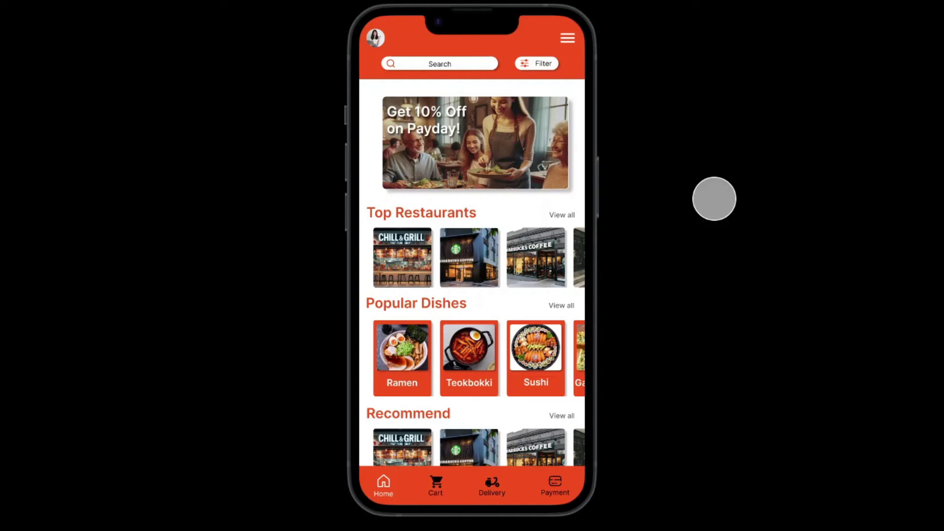
Step: Preview the prototype from cart through delivery to payment, then back to the home screen
left_click_drag(544, 268, 465, 270)
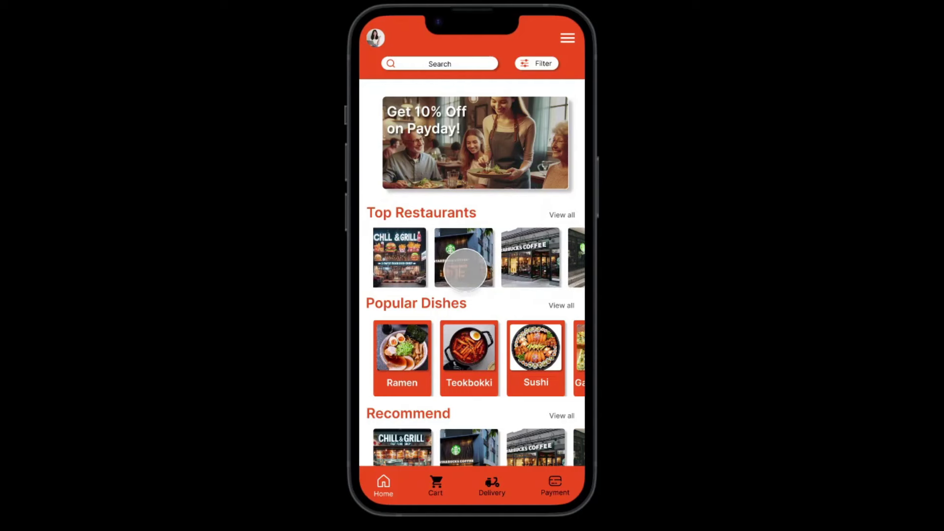
mouse_move(543, 371)
left_mouse_down()
mouse_move(449, 380)
mouse_move(538, 375)
left_mouse_up()
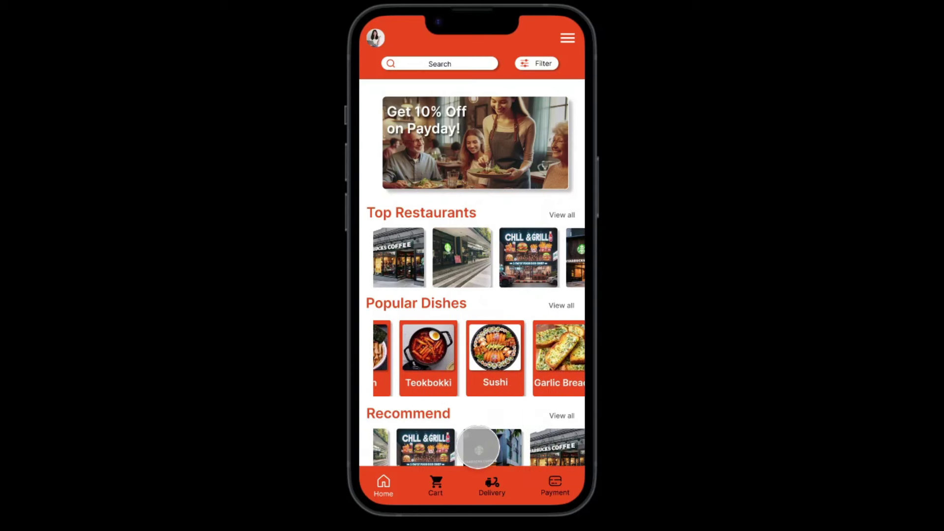
left_click(436, 482)
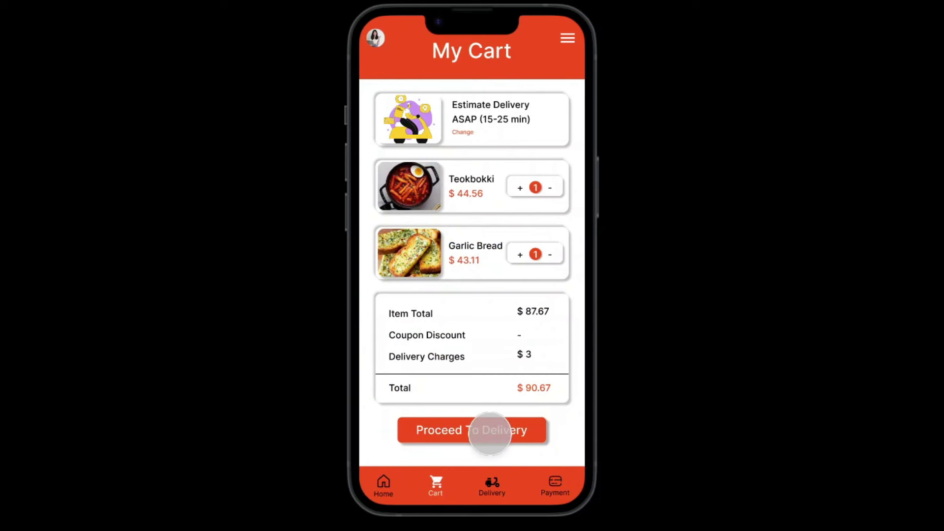
left_click(490, 433)
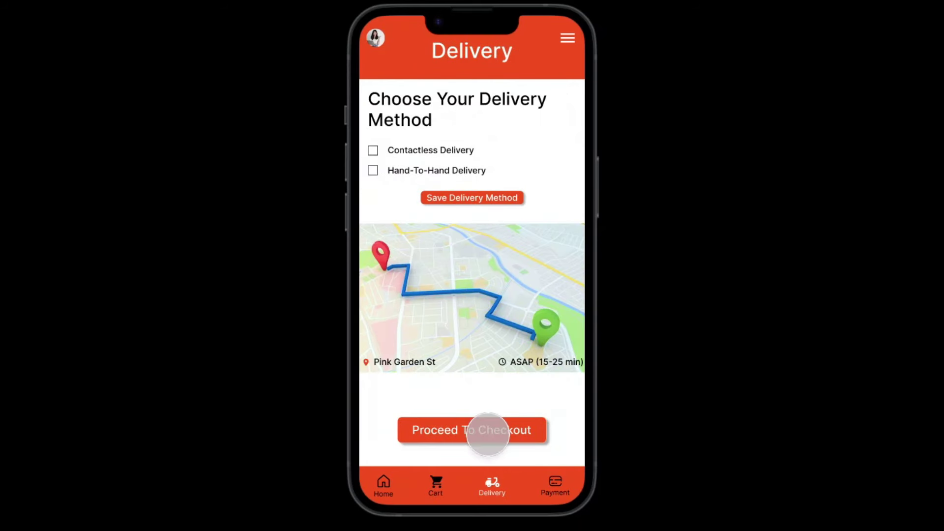
left_click(488, 433)
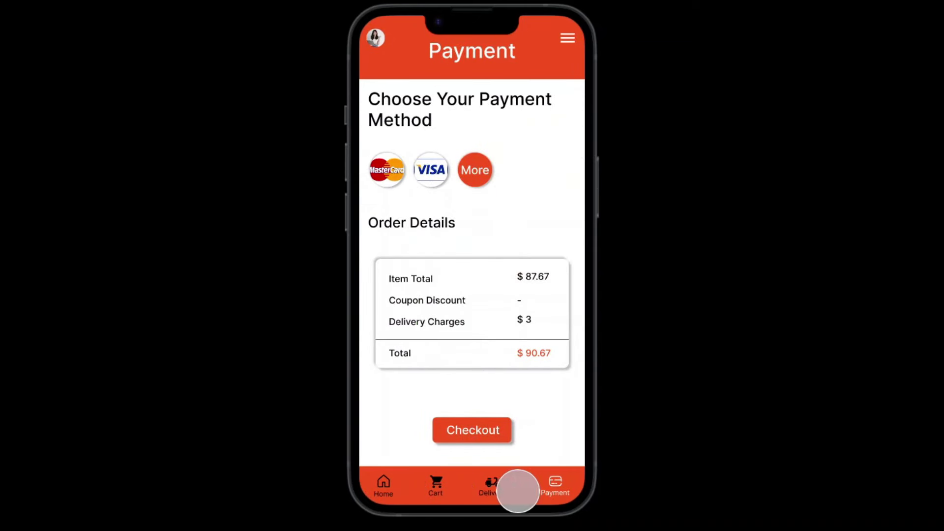
left_click(493, 487)
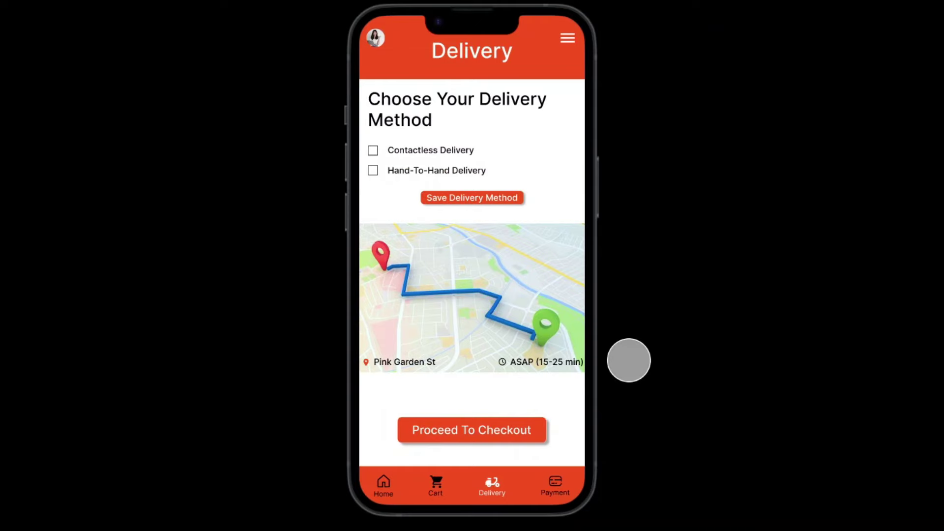
left_click(435, 483)
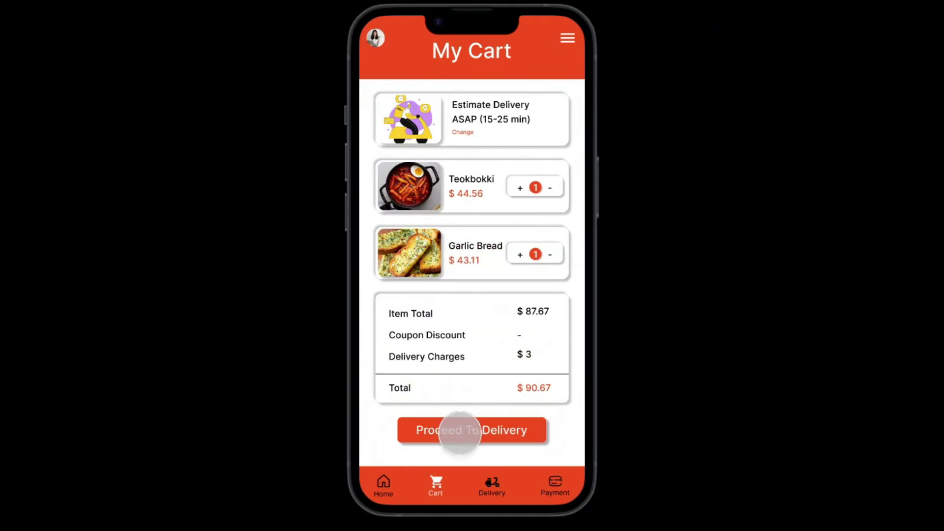
left_click(384, 485)
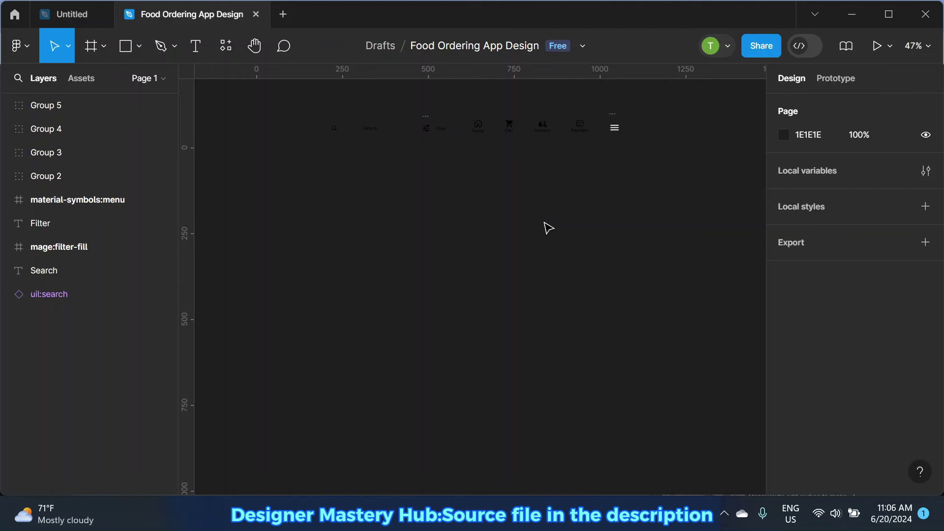
Step: Add a 390×844 iPhone 13 & 14 frame and name it Home
key("f")
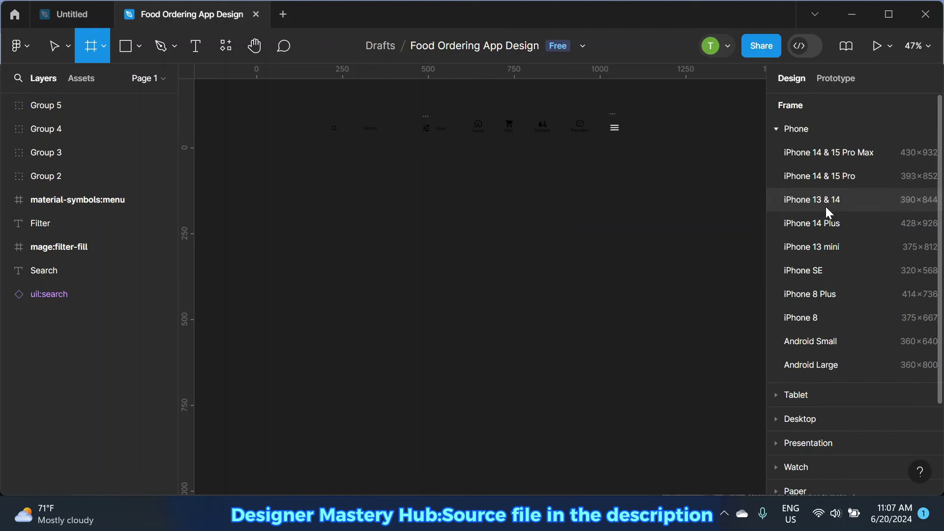
left_click(816, 206)
left_click_drag(455, 217, 424, 260)
double_click(414, 158)
type("Home")
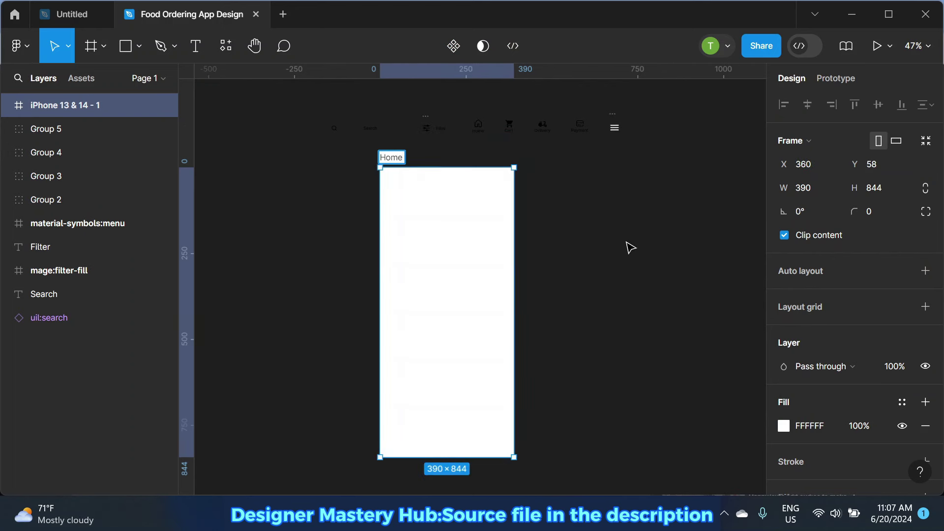
left_click(630, 248)
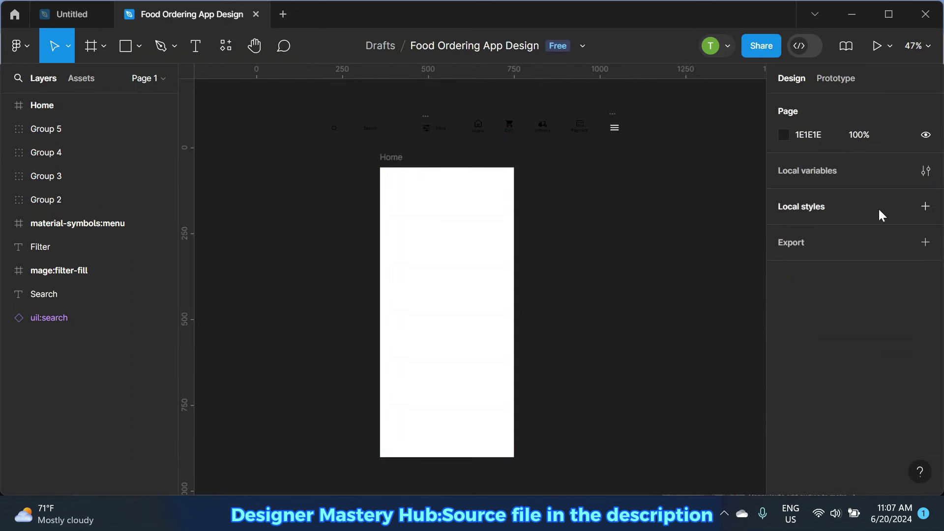
Step: Give the Home frame a corner radius of 5
left_click(452, 186)
left_click(884, 211)
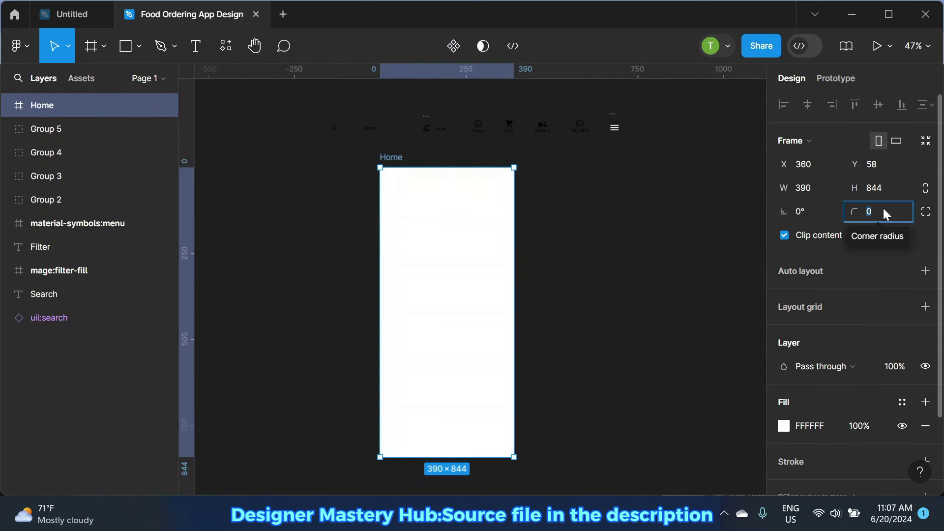
type("5")
key("Return")
left_click(652, 279)
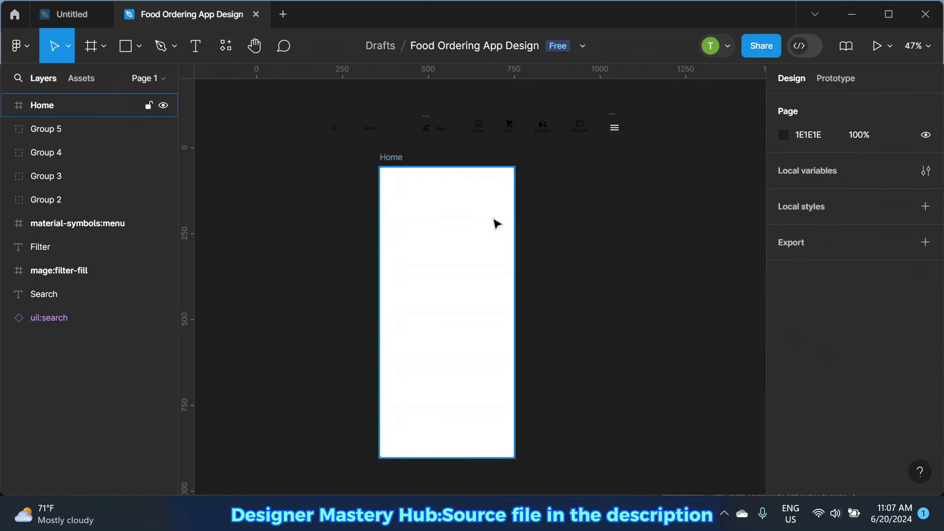
scroll(497, 224, "up", 2)
scroll(468, 182, "up", 2)
scroll(476, 180, "up", 1)
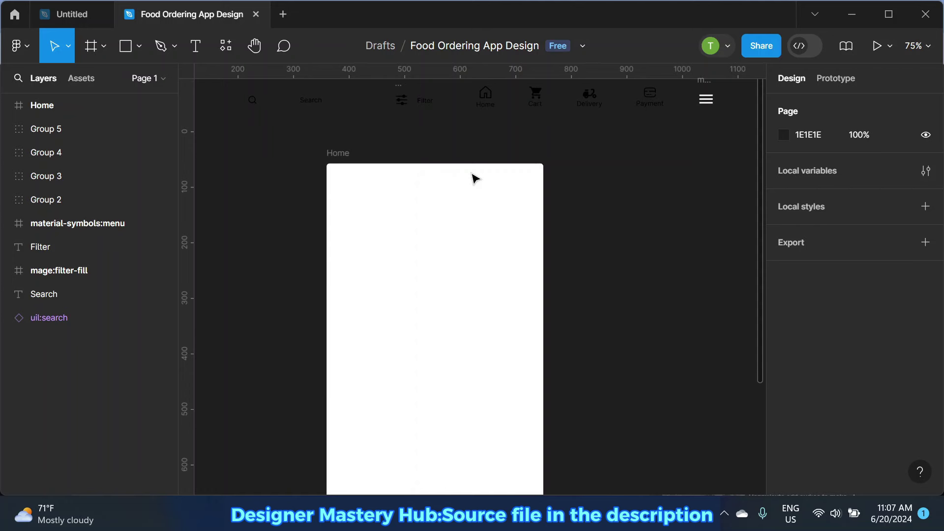
Step: Draw a full-width 390×110 rectangle across the top of the Home frame
key("r")
left_click_drag(326, 164, 544, 221)
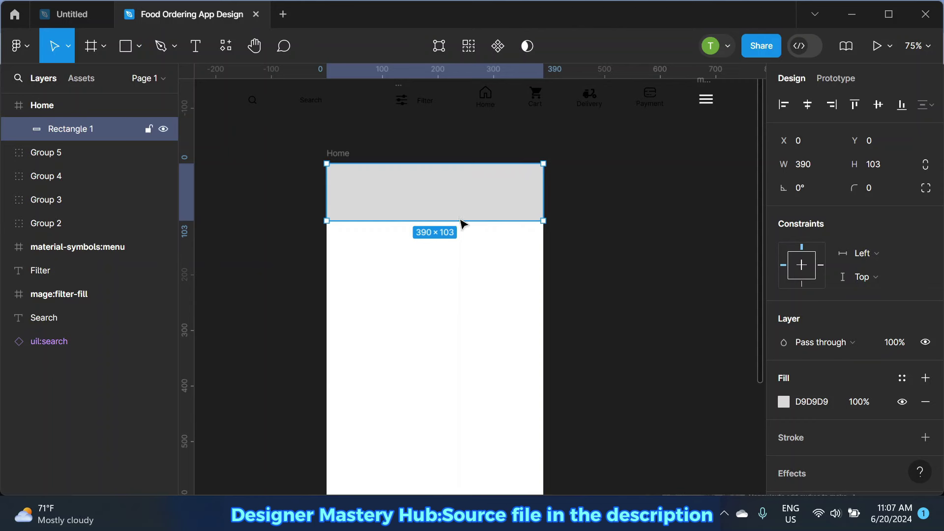
left_click(881, 169)
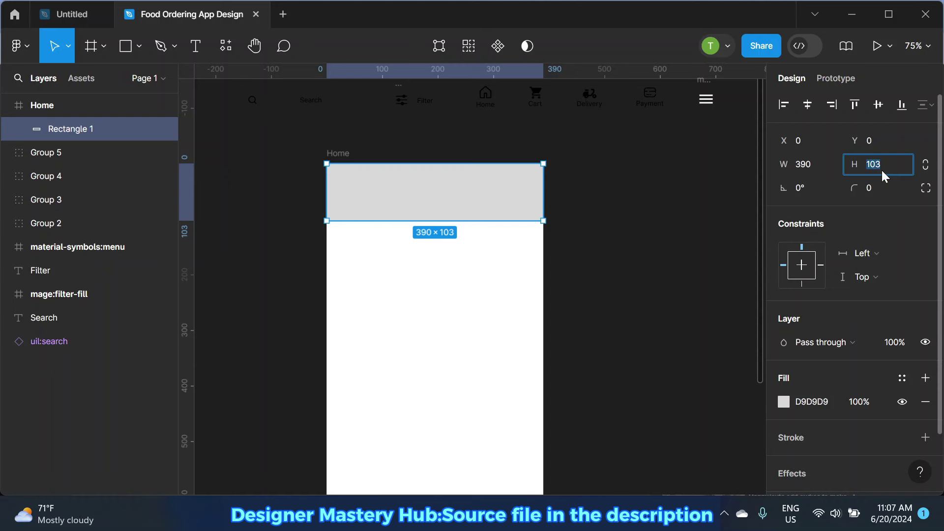
type("10")
left_click(667, 216)
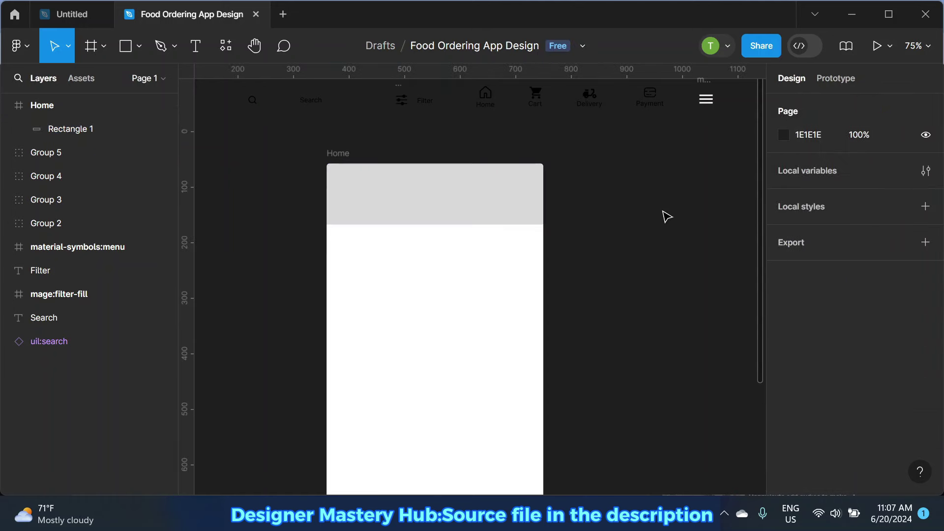
Step: Fill the header bar with red F24E1E
left_click(447, 213)
left_click(784, 403)
type("f24e1e")
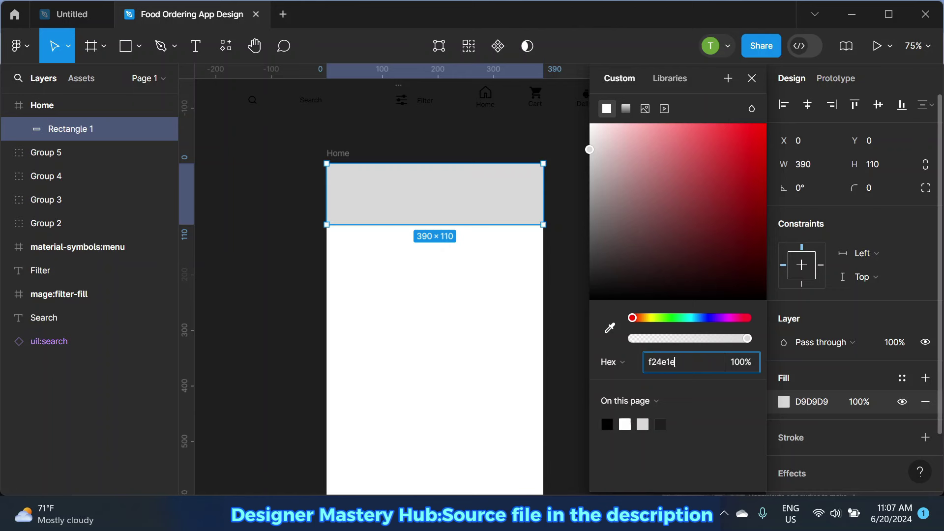
key("Return")
left_click(753, 78)
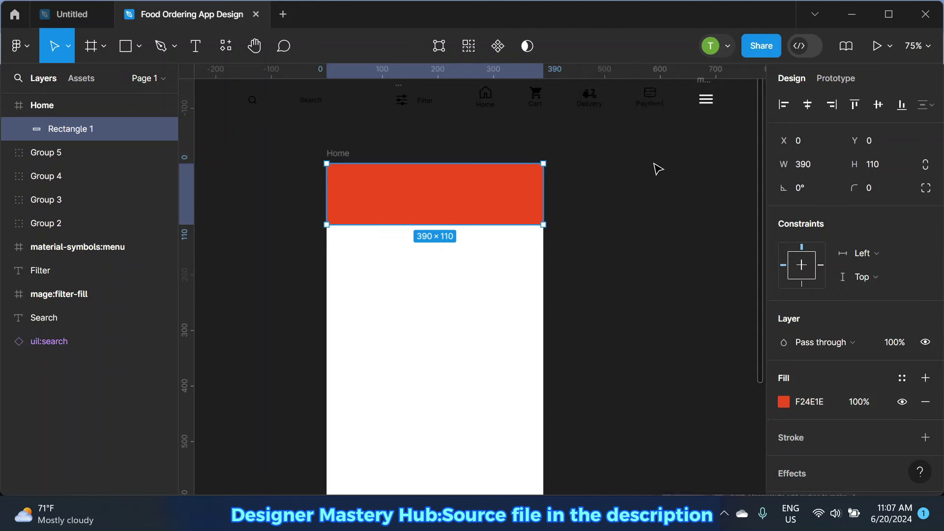
left_click(618, 186)
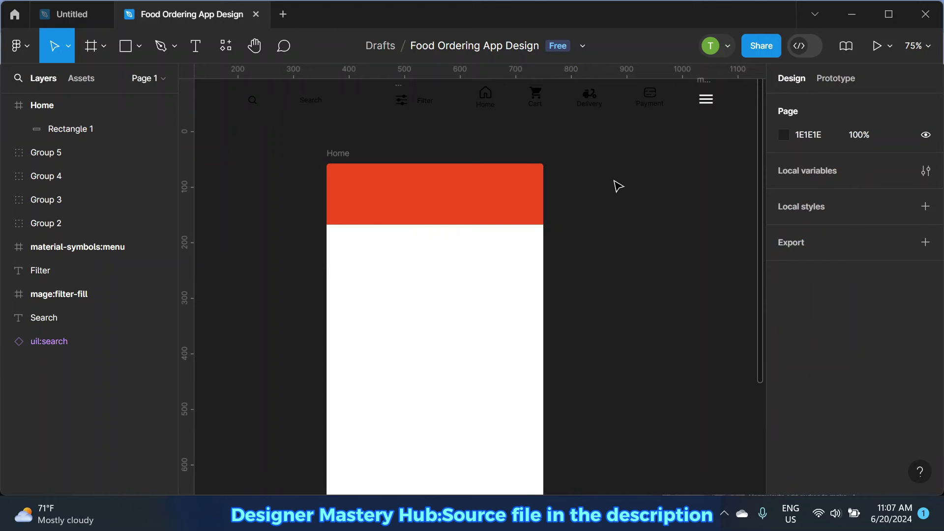
Step: Draw a 33×33 circle in the header's top-left corner
left_click(140, 50)
left_click(93, 131)
scroll(342, 177, "up", 3)
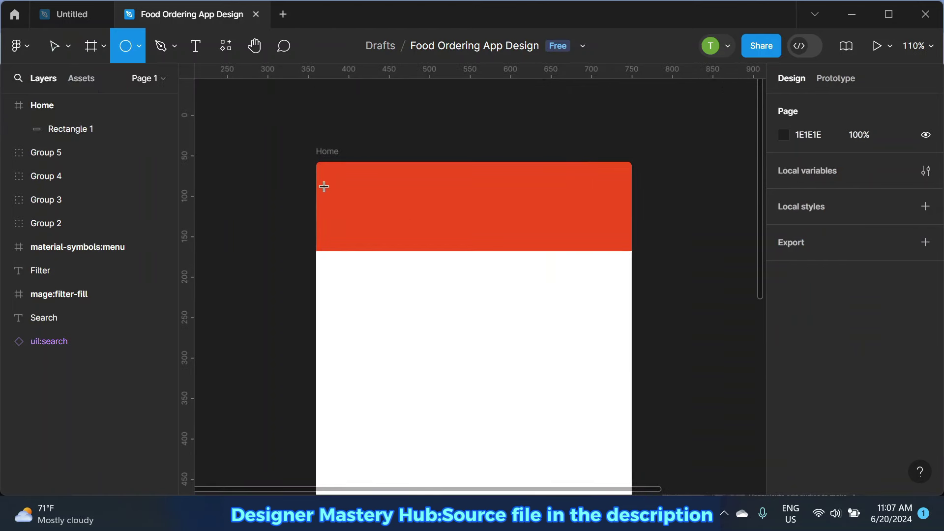
left_click_drag(324, 186, 346, 215)
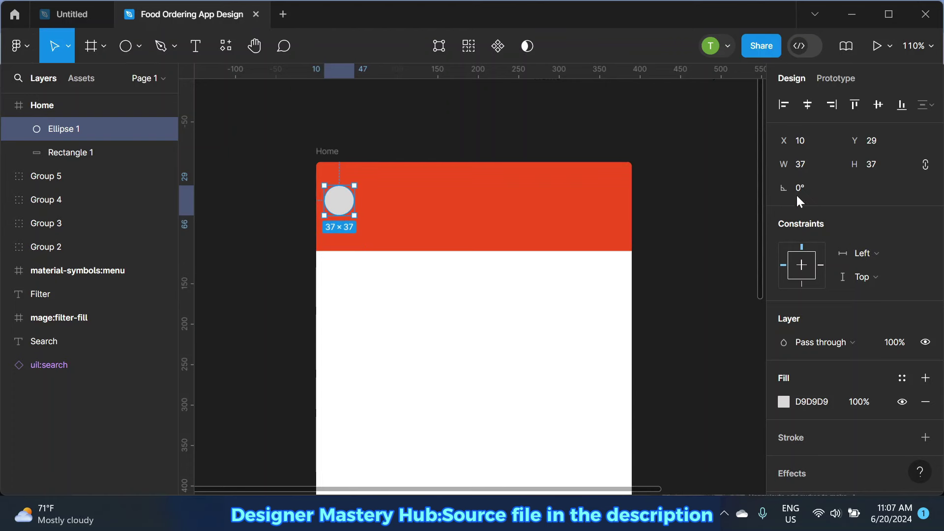
type("3")
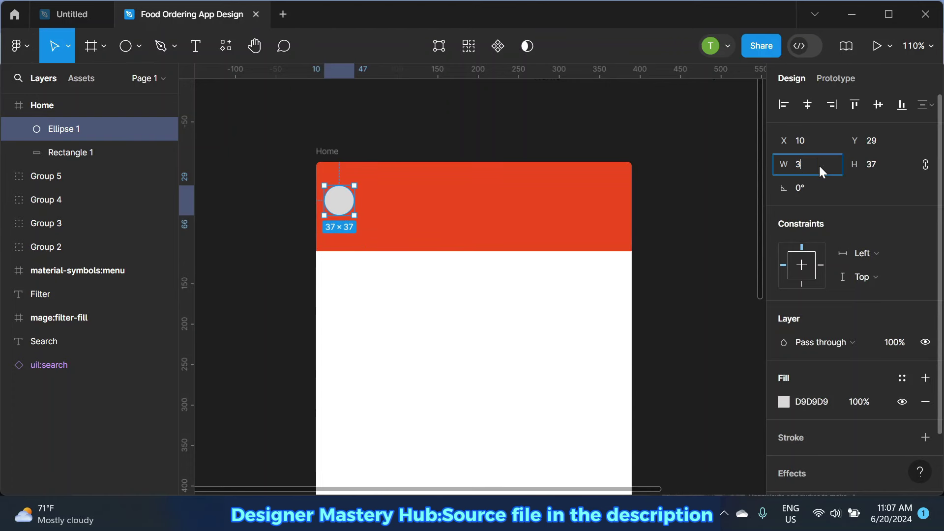
type("3")
left_click(880, 164)
type("33")
left_click(680, 137)
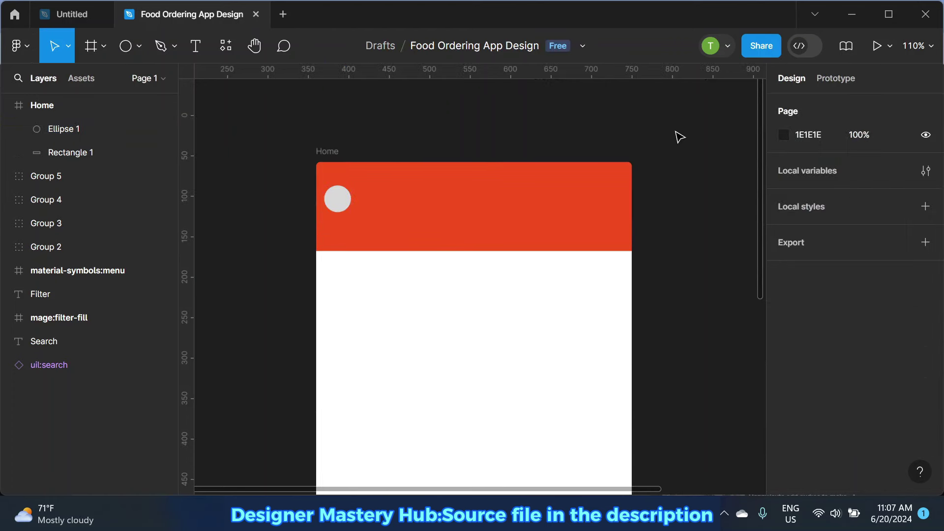
left_click_drag(346, 199, 348, 195)
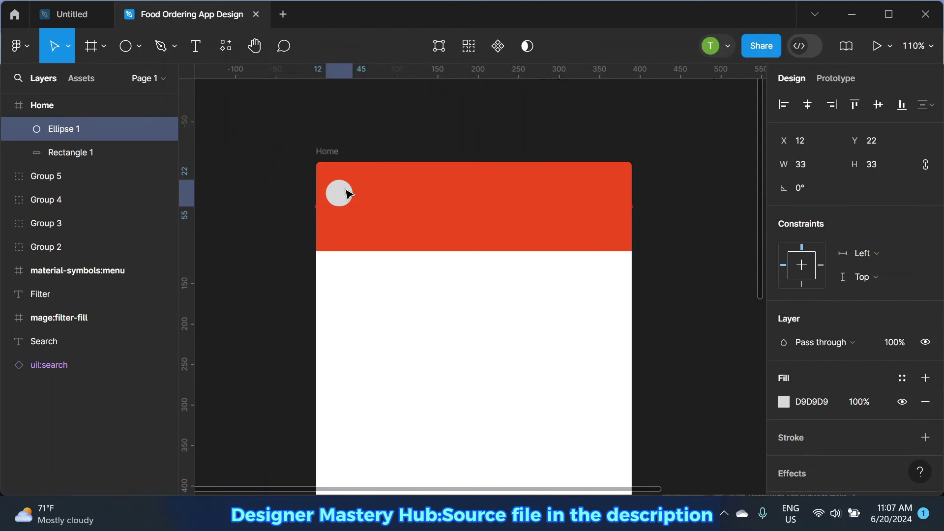
Step: Fill the circle with the woman's profile photo from the food ordering images folder
left_click(784, 402)
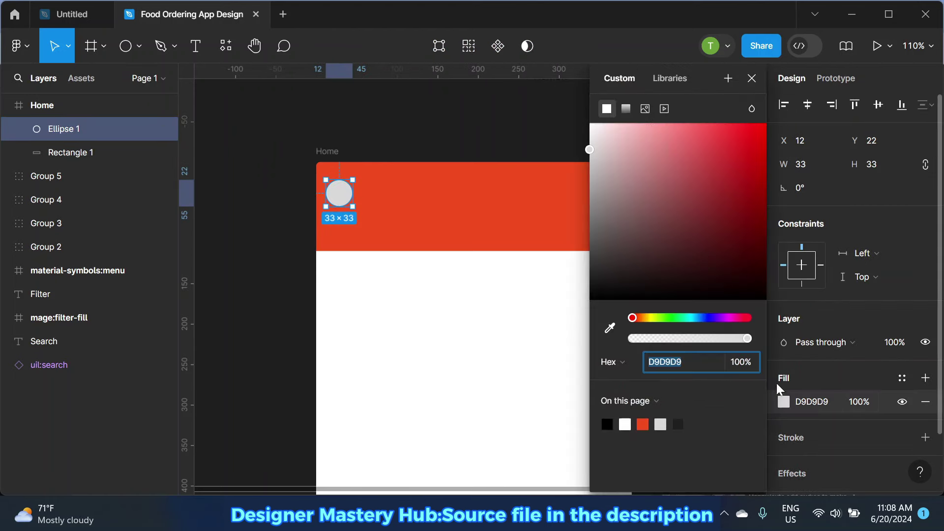
left_click(646, 109)
left_click(674, 214)
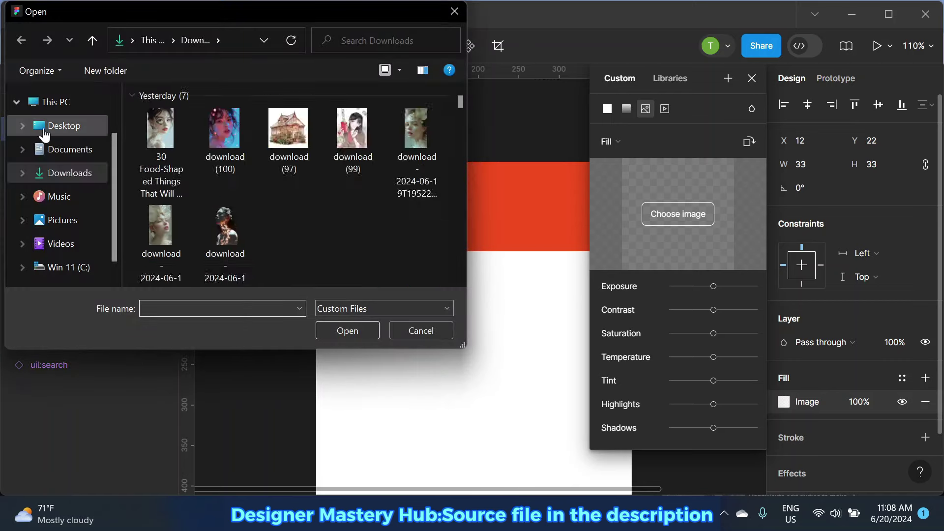
double_click(220, 131)
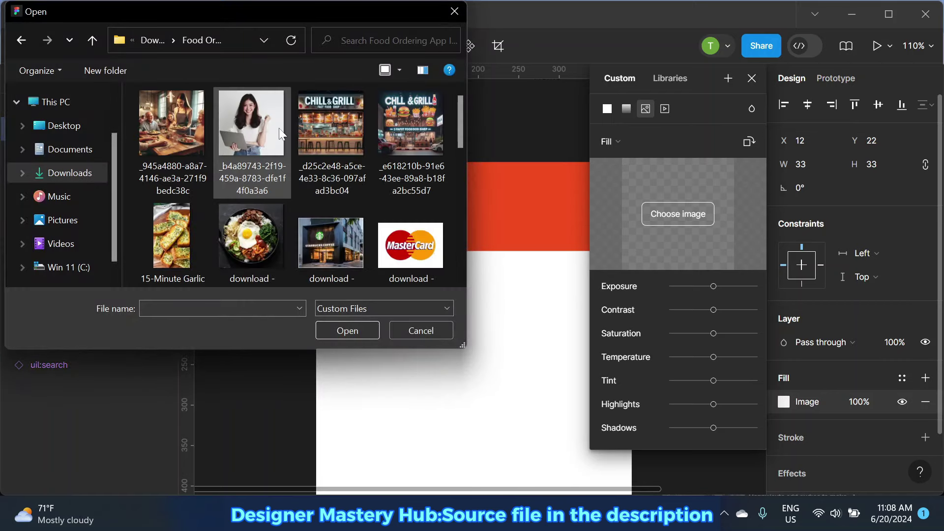
left_click(249, 125)
left_click(345, 329)
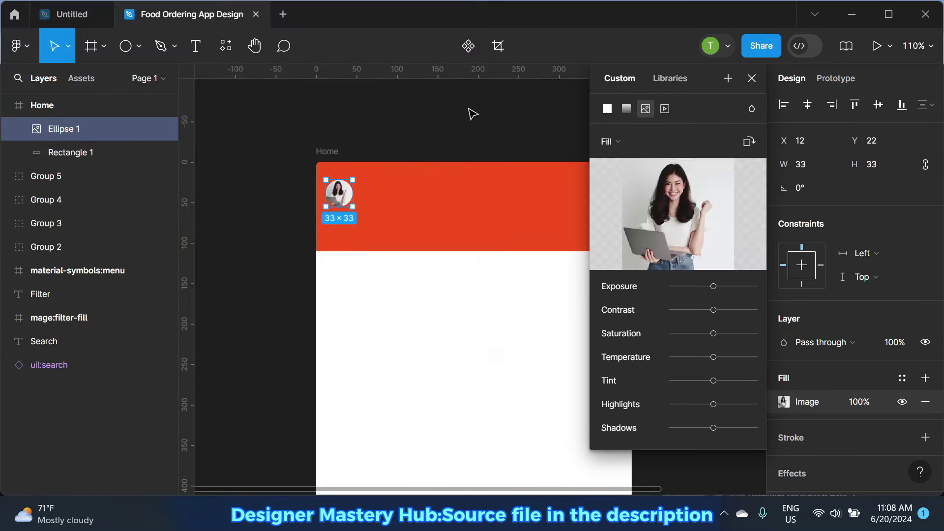
left_click(753, 78)
left_click(624, 92)
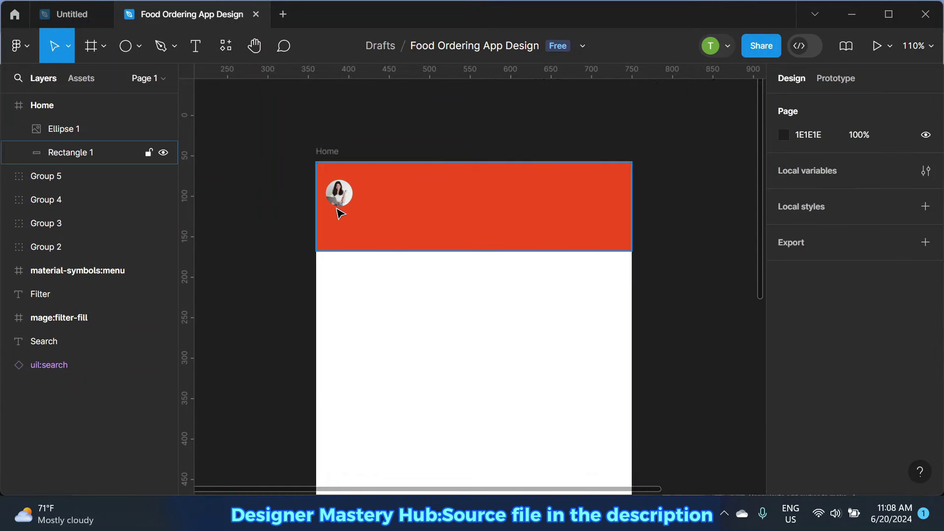
scroll(274, 193, "down", 2, "ctrl")
scroll(576, 177, "down", 2, "ctrl")
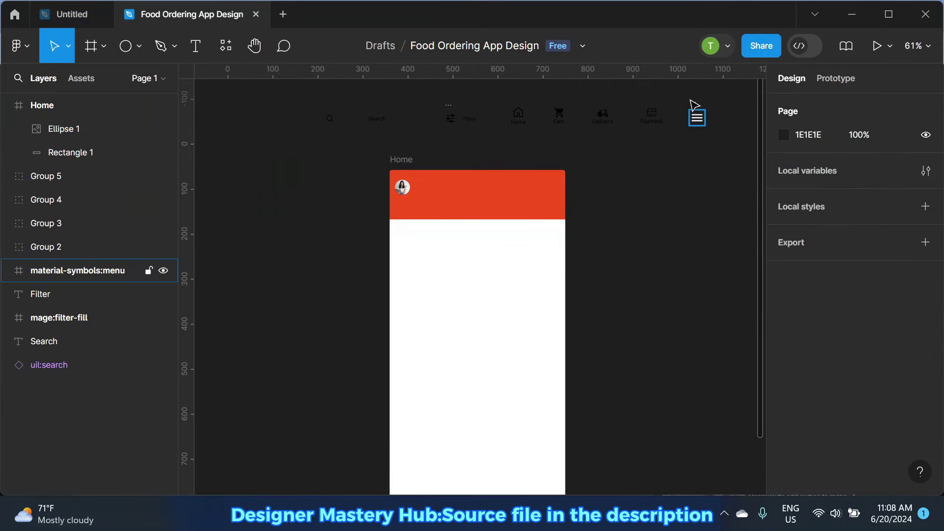
Step: Duplicate the menu icon and place the copy in the header's top-right
left_click(691, 117)
key("ctrl+d")
left_click_drag(722, 117, 544, 192)
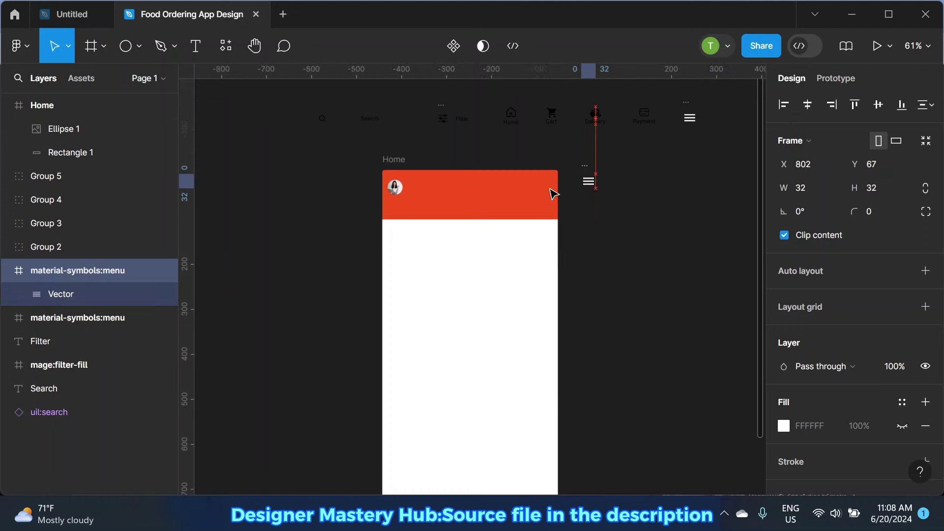
scroll(541, 190, "up", 2)
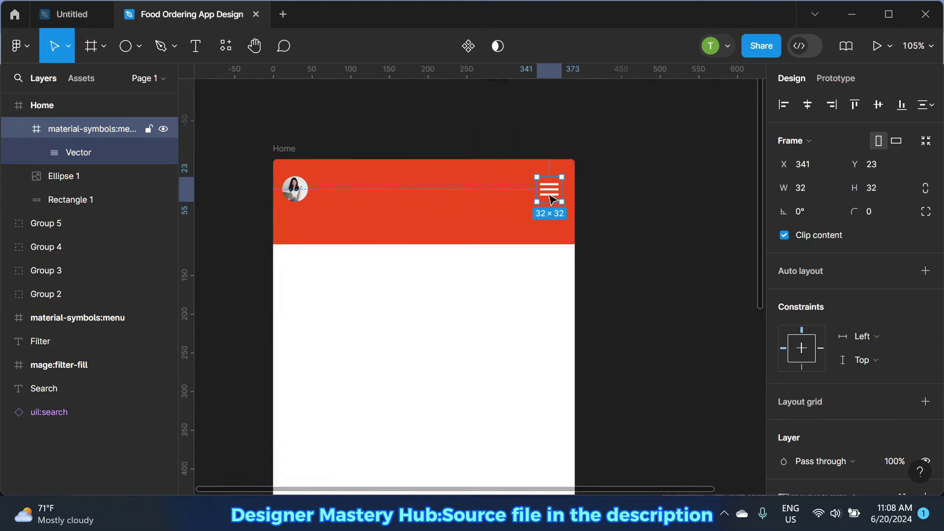
left_click_drag(551, 190, 552, 192)
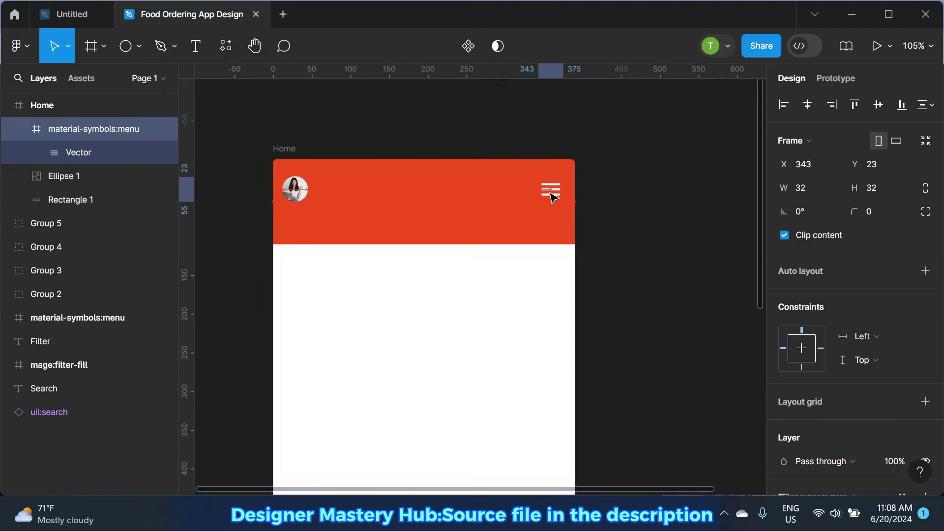
Step: Resize the avatar circle to 32×32 and check the icon and header sizes
left_click(295, 187)
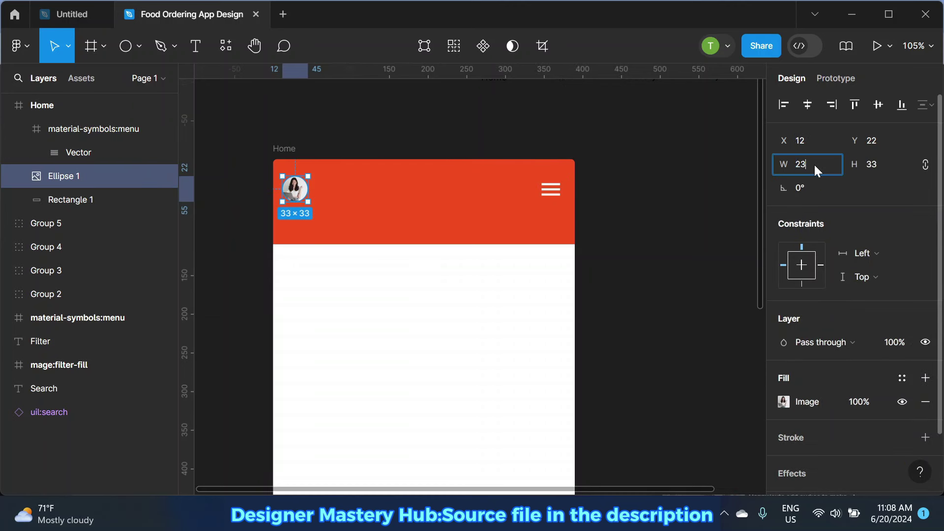
type("2")
left_click(662, 173)
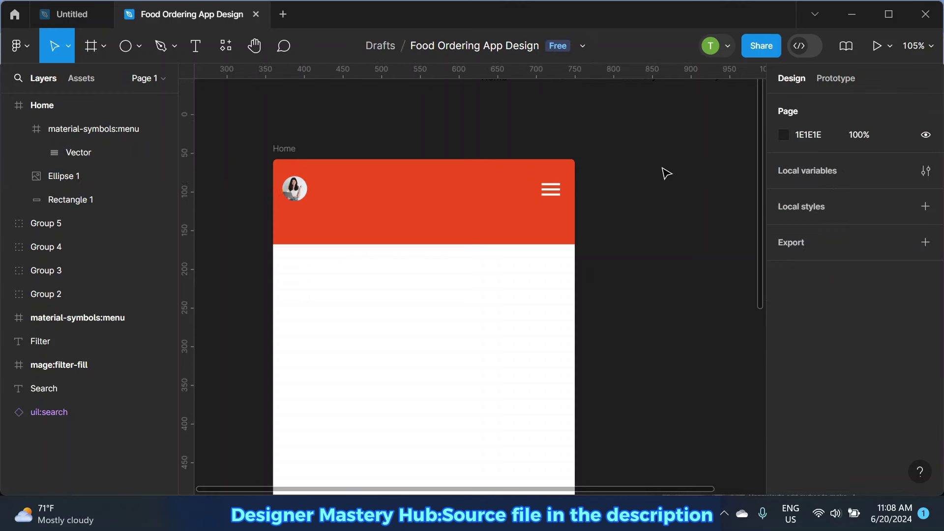
left_click(305, 179)
left_click(551, 191)
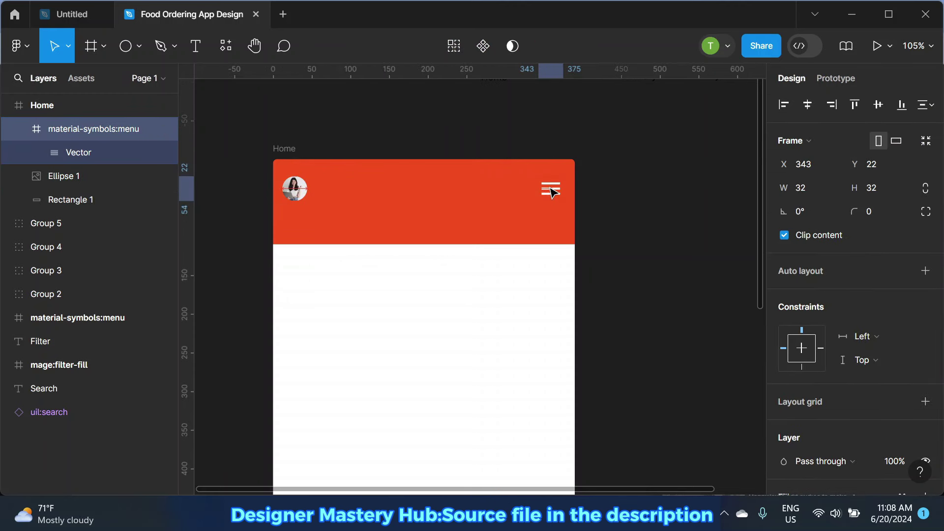
left_click(407, 221)
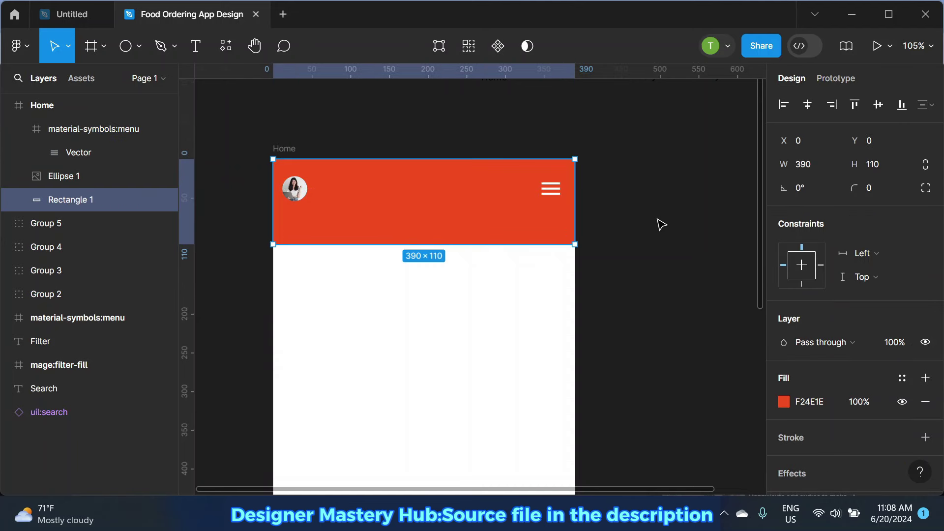
scroll(659, 222, "down", 1)
Step: Align the avatar and menu icon at the same height
left_click(556, 190)
left_click(311, 192, "shift")
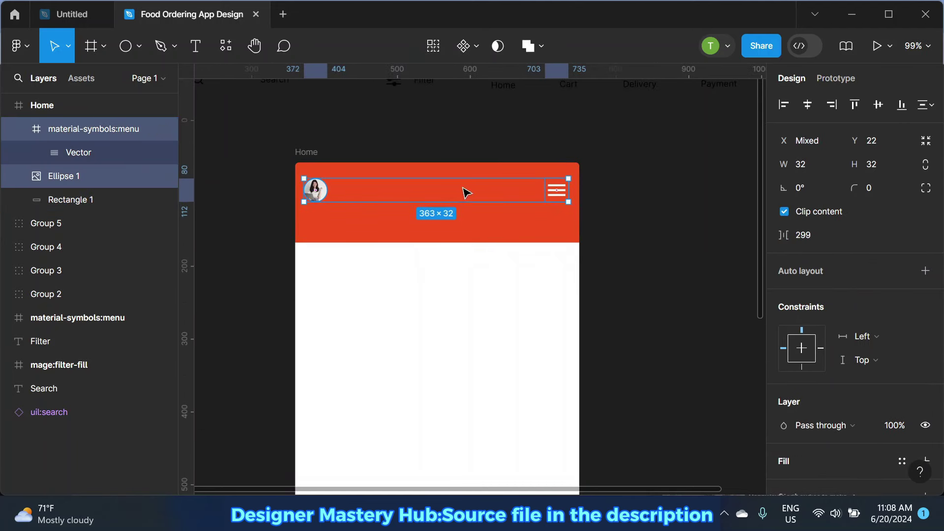
left_click_drag(510, 195, 512, 197)
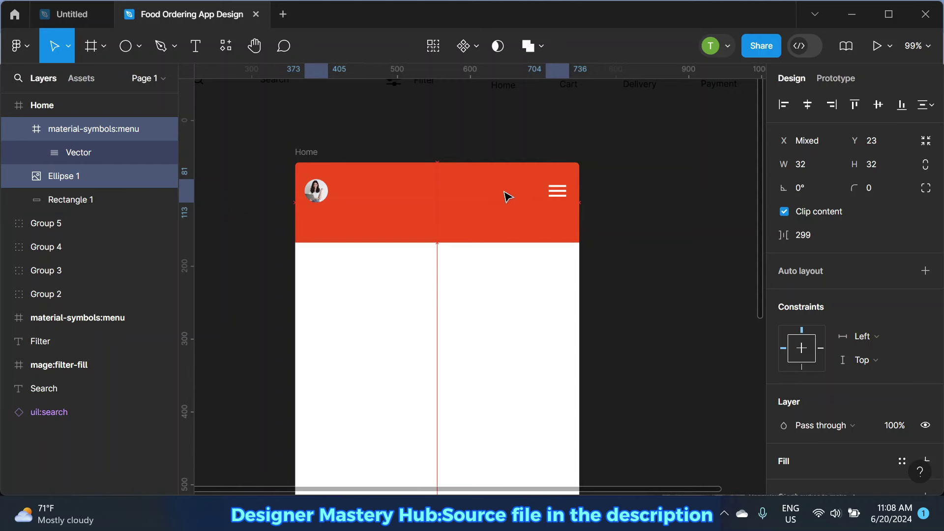
left_click(656, 192)
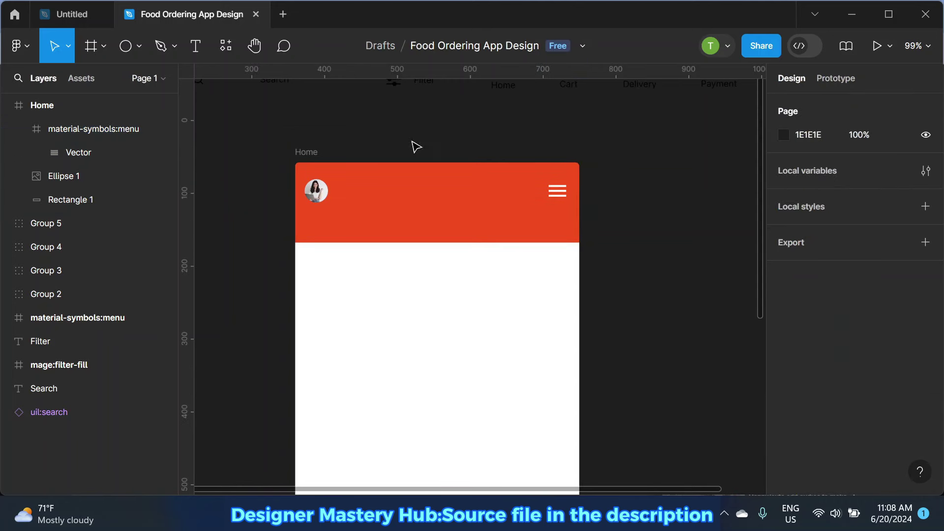
left_click(140, 46)
Step: Draw a white bar below the avatar with corner radius 16
left_click(126, 83)
scroll(331, 206, "up", 3)
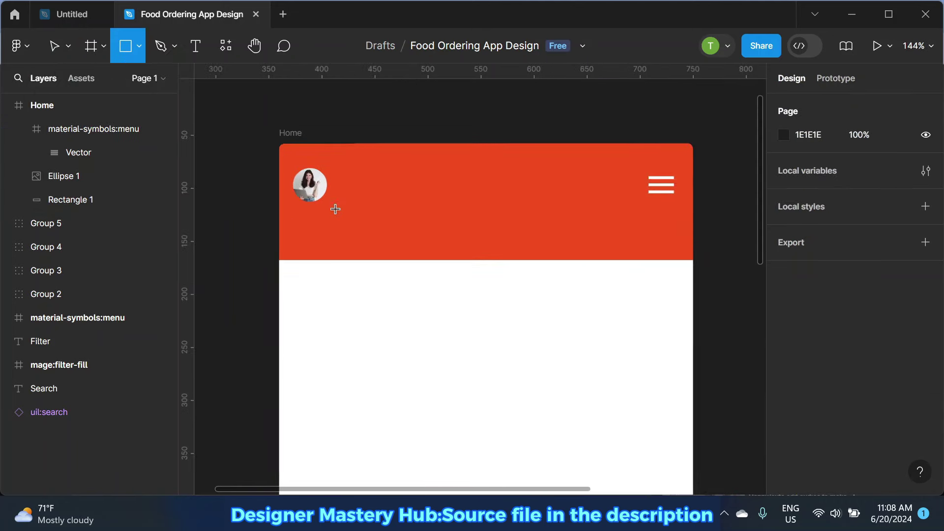
mouse_move(310, 218)
left_mouse_down()
mouse_move(524, 242)
mouse_move(491, 239)
left_mouse_up()
left_click(784, 402)
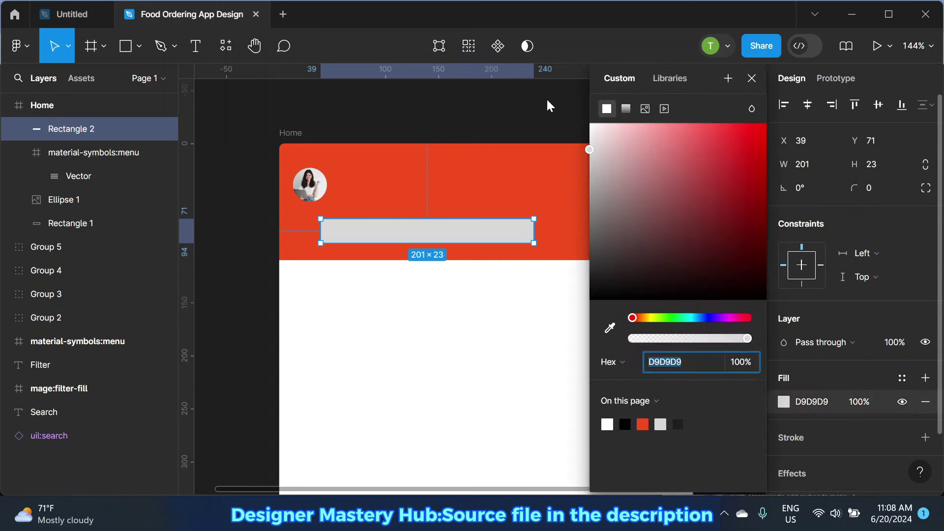
left_click_drag(605, 138, 547, 99)
key("Escape")
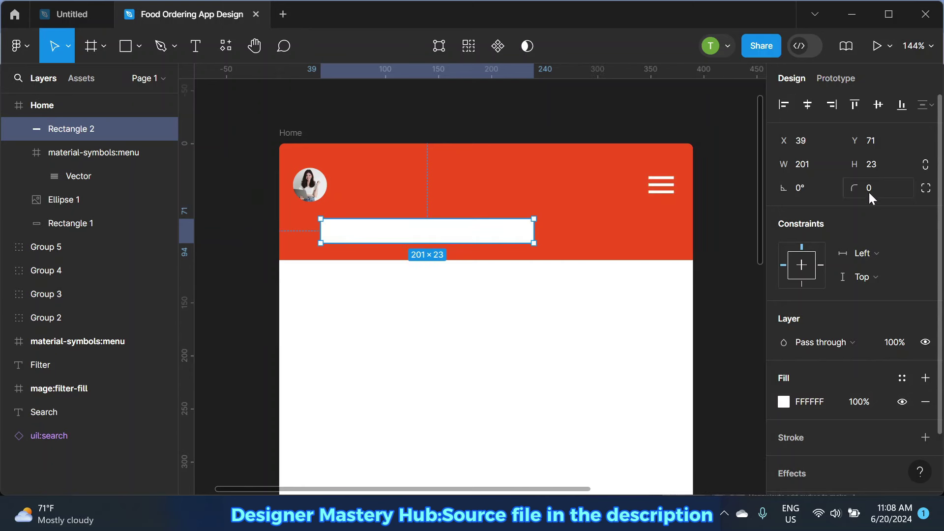
left_click_drag(854, 188, 54, 185)
left_click_drag(134, 185, 135, 185)
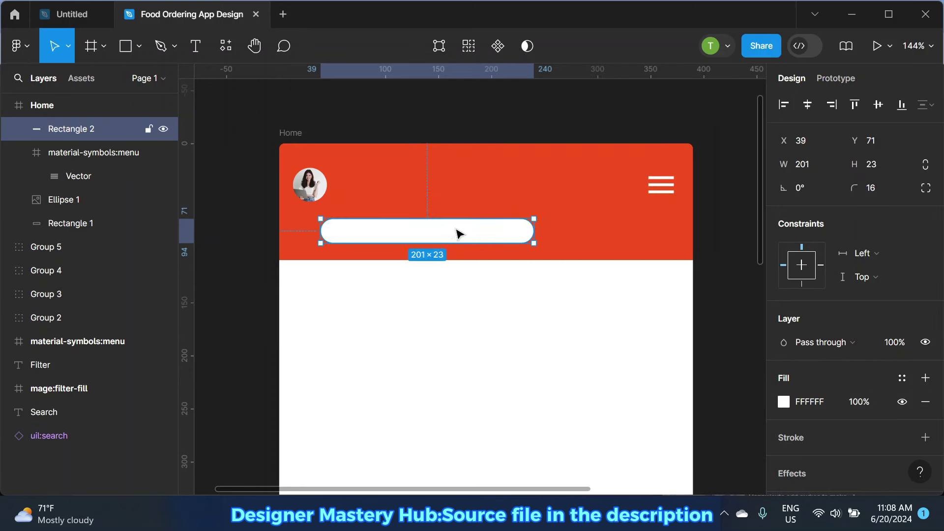
Step: Duplicate the pill and shorten the copy to 75 wide on the right
key("ctrl+d")
scroll(413, 235, "down", 2)
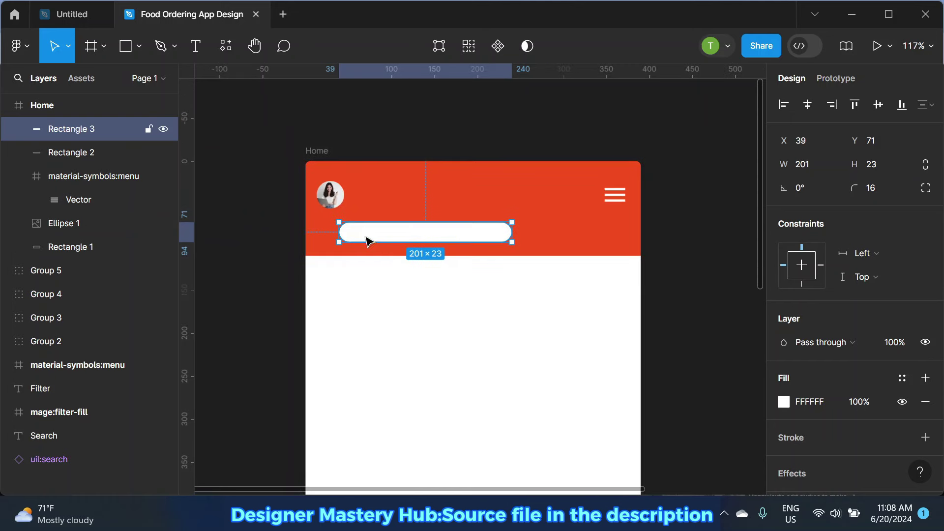
left_click_drag(339, 233, 561, 242)
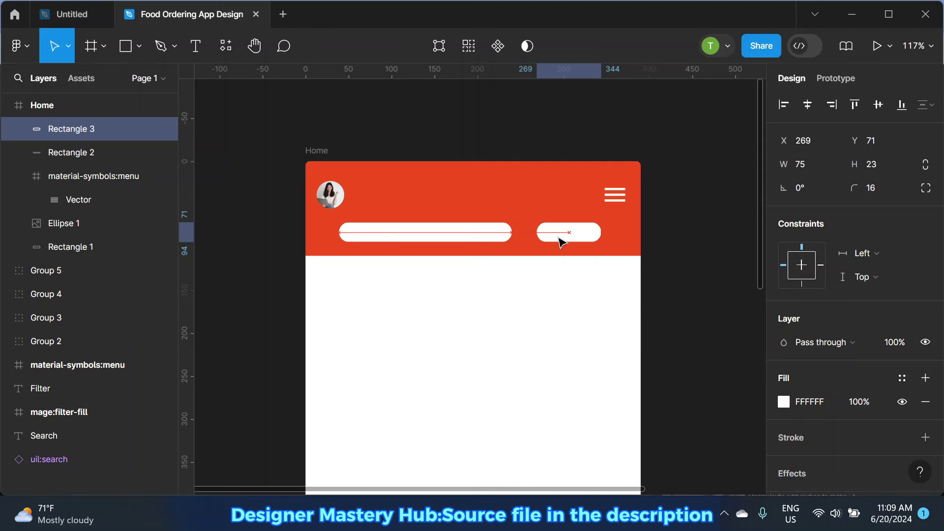
left_click(385, 145)
scroll(327, 255, "down", 3)
scroll(329, 265, "down", 2)
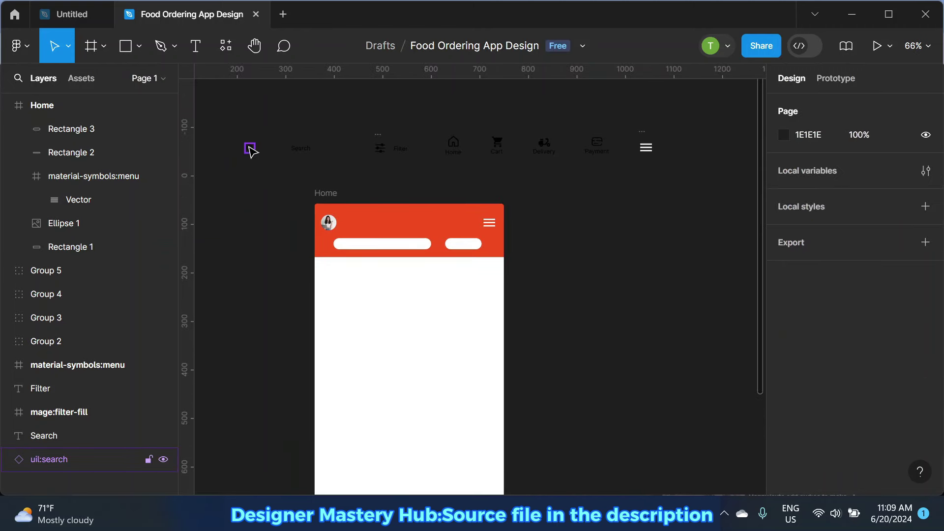
Step: Place the search icon at the bar's left end and add a 'Search' label beside it
left_click_drag(251, 148, 342, 246)
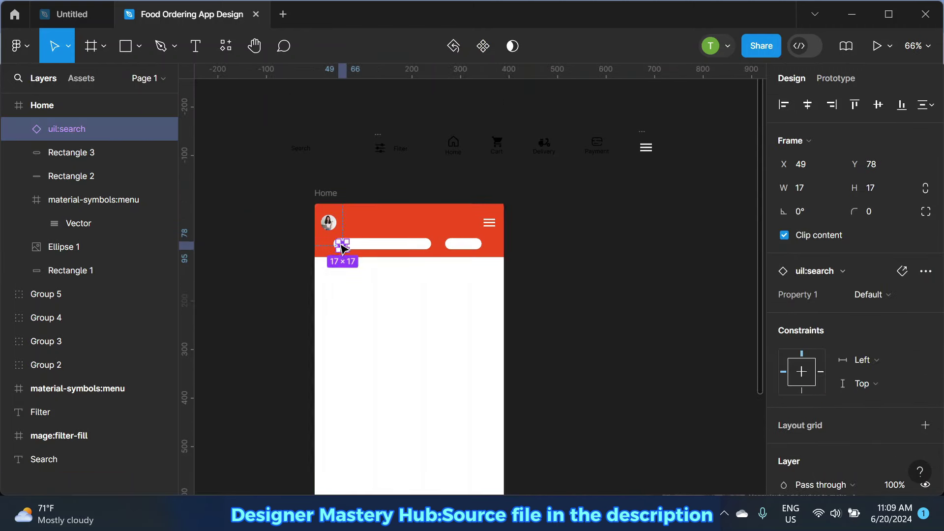
scroll(342, 246, "up", 5)
left_click_drag(342, 246, 348, 250)
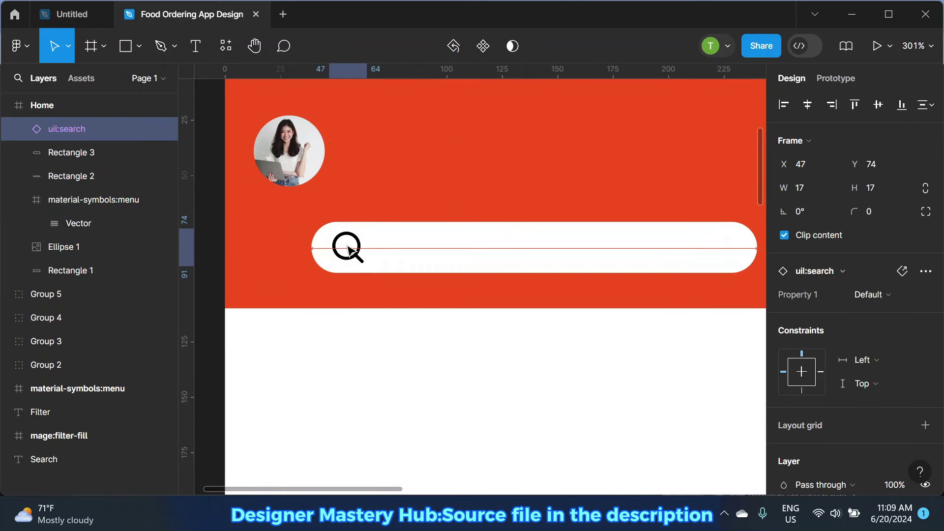
scroll(348, 248, "down", 2)
left_click(184, 51)
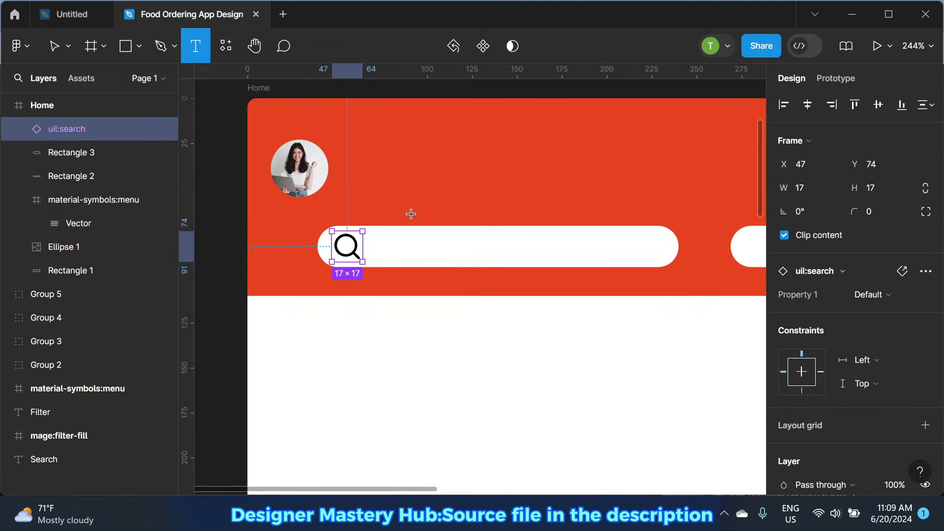
left_click(418, 248)
type("Search")
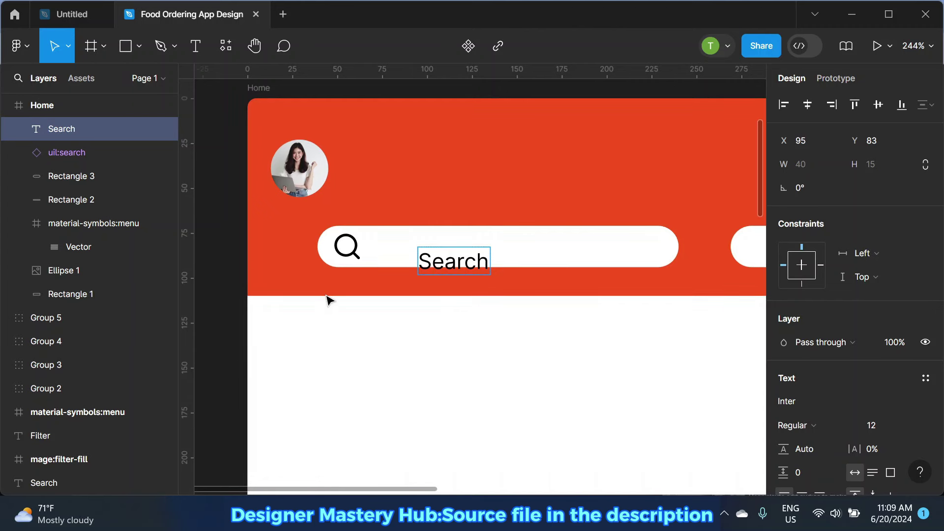
scroll(364, 267, "down", 2)
key("Escape")
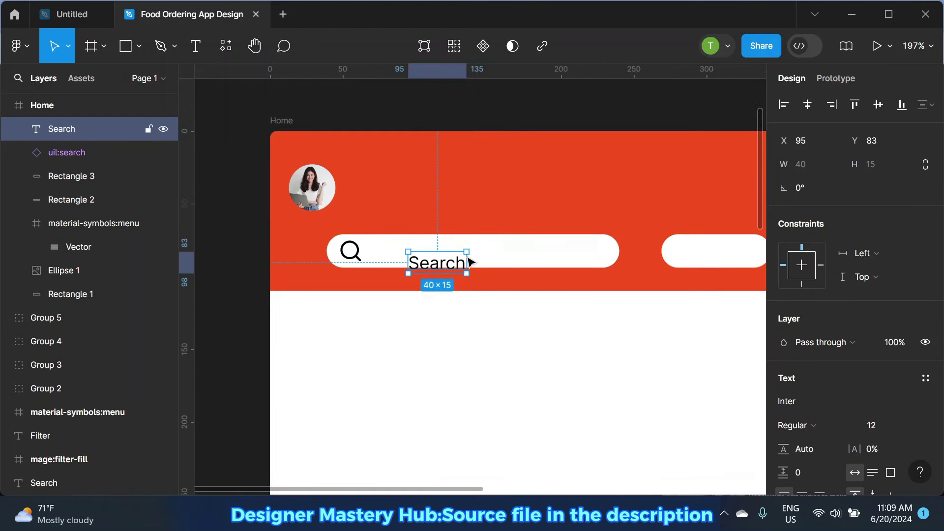
left_click_drag(469, 260, 489, 257)
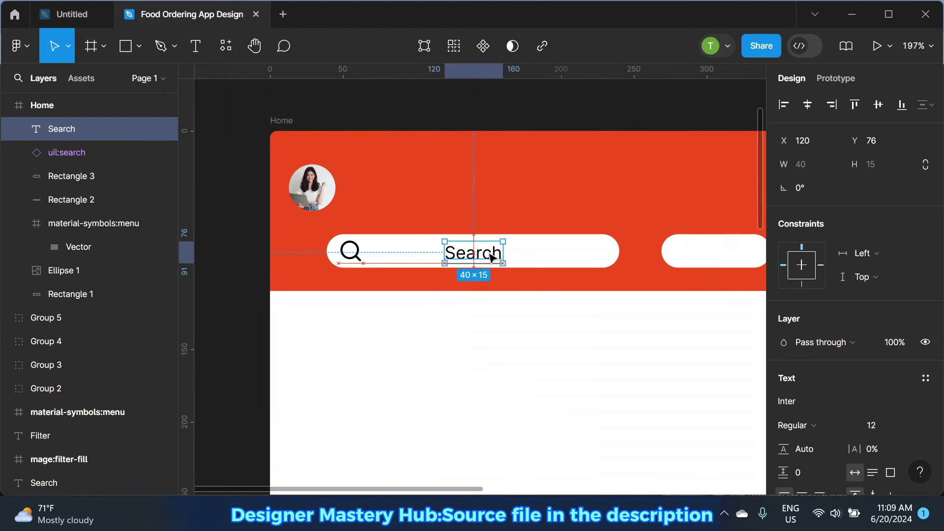
Step: Group the icon, text and bar and name the group 'search bar'
left_click(365, 256, "shift")
left_click(544, 262, "shift")
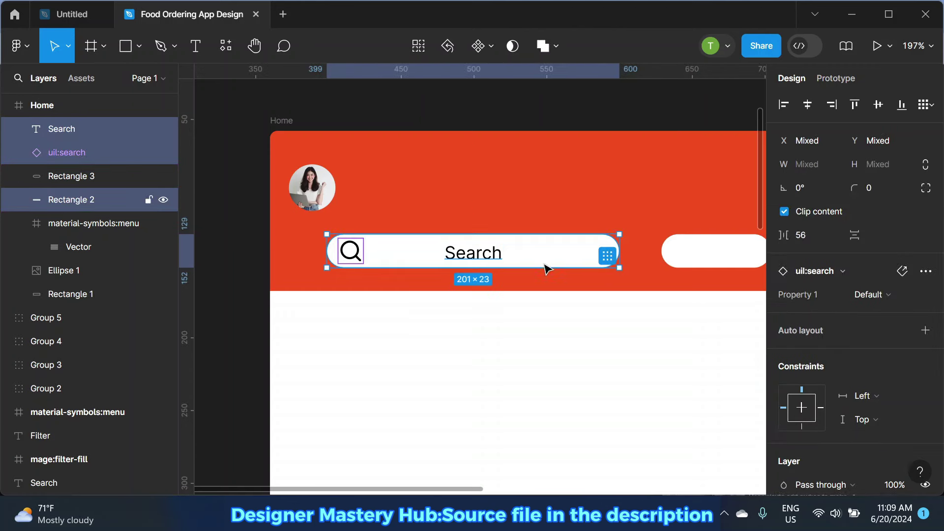
right_click(546, 257)
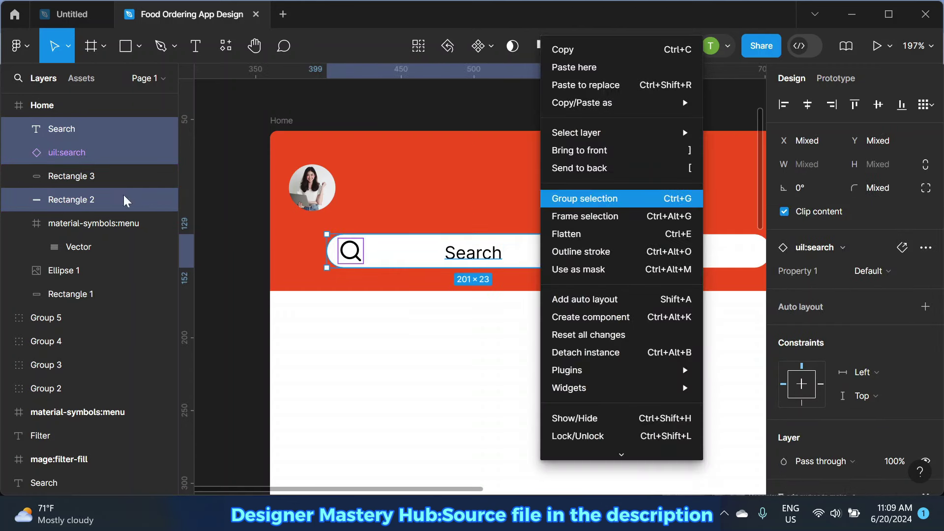
left_click(586, 199)
double_click(100, 135)
type("sea")
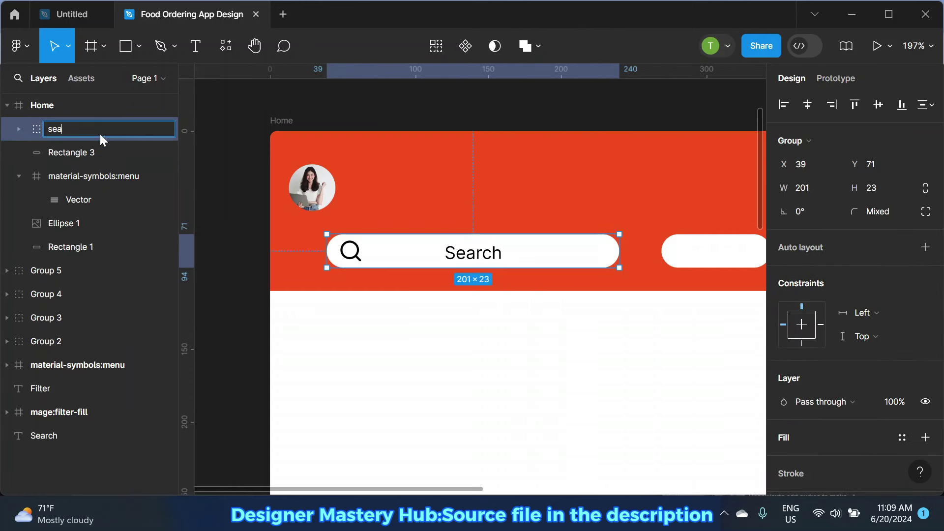
type("rch bar")
left_click(236, 105)
Step: Add a drop shadow to the search bar with blur 2.7 and Y offset 2
left_click(569, 255)
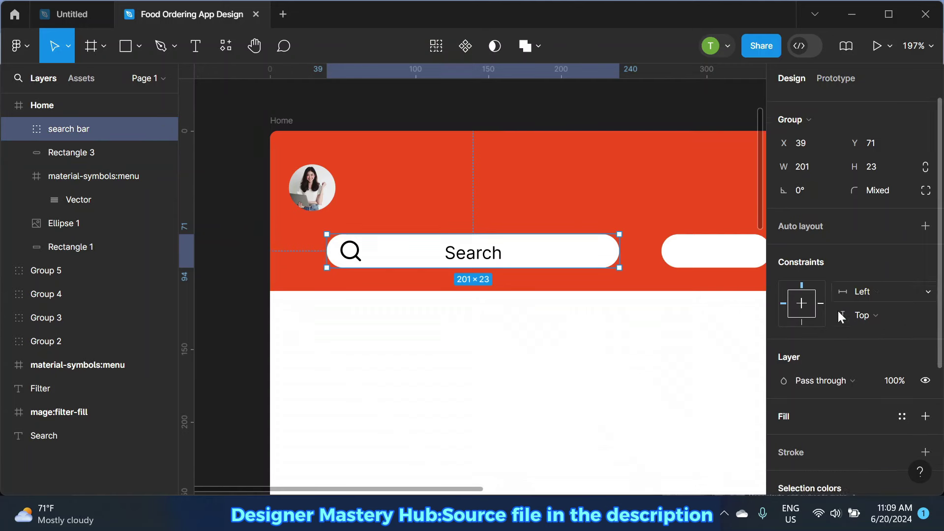
scroll(908, 412, "down", 5)
scroll(909, 402, "down", 2)
left_click(925, 400)
scroll(881, 385, "down", 1)
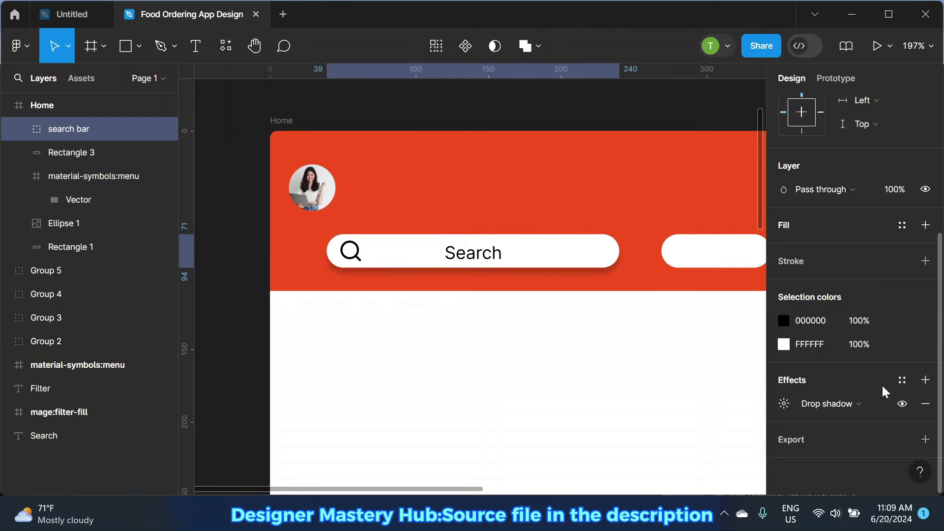
left_click(784, 404)
left_click_drag(677, 383, 675, 383)
left_click_drag(607, 407, 605, 408)
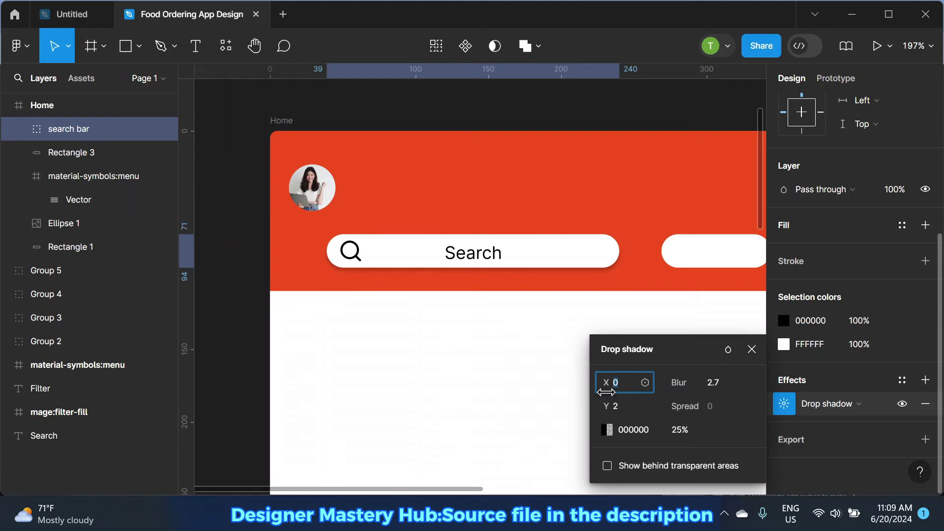
left_click(751, 349)
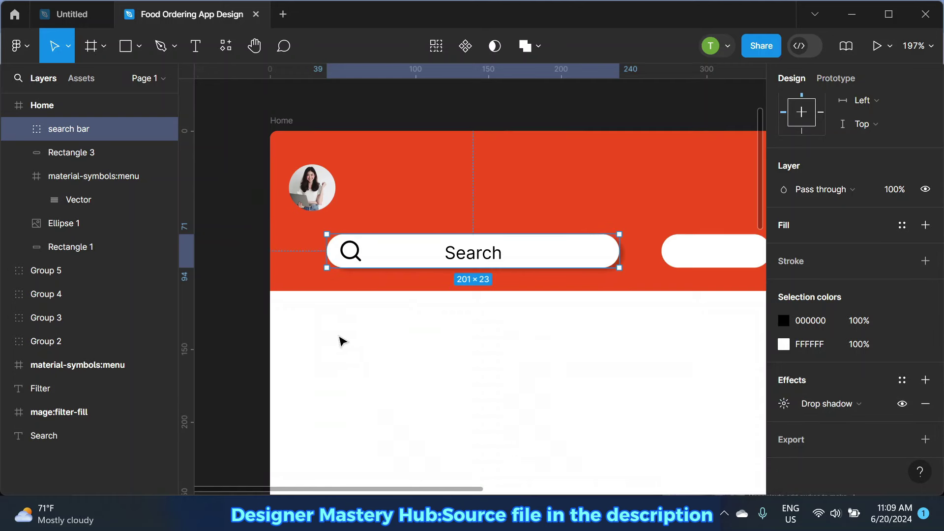
scroll(330, 340, "down", 1)
left_click(263, 323)
scroll(263, 323, "down", 1)
Step: Move the filter icon into the filter pill and shrink it to 17×17
left_click(622, 270)
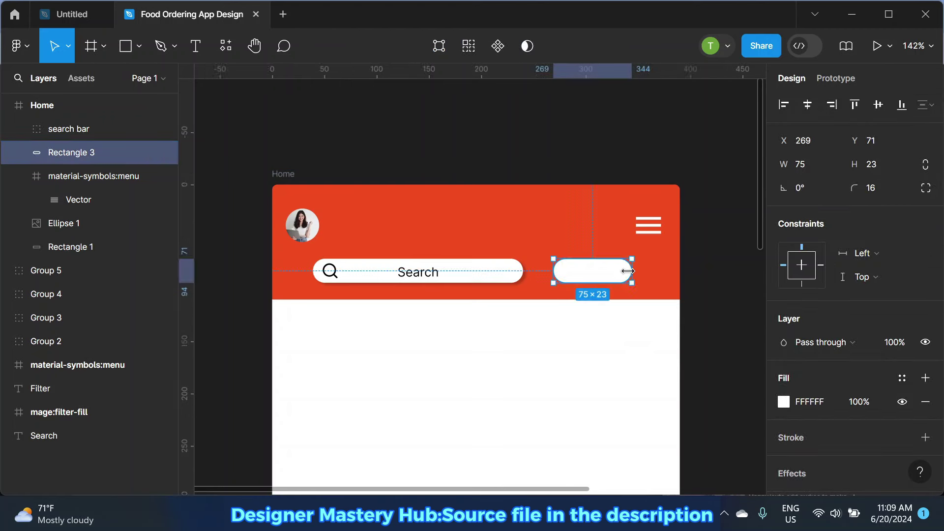
scroll(627, 269, "up", 1)
scroll(484, 263, "down", 2)
left_click(363, 162)
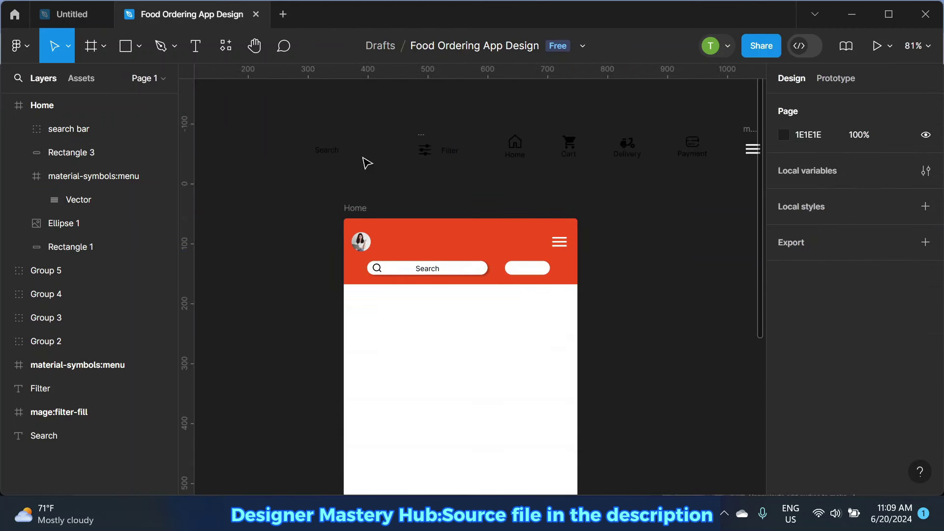
left_click(422, 145)
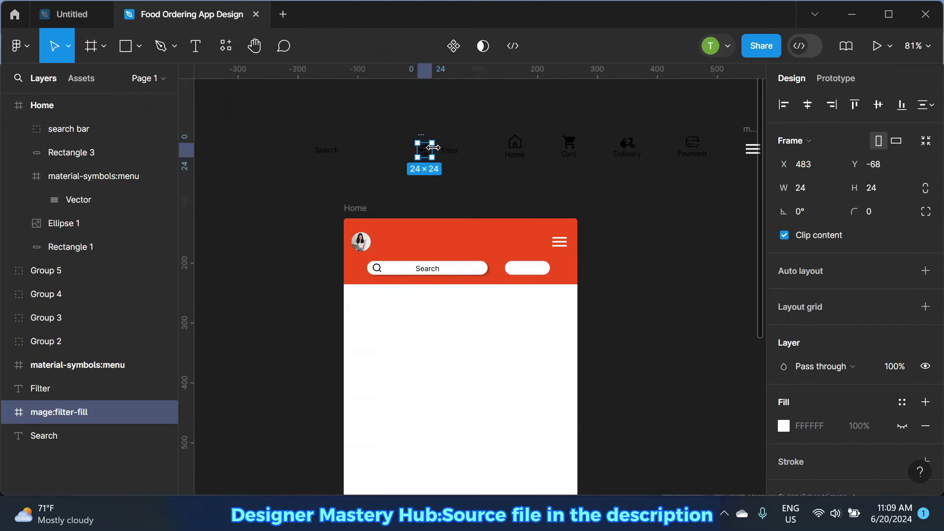
mouse_move(427, 156)
left_mouse_down()
mouse_move(536, 271)
mouse_move(556, 254)
mouse_move(516, 263)
left_mouse_up()
scroll(537, 270, "up", 5)
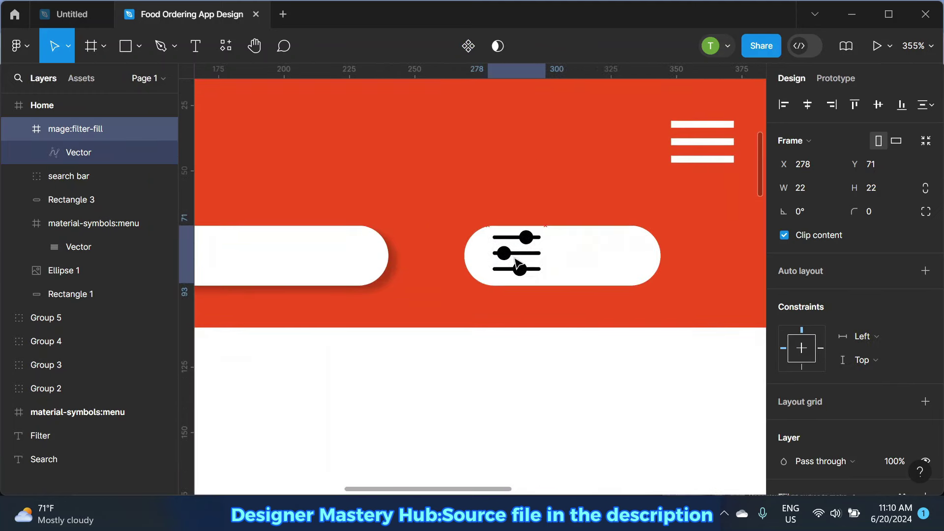
scroll(508, 250, "up", 3)
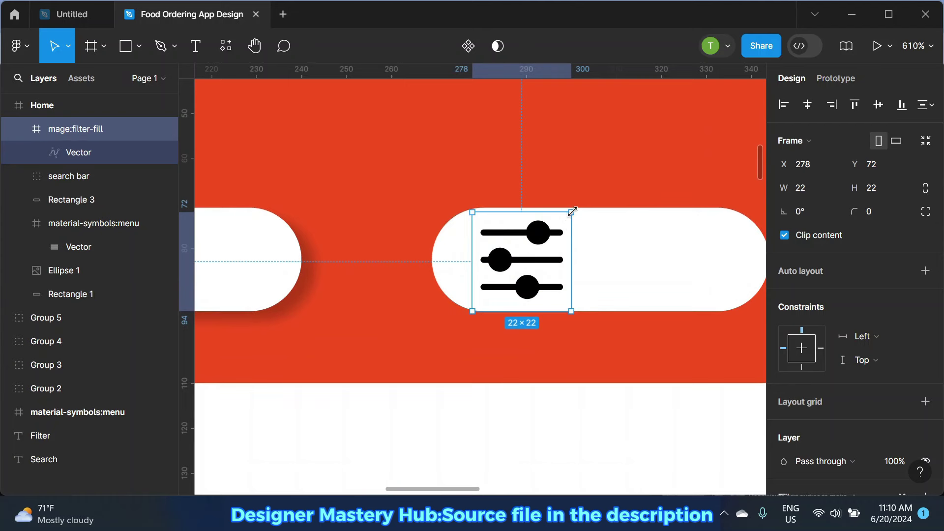
left_click_drag(566, 217, 548, 235)
left_click_drag(507, 288, 502, 274)
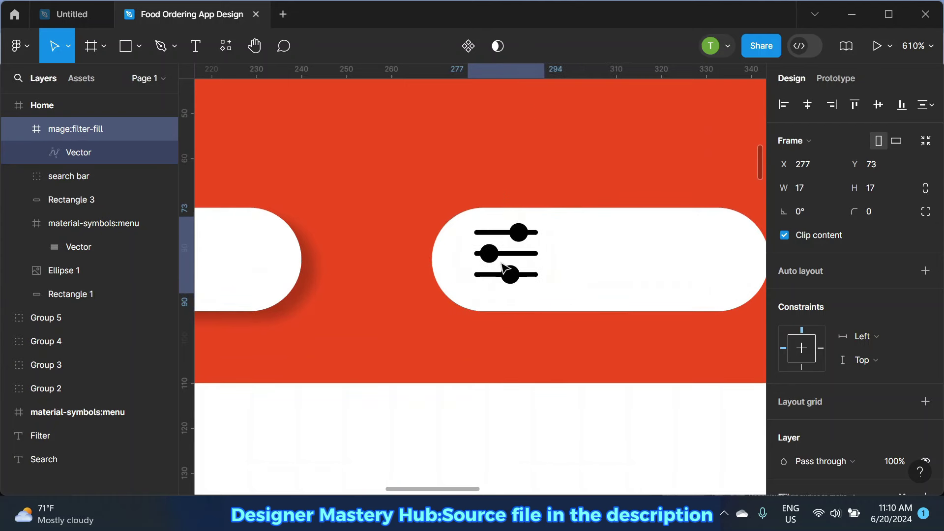
scroll(502, 274, "down", 5)
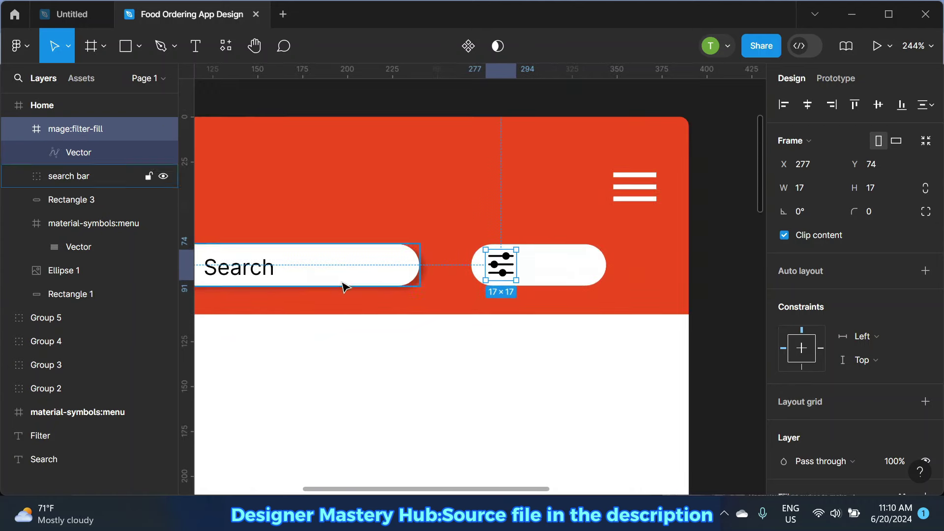
Step: Recolour the filter and search icons to red F24E1E
left_click(295, 273, "shift")
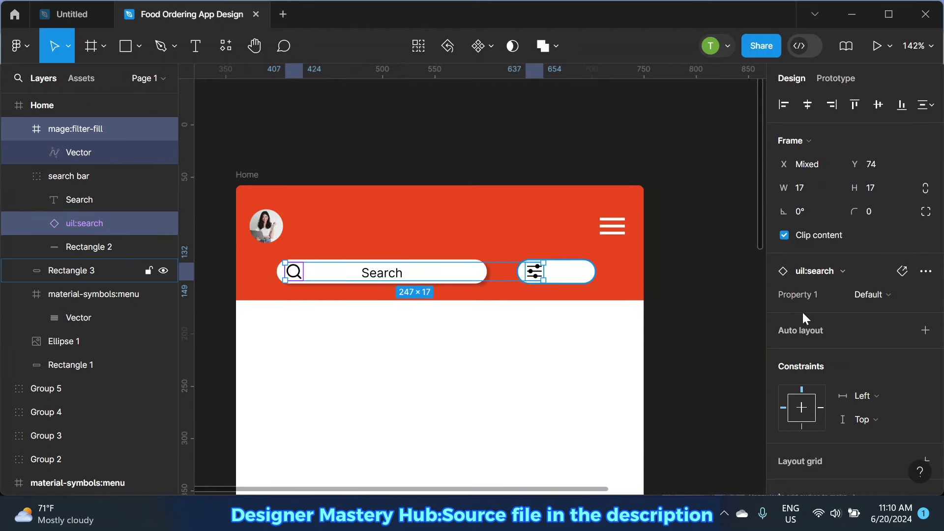
scroll(805, 354, "down", 3)
left_click(783, 379)
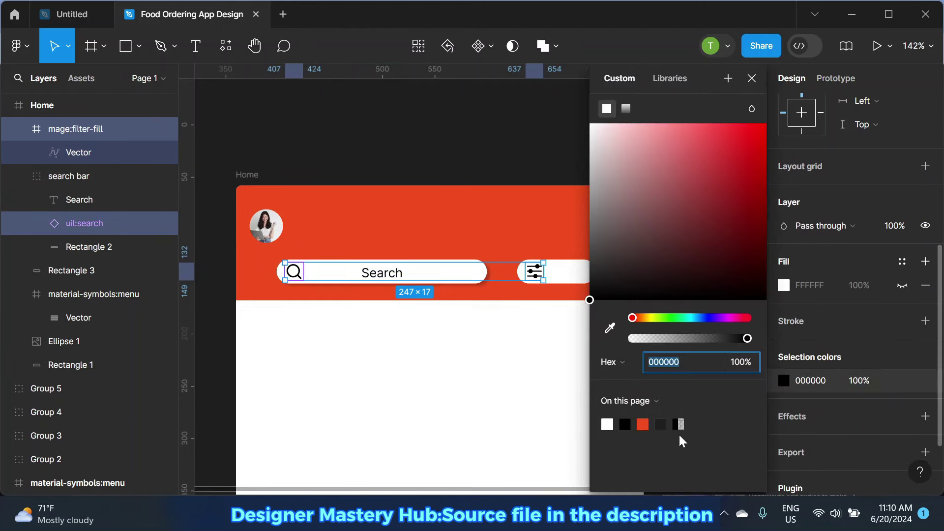
left_click(643, 424)
left_click(752, 78)
left_click(595, 169)
scroll(453, 158, "down", 2)
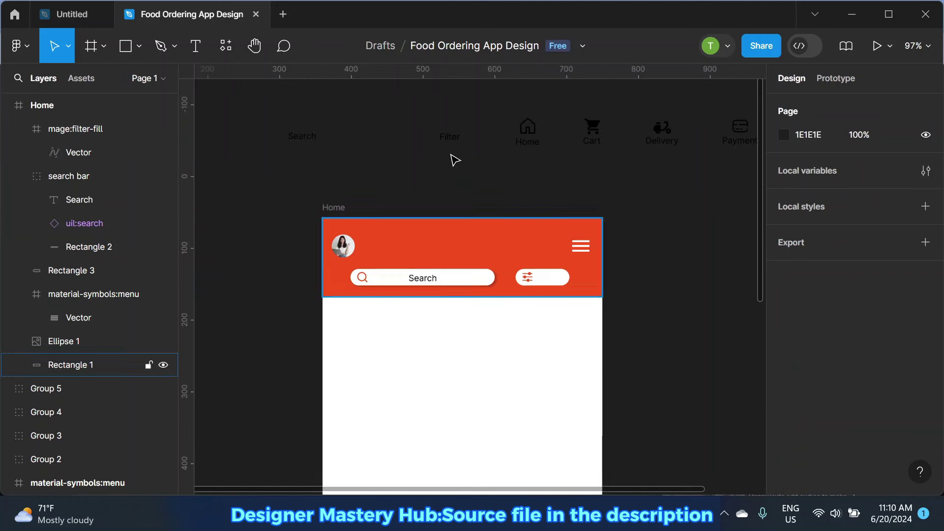
Step: Move the Filter text into the filter pill beside its icon
left_click(452, 142)
mouse_move(453, 142)
left_mouse_down()
mouse_move(550, 281)
mouse_move(567, 277)
left_mouse_up()
scroll(549, 281, "up", 3)
scroll(546, 284, "up", 3)
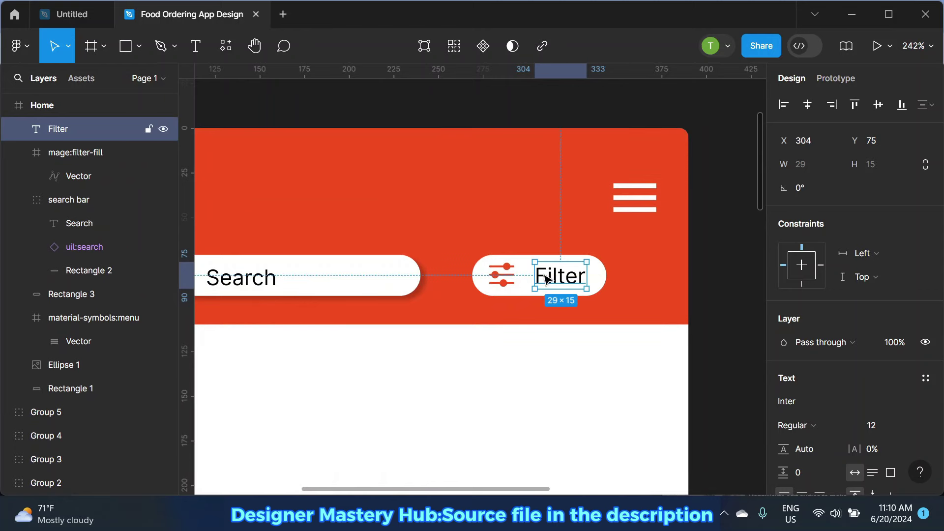
scroll(559, 274, "down", 3)
left_click(469, 125)
scroll(592, 207, "down", 2)
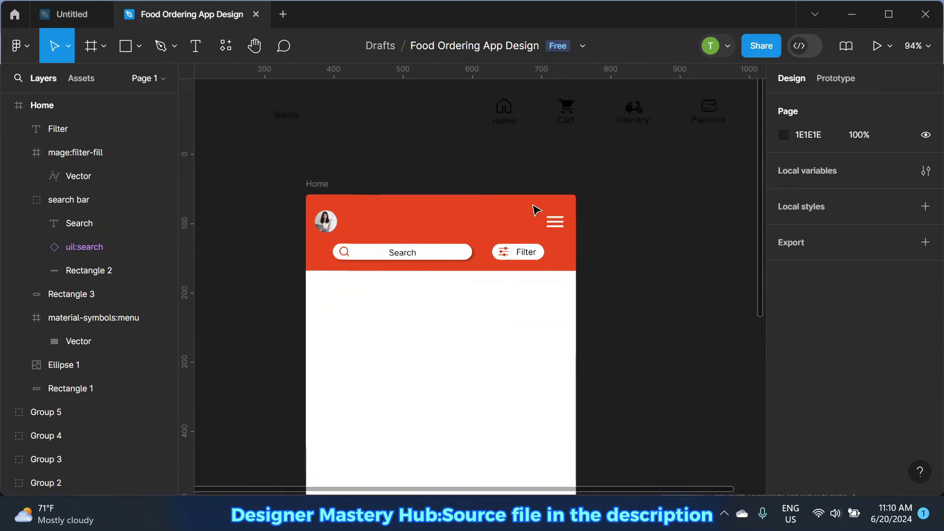
scroll(580, 221, "down", 3)
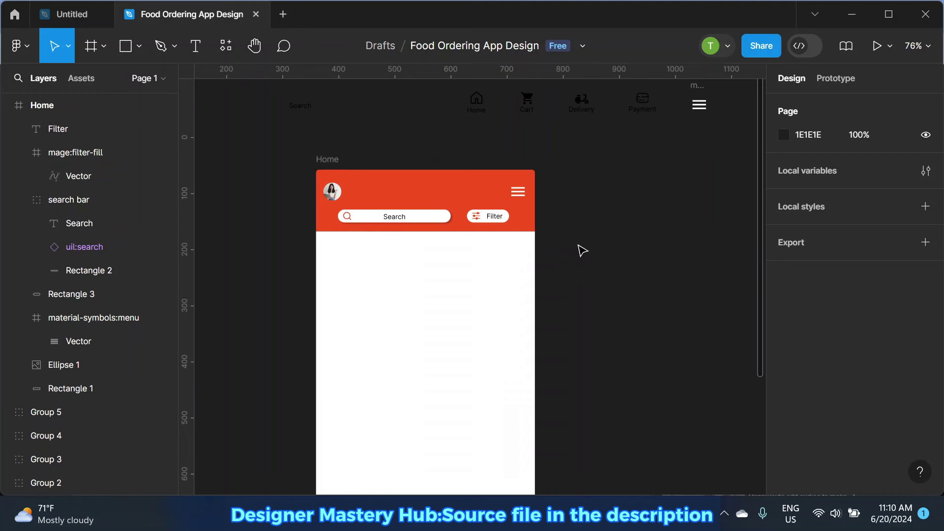
Step: Give the Filter pill a soft drop shadow with blur 2.8 and small X/Y offsets
left_click(506, 204)
scroll(506, 204, "up", 1)
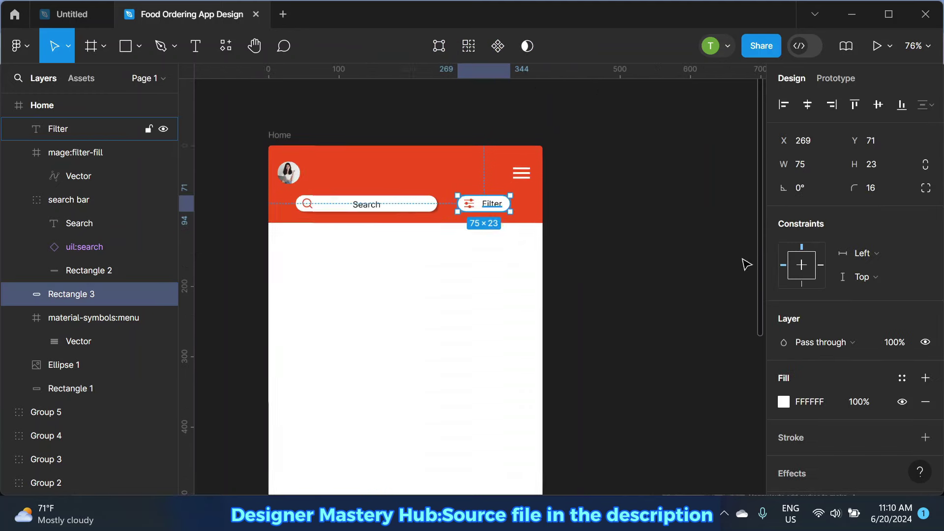
scroll(474, 202, "up", 5)
scroll(905, 344, "down", 2)
left_click(926, 404)
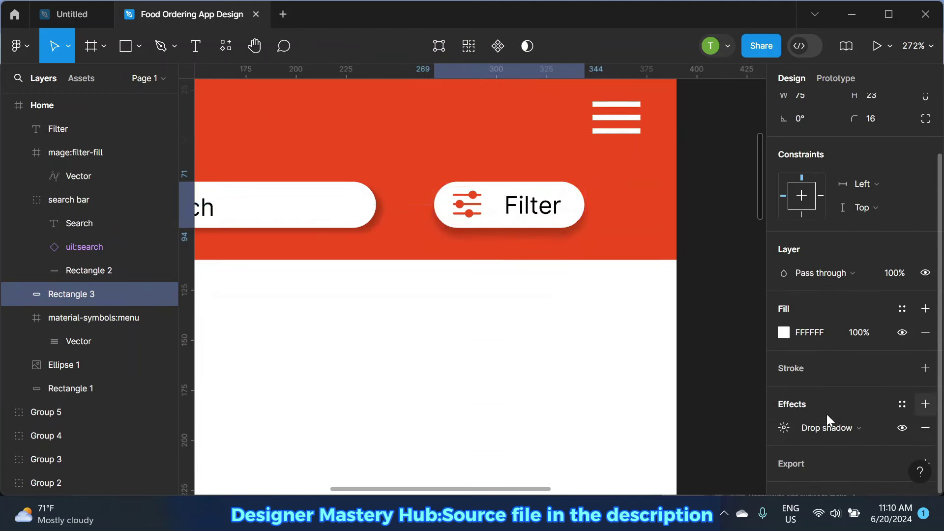
left_click(784, 428)
left_click_drag(680, 418, 673, 423)
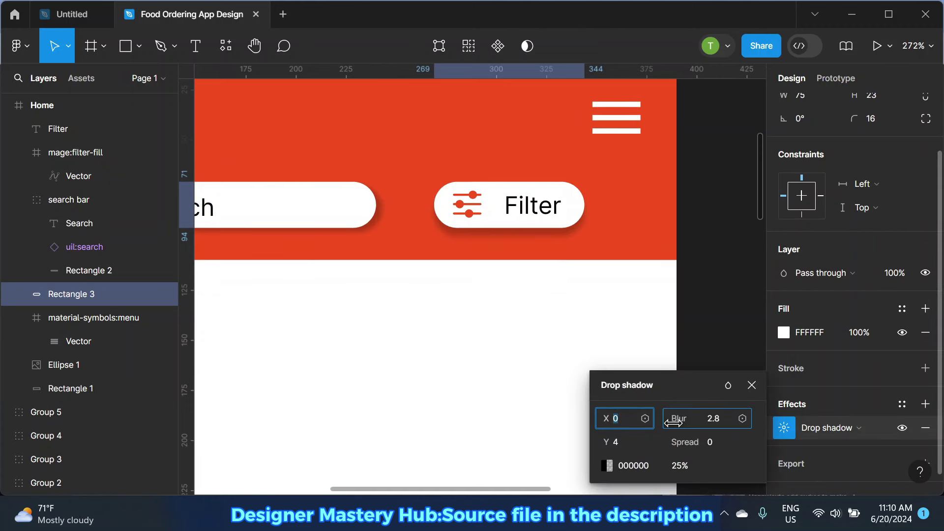
left_click_drag(605, 442, 615, 418)
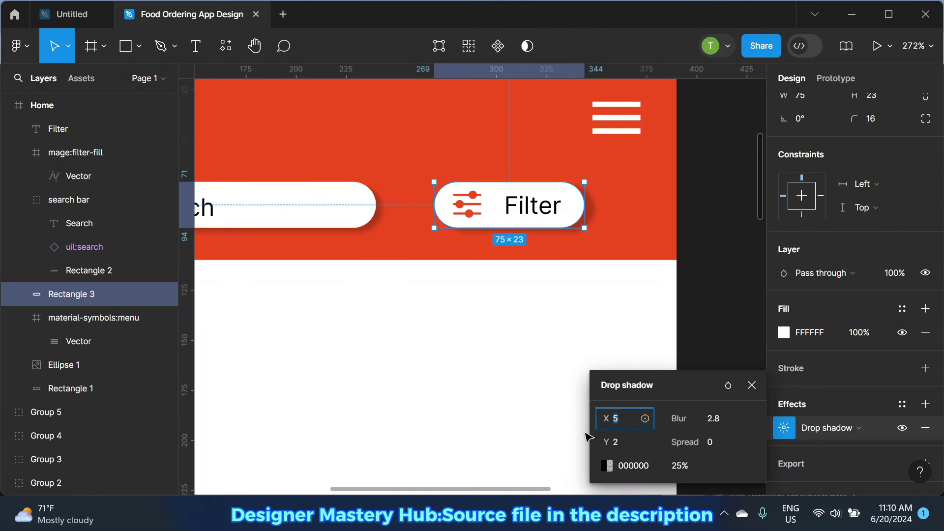
left_click_drag(605, 419, 601, 423)
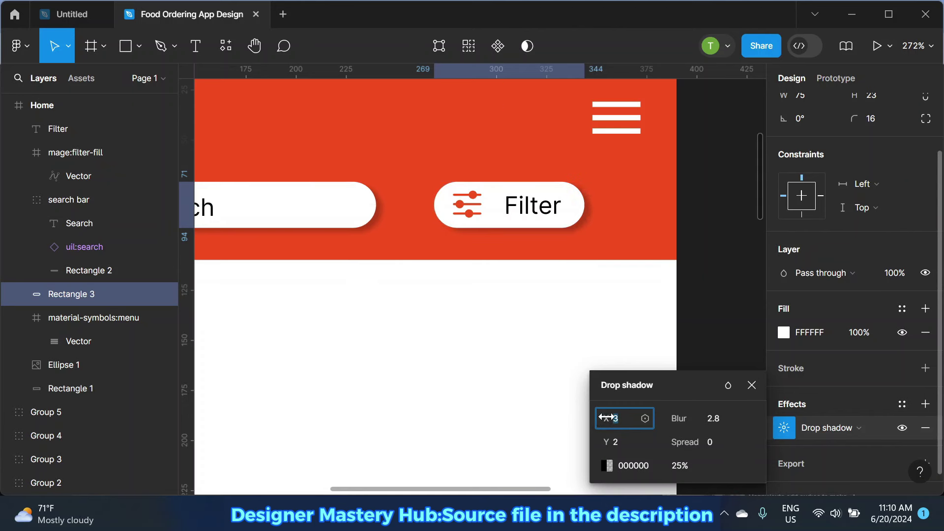
left_click(703, 337)
Step: Group the Filter text, filter icon and pill background into a group named 'Filter'
scroll(707, 327, "down", 3)
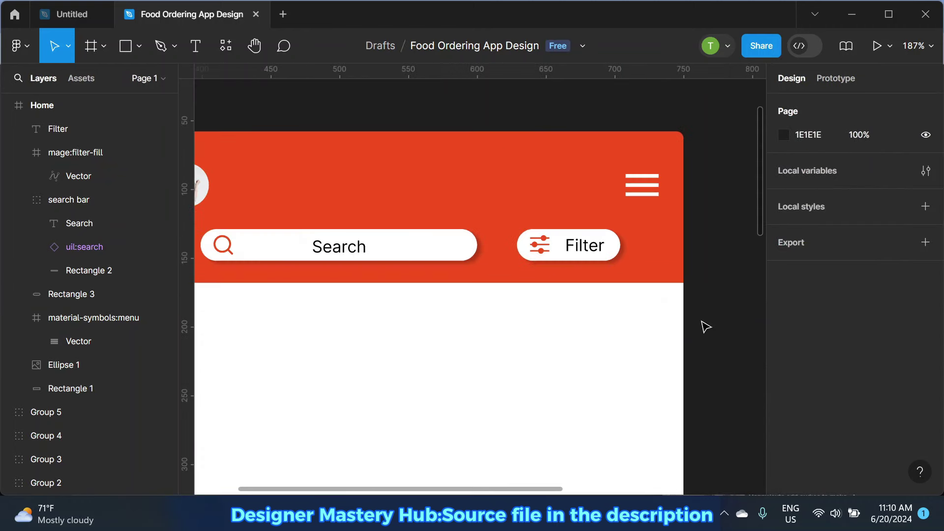
scroll(571, 318, "down", 3)
scroll(500, 308, "down", 2)
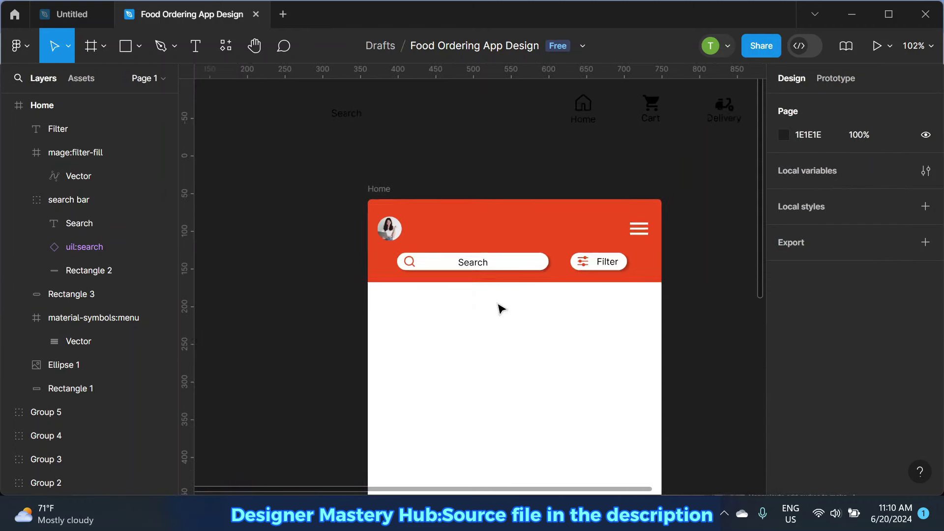
scroll(444, 296, "down", 3)
scroll(559, 276, "down", 3)
scroll(535, 289, "up", 5)
scroll(536, 290, "up", 2)
left_click(536, 271)
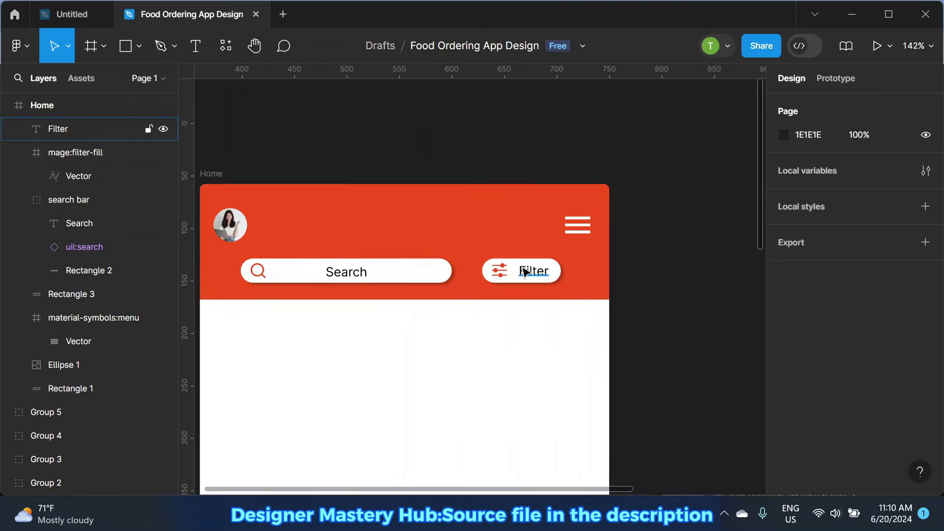
scroll(526, 283, "up", 3)
left_click(499, 270, "shift")
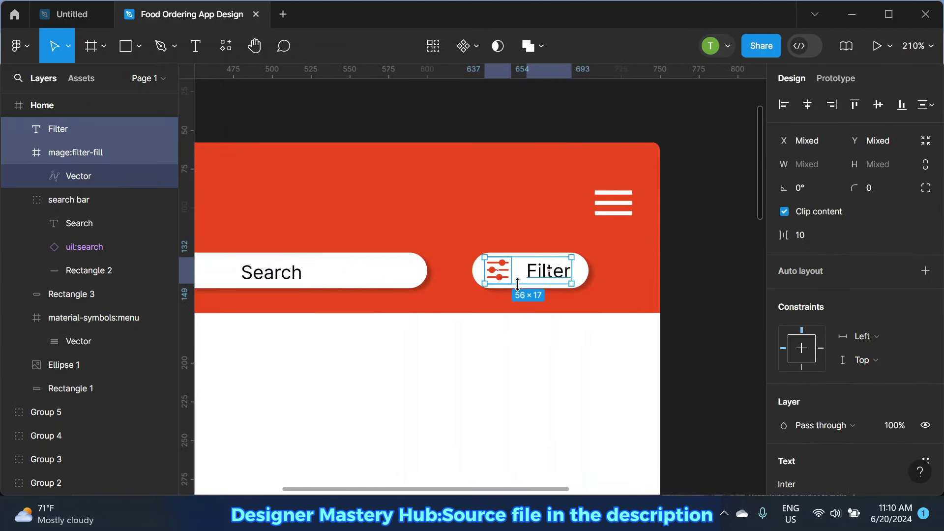
left_click(585, 279, "shift")
right_click(559, 269)
left_click(589, 205)
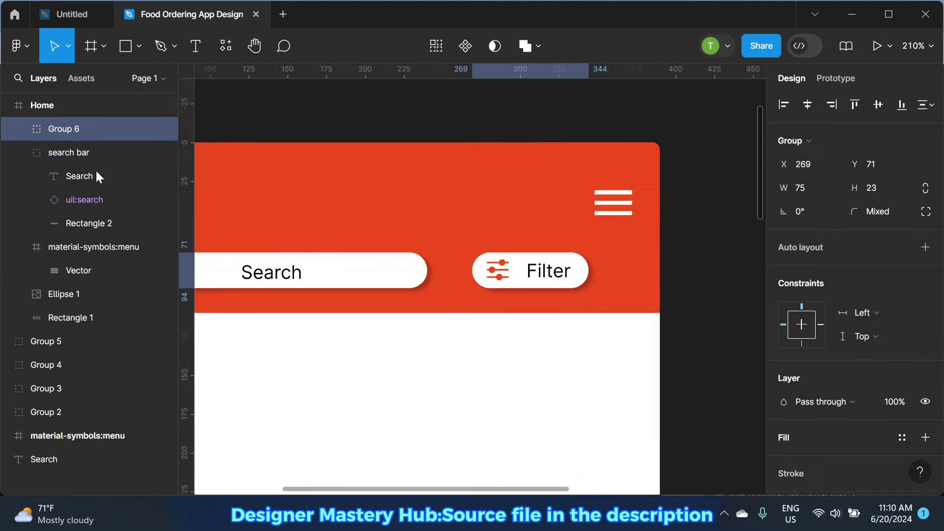
double_click(92, 132)
type("F")
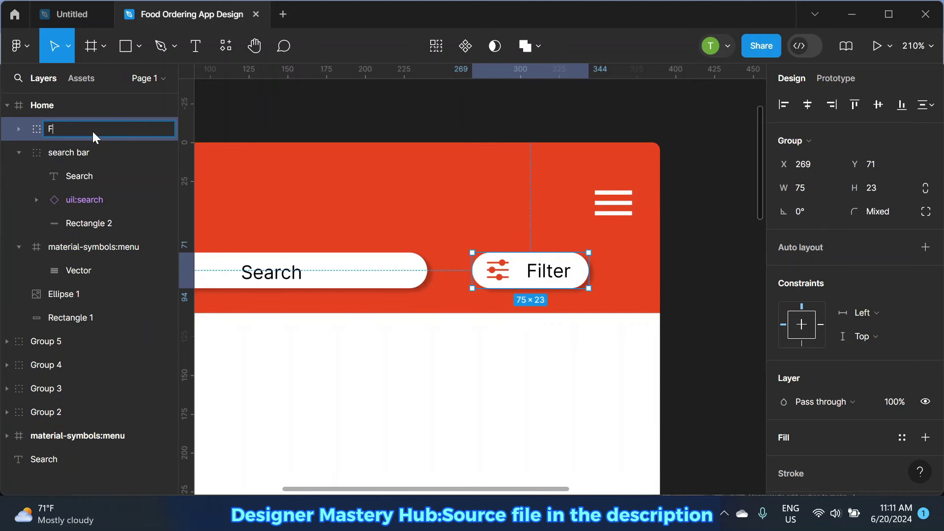
type("ilter")
key("Return")
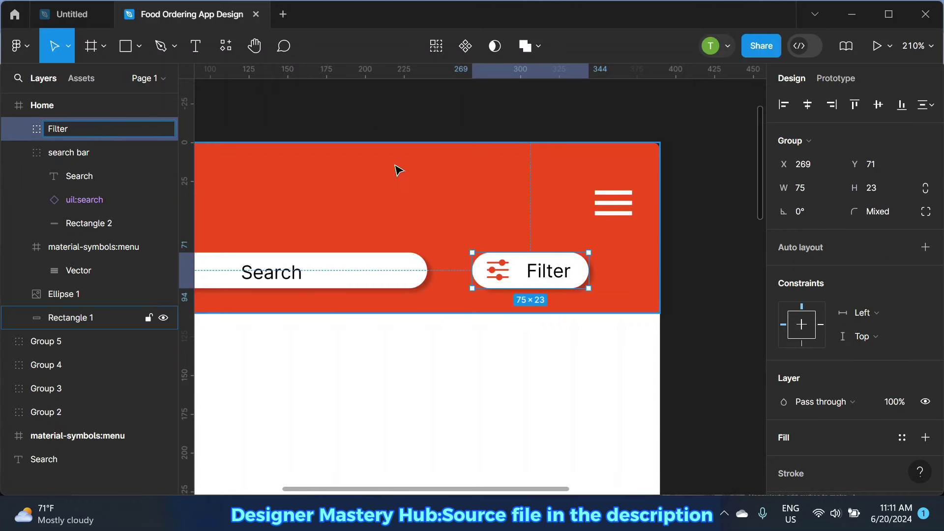
Step: Clear the selection and scroll down the canvas
left_click(368, 105)
left_click(19, 152)
scroll(431, 155, "down", 3)
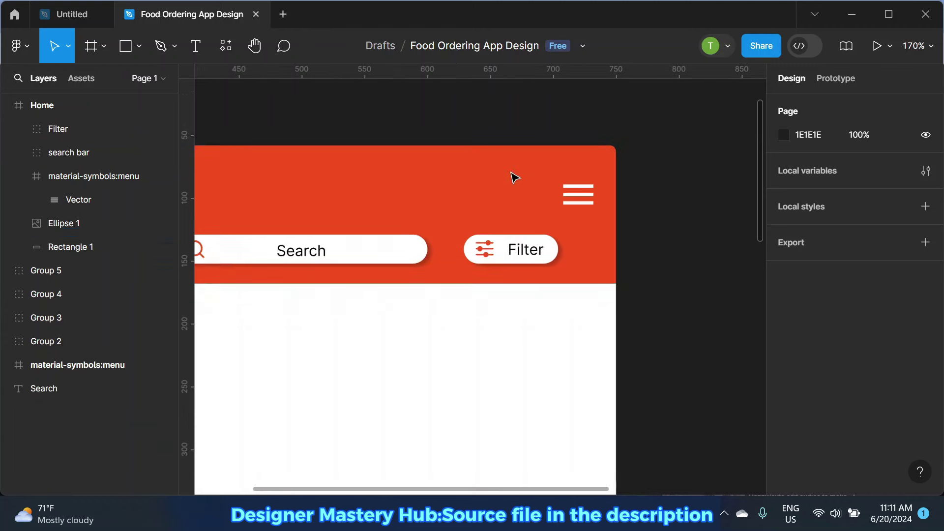
scroll(512, 175, "down", 3)
scroll(369, 215, "down", 1)
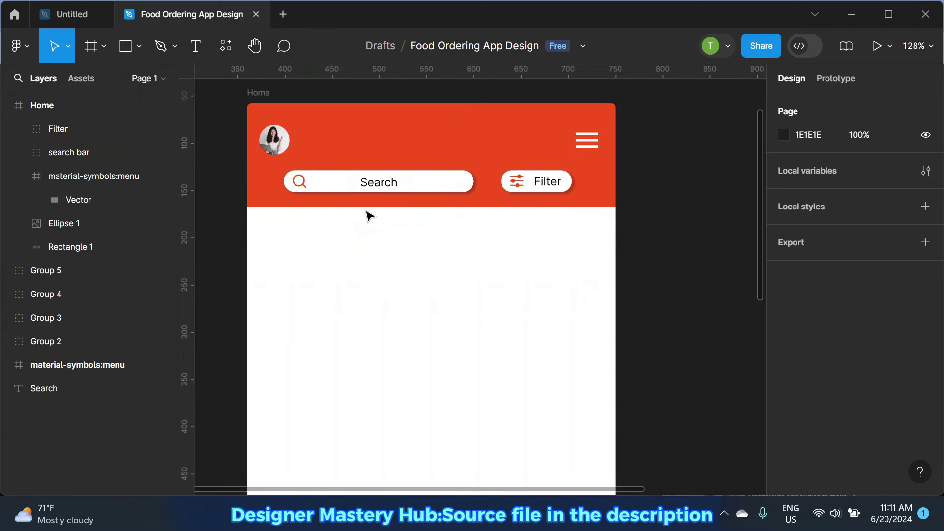
Step: Draw a 308 × 122 banner rectangle 16 px below the header, centred horizontally in the frame
left_click(129, 50)
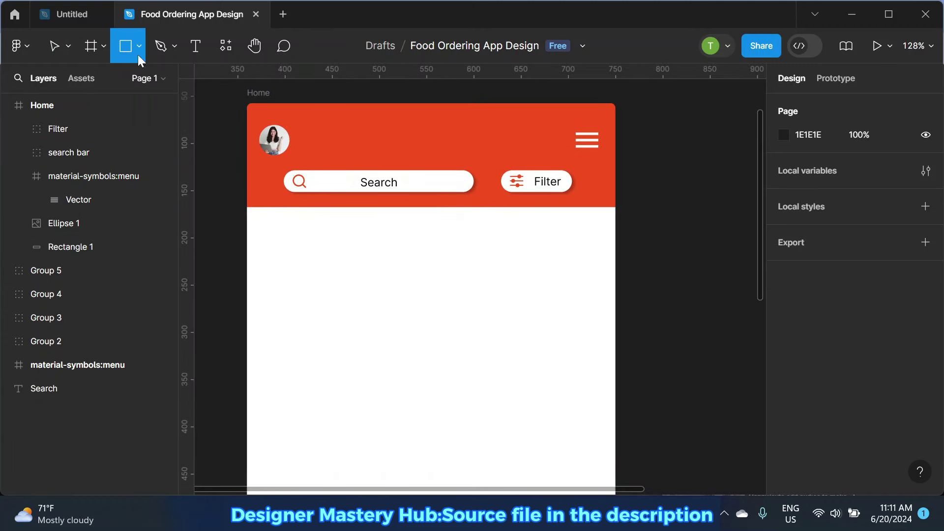
left_click_drag(285, 217, 575, 302)
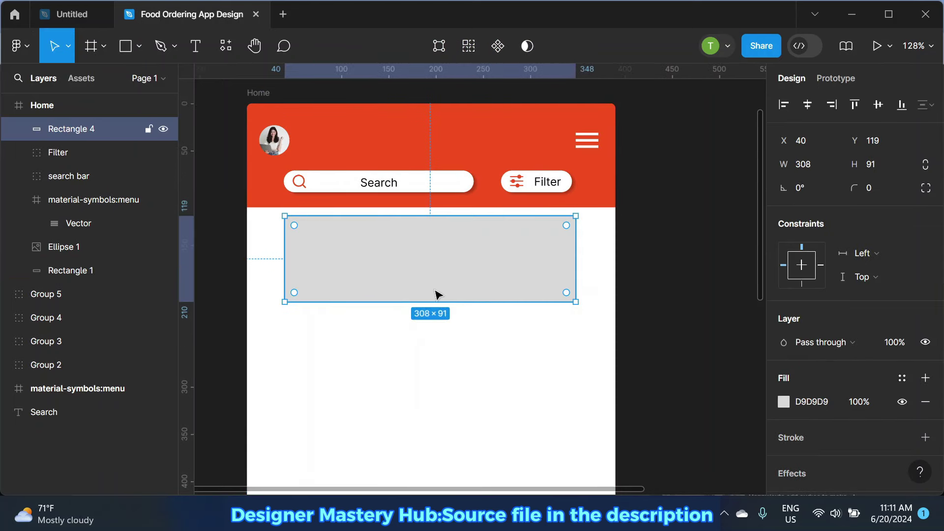
left_click_drag(437, 294, 433, 333)
scroll(397, 321, "down", 3)
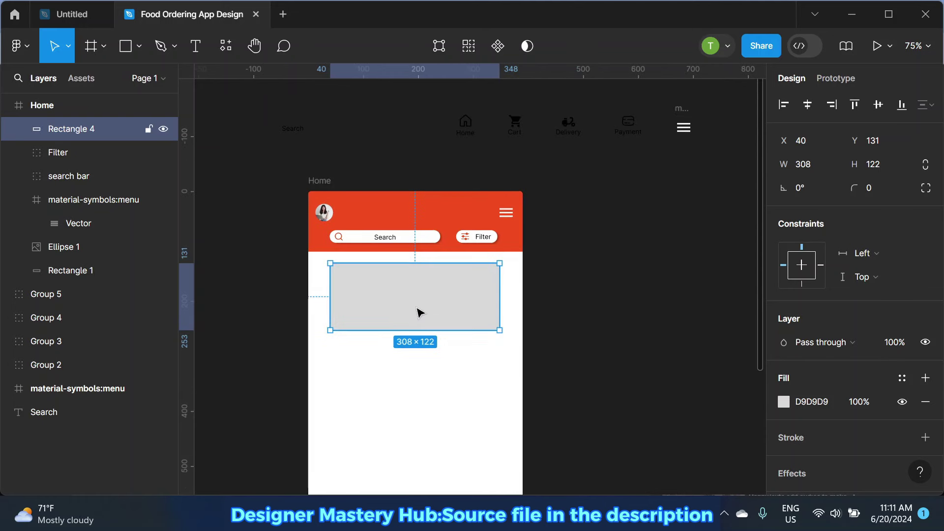
left_click_drag(421, 311, 425, 307)
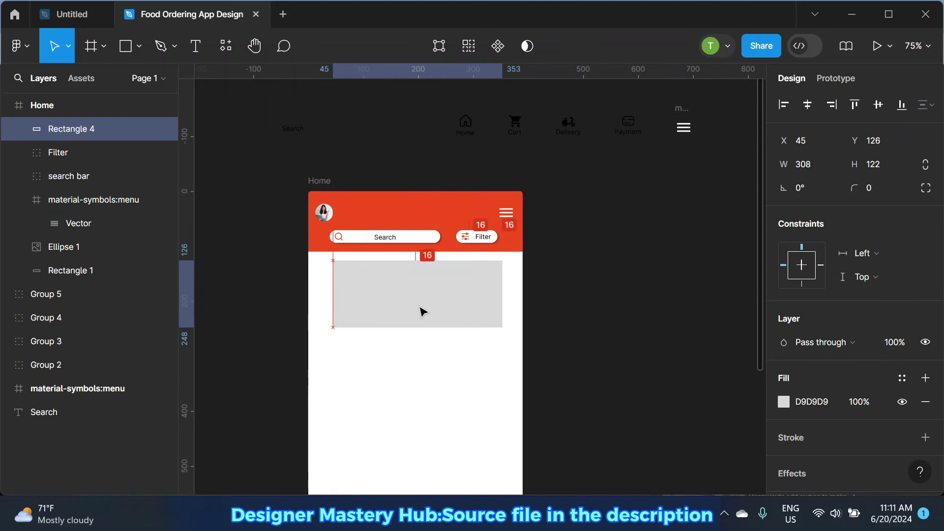
left_click(808, 104)
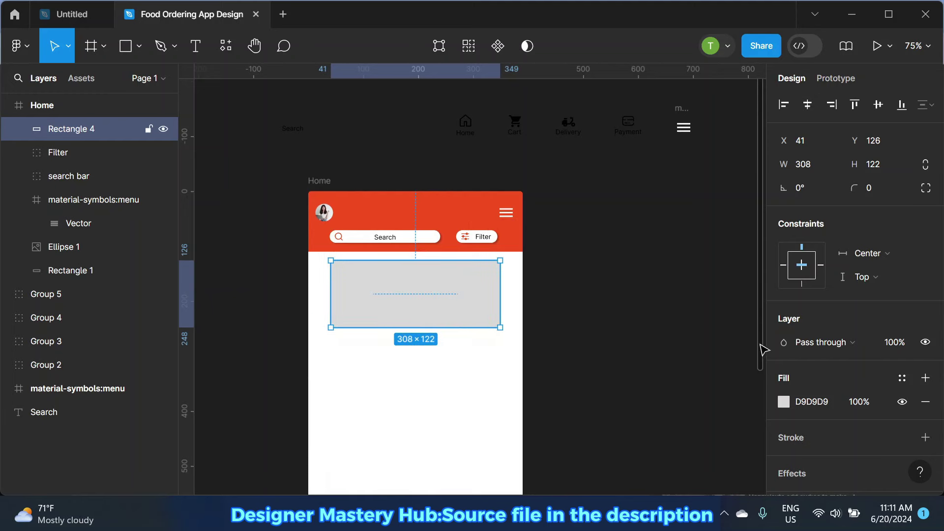
scroll(836, 320, "down", 2)
left_click(783, 332)
Step: Fill the banner rectangle with the restaurant dining photo
left_click(646, 109)
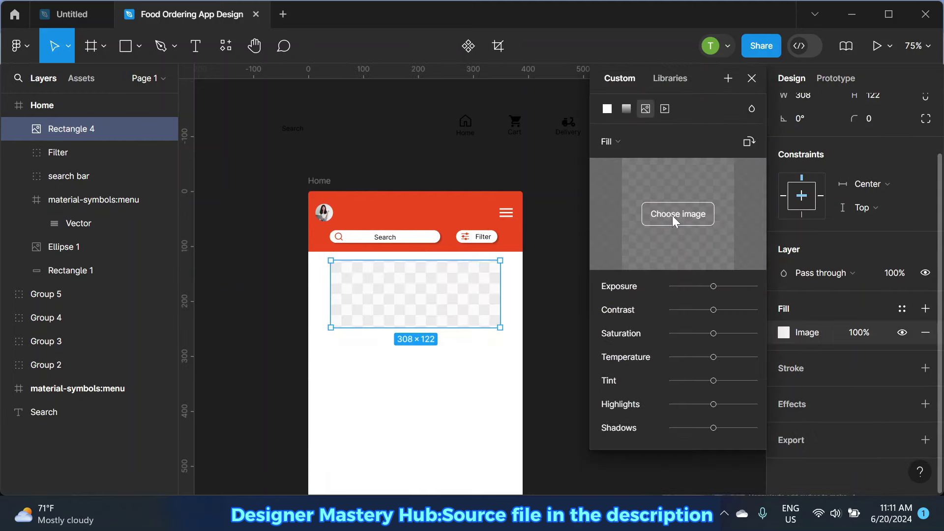
left_click(672, 215)
left_click(172, 128)
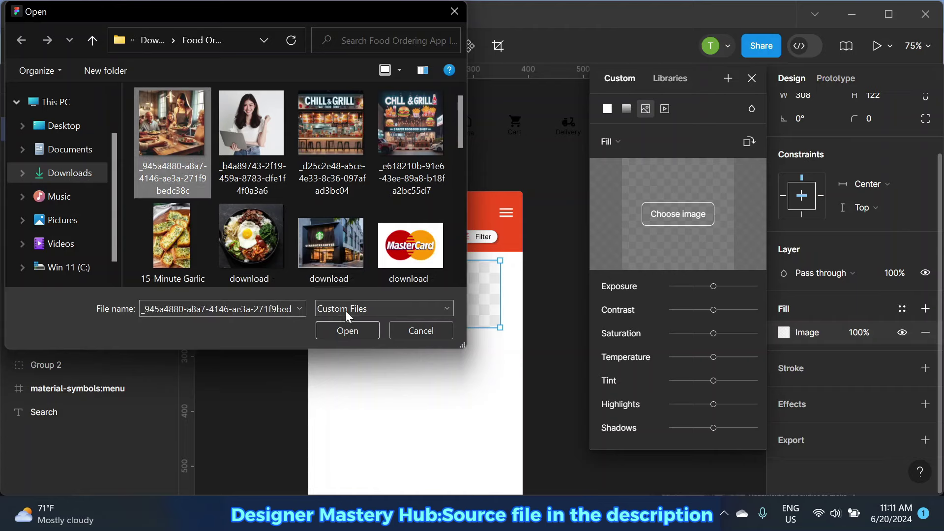
left_click(348, 331)
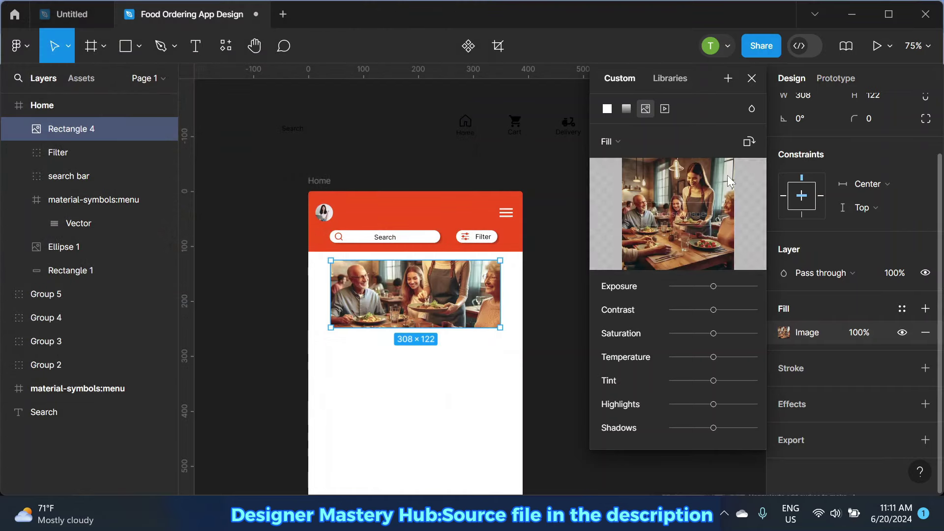
Step: Try stretching the banner and cropping the photo, undoing the height changes
left_click_drag(404, 327, 407, 372)
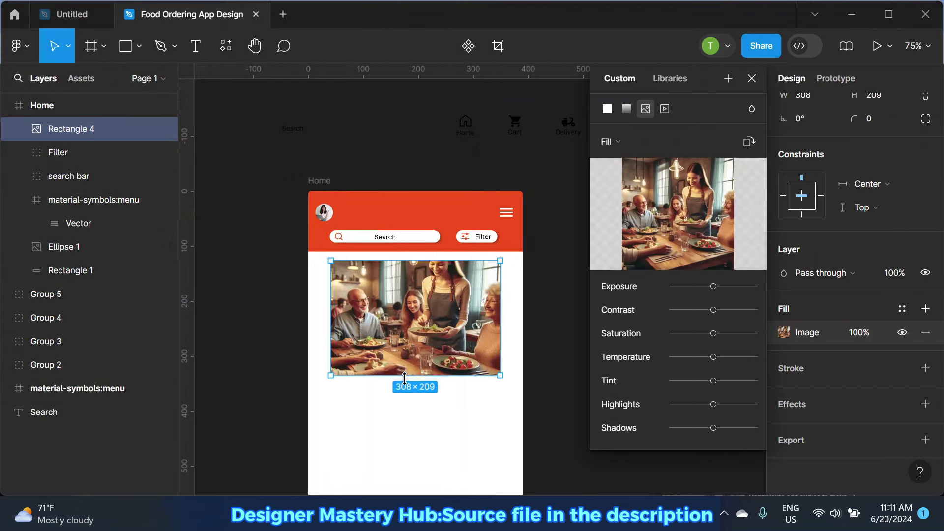
key("ctrl+z")
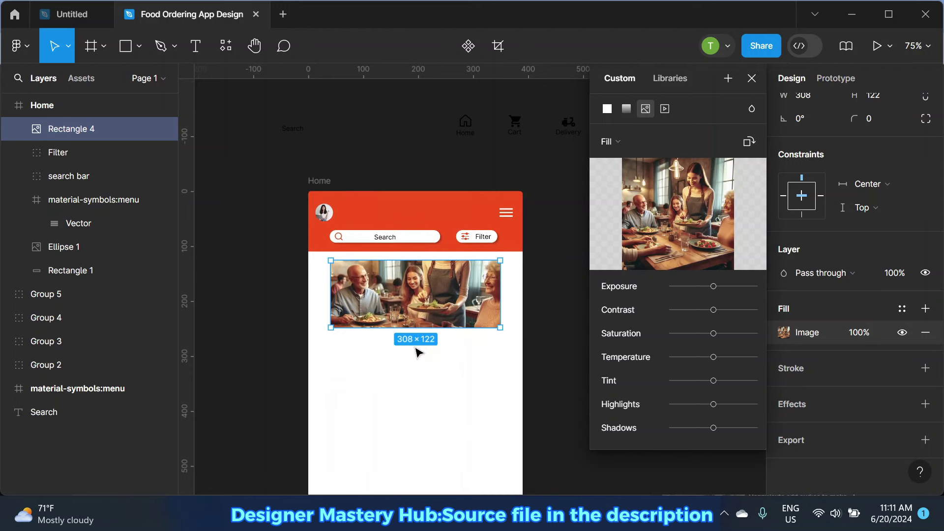
left_click(639, 142)
left_click(624, 182)
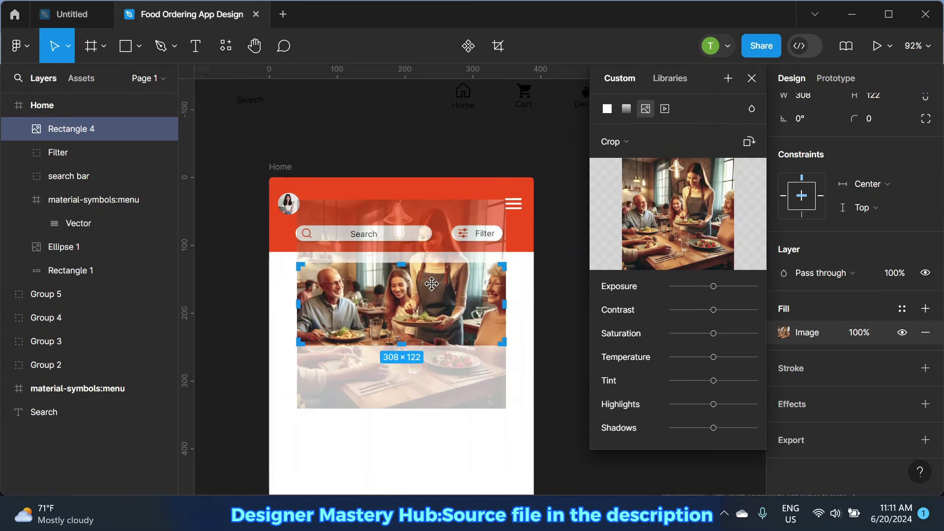
mouse_move(418, 295)
left_mouse_down()
mouse_move(422, 311)
mouse_move(424, 295)
left_mouse_up()
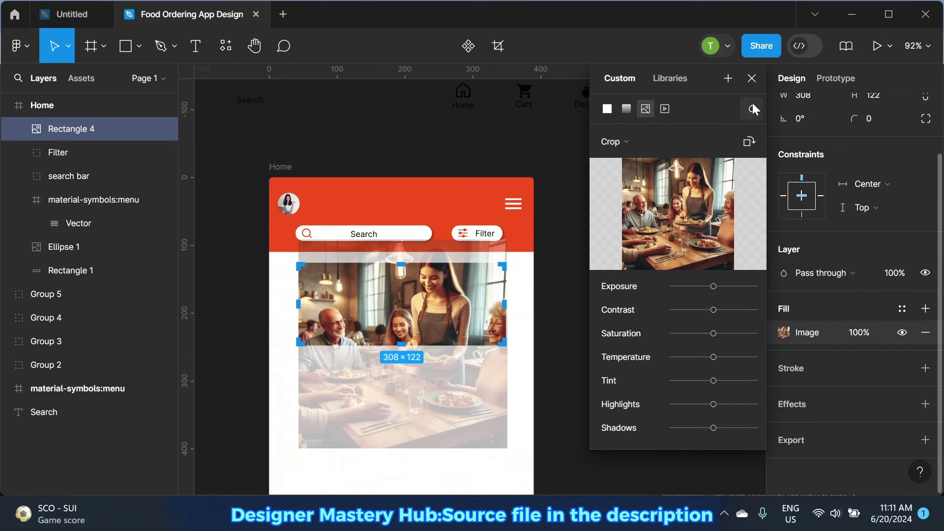
key("Escape")
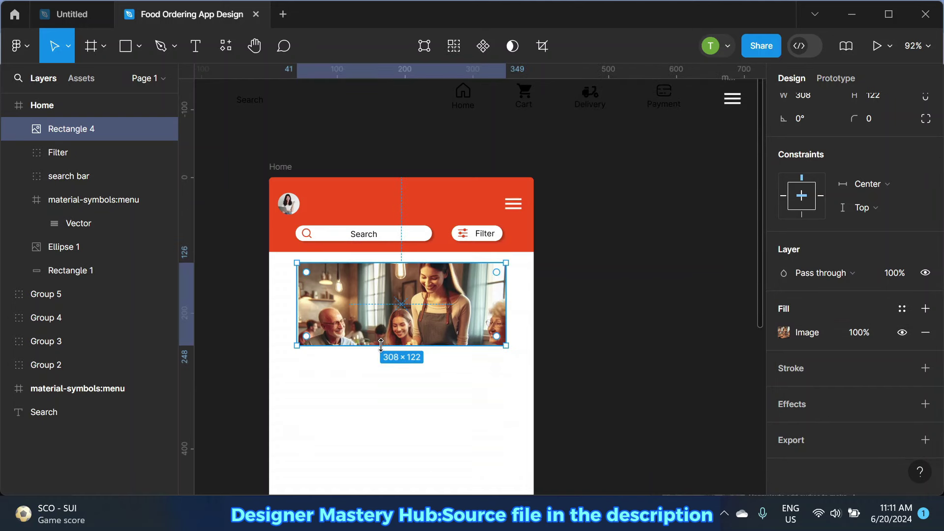
left_click_drag(381, 346, 380, 366)
key("ctrl+z")
double_click(420, 334)
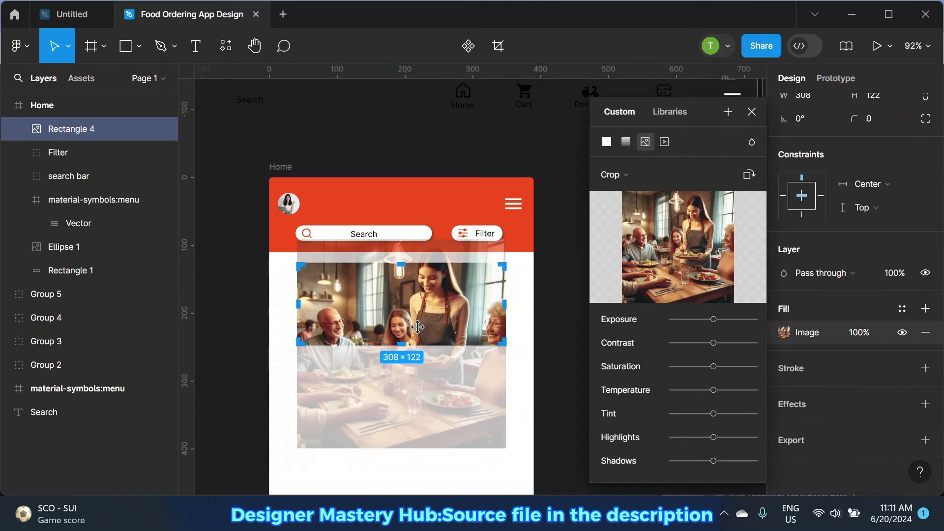
left_click(611, 175)
key("Escape")
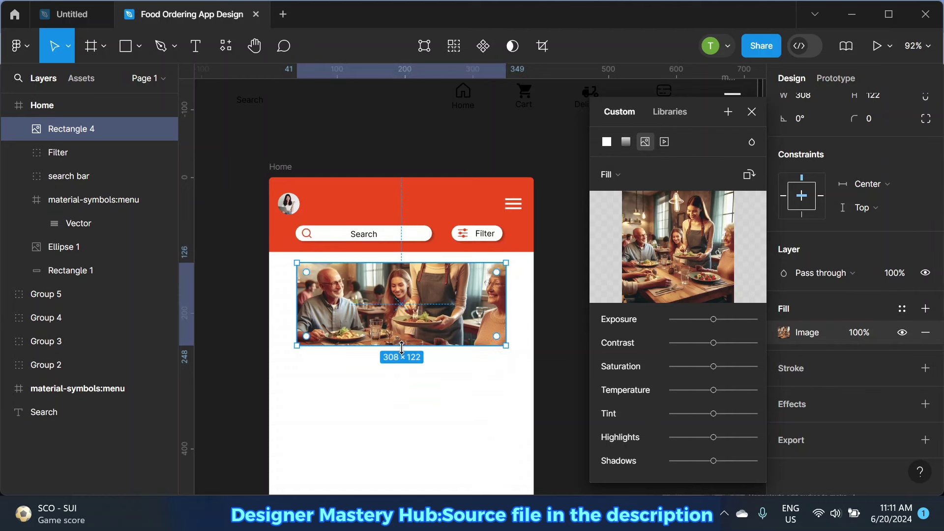
Step: Make the banner 159 px tall and crop the photo to frame the server
left_click_drag(402, 346, 402, 371)
left_click(636, 175)
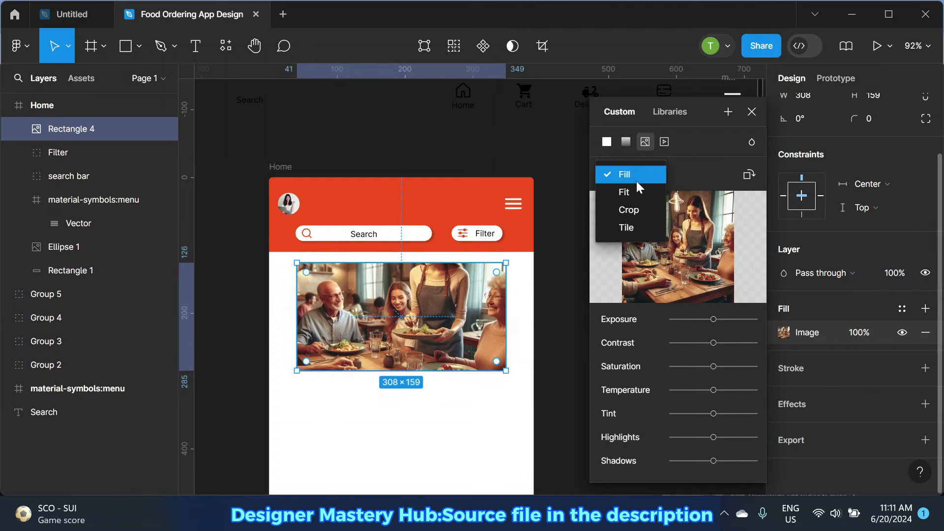
left_click(629, 210)
mouse_move(433, 299)
left_mouse_down()
mouse_move(435, 328)
mouse_move(439, 310)
left_mouse_up()
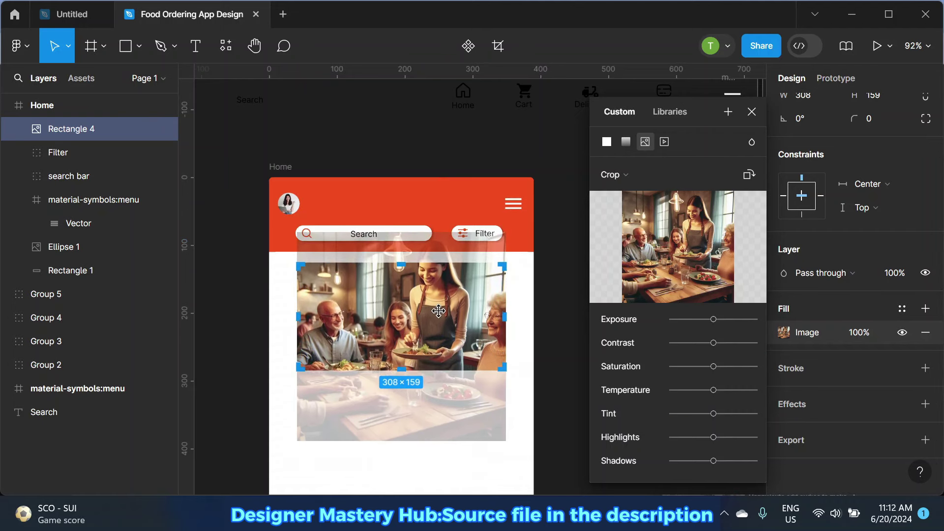
left_click(751, 112)
Step: Round the banner photo's corners to a radius of 6
left_click(608, 174)
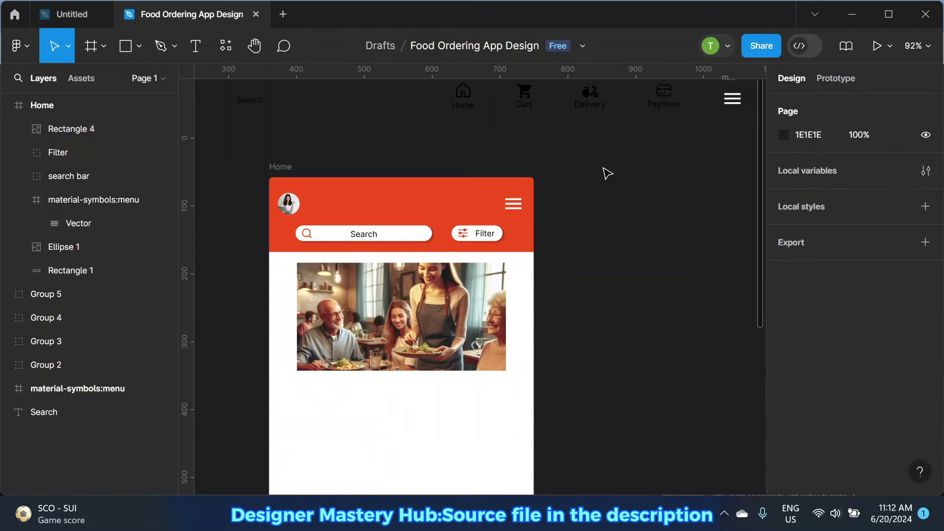
scroll(414, 335, "down", 2, "ctrl")
scroll(576, 340, "down", 1)
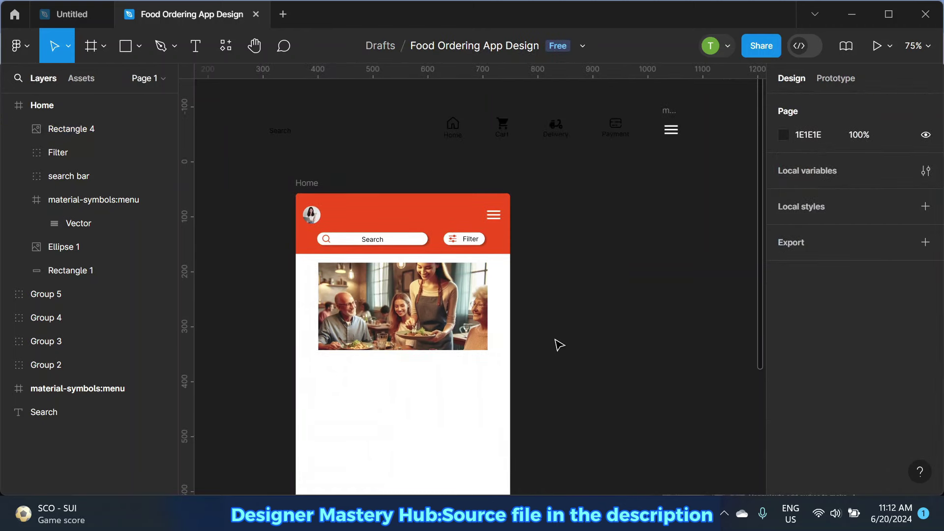
left_click(418, 320)
scroll(388, 315, "up", 2, "ctrl")
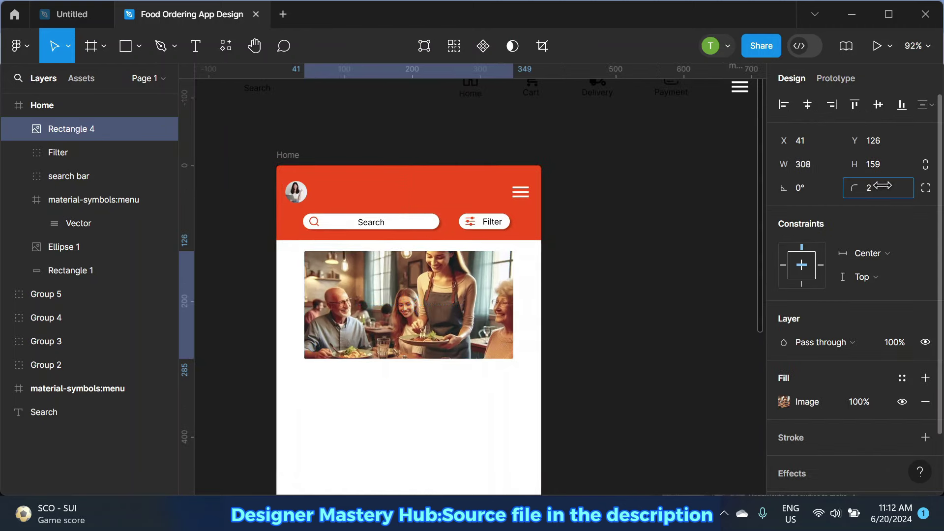
left_click_drag(883, 185, 893, 186)
scroll(886, 295, "down", 2)
Step: Add a drop shadow to the banner with X 7, Y 6 and blur about 6
left_click(925, 404)
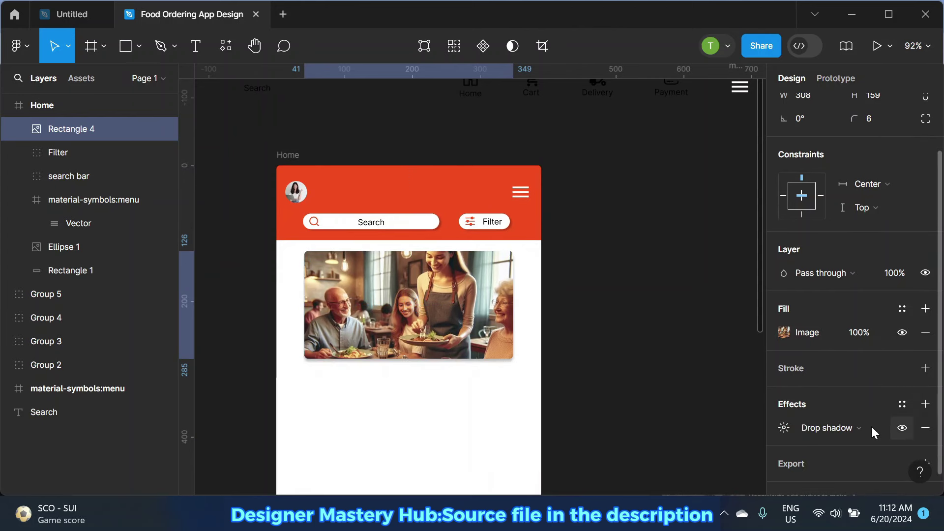
left_click(874, 433)
left_click(784, 430)
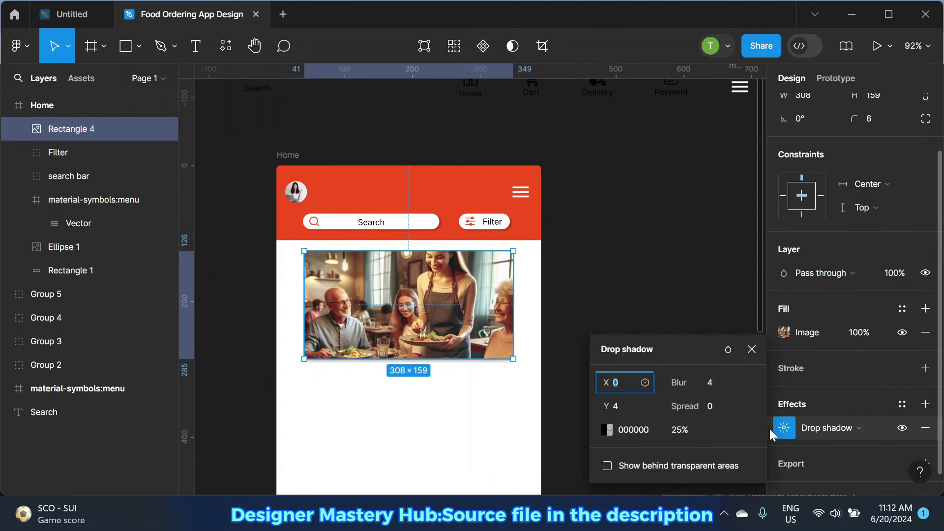
left_click_drag(606, 406, 616, 392)
left_click_drag(680, 382, 708, 382)
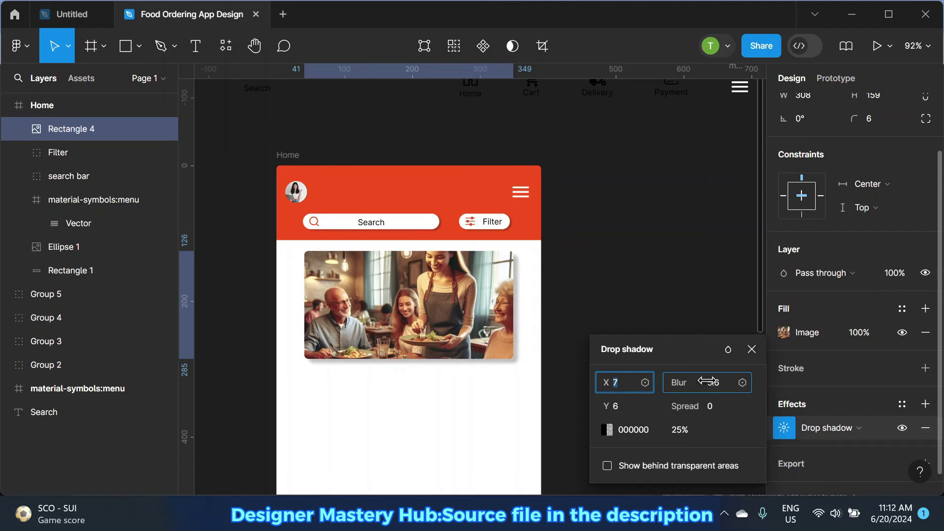
left_click(751, 349)
Step: Move the photo banner slightly lower, to Y 140
left_click(552, 325)
scroll(444, 337, "down", 3)
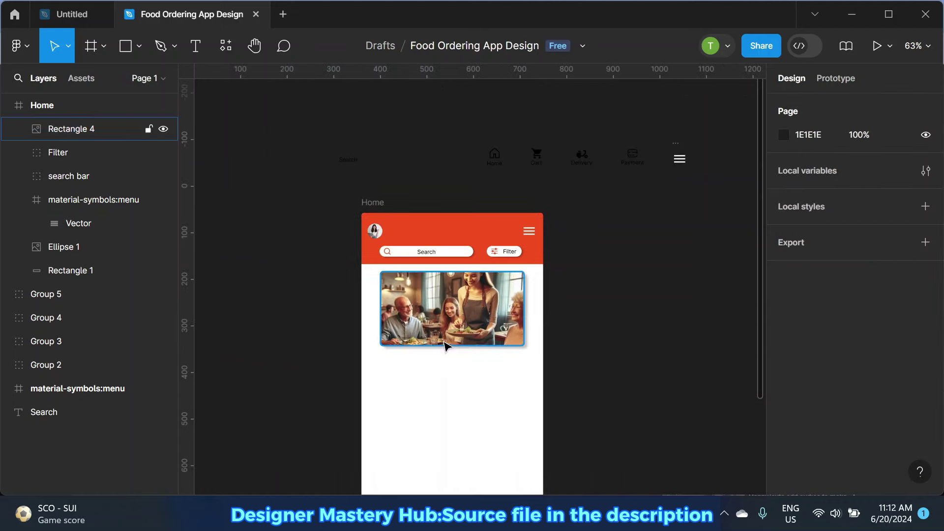
left_click_drag(447, 310, 447, 315)
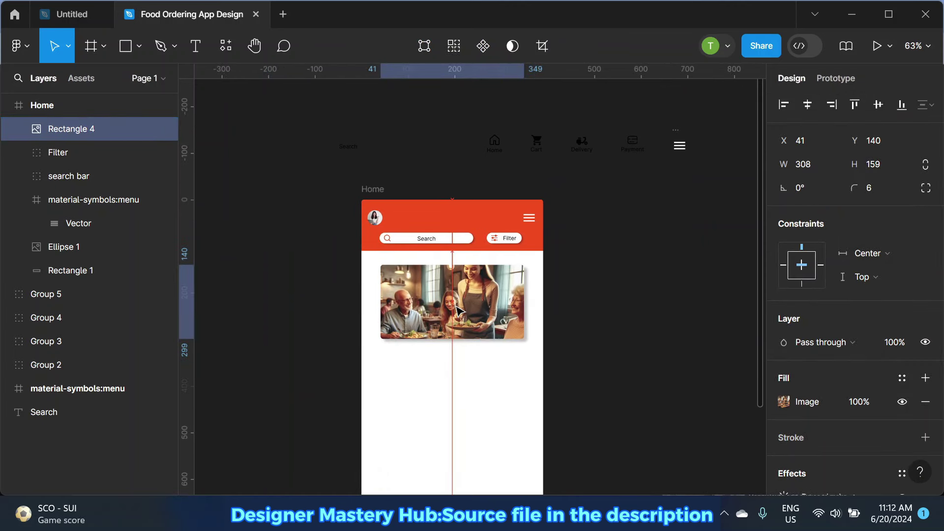
left_click(658, 306)
scroll(526, 275, "up", 2)
scroll(525, 276, "up", 1)
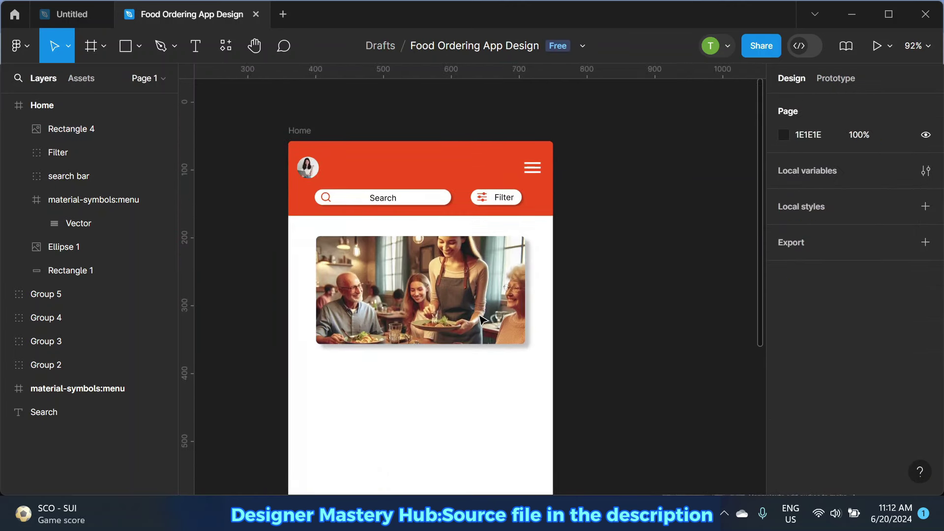
Step: Add the text 'Get 10% Off on Payday!' on the banner photo
left_click(201, 49)
scroll(351, 249, "up", 3)
left_click(336, 259)
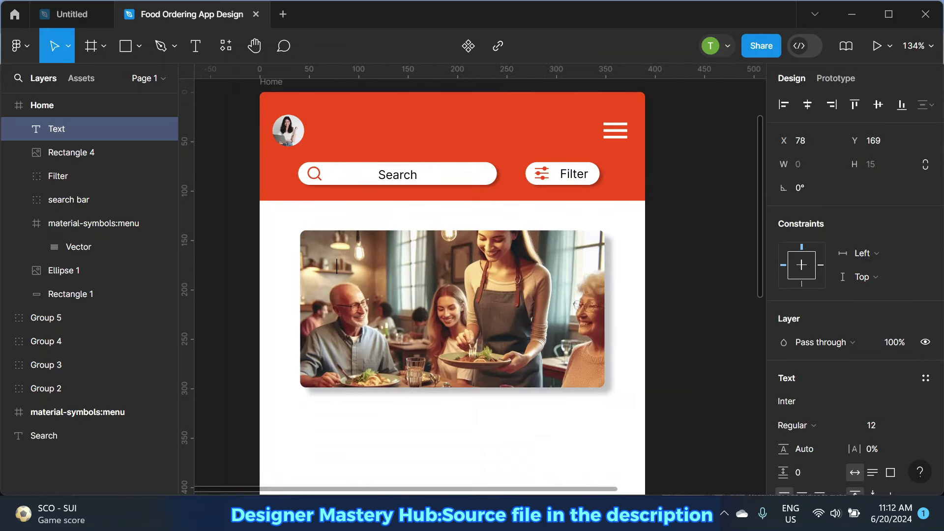
type("G")
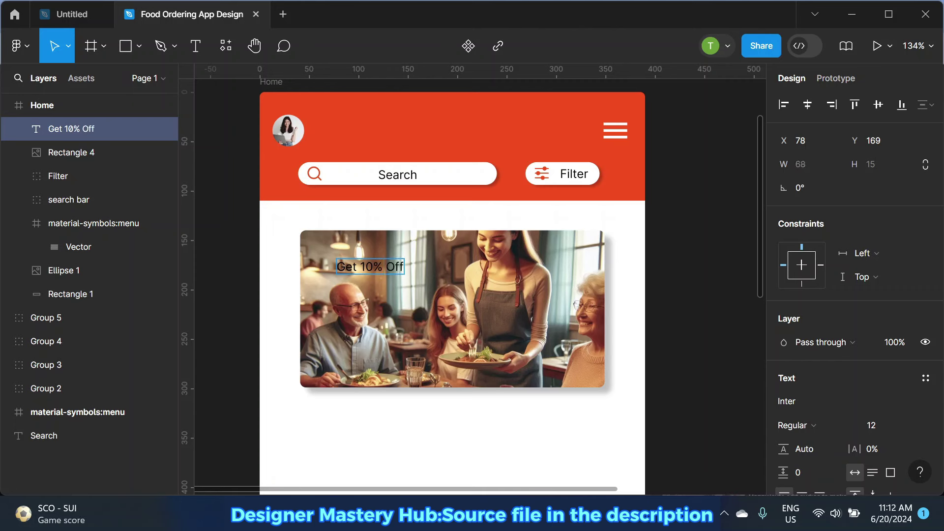
type("ayday!")
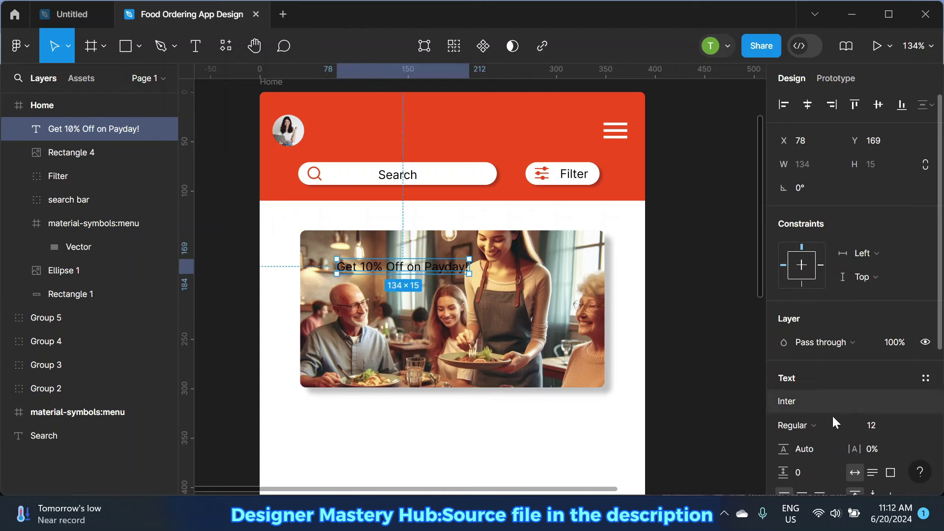
Step: Set the headline to Semi Bold 24 and move it to the photo's top-left, wrapped onto two lines
left_click(831, 425)
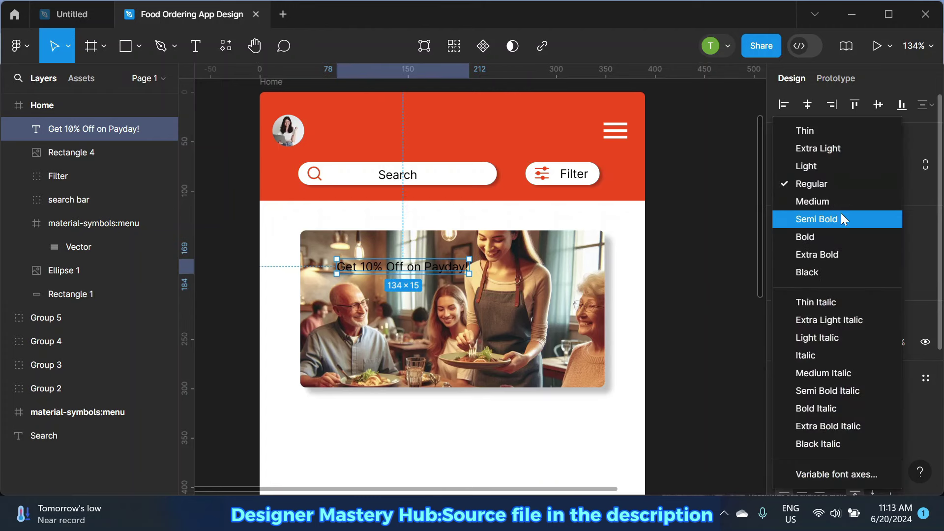
left_click(911, 426)
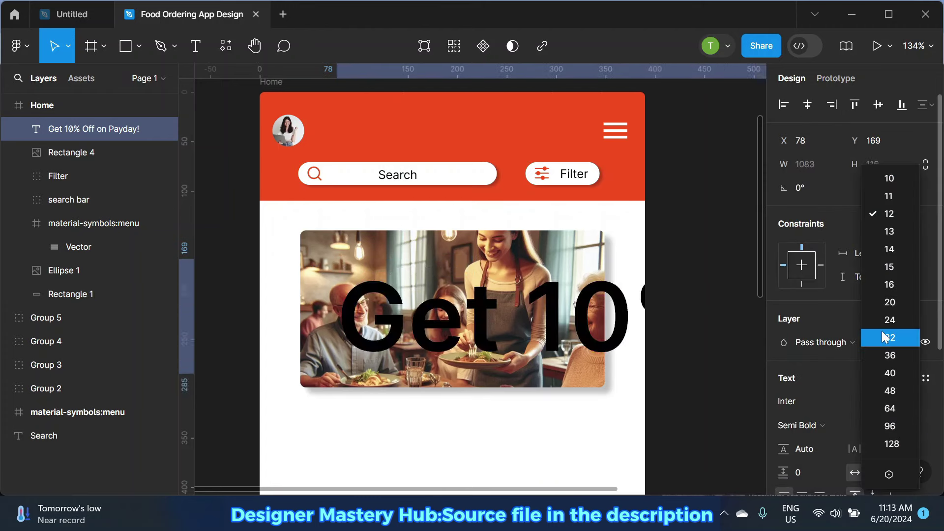
left_click(890, 319)
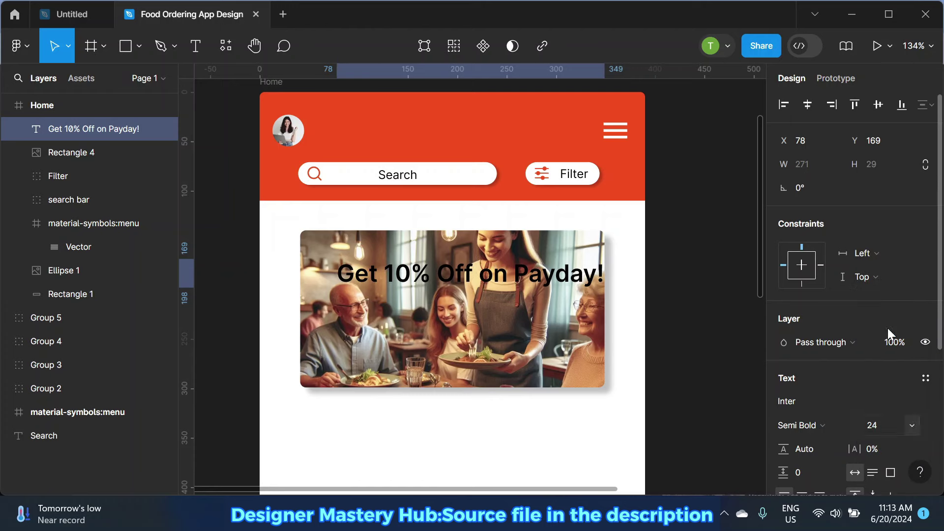
mouse_move(534, 279)
left_mouse_down()
mouse_move(516, 281)
mouse_move(517, 319)
mouse_move(505, 272)
mouse_move(403, 267)
left_mouse_up()
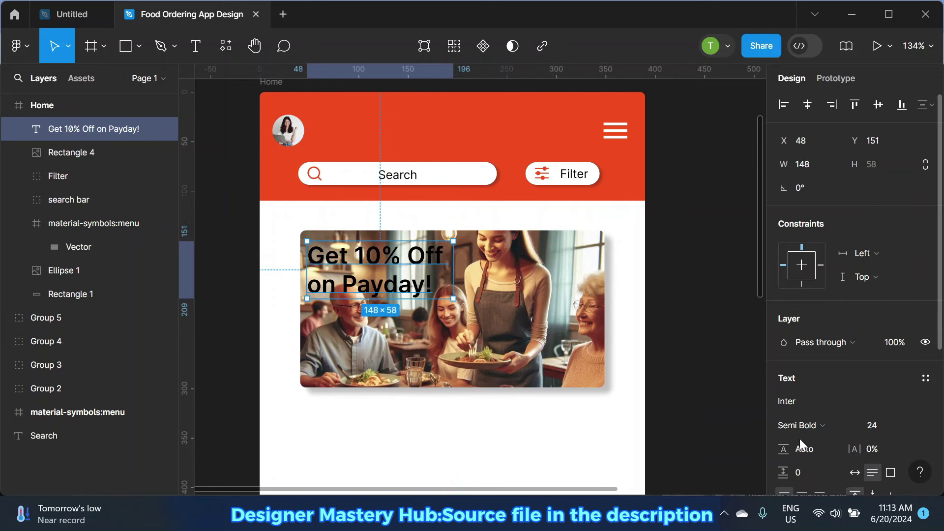
scroll(798, 438, "down", 5)
Step: Make the banner headline text white
left_click(783, 334)
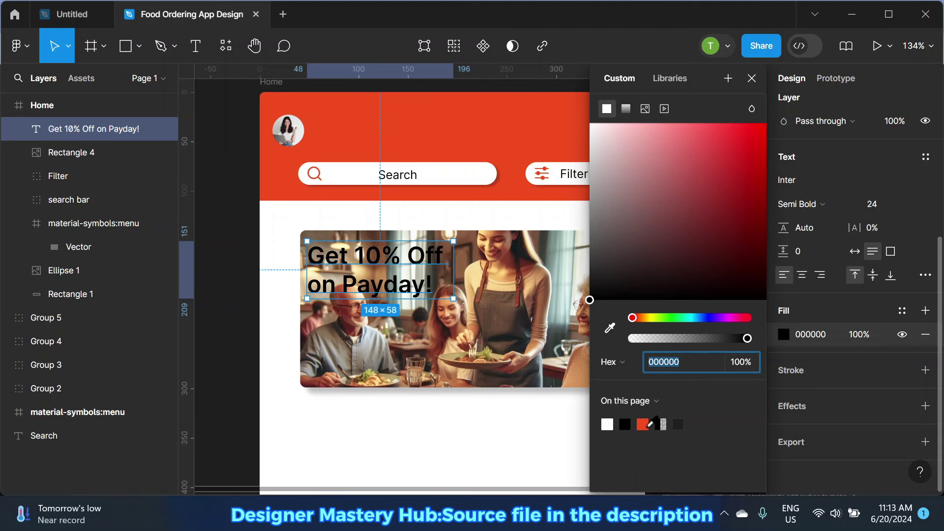
left_click(643, 424)
left_click(607, 424)
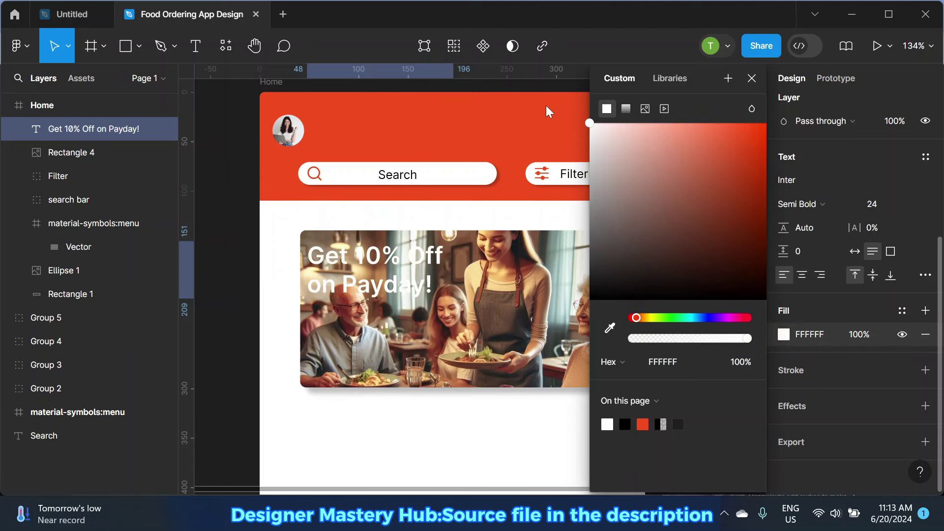
left_click(751, 78)
Step: Give the headline a drop shadow with X 2, Y 2, blur 2.8 and 67% opacity
left_click(926, 406)
left_click(785, 430)
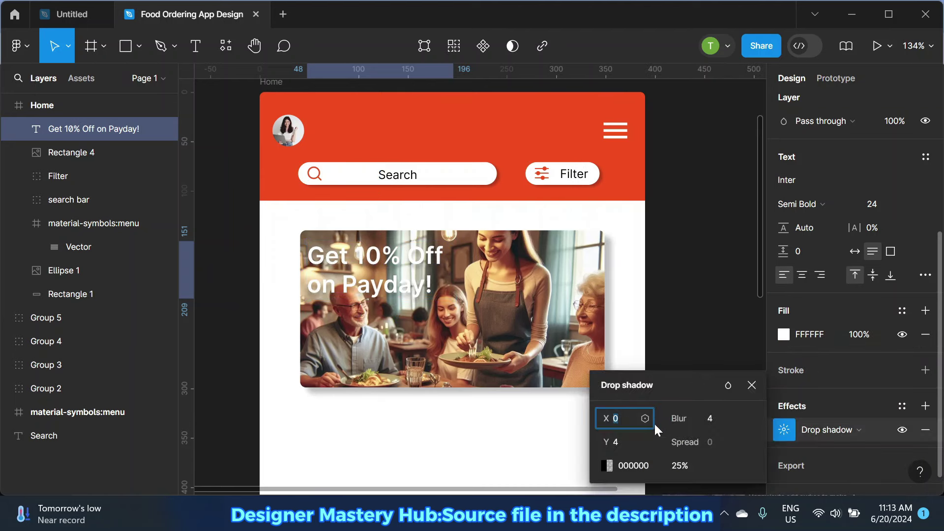
left_click_drag(604, 419, 610, 420)
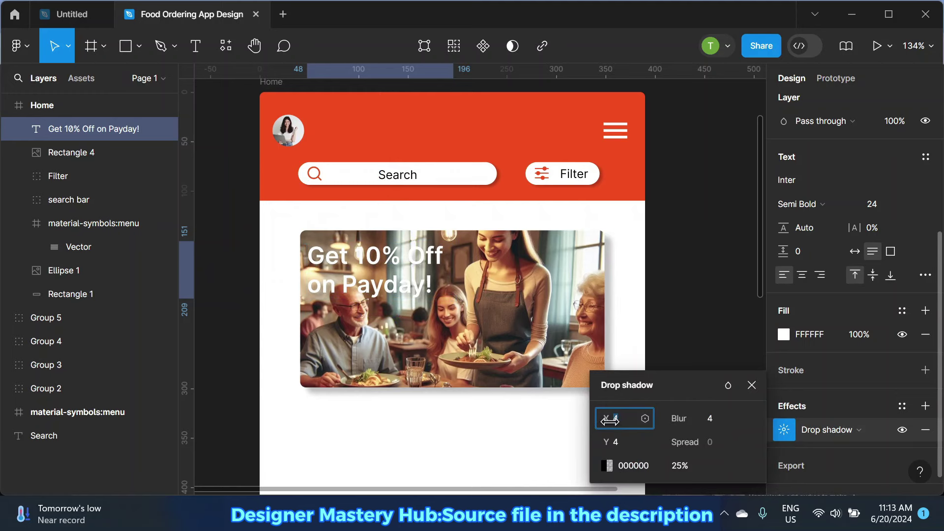
scroll(312, 272, "up", 3)
left_click_drag(606, 442, 598, 442)
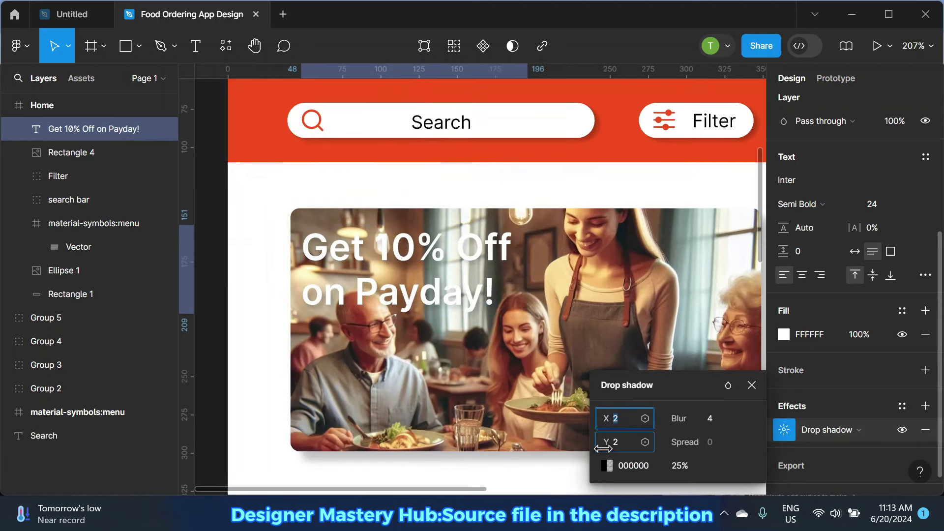
left_click_drag(683, 419, 677, 420)
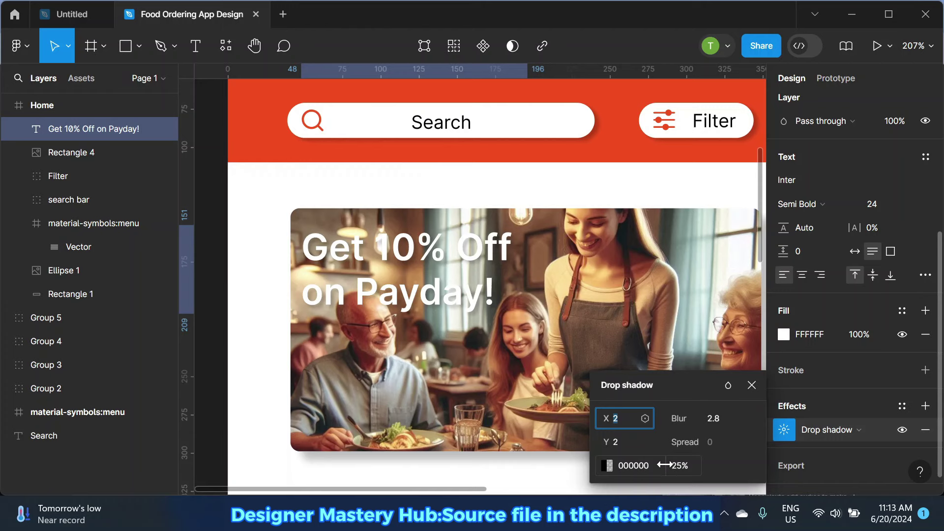
mouse_move(665, 465)
left_mouse_down()
mouse_move(732, 466)
mouse_move(637, 466)
left_mouse_up()
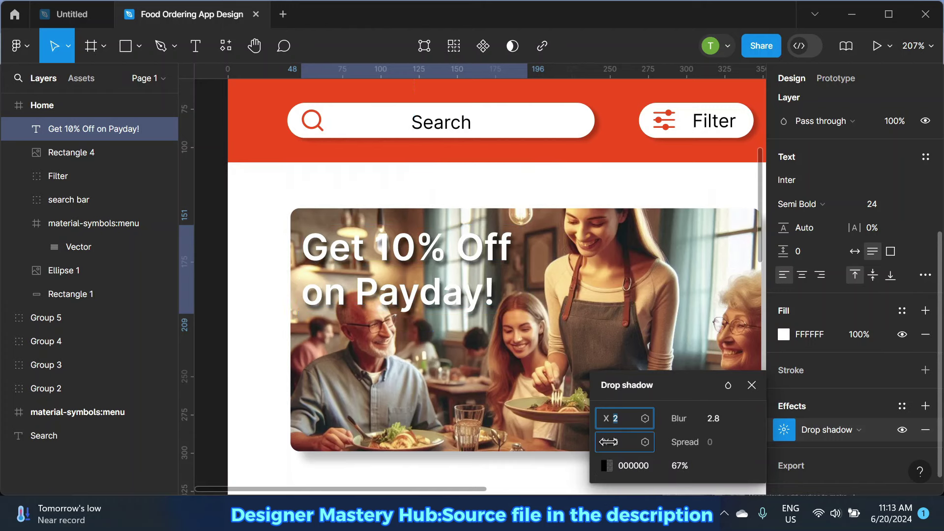
left_click(752, 385)
Step: Add a 000000 fill at 20% over the banner photo (Rectangle 4)
scroll(445, 323, "down", 2)
scroll(445, 323, "down", 2)
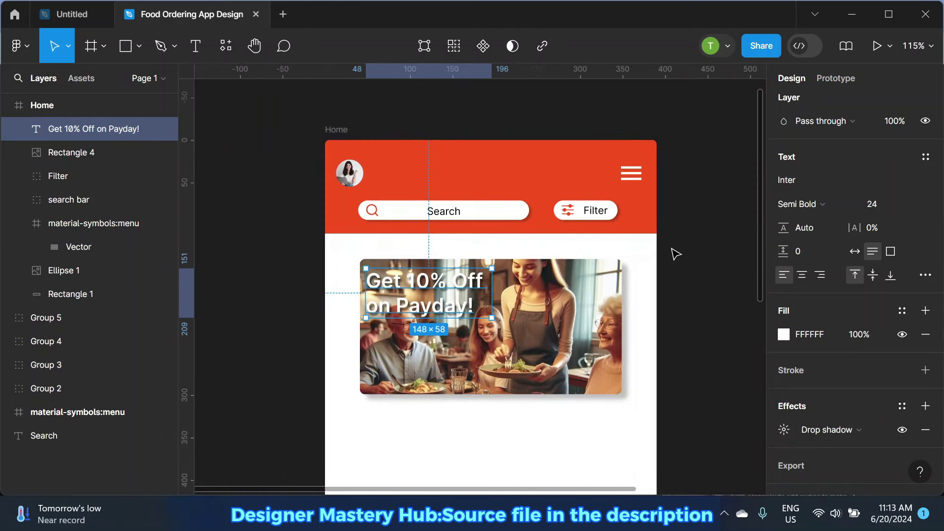
left_click(320, 295)
scroll(609, 283, "down", 2)
scroll(631, 281, "down", 1)
scroll(632, 281, "down", 1)
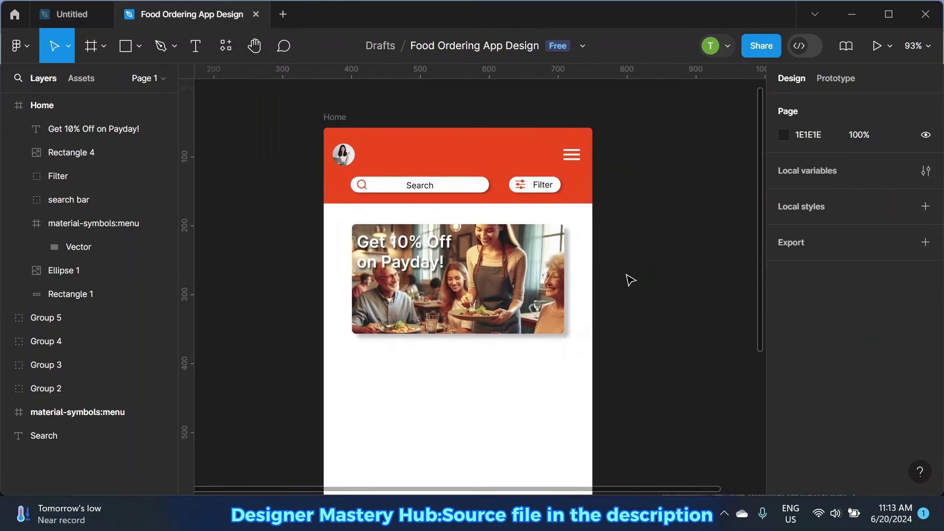
left_click(497, 264)
left_click(925, 378)
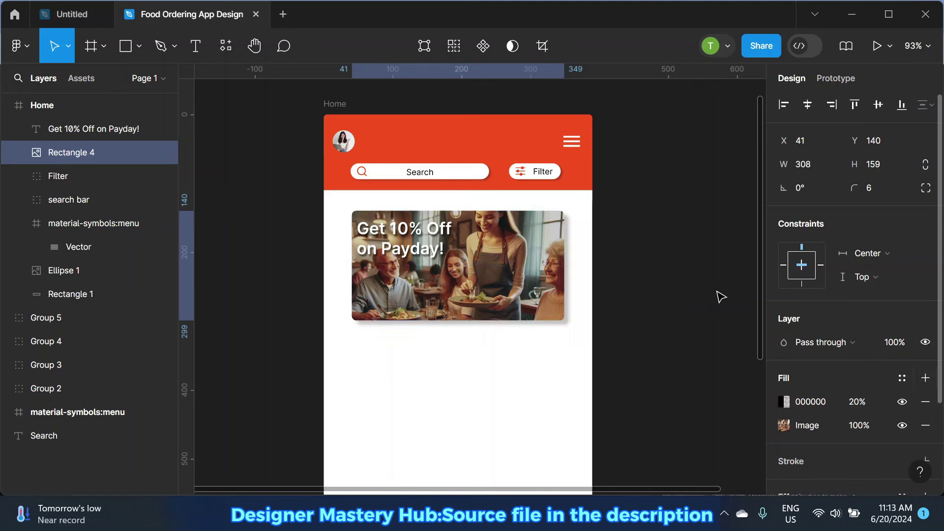
left_click(717, 284)
Step: Scroll and pan the view to recentre the Home screen
scroll(512, 282, "down", 1)
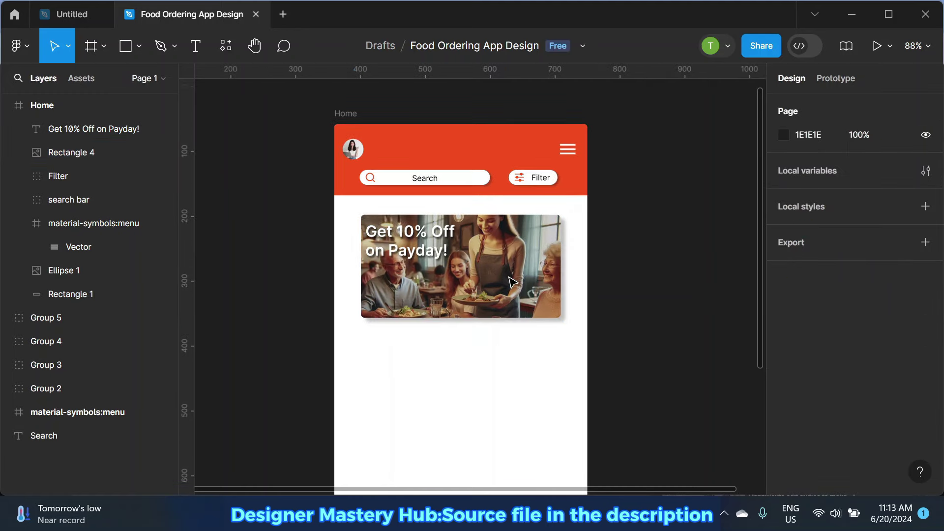
scroll(512, 282, "down", 1)
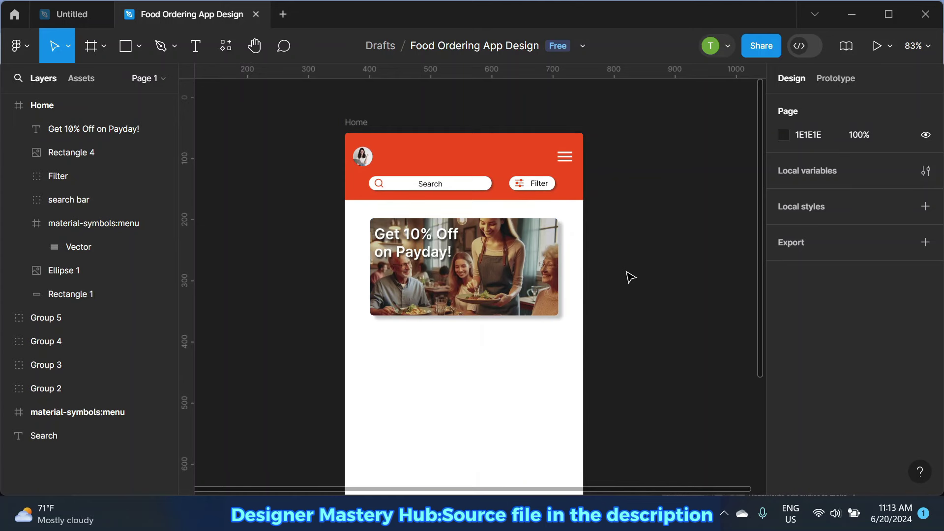
scroll(518, 257, "down", 2)
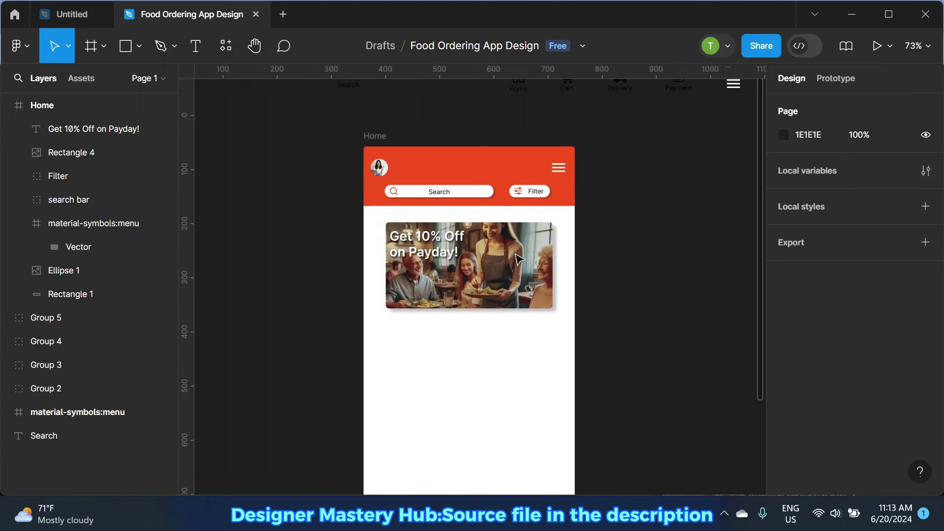
scroll(517, 257, "down", 2)
scroll(481, 259, "down", 2)
scroll(492, 278, "down", 1)
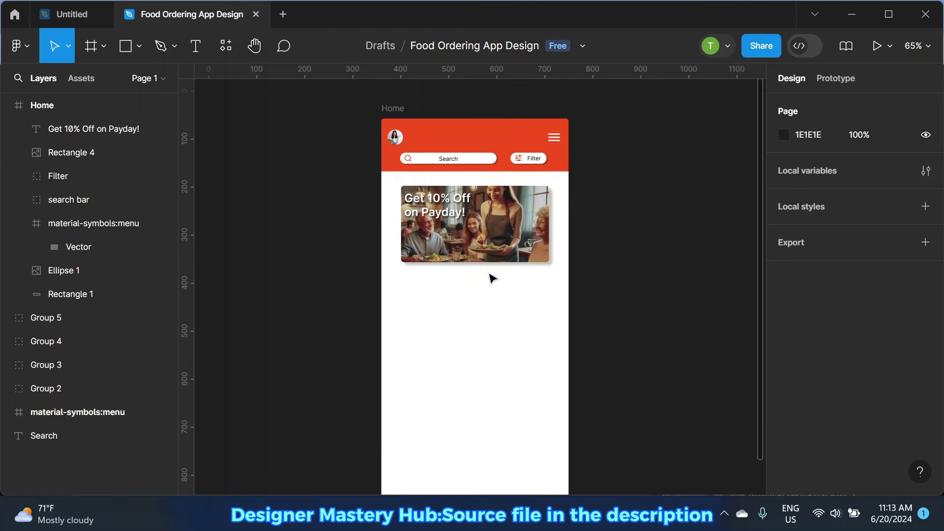
left_click_drag(580, 290, 554, 283)
scroll(558, 287, "down", 1)
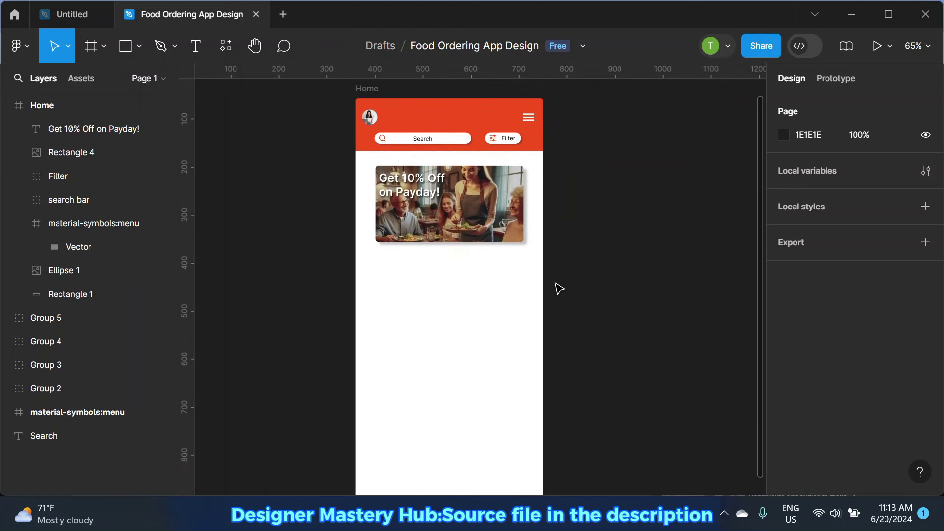
scroll(424, 316, "down", 2)
Step: Draw a 390 × 67 bar along the Home frame's bottom at Y 777, filled red F24E1E
left_click(124, 58)
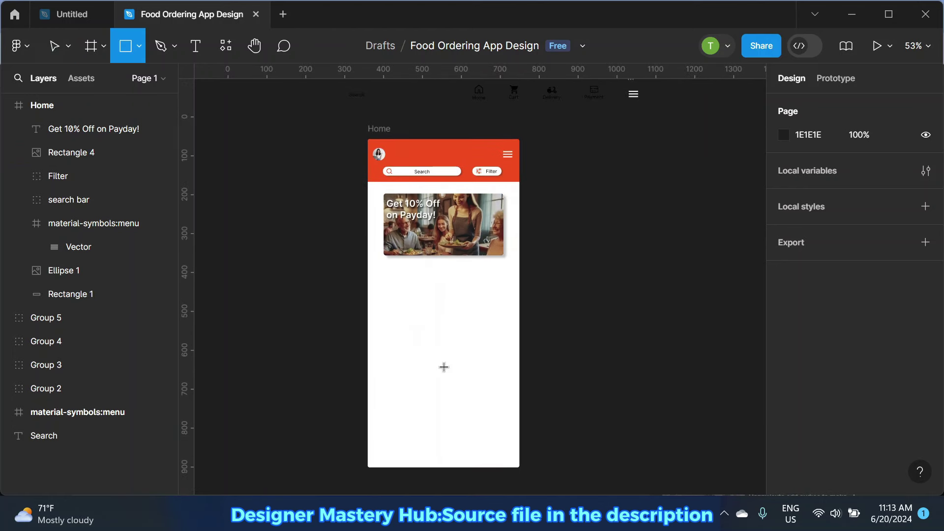
scroll(453, 374, "down", 1)
scroll(393, 408, "up", 2)
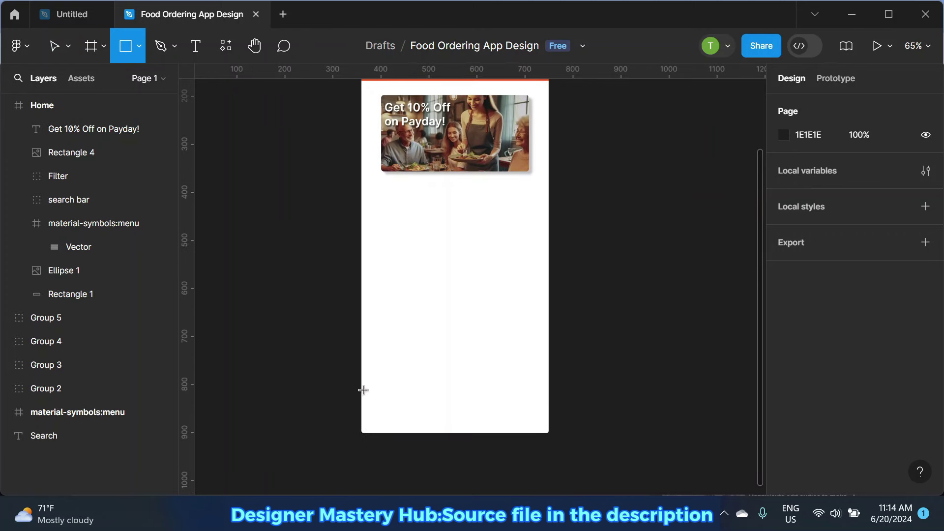
left_click_drag(361, 394, 549, 433)
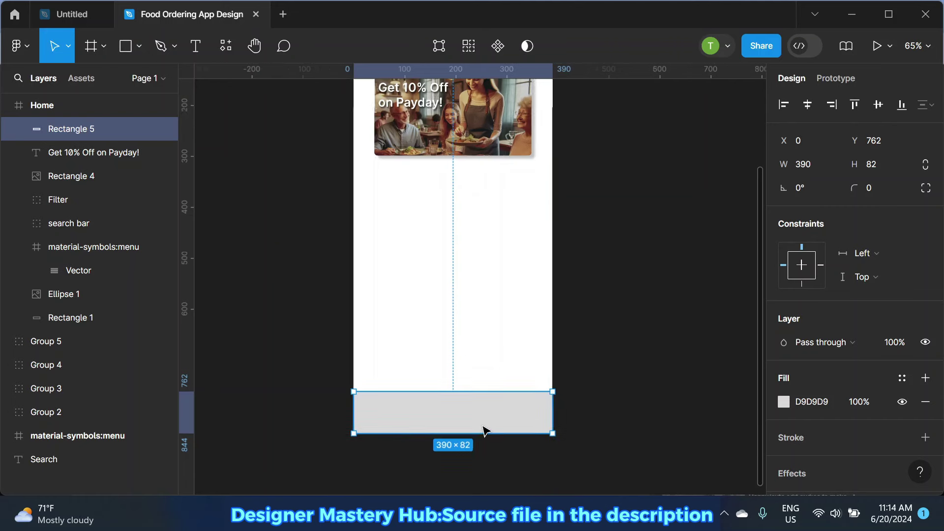
scroll(486, 435, "up", 5)
mouse_move(451, 372)
left_mouse_down()
mouse_move(451, 392)
mouse_move(453, 384)
left_mouse_up()
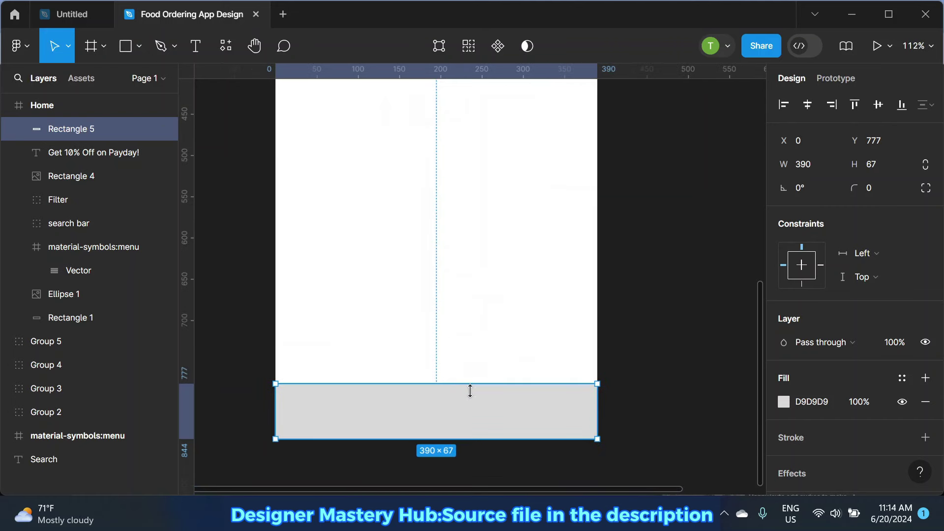
left_click(783, 402)
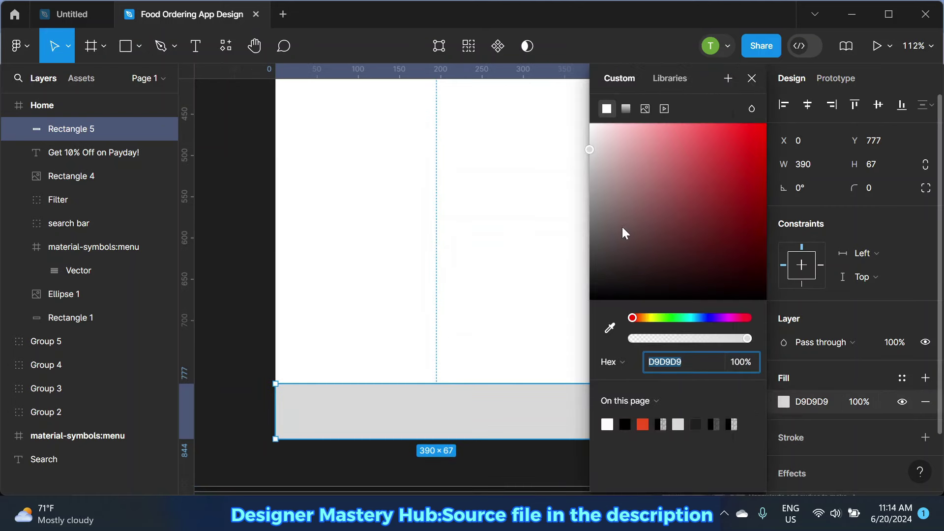
left_click_drag(621, 233, 537, 106)
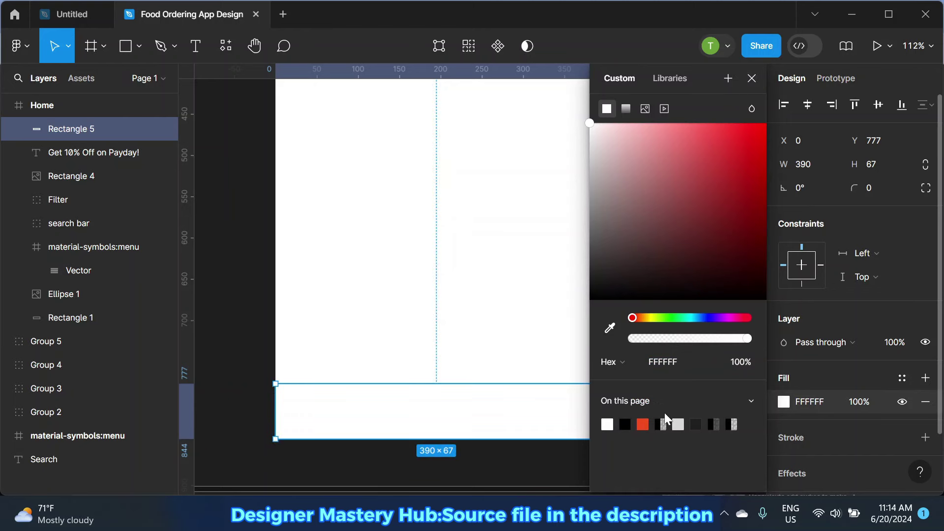
left_click(643, 424)
left_click(752, 78)
scroll(580, 313, "down", 8)
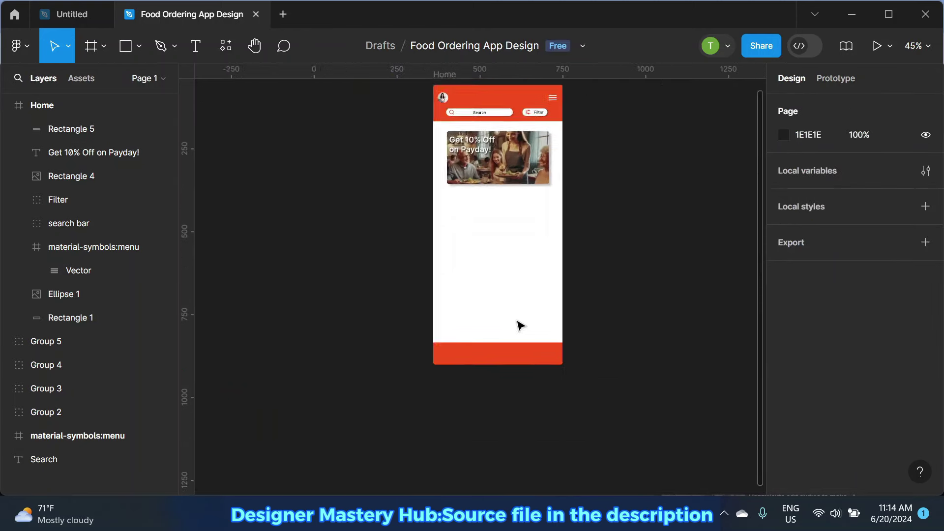
scroll(560, 219, "up", 10)
Step: Duplicate the Home, Cart, Delivery and Payment icons and move the copies into the red bottom bar
left_click(398, 171)
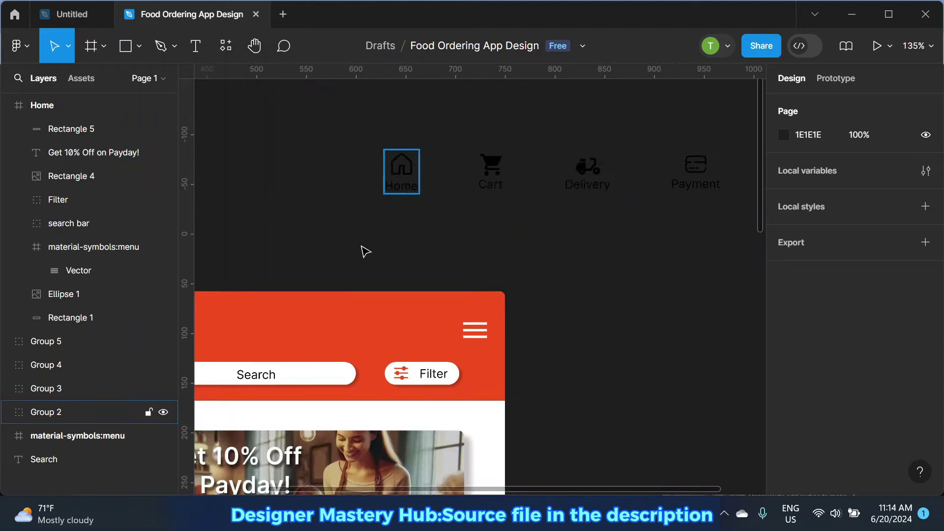
left_click_drag(356, 128, 734, 229)
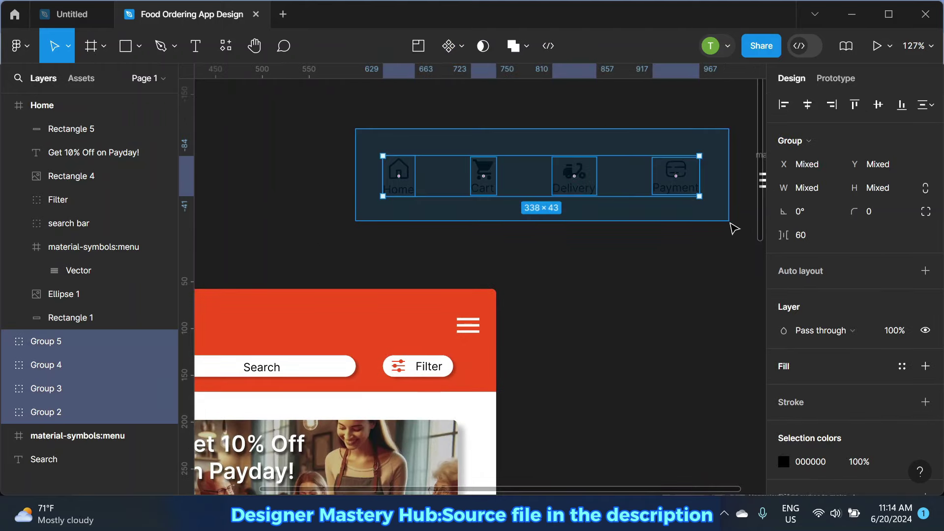
key("ctrl+d")
scroll(605, 264, "down", 6)
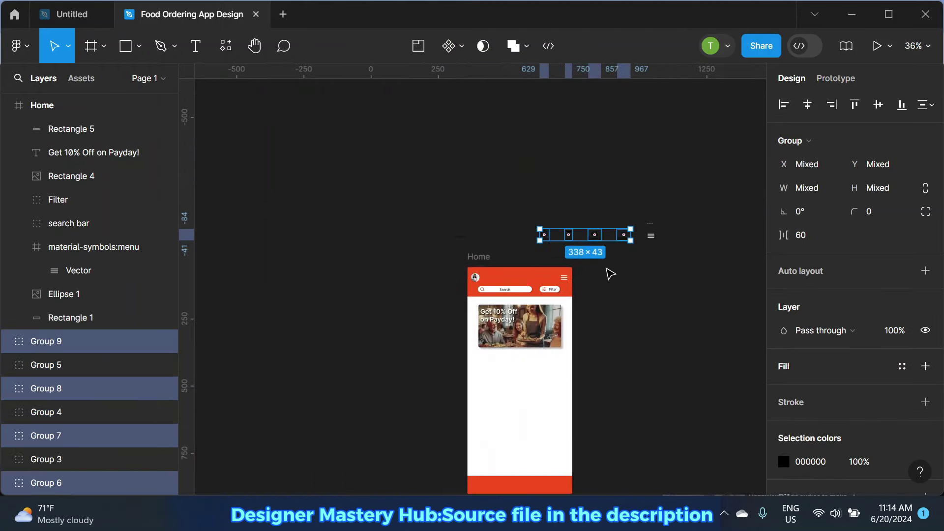
left_click_drag(586, 202, 515, 450)
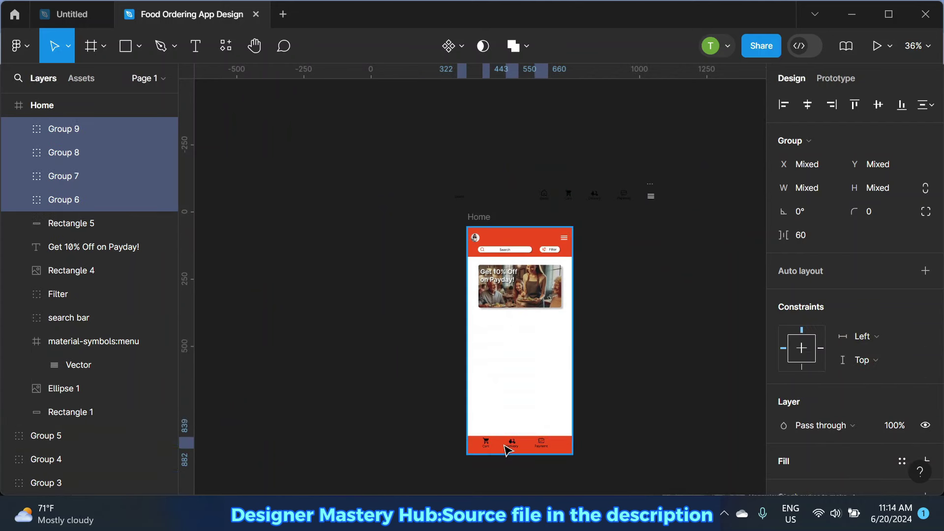
scroll(552, 458, "up", 3)
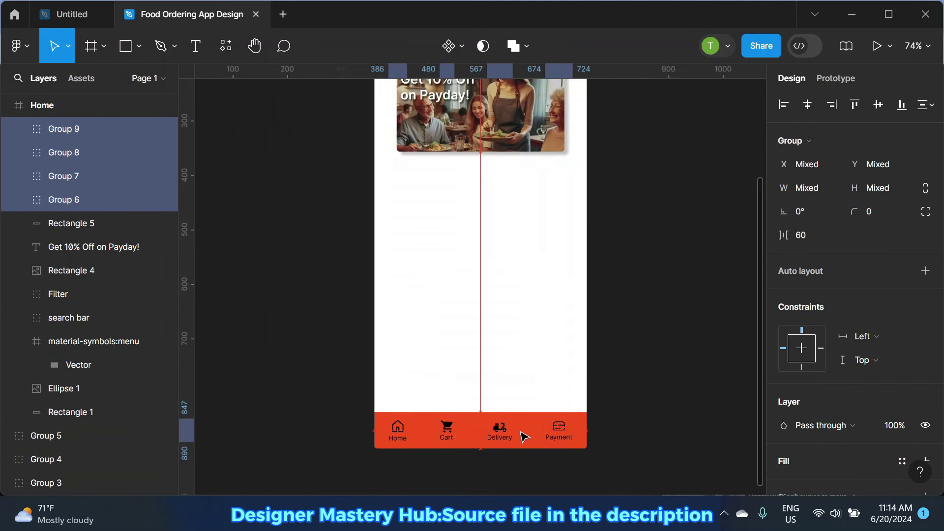
left_click(666, 369)
scroll(417, 398, "down", 1)
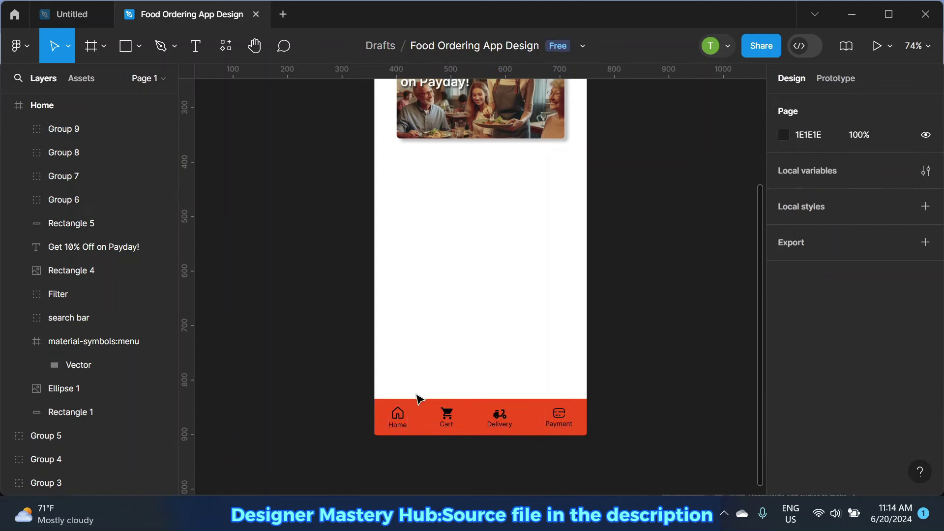
Step: Try a white colour on the bottom-bar Home icon, then undo the change
left_click(396, 426)
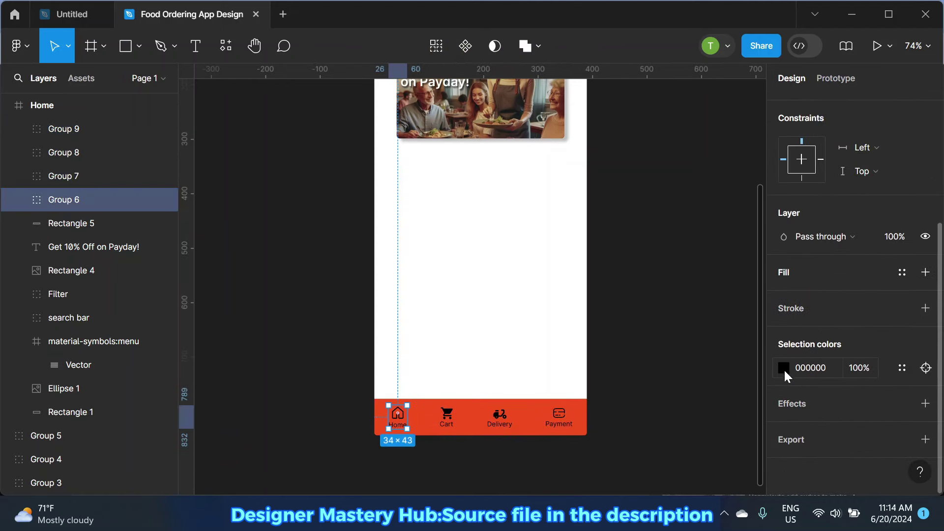
left_click(784, 369)
left_click(605, 423)
left_click(290, 315)
key("shift+1")
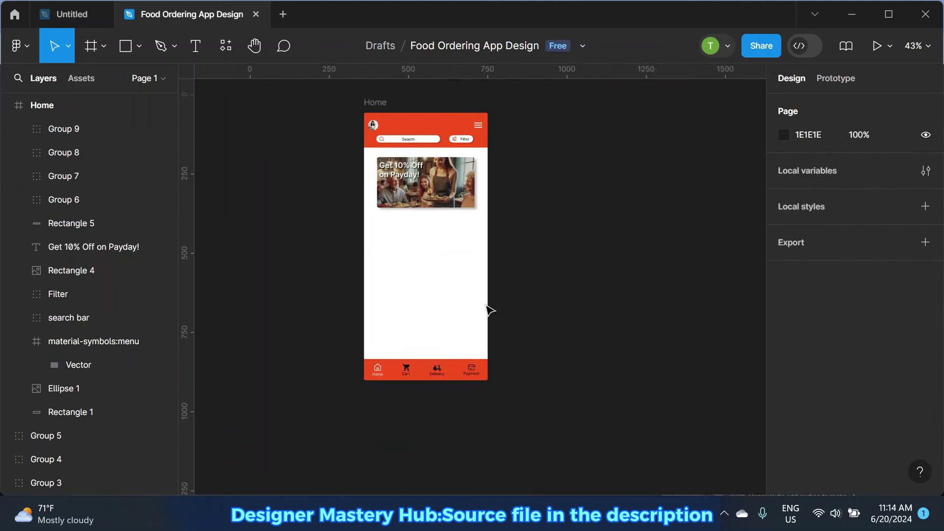
scroll(468, 337, "up", 3)
scroll(471, 337, "up", 2)
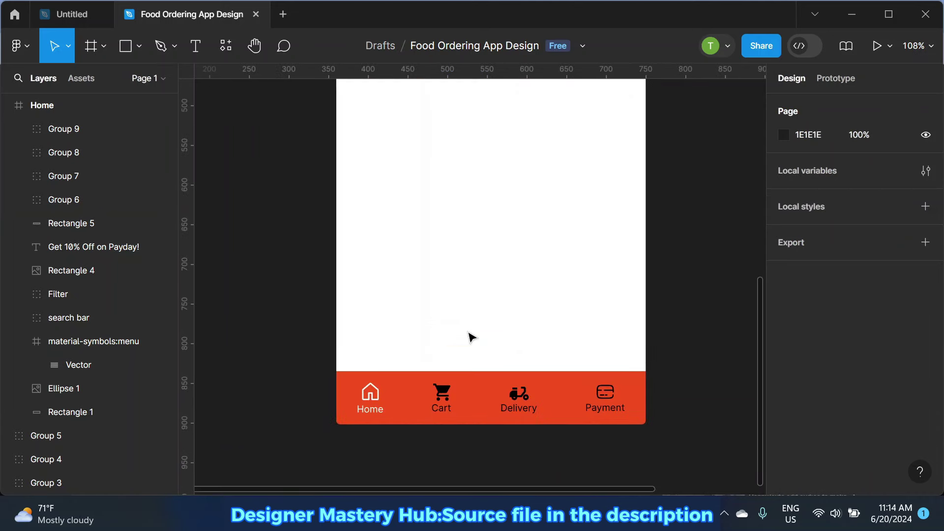
scroll(533, 329, "down", 4)
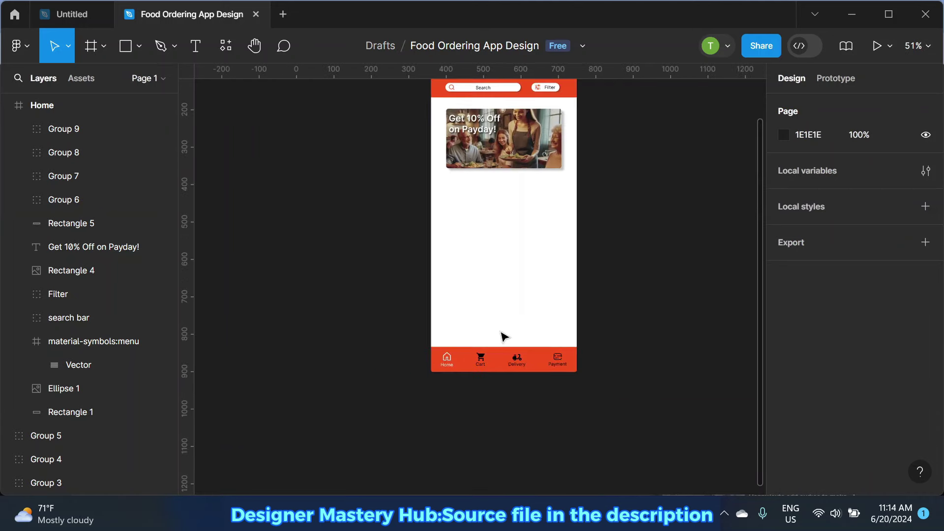
scroll(505, 335, "down", 1)
scroll(506, 362, "up", 2)
Step: Group the bottom bar layers together and name the group 'Home bar'
left_click_drag(417, 355, 595, 386)
right_click(531, 347)
left_click(551, 199)
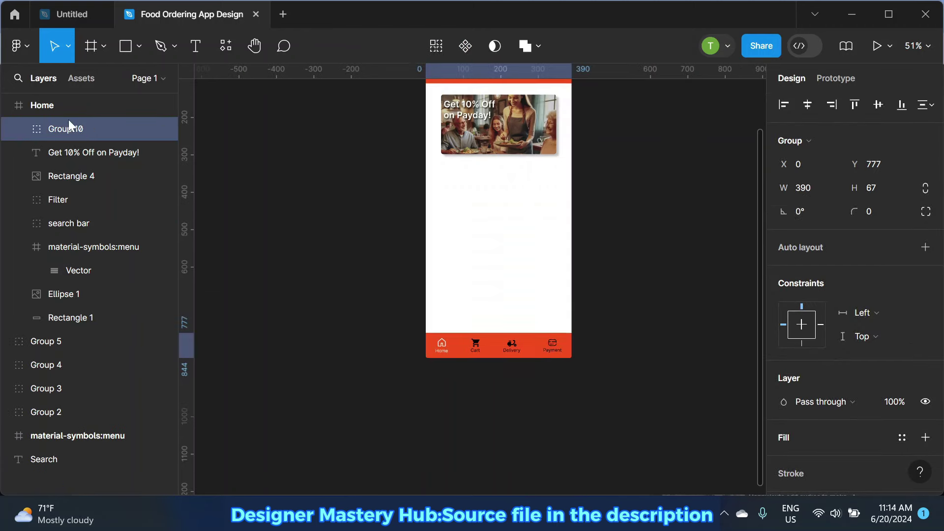
type("Home bar")
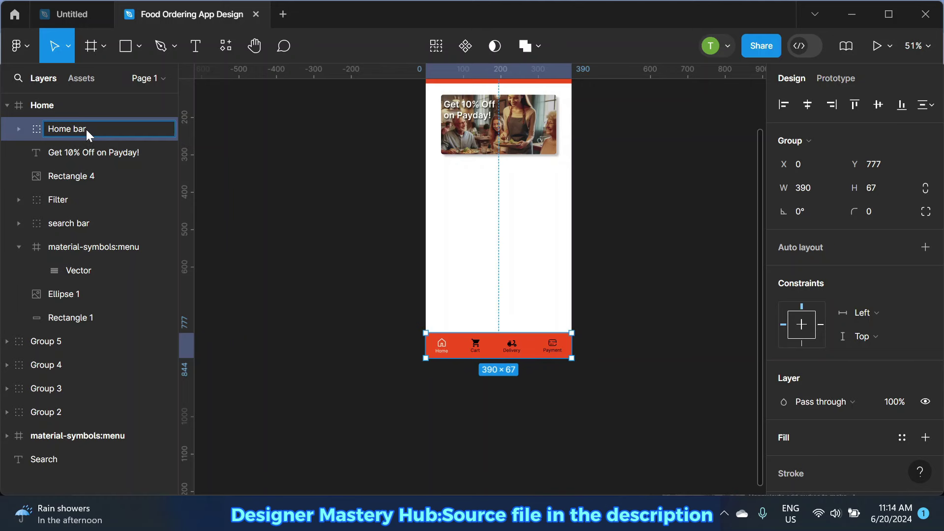
left_click(318, 160)
scroll(491, 265, "down", 1)
scroll(491, 265, "down", 2)
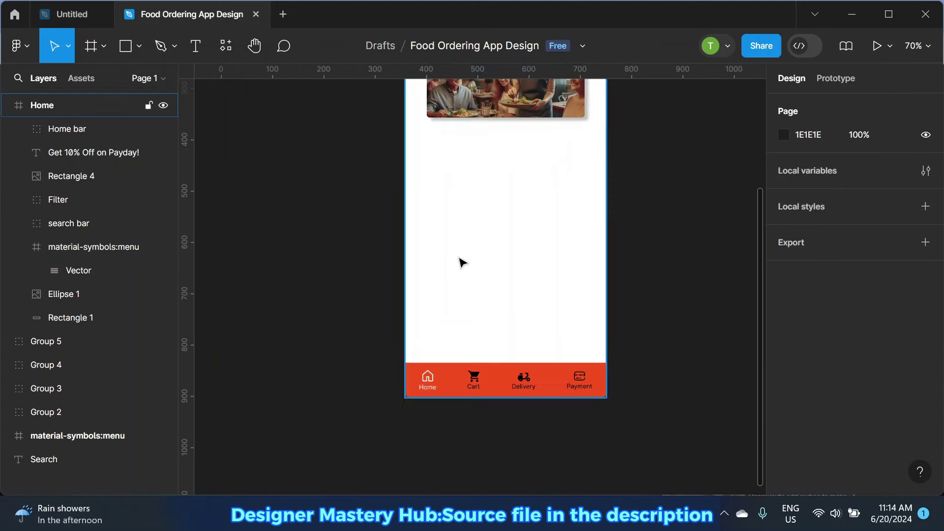
scroll(643, 177, "up", 2)
left_click_drag(643, 177, 622, 269)
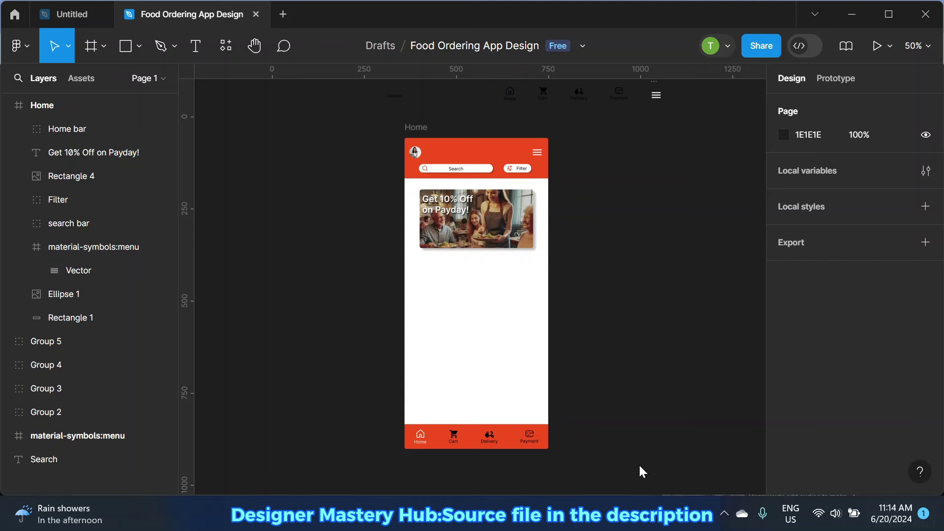
Step: Widen the promo banner image (Rectangle 4) to W 320
scroll(441, 303, "up", 3)
scroll(453, 270, "up", 1)
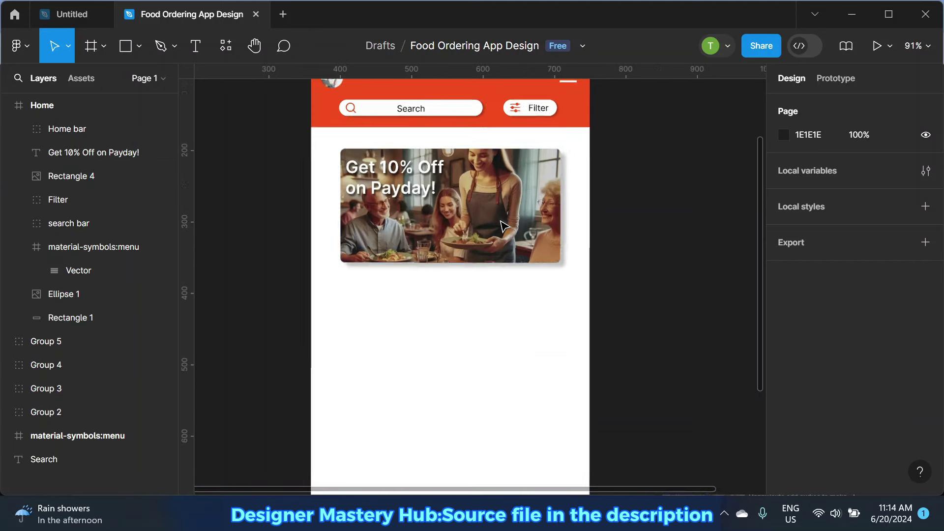
scroll(465, 236, "up", 2)
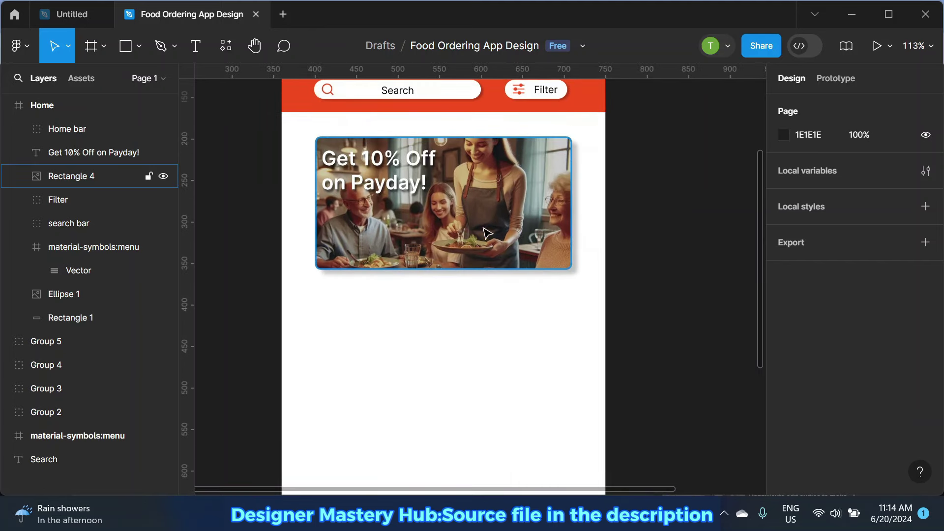
left_click(484, 231)
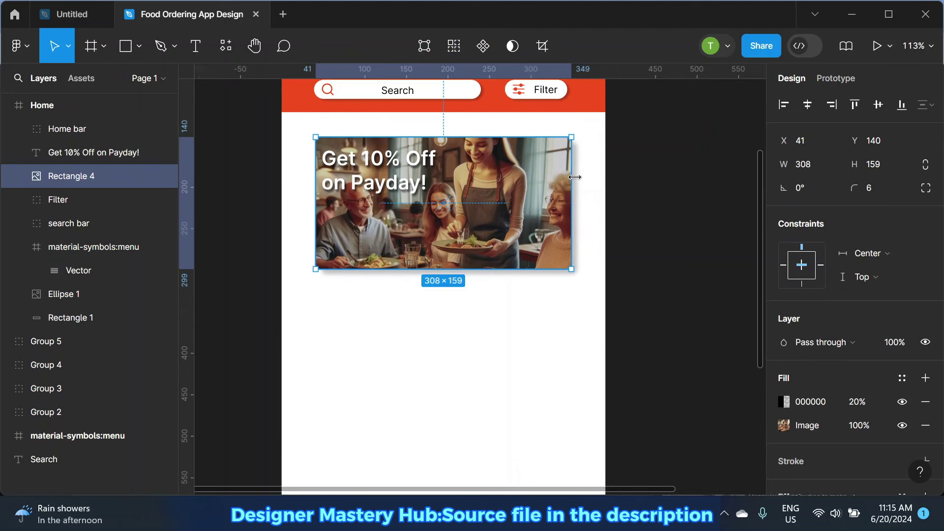
left_click_drag(581, 177, 588, 177)
Step: Switch the banner's image fill scaling from Crop to Fill
left_click(782, 426)
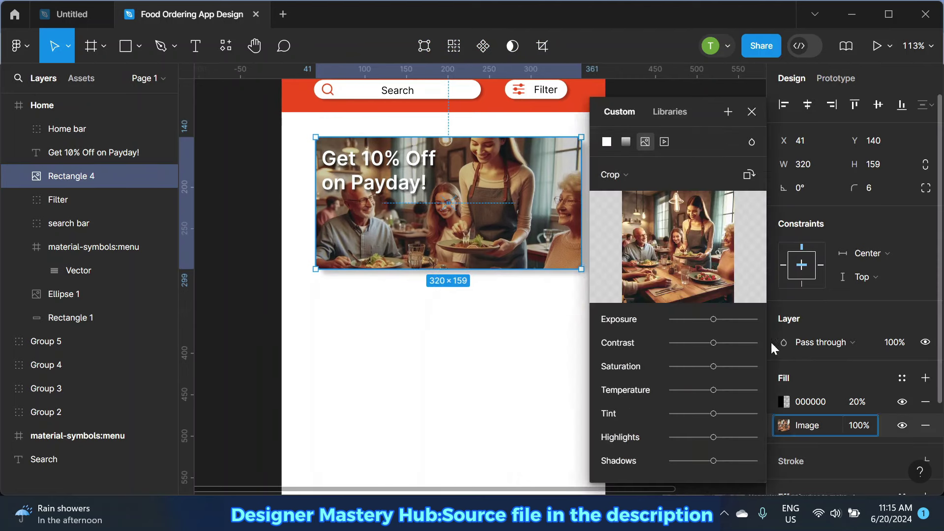
left_click(655, 175)
left_click(647, 140)
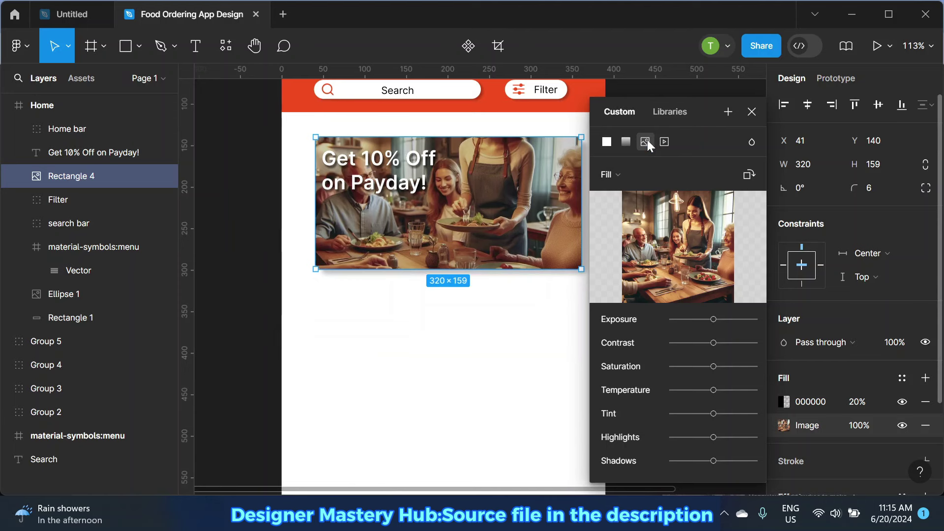
left_click(753, 112)
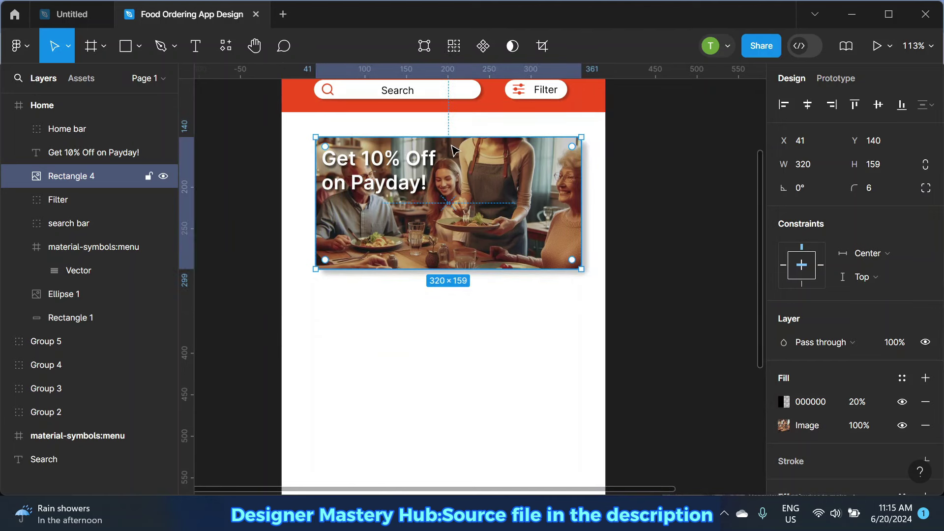
Step: Try changing the banner height, undo it, and check the photo's framing
left_click_drag(449, 128, 449, 116)
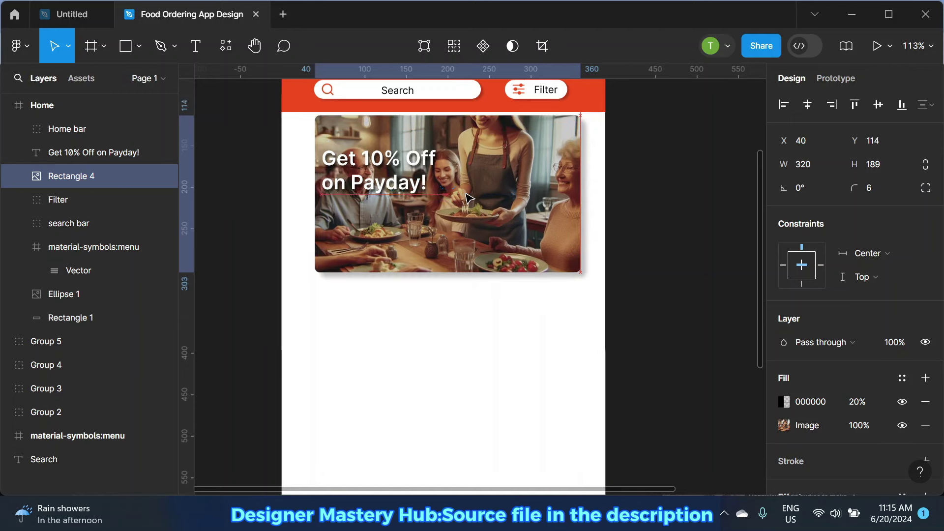
left_click_drag(457, 270, 441, 359)
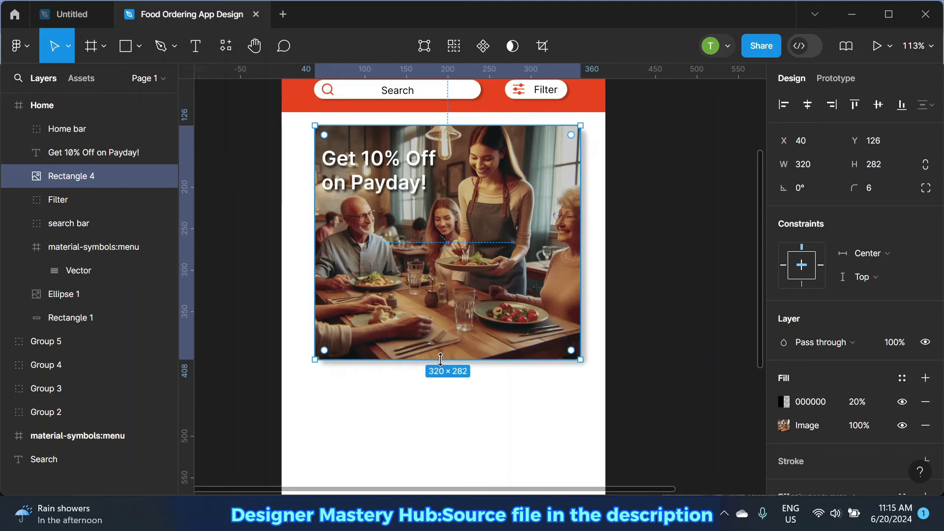
key("ctrl+z")
key("ctrl+z")
key("ctrl+z")
key("Return")
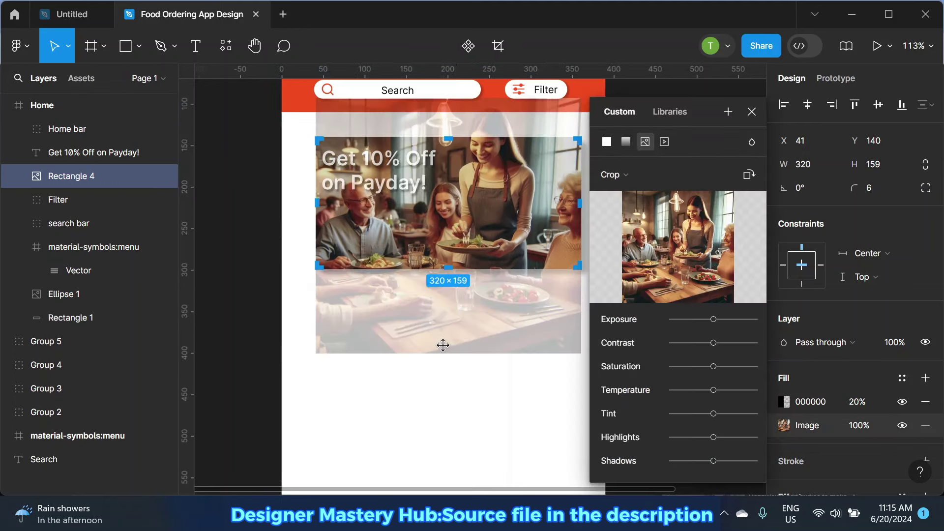
left_click(752, 110)
left_click(714, 147)
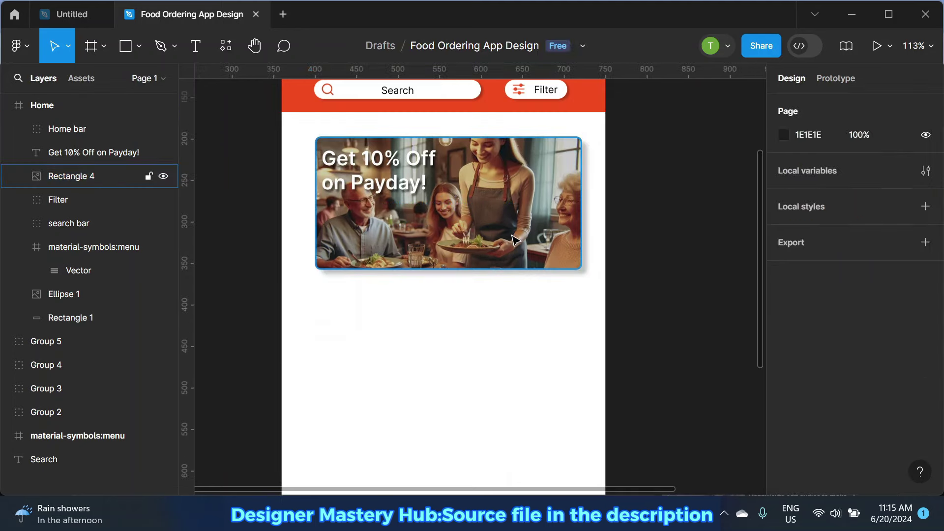
scroll(509, 252, "down", 5)
Step: Add a 'Top Restaurants' text box just below the promo banner
scroll(508, 252, "up", 2)
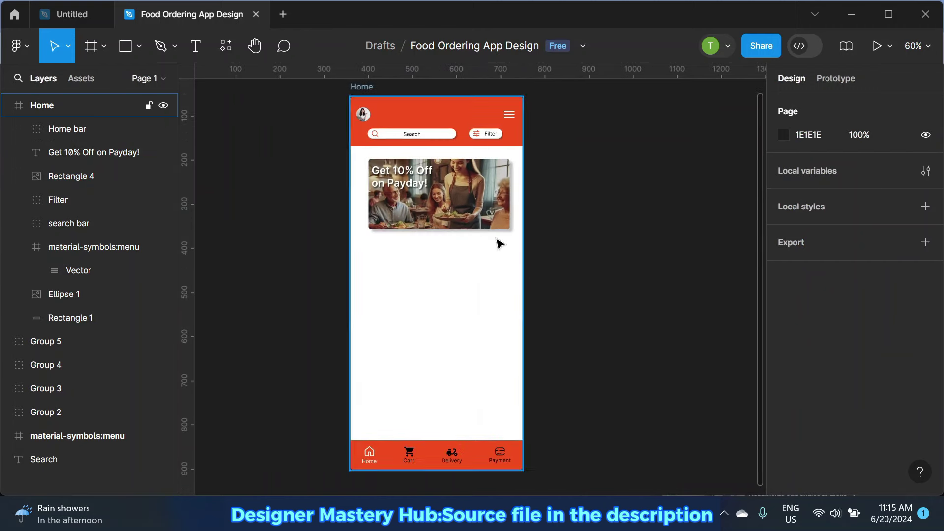
scroll(500, 243, "up", 1)
left_click(195, 46)
left_click(349, 239)
type("Top Restaurants")
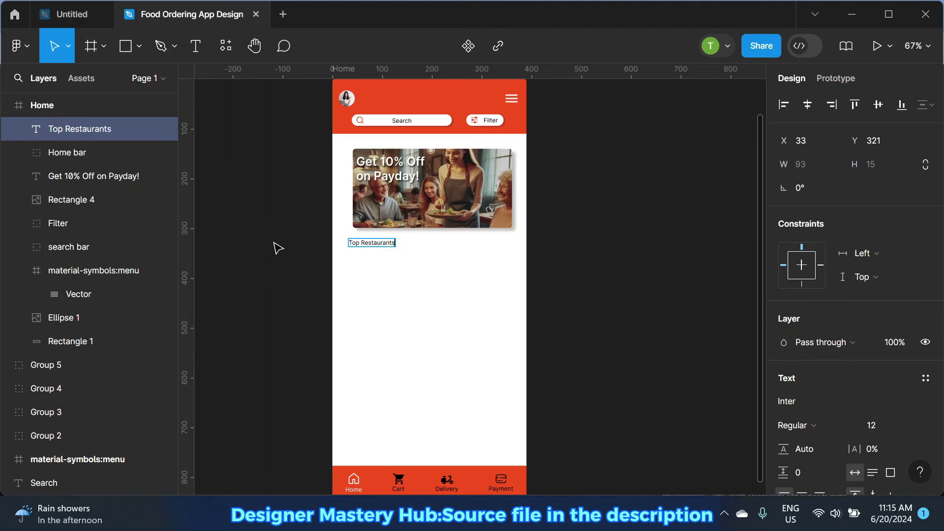
key("Escape")
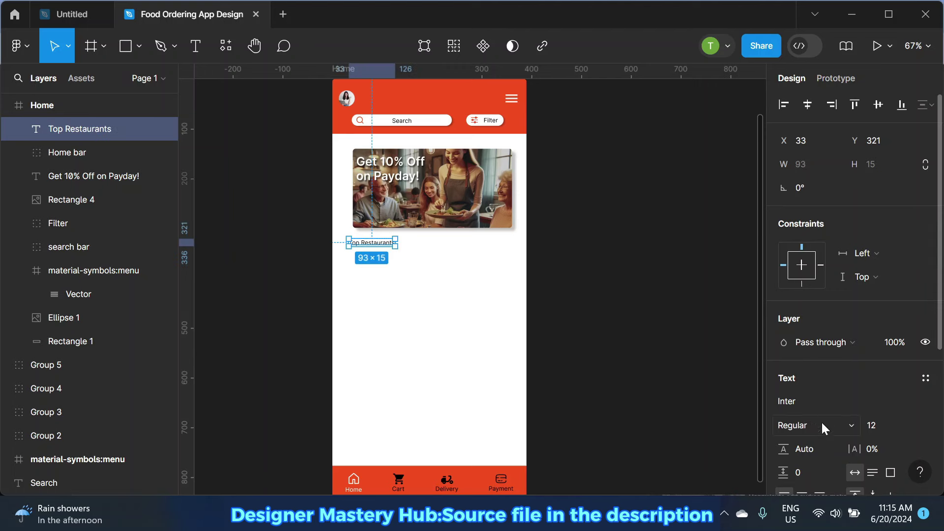
Step: Make the Top Restaurants heading Semi Bold, size 24
left_click(853, 428)
left_click(838, 217)
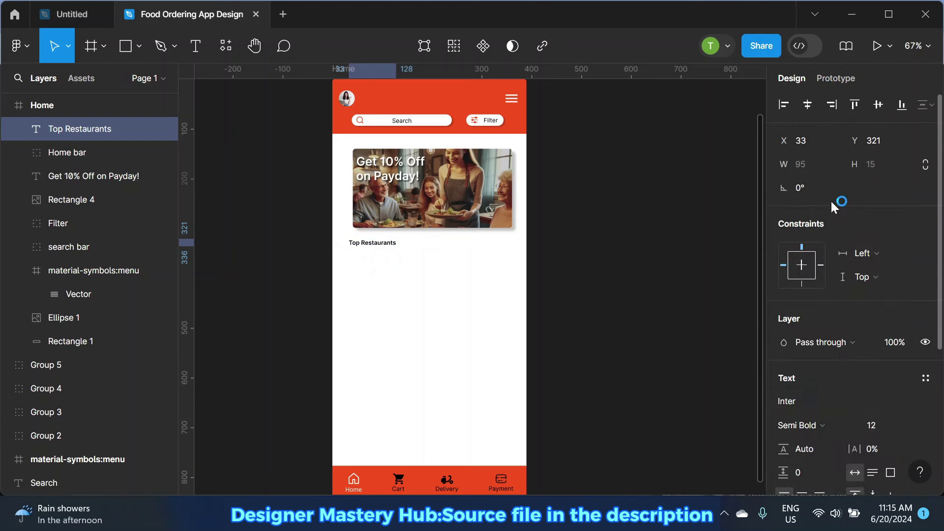
left_click(915, 427)
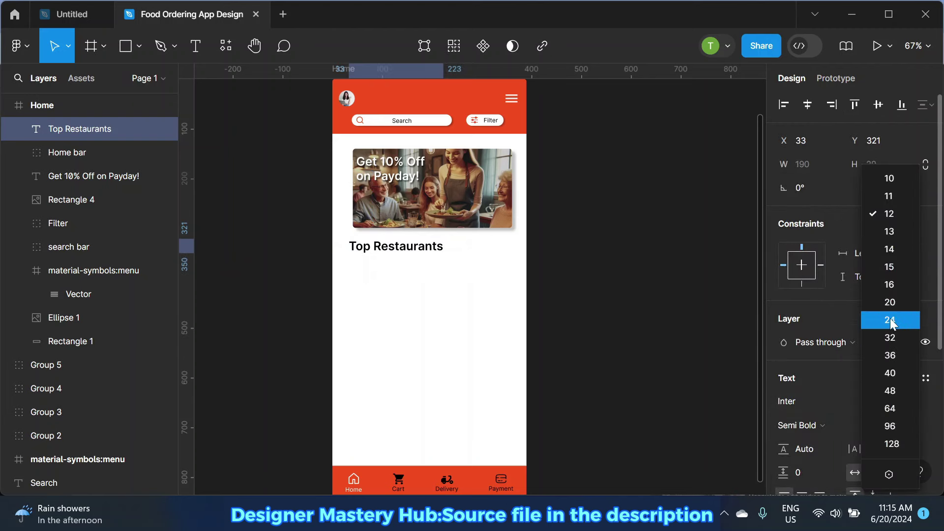
left_click(891, 320)
Step: Shift the heading left under the banner and nudge it up slightly
scroll(332, 282, "up", 2)
scroll(436, 246, "down", 2)
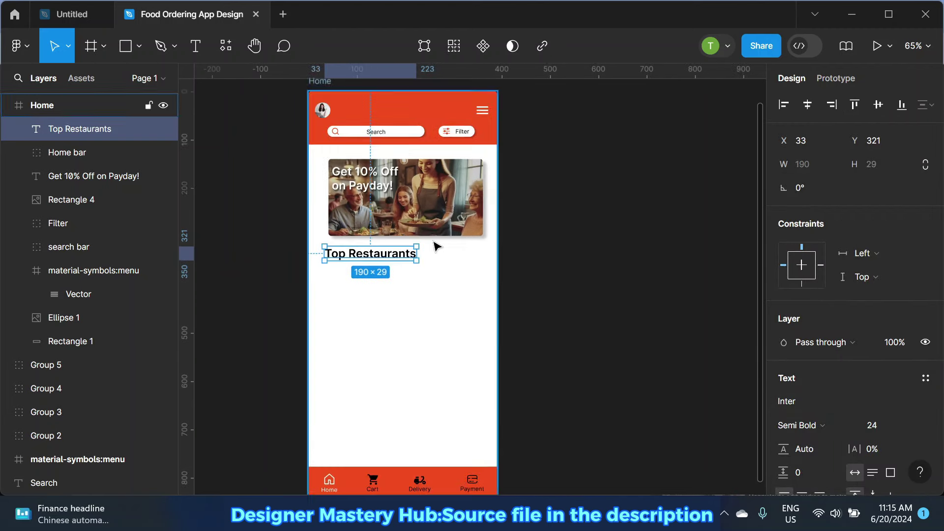
scroll(401, 256, "down", 1)
left_click_drag(401, 256, 395, 258)
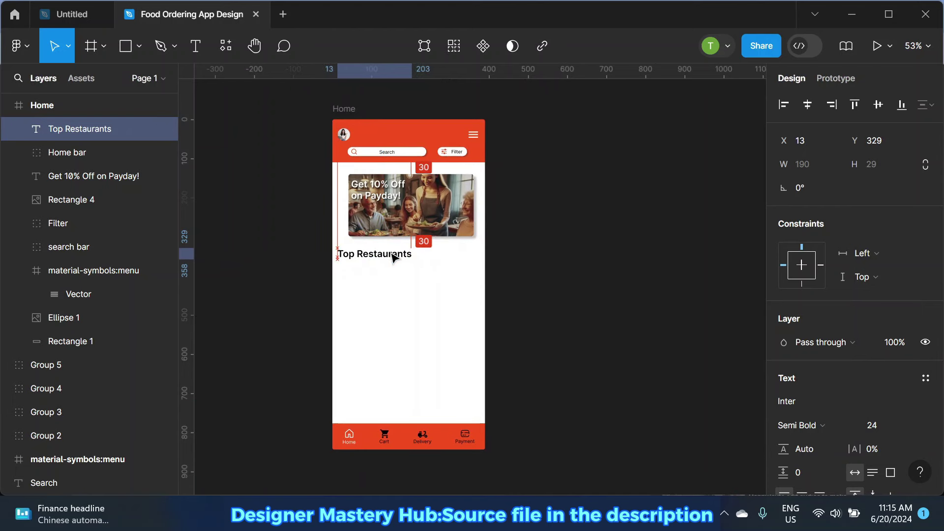
scroll(373, 256, "up", 5)
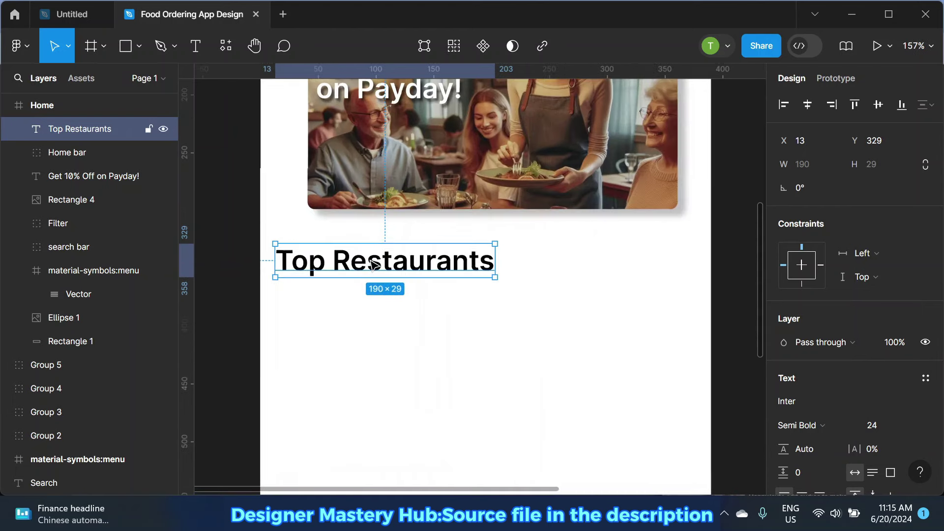
key("Up")
key("Up")
key("Up")
scroll(370, 264, "down", 2)
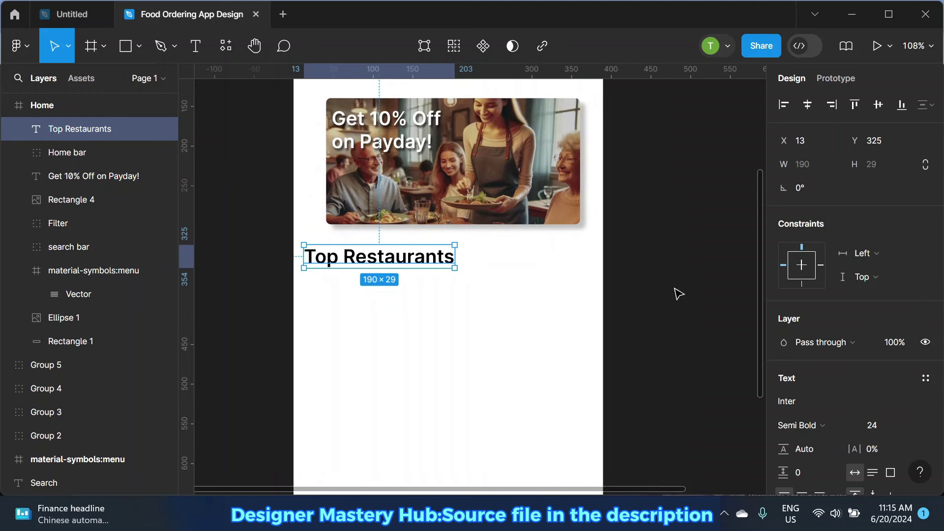
scroll(807, 356, "down", 2)
scroll(784, 340, "down", 3)
Step: Colour the Top Restaurants heading red #F24E1E
left_click(783, 335)
left_click(645, 424)
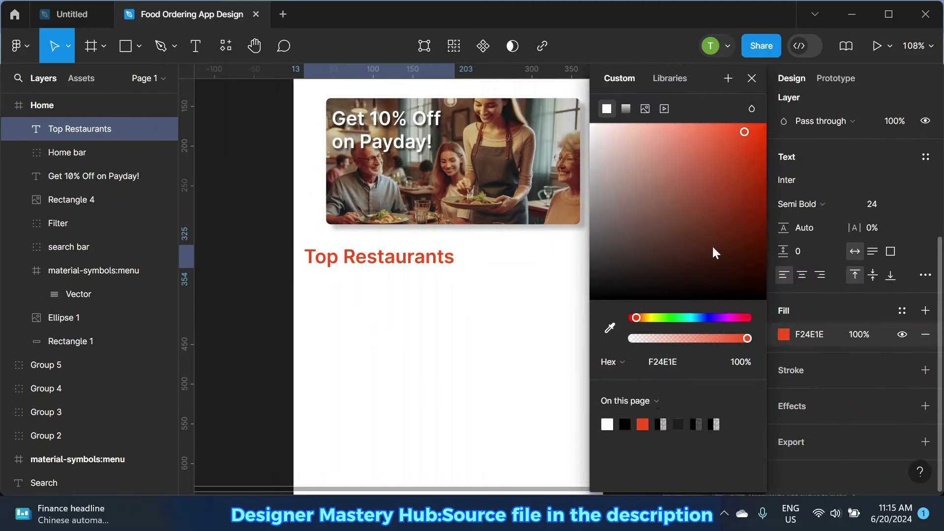
left_click(753, 78)
left_click(658, 196)
scroll(390, 287, "down", 3)
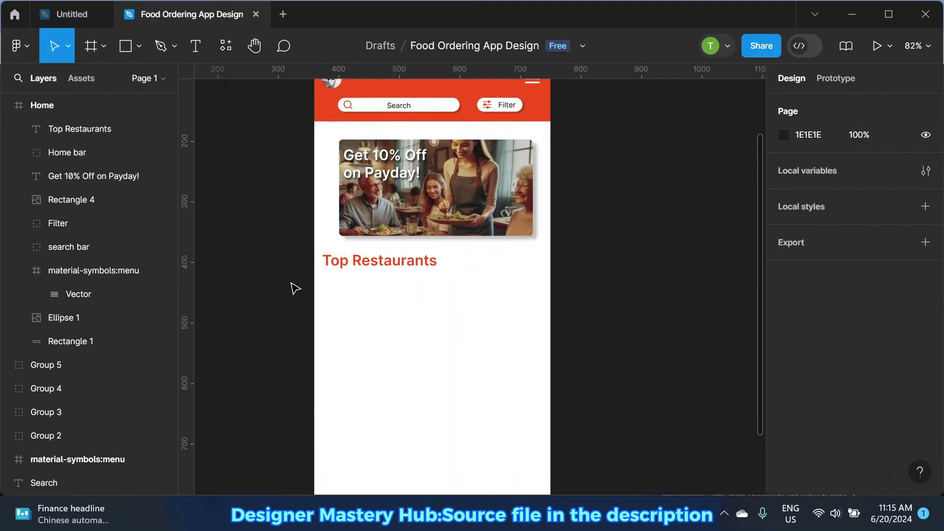
scroll(431, 304, "up", 1)
Step: Draw a 100 × 103 placeholder card below Top Restaurants with corner radius 4
key("r")
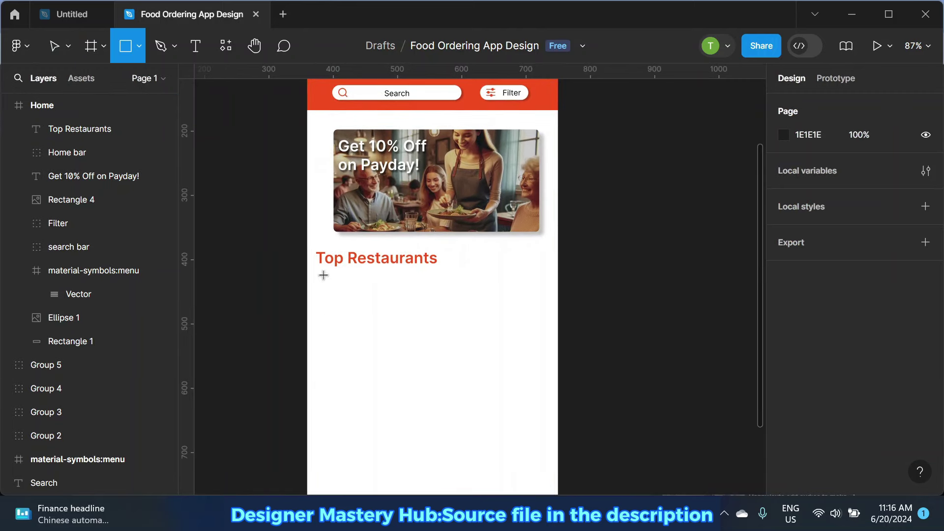
left_click_drag(324, 275, 390, 336)
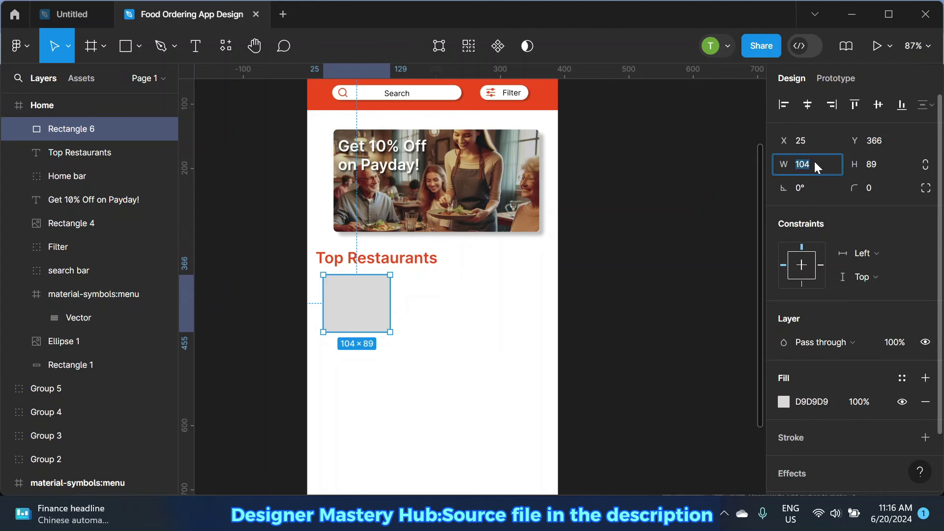
type("10")
left_click(883, 167)
type("103")
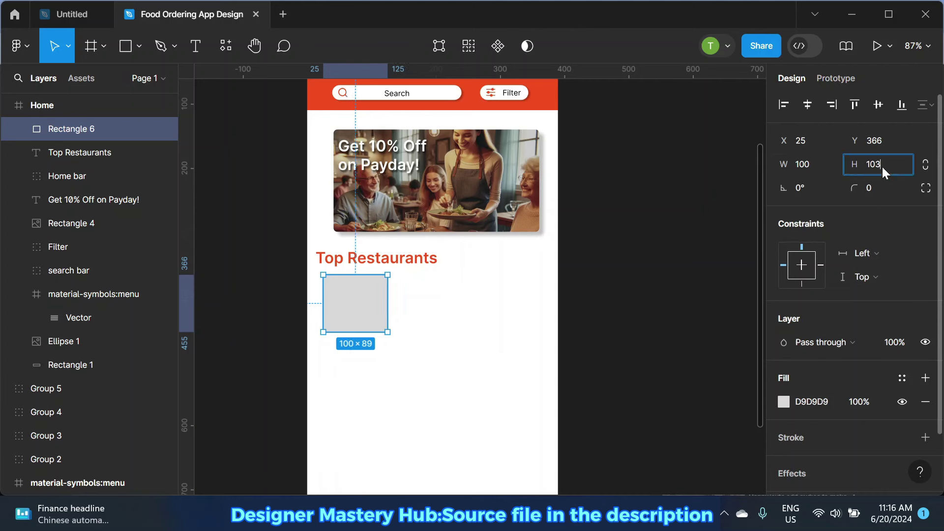
left_click(709, 214)
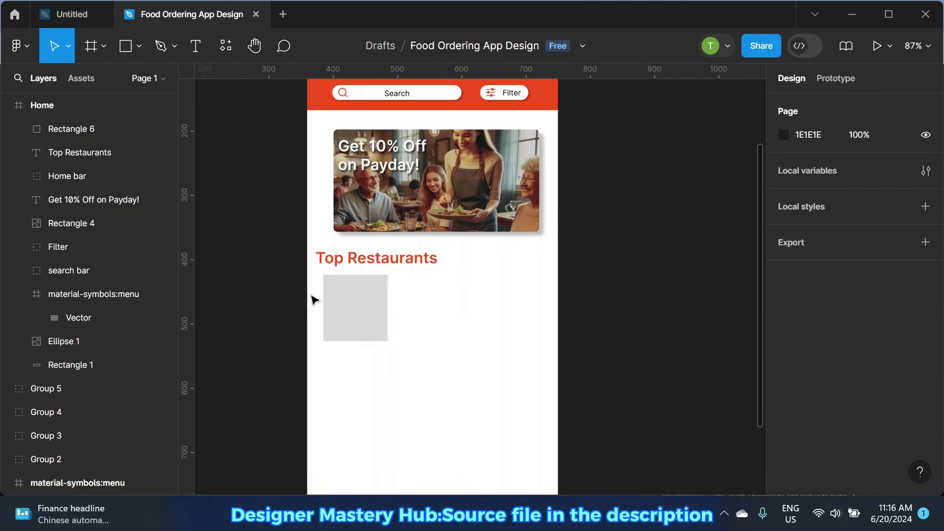
left_click(329, 301)
left_click_drag(905, 191, 913, 191)
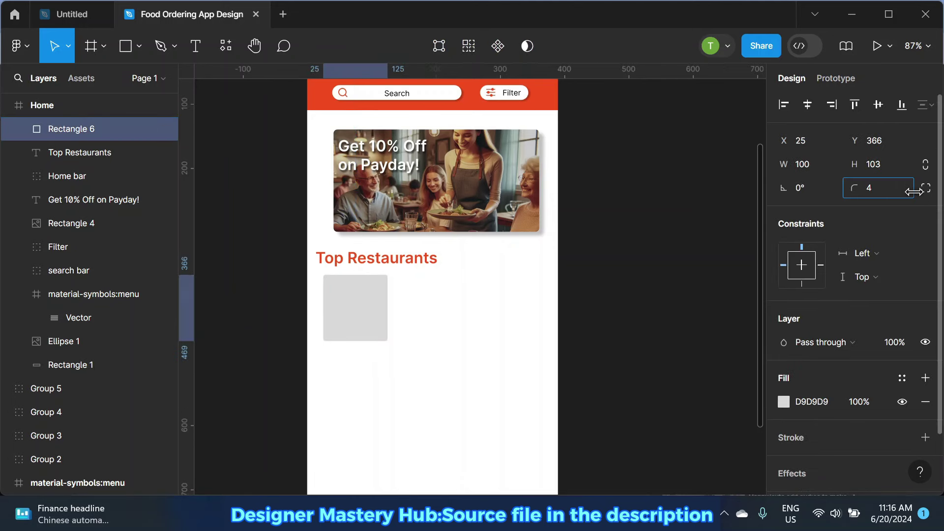
left_click(625, 199)
Step: Fill the card with the Chill & Grill restaurant photo as an image fill
left_click(381, 294)
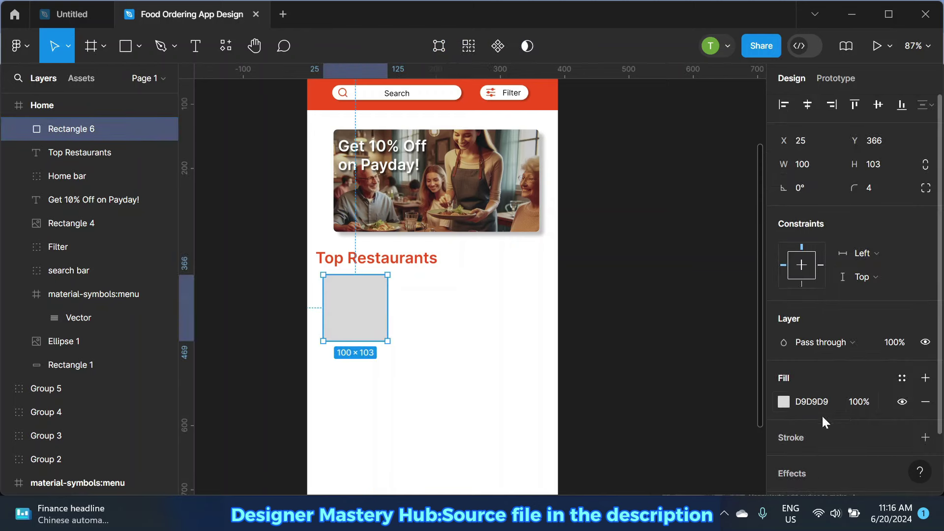
left_click(784, 401)
left_click(645, 109)
left_click(678, 213)
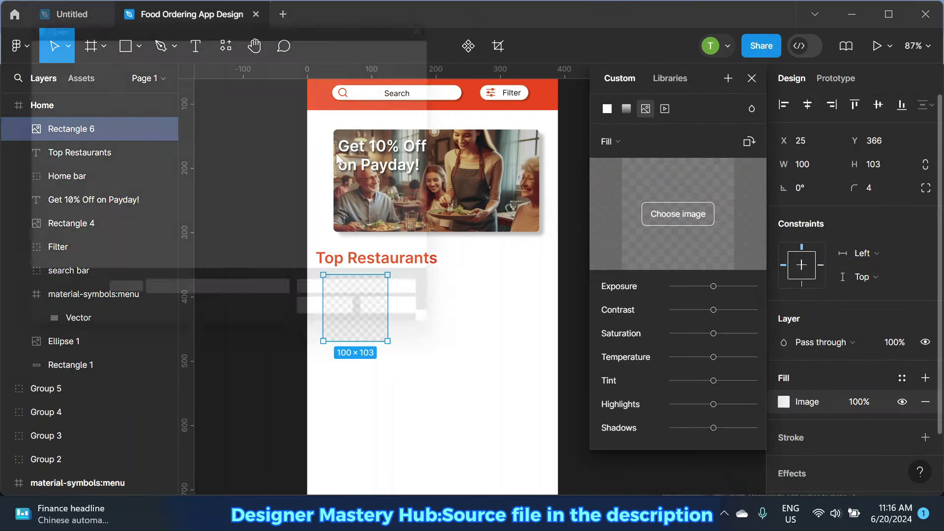
left_click(368, 142)
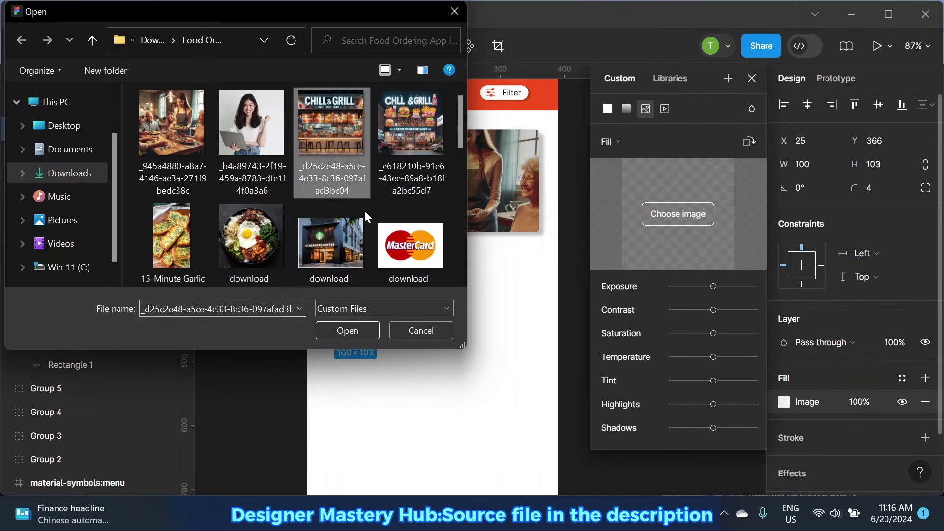
left_click(365, 334)
left_click(751, 79)
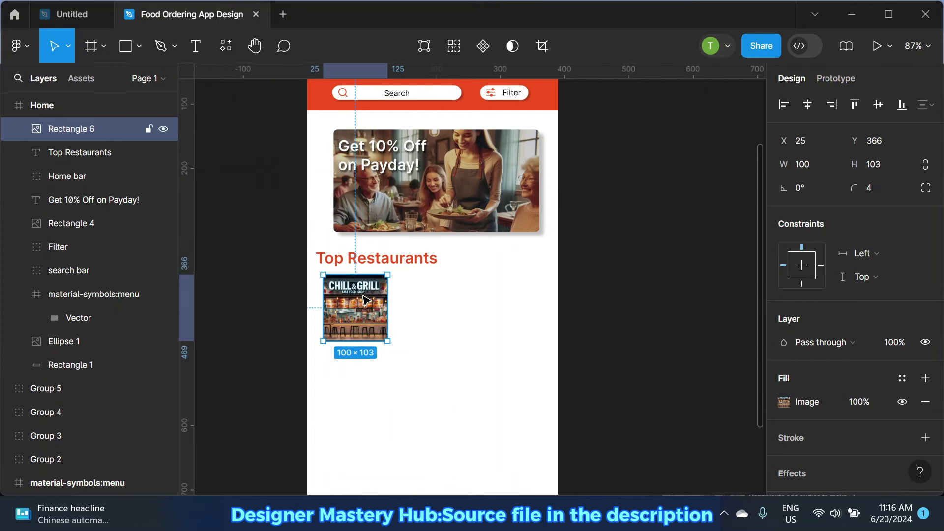
scroll(403, 309, "up", 2, "ctrl")
scroll(901, 416, "down", 2)
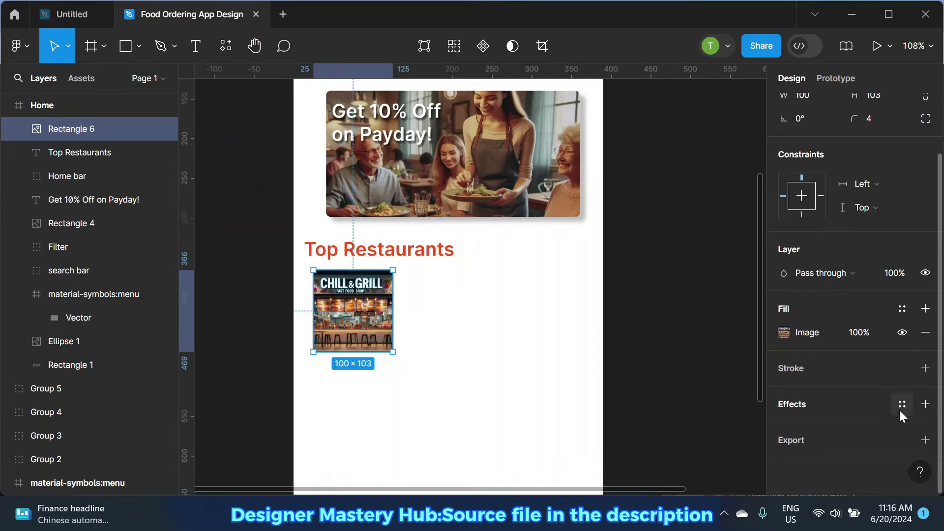
Step: Add a drop shadow to the card with X 3, Y 4 and blur 2.8
left_click(925, 405)
scroll(445, 339, "up", 2, "ctrl")
left_click(783, 427)
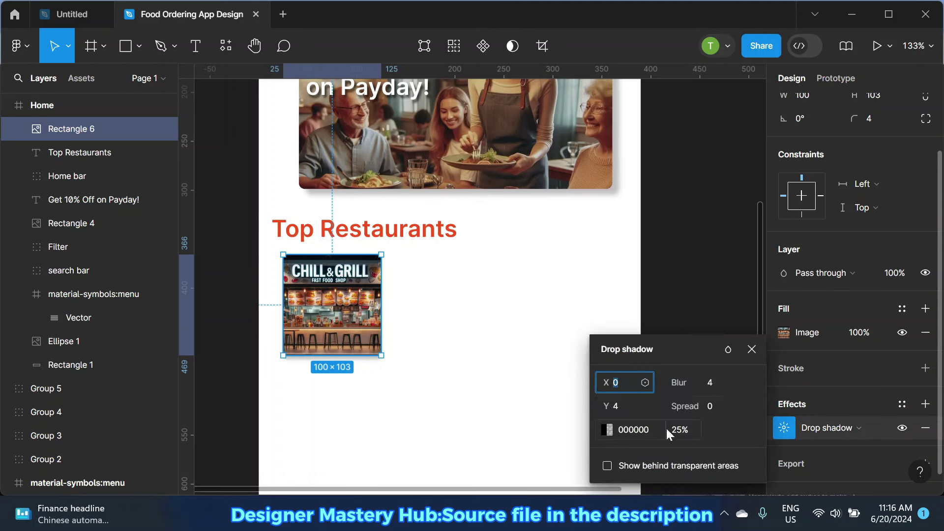
left_click_drag(608, 406, 605, 405)
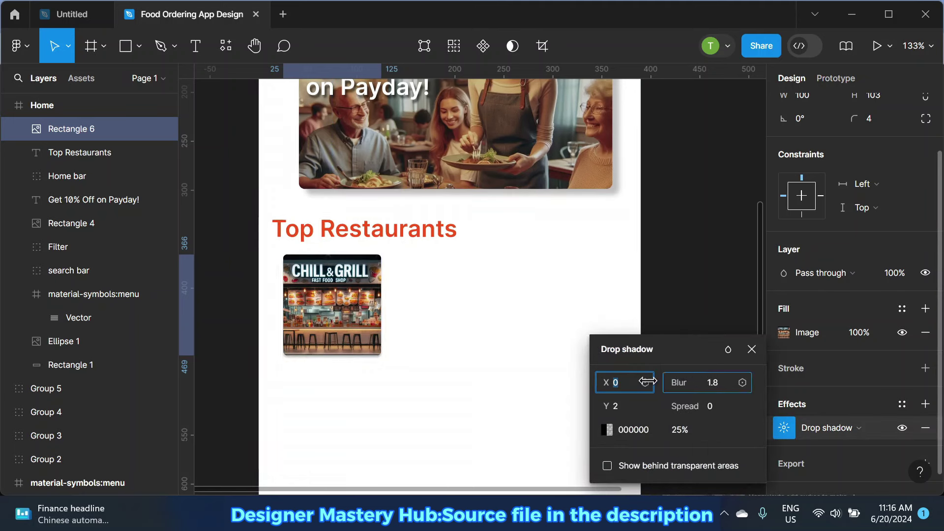
mouse_move(603, 380)
left_mouse_down()
mouse_move(615, 378)
mouse_move(602, 403)
left_mouse_up()
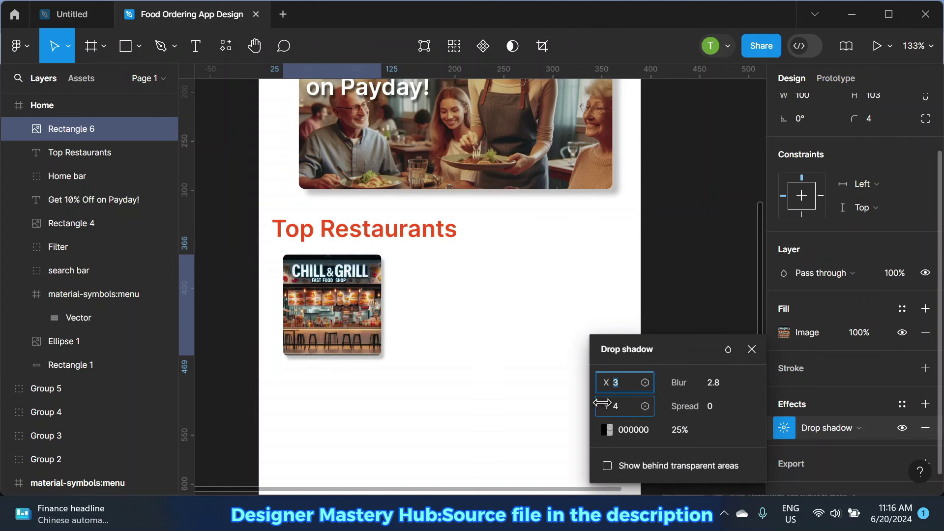
key("Escape")
left_click(403, 320)
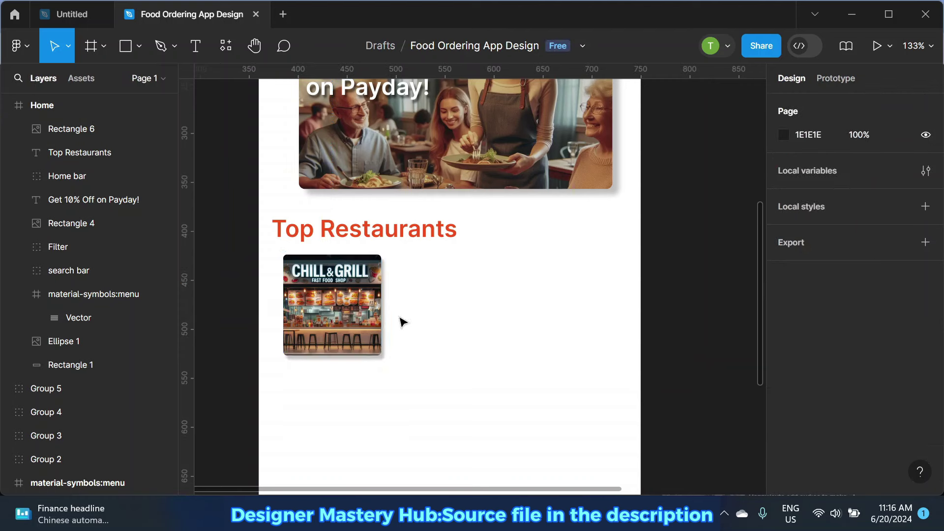
Step: Set the shadow opacity to 30% and duplicate the Chill & Grill card
left_click(367, 315)
scroll(814, 449, "down", 1)
left_click(785, 423)
left_click(689, 432)
type("3")
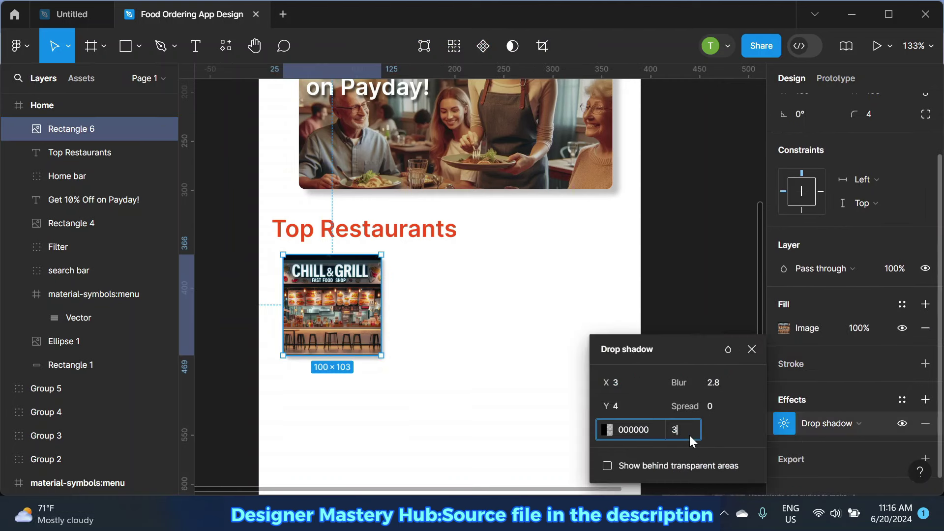
type("0")
key("Return")
left_click(720, 320)
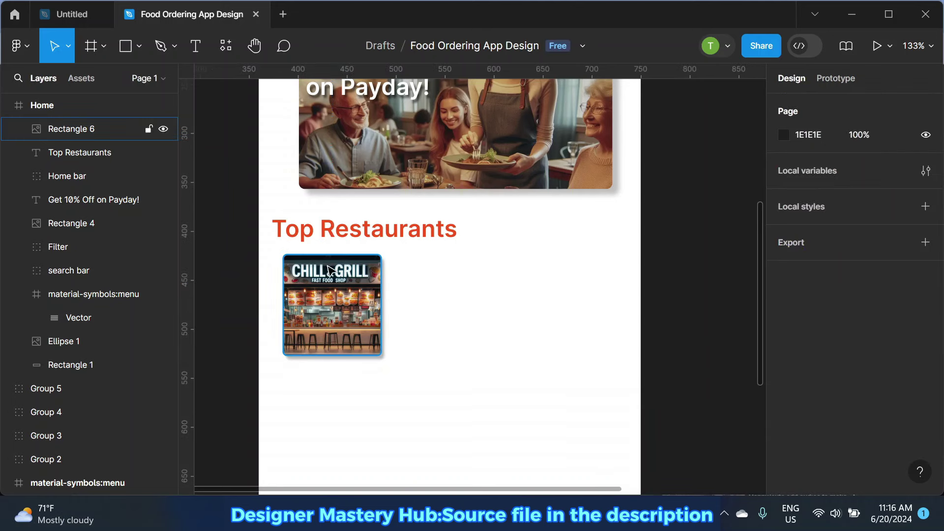
left_click(329, 269)
key("ctrl+d")
Step: Move the copied card to X 140 and fill it with the Starbucks storefront photo
left_click_drag(338, 292, 451, 290)
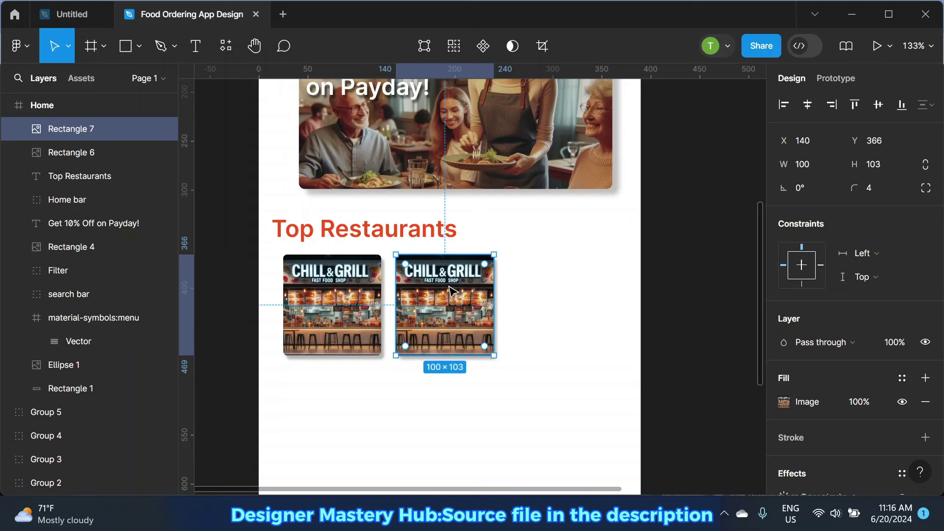
left_click(784, 400)
left_click(699, 247)
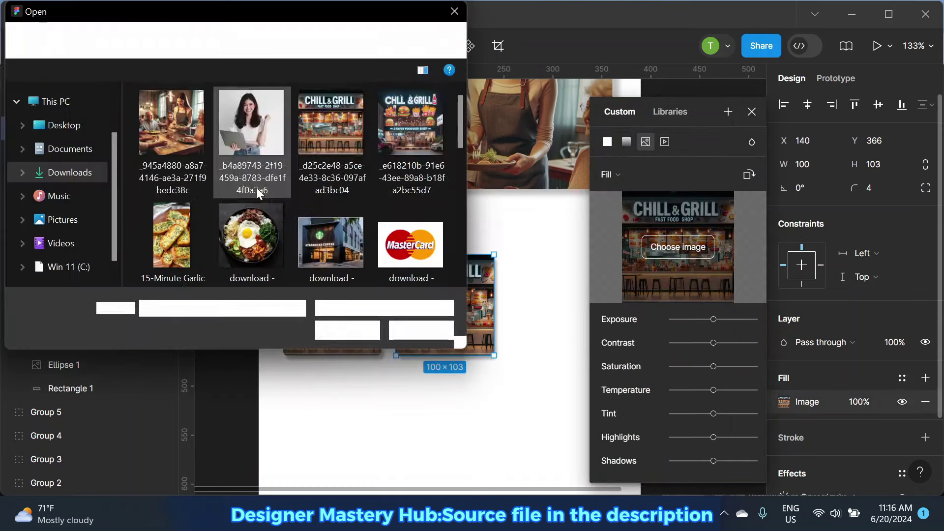
left_click(341, 181)
left_click(347, 331)
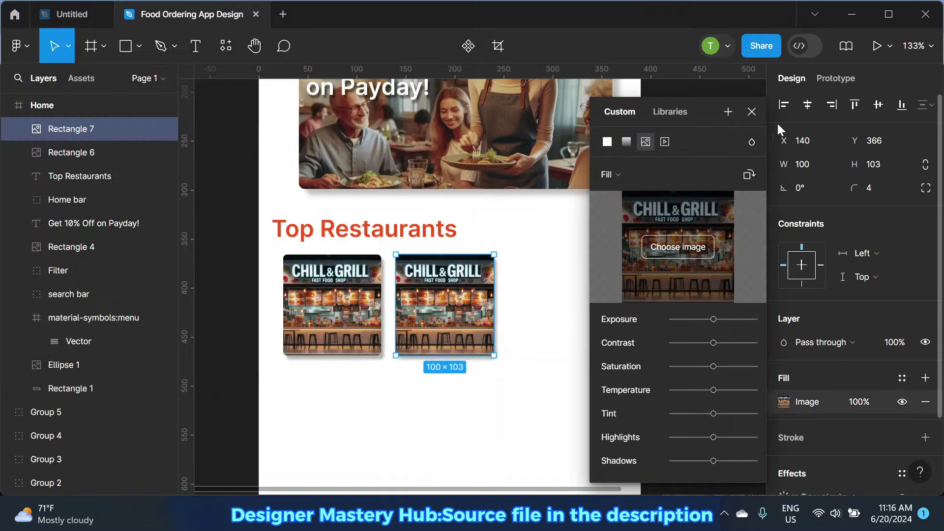
left_click(752, 112)
left_click(711, 188)
Step: Duplicate the Starbucks card into a third card with a different Starbucks storefront photo
left_click(462, 328)
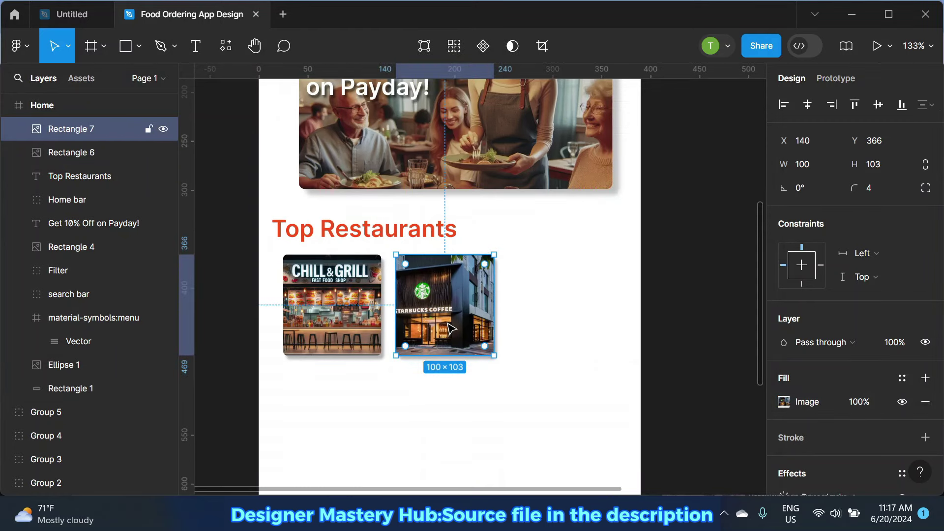
key("ctrl+d")
left_click_drag(462, 327, 564, 325)
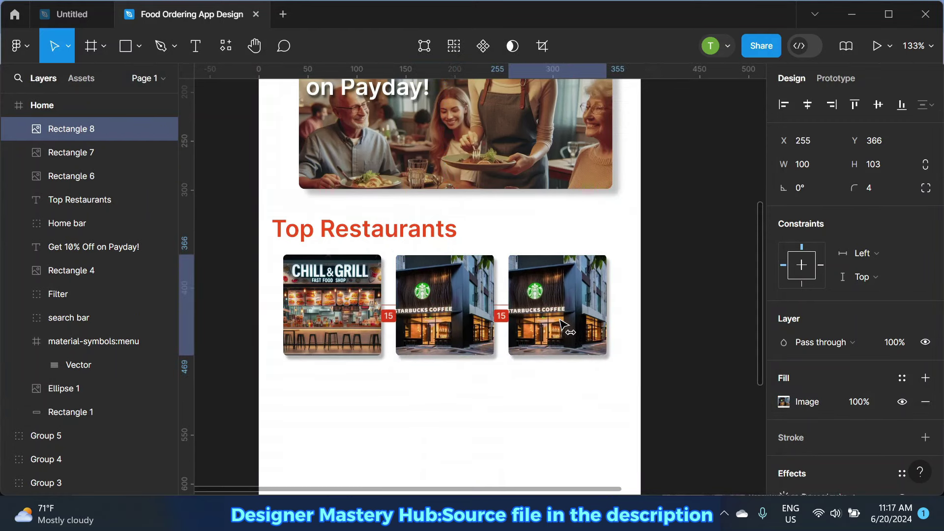
left_click(784, 402)
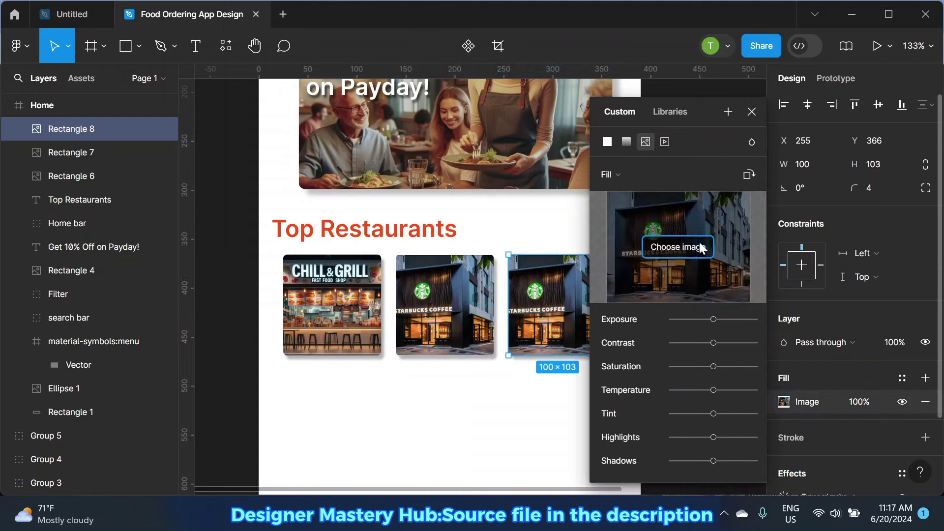
left_click(679, 247)
scroll(246, 151, "down", 5)
scroll(246, 151, "down", 3)
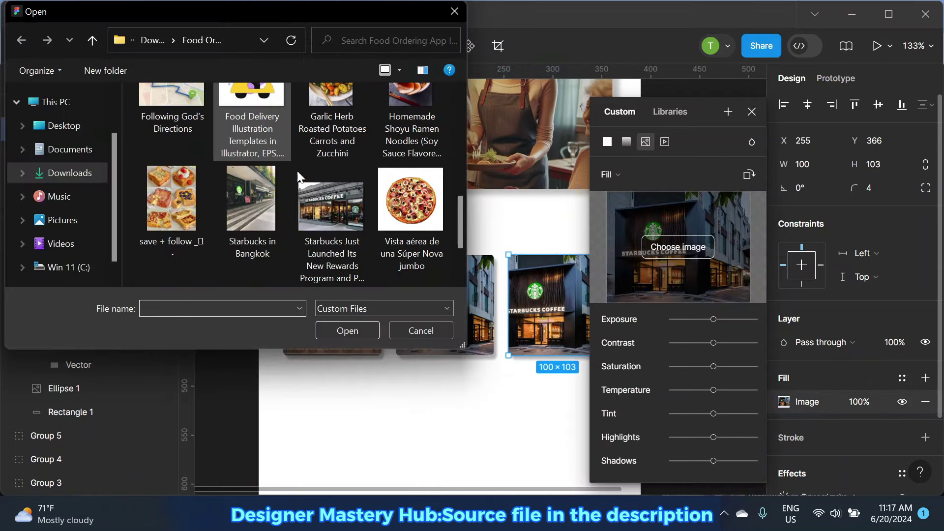
left_click(351, 213)
left_click(359, 328)
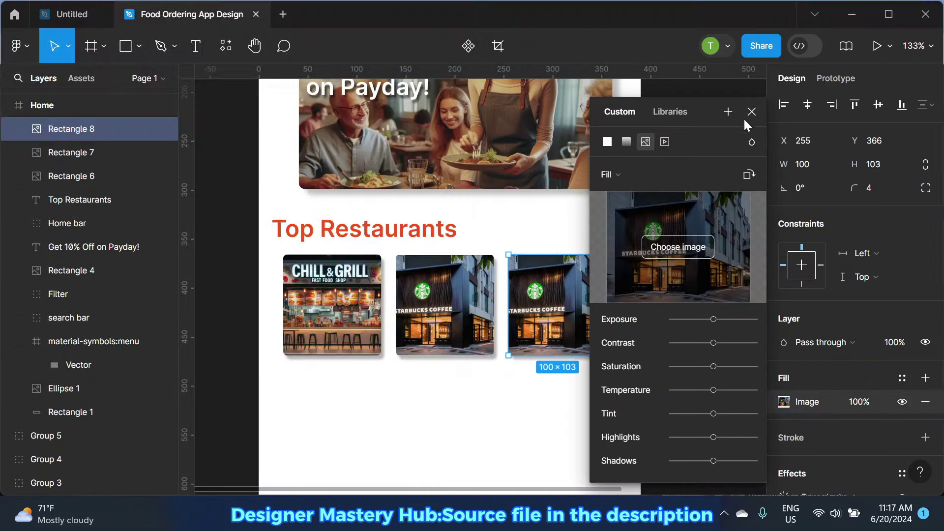
left_click(712, 178)
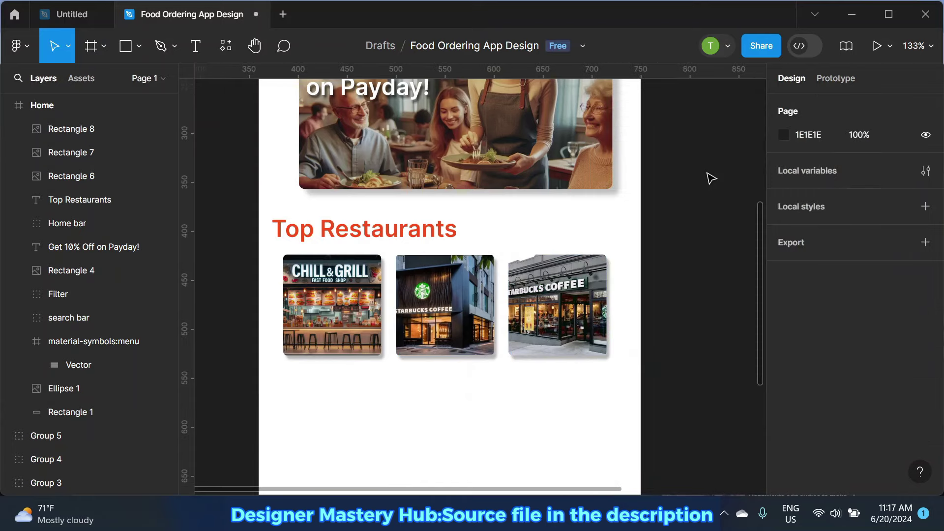
Step: Add a fourth card to the right showing the Starbucks in Bangkok photo
left_click(304, 292)
left_click(558, 305)
scroll(578, 308, "up", 3)
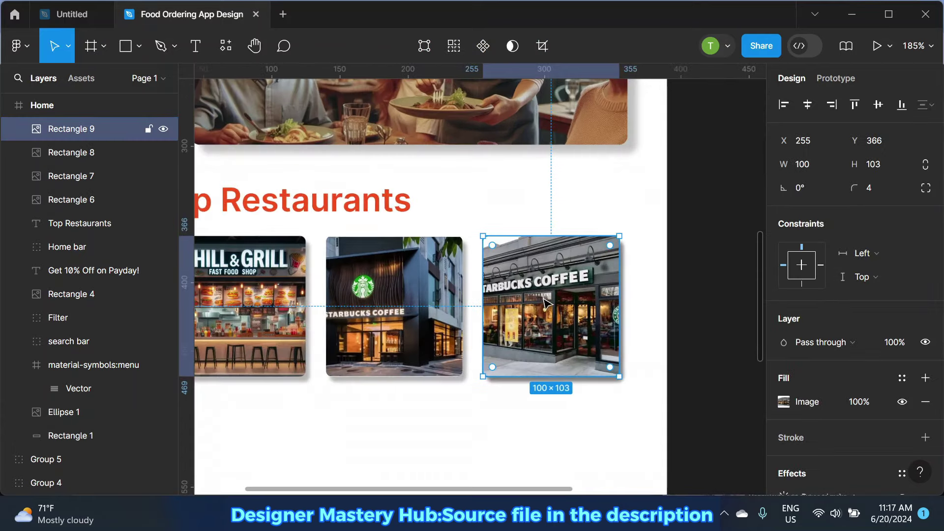
left_click_drag(510, 305, 669, 299)
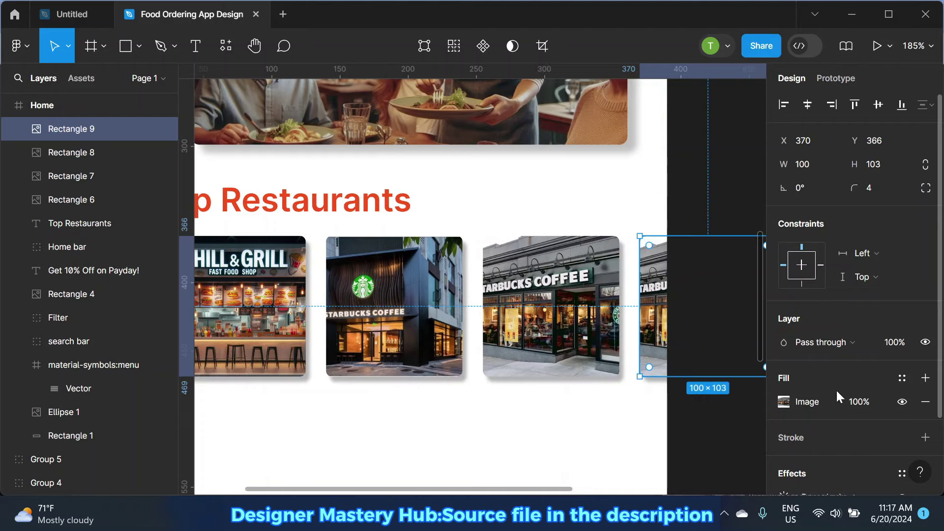
left_click(789, 401)
left_click(677, 248)
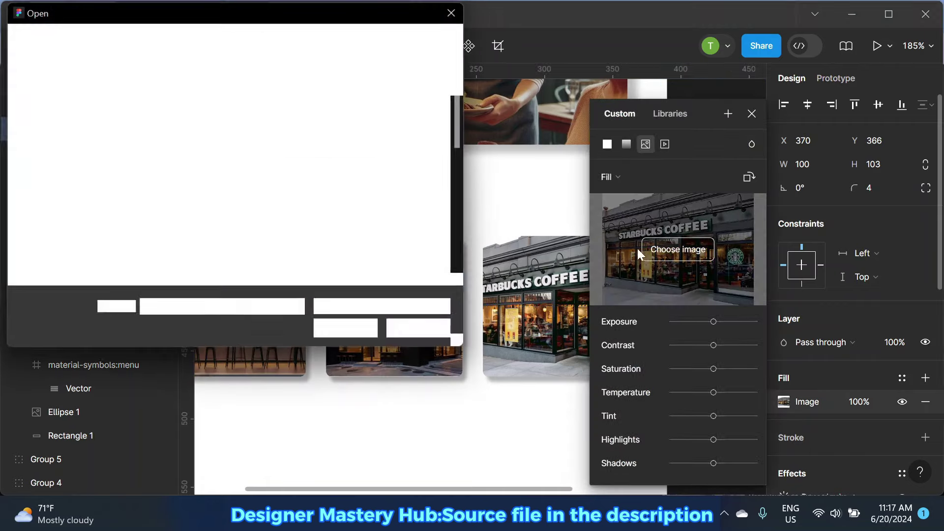
scroll(199, 139, "down", 5)
scroll(196, 135, "down", 5)
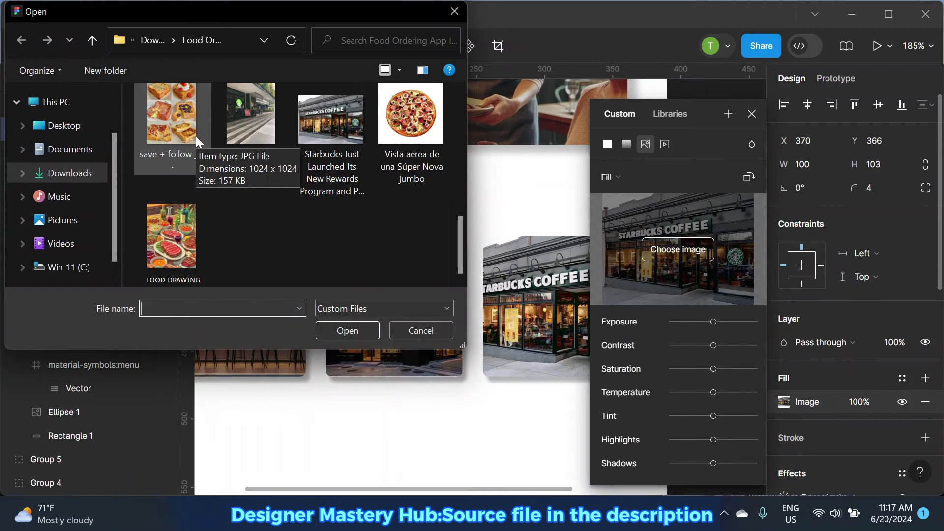
left_click(244, 134)
left_click(356, 328)
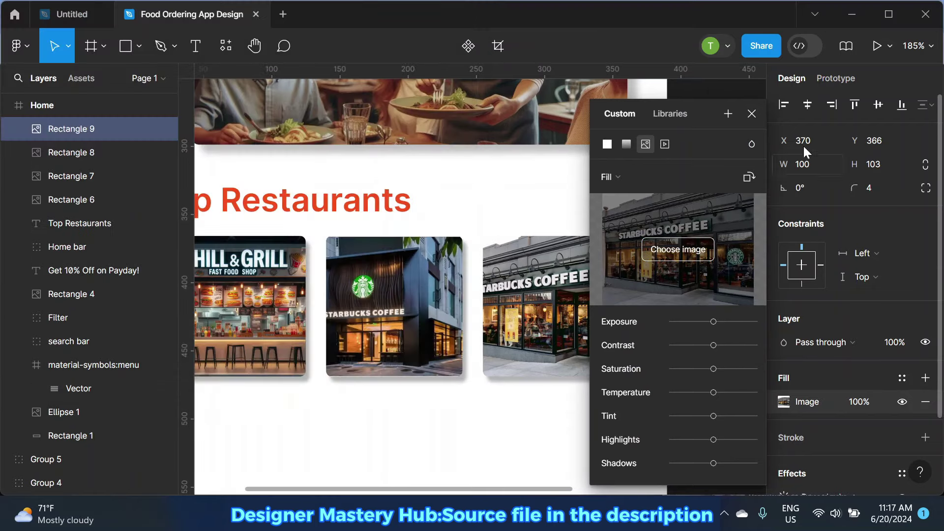
left_click(752, 114)
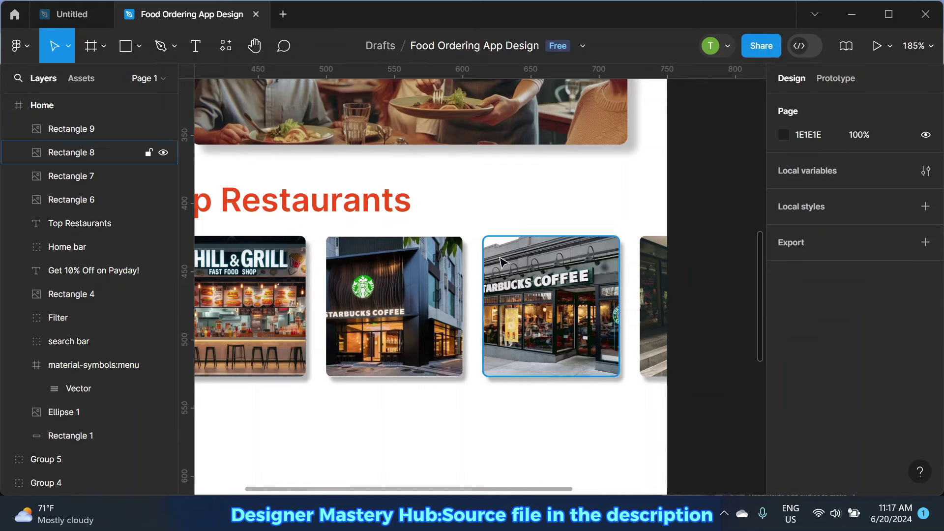
Step: Turn off clip content on the Home frame so overflowing cards stay visible
scroll(414, 248, "down", 2)
scroll(561, 279, "down", 2)
scroll(492, 266, "down", 1)
scroll(431, 250, "down", 3)
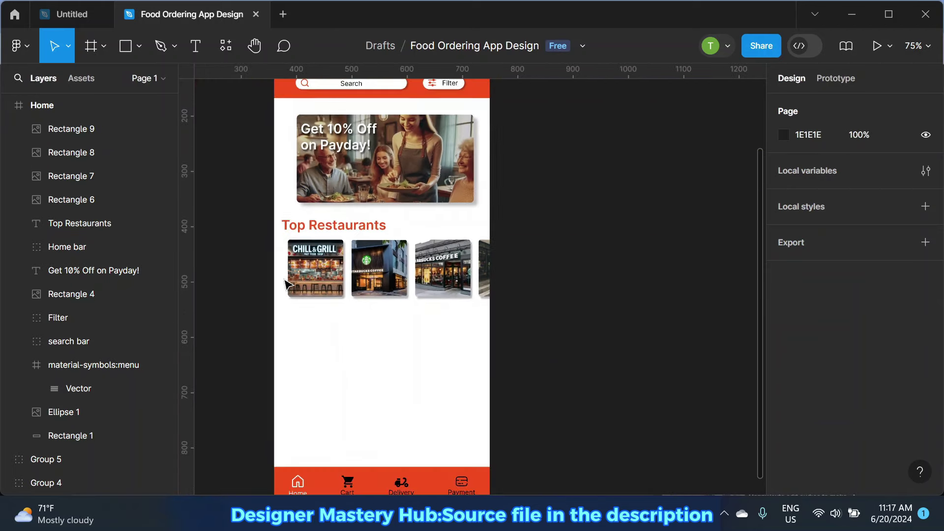
scroll(429, 250, "up", 2)
scroll(414, 242, "down", 2)
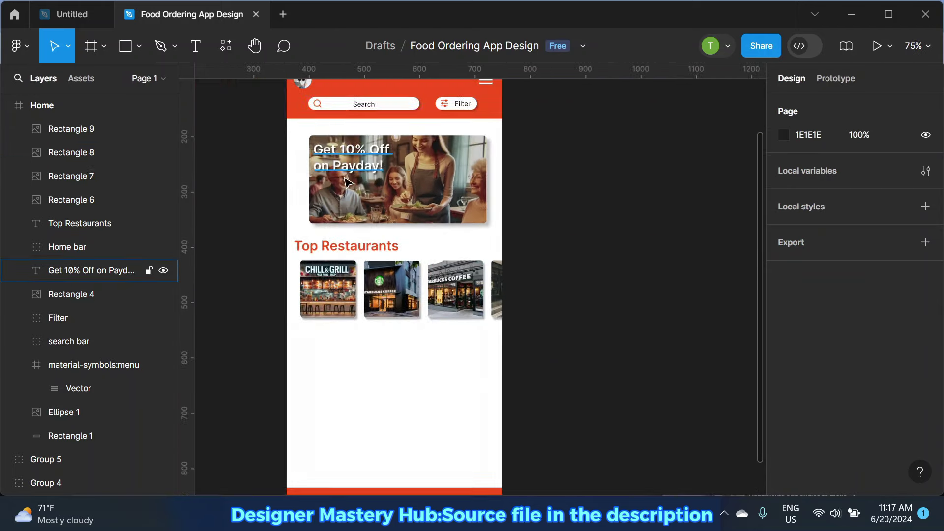
scroll(344, 148, "down", 2)
left_click(317, 85)
left_click(785, 234)
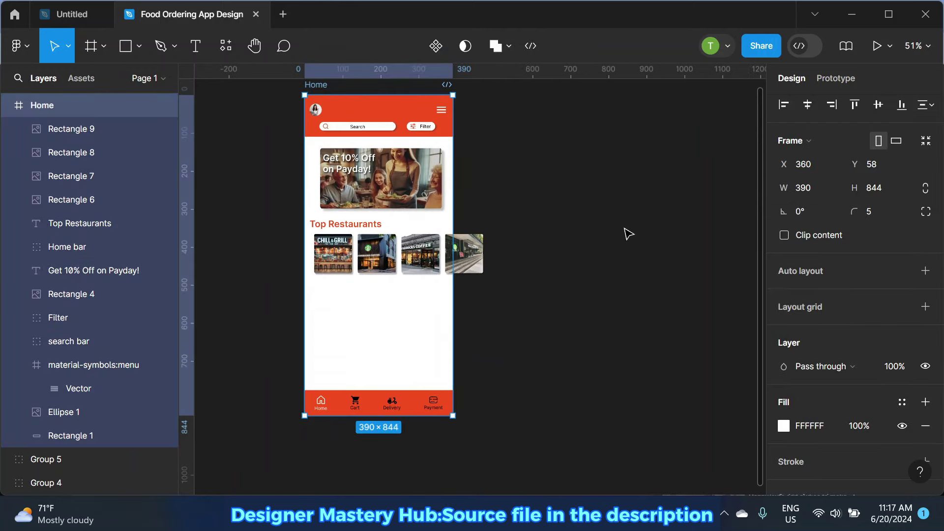
left_click(460, 229)
scroll(459, 229, "up", 5)
Step: Add a fifth card at X 485 filled with the Chill & Grill picture
left_click(516, 292)
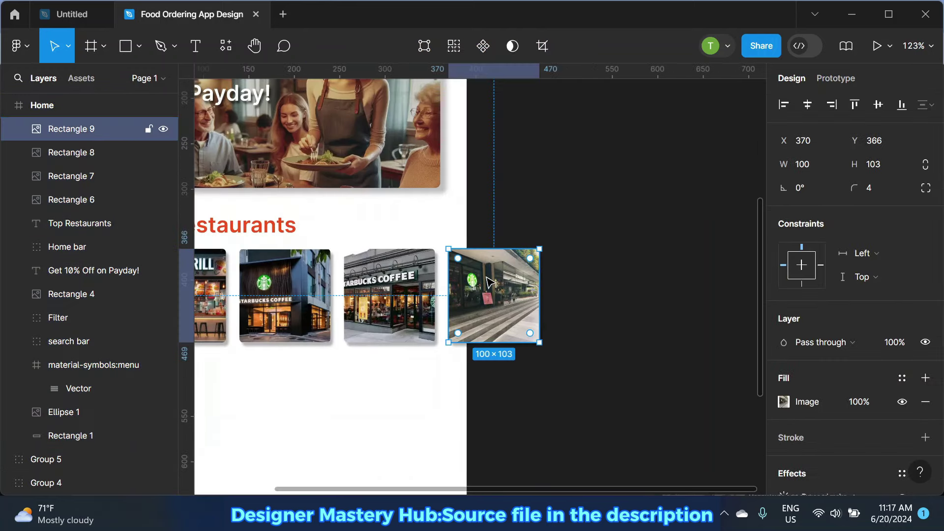
left_click_drag(489, 292, 595, 295)
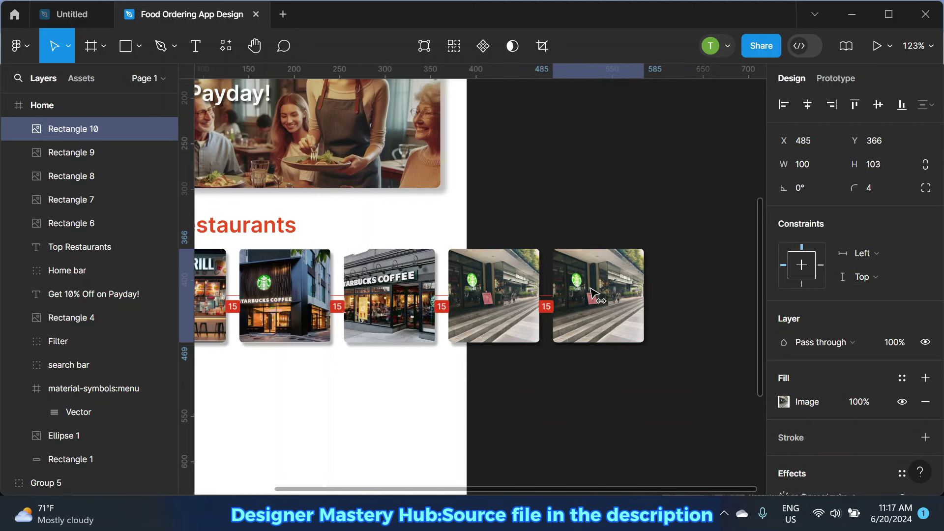
left_click(785, 402)
left_click(693, 247)
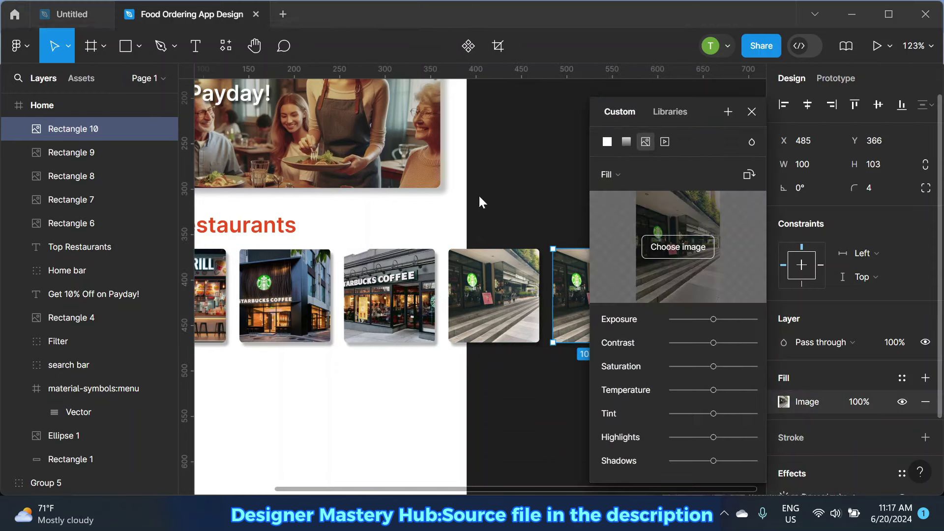
scroll(187, 181, "down", 3)
scroll(239, 208, "up", 3)
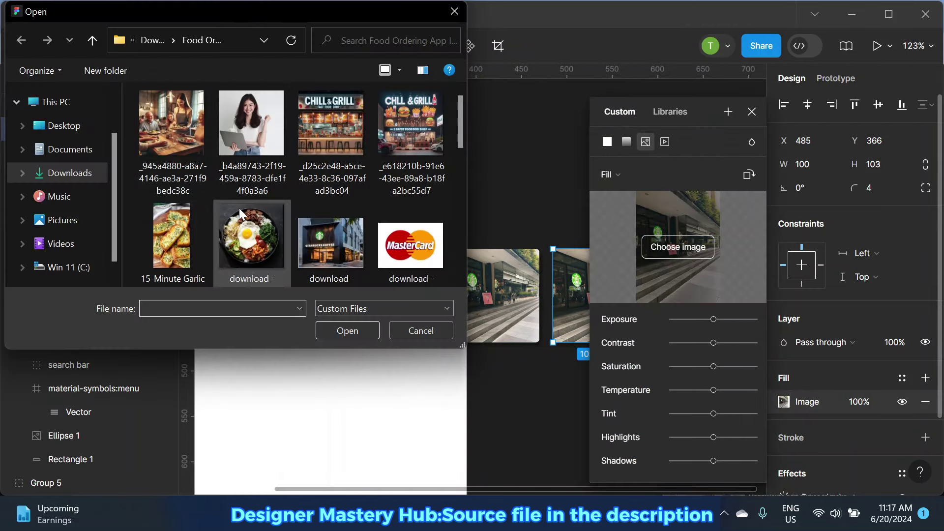
left_click(403, 128)
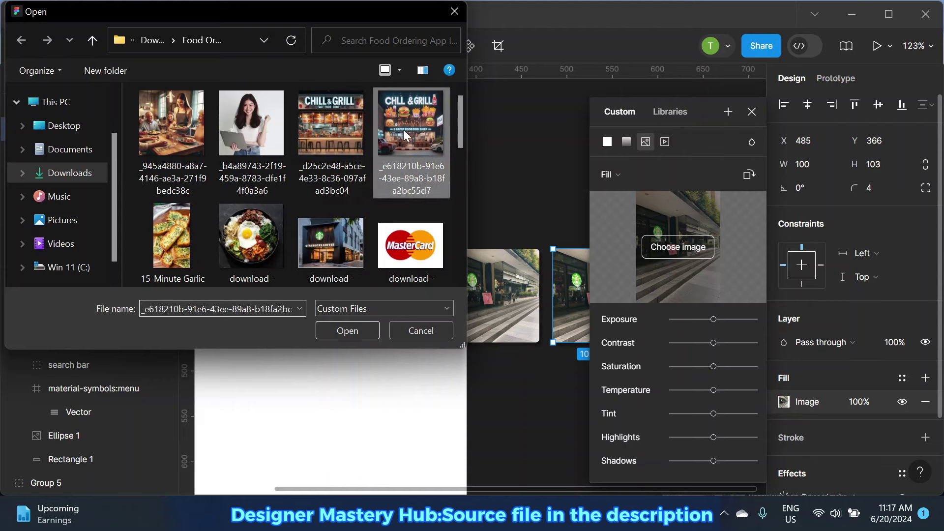
left_click(347, 331)
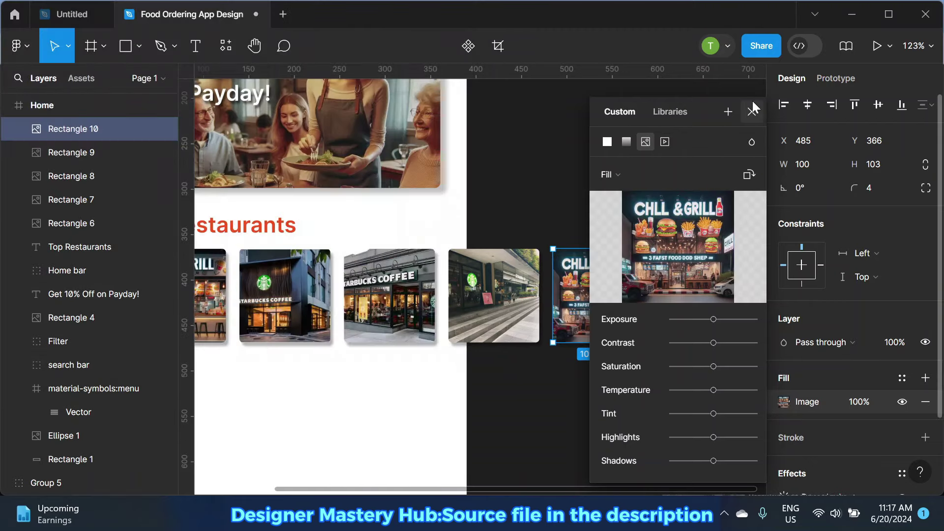
left_click(752, 111)
left_click(666, 138)
Step: Duplicate the Chill & Grill card and fill the copy with the Starbucks storefront picture
left_click(614, 325)
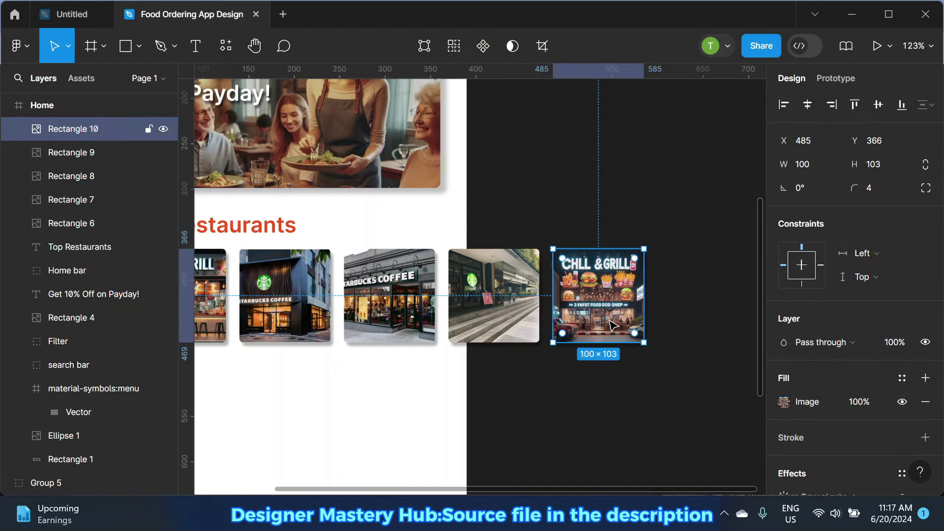
key("ctrl+d")
scroll(536, 300, "down", 5)
scroll(499, 292, "up", 3)
left_click_drag(498, 290, 554, 290)
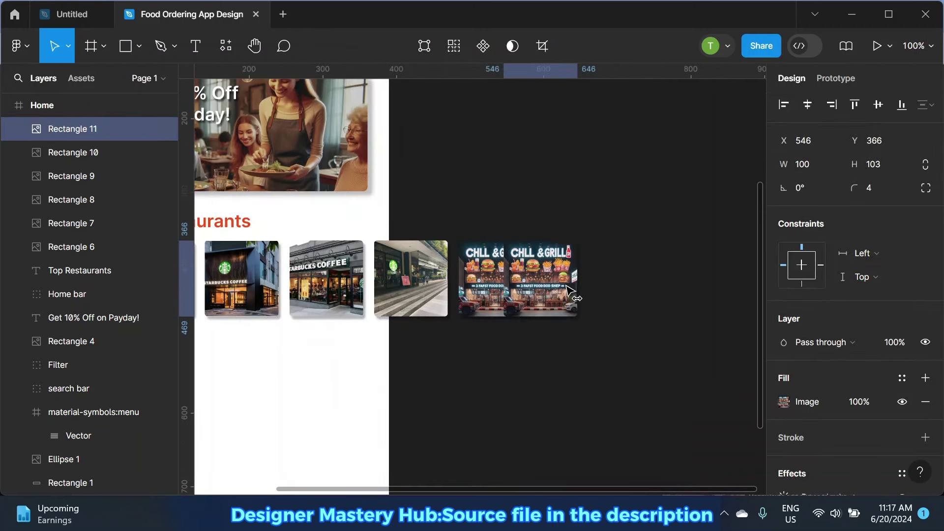
left_click(784, 402)
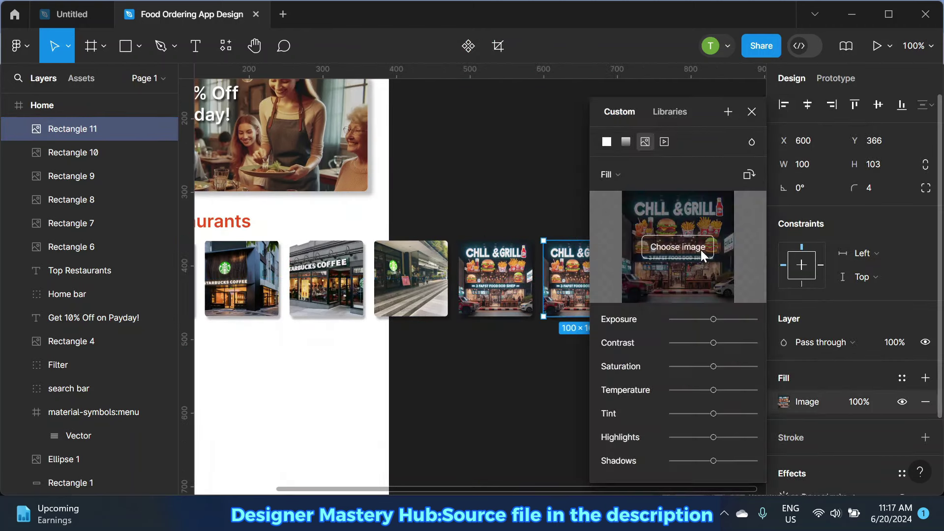
left_click(701, 250)
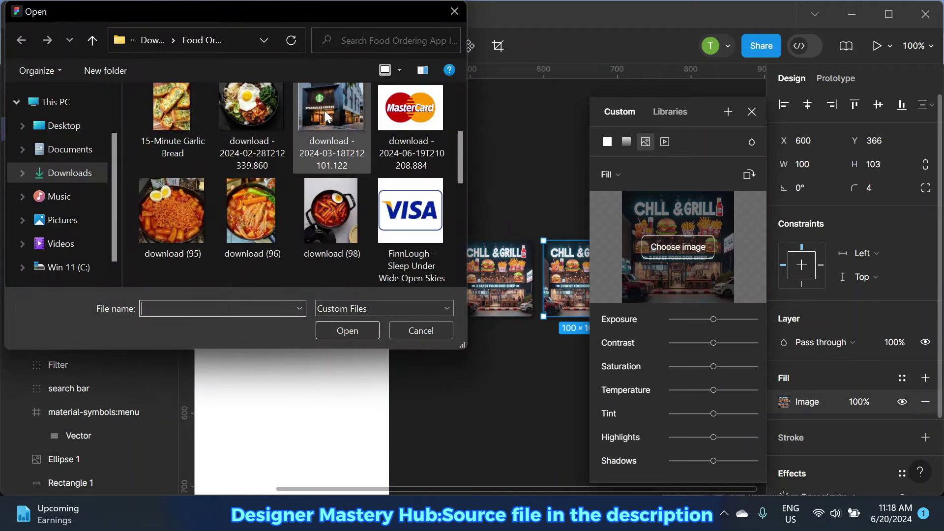
left_click(331, 110)
left_click(347, 331)
left_click(600, 200)
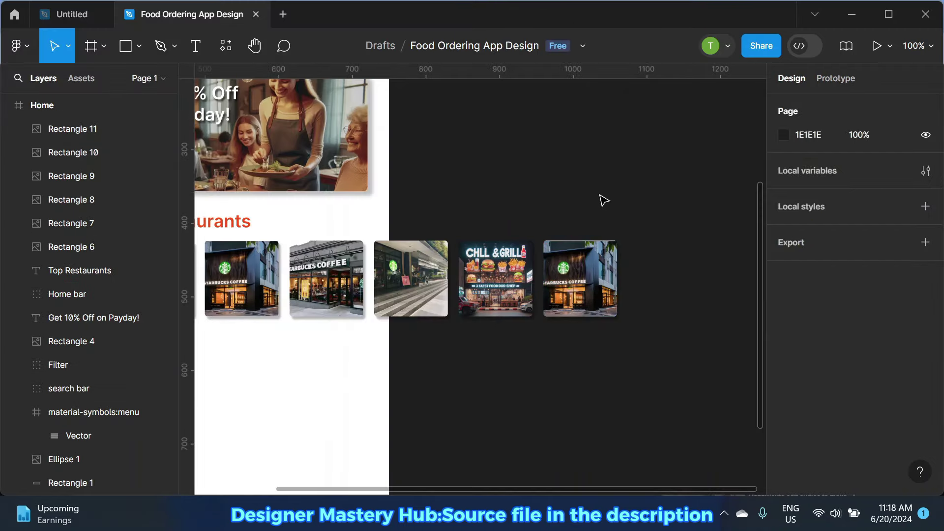
scroll(585, 200, "down", 1)
Step: Duplicate the rightmost Starbucks card and move the copy to the end of the row
left_click(580, 276)
key("ctrl+d")
scroll(599, 287, "right", 1)
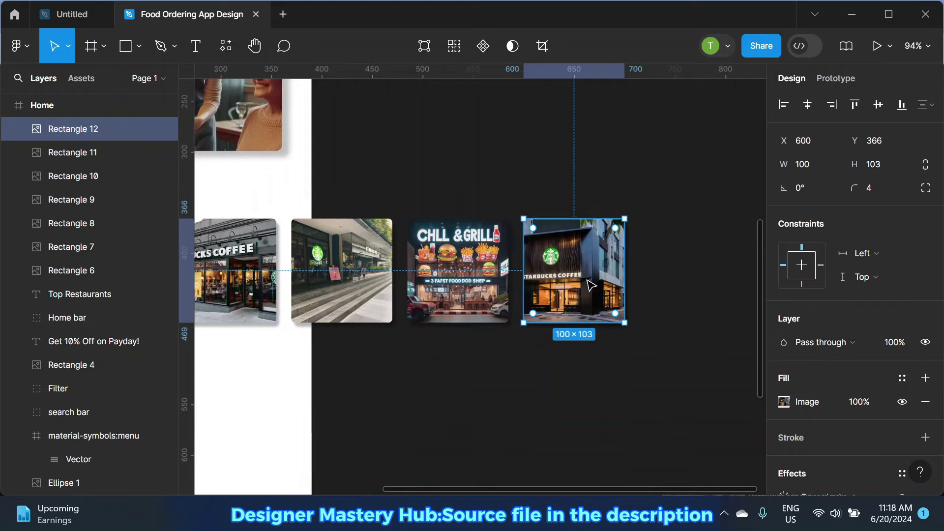
scroll(599, 288, "right", 1)
mouse_move(537, 270)
left_mouse_down()
mouse_move(635, 271)
mouse_move(617, 270)
left_mouse_up()
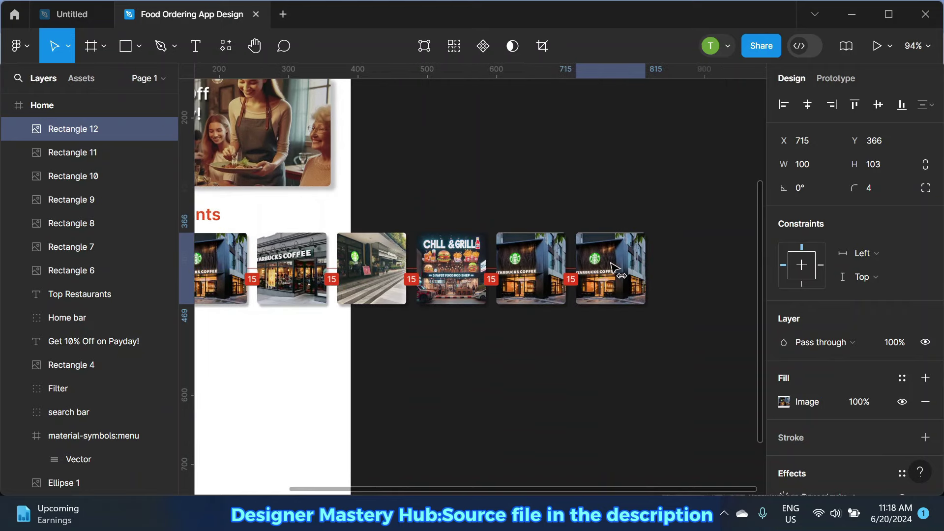
left_click(314, 278)
Step: Copy the second restaurant image and paste it to replace the last card's image
right_click(314, 278)
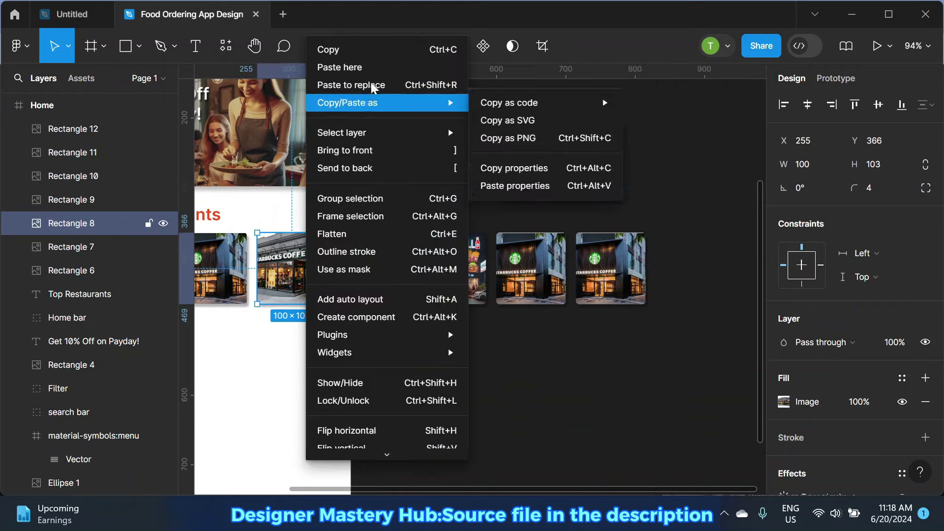
left_click(363, 55)
left_click(626, 285)
right_click(627, 285)
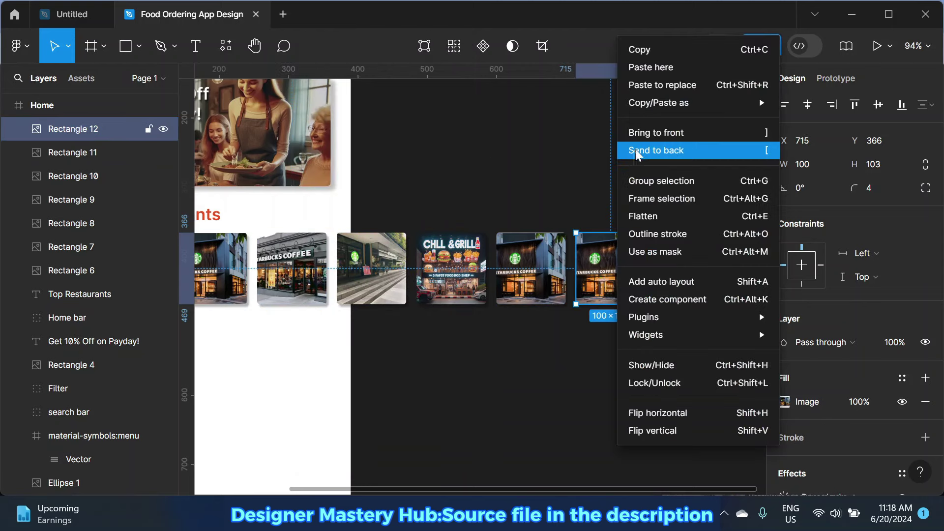
left_click(640, 84)
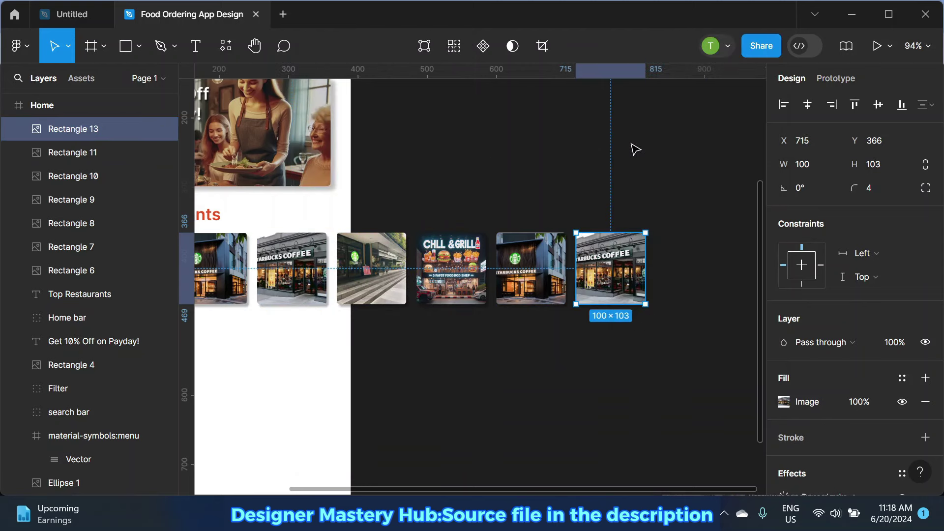
scroll(487, 256, "down", 3)
Step: Duplicate the last card and move the copy to the end of the row
left_click(584, 265)
key("ctrl+d")
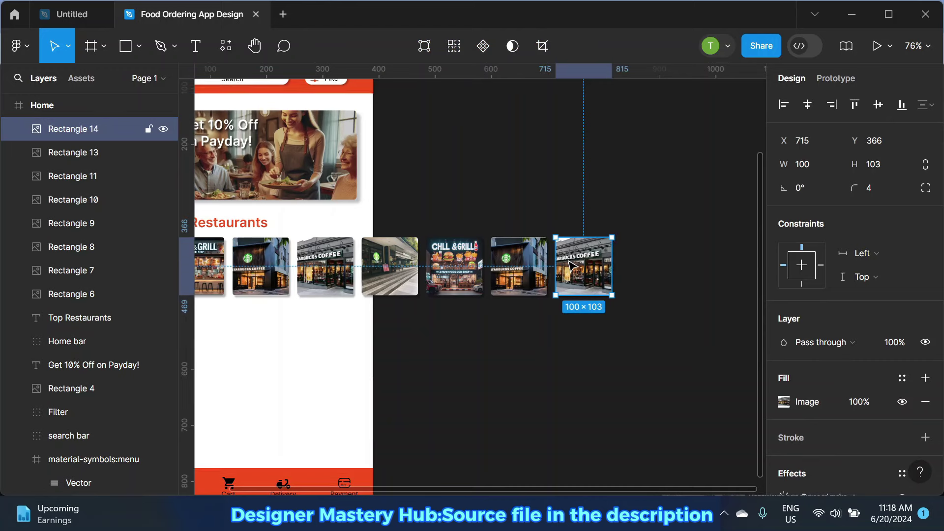
scroll(570, 266, "down", 2)
scroll(586, 270, "up", 1)
left_click_drag(568, 269, 617, 268)
right_click(609, 268)
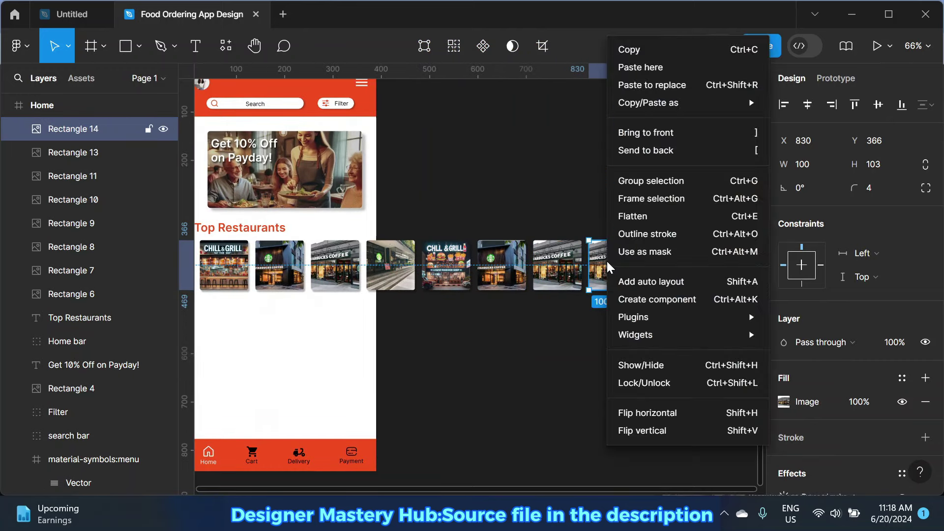
left_click(539, 177)
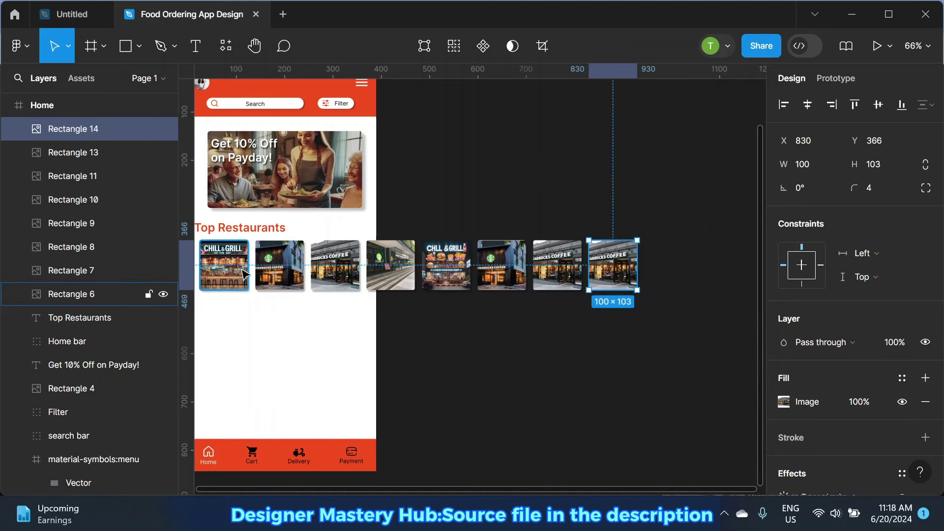
scroll(397, 280, "down", 1)
Step: Replace the new last card's image with the copied street-view storefront photo
left_click(397, 279)
right_click(397, 279)
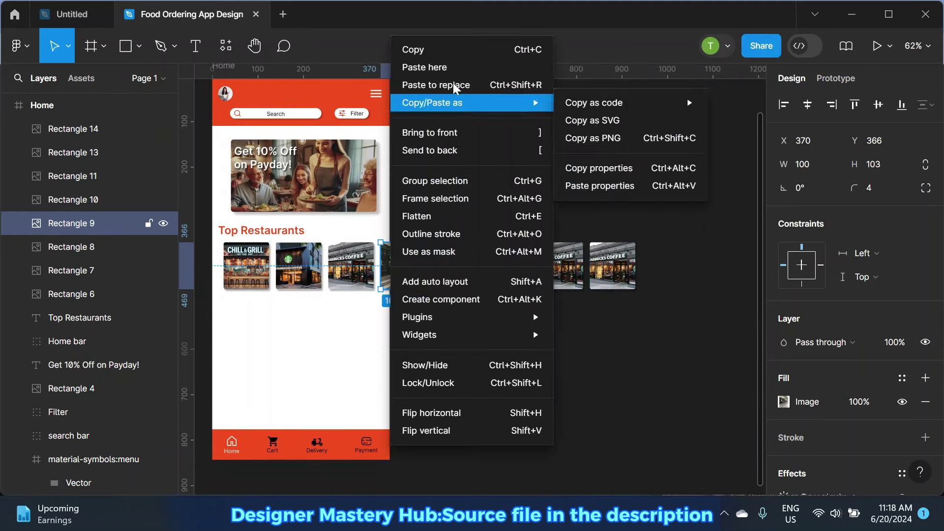
left_click(455, 47)
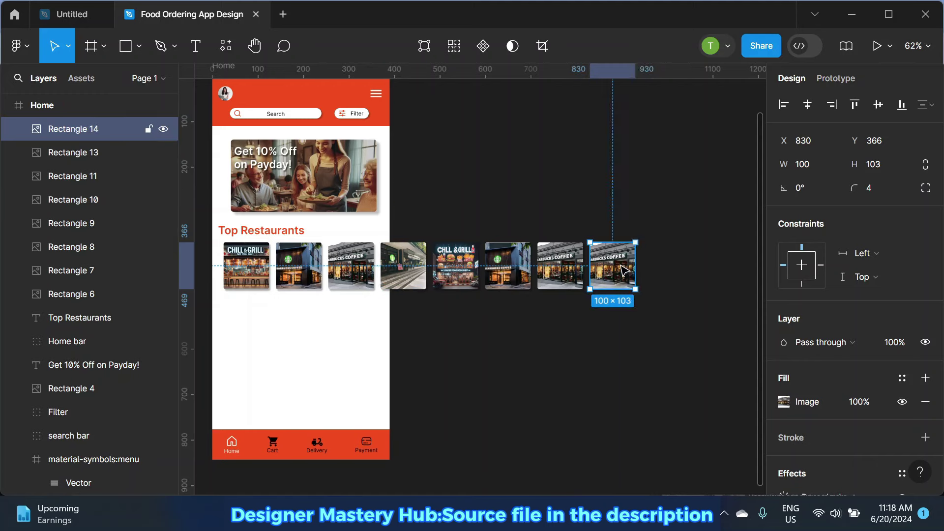
right_click(615, 270)
left_click(649, 81)
left_click(659, 165)
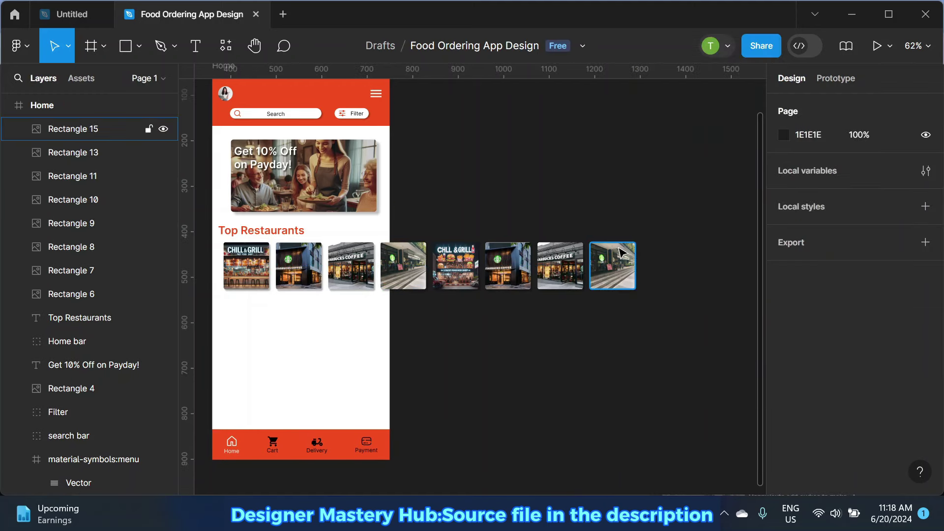
Step: Select all eight restaurant images and wrap them in an auto layout frame
left_click(612, 265)
left_click(560, 266, "shift")
left_click(508, 266, "shift")
left_click(456, 266, "shift")
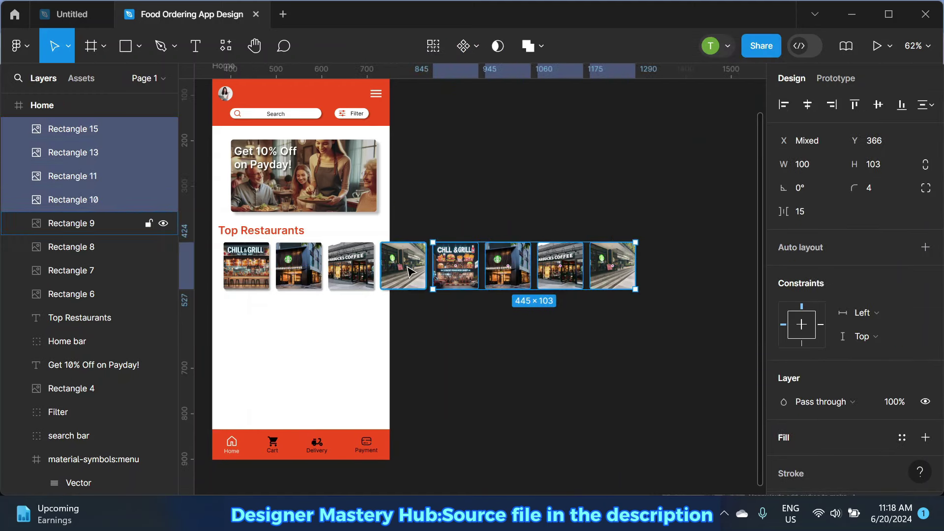
left_click(403, 266, "shift")
left_click(351, 266, "shift")
left_click(298, 265, "shift")
left_click(246, 266, "shift")
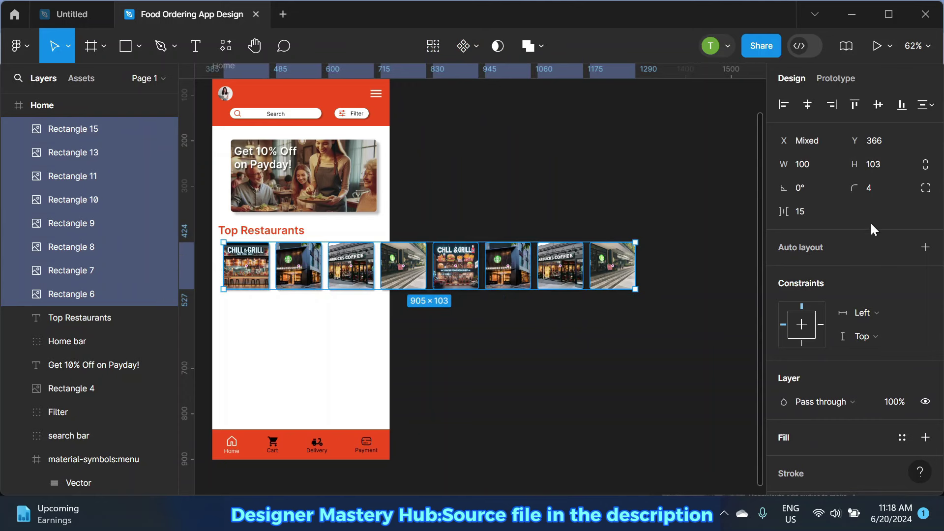
left_click(925, 247)
Step: Rename the new frame to 'Top Restaurants'
double_click(95, 129)
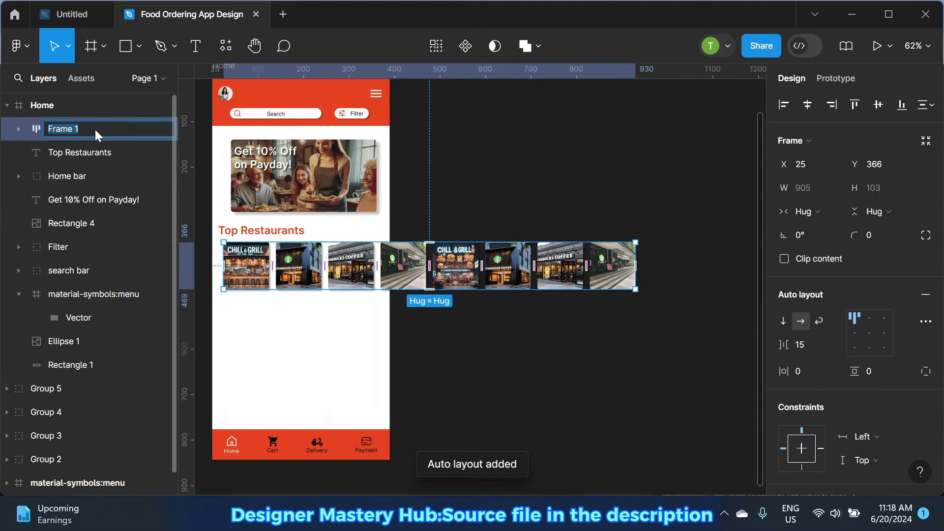
type("Top Restaura")
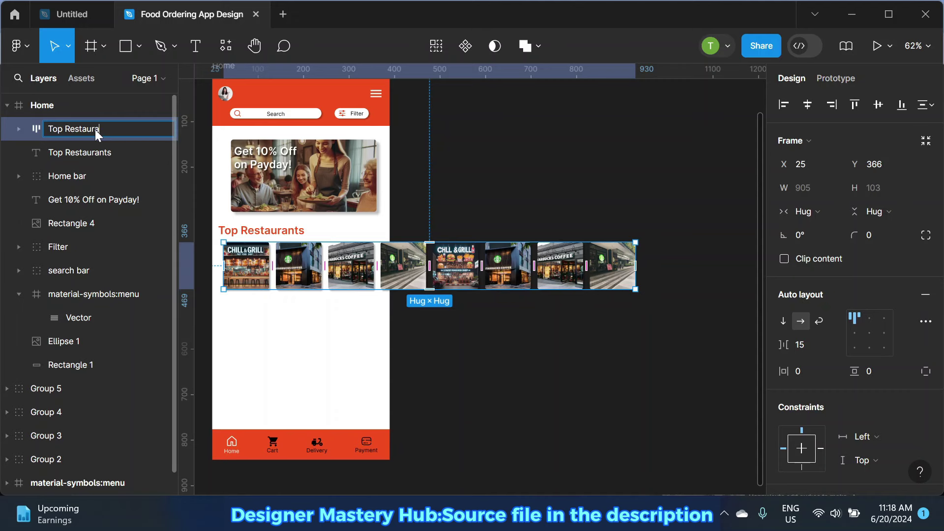
type("nts")
key("Return")
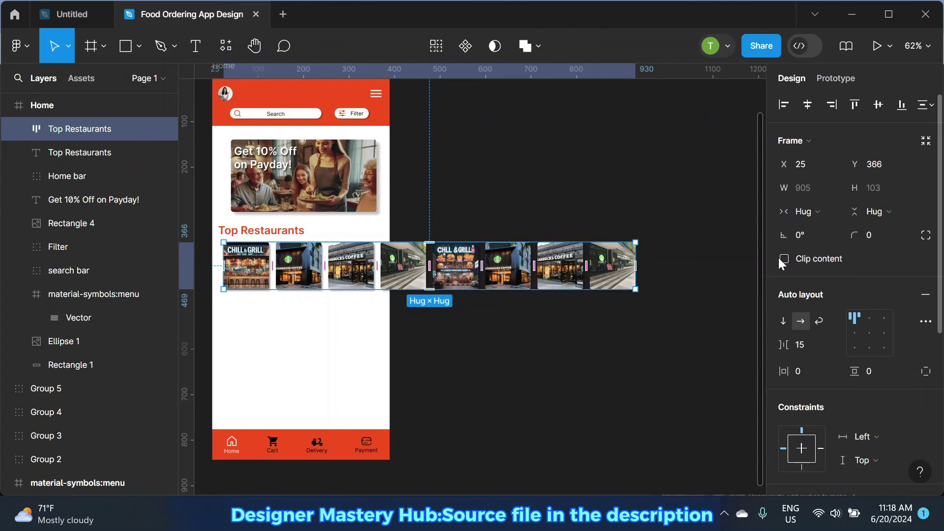
Step: Enable Clip content and set the frame's prototype overflow to Horizontal scrolling
left_click(784, 259)
left_click(837, 78)
left_click(866, 194)
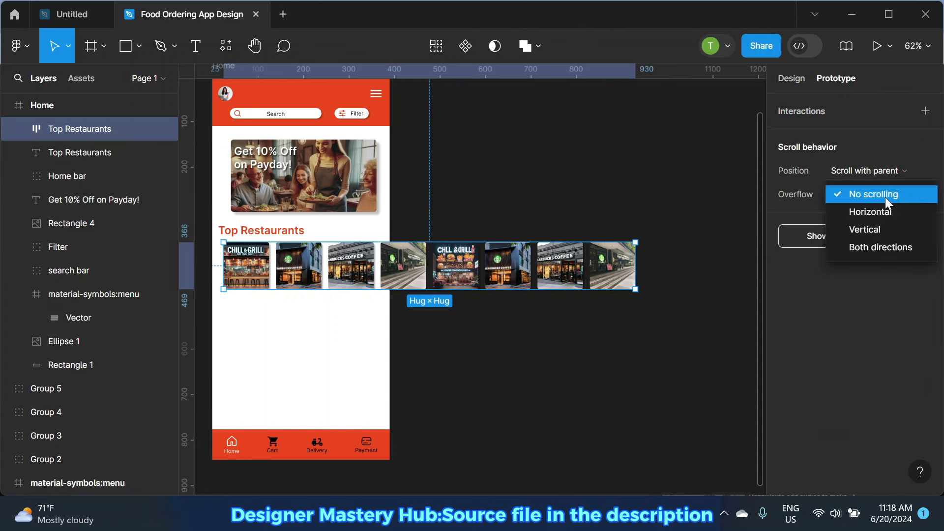
left_click(870, 211)
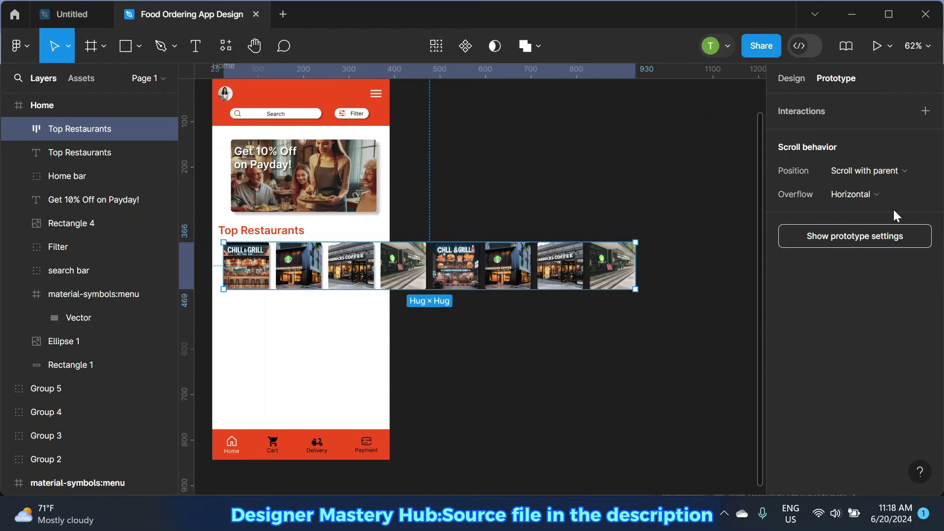
Step: Narrow the Top Restaurants frame to 365 wide to fit the phone screen
left_click(792, 78)
left_click_drag(550, 157, 631, 161)
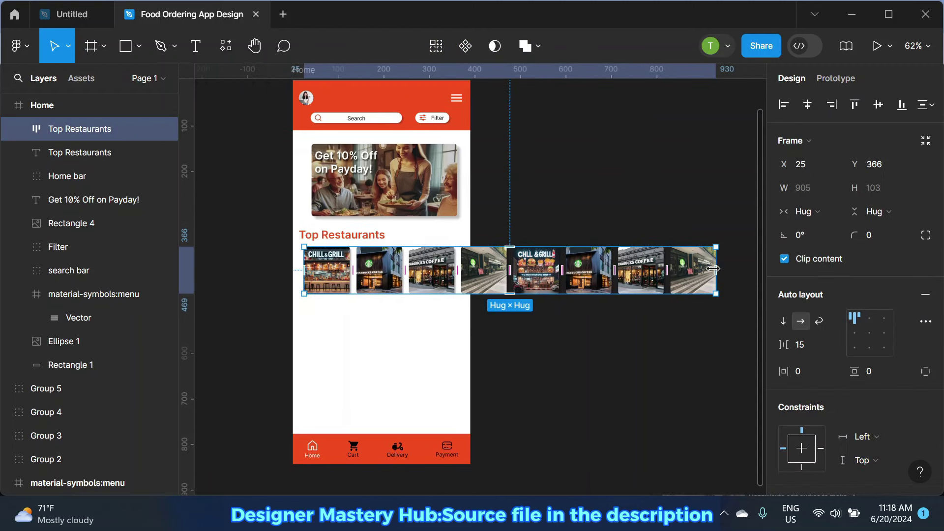
left_click_drag(713, 268, 470, 271)
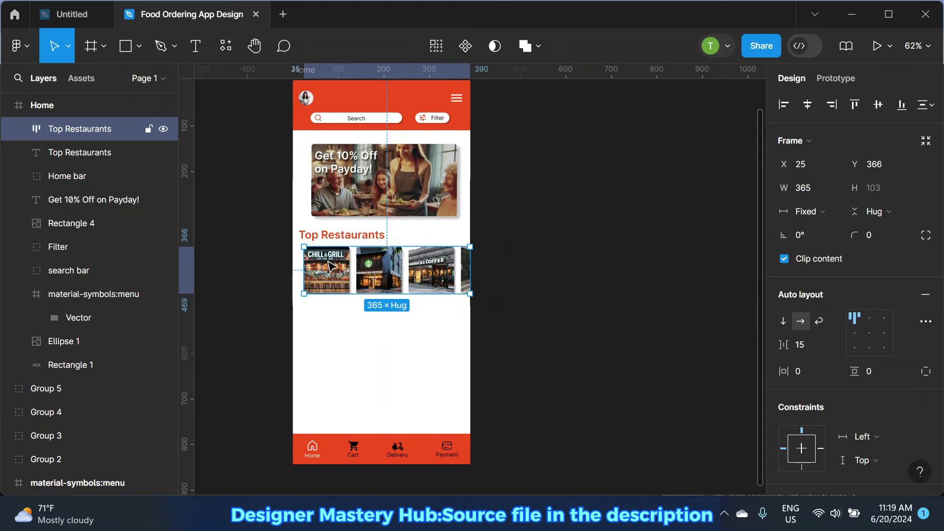
scroll(327, 265, "up", 2)
left_click(563, 211)
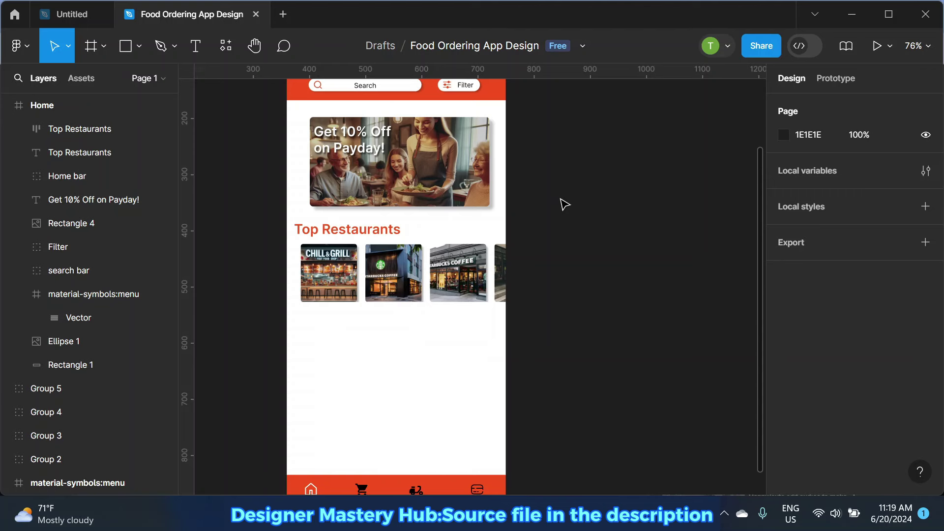
Step: Present the prototype with the Top Restaurants frame selected
left_click(482, 273)
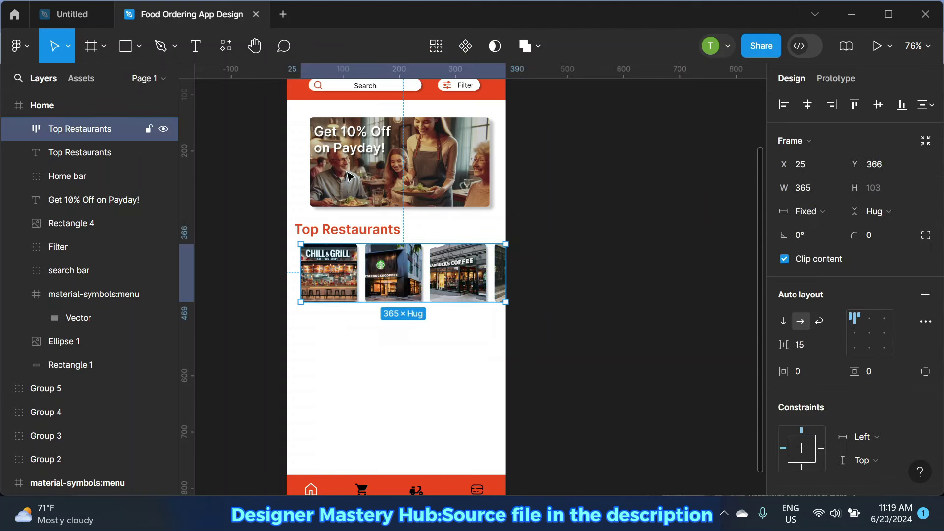
left_click(890, 47)
left_click(844, 82)
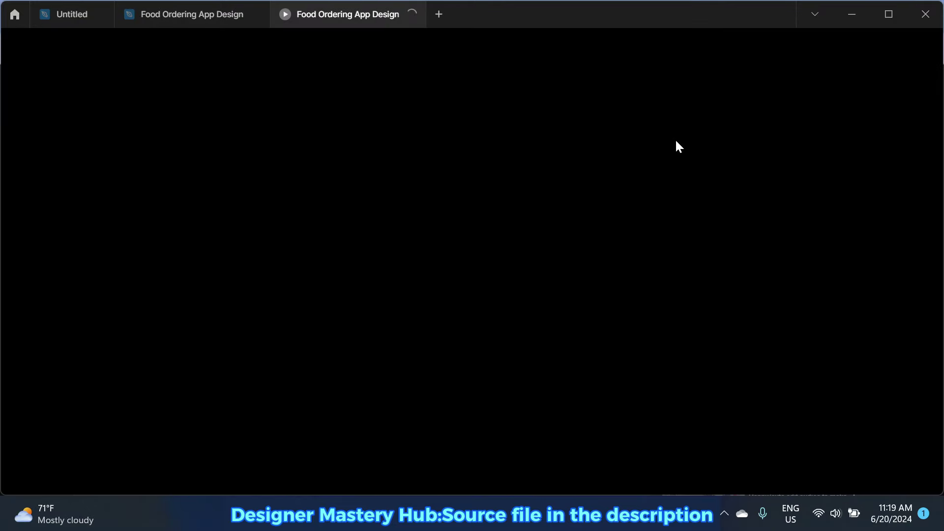
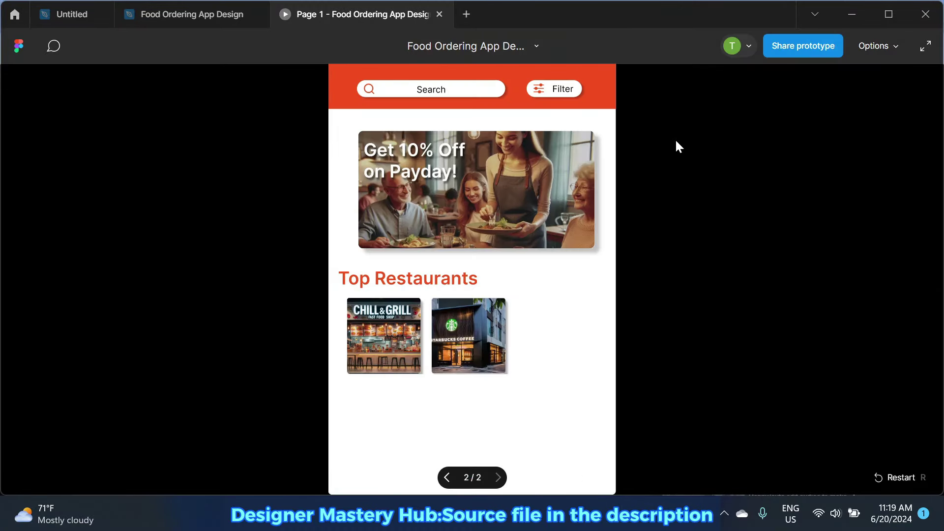
Step: Fit the prototype preview to the screen, then return to the Food Ordering App Design file
left_click(893, 46)
left_click(863, 135)
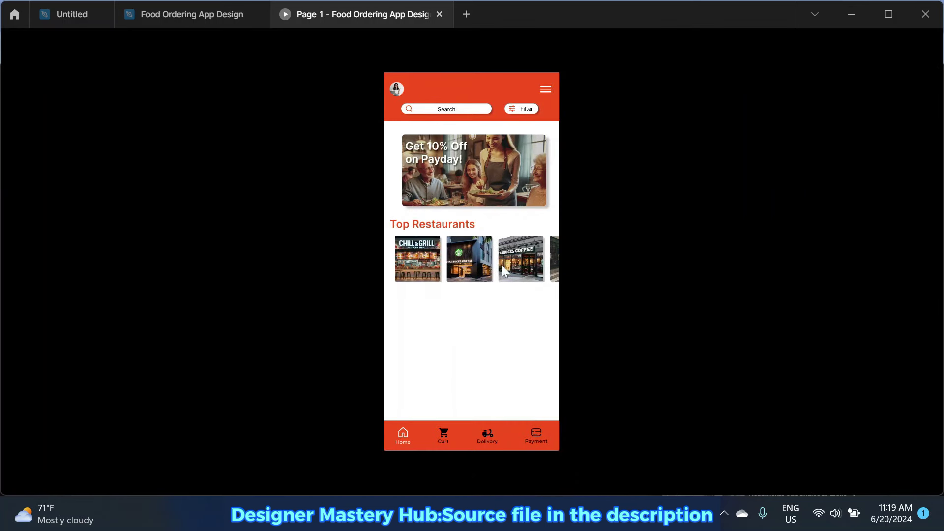
left_click(190, 14)
left_click(599, 224)
Step: Duplicate the Top Restaurants heading and set the copy to size 12 Regular
scroll(299, 166, "down", 2)
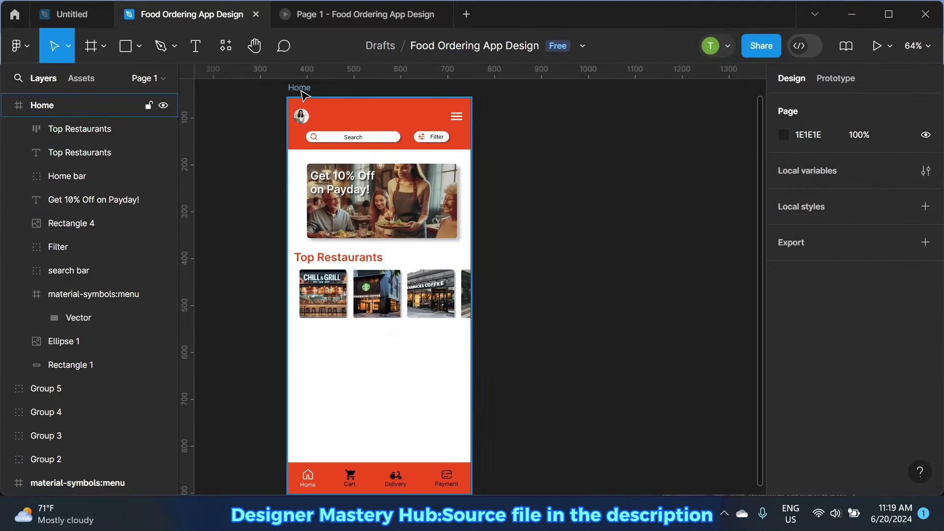
left_click(298, 88)
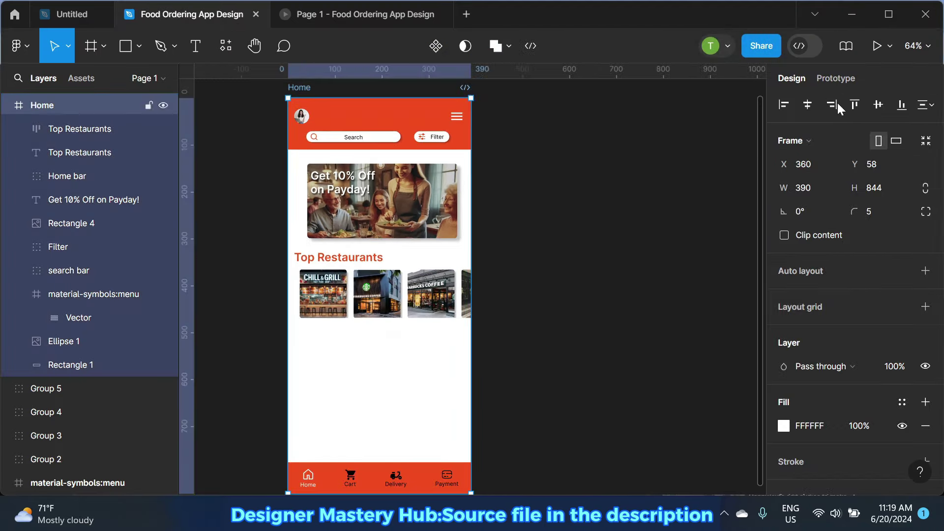
left_click(698, 232)
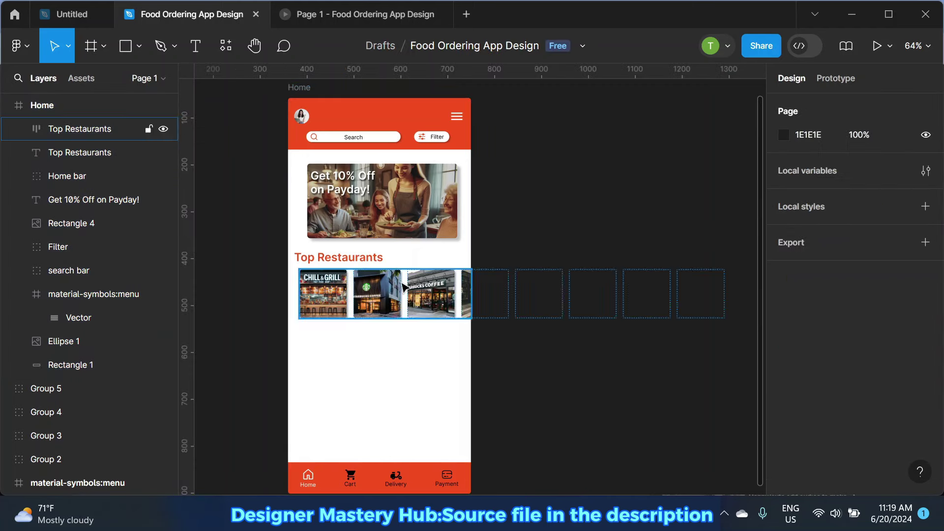
scroll(292, 298, "up", 3)
scroll(293, 297, "down", 2)
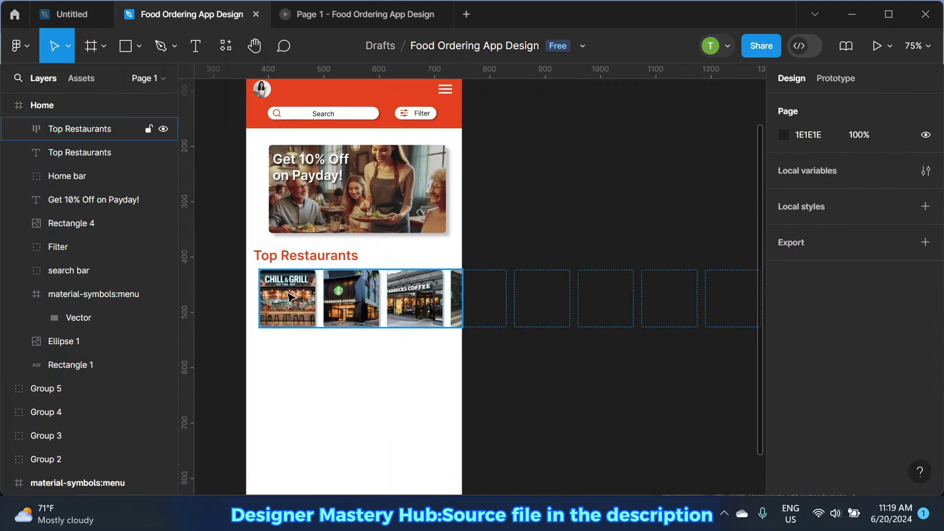
scroll(292, 295, "down", 1)
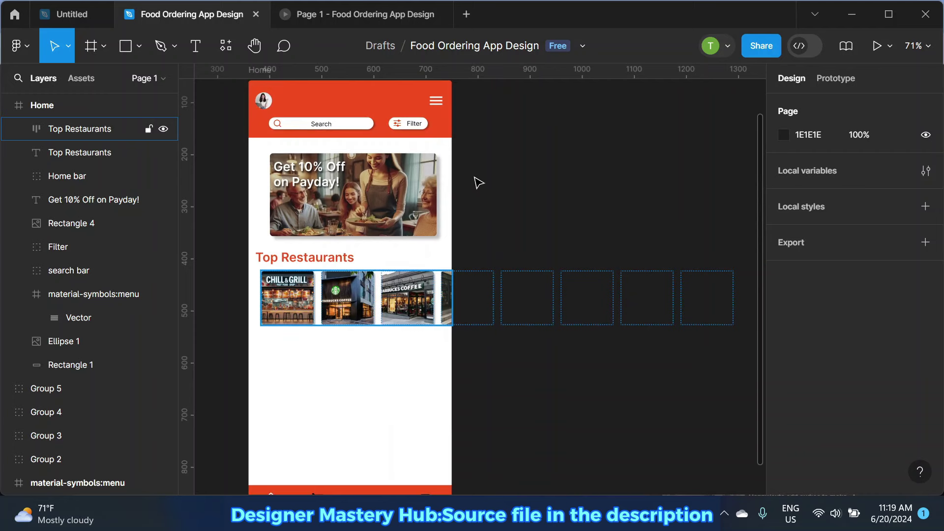
left_click(297, 263)
key("ctrl+d")
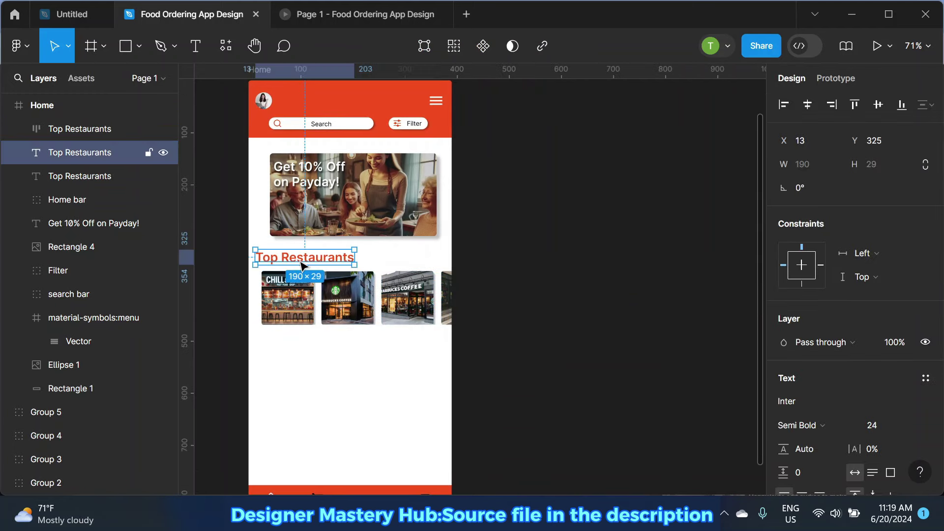
scroll(301, 266, "up", 2)
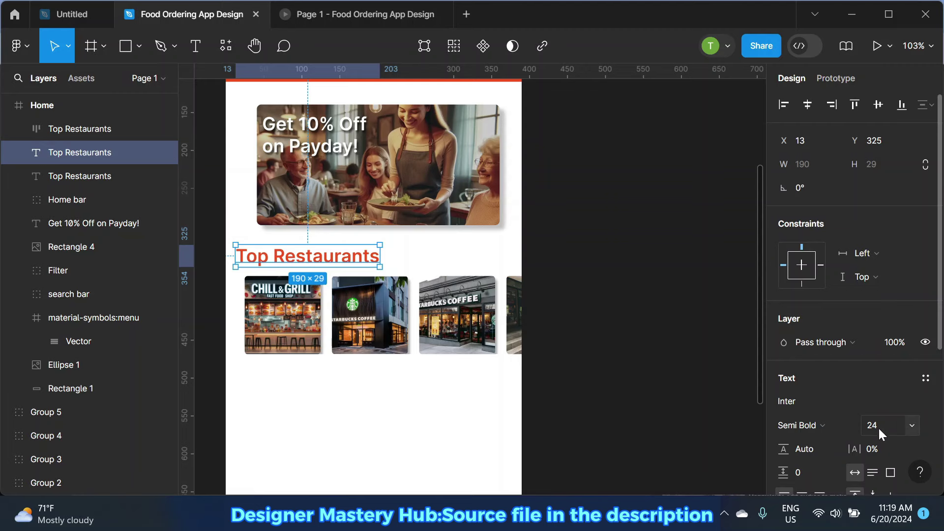
left_click(913, 426)
left_click(892, 214)
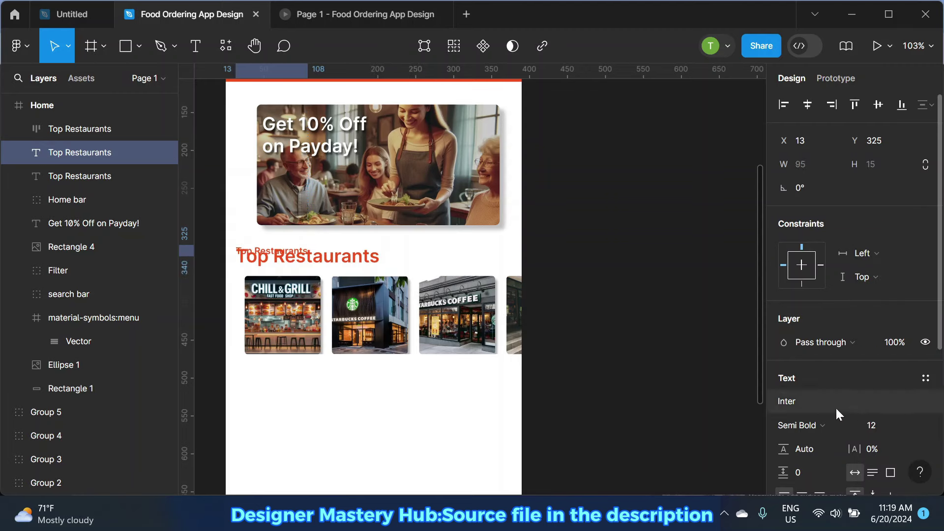
left_click(845, 428)
left_click(812, 185)
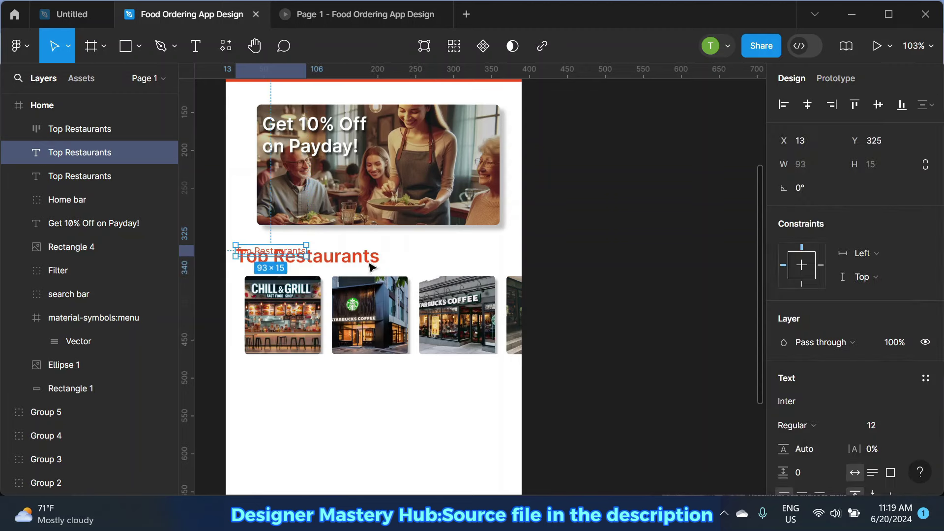
Step: Move the small copy beside the heading, aligned with it, and retype it as 'View all'
left_click_drag(284, 255, 492, 266)
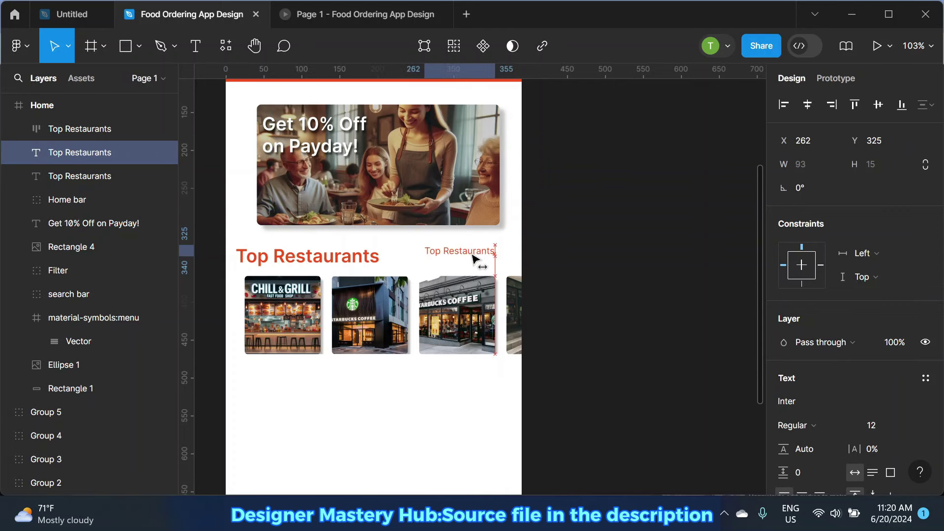
scroll(508, 249, "down", 2)
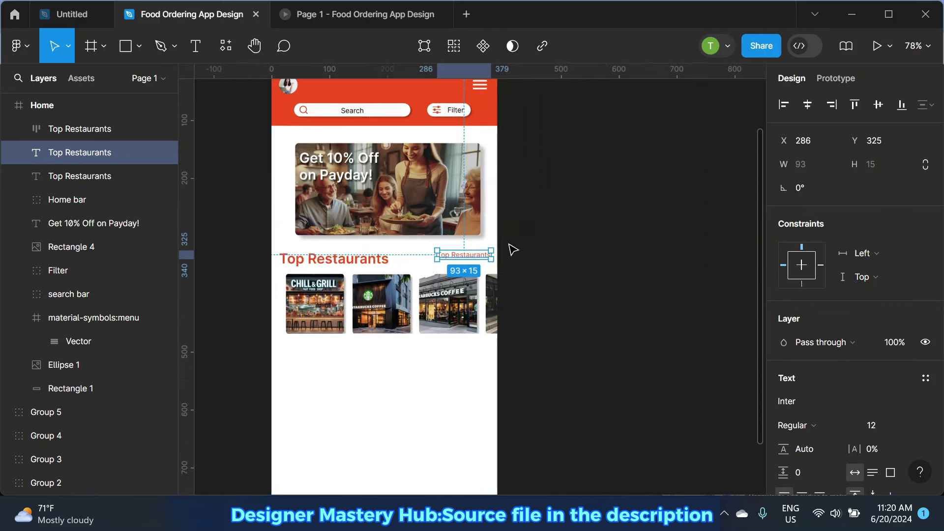
scroll(508, 249, "up", 4)
scroll(492, 295, "up", 3)
left_click_drag(468, 395, 467, 404)
type("View all")
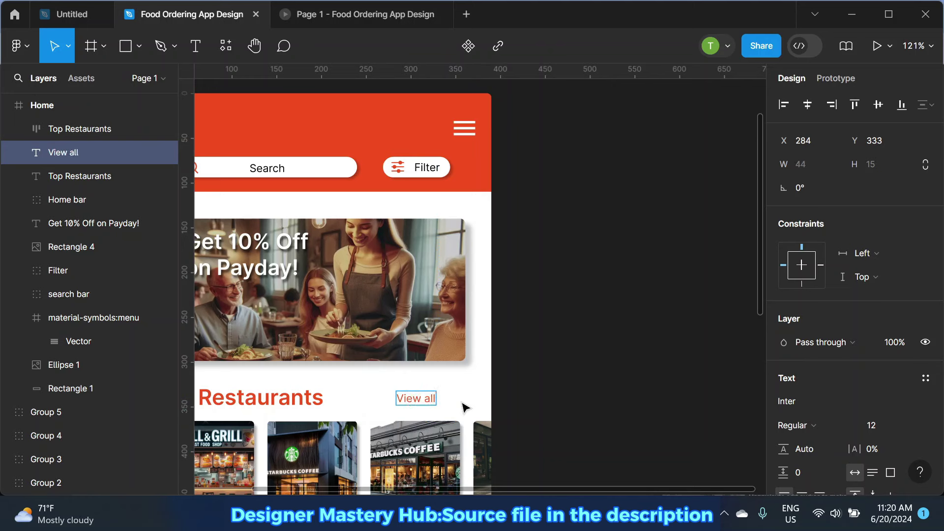
key("Escape")
Step: Change the View all text fill to grey #6B6B6B
scroll(812, 433, "down", 3)
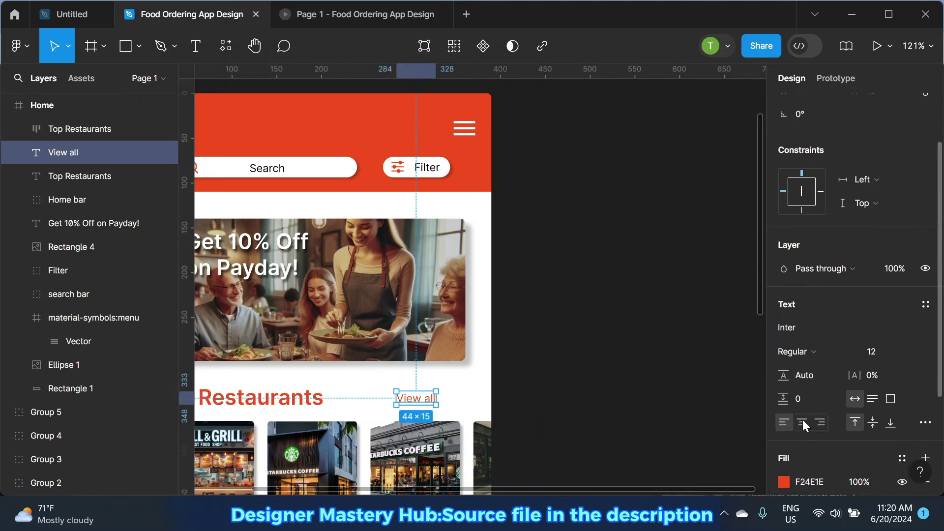
left_click(783, 482)
left_click(697, 424)
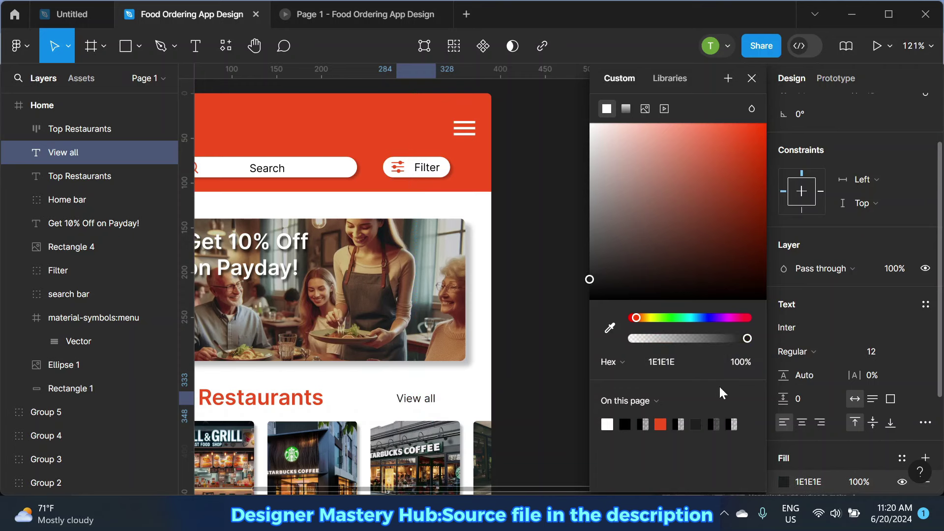
left_click_drag(607, 230, 586, 231)
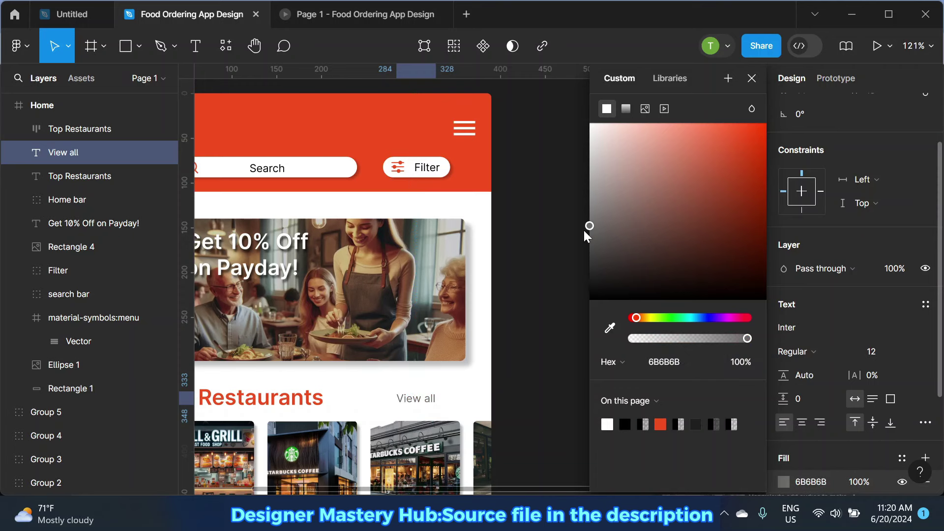
left_click(544, 333)
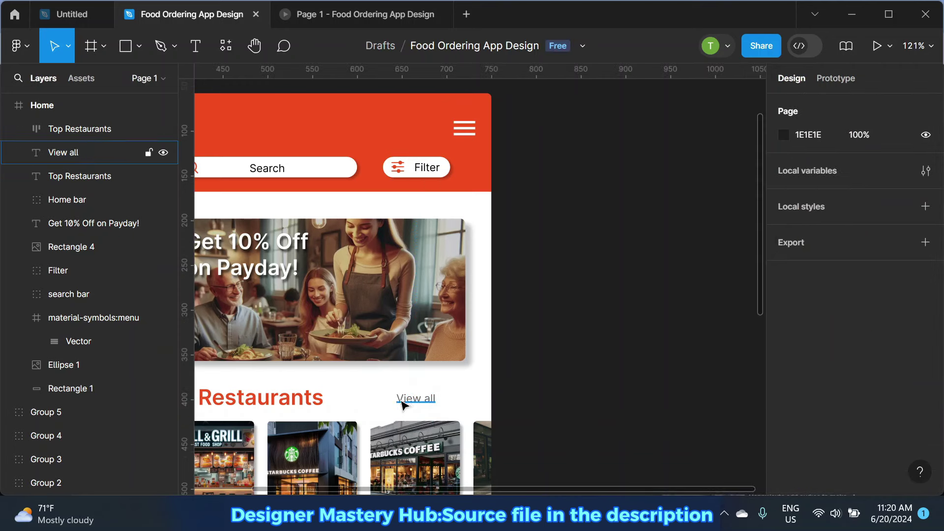
left_click(74, 153)
Step: Make View all Medium weight and move it to the screen's right edge
left_click(811, 424)
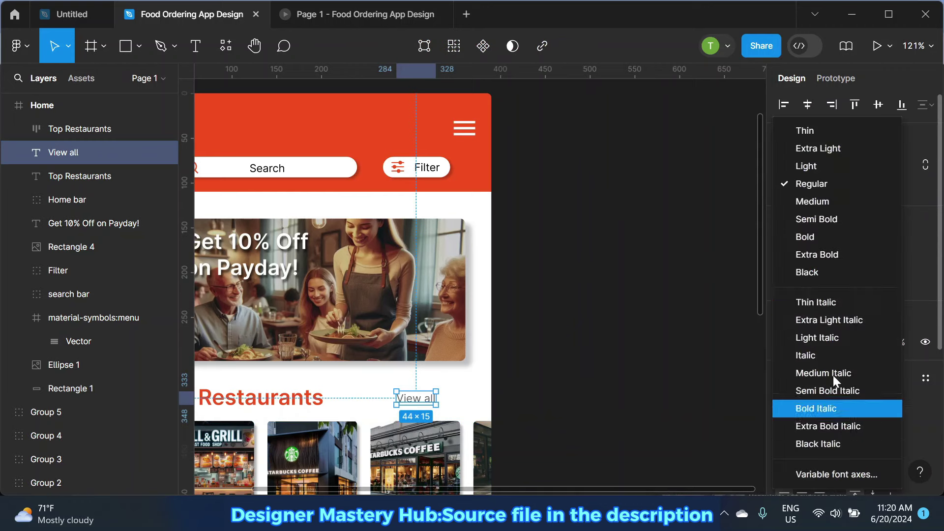
left_click(827, 197)
left_click(434, 411)
left_click_drag(426, 406, 463, 407)
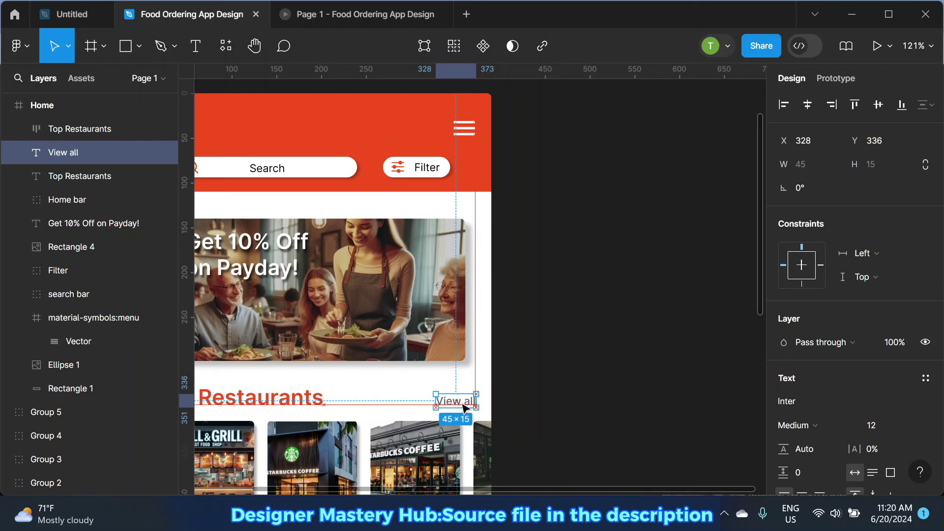
left_click(569, 352)
scroll(569, 352, "down", 5)
scroll(311, 314, "down", 1)
Step: Duplicate the Top Restaurants heading and View all label and place the copies below the restaurant images
scroll(311, 313, "down", 3)
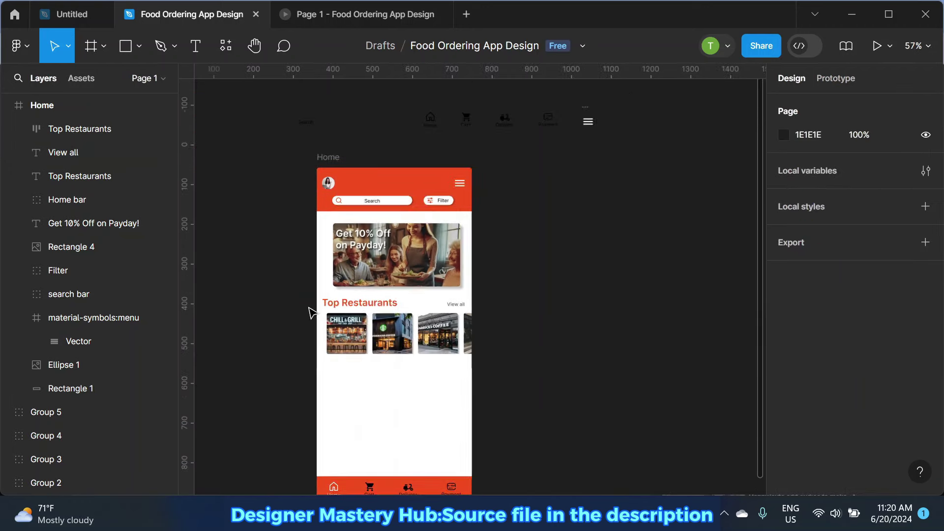
left_click(344, 302)
left_click(458, 305, "shift")
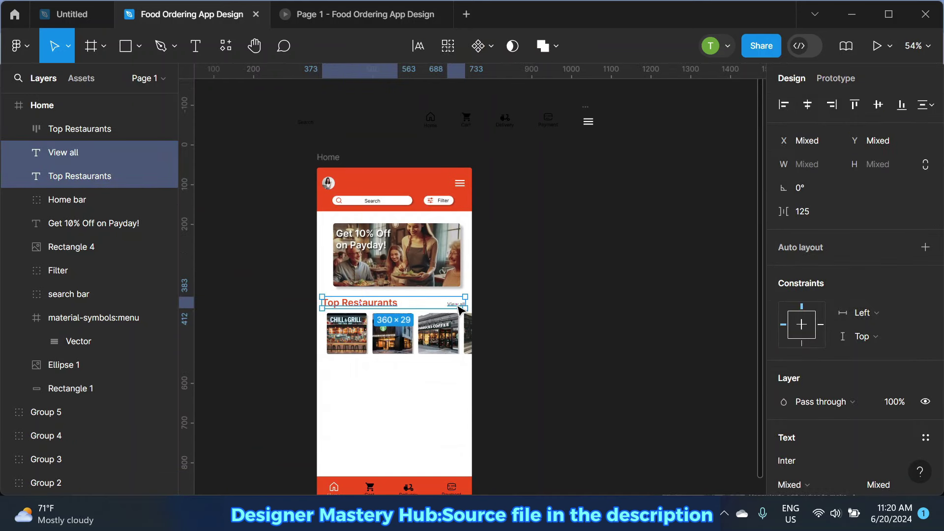
key("ctrl+d")
scroll(460, 309, "up", 3)
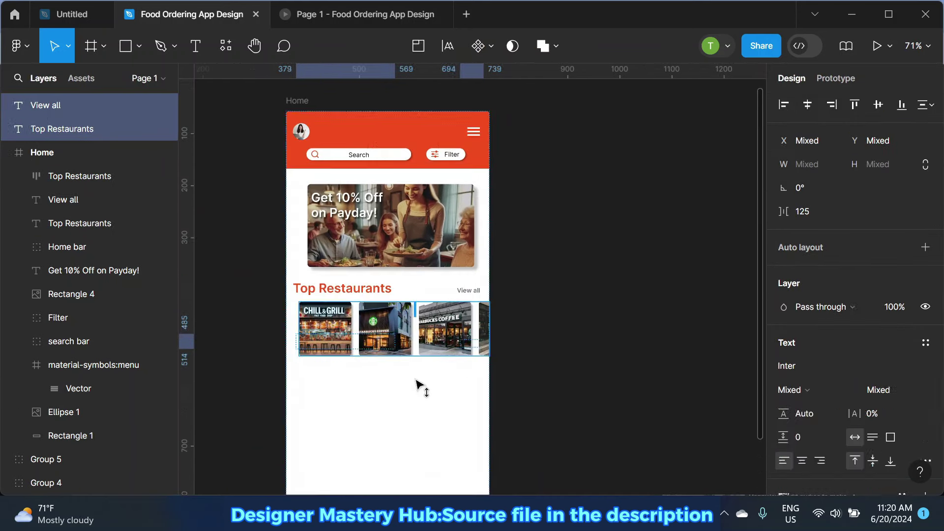
left_click_drag(418, 383, 417, 376)
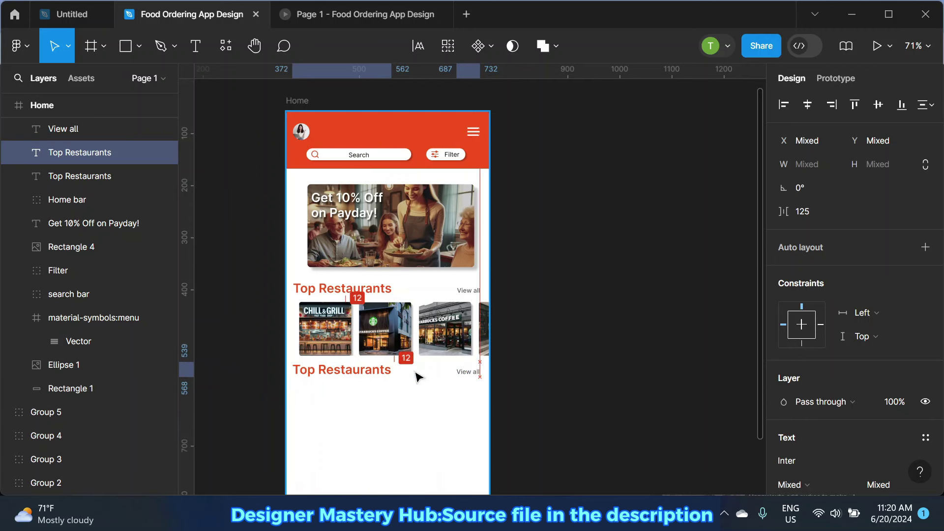
left_click(544, 344)
Step: Retype the copied heading as 'Popular Dishes' and preview the design as a prototype
left_click(350, 373)
type("Popula")
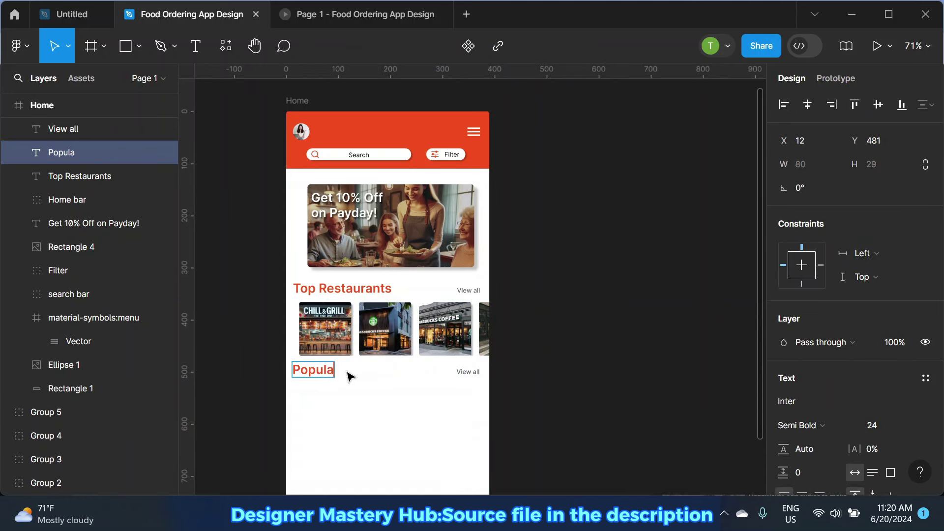
type("r Dishes")
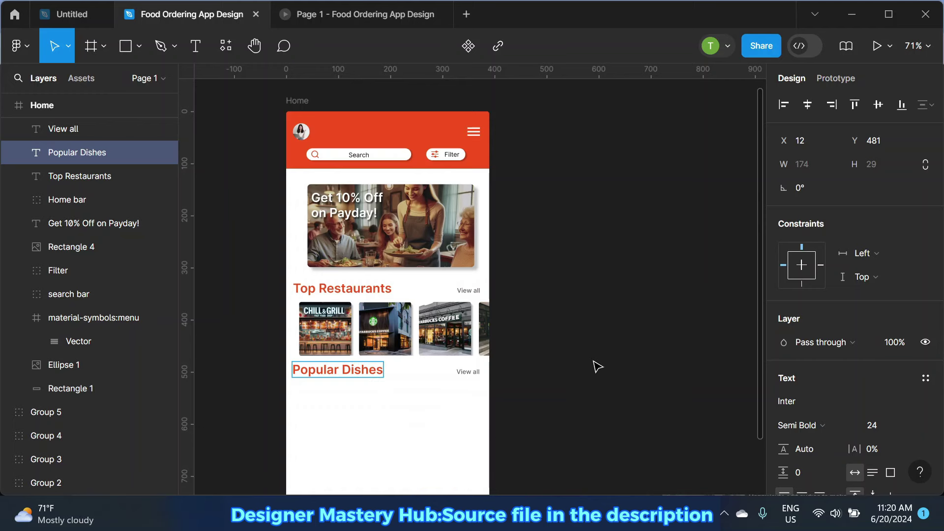
left_click(598, 367)
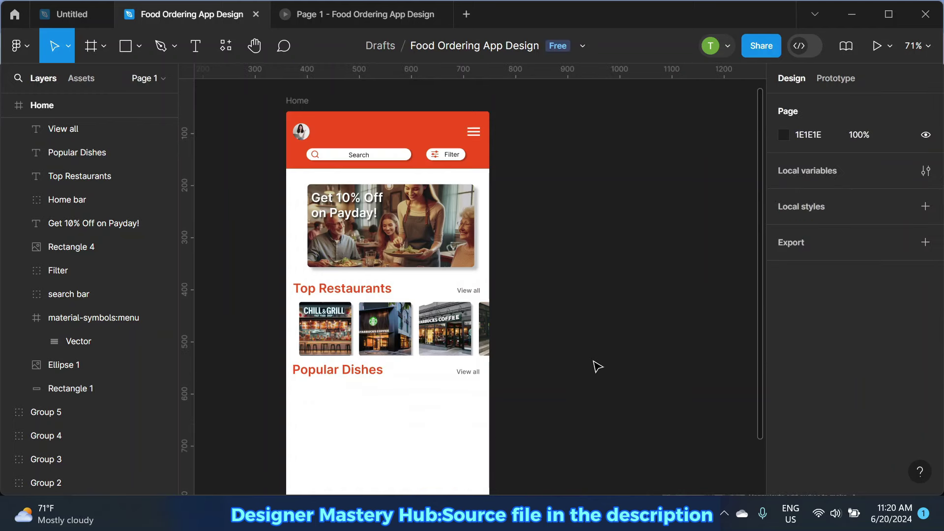
key("ctrl+alt+Return")
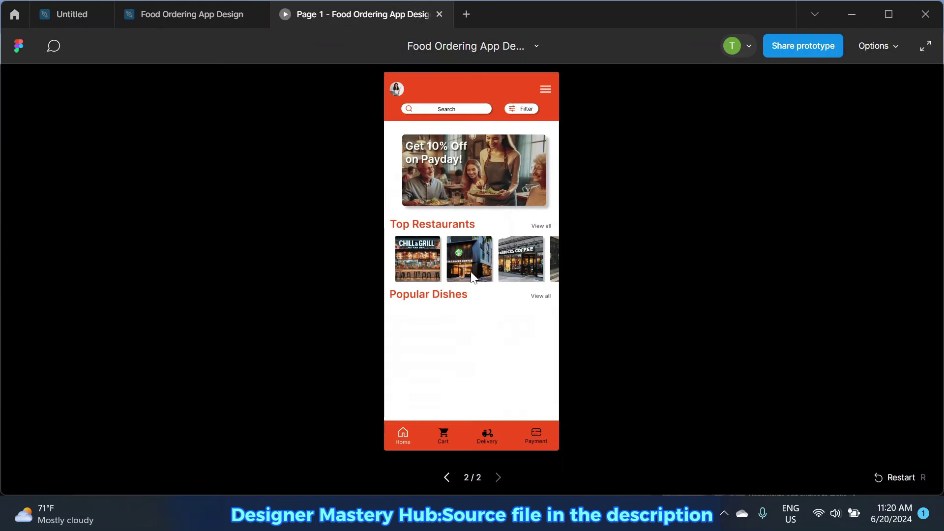
Step: Back in the design file, draw a rectangle under the Popular Dishes heading
left_click(204, 19)
scroll(491, 388, "up", 2, "ctrl")
scroll(610, 321, "down", 1)
scroll(448, 300, "down", 2)
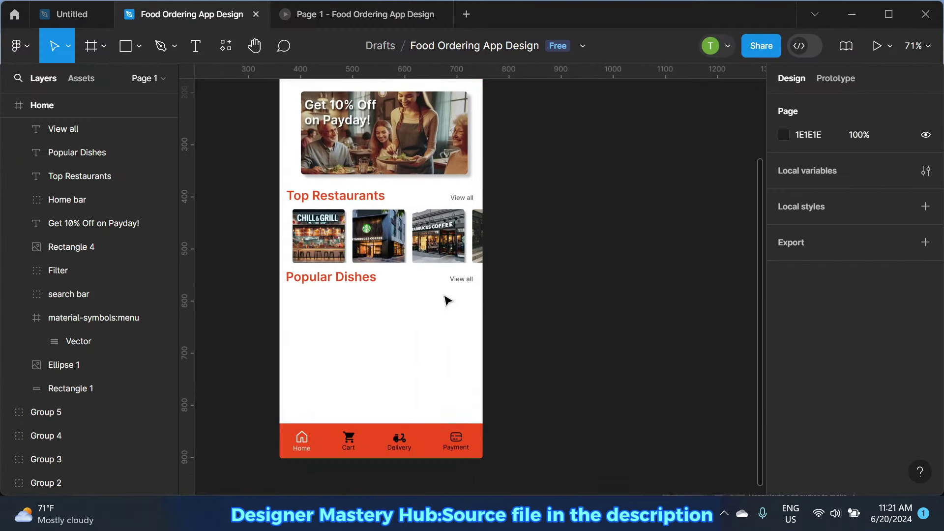
left_click(453, 236)
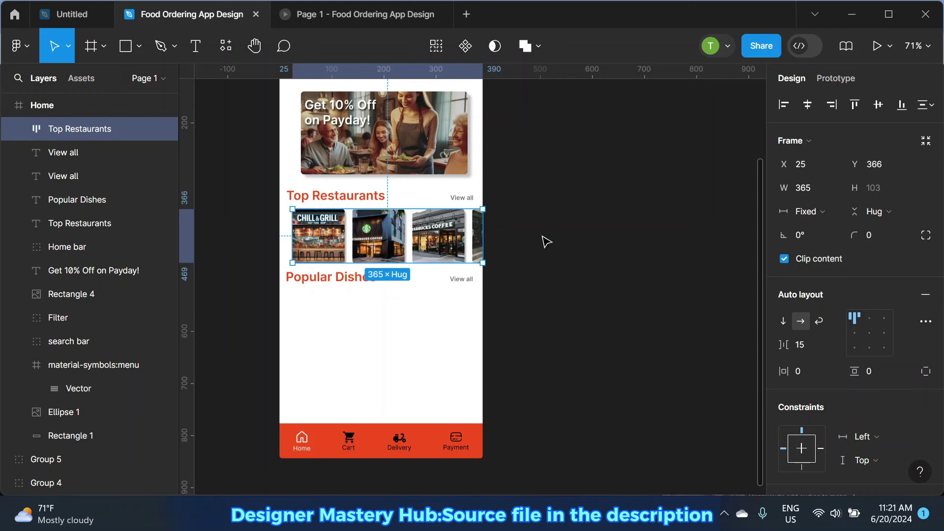
left_click(497, 293)
scroll(400, 331, "up", 1, "ctrl")
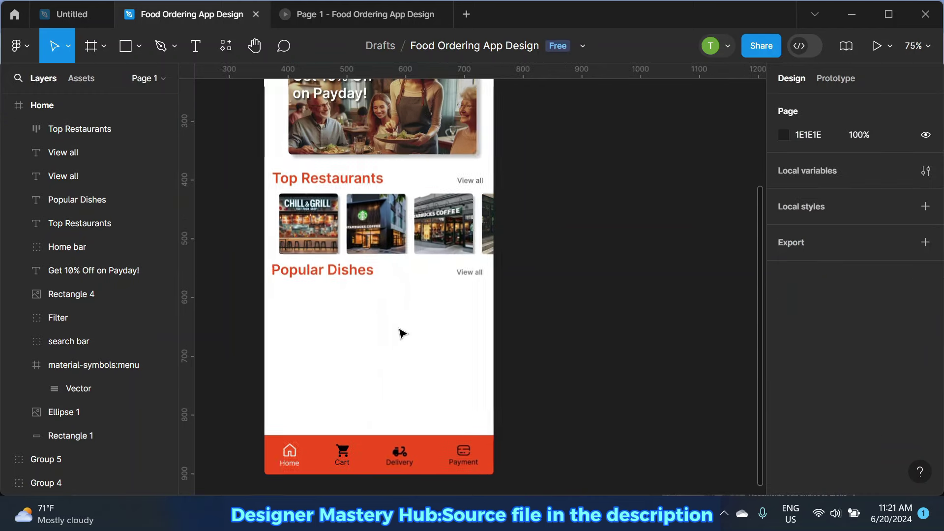
left_click(126, 45)
scroll(355, 248, "up", 1, "ctrl")
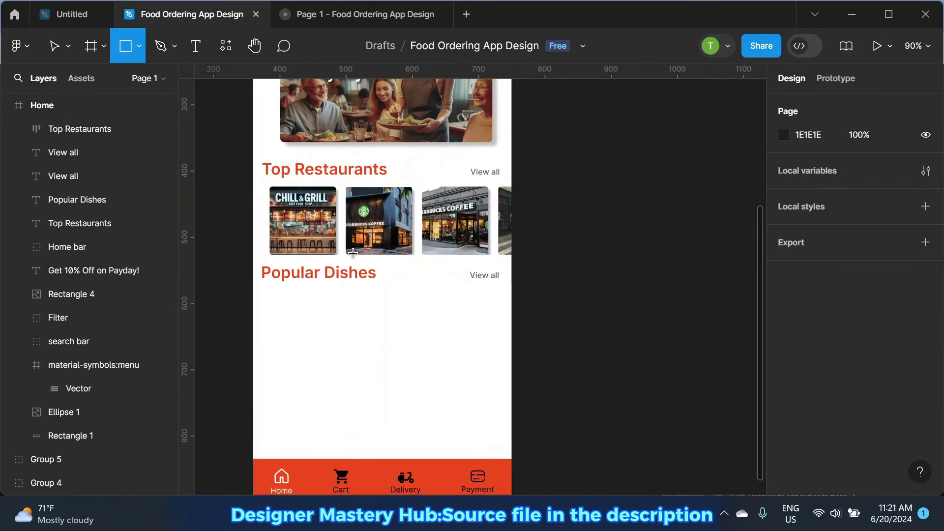
left_click_drag(270, 291, 334, 353)
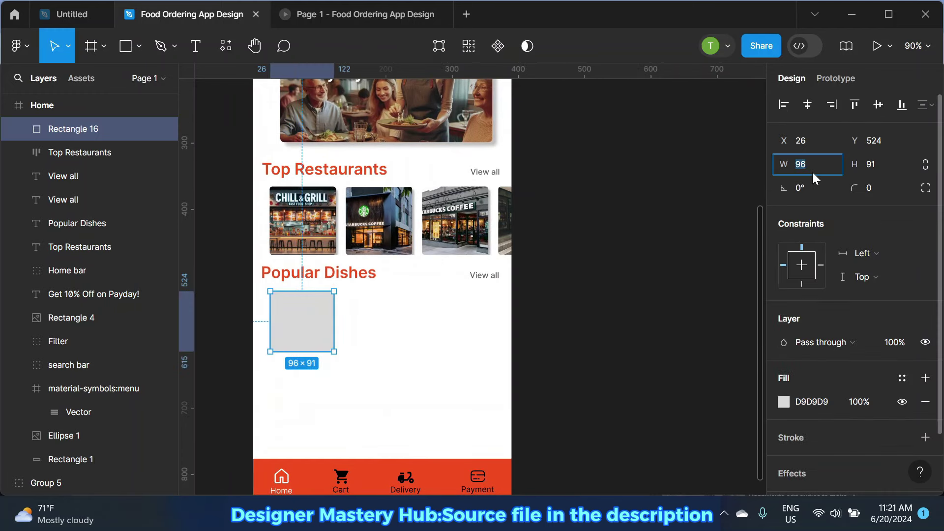
Step: Size the rectangle to 100×132 and fill it red #F24E1E
type("00")
key("Return")
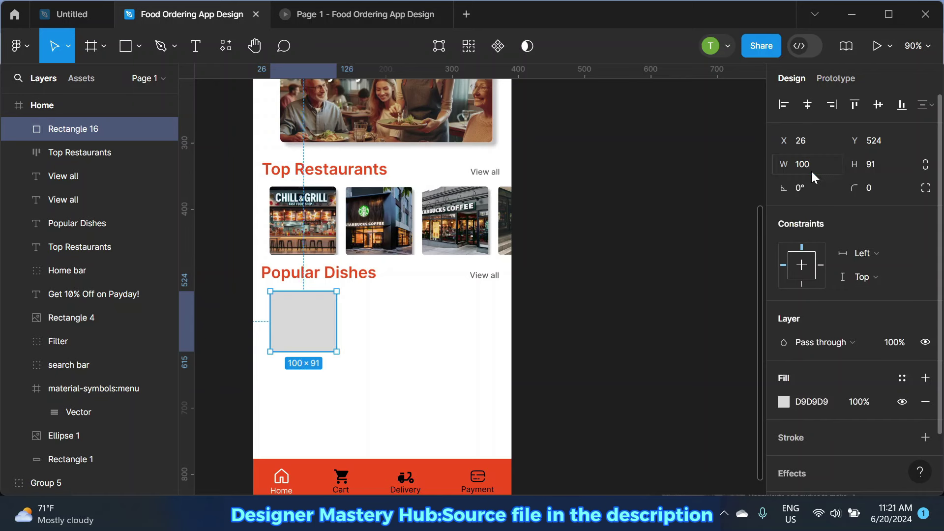
left_click(875, 165)
type("132")
key("Return")
left_click(784, 403)
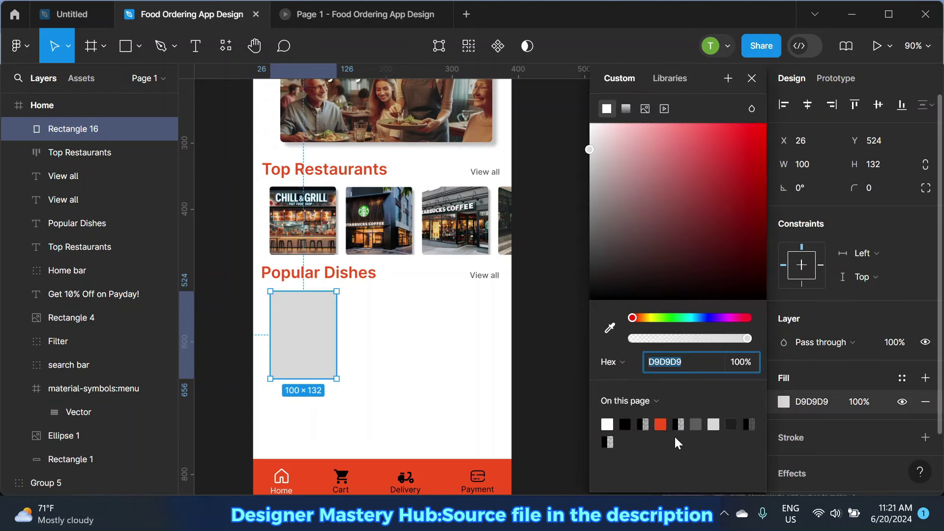
left_click(660, 424)
left_click(752, 78)
left_click(594, 406)
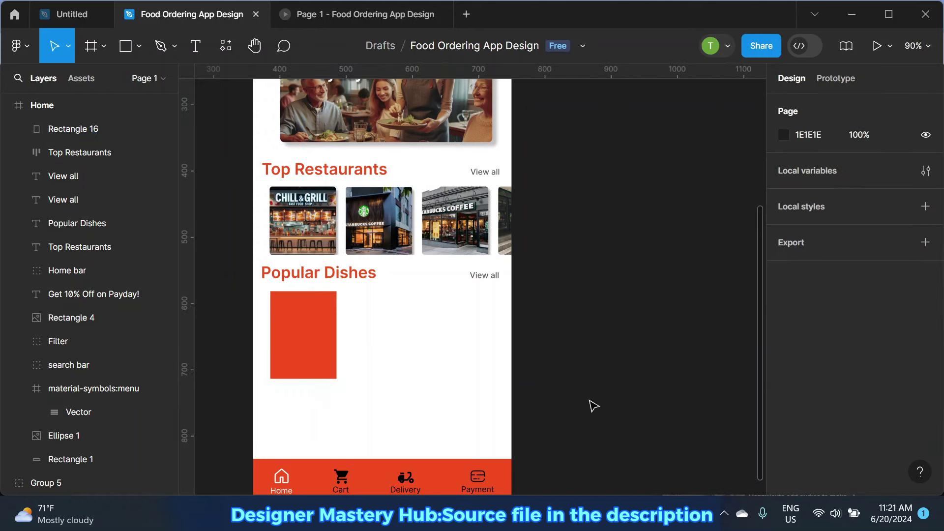
Step: Give the red card a corner radius of 4
left_click(314, 331)
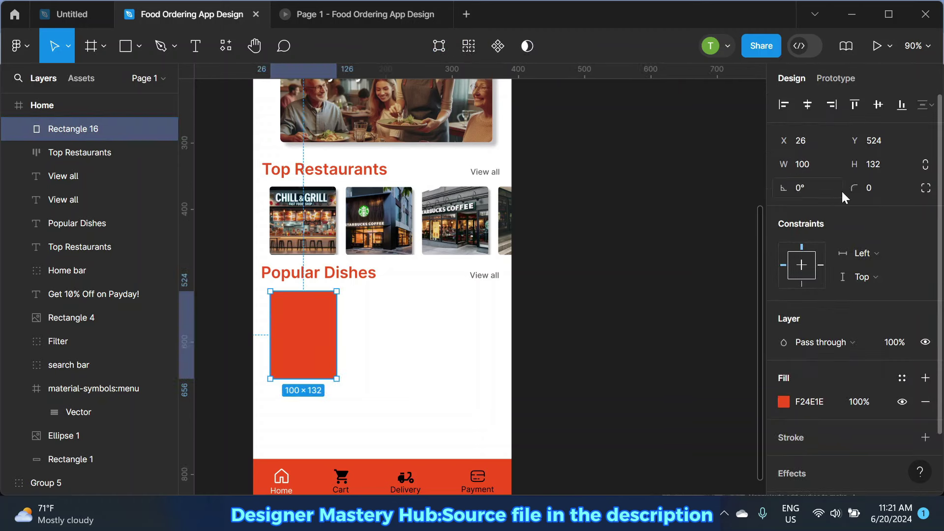
left_click(843, 197)
type("4")
key("Return")
left_click(599, 297)
scroll(357, 337, "up", 2)
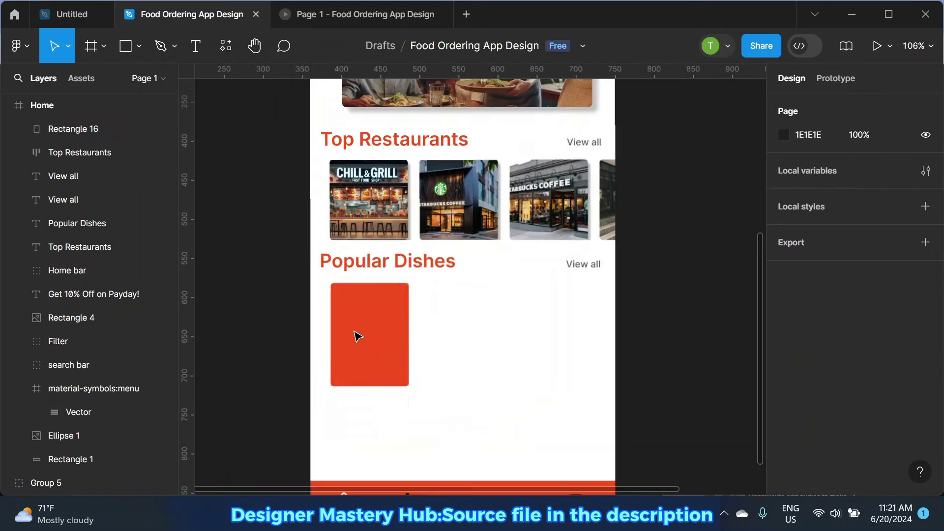
Step: Duplicate the red card and resize the copy to 78×69 near the card's top
left_click(363, 340)
key("ctrl+d")
scroll(366, 342, "up", 3)
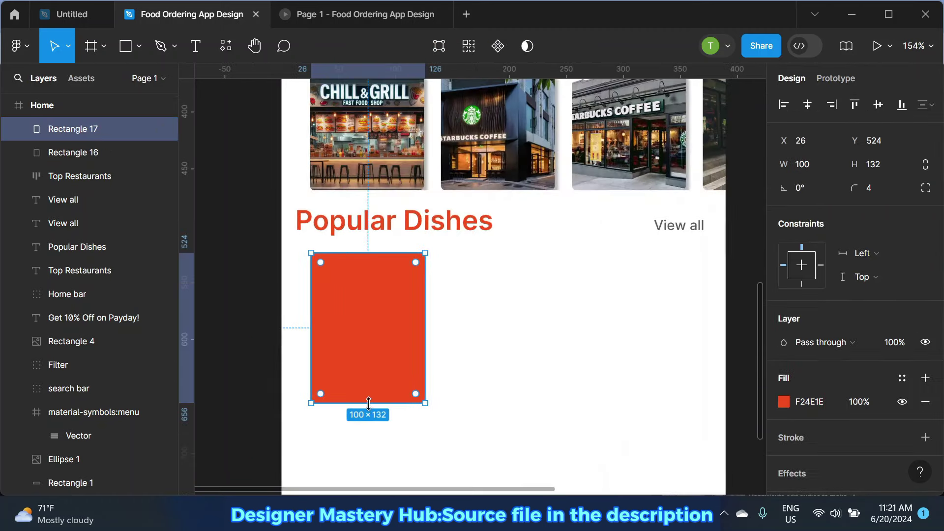
left_click_drag(364, 403, 364, 332)
left_click_drag(311, 305, 324, 304)
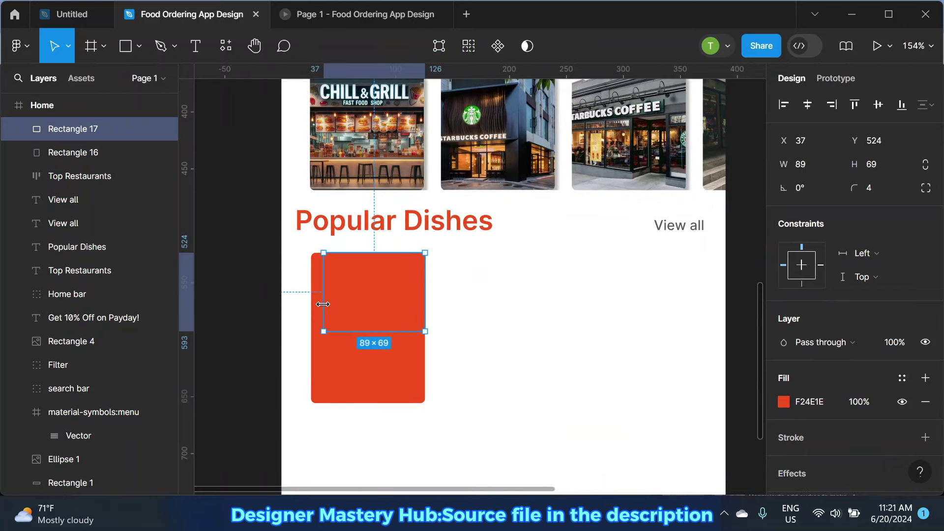
left_click_drag(419, 290, 389, 310)
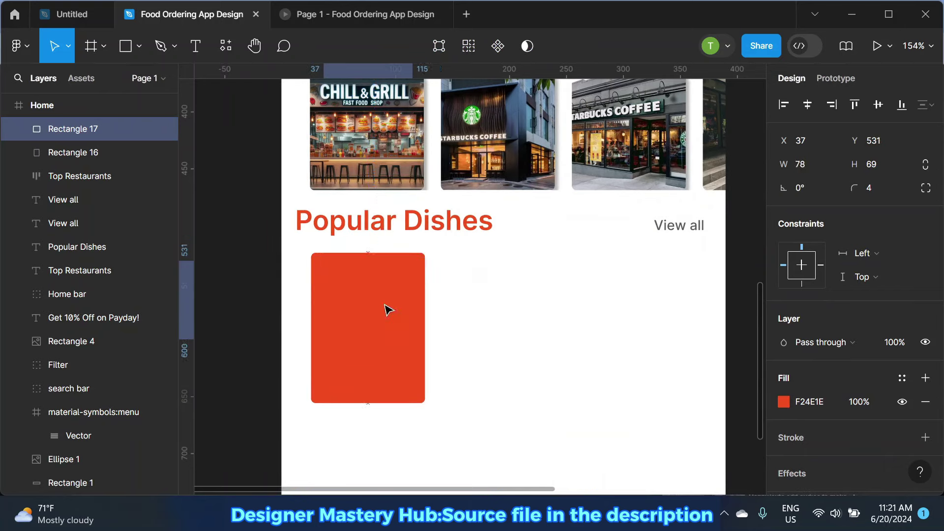
left_click(783, 402)
Step: Fill the smaller rectangle with the ramen photo as an image fill
left_click(783, 402)
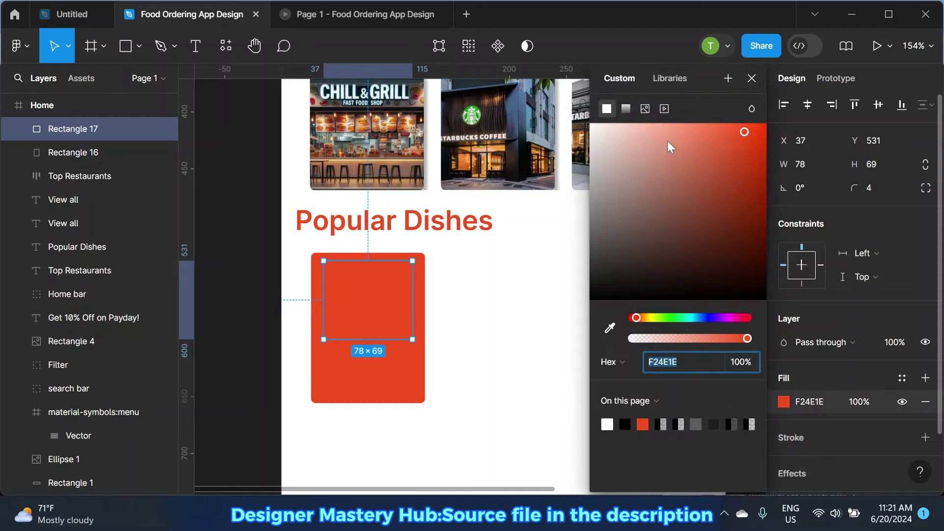
left_click(645, 108)
left_click(676, 212)
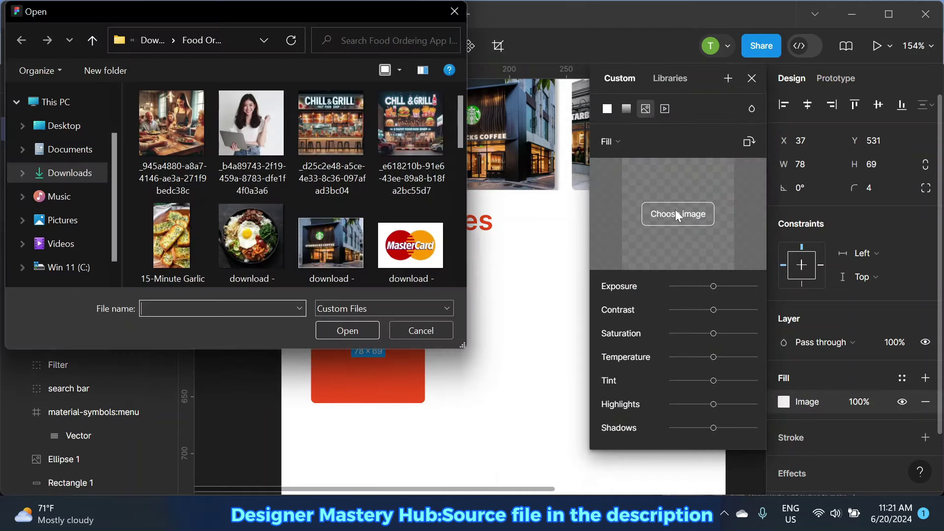
scroll(313, 186, "down", 2)
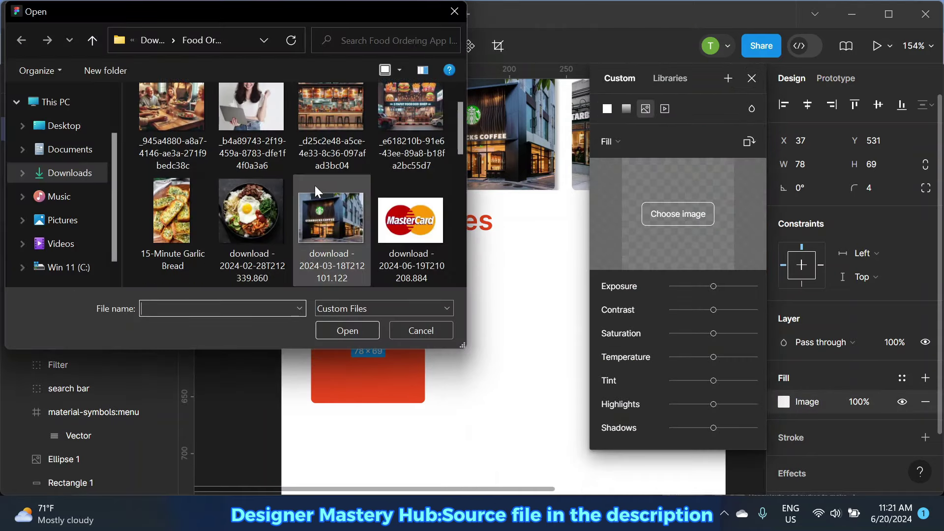
scroll(316, 178, "down", 3)
scroll(339, 200, "down", 3)
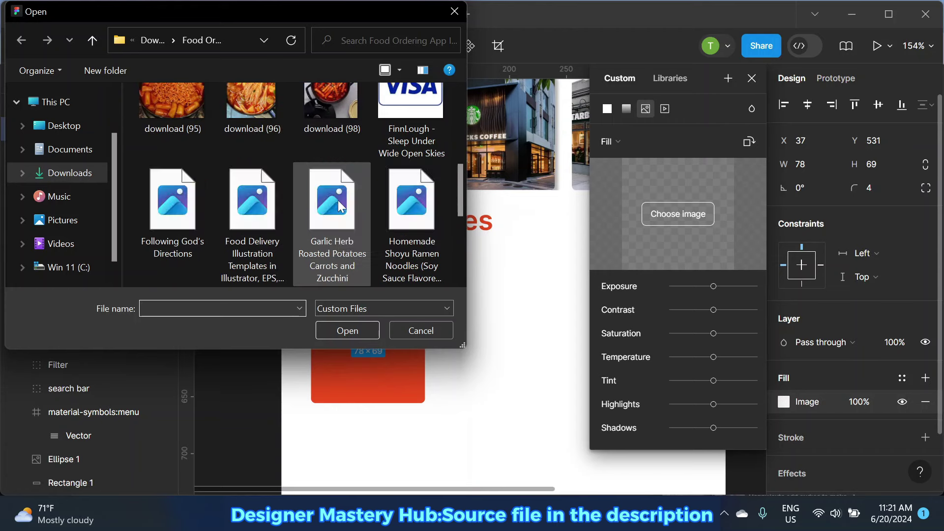
scroll(338, 199, "up", 1)
left_click(421, 246)
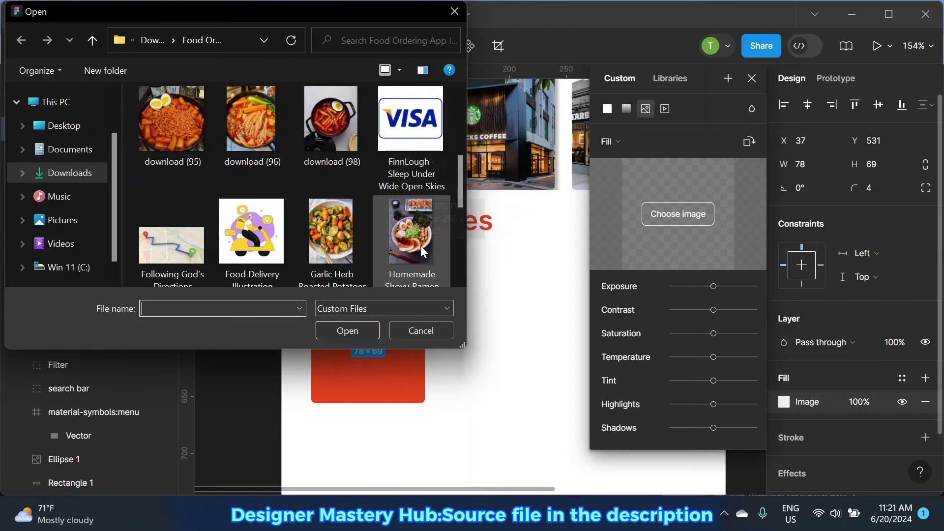
left_click(349, 330)
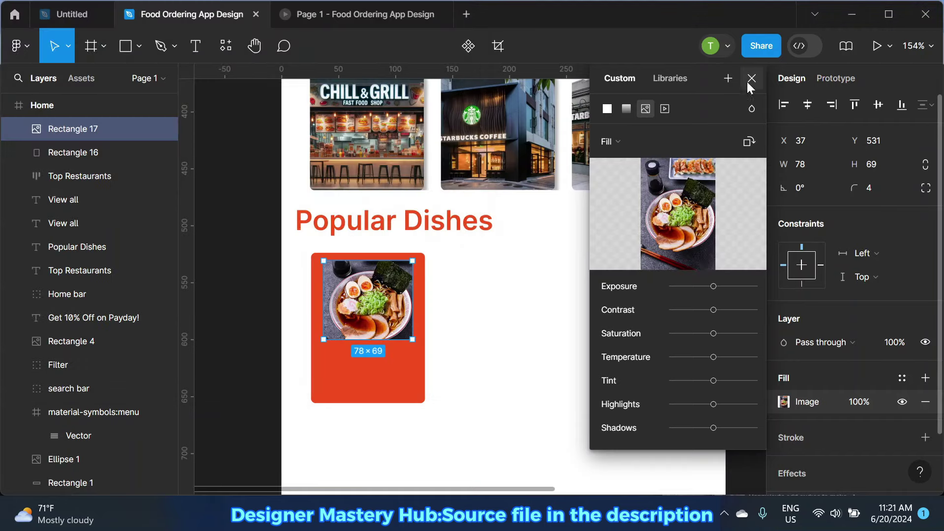
Step: Enlarge the ramen photo to about 89.3×79 and centre it on the red card
left_click_drag(373, 346, 371, 351)
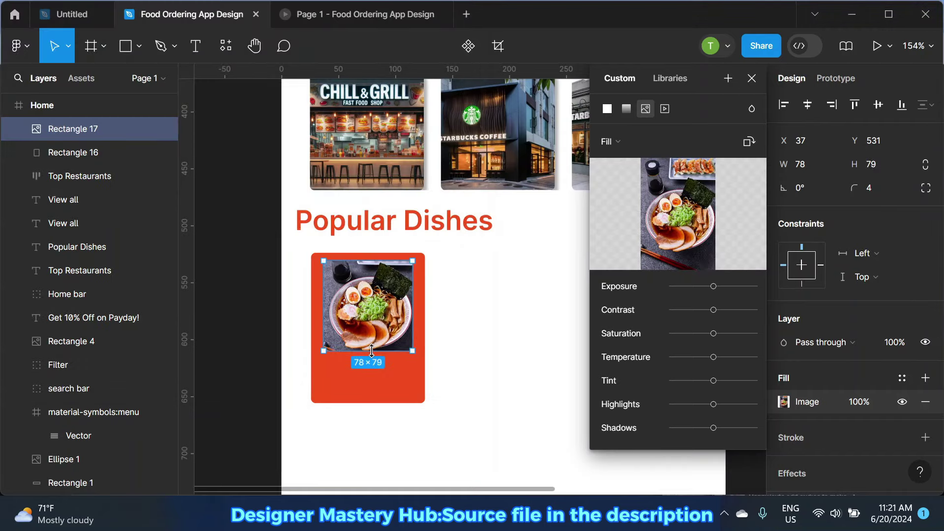
key("shift")
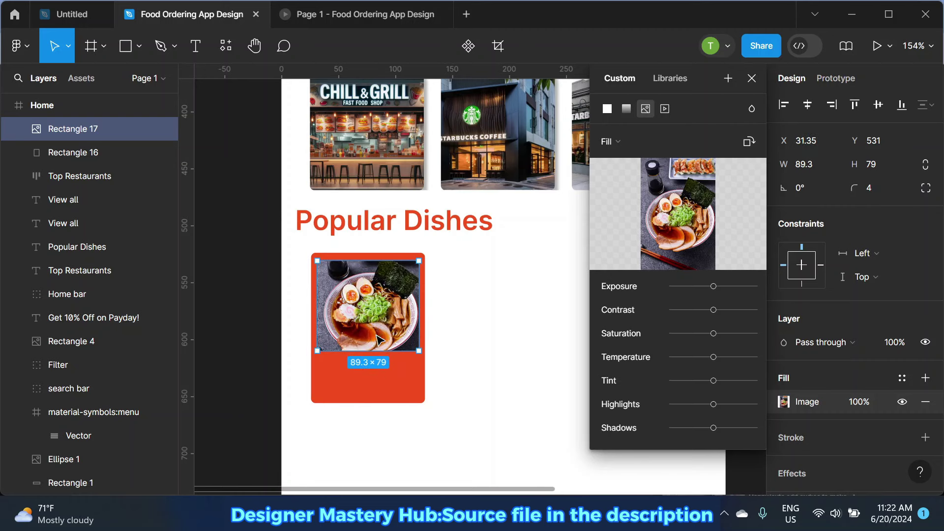
left_click_drag(379, 339, 380, 337)
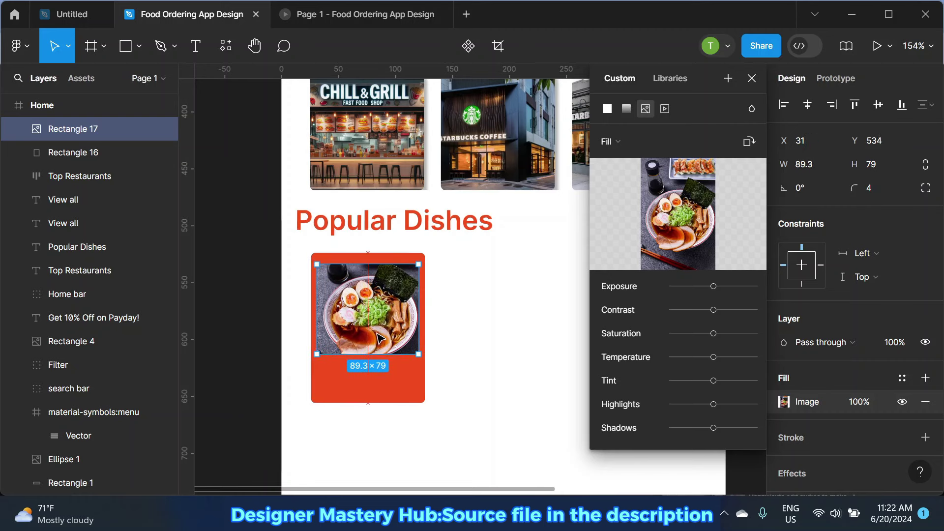
left_click(753, 77)
left_click(264, 269)
scroll(265, 271, "down", 1)
scroll(265, 270, "down", 1)
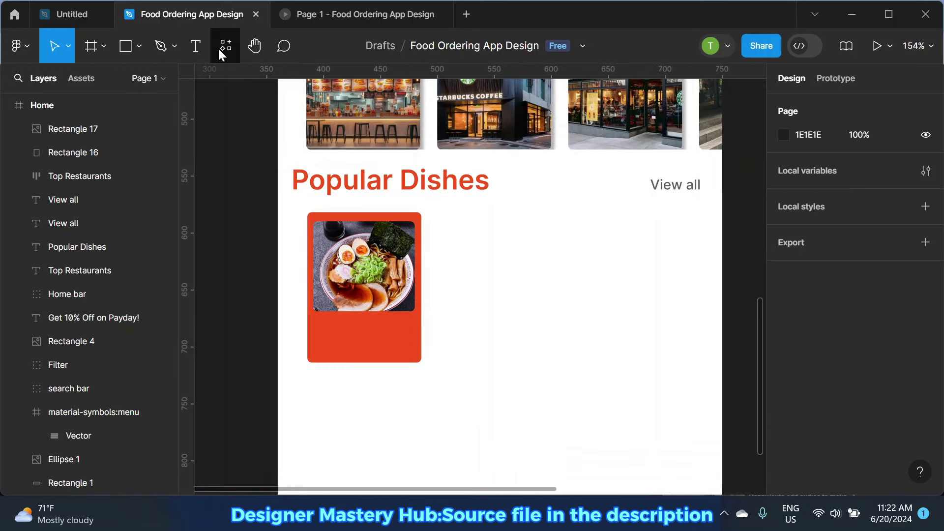
Step: Add a 'Ramen' text label at size 16 just beneath the photo
left_click(195, 46)
scroll(327, 334, "up", 1)
left_click(328, 337)
type("R")
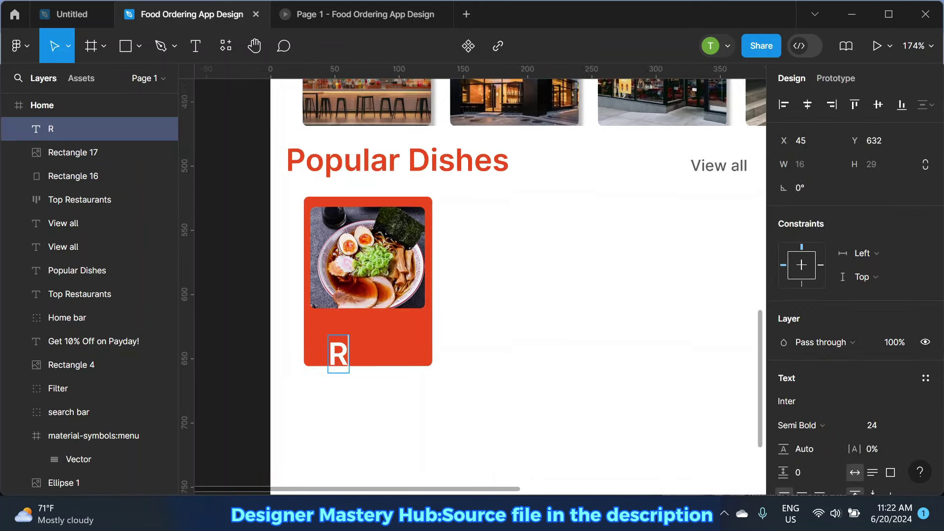
type("amen")
key("Escape")
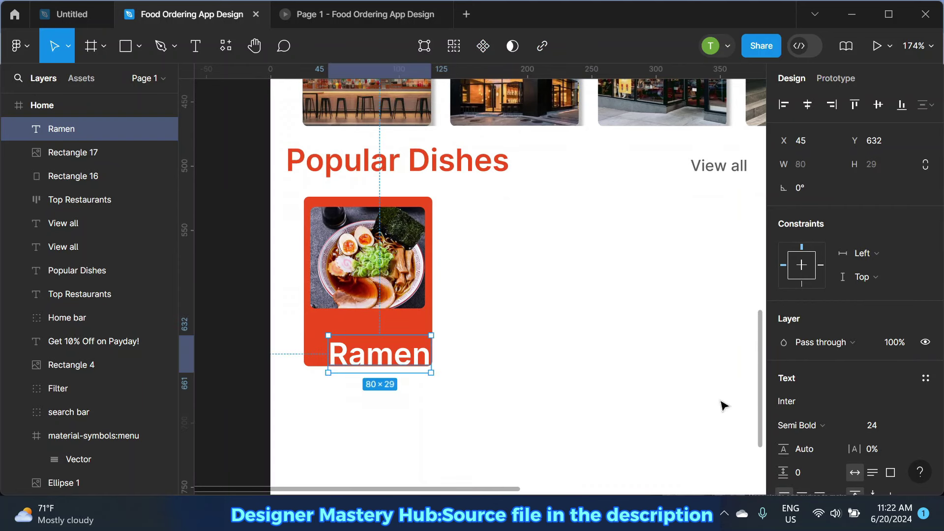
left_click(910, 425)
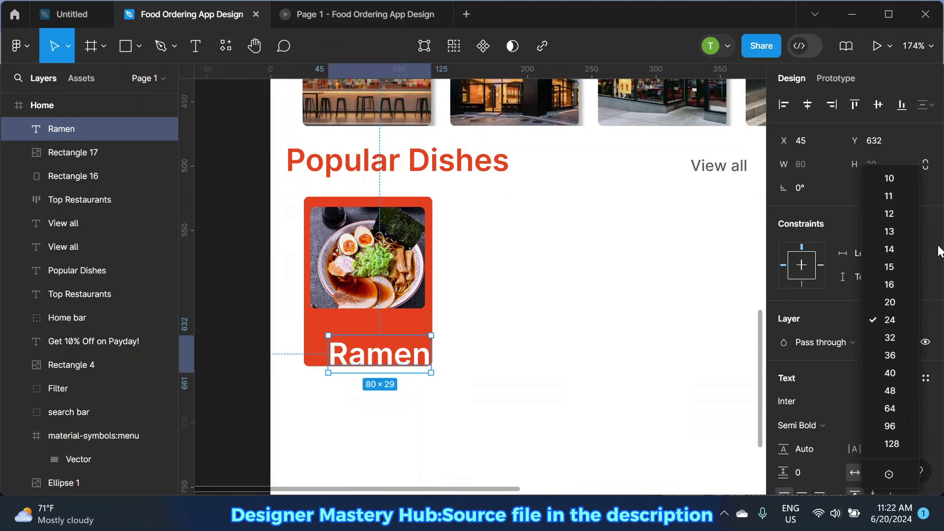
left_click(902, 283)
left_click_drag(369, 358, 375, 348)
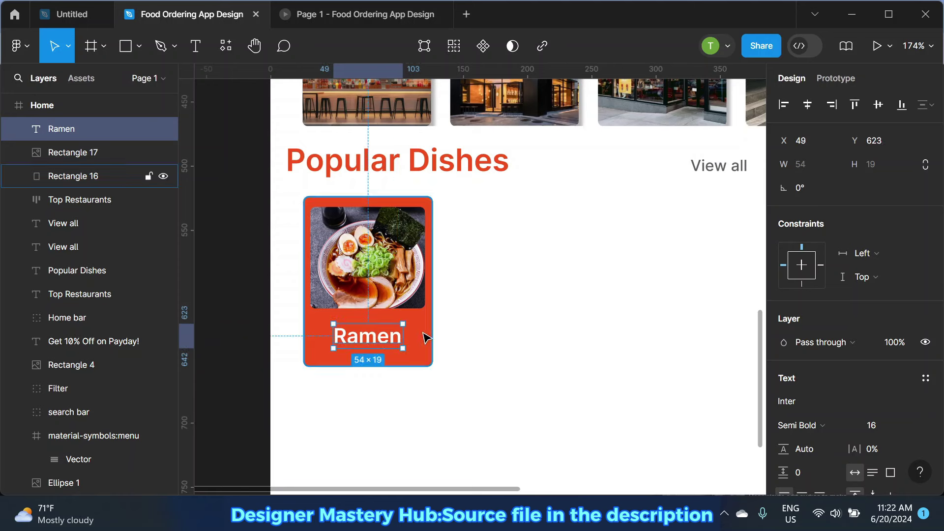
left_click(395, 284)
Step: Add a drop shadow to the ramen photo with X 2, Y 2 and blur 3
left_click(925, 405)
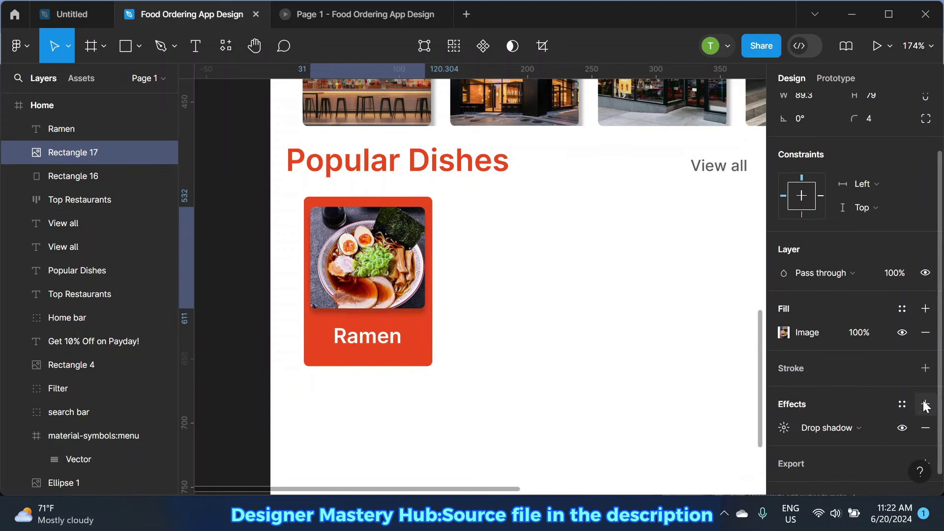
left_click(784, 427)
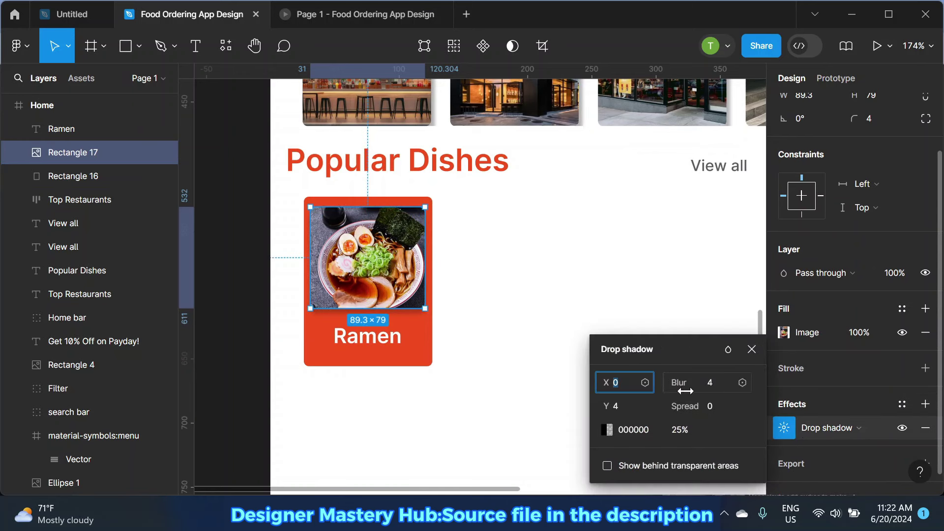
left_click_drag(685, 391, 672, 394)
left_click_drag(606, 406, 598, 406)
type("2")
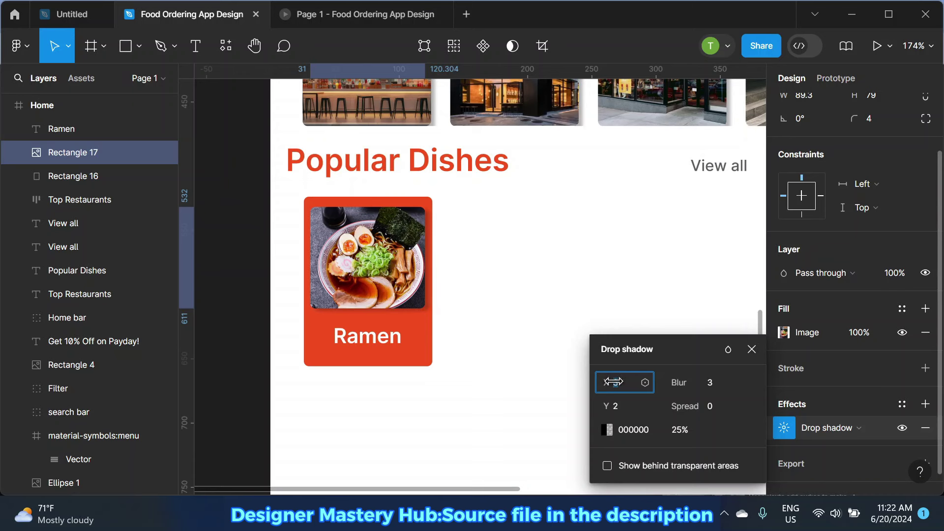
left_click(671, 430)
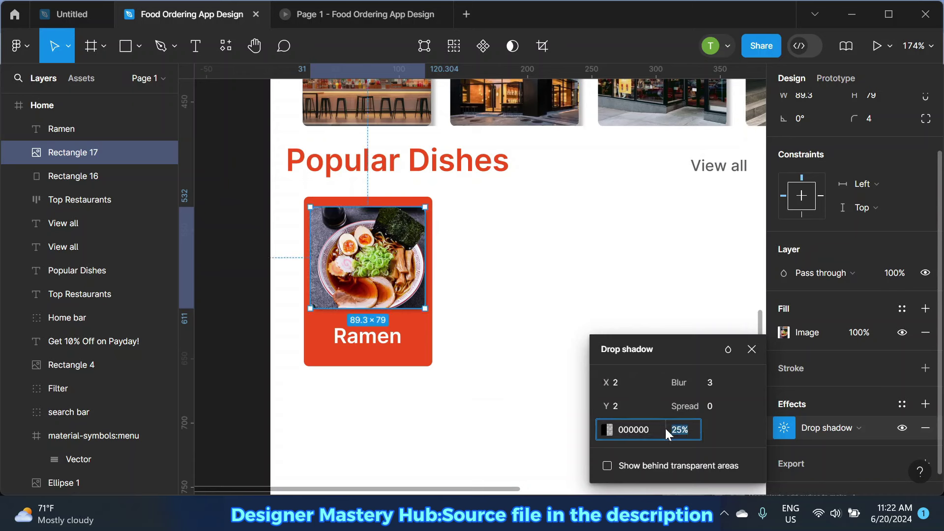
left_click_drag(665, 429, 673, 429)
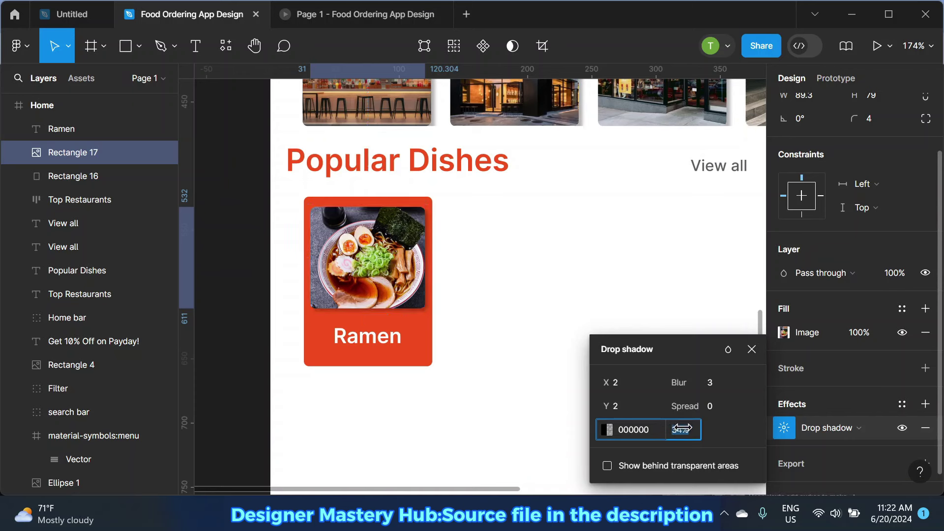
left_click(752, 349)
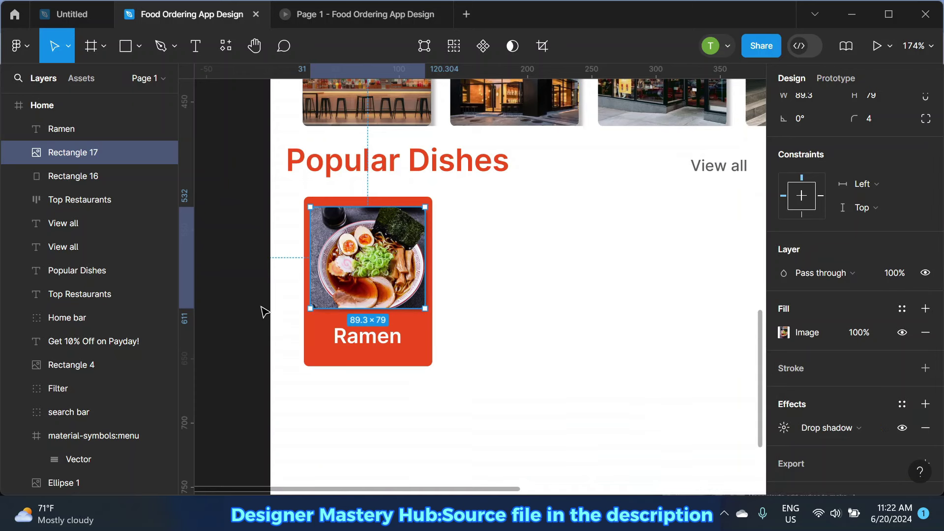
left_click(265, 311)
Step: Give the red card a drop shadow offset 3 and 4, blur 3, 28% opacity
left_click(338, 333)
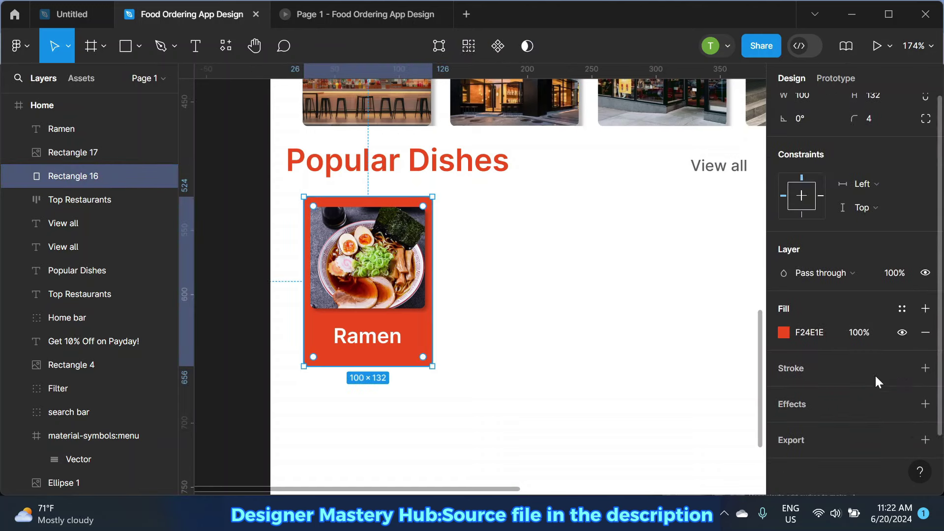
left_click(925, 404)
left_click(784, 427)
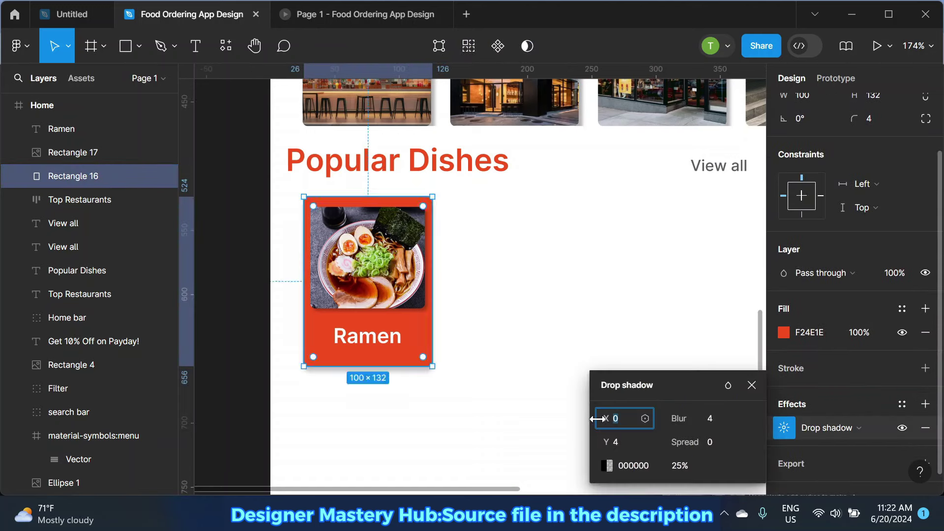
left_click_drag(597, 418, 602, 444)
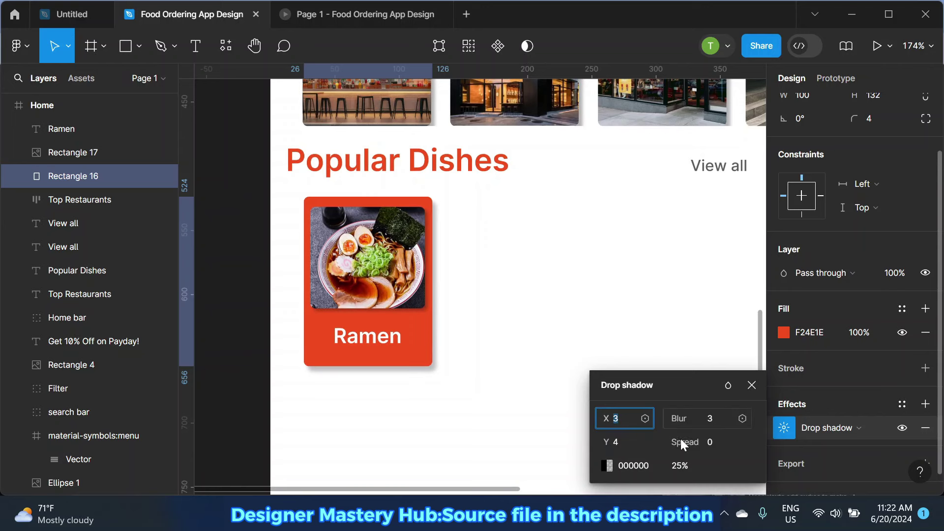
left_click_drag(665, 465, 671, 463)
left_click(751, 385)
scroll(482, 347, "down", 3)
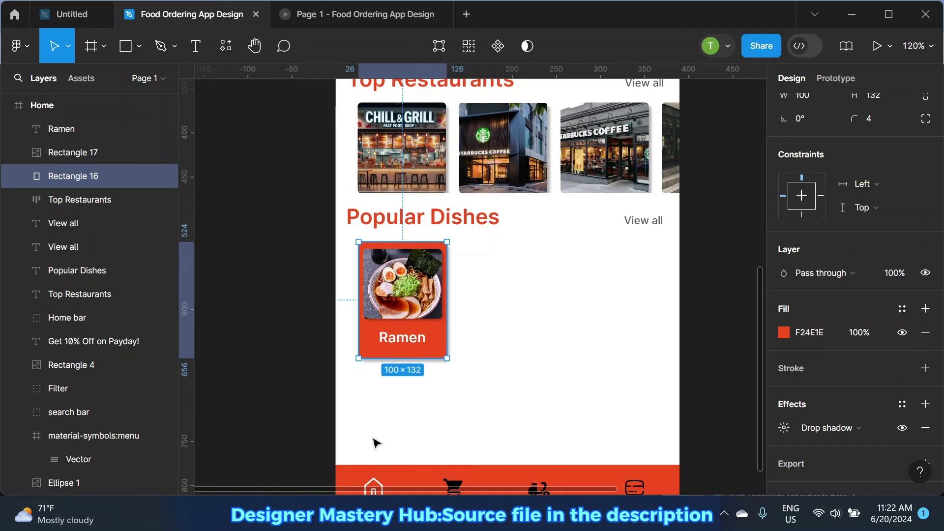
Step: Group the Ramen card's image, background and label and name the group 'Ramen'
left_click(325, 320)
left_click_drag(320, 242, 465, 381)
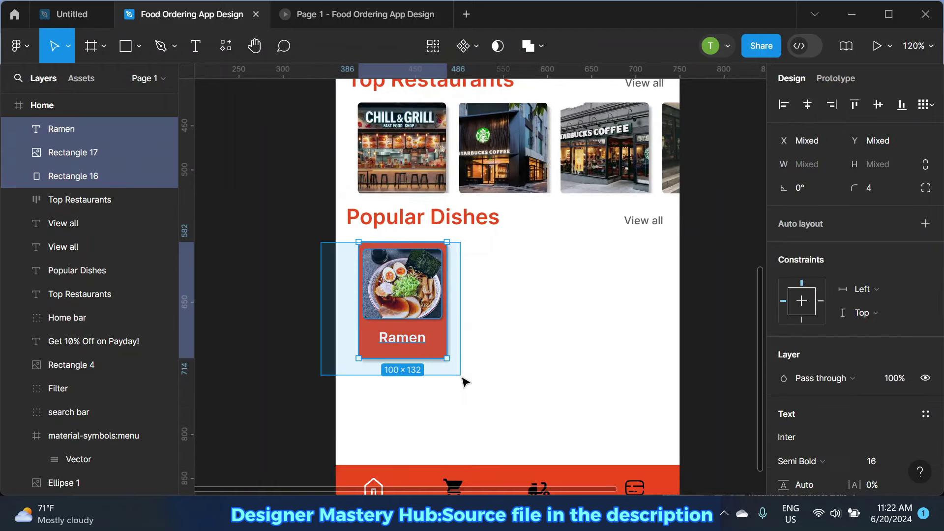
right_click(395, 295)
key("ctrl+g")
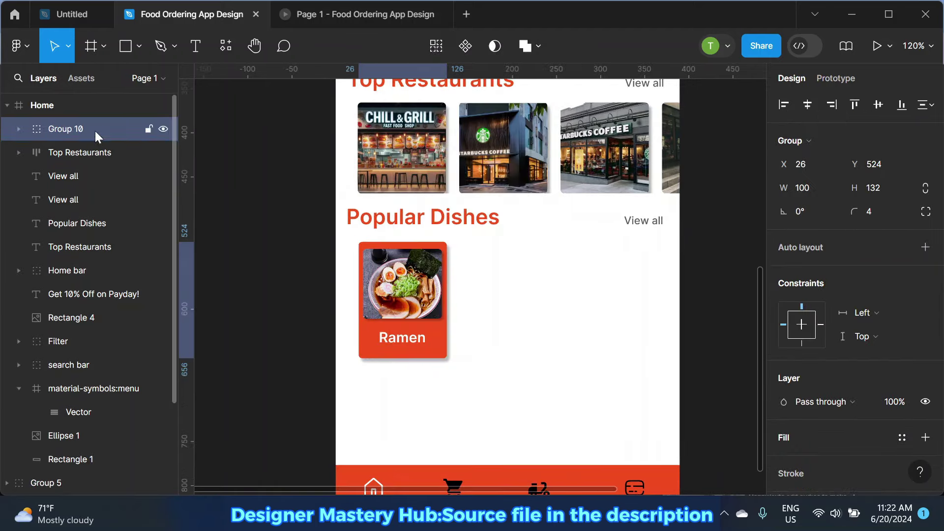
double_click(96, 131)
type("Rame")
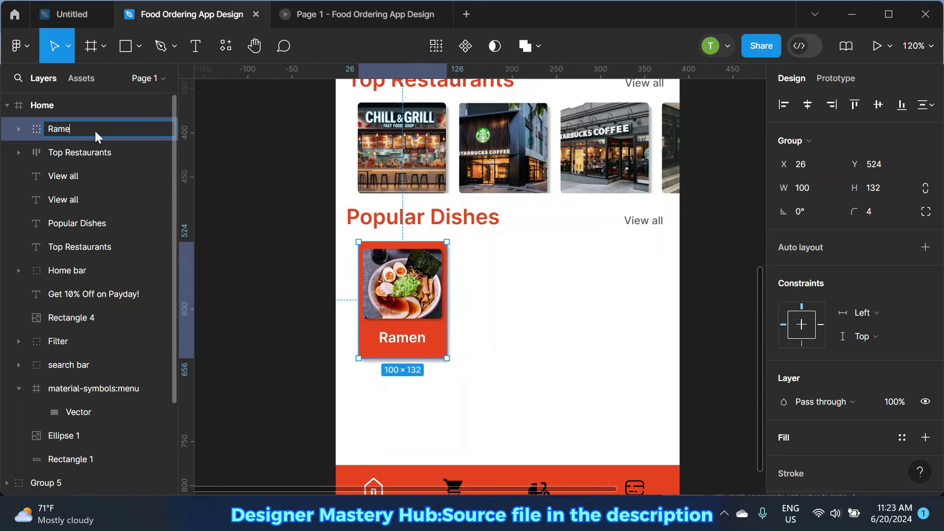
type("n")
left_click(343, 263)
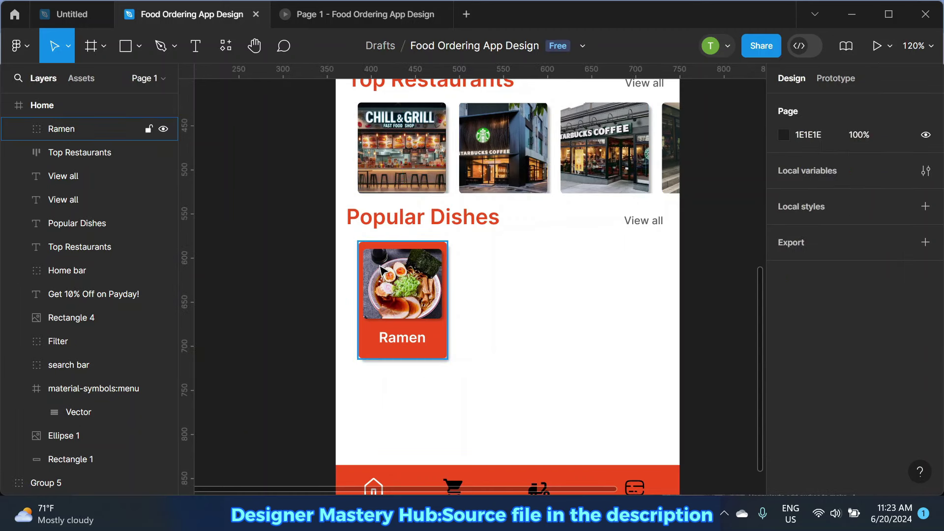
Step: Duplicate the Ramen group and place the copy beside it at X 140, Y 524
left_click(61, 129)
key("ctrl+d")
left_click(561, 283)
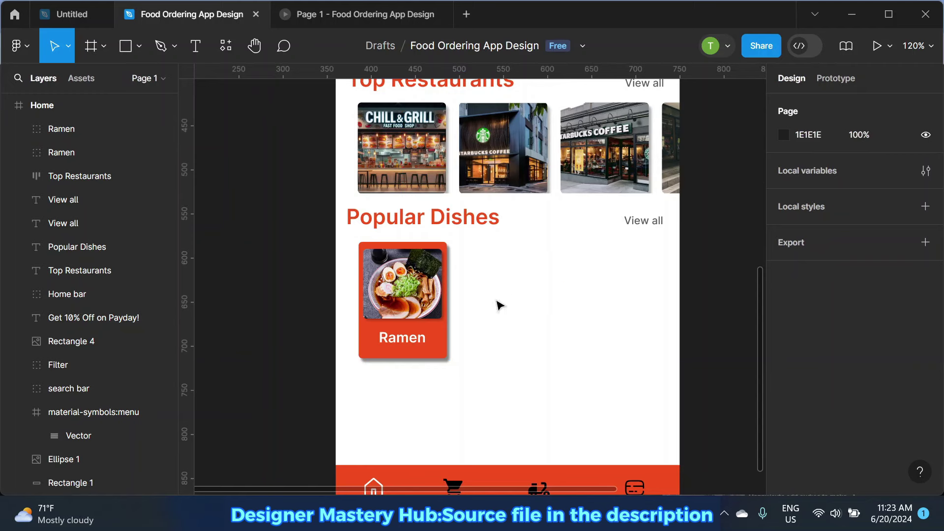
scroll(500, 305, "right", 3)
left_click_drag(302, 298, 401, 297)
left_click_drag(304, 299, 303, 299)
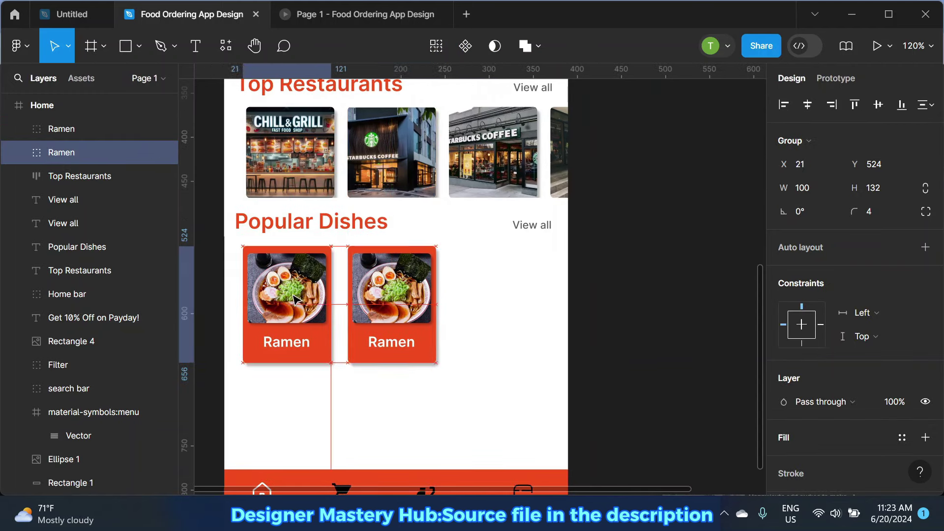
left_click_drag(391, 298, 387, 299)
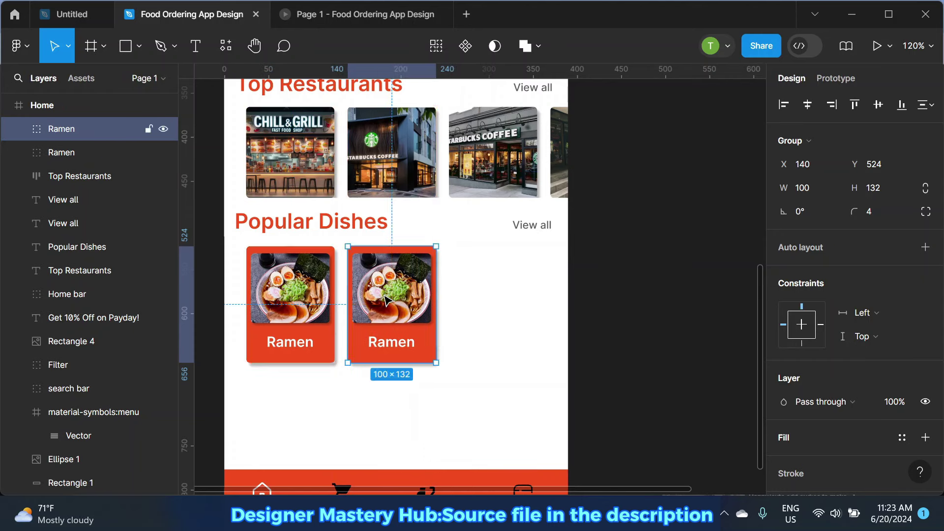
Step: Replace the copied card's photo with the tteokbokki image download (98)
double_click(389, 298)
left_click(784, 401)
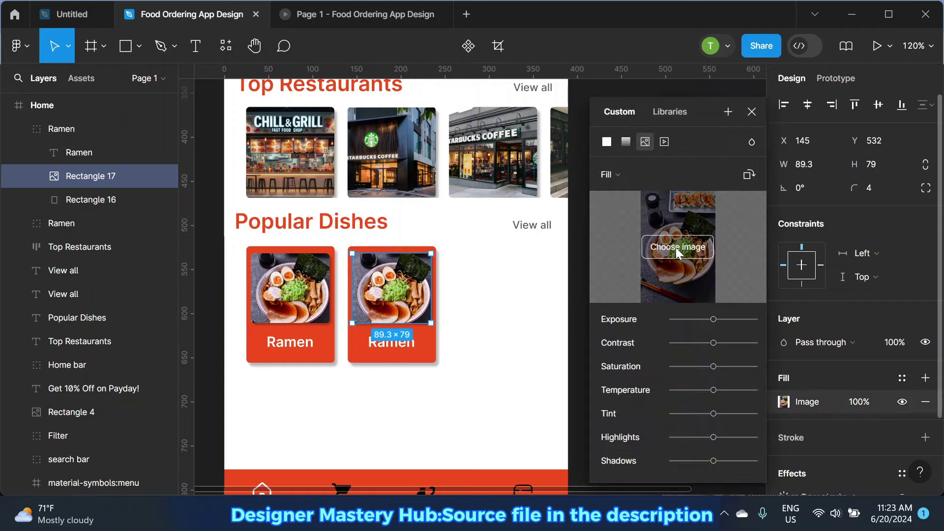
left_click(679, 247)
scroll(303, 190, "down", 1)
scroll(303, 190, "down", 2)
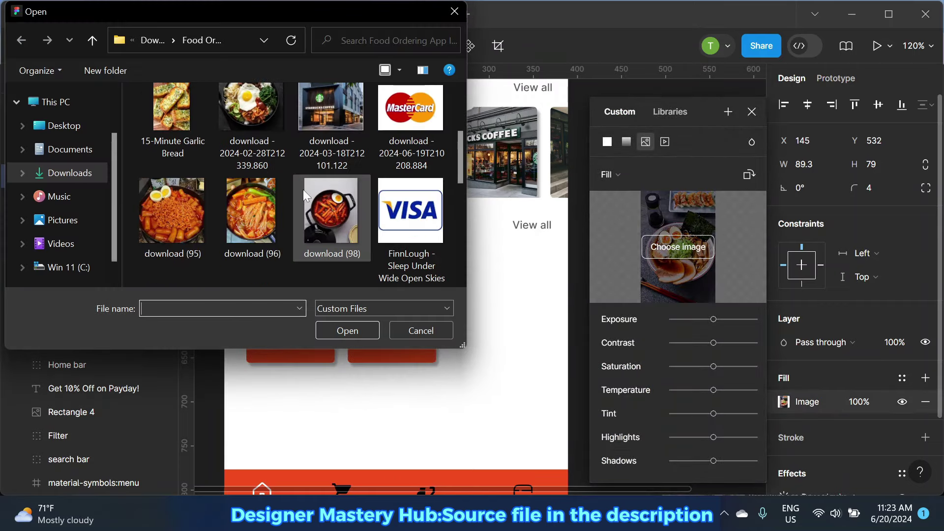
left_click(331, 212)
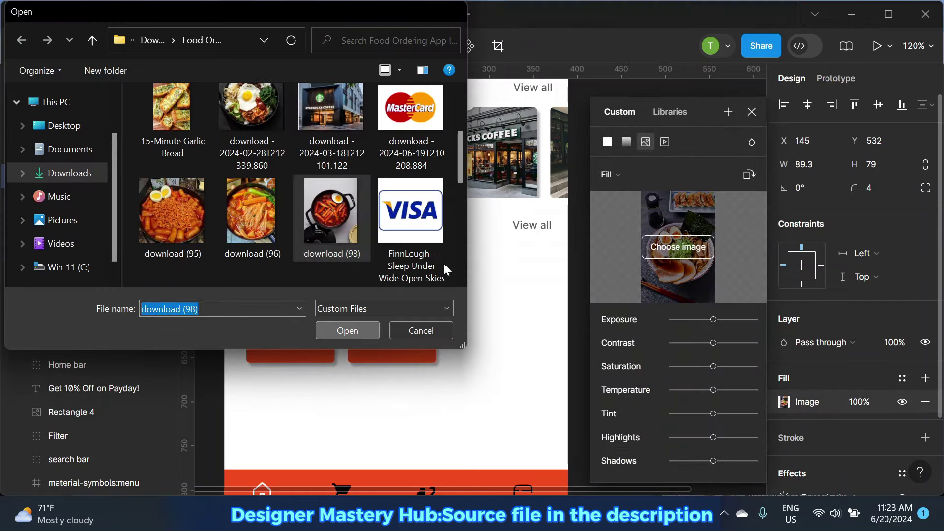
left_click(347, 331)
left_click(753, 111)
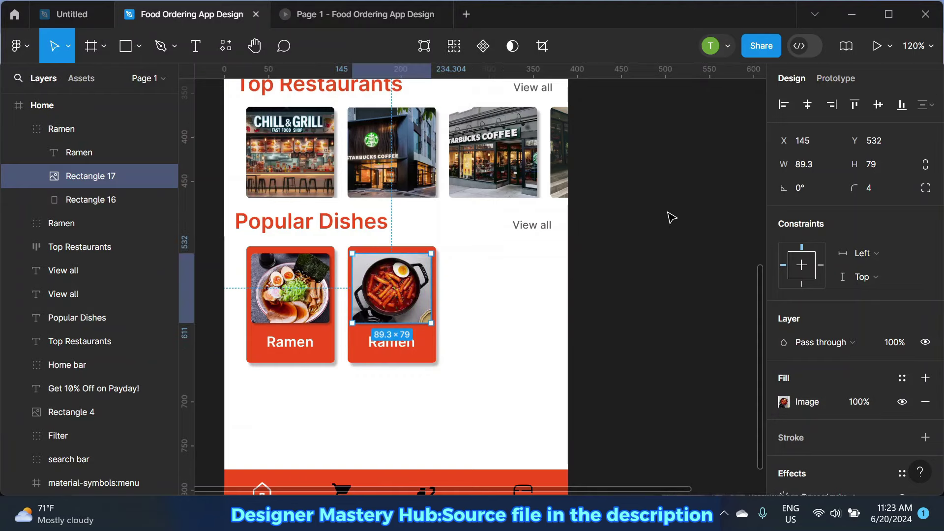
Step: Change the copied card's label from Ramen to 'Teokbokki' and centre it on the card
left_click(670, 215)
double_click(386, 347)
scroll(373, 350, "up", 5)
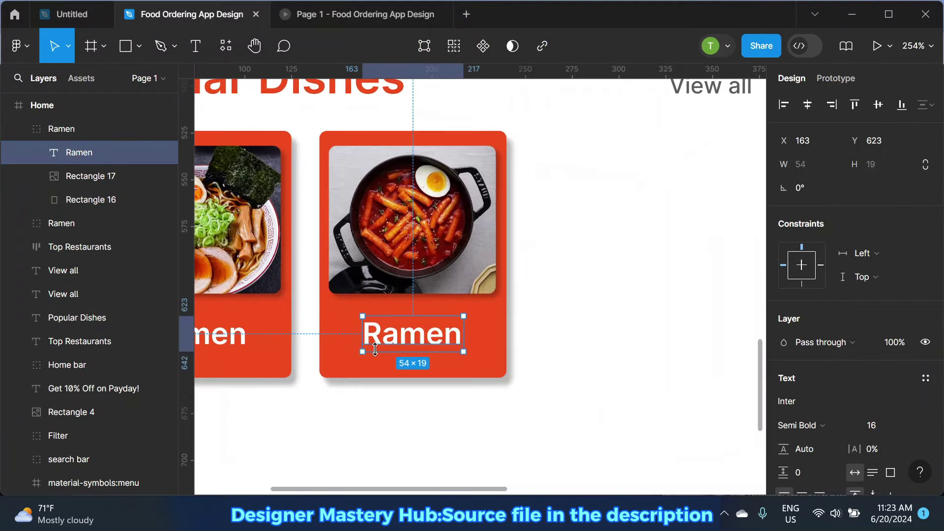
scroll(374, 351, "up", 2)
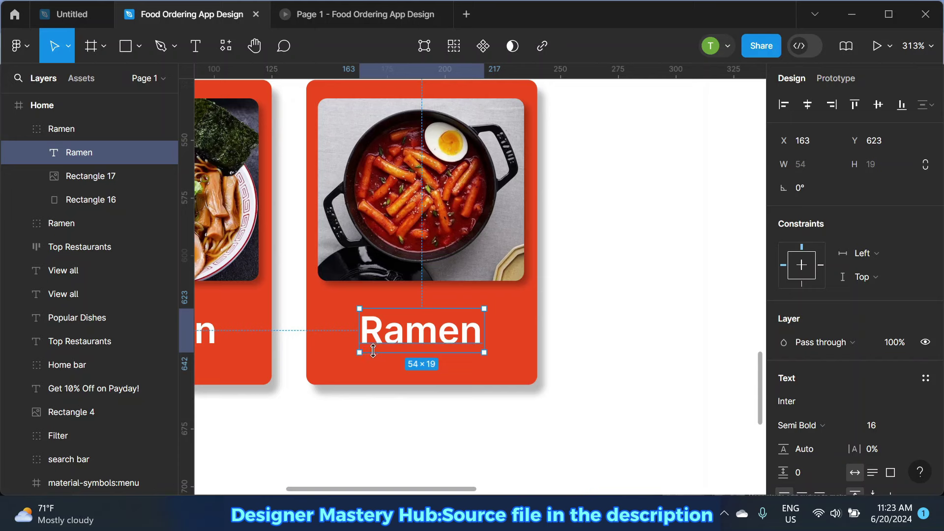
scroll(373, 350, "up", 1)
scroll(371, 368, "up", 1)
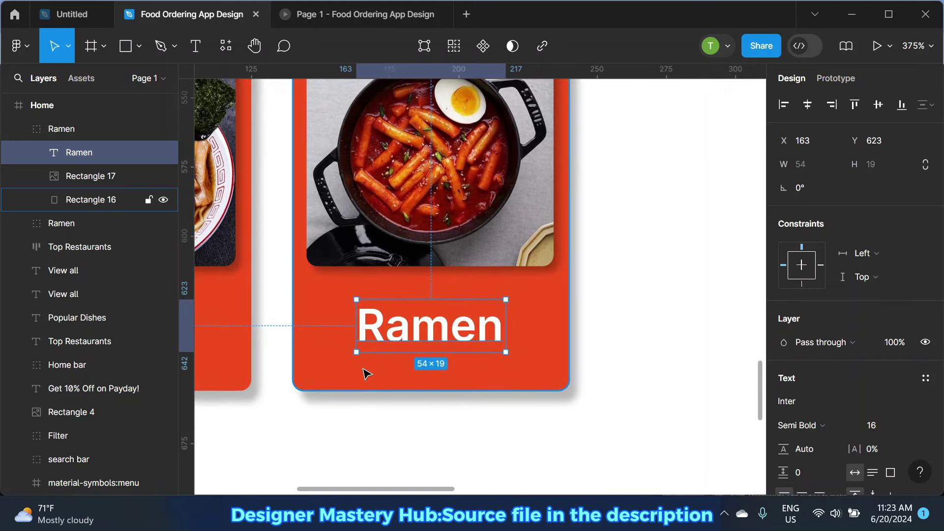
double_click(384, 338)
type("T")
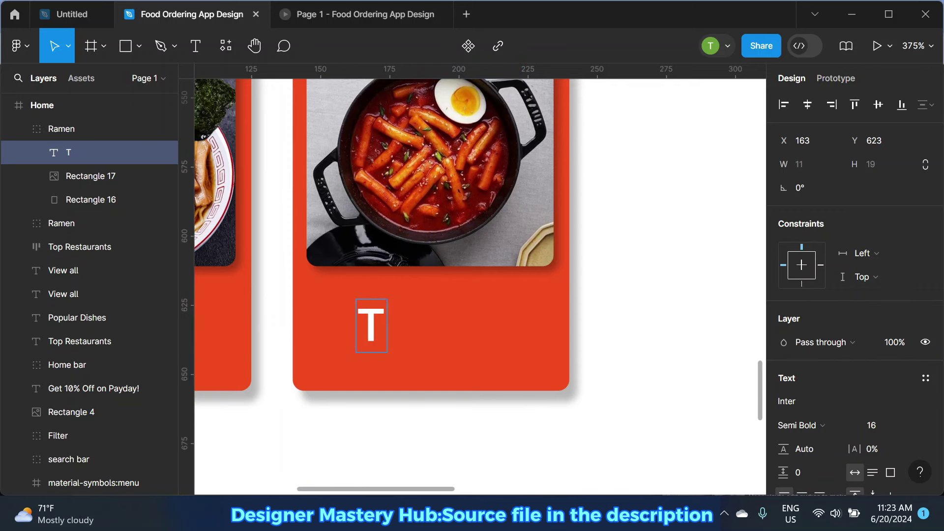
type("eok")
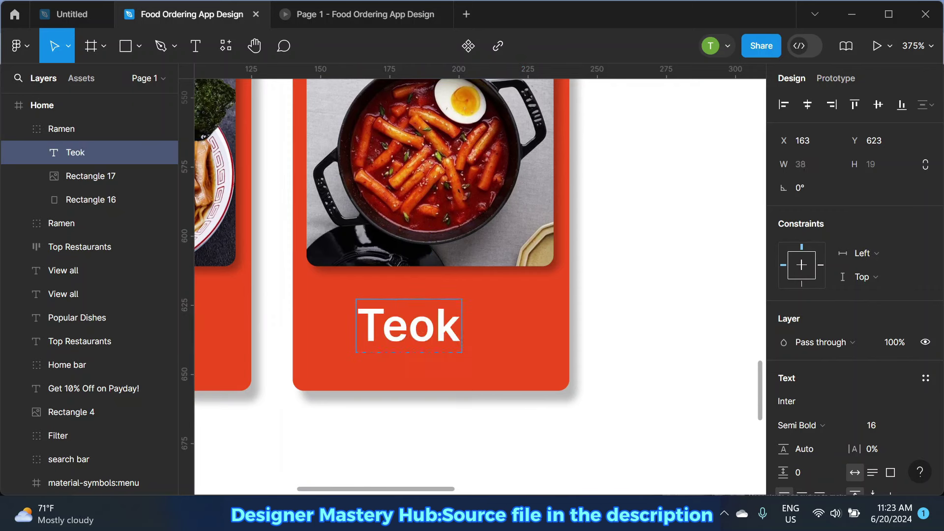
type("bokki")
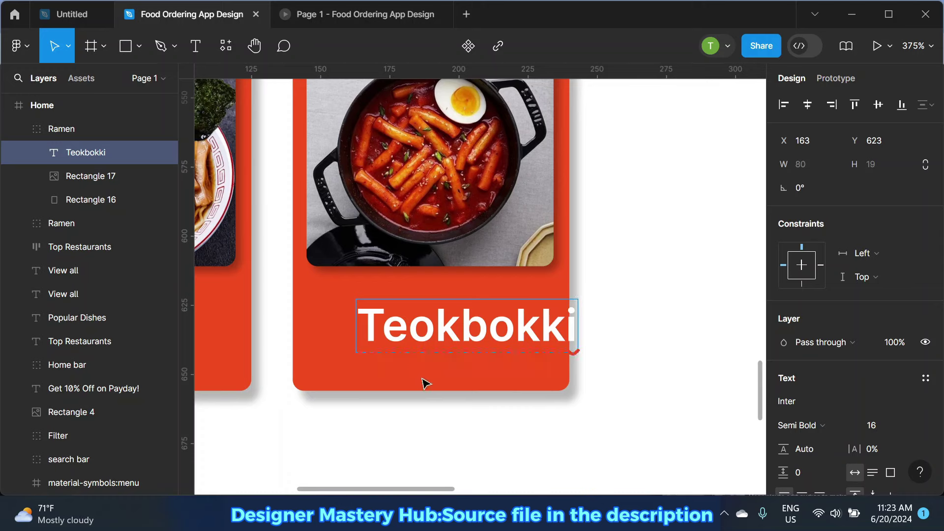
key("Escape")
scroll(426, 383, "down", 2, "ctrl")
left_click_drag(465, 346, 440, 344)
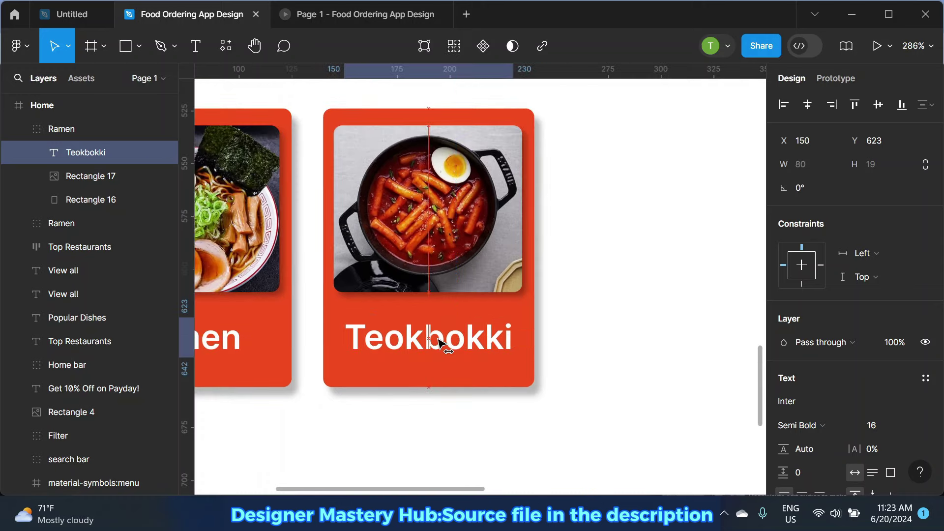
scroll(440, 343, "down", 3, "ctrl")
scroll(668, 293, "down", 3, "ctrl")
left_click(644, 285)
Step: Select all eight dish cards, from Teokbokki through Pizza
scroll(643, 284, "down", 2, "ctrl")
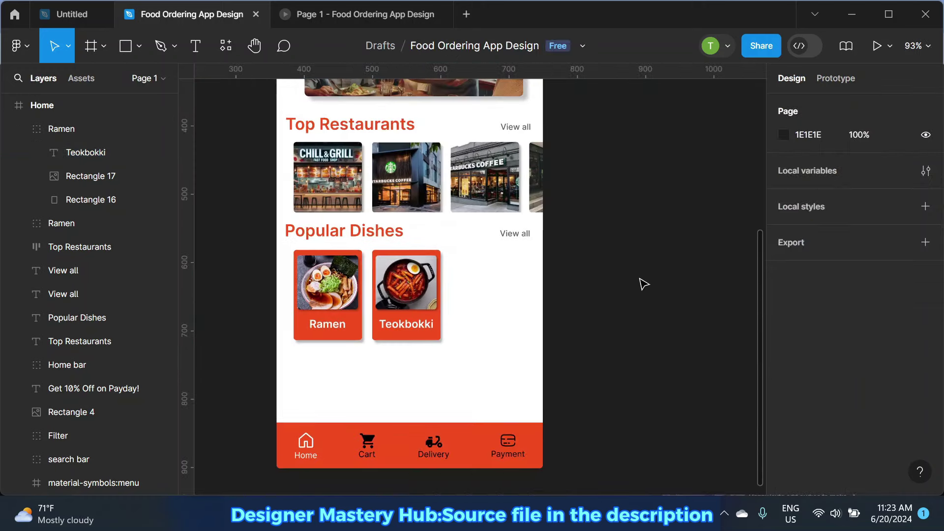
scroll(591, 284, "up", 1)
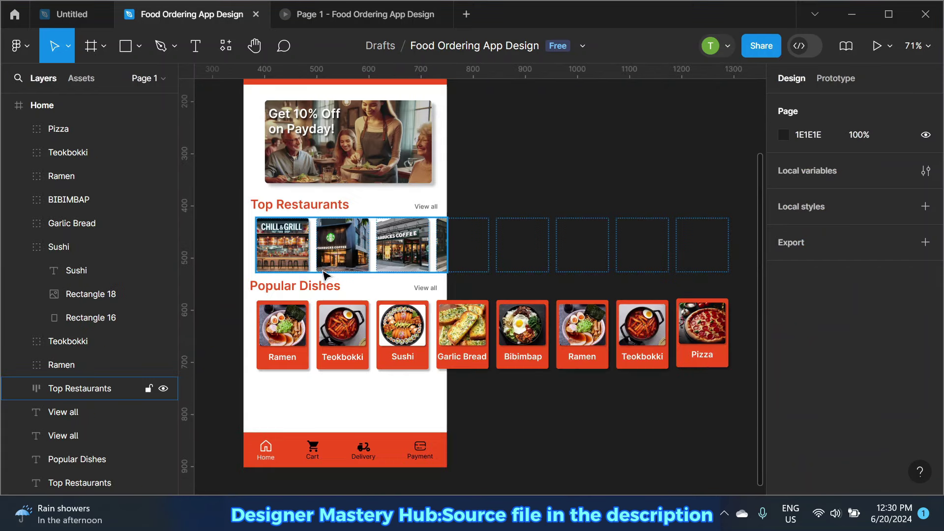
scroll(278, 303, "down", 1, "ctrl")
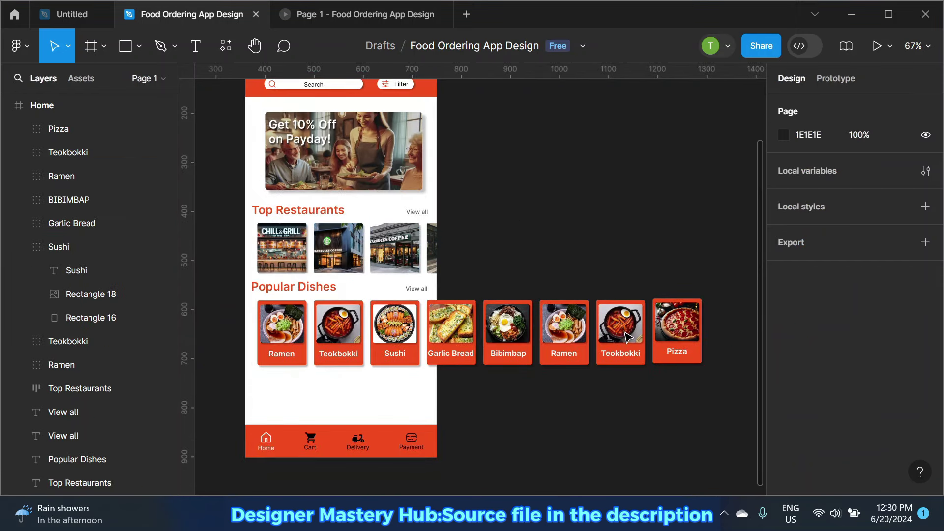
left_click(327, 337)
left_click(345, 339, "shift")
left_click(393, 337, "shift")
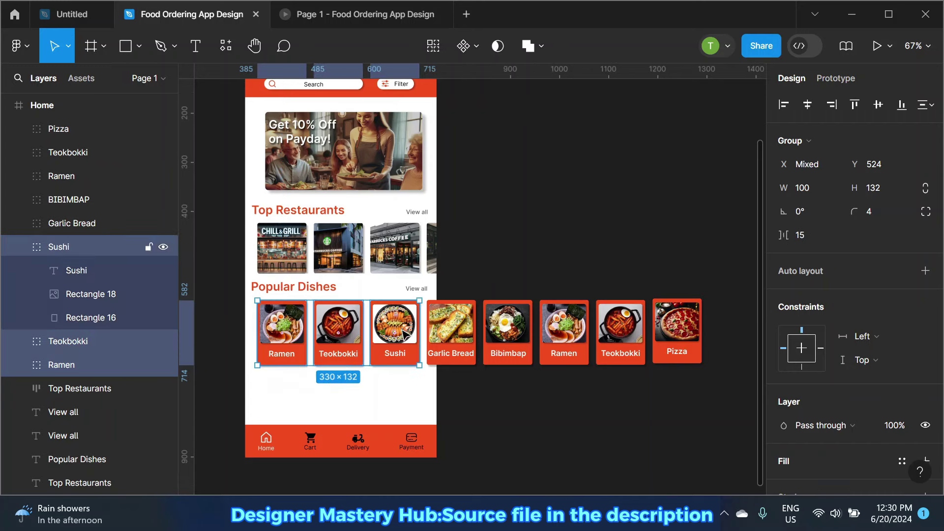
left_click(447, 334, "shift")
left_click(522, 315, "shift")
left_click(566, 320, "shift")
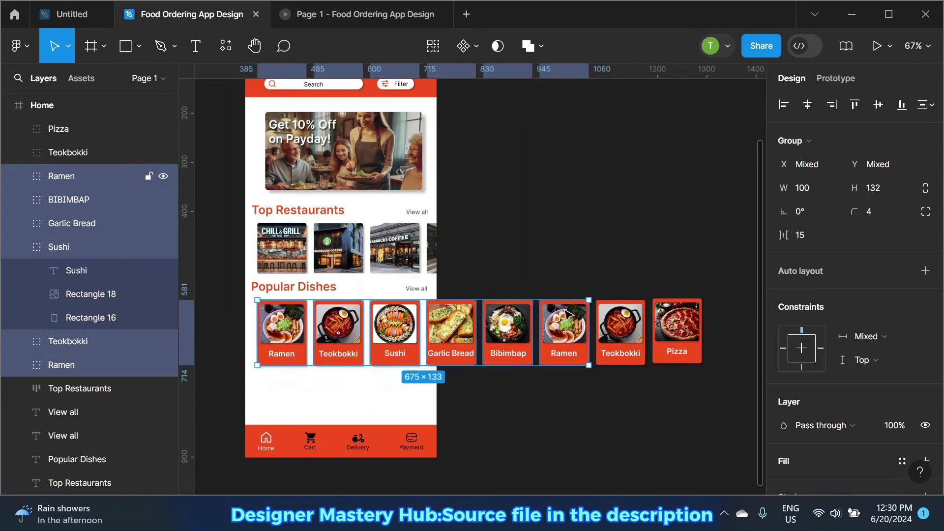
left_click(622, 320, "shift")
left_click(686, 321, "shift")
Step: Arrange the selected cards into an auto-layout row and nudge it down 5 px
scroll(331, 264, "up", 1, "ctrl")
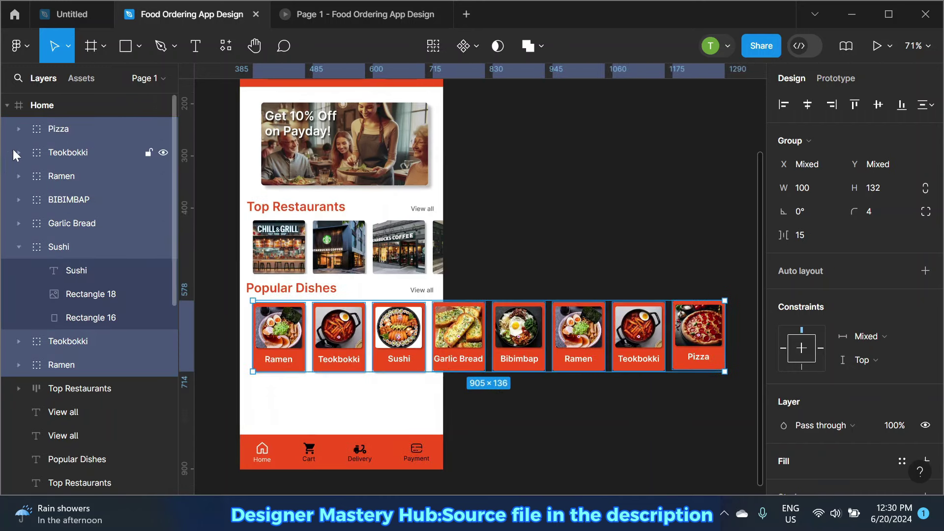
left_click(18, 247)
scroll(385, 327, "up", 1, "ctrl")
scroll(386, 326, "up", 1, "ctrl")
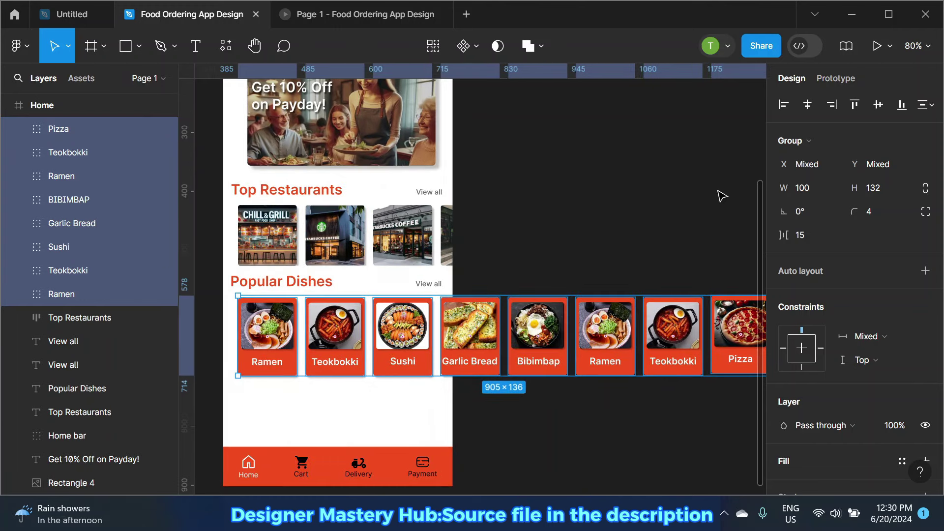
left_click(926, 272)
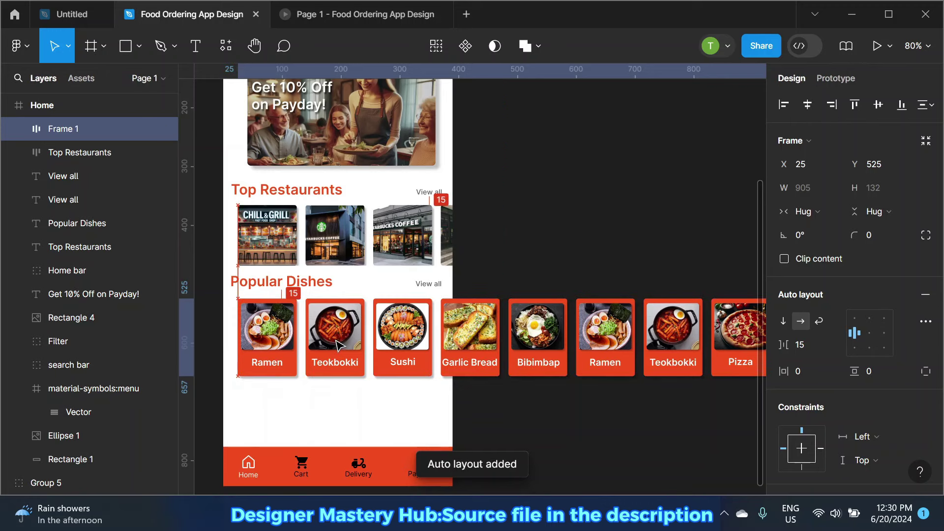
left_click_drag(337, 342, 337, 344)
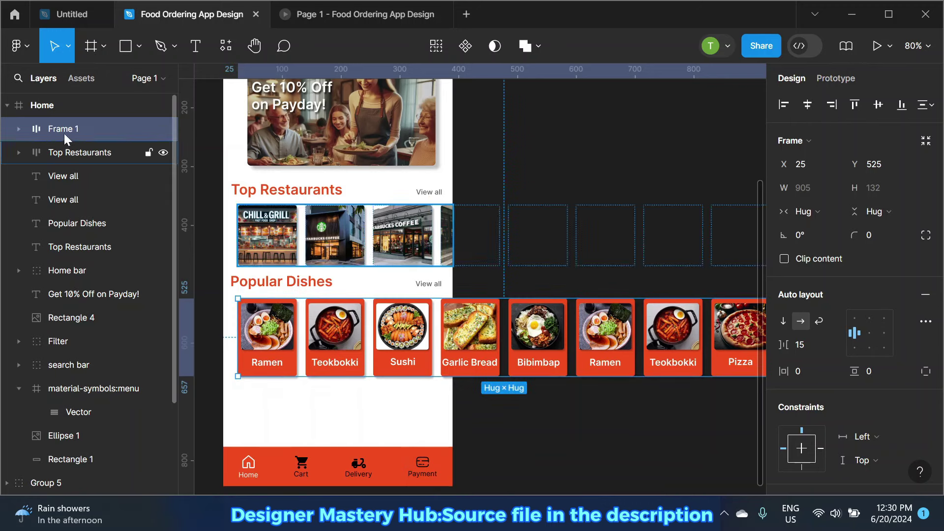
Step: Name the auto-layout frame 'Popular dishes' and enable Clip content
double_click(86, 128)
type("Popular di")
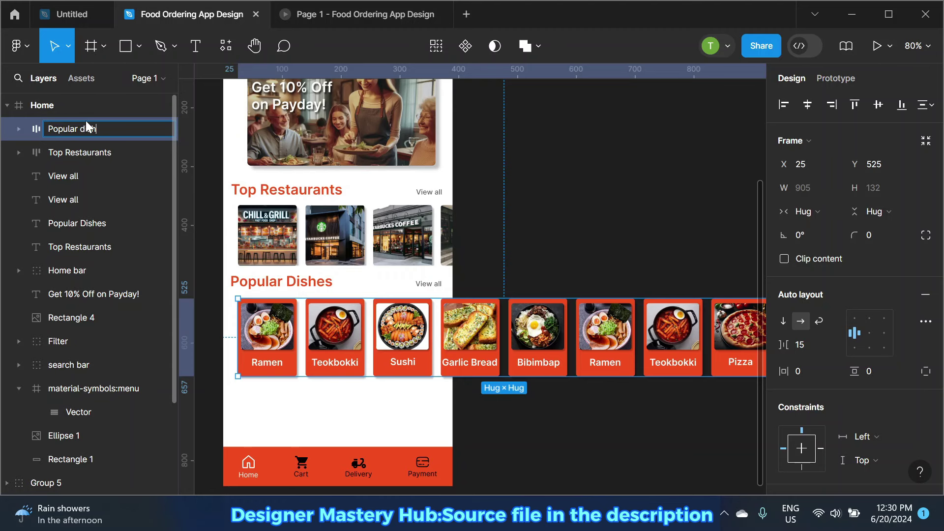
type("shes")
left_click(654, 223)
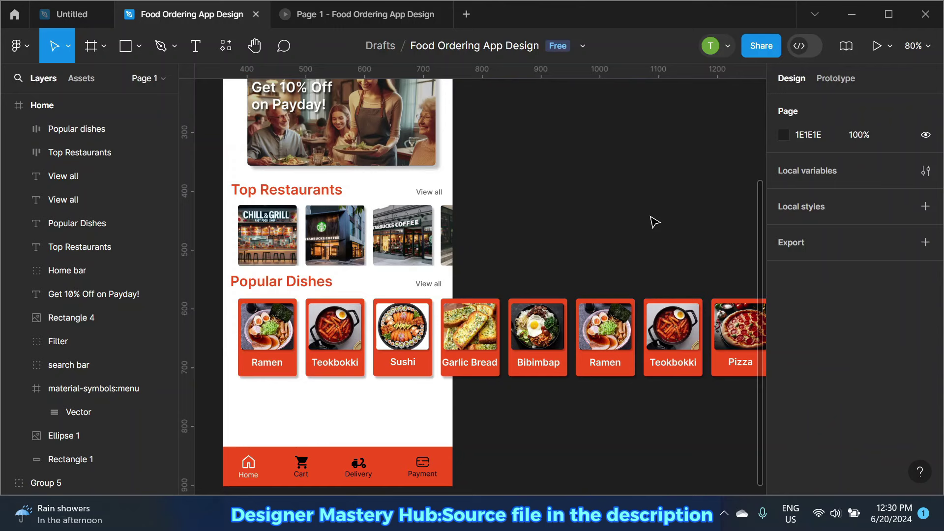
left_click(662, 300)
left_click(785, 259)
Step: Set the Popular dishes row's overflow to horizontal scrolling and shrink it to the screen width
scroll(485, 231, "down", 1)
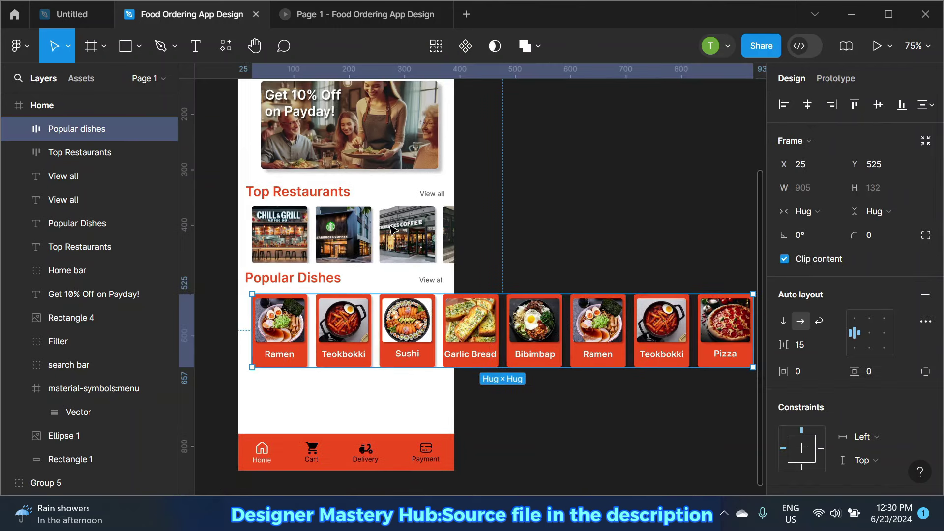
scroll(392, 230, "down", 2)
left_click(836, 79)
left_click(903, 197)
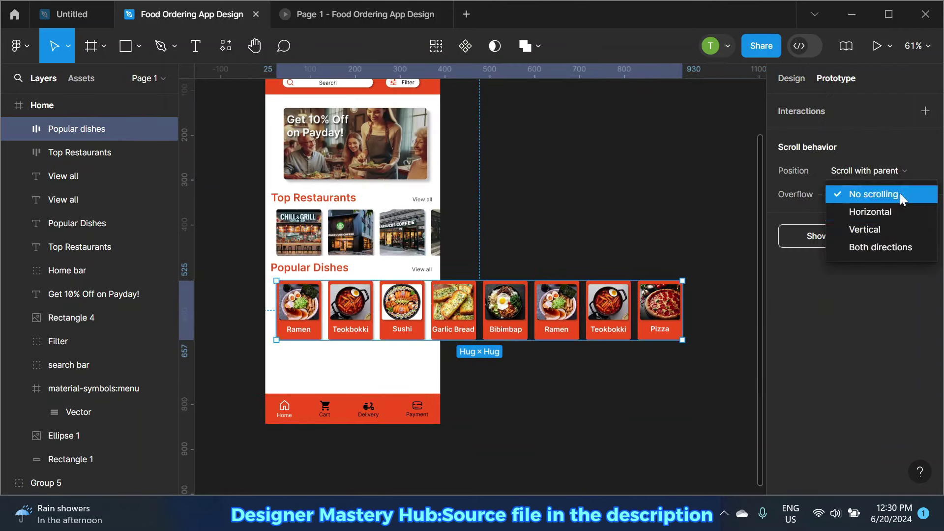
left_click(897, 213)
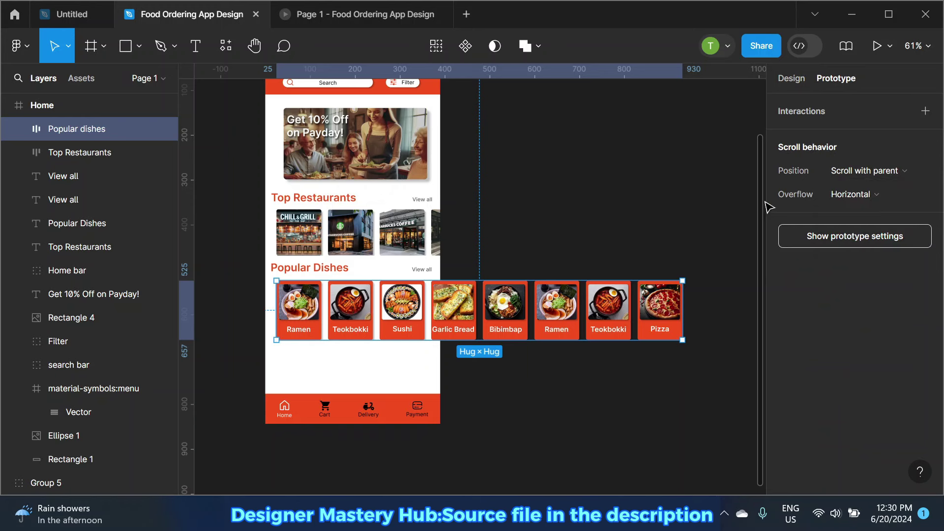
left_click(791, 78)
left_click_drag(682, 311, 441, 316)
left_click(490, 314)
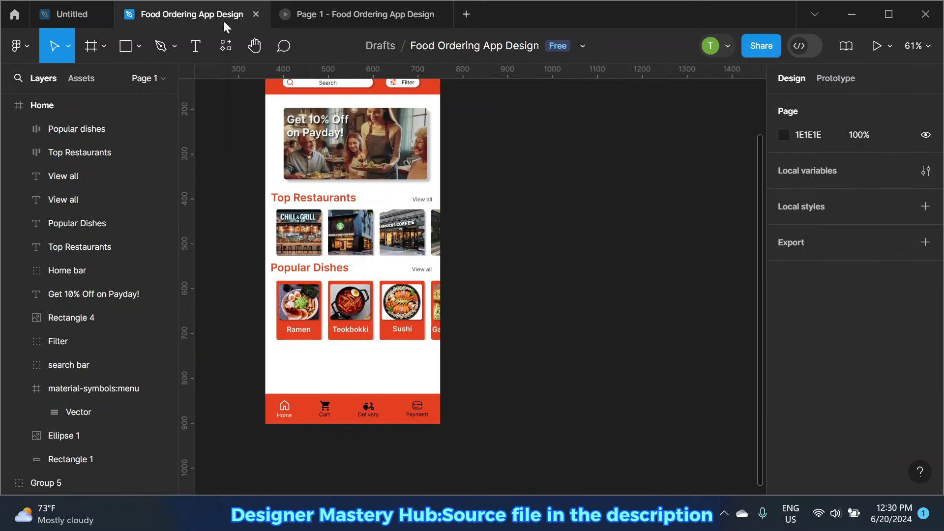
Step: Test the horizontal scrolling in the prototype preview and return to the editor
left_click(337, 19)
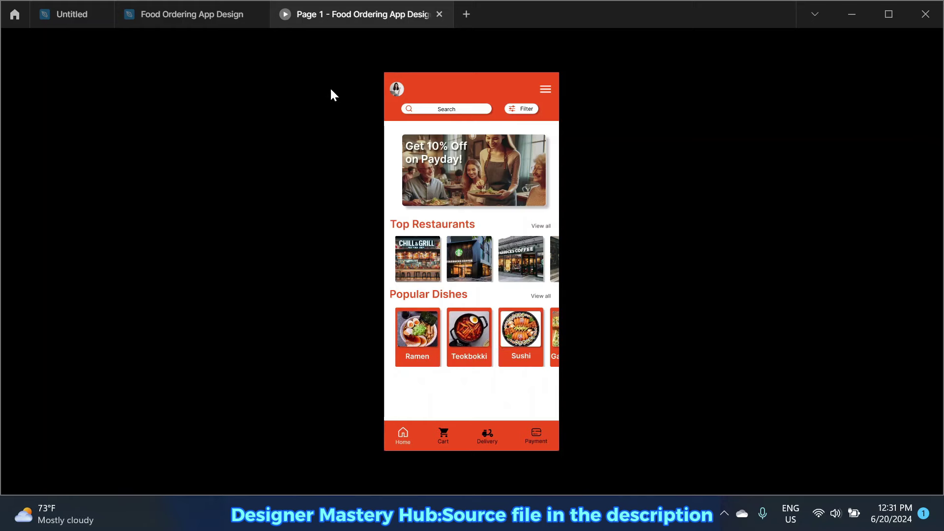
left_click(224, 22)
scroll(532, 182, "up", 1)
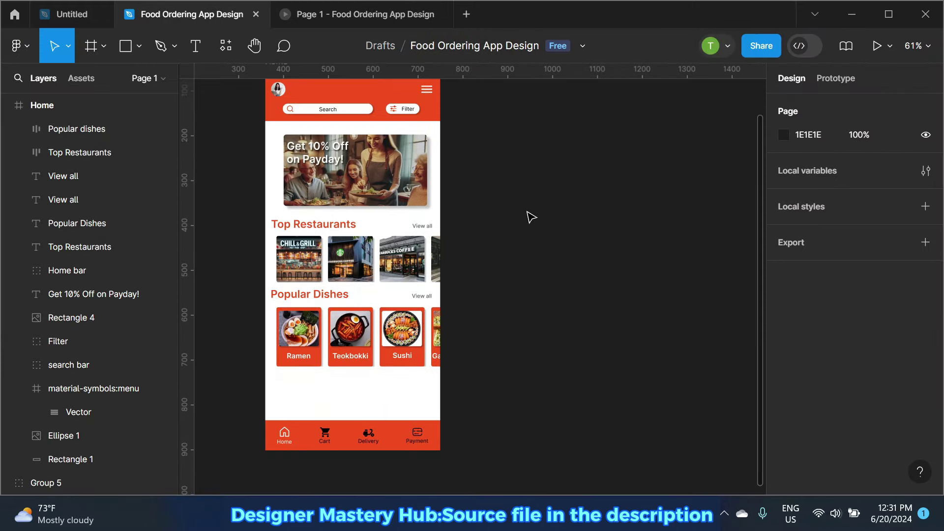
scroll(526, 211, "down", 2)
Step: Set the prototype preview device to iPhone 14
left_click(835, 79)
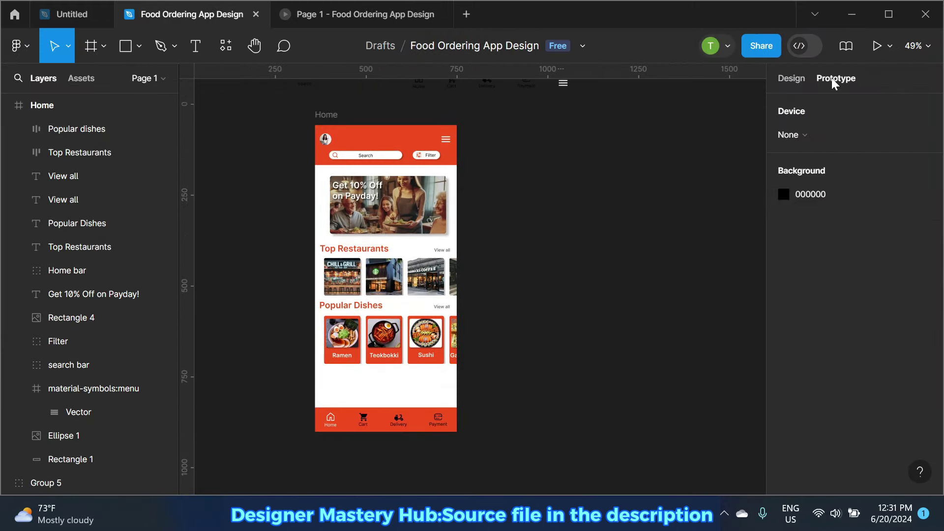
left_click(822, 131)
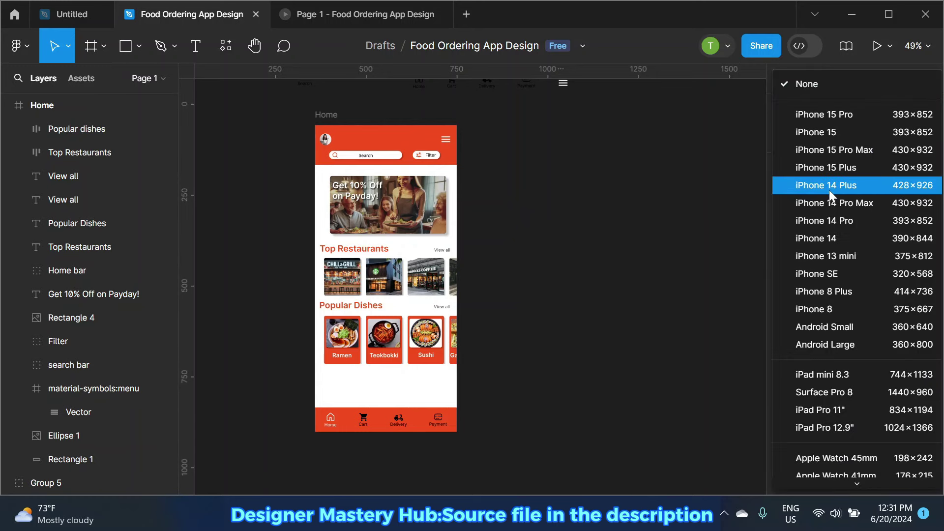
left_click(834, 237)
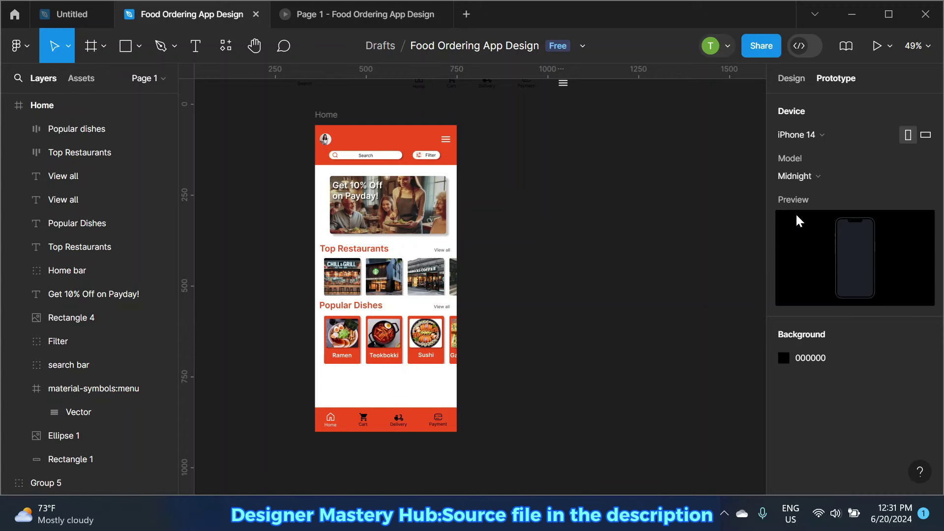
Step: Scroll through the Popular Dishes carousel in the preview, then return to the editor
left_click(397, 14)
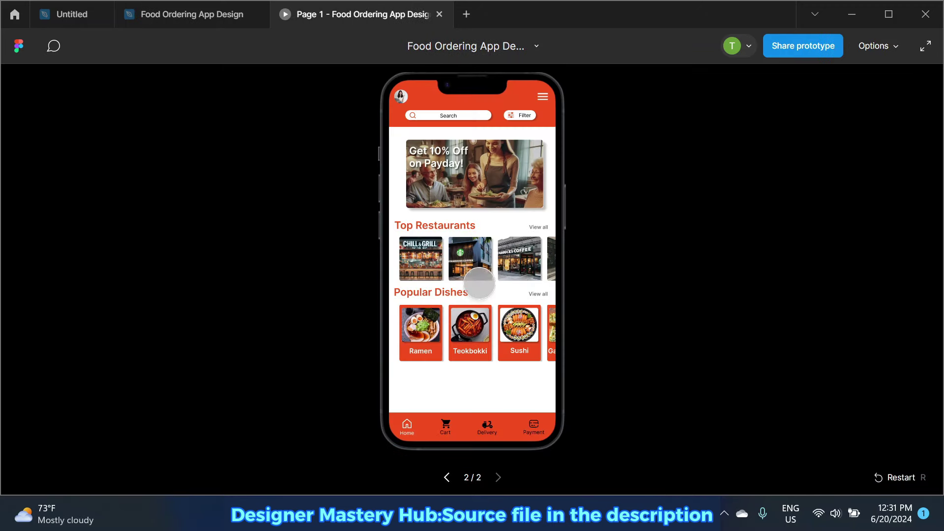
scroll(473, 335, "right", 2)
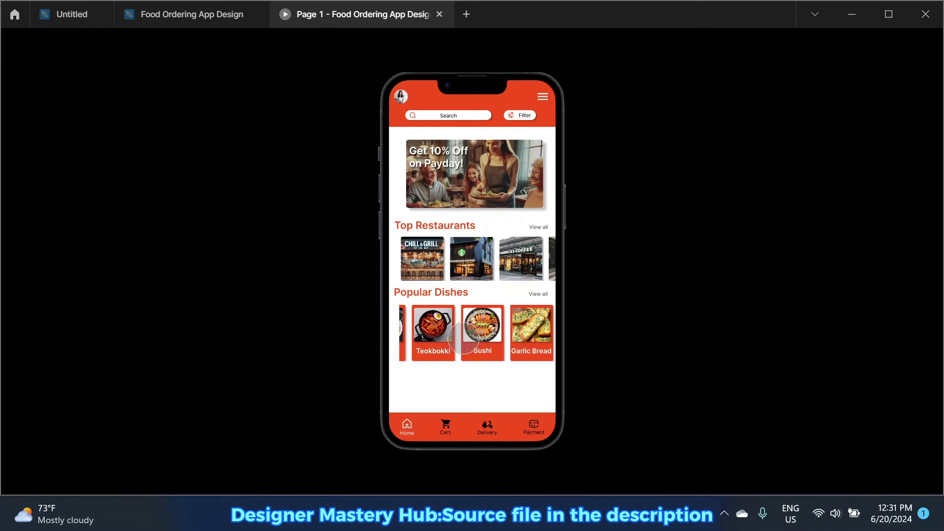
scroll(485, 325, "right", 3)
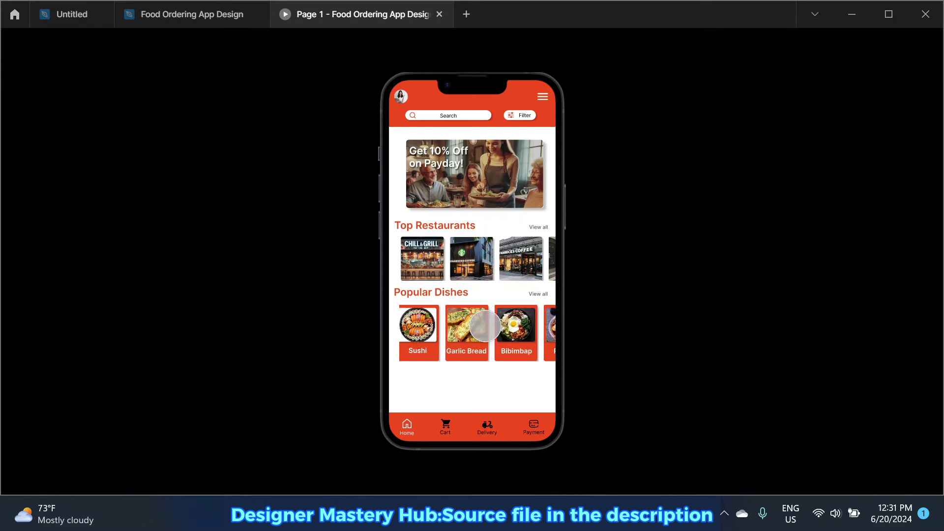
scroll(486, 326, "right", 3)
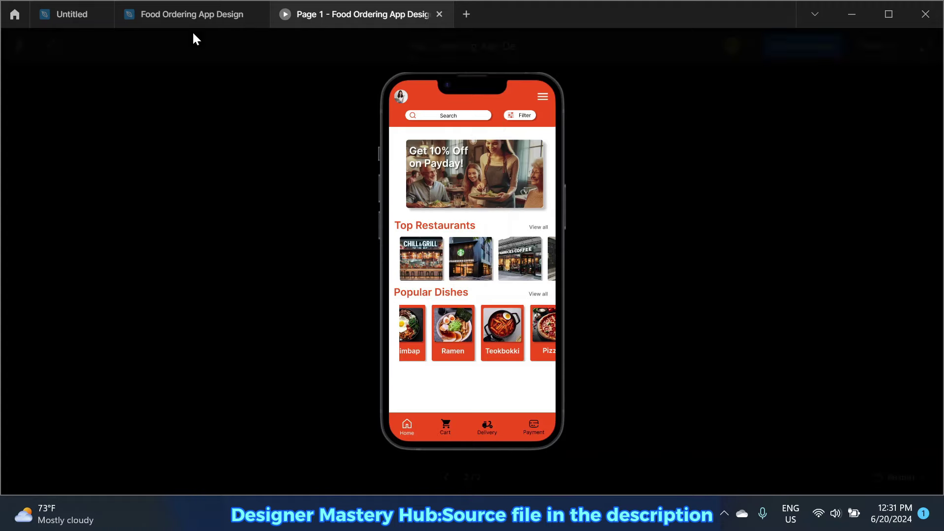
left_click(191, 15)
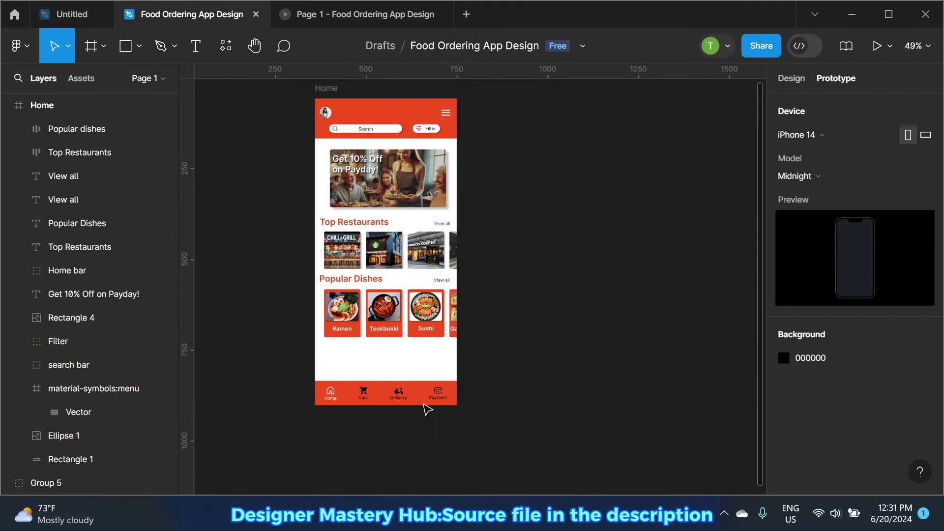
Step: Duplicate the Top Restaurants heading, View all link and row, and place the copy below Popular Dishes
left_click(791, 79)
scroll(369, 327, "up", 5, "ctrl")
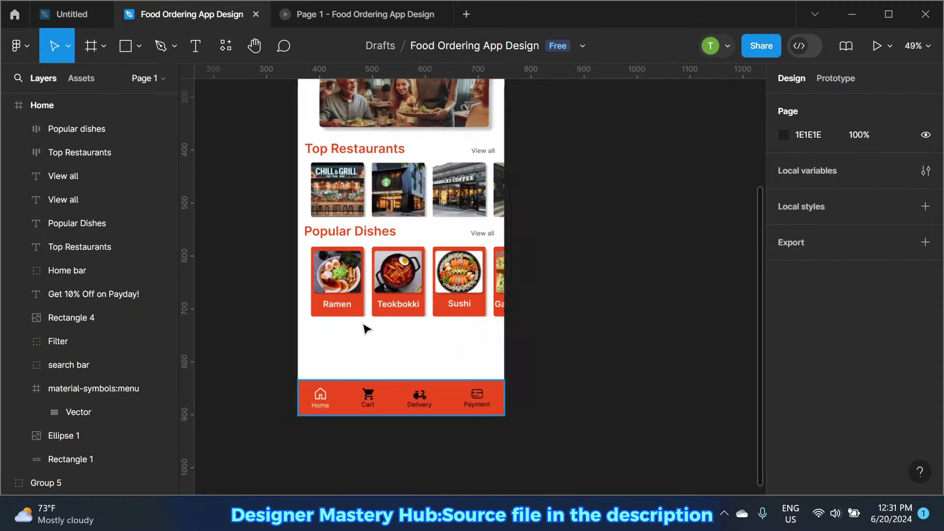
scroll(369, 321, "up", 1)
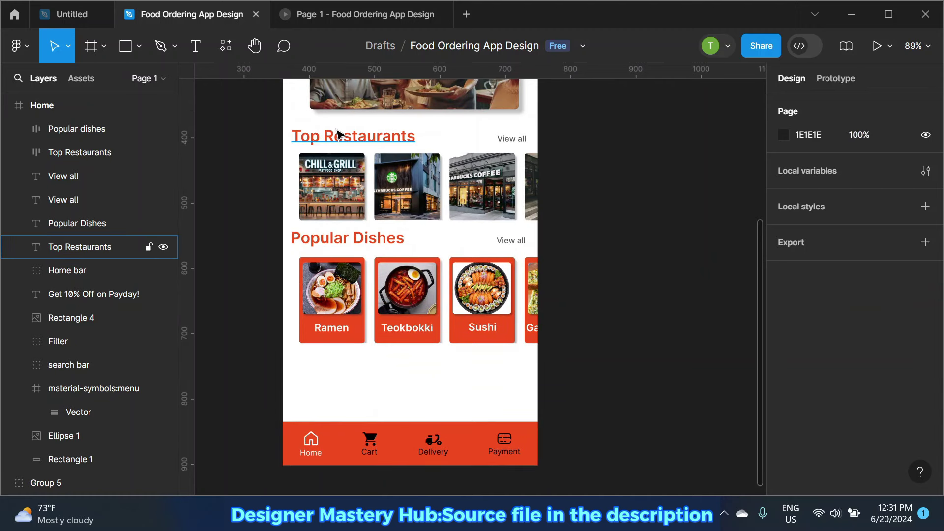
left_click(335, 183, "shift")
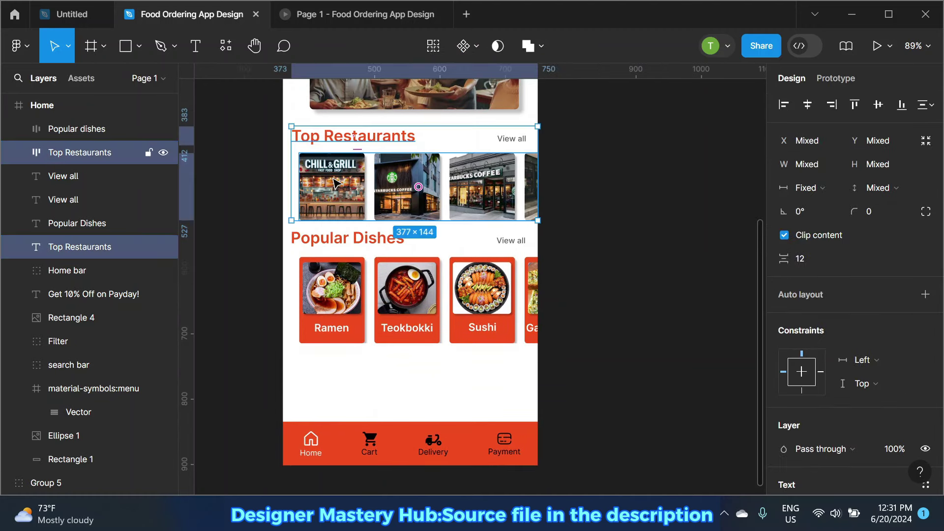
left_click(512, 139, "shift")
key("ctrl+d")
scroll(485, 175, "down", 2, "ctrl")
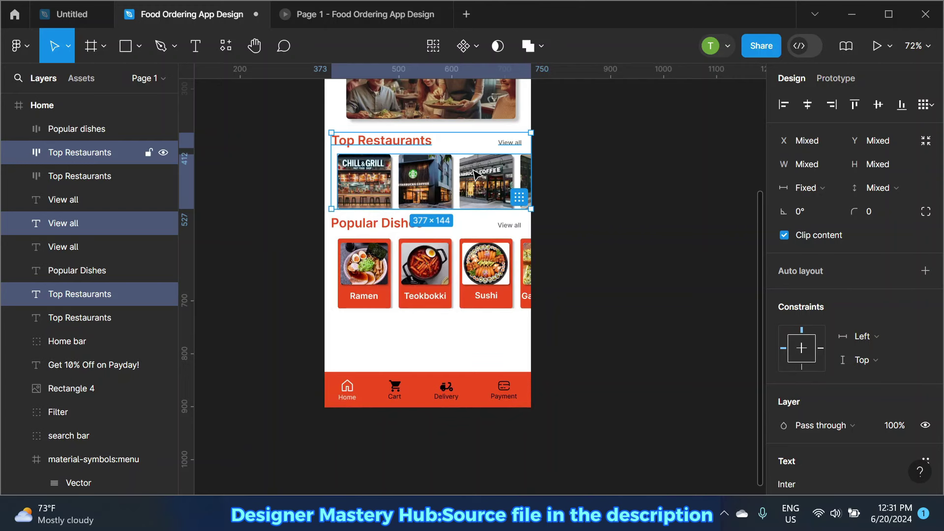
left_click_drag(475, 174, 462, 354)
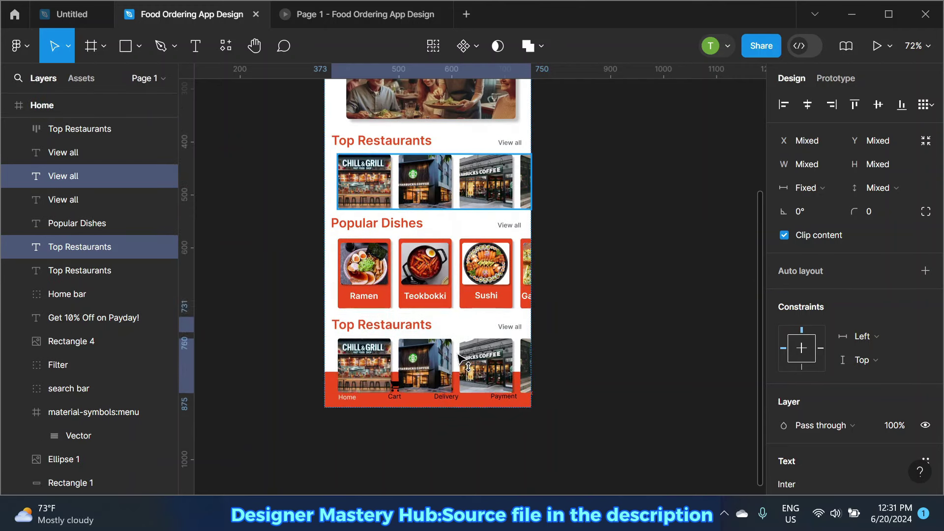
left_click_drag(459, 350, 461, 353)
left_click(596, 288)
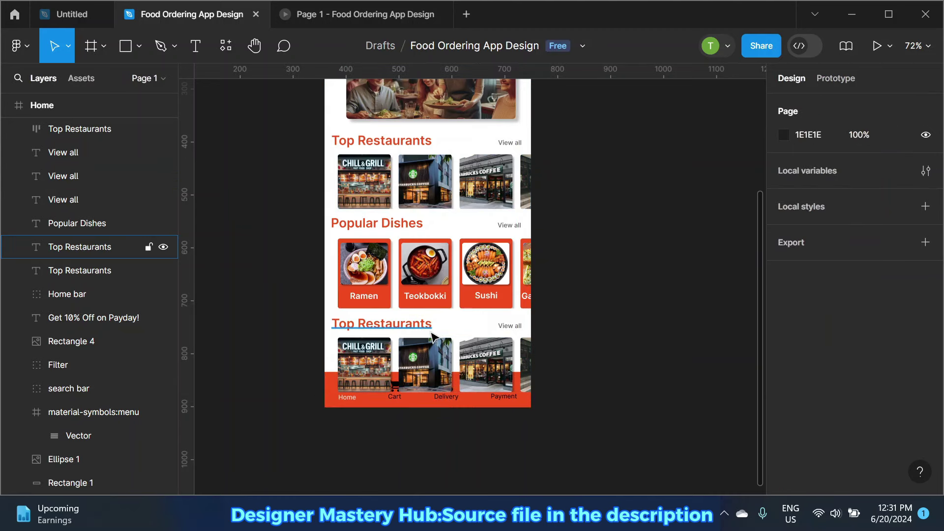
Step: Move the Home bar layer above the restaurant images in the layer order
left_click(107, 297)
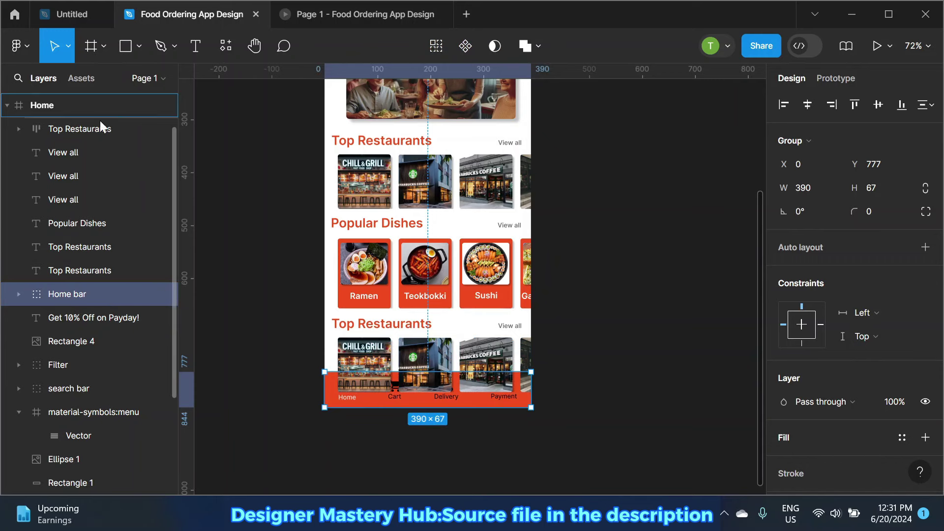
left_click_drag(101, 122, 102, 119)
scroll(109, 163, "up", 2)
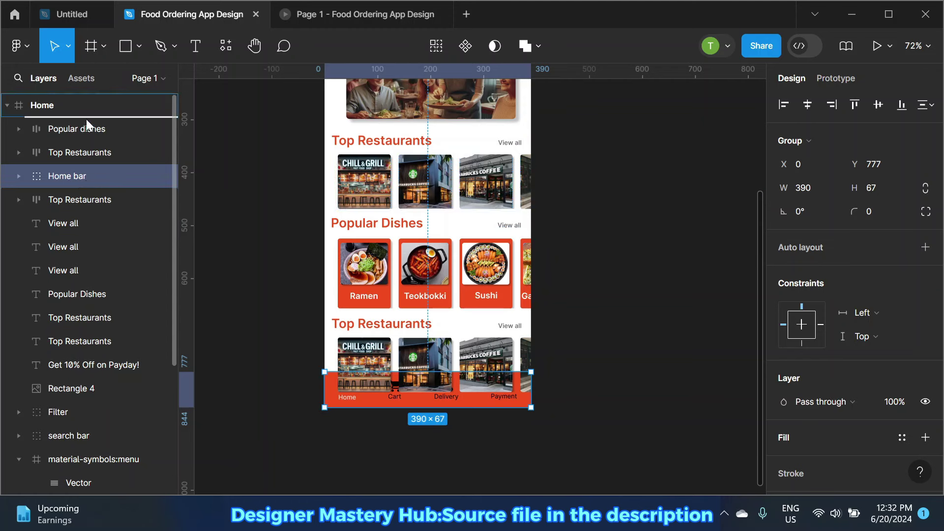
left_click_drag(86, 178, 87, 119)
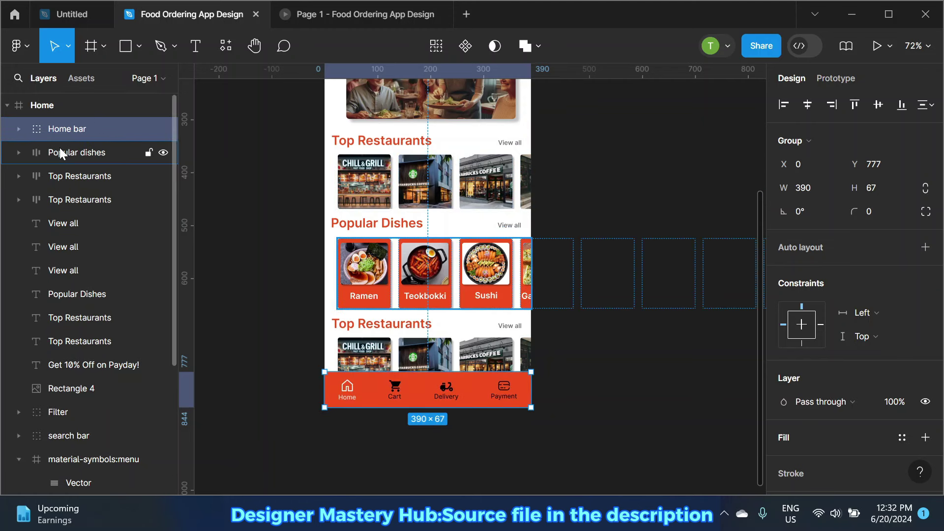
Step: Rename the copied restaurant row layer to 'Recommend'
left_click(73, 178)
double_click(72, 176)
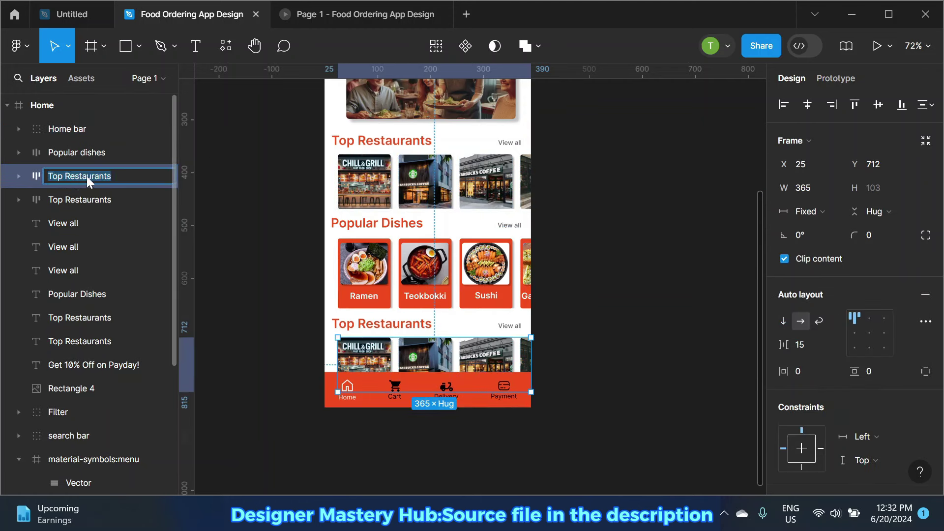
type("Recommend")
left_click(253, 257)
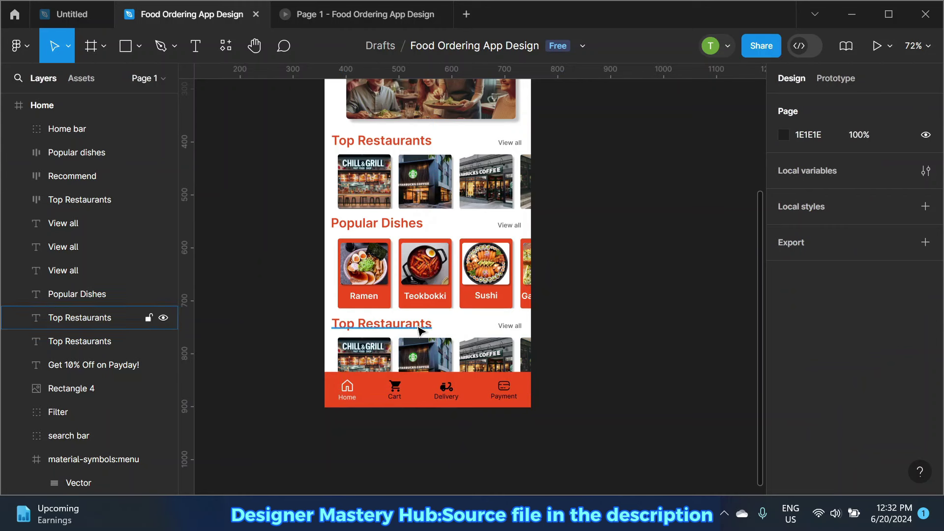
Step: Change the copied section heading's text to 'Recommend'
left_click(421, 330)
type("Re")
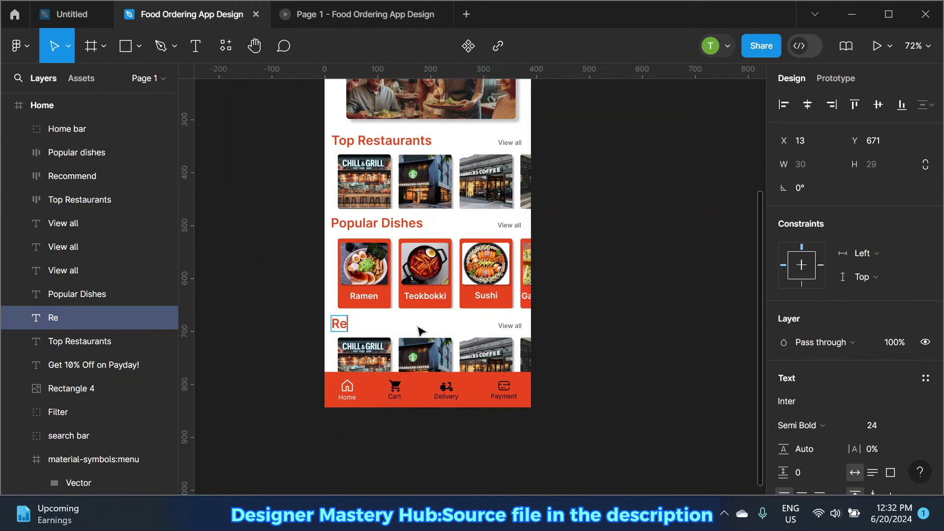
type("commend")
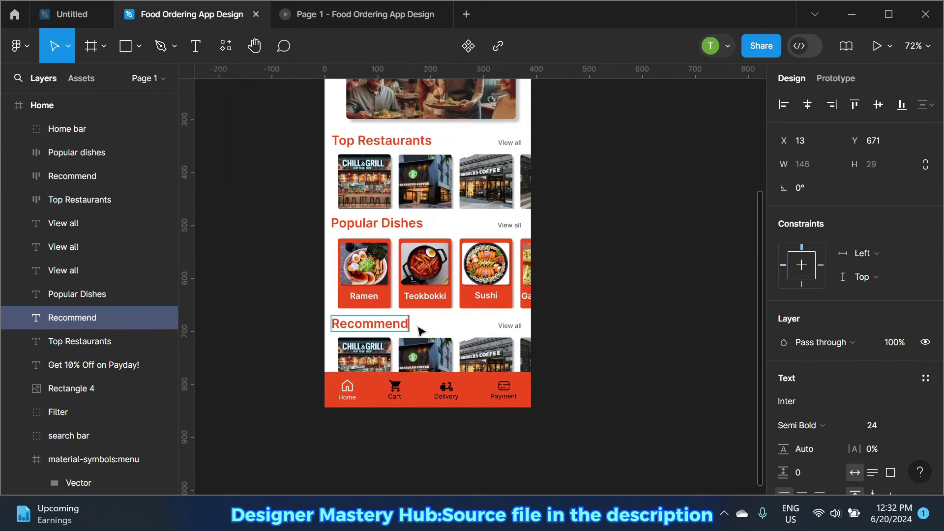
left_click(590, 299)
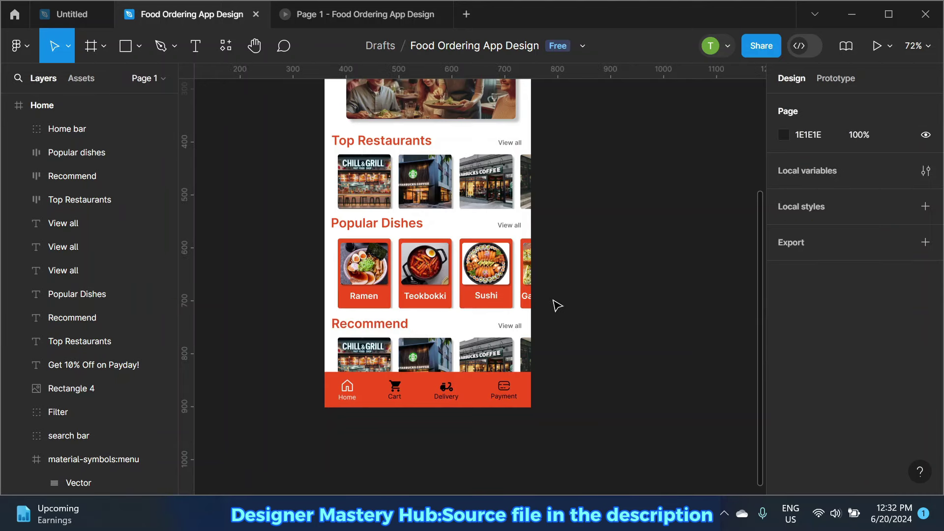
scroll(376, 301, "down", 2)
scroll(344, 301, "up", 3)
scroll(345, 301, "up", 1)
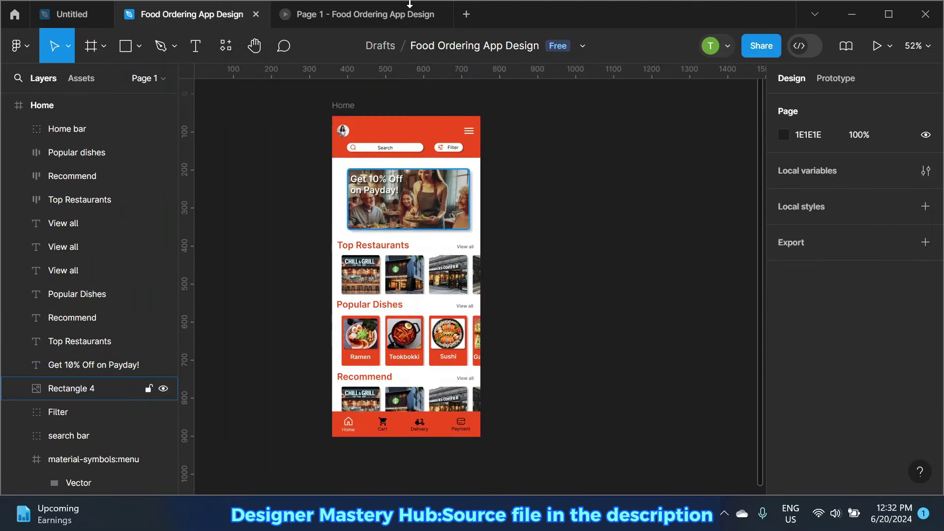
Step: Check the Home screen in the prototype preview, then return to the editor
left_click(397, 20)
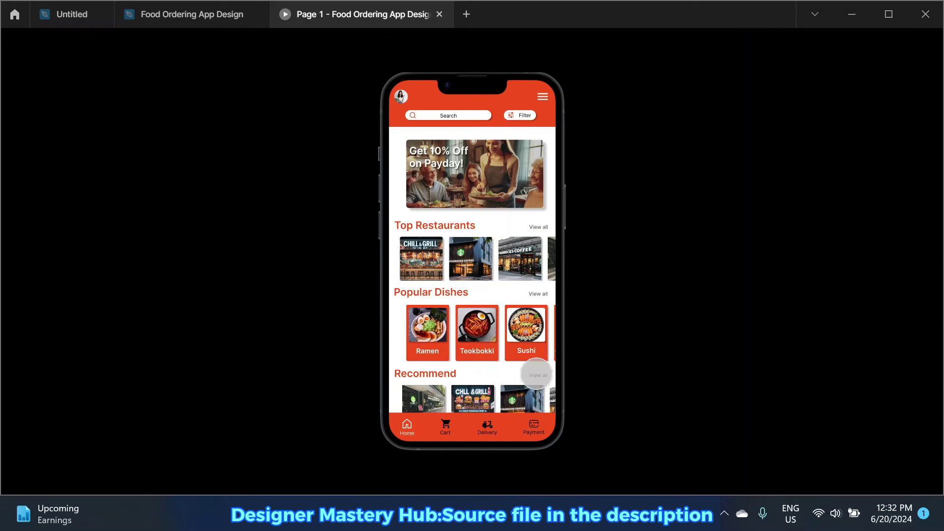
left_click(199, 17)
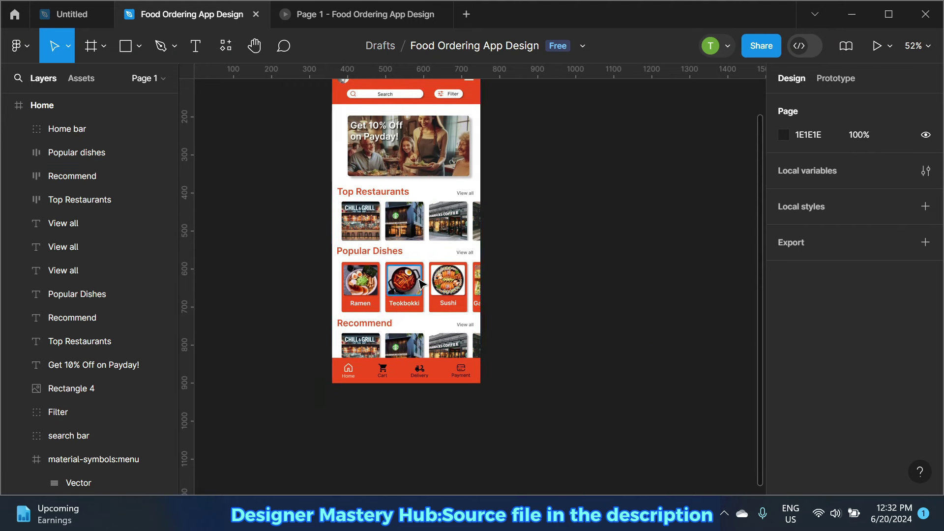
scroll(421, 284, "up", 2)
scroll(420, 284, "down", 2)
scroll(420, 284, "up", 1)
left_click(374, 355)
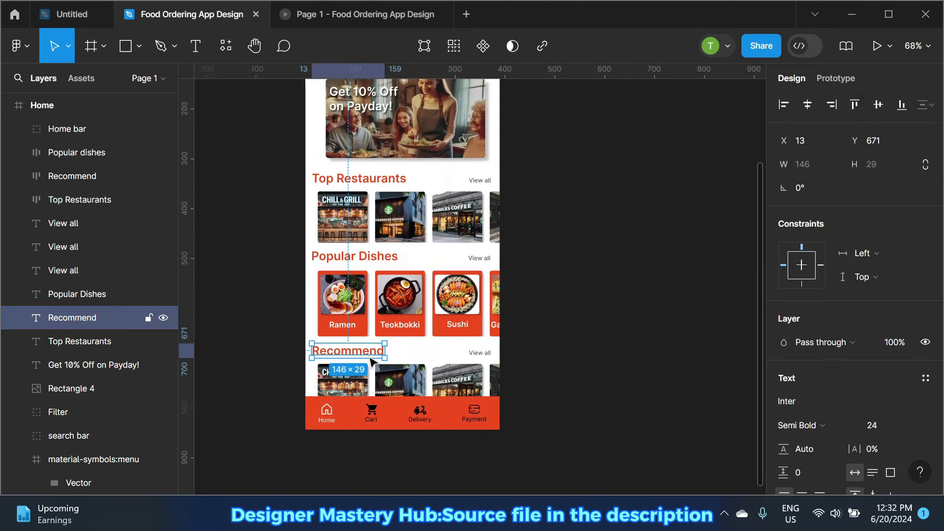
left_click(592, 313)
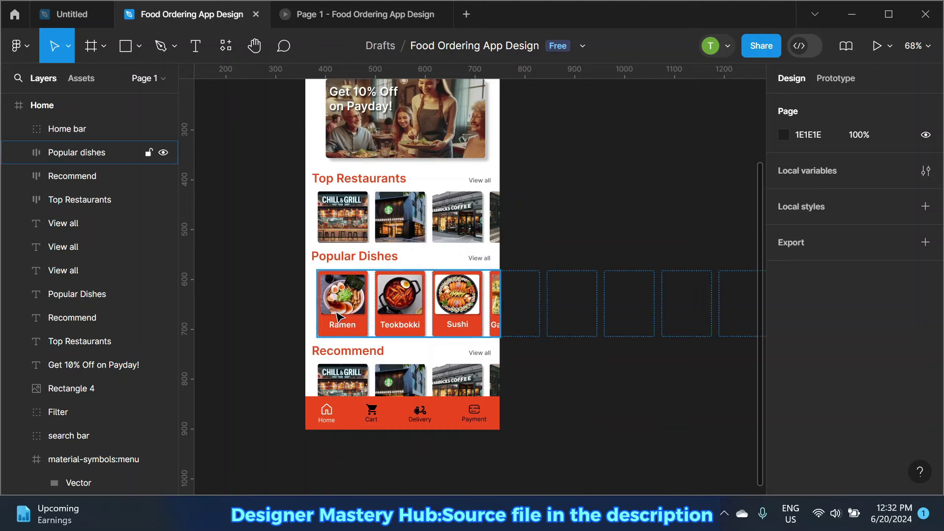
scroll(339, 316, "down", 1)
scroll(339, 316, "down", 2)
Step: Duplicate the Home screen frame with Ctrl+D
scroll(424, 217, "up", 2)
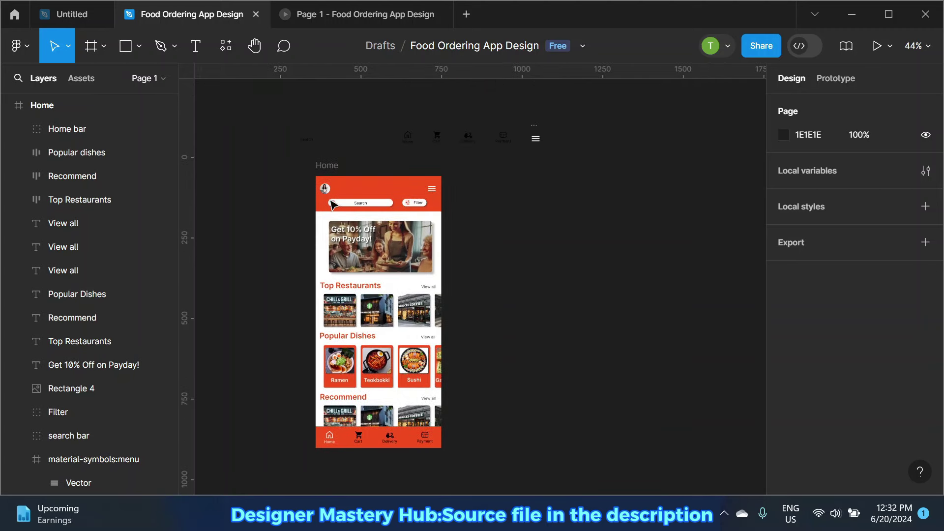
left_click(328, 165)
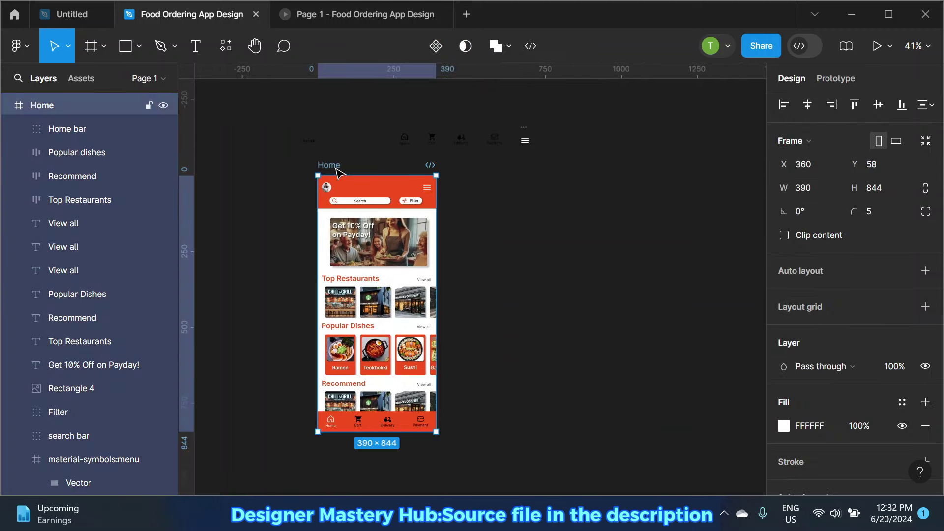
key("ctrl+d")
scroll(499, 209, "up", 5)
scroll(506, 207, "down", 1)
scroll(645, 208, "up", 1)
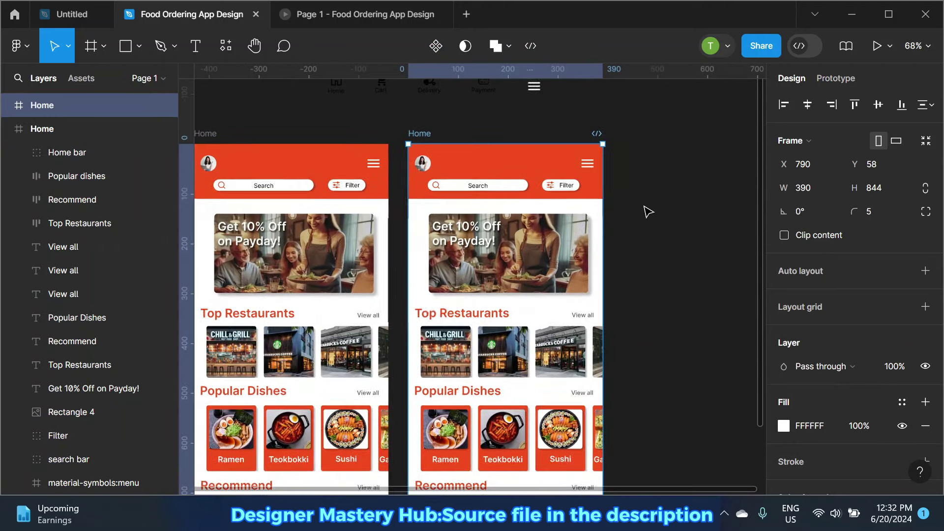
Step: Delete the search bar, Filter button, banner and content sections from the copy
left_click(467, 186)
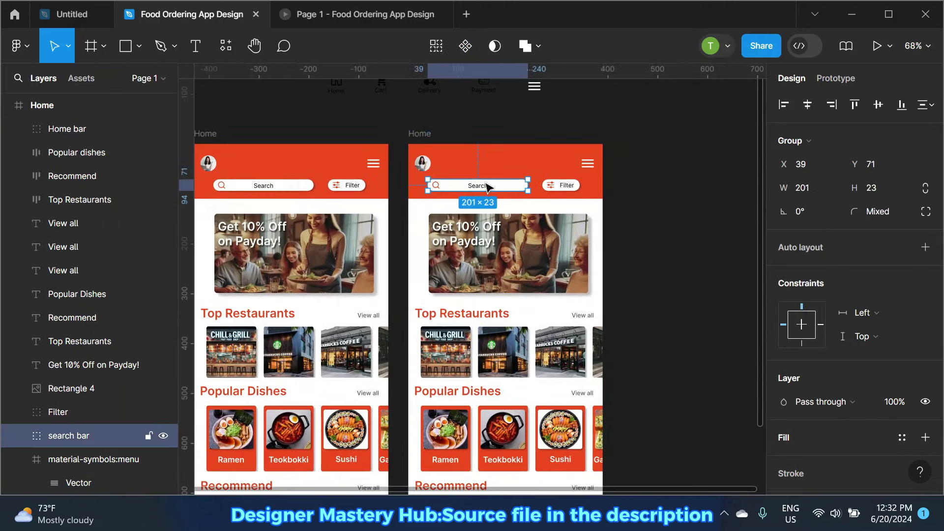
key("Delete")
left_click(560, 191)
key("Delete")
key("Delete")
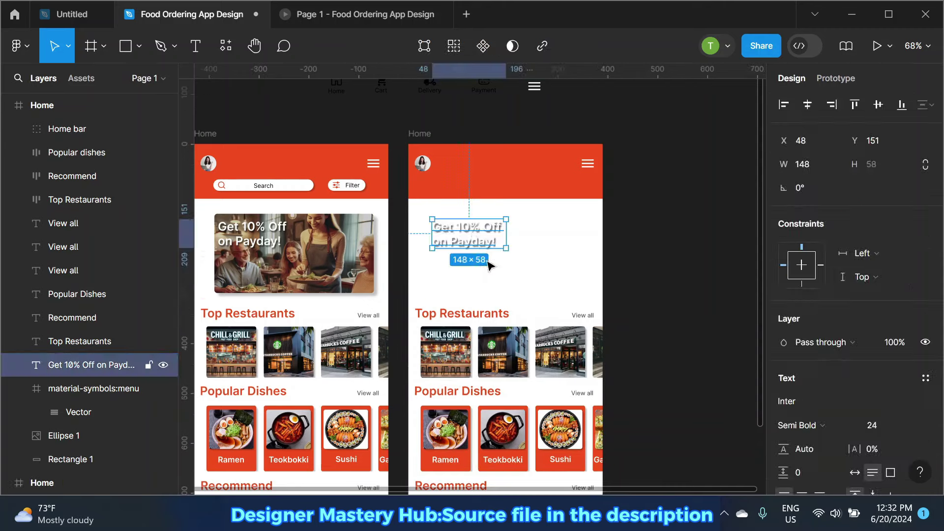
key("Delete")
scroll(485, 261, "down", 1)
left_click(449, 300)
left_click(583, 304)
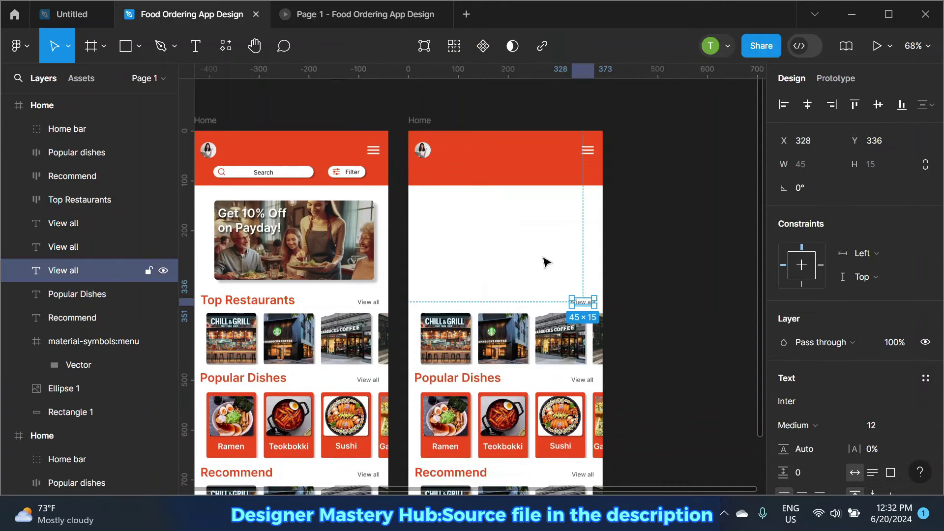
scroll(544, 261, "down", 1)
mouse_move(426, 210)
left_mouse_down()
mouse_move(610, 407)
mouse_move(611, 459)
left_mouse_up()
key("Delete")
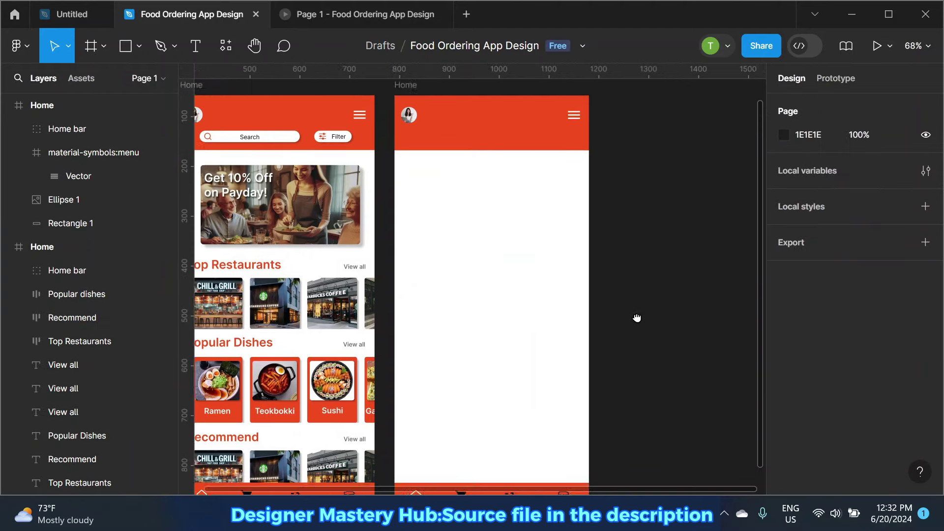
scroll(614, 275, "down", 3)
scroll(353, 437, "up", 3)
Step: Recolour the copy's Home nav icon black and Cart icon white
left_click(353, 439)
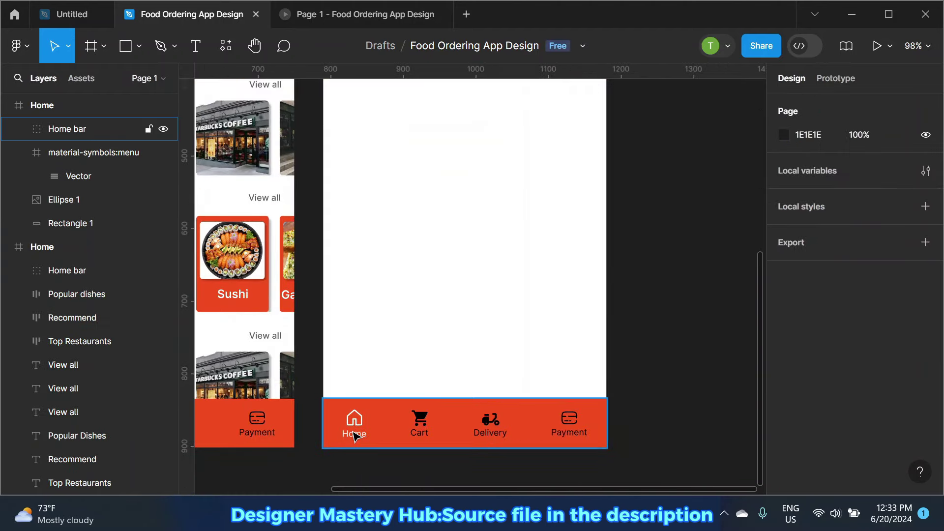
double_click(352, 440)
scroll(837, 295, "down", 2)
scroll(784, 380, "down", 1)
left_click(784, 369)
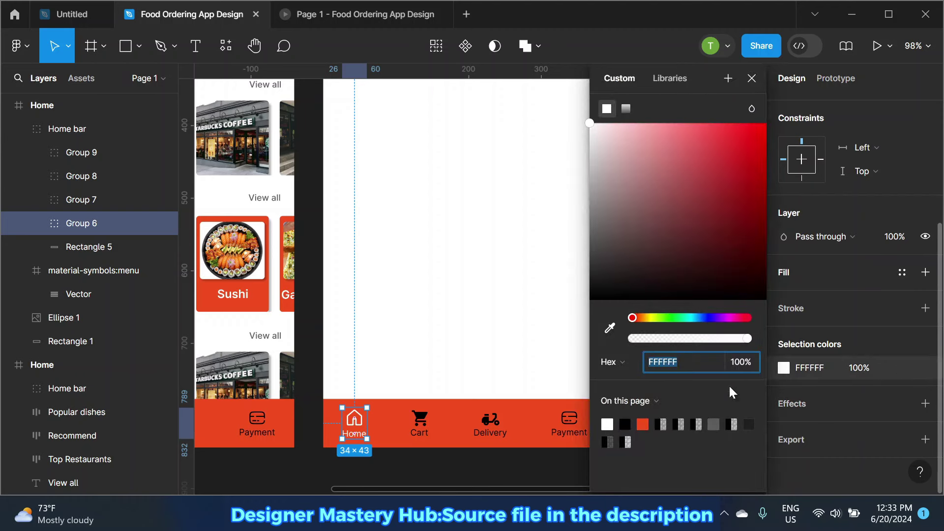
left_click(624, 424)
left_click(418, 427)
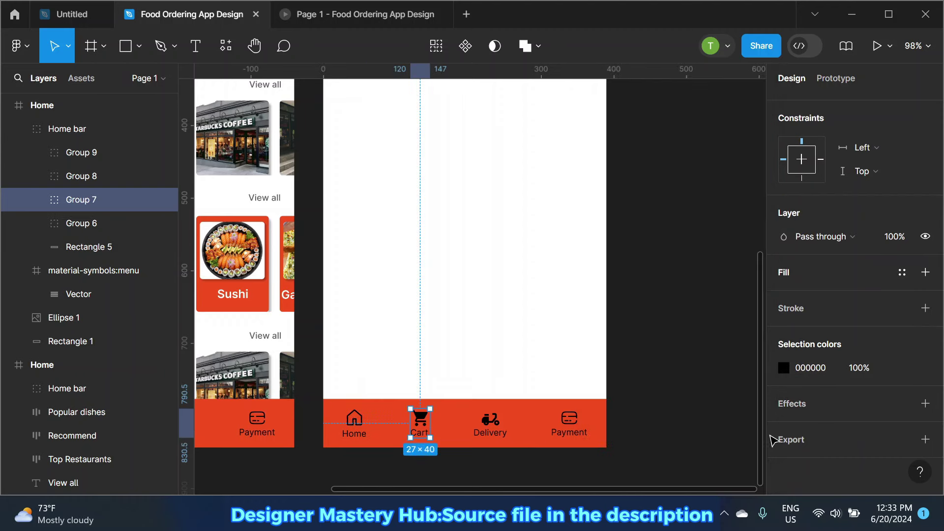
left_click(785, 370)
left_click(615, 417)
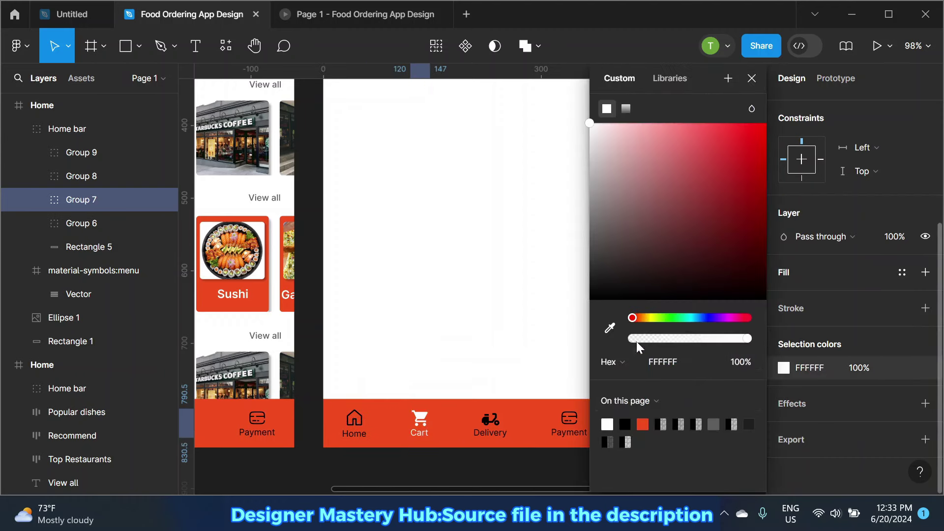
left_click(751, 78)
left_click(681, 233)
scroll(449, 284, "down", 5, "ctrl")
scroll(462, 256, "up", 2)
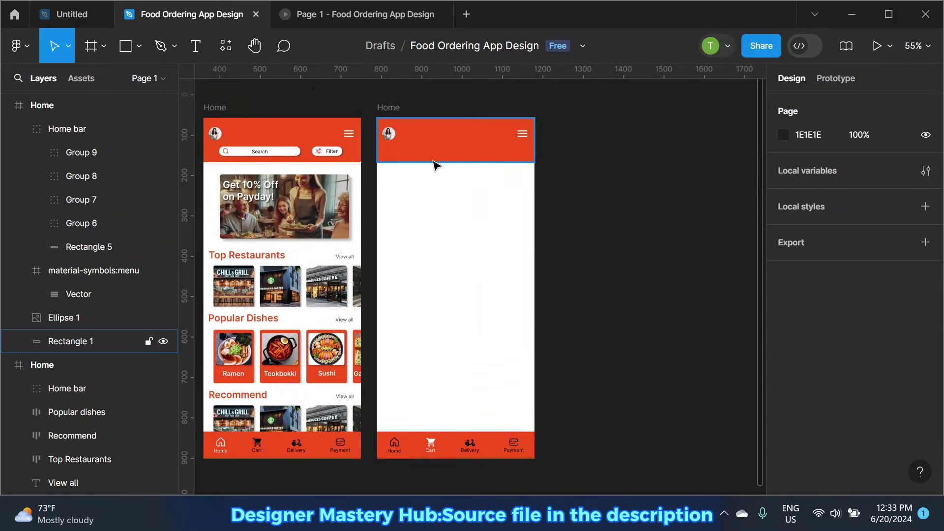
Step: Add a 'My Cart' header title at size 36, Medium weight, centred
left_click(195, 46)
scroll(392, 162, "up", 3, "ctrl")
left_click(458, 168)
type("My Cart")
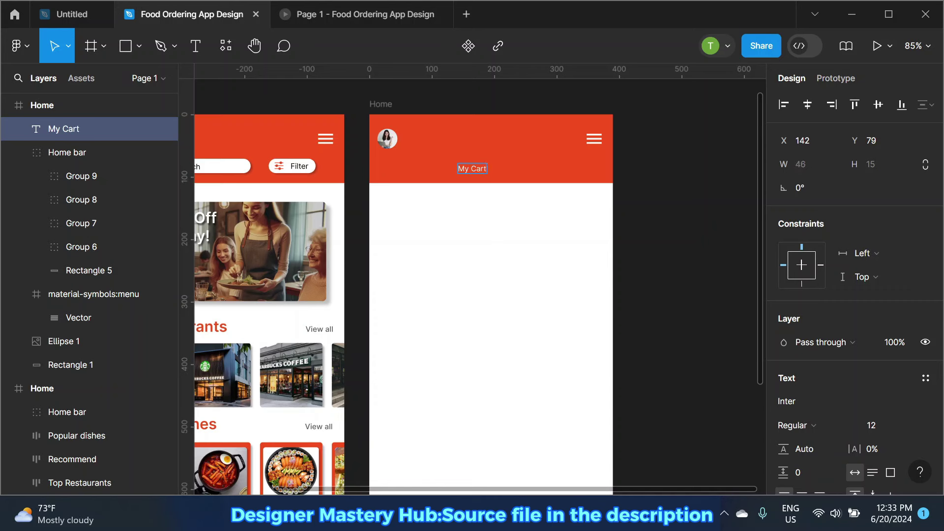
key("Escape")
left_click(913, 423)
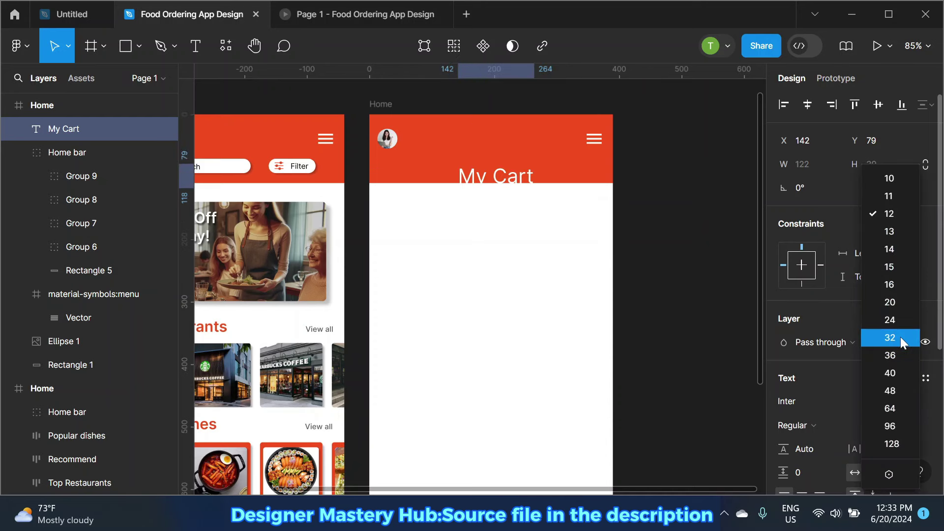
left_click(891, 355)
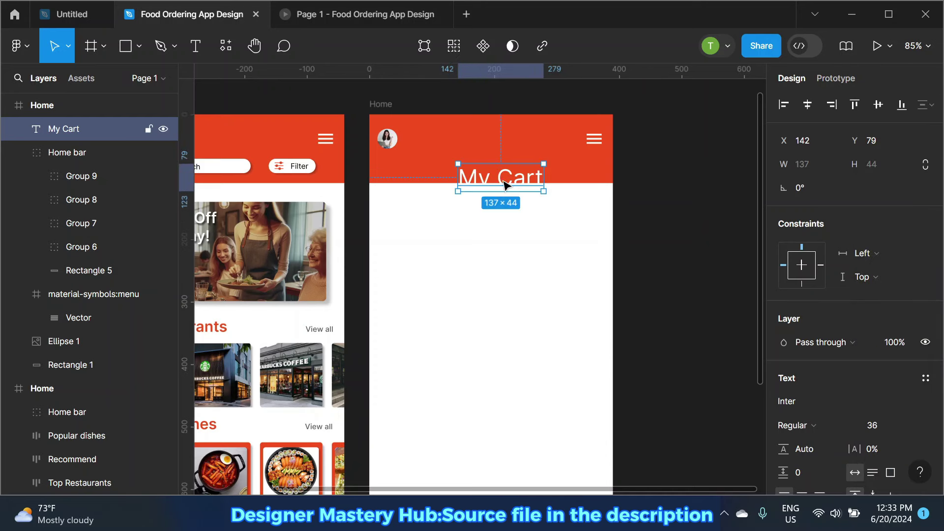
left_click_drag(509, 183, 499, 158)
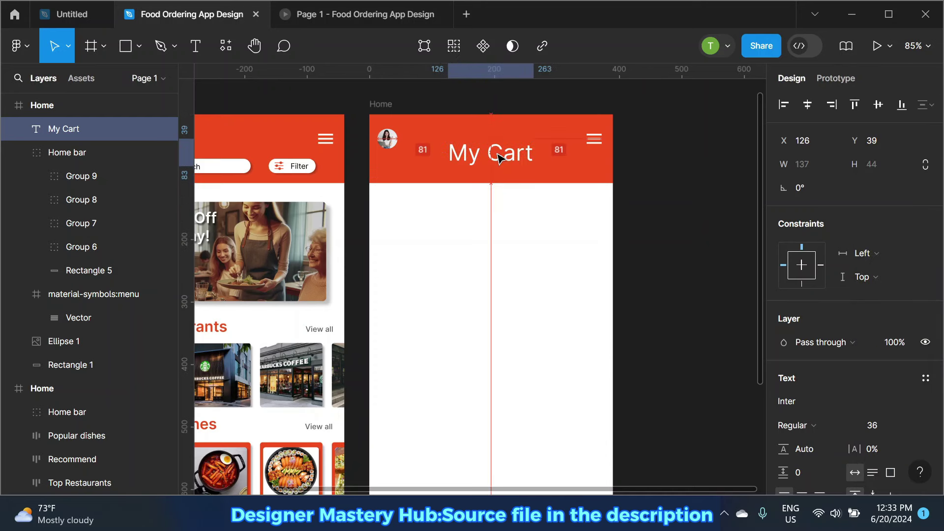
left_click(819, 422)
left_click(820, 205)
left_click(359, 20)
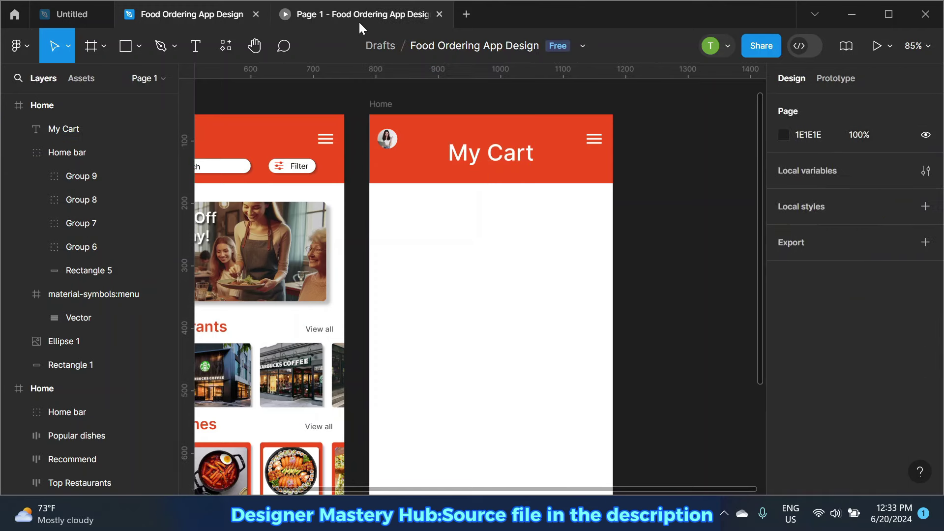
key("Right")
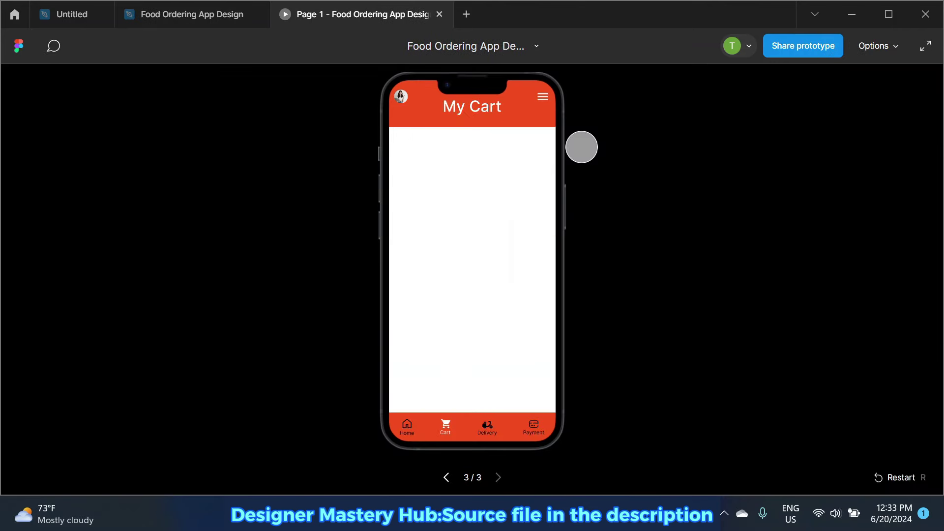
key("Left")
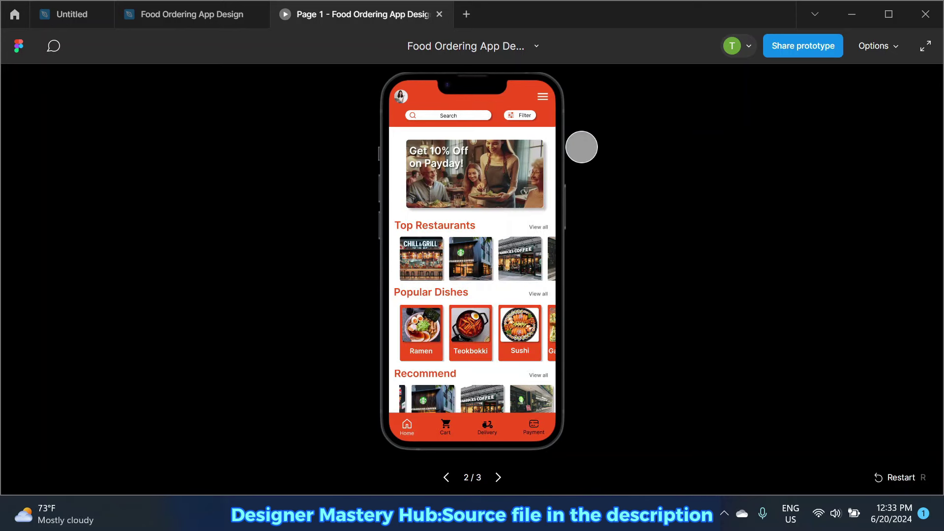
key("Right")
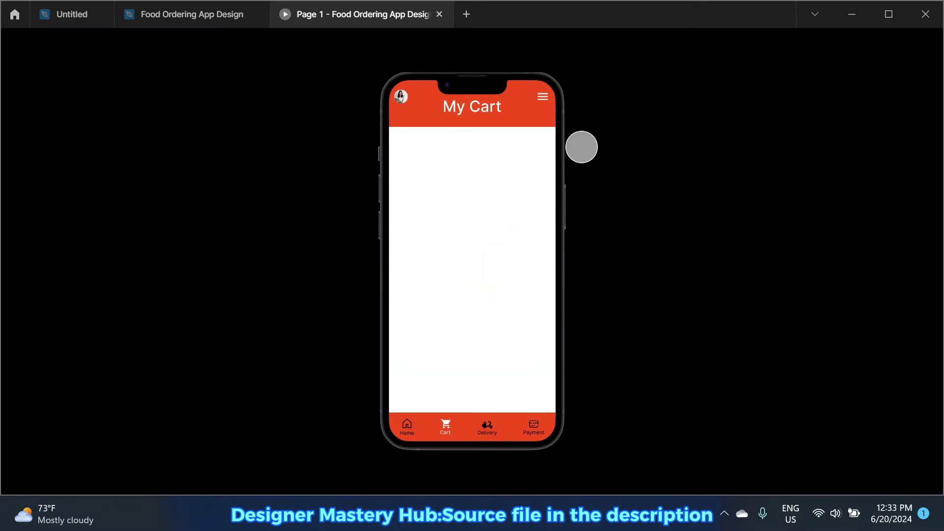
left_click(182, 16)
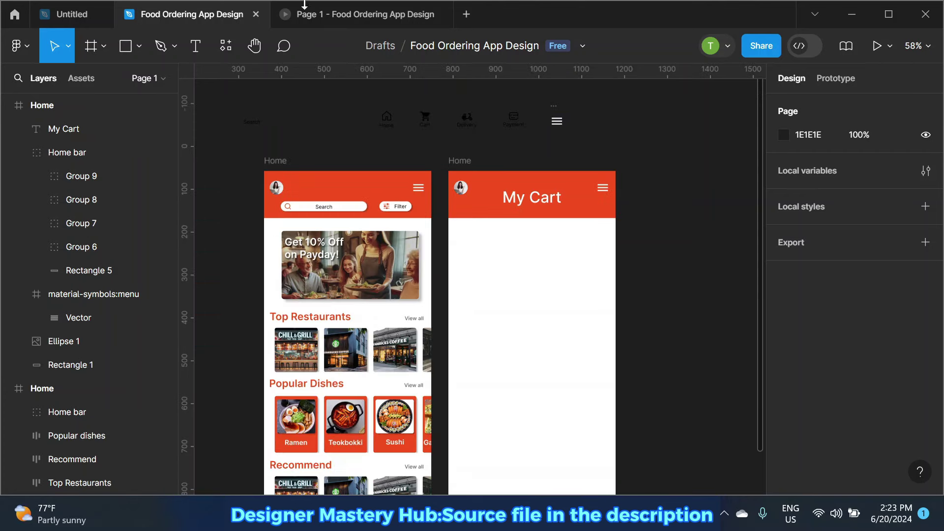
Step: Draw a rectangle card just below the My Cart header
scroll(547, 246, "down", 1)
scroll(551, 243, "up", 1)
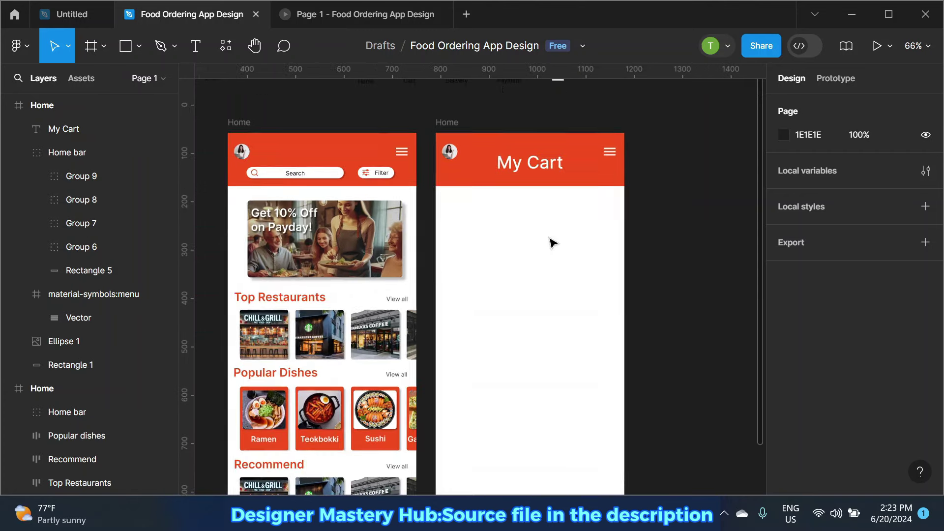
scroll(541, 244, "up", 2)
scroll(507, 244, "up", 2)
scroll(640, 164, "up", 1)
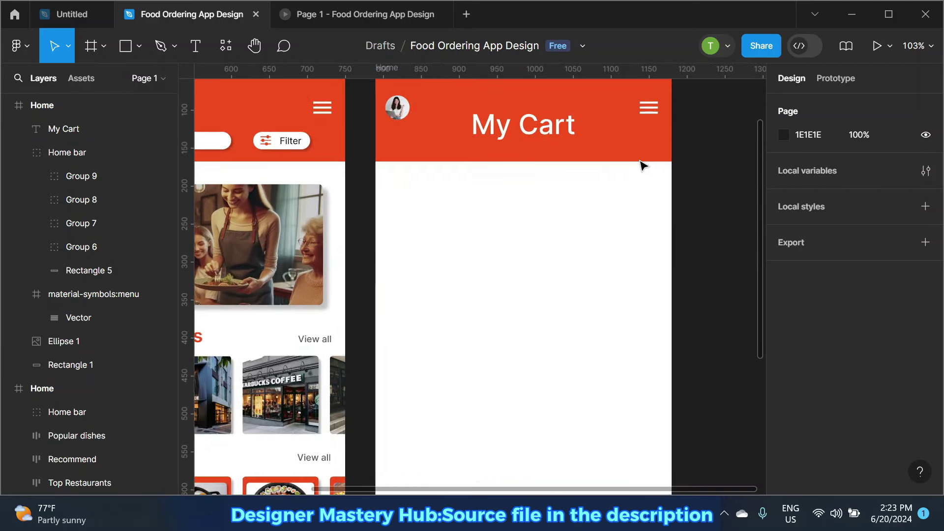
scroll(634, 162, "up", 1)
left_click(118, 47)
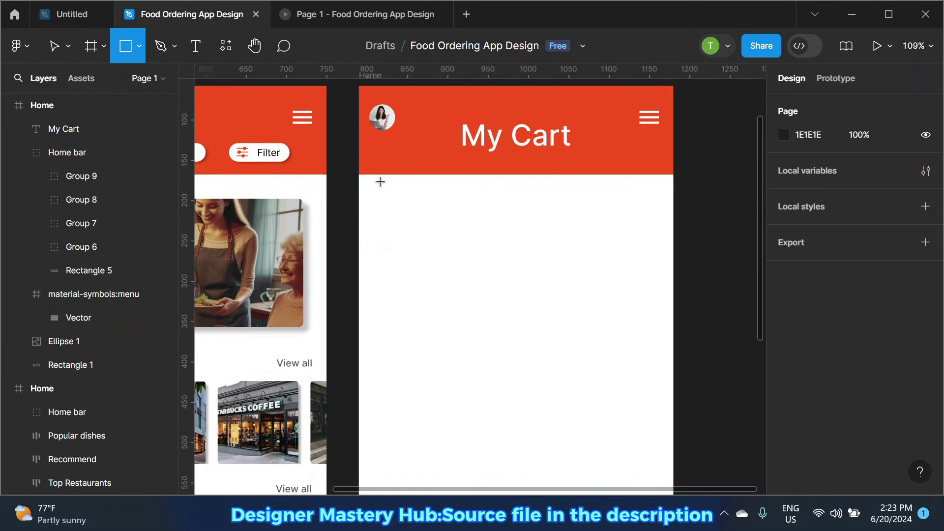
left_click_drag(380, 182, 624, 258)
Step: Size the card to 333 wide by 90 tall
left_click(825, 169)
type("333")
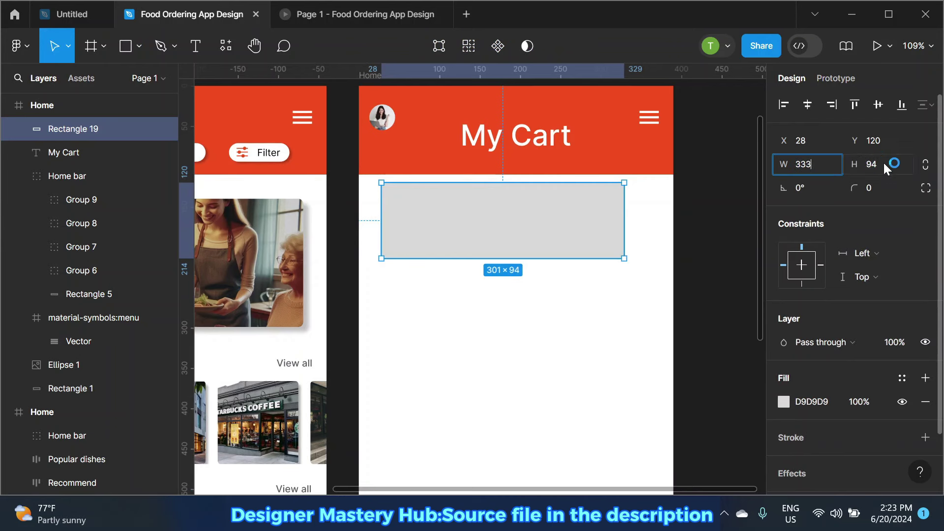
key("Tab")
type("80")
key("Return")
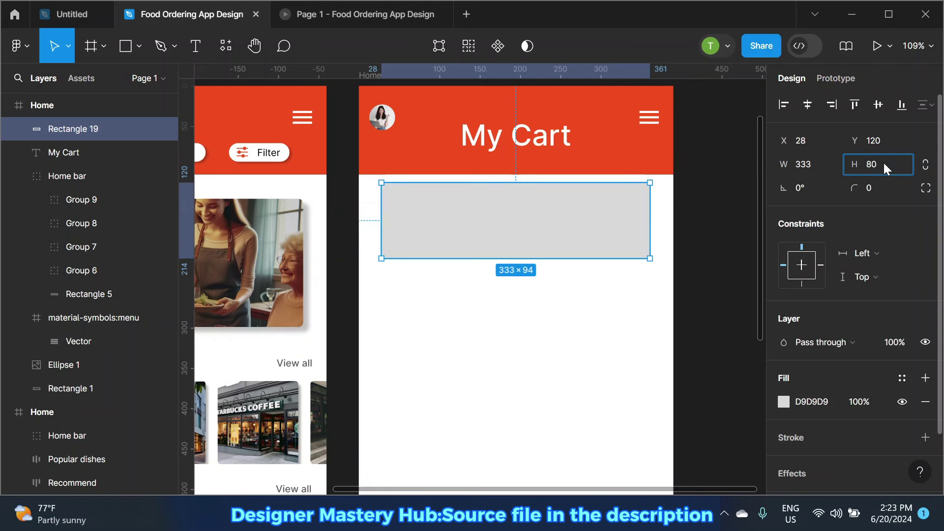
key("Return")
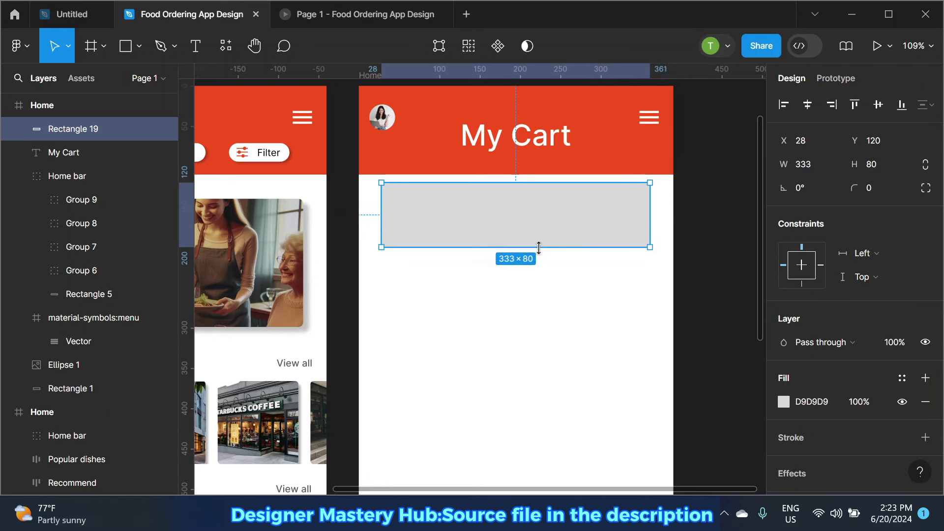
left_click_drag(539, 248, 541, 254)
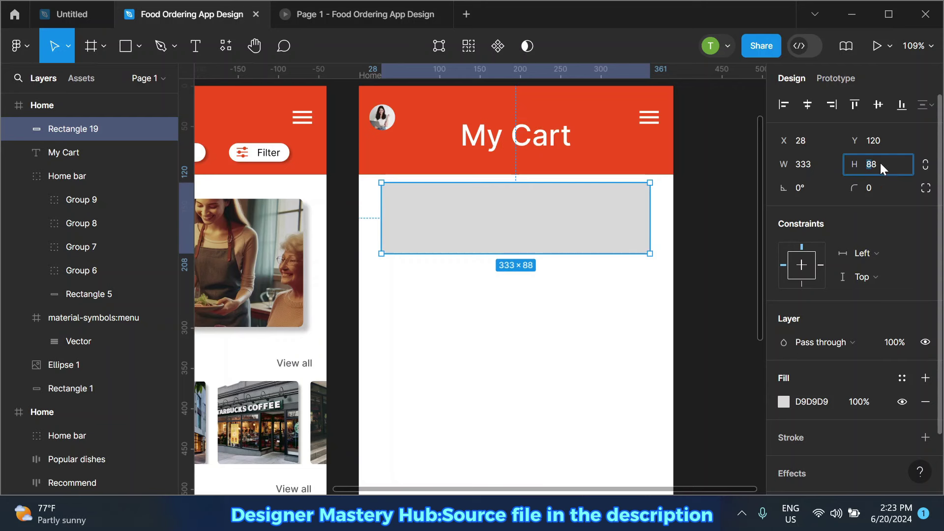
key("Return")
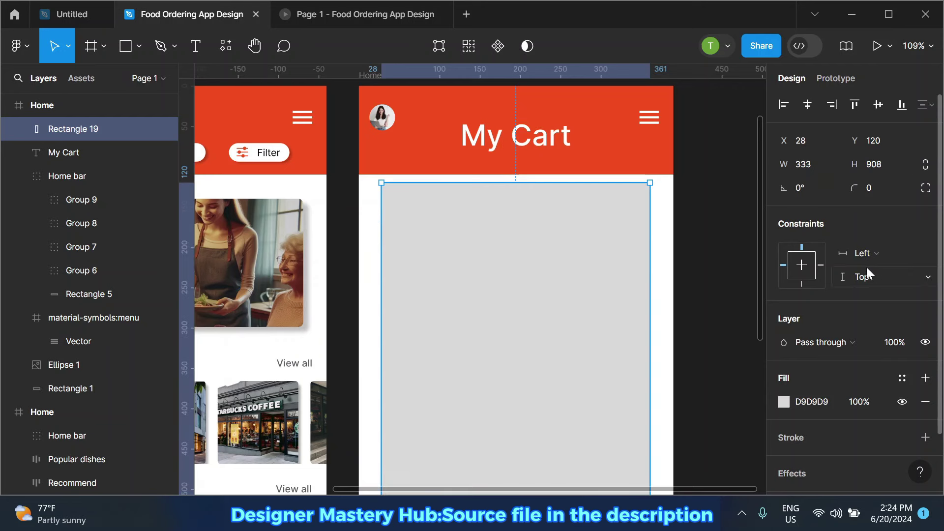
key("Return")
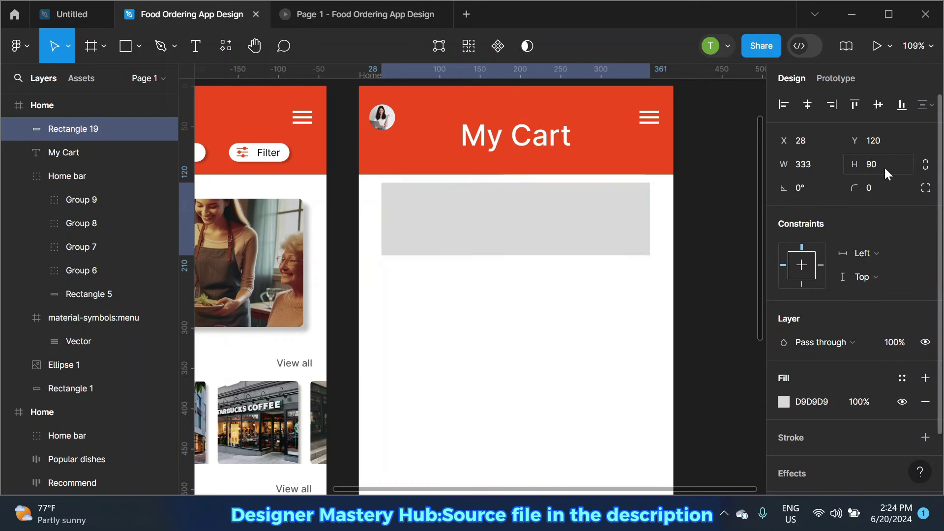
left_click(880, 188)
Step: Round the card's corners, fill it white FFFFFF, and centre it horizontally
type("5")
left_click_drag(847, 189, 811, 197)
left_click(784, 402)
left_click_drag(653, 196, 506, 108)
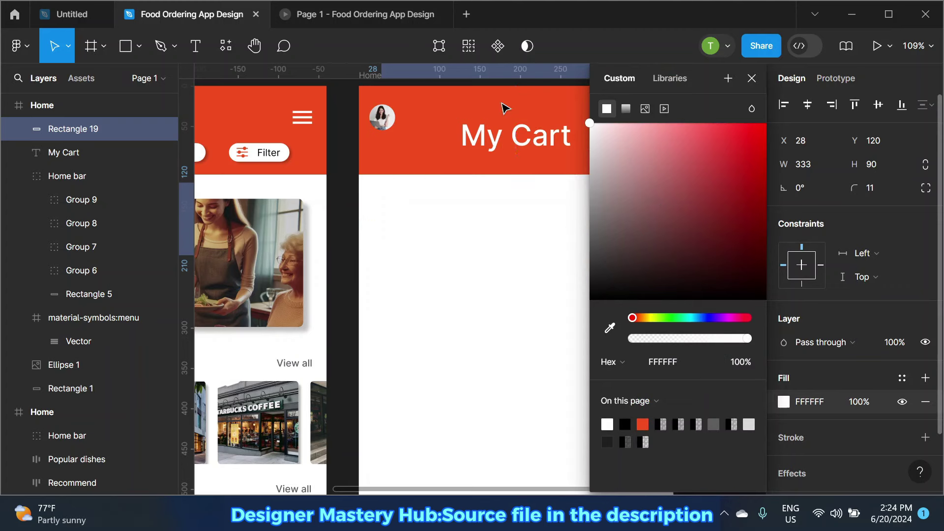
left_click(752, 78)
left_click(807, 105)
Step: Give the card two drop shadows, setting the first one's offset to X -3, Y -3
scroll(869, 408, "down", 3)
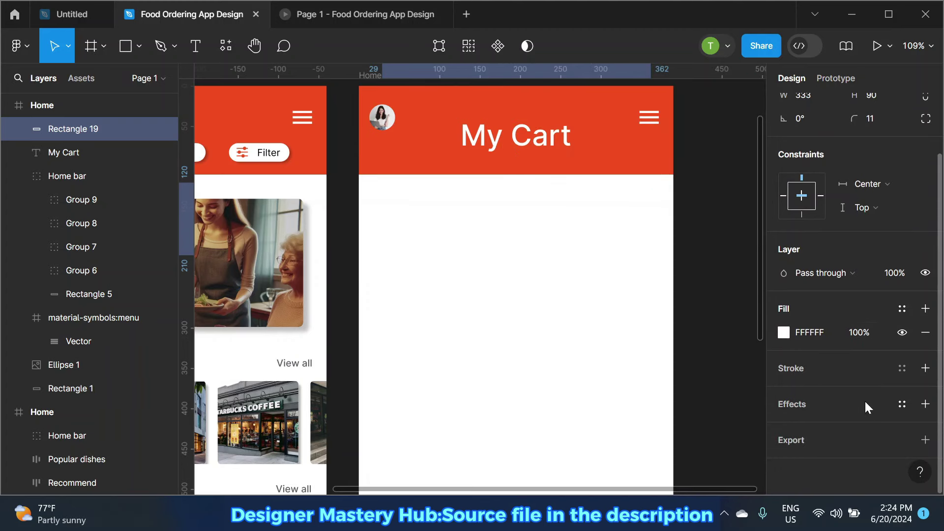
left_click(925, 404)
left_click(784, 428)
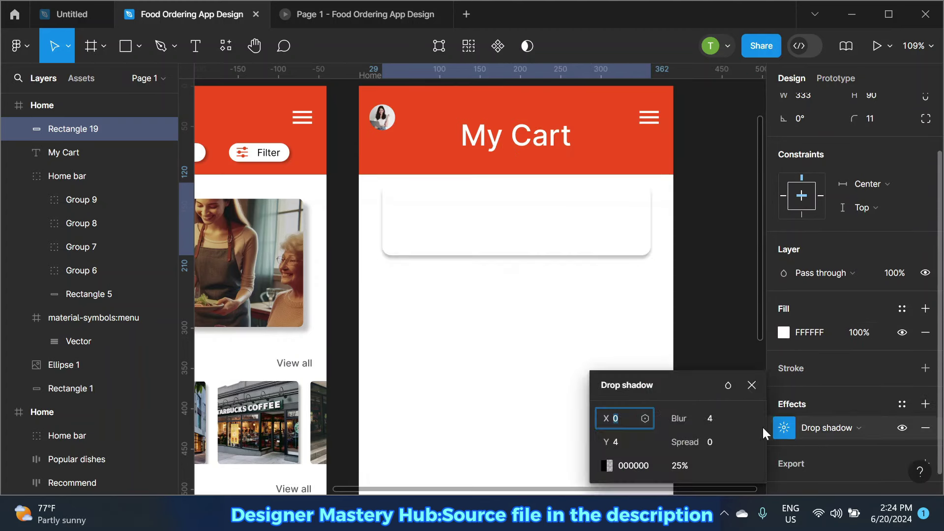
left_click_drag(604, 419, 608, 420)
left_click(752, 386)
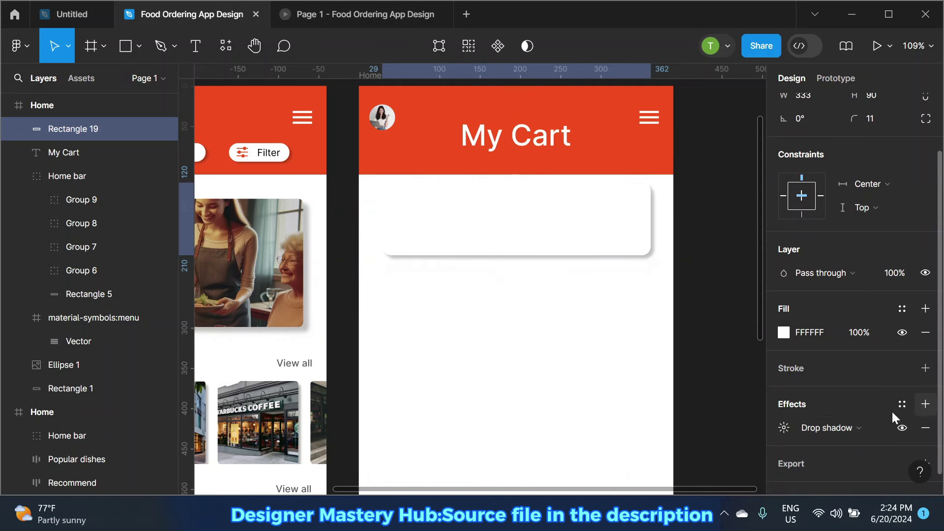
left_click(925, 404)
left_click(785, 429)
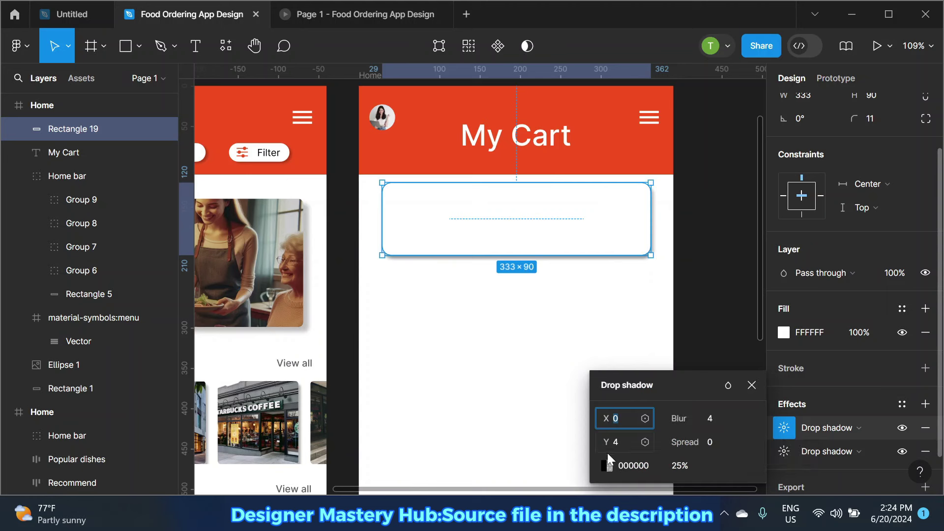
left_click_drag(607, 446, 597, 455)
left_click_drag(605, 419, 600, 431)
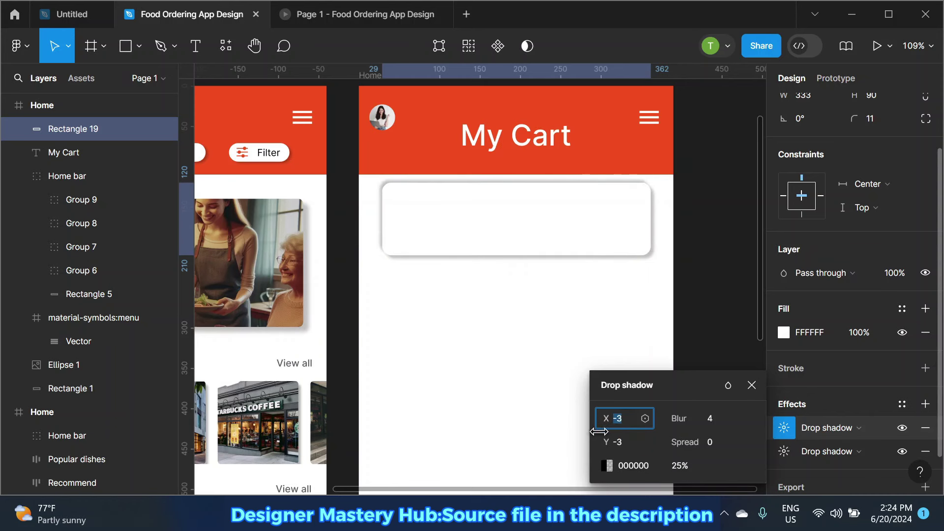
left_click(752, 385)
Step: Check the card's shadows and centre it horizontally in the My Cart frame
left_click(725, 358)
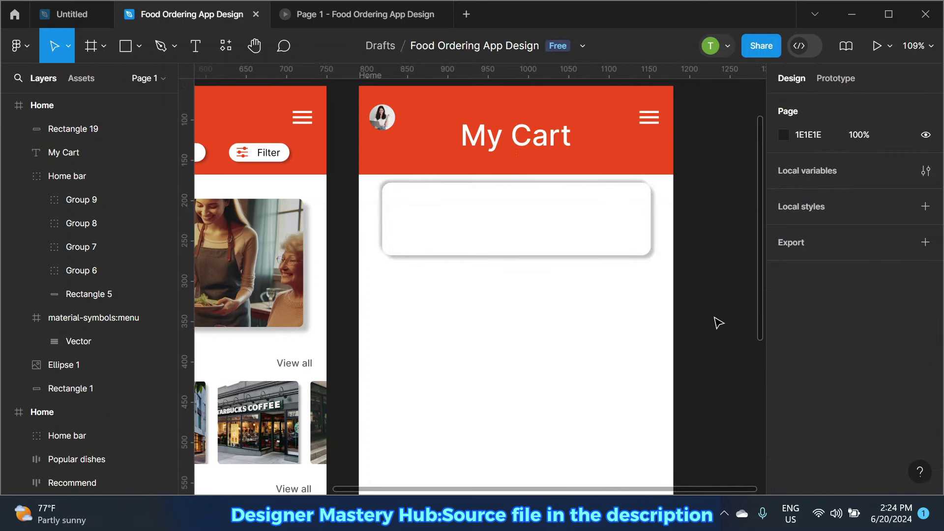
scroll(585, 313, "down", 2)
left_click(560, 256)
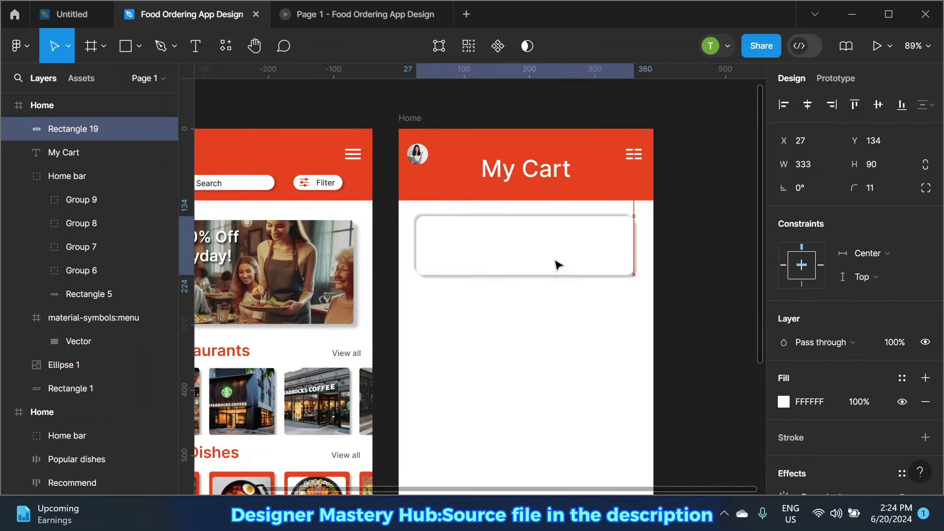
left_click(808, 104)
scroll(584, 220, "up", 2)
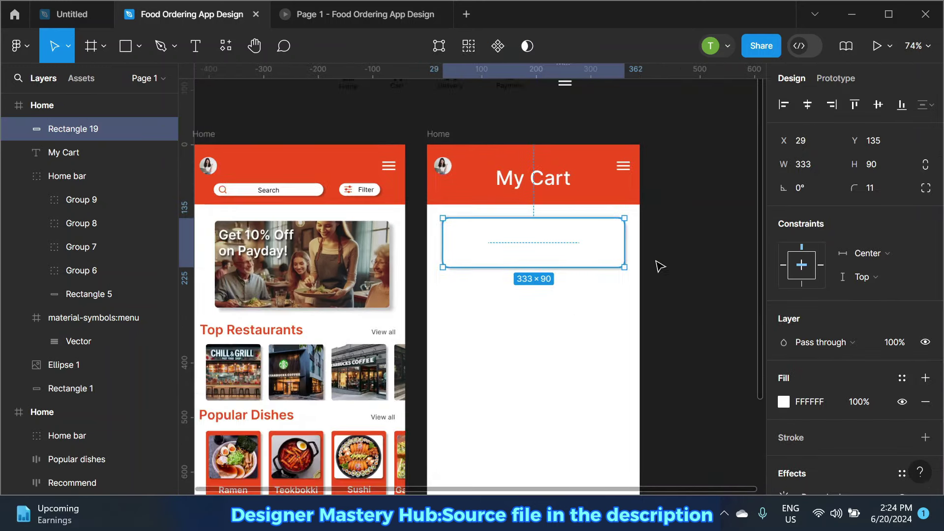
Step: Duplicate the card and resize the copy to 109×83 inside the card's left end
key("ctrl+d")
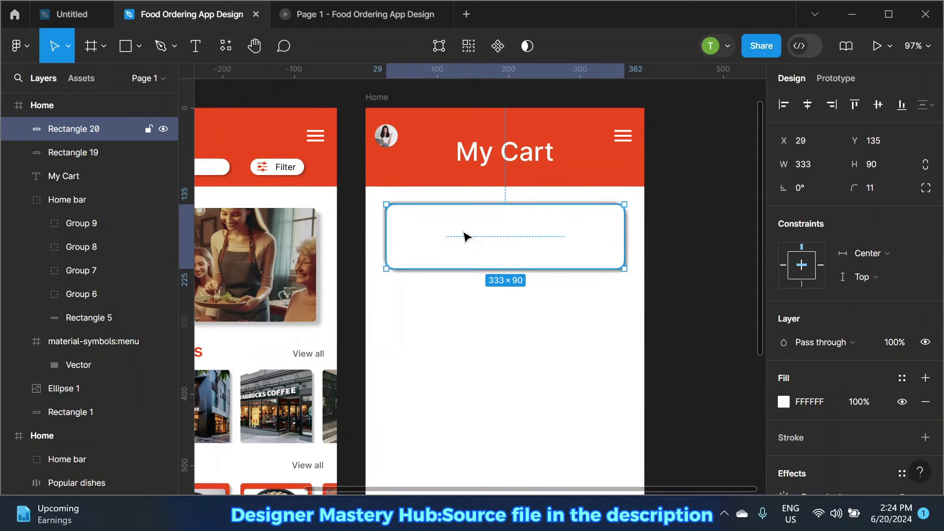
key("super")
scroll(568, 237, "up", 2)
scroll(568, 237, "up", 3)
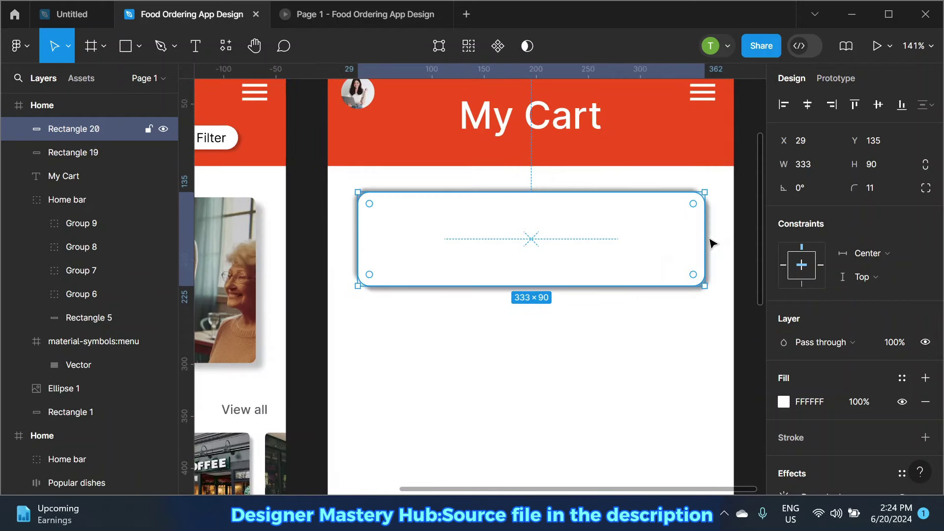
left_click_drag(703, 239, 480, 241)
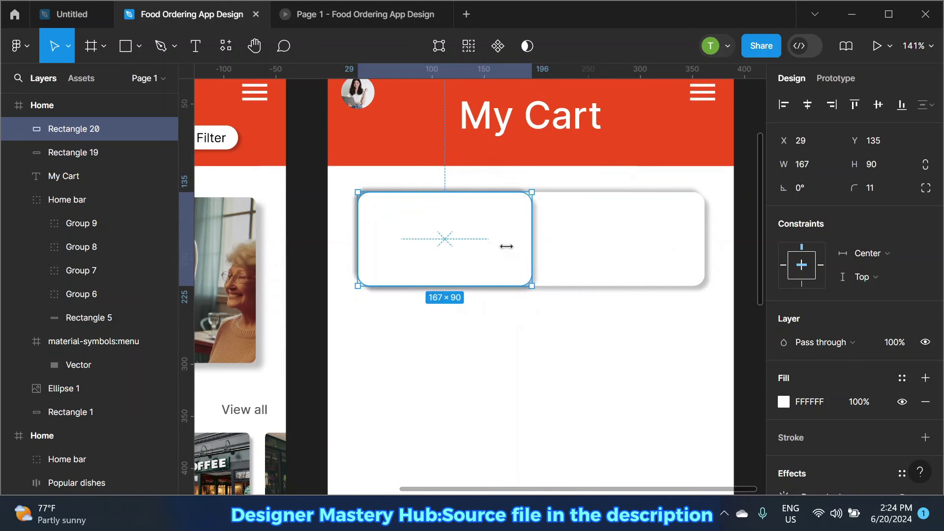
left_click_drag(423, 284, 423, 278)
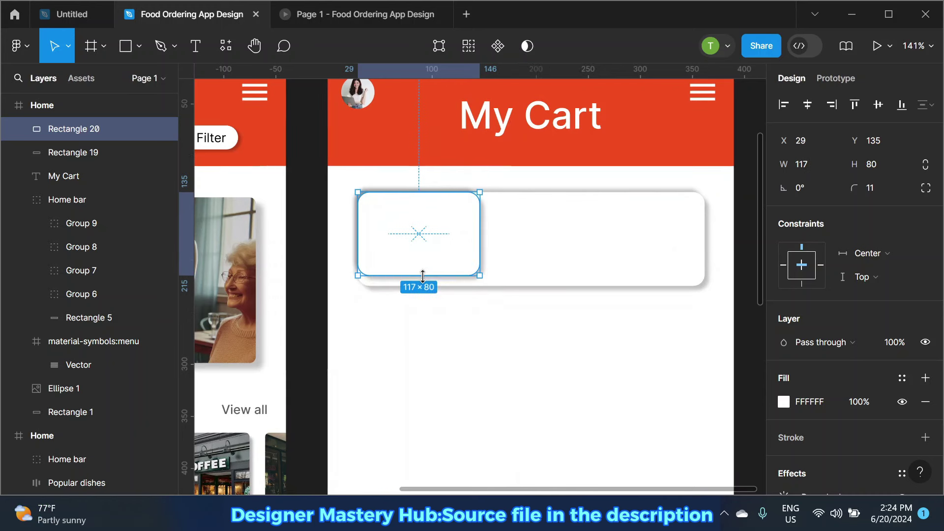
left_click_drag(365, 253, 444, 252)
left_click(417, 320)
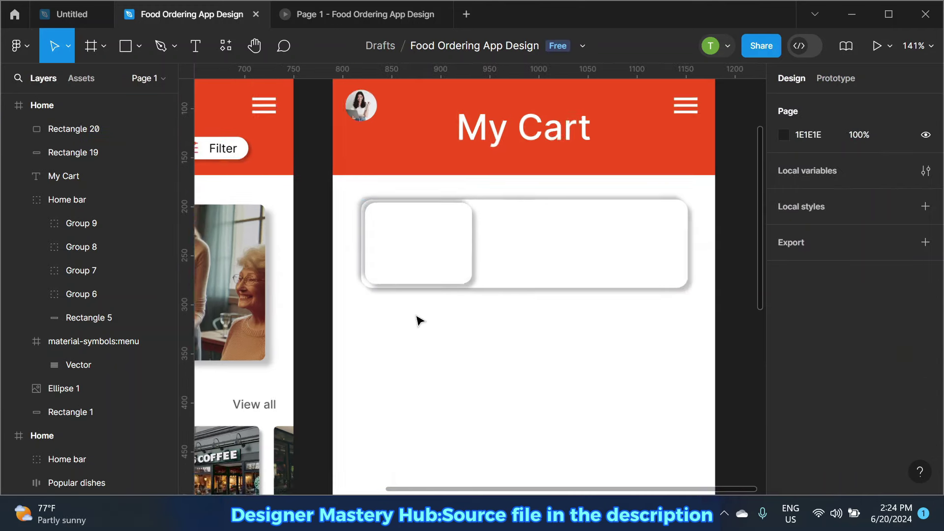
Step: Hide the small box's first drop shadow, keeping only the second visible
scroll(417, 320, "up", 2)
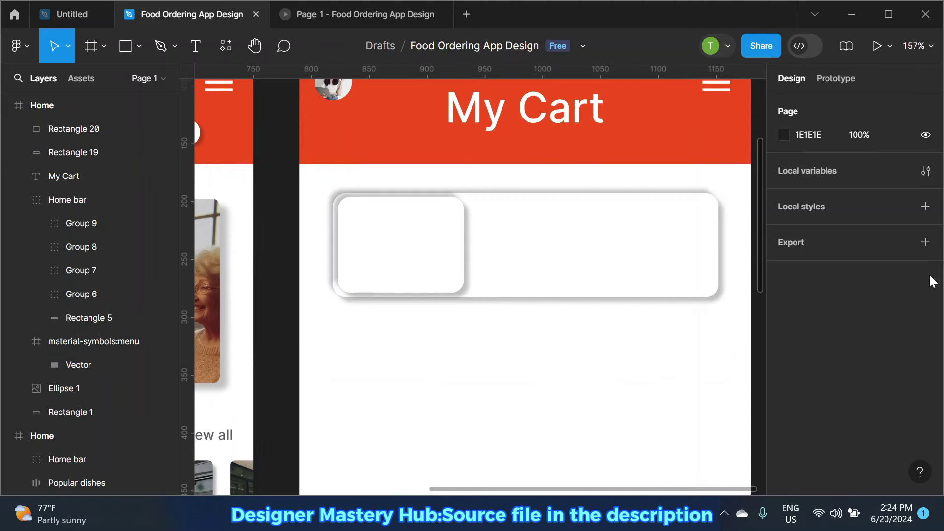
left_click(442, 257)
scroll(809, 289, "down", 3)
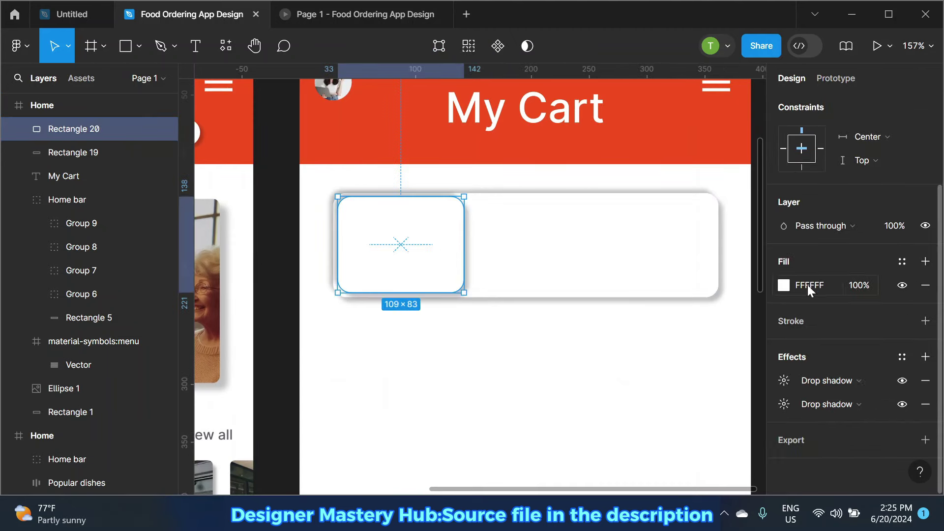
left_click(902, 381)
left_click(902, 404)
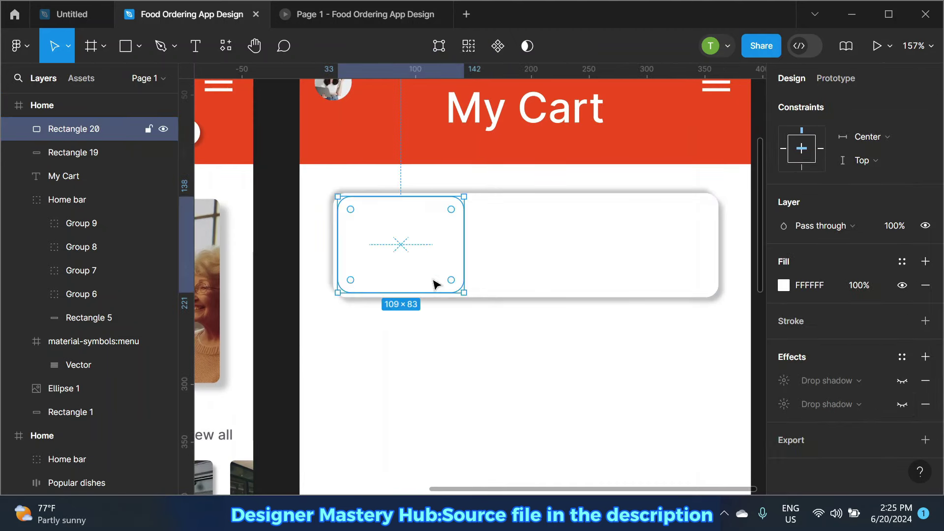
left_click(903, 405)
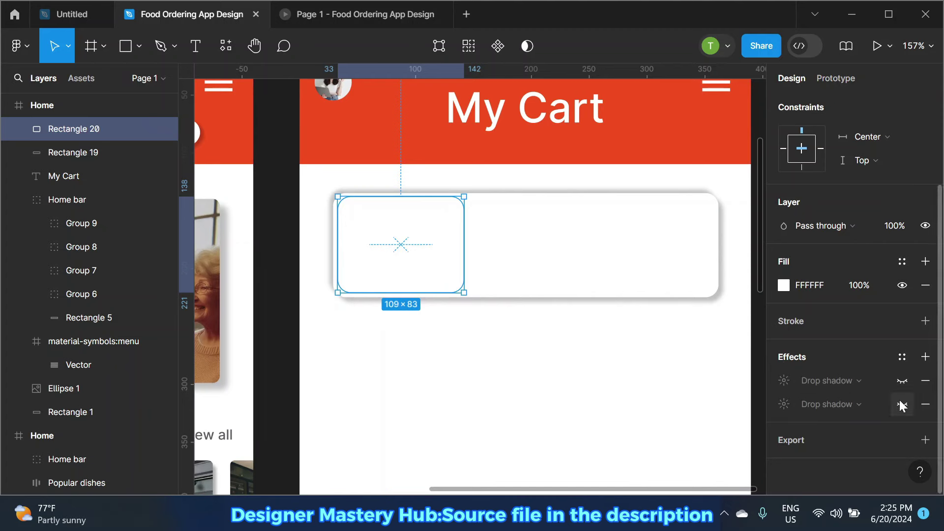
left_click(654, 346)
left_click(426, 246)
Step: Image-fill the 109×83 box with the Food Delivery illustration from the Food Ordering folder
left_click(784, 285)
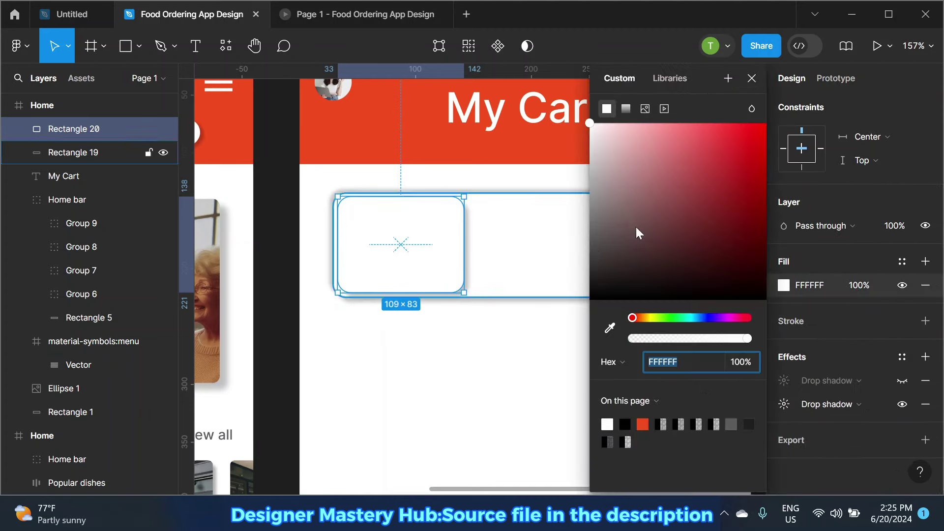
left_click(648, 107)
left_click(674, 213)
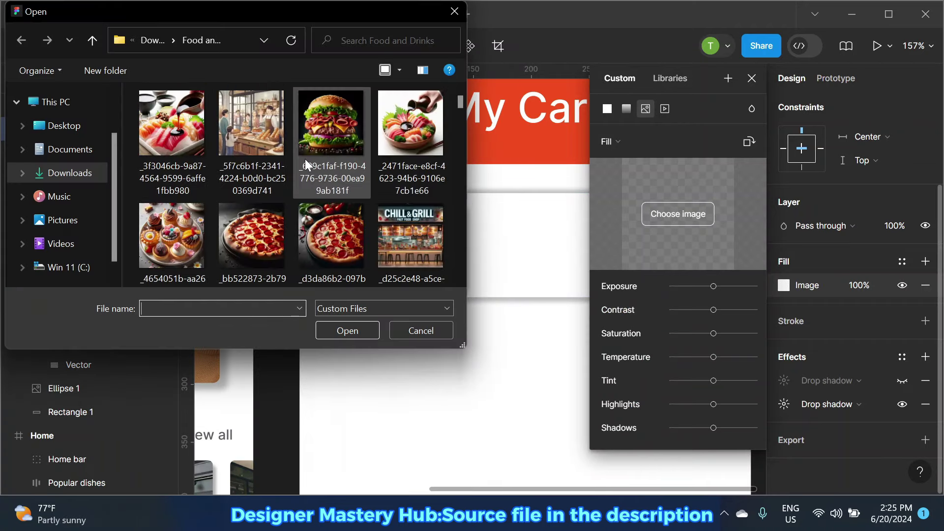
left_click(16, 173)
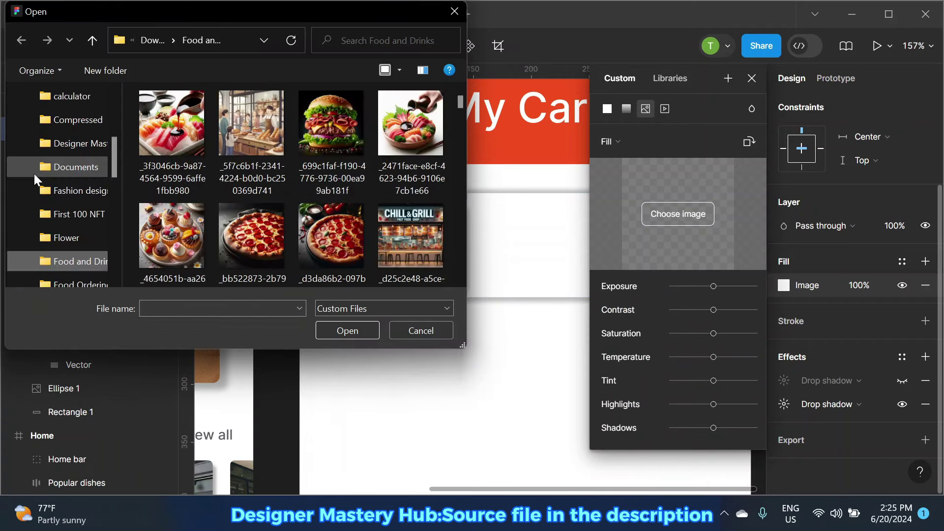
left_click(29, 283)
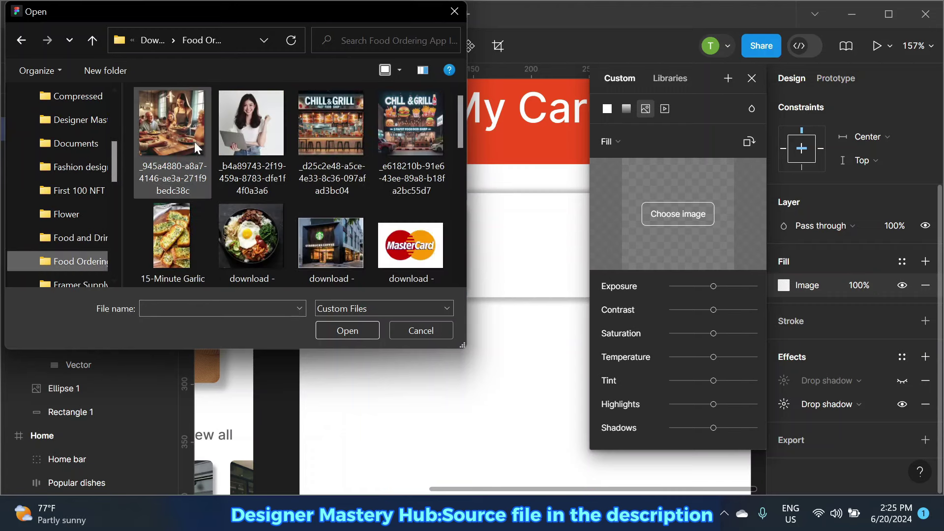
scroll(343, 150, "down", 2)
scroll(343, 151, "down", 5)
scroll(343, 152, "down", 2)
scroll(344, 152, "up", 2)
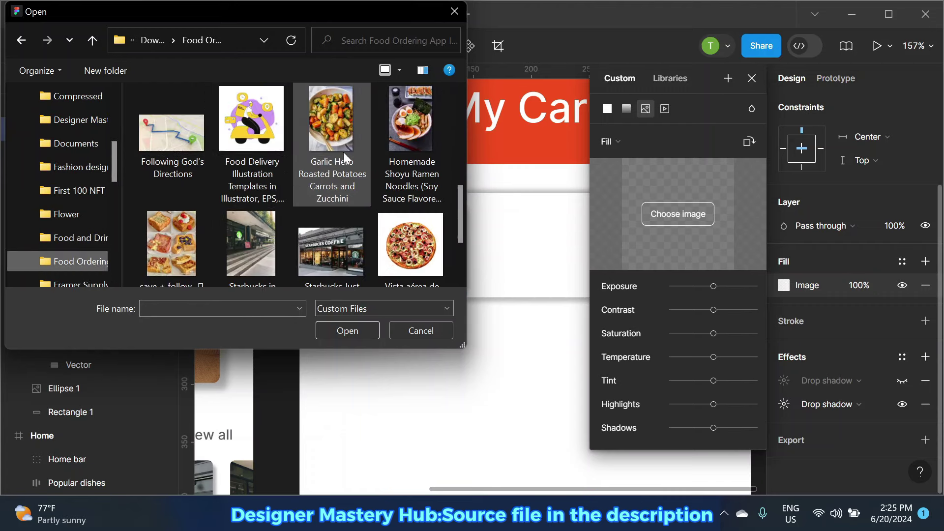
left_click(275, 148)
left_click(344, 331)
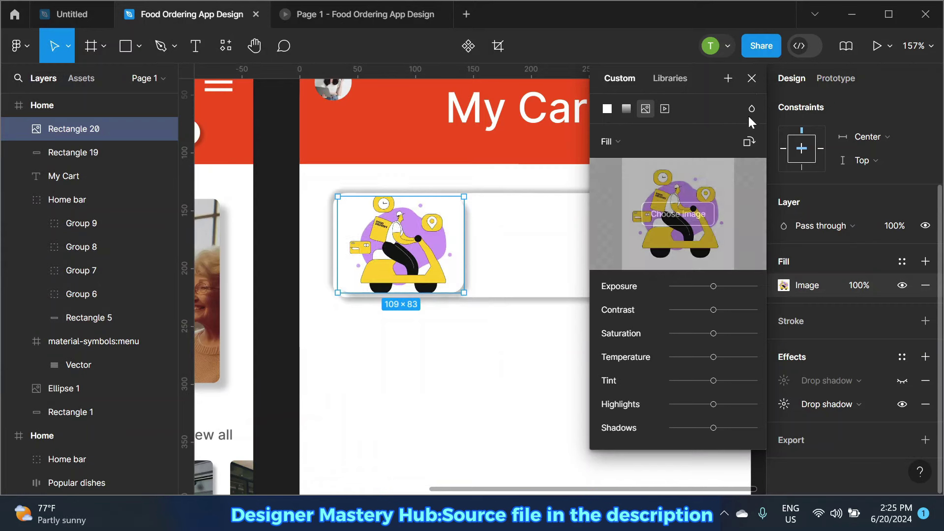
left_click(753, 78)
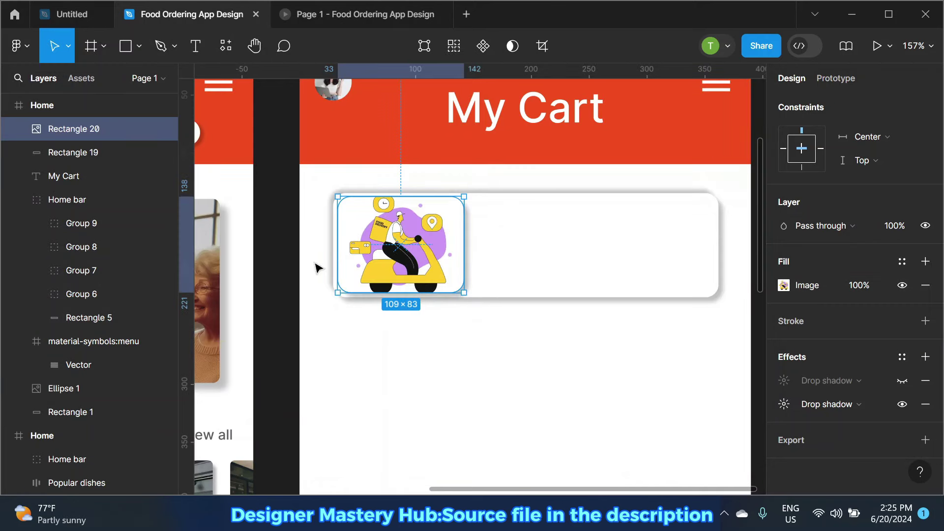
left_click(293, 261)
Step: Add an Estimate Delivery text label beside the delivery illustration
scroll(476, 234, "up", 2, "ctrl")
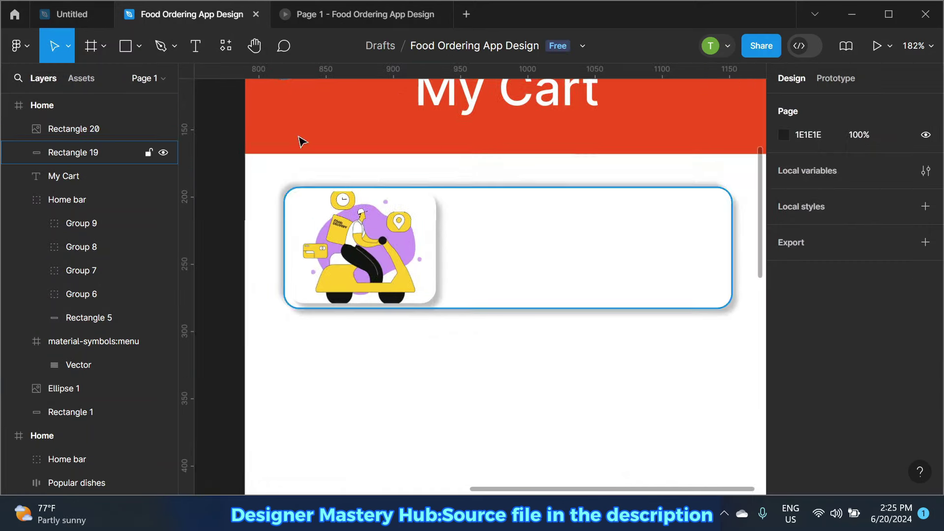
scroll(579, 182, "right", 2)
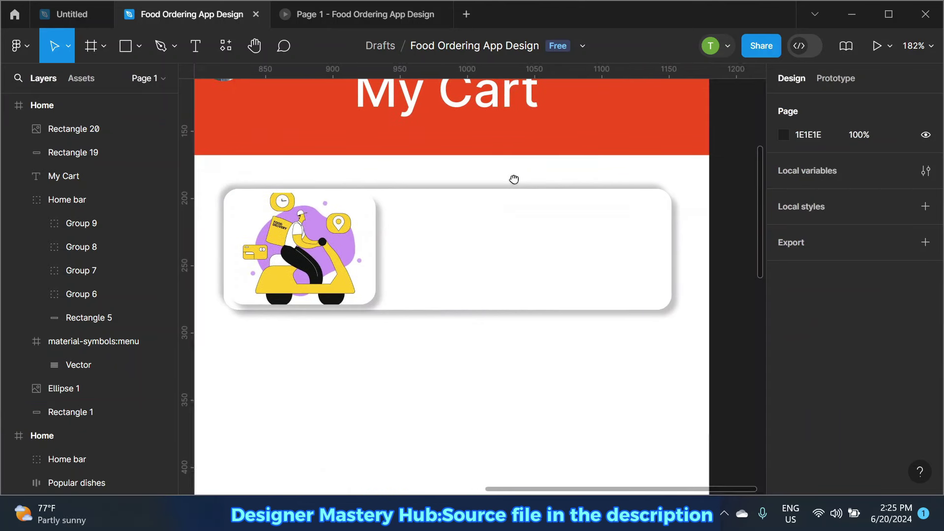
left_click(194, 48)
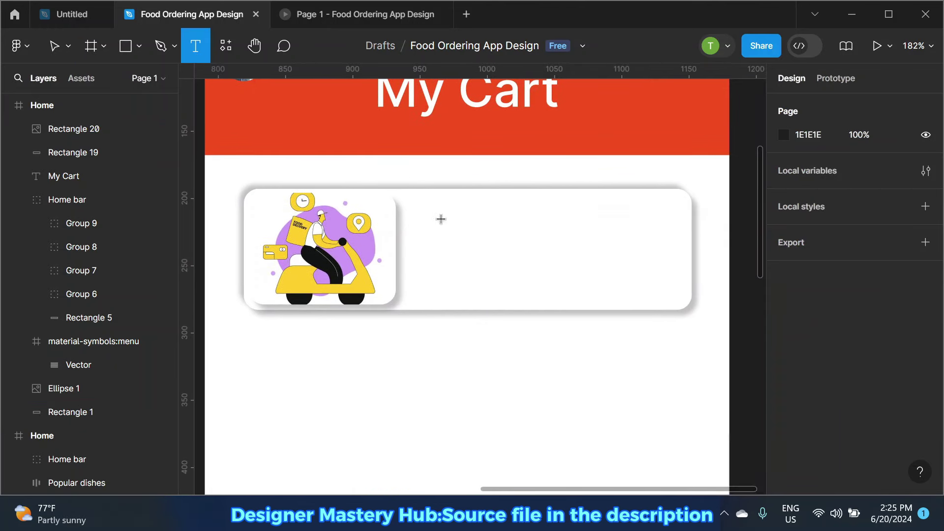
left_click(432, 207)
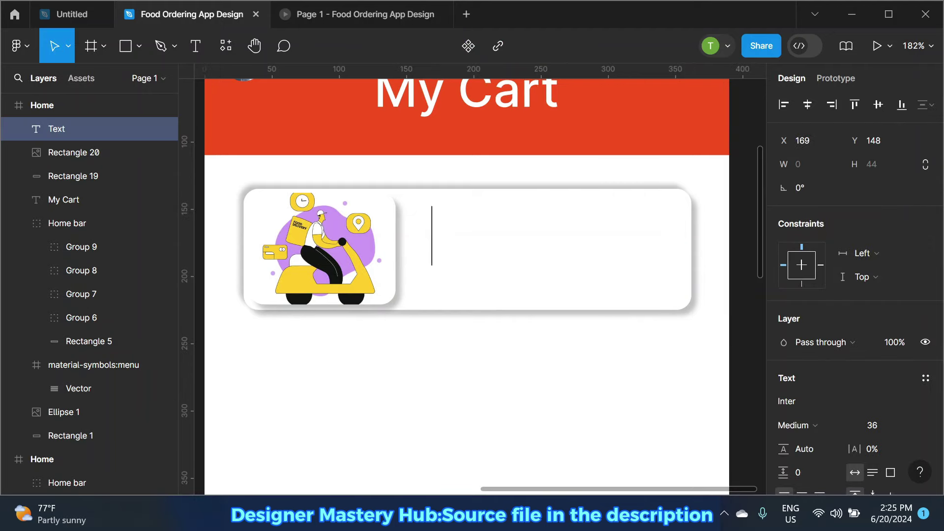
type("Es")
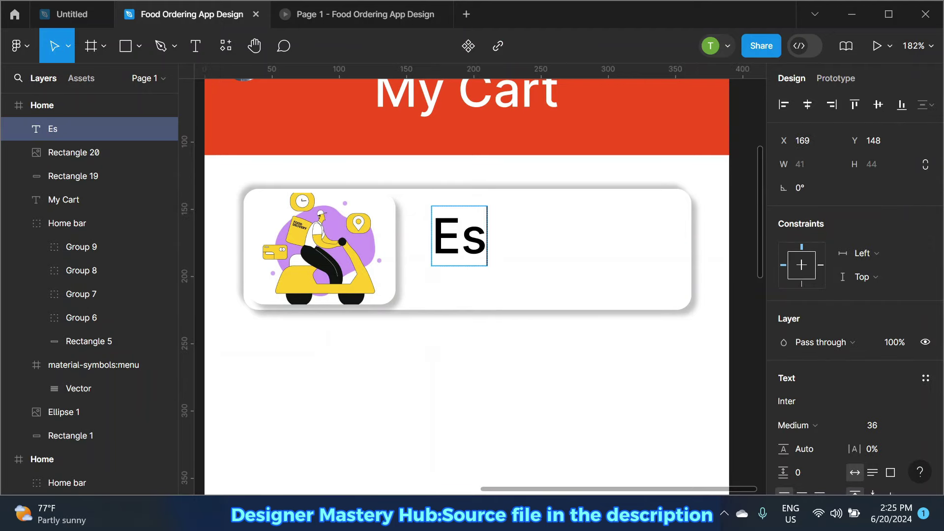
type("tim")
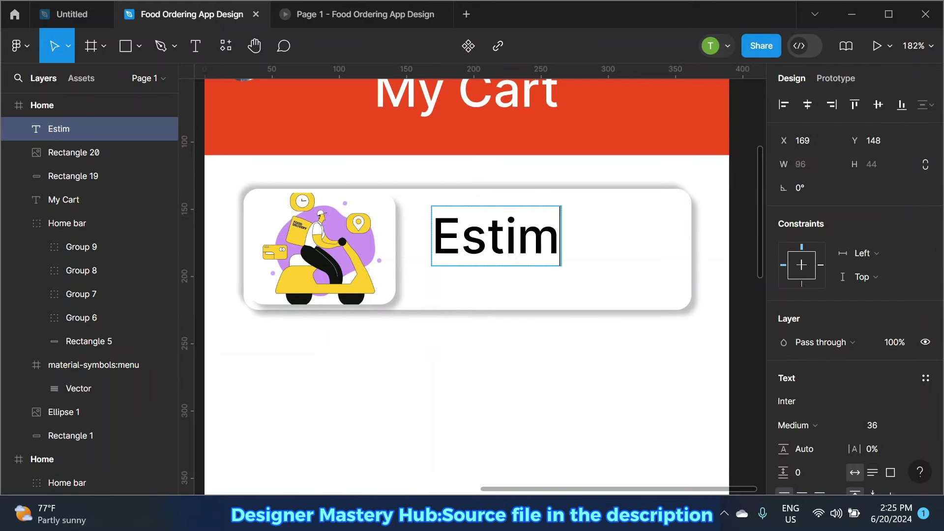
type("ate")
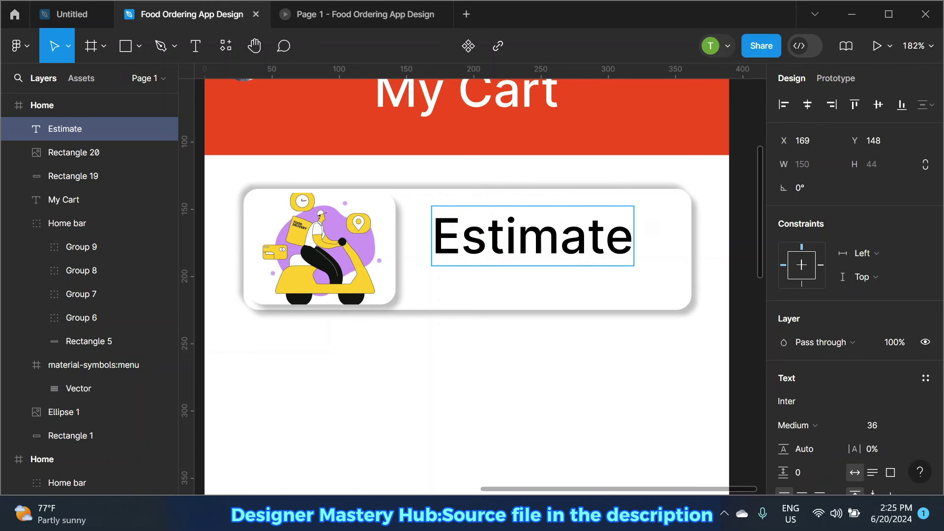
type(" Delivery")
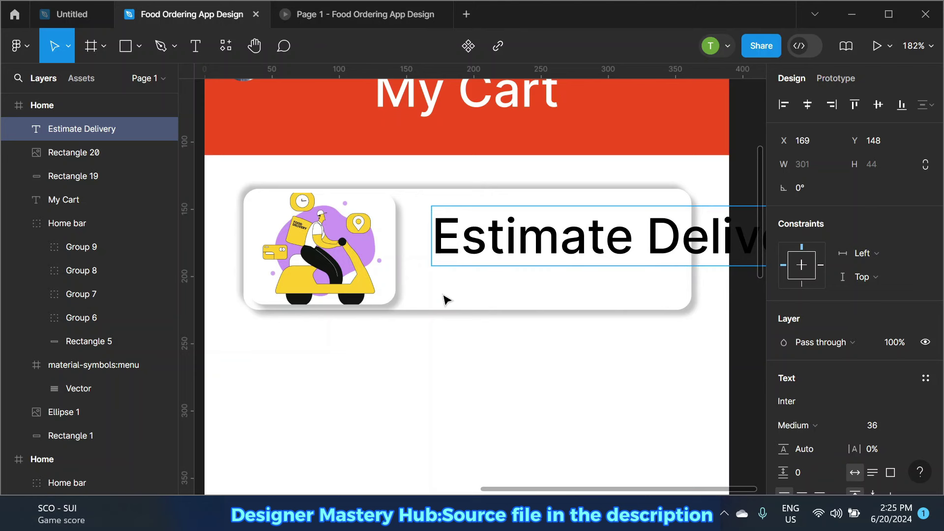
key("Escape")
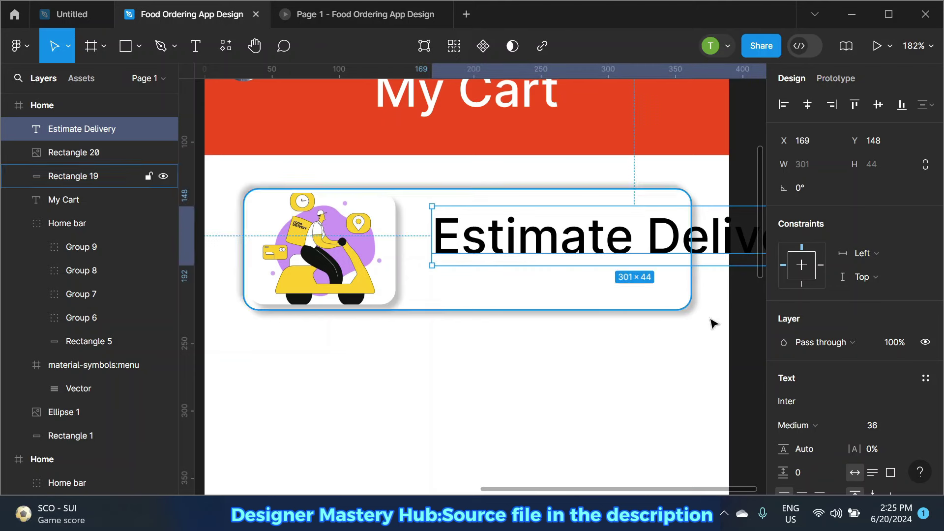
Step: Size the heading to 20, nudge it beside the illustration, then settle on size 16
left_click(905, 424)
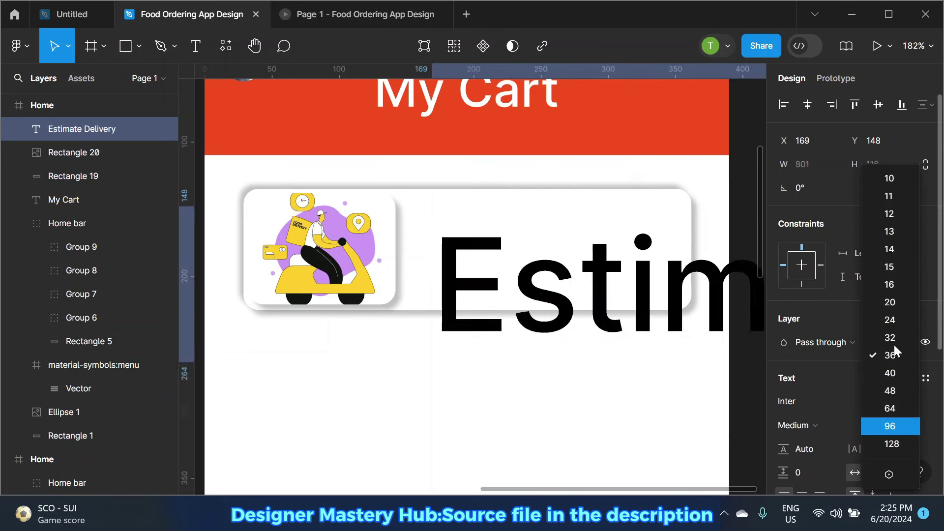
left_click(893, 298)
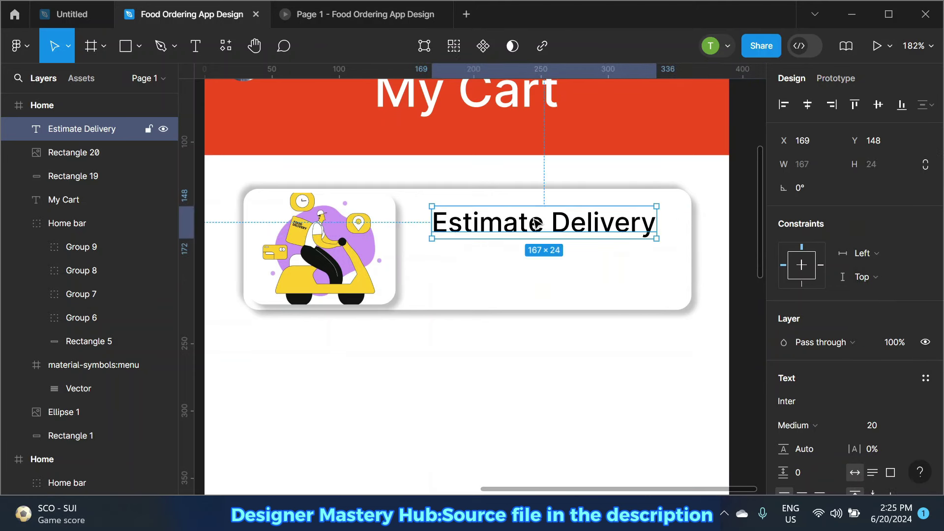
left_click_drag(523, 220, 526, 222)
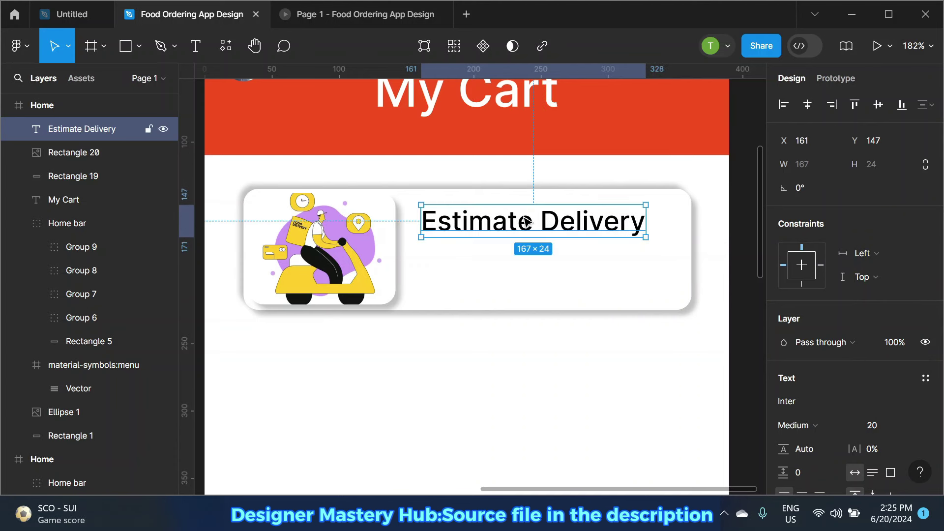
left_click(910, 425)
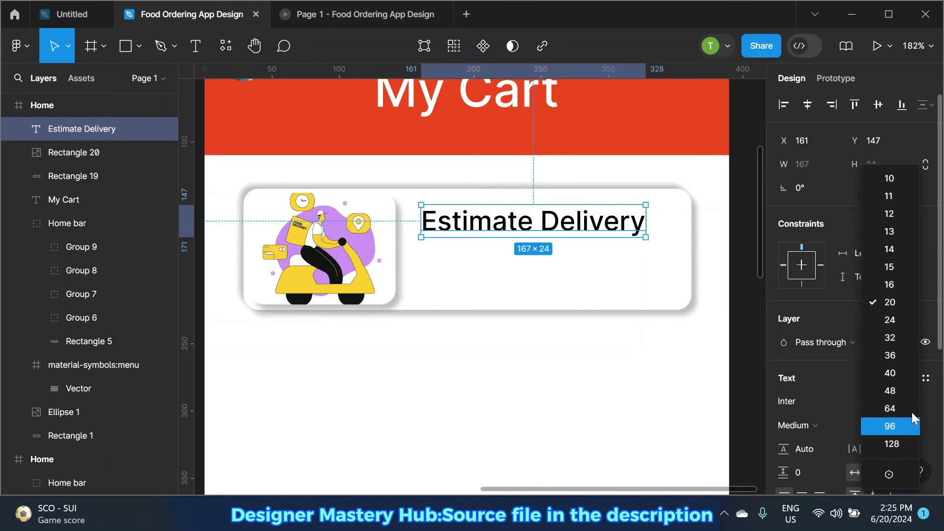
left_click(893, 286)
scroll(474, 224, "up", 3)
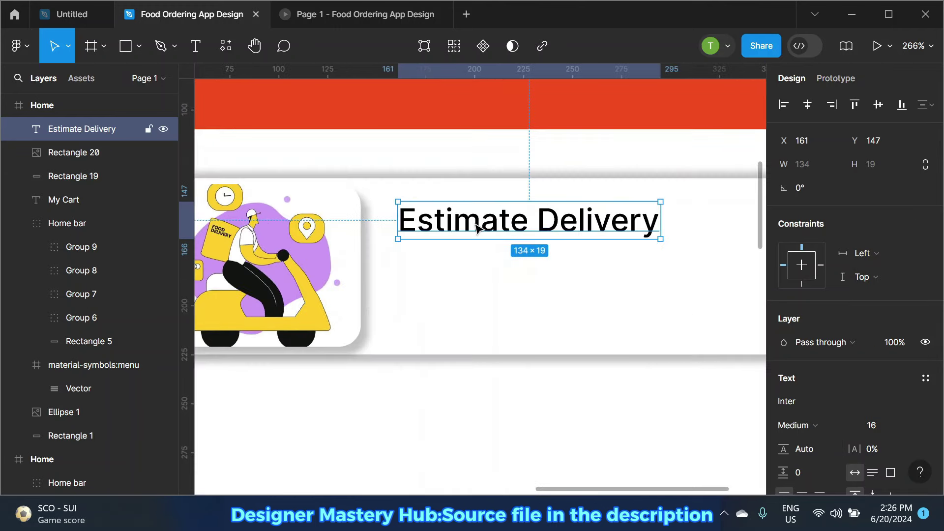
Step: Duplicate the heading, retype it as 'ASAP (15-25 min)', and drag a copy beneath it
left_click_drag(476, 226, 476, 273)
key("ctrl+d")
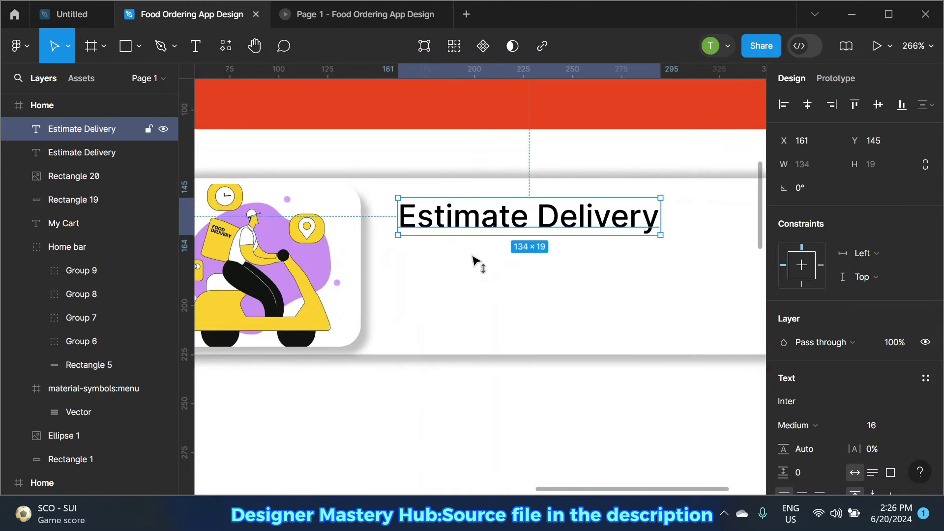
double_click(474, 270)
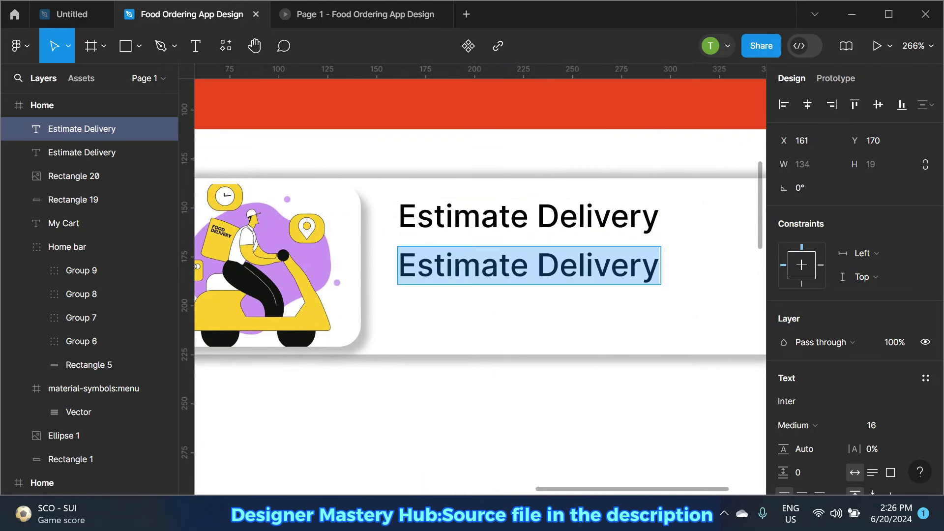
type("ASAP")
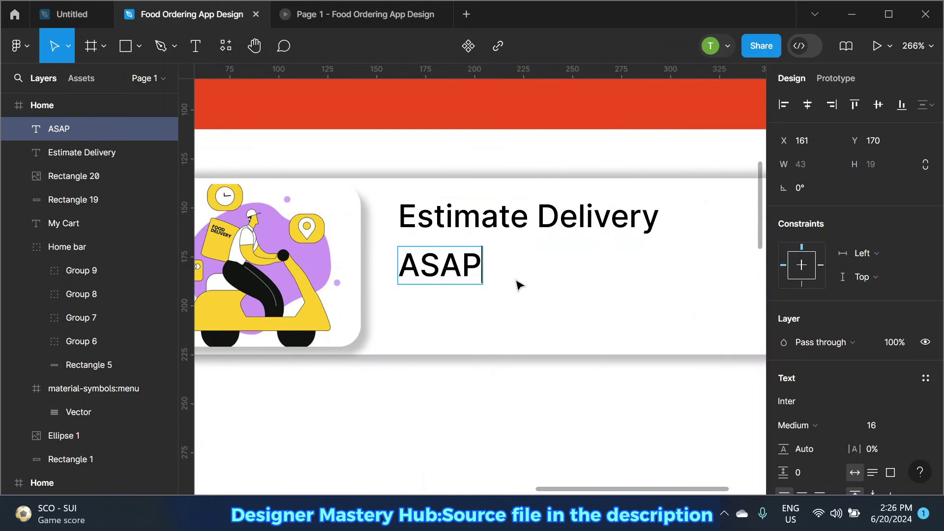
key("Escape")
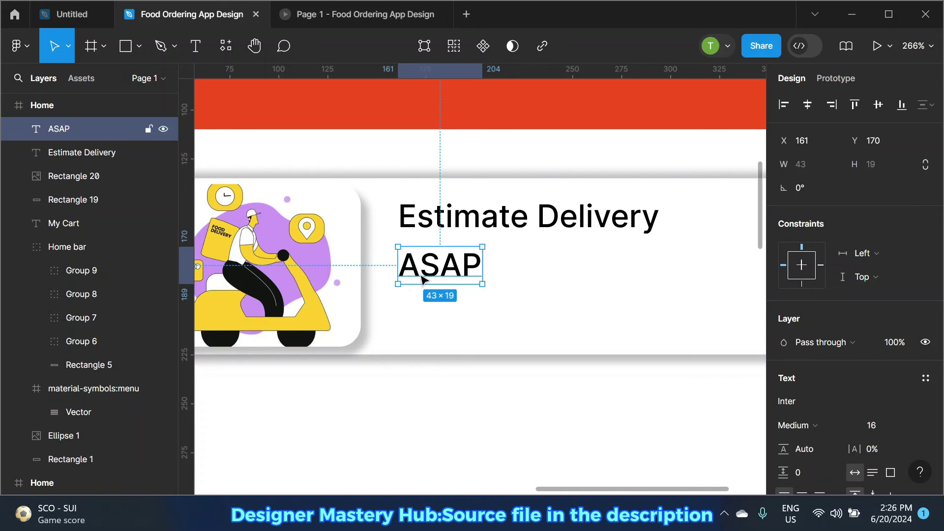
double_click(422, 279)
type("(")
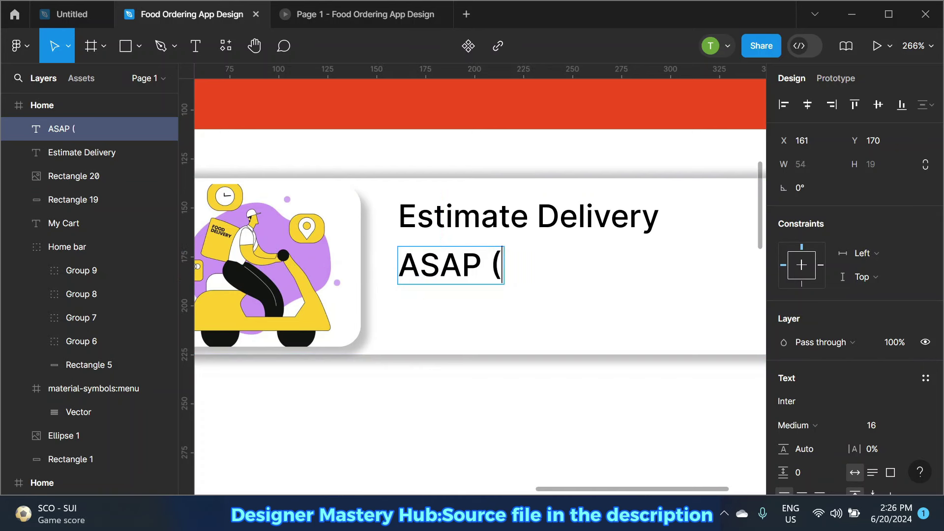
type("15")
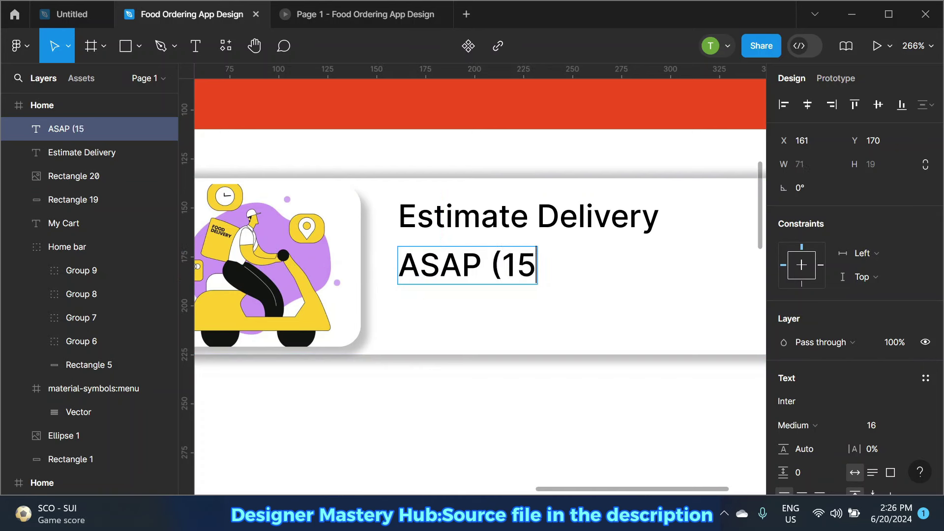
type("-25")
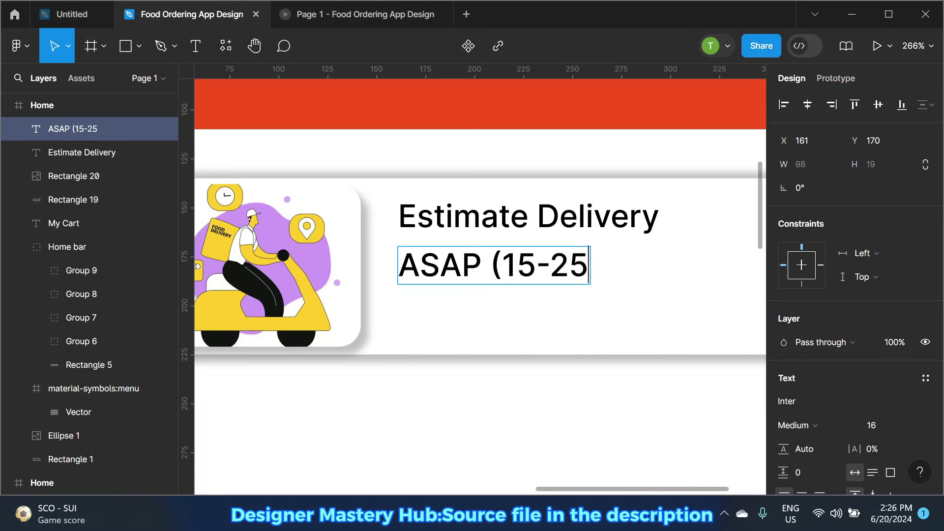
type(" min")
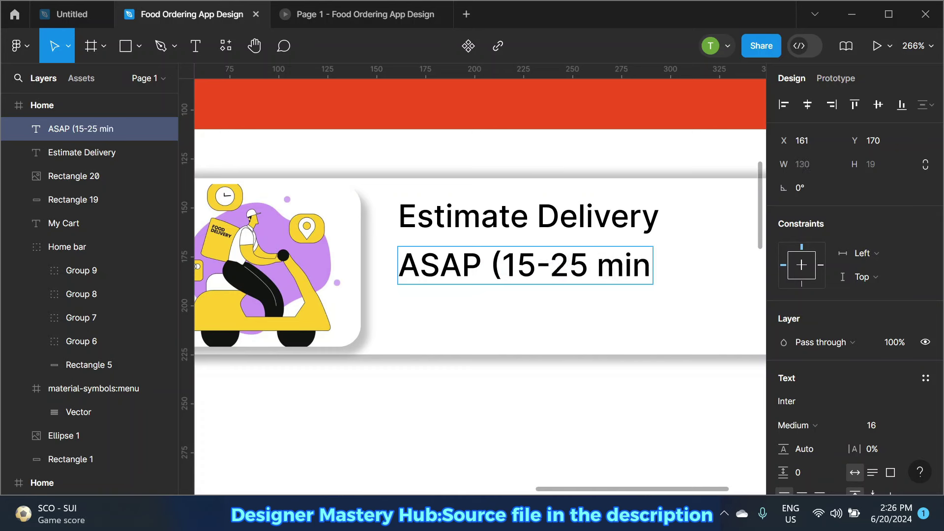
type(")")
key("Escape")
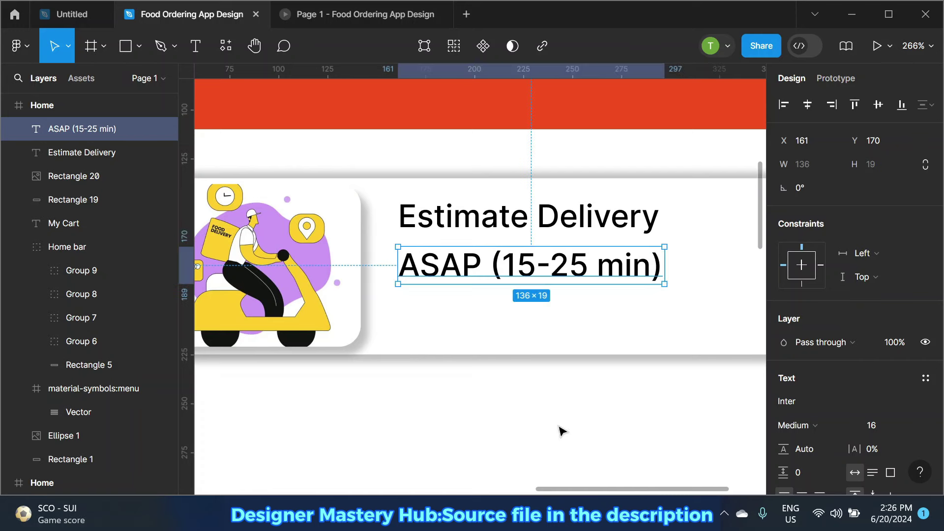
left_click_drag(523, 271, 527, 320)
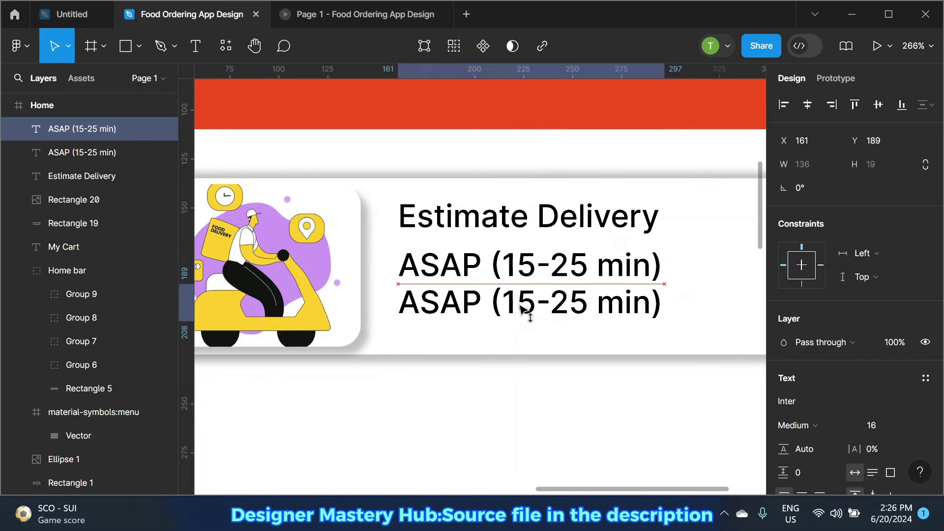
Step: Retype the lower copy as 'Change' with font size 10 and red F24E1E fill
double_click(524, 317)
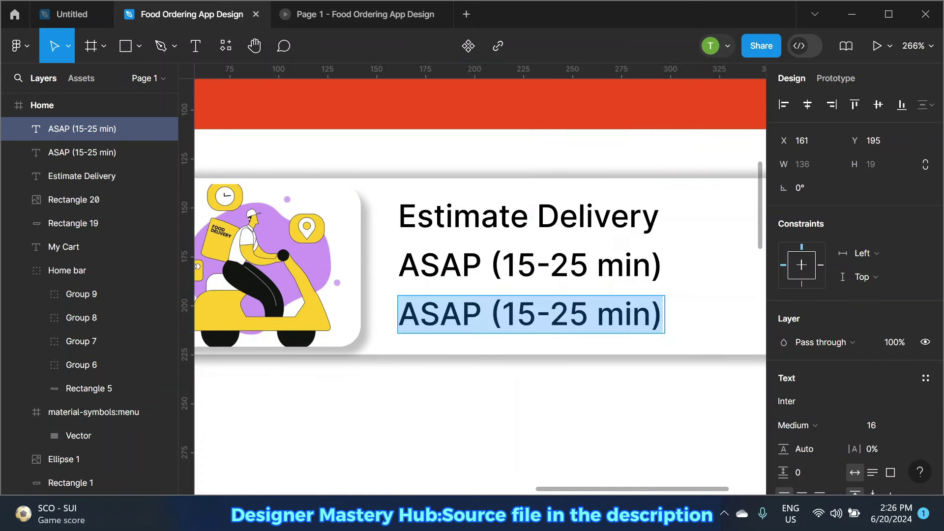
type("Chang")
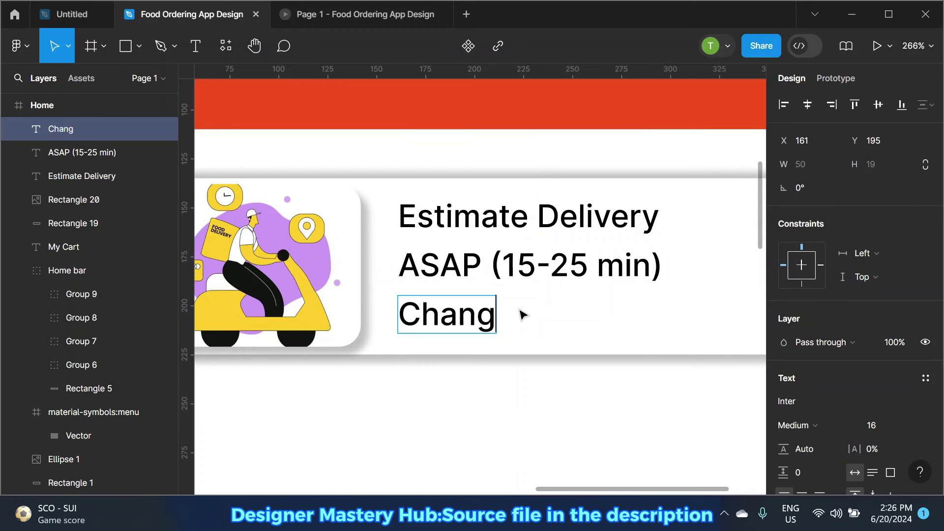
type("e")
key("Escape")
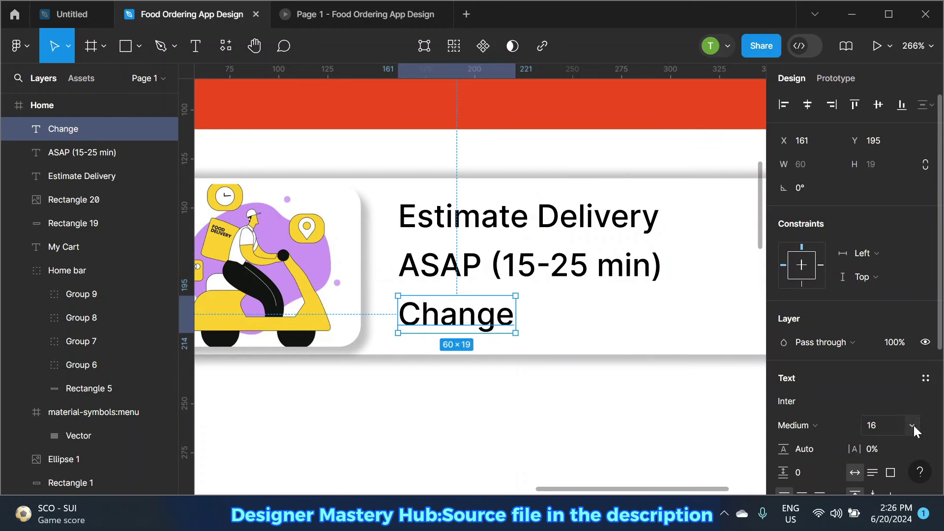
left_click(914, 426)
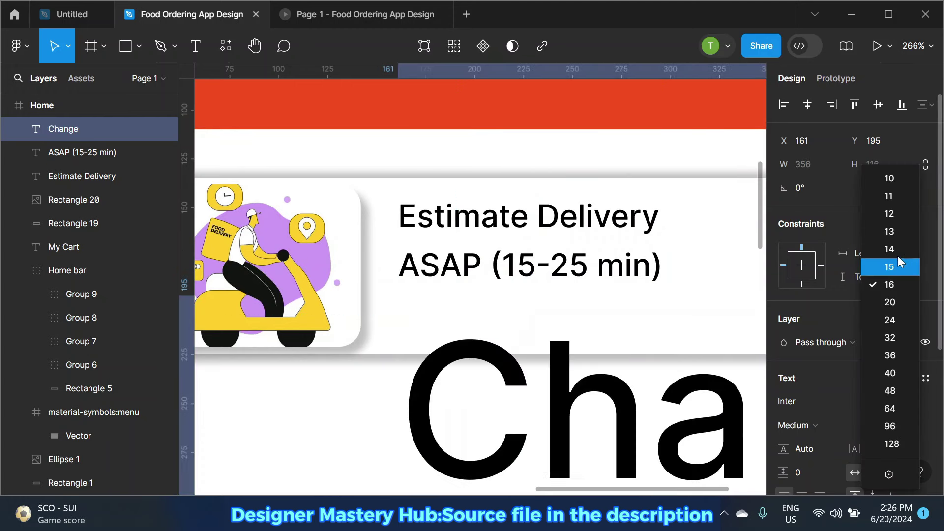
left_click(890, 180)
scroll(888, 414, "down", 2)
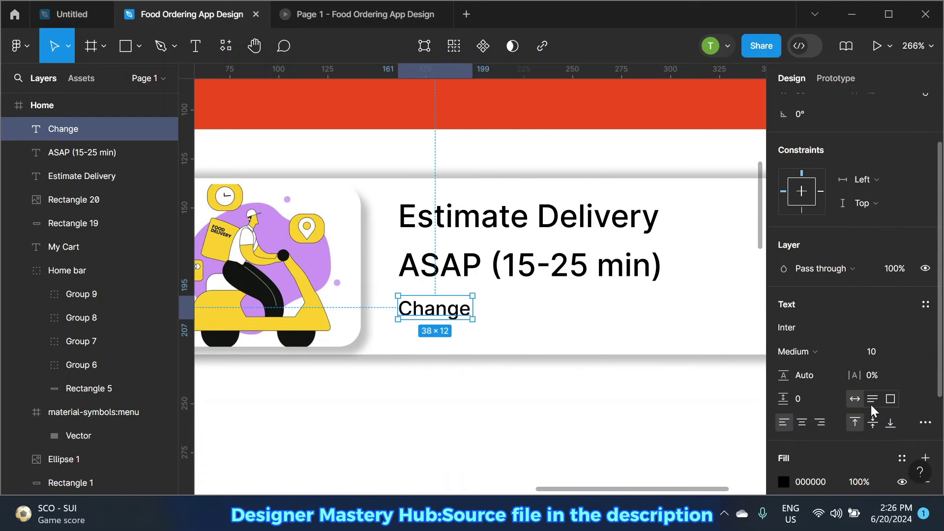
scroll(871, 405, "down", 3)
left_click(785, 335)
left_click(643, 424)
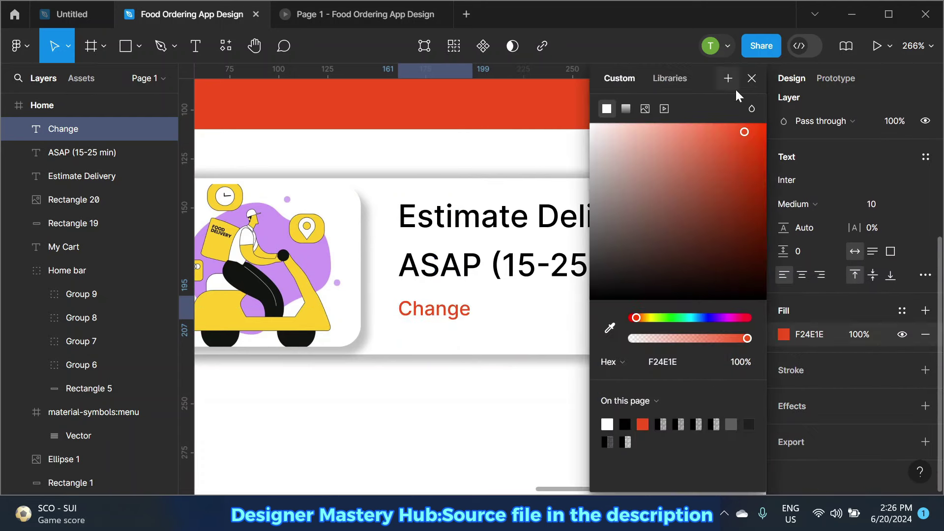
left_click(752, 78)
Step: Select the Change, ASAP (15-25 min) and Estimate Delivery text layers together
left_click(641, 385)
scroll(534, 261, "down", 3)
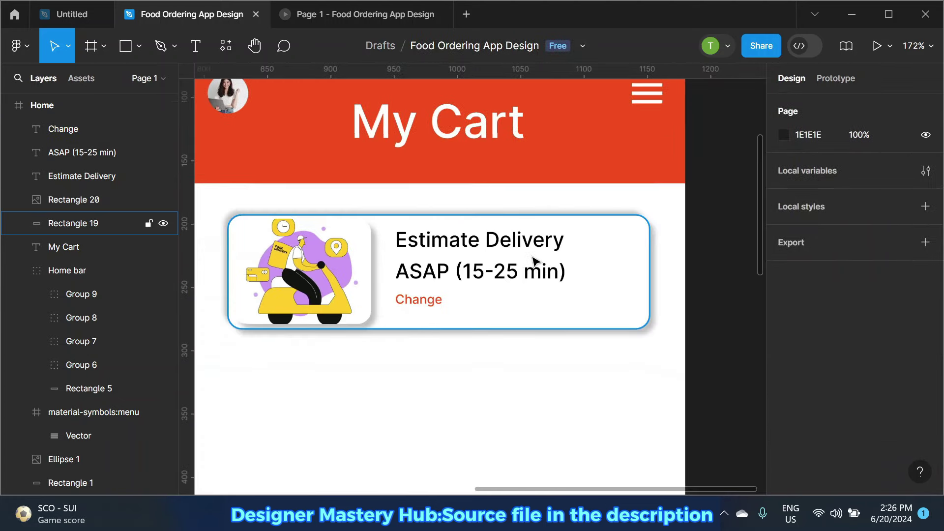
left_click(422, 299)
left_click(432, 272, "shift")
left_click(433, 241, "shift")
scroll(814, 414, "down", 3)
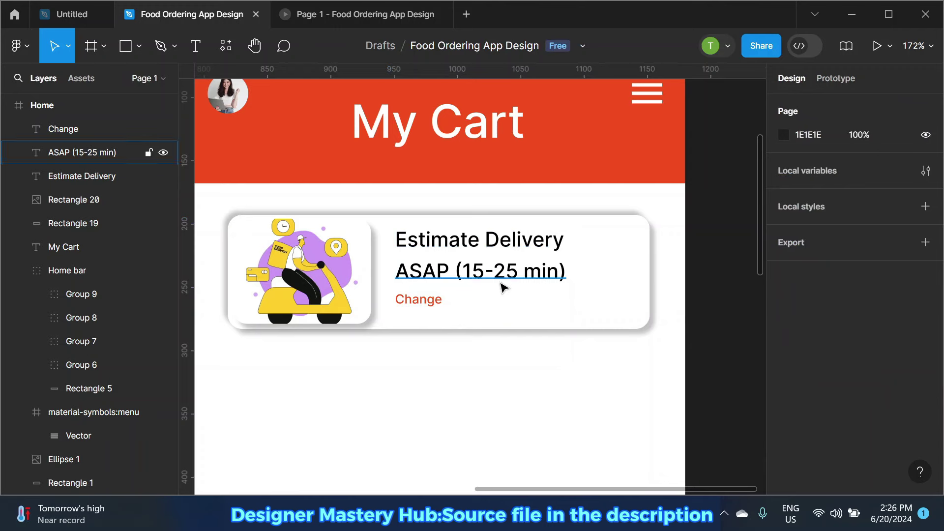
scroll(492, 295, "down", 3, "ctrl")
Step: Group the card's illustration, texts and rectangles, naming the group 'Estimate Delivery box'
scroll(430, 297, "up", 2, "ctrl")
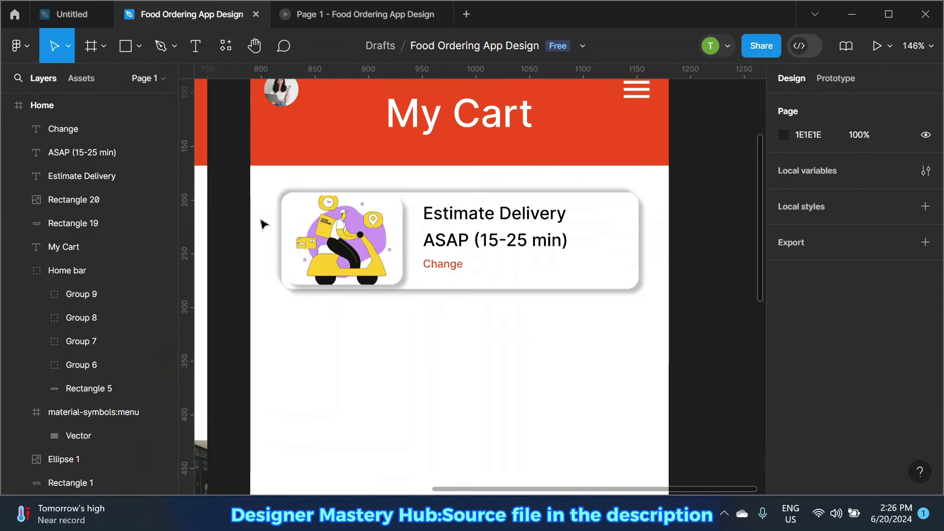
left_click_drag(253, 184, 652, 341)
right_click(509, 250)
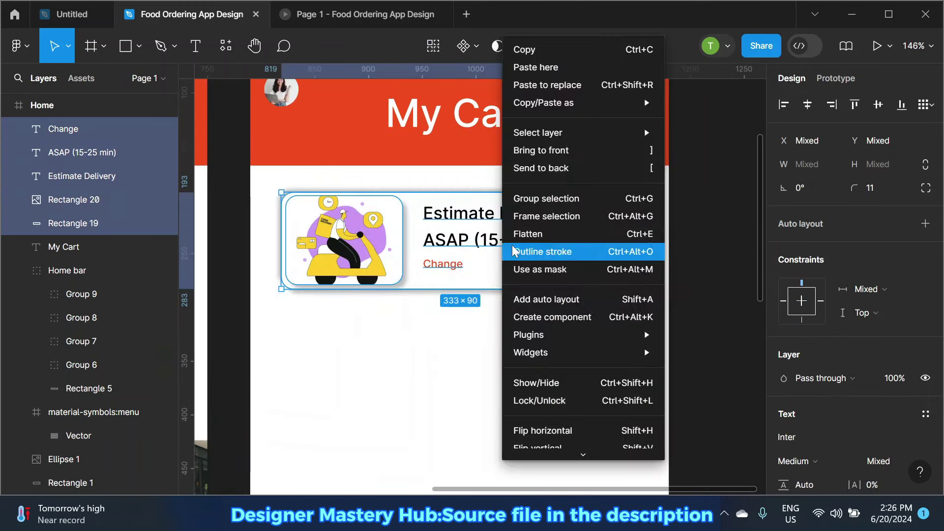
left_click(544, 196)
double_click(77, 130)
type("Estimate Del")
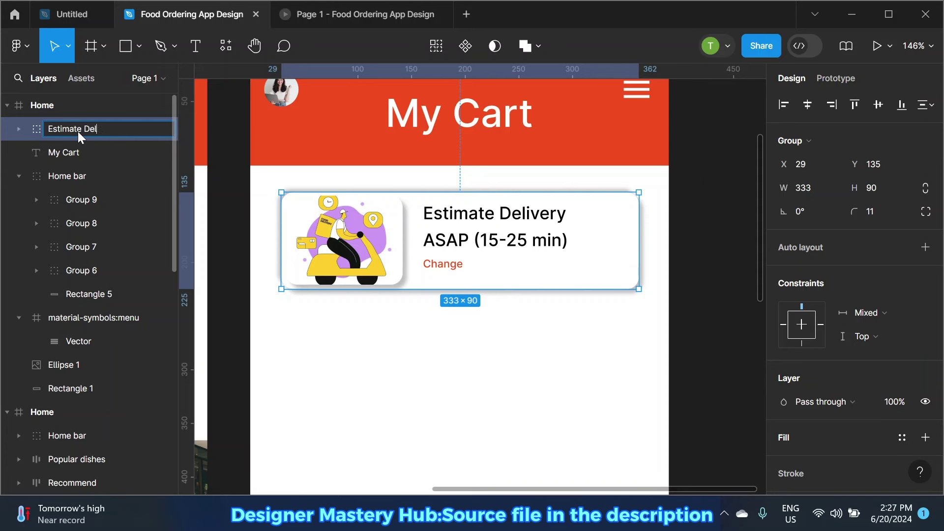
type("ivery bo")
type("x")
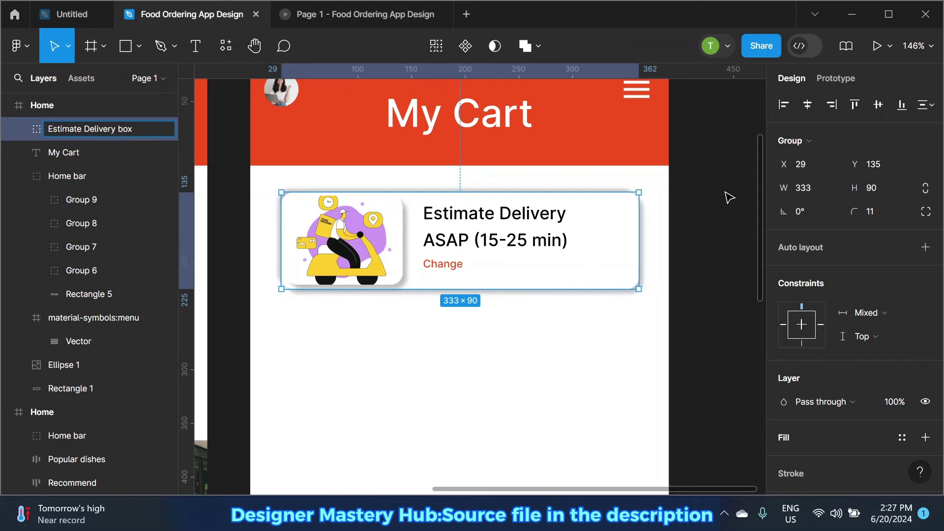
left_click(730, 198)
scroll(374, 246, "down", 5)
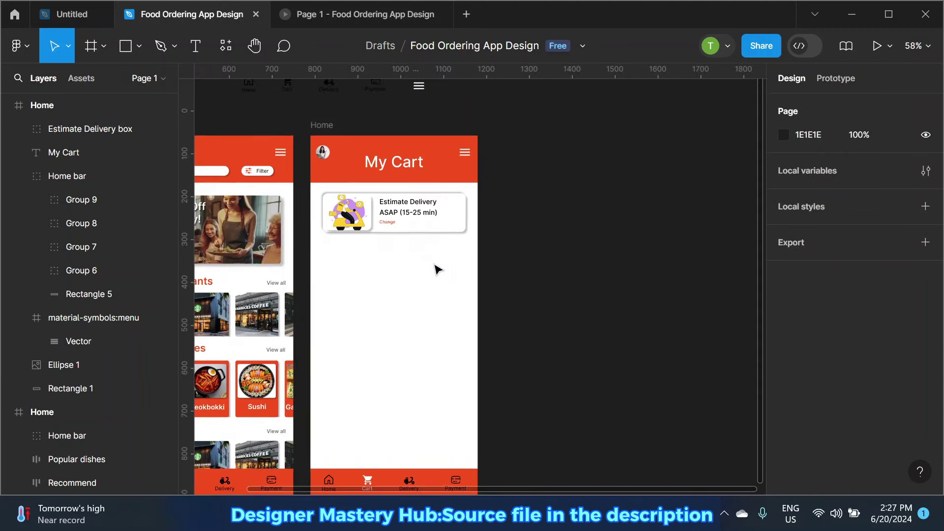
Step: Copy the Estimate Delivery box group below and rename the copy 'Cart 1'
left_click(377, 227)
scroll(378, 229, "up", 3)
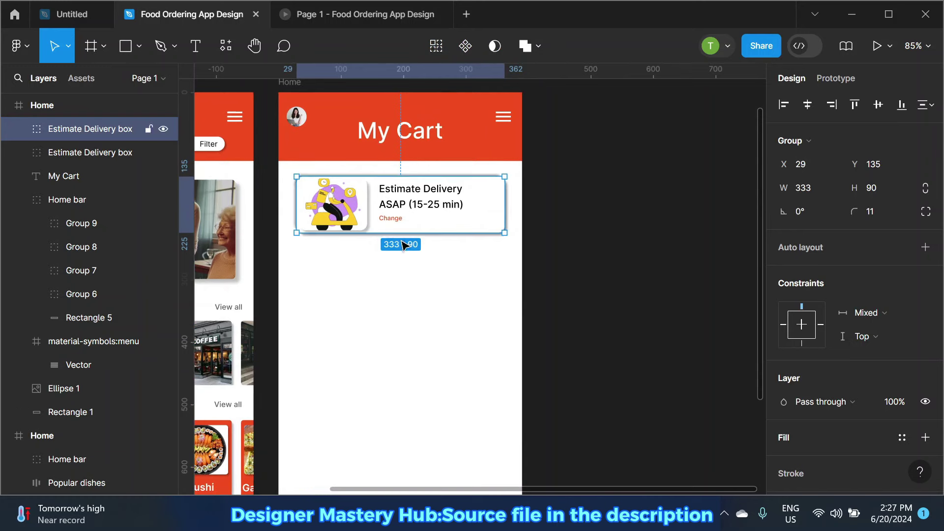
left_click_drag(380, 230, 403, 282)
scroll(369, 275, "up", 2)
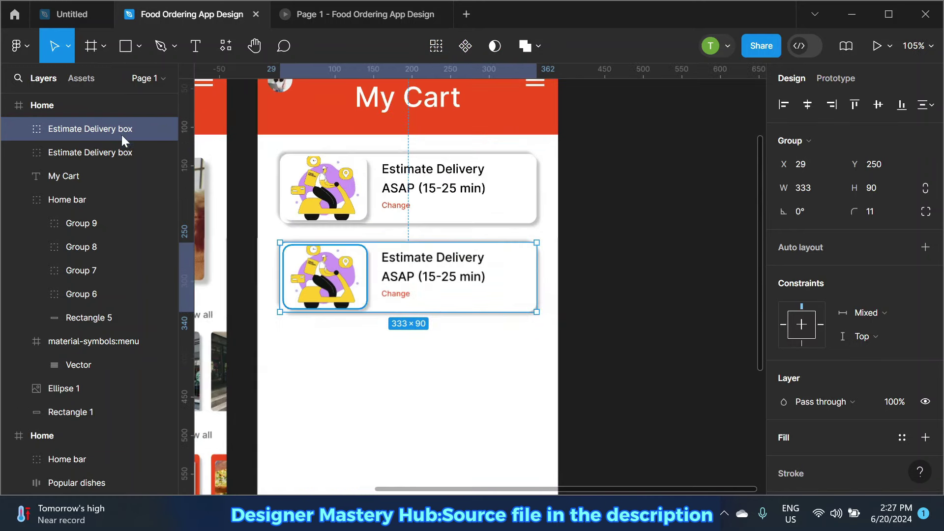
double_click(117, 128)
type("Car")
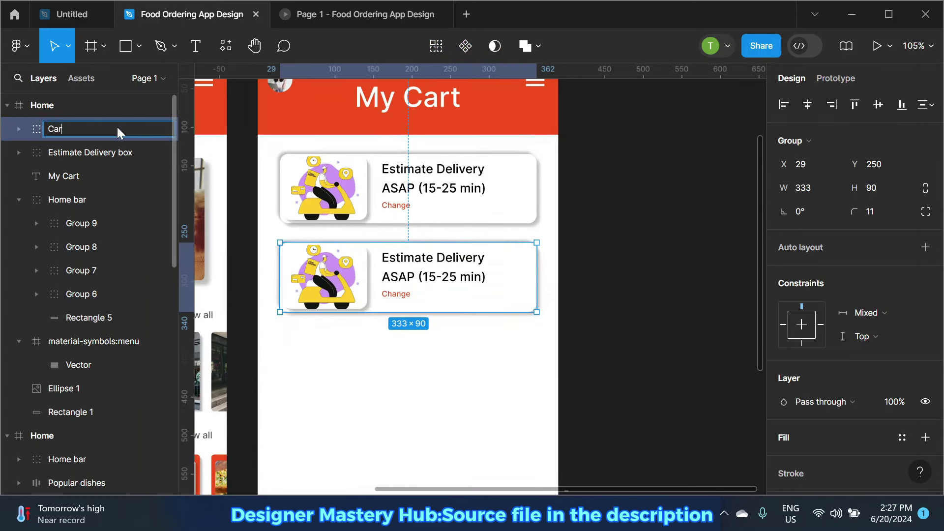
type("t 1")
key("Return")
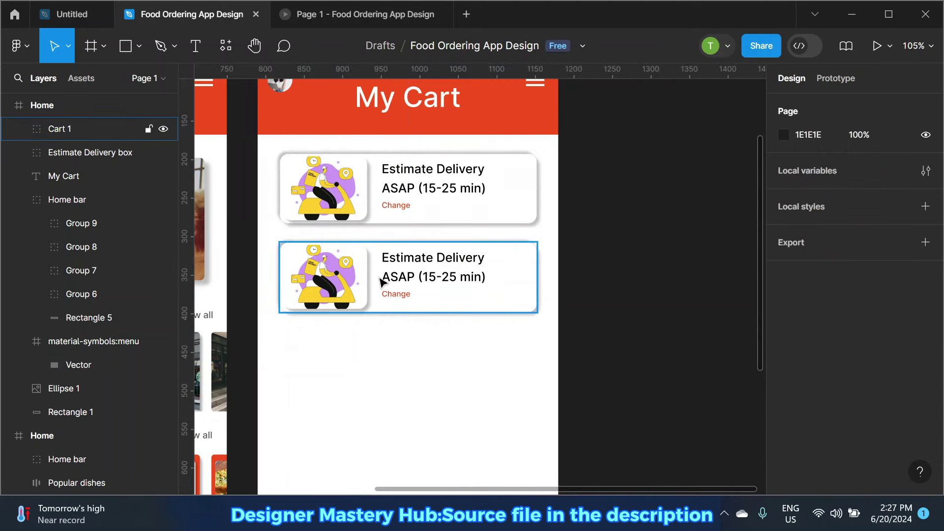
Step: Replace the second card's image with the pot-of-tteokbokki photo download (98)
left_click(382, 276)
left_click(325, 275)
left_click(784, 402)
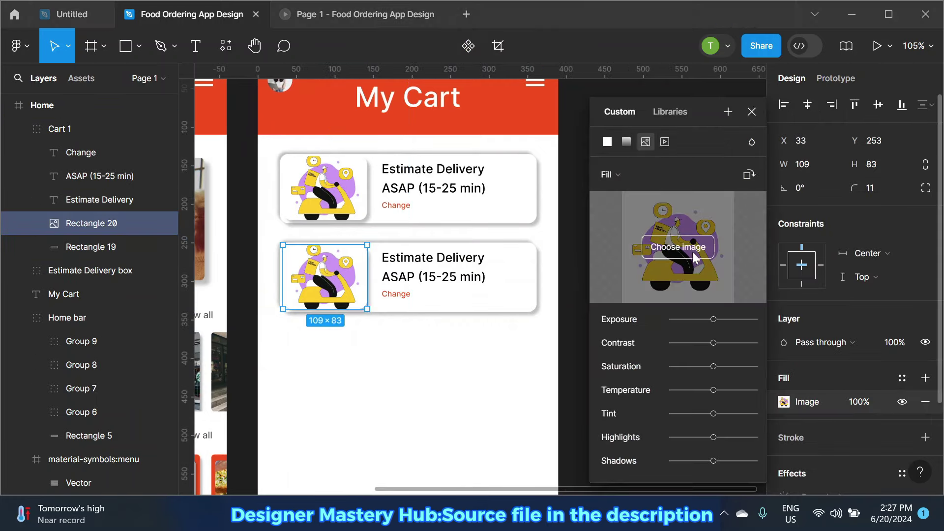
left_click(693, 252)
scroll(286, 246, "down", 1)
scroll(279, 241, "down", 4)
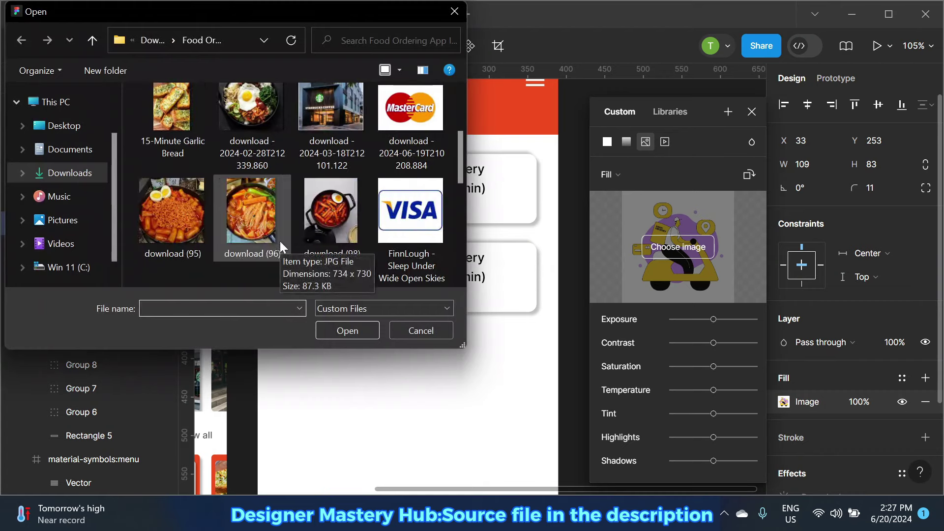
left_click(331, 236)
left_click(346, 332)
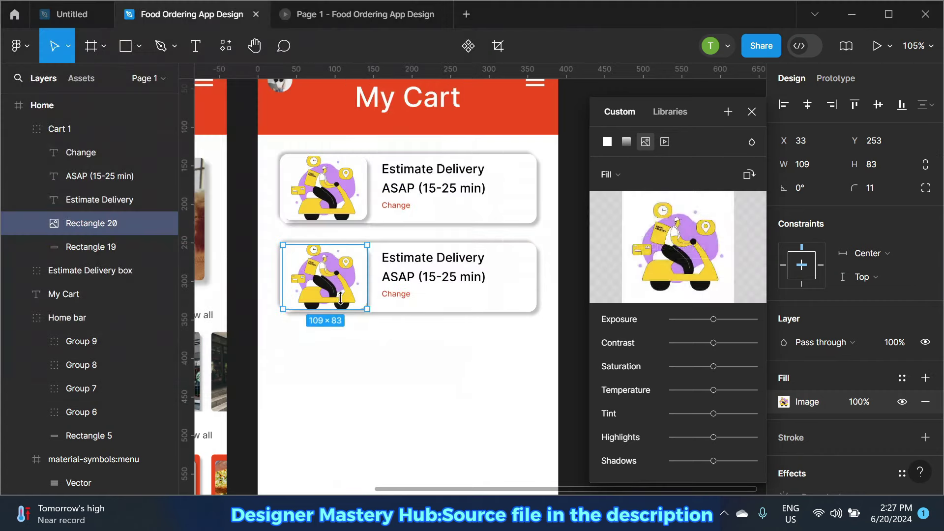
left_click(753, 113)
Step: Delete the ASAP (15-25 min) line from the second card
scroll(508, 294, "up", 3)
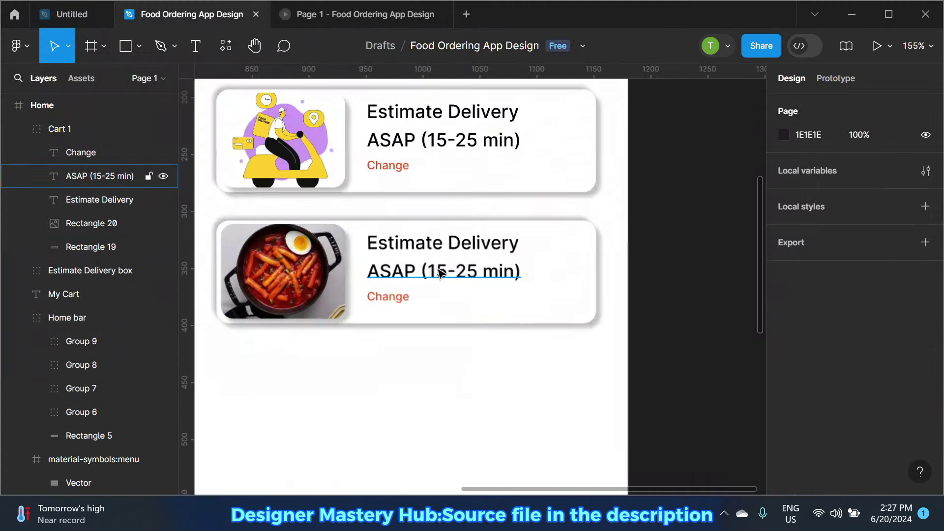
left_click(441, 273)
key("Delete")
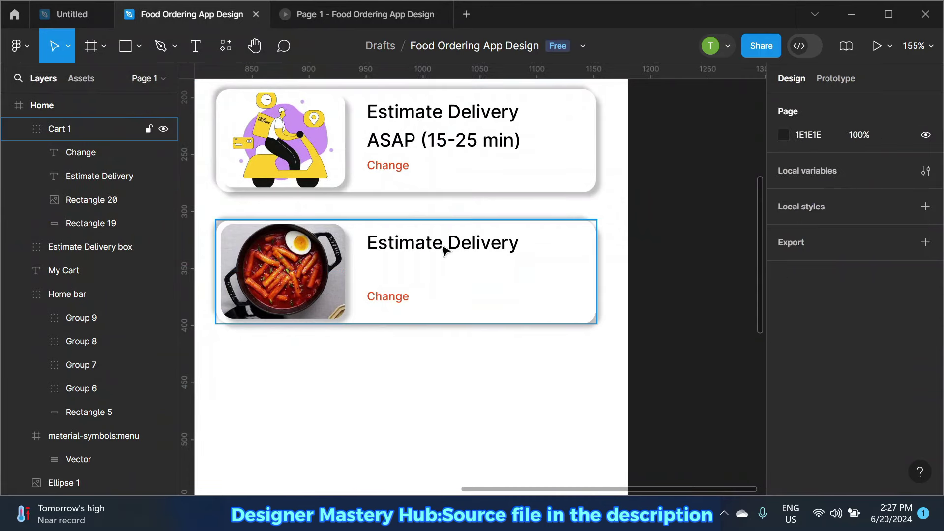
Step: Retitle the second card 'Teokbokki' and change its price text to '$ 44.56' at size 16
left_click(444, 250)
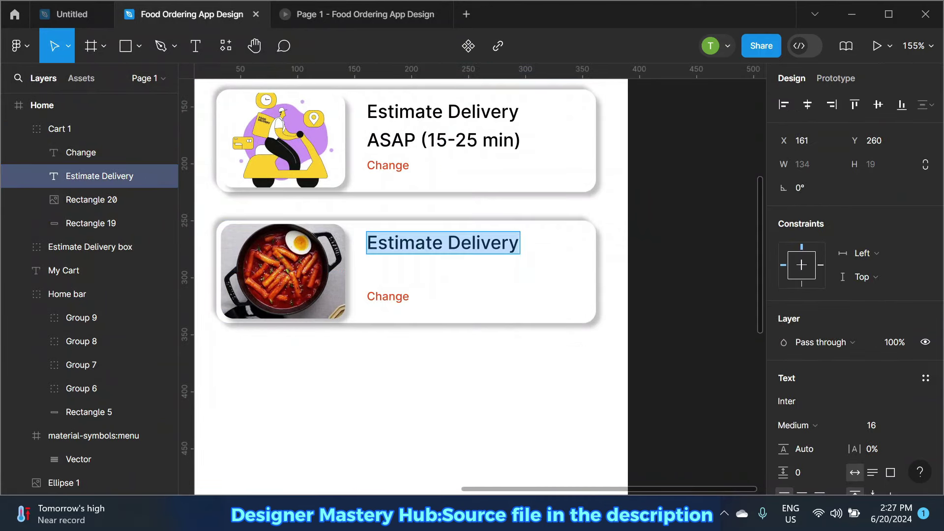
type("Teo")
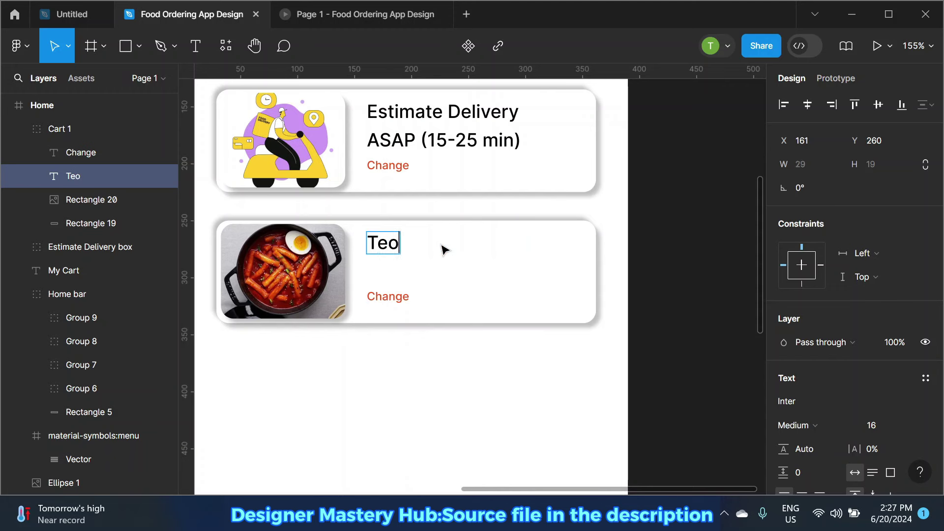
type("kbo")
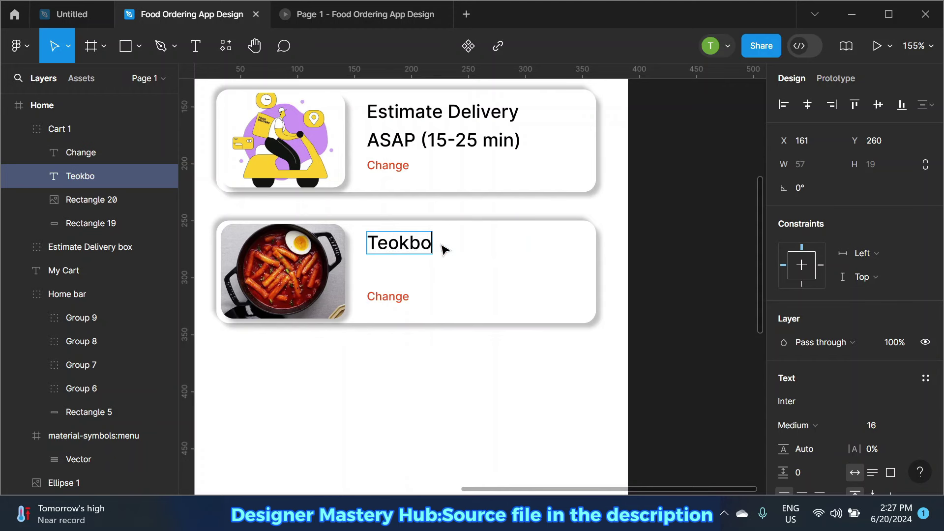
type("kki")
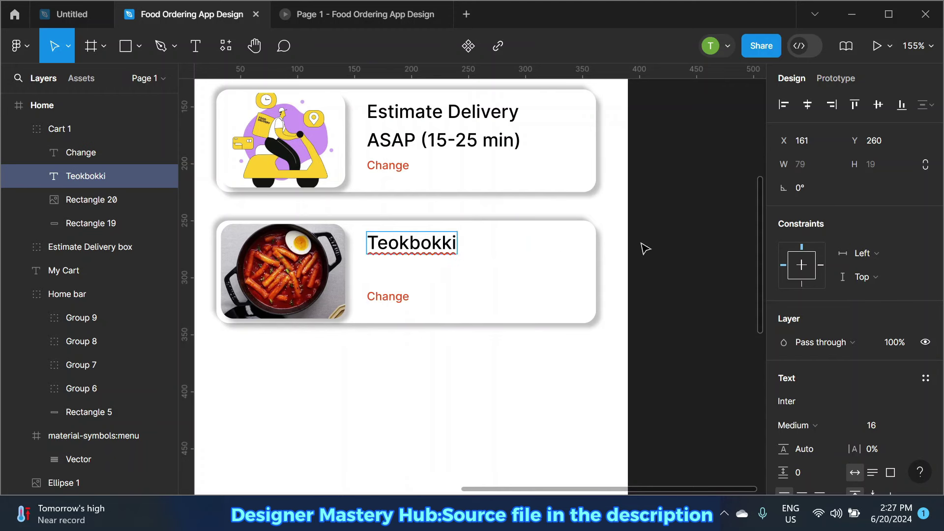
key("Escape")
key("Escape")
double_click(389, 307)
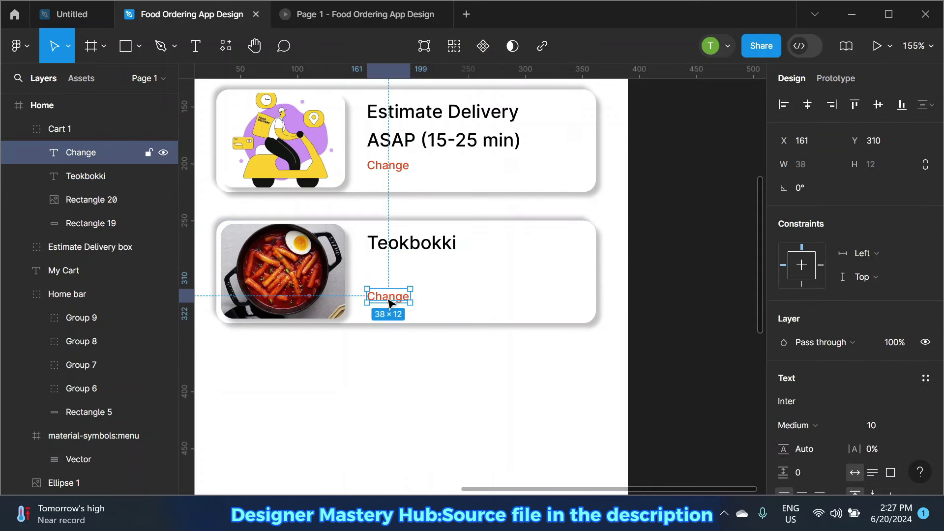
type("$")
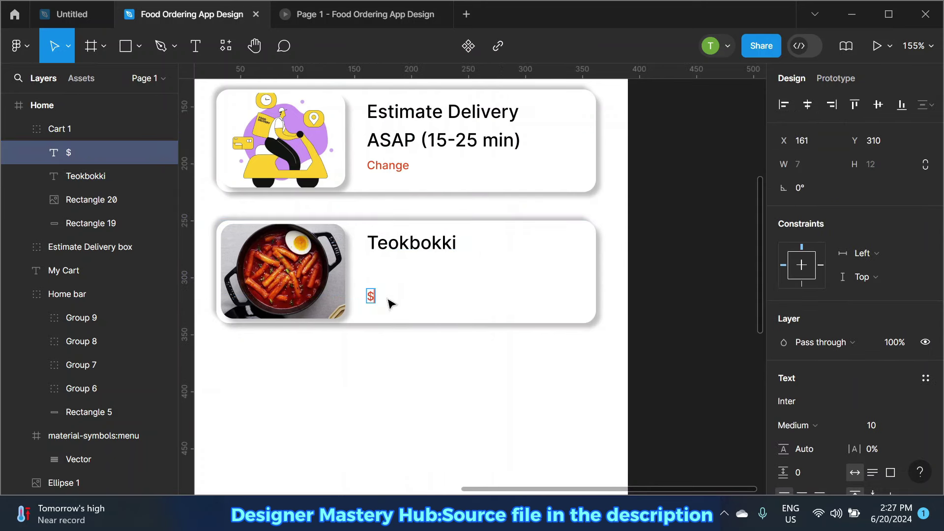
type(" 44.56")
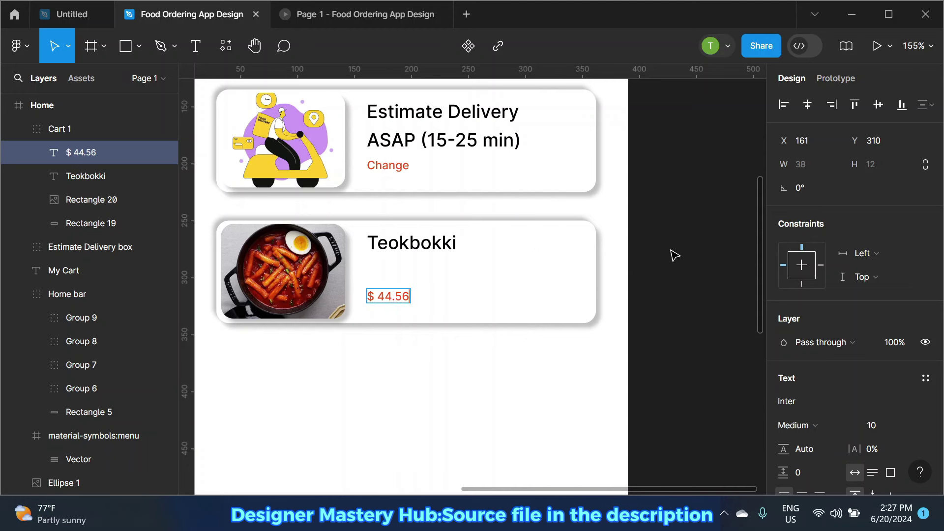
key("Escape")
left_click(910, 424)
left_click(907, 290)
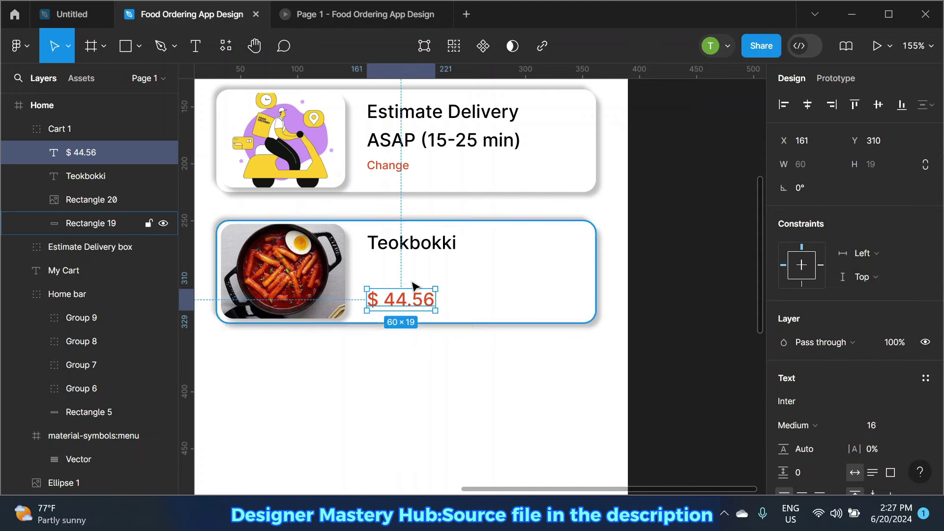
Step: Stack the $ 44.56 price tightly beneath the Teokbokki title and shift both slightly left
left_click_drag(411, 301, 401, 262)
left_click(399, 255)
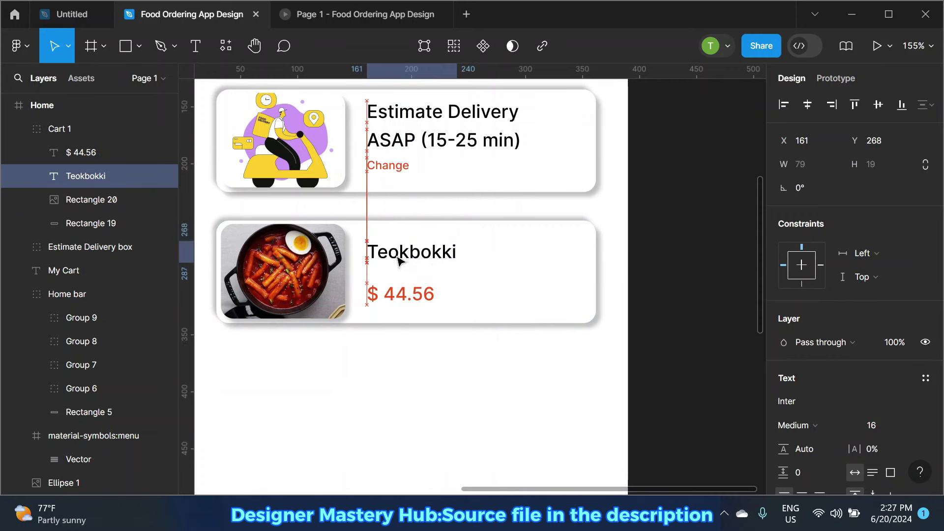
left_click(678, 261)
left_click(400, 291)
left_click_drag(400, 291, 401, 278)
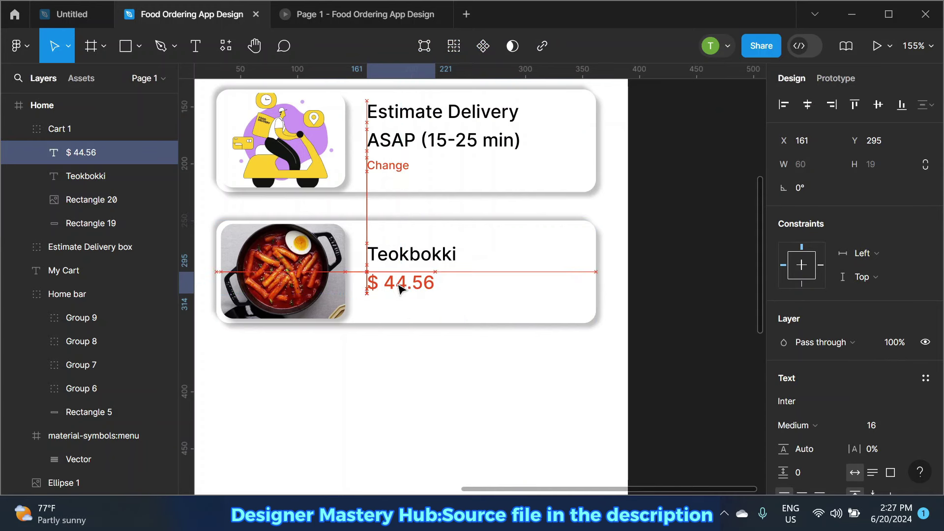
left_click(401, 256)
left_click(381, 288)
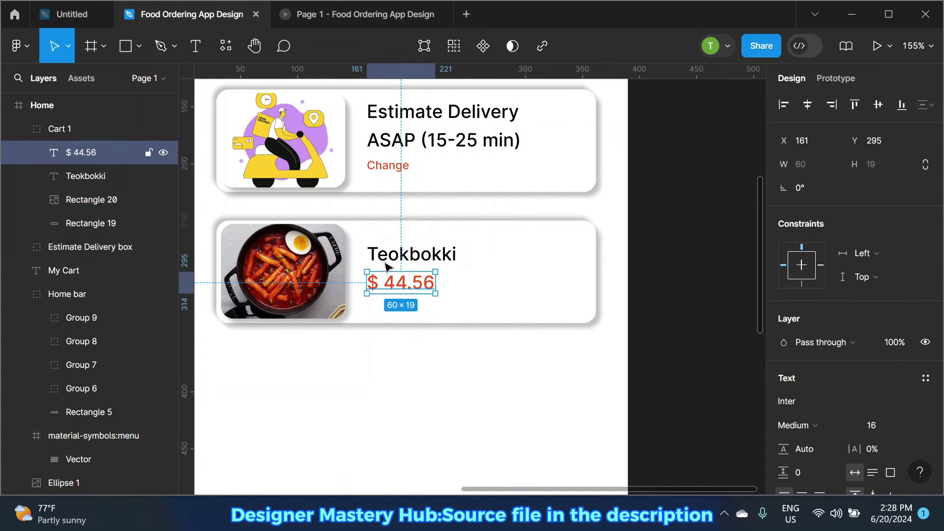
left_click(406, 256, "shift")
left_click_drag(408, 262, 403, 268)
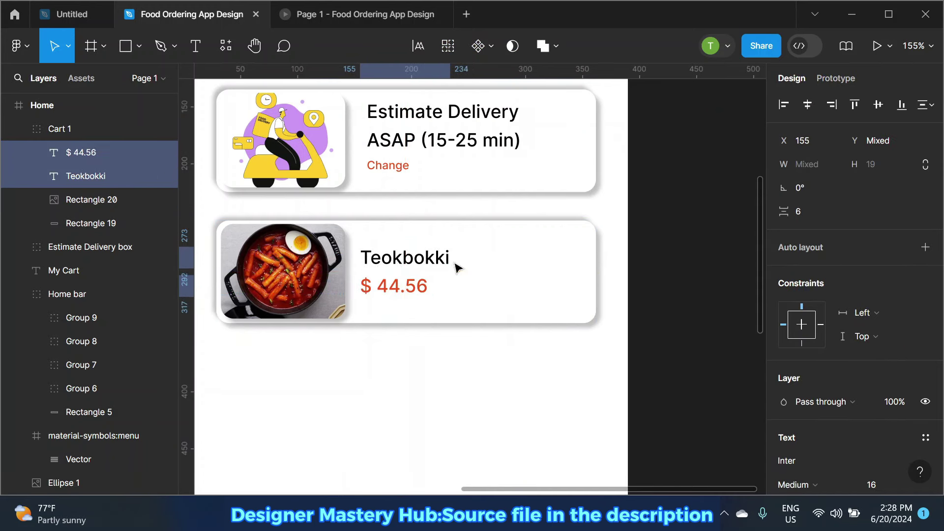
key("Escape")
Step: Draw a 96×35 box right of Teokbokki with corner radius 8 and white FFFFFF fill
left_click(127, 46)
mouse_move(472, 249)
left_mouse_down()
mouse_move(581, 288)
mouse_move(554, 285)
left_mouse_up()
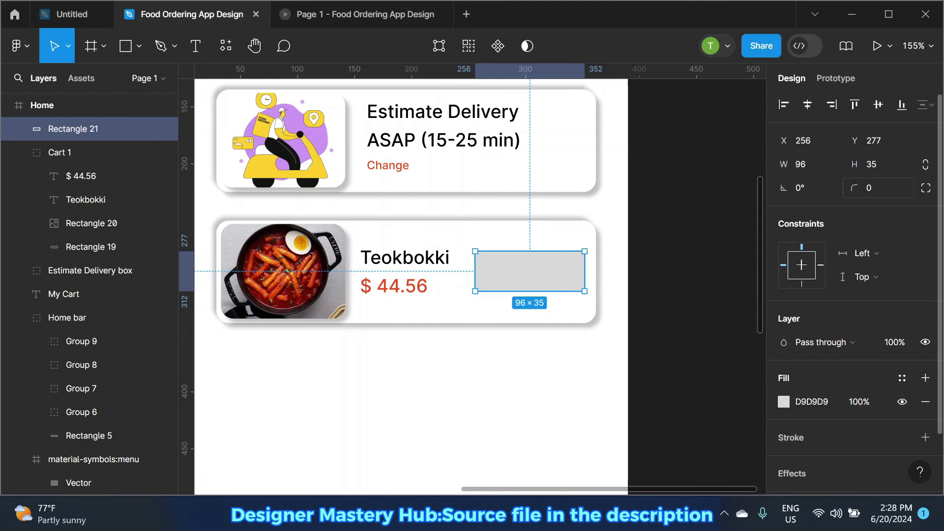
left_click_drag(854, 188, 44, 186)
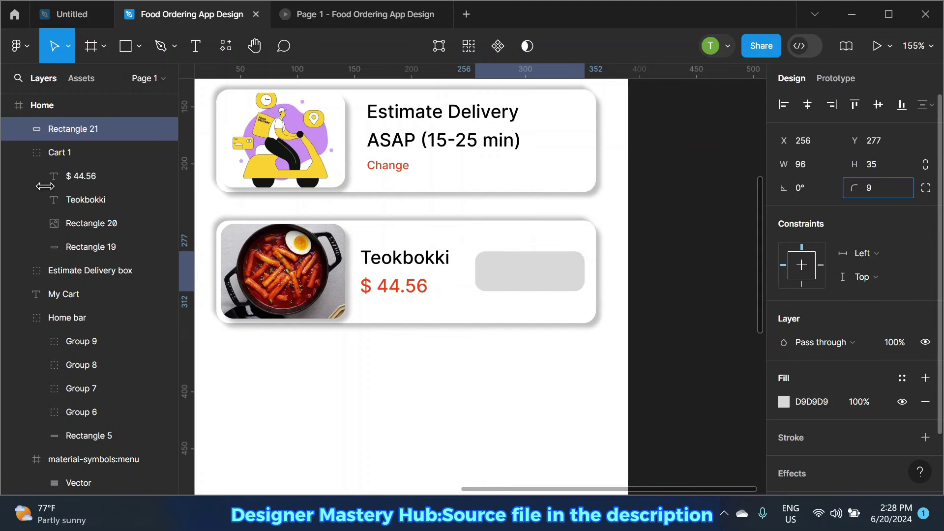
left_click(784, 402)
left_click_drag(713, 217, 590, 123)
left_click(773, 73)
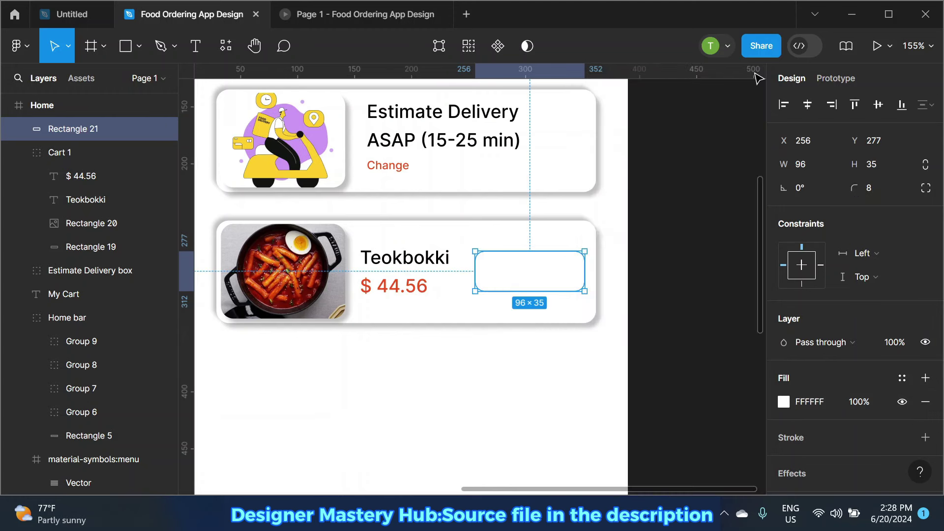
Step: Give the white box a drop shadow with Y offset 3
scroll(867, 400, "down", 2)
left_click(926, 404)
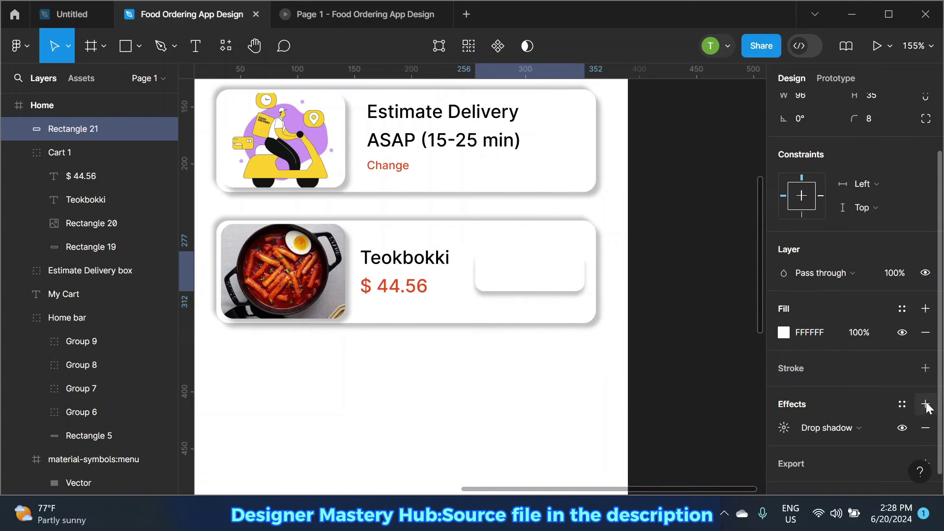
left_click(785, 428)
left_click_drag(601, 441, 597, 441)
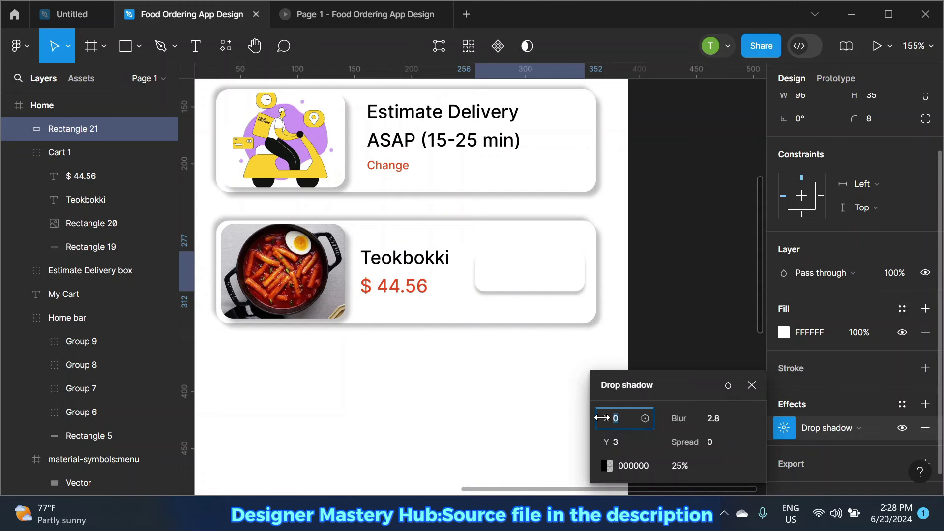
left_click(752, 385)
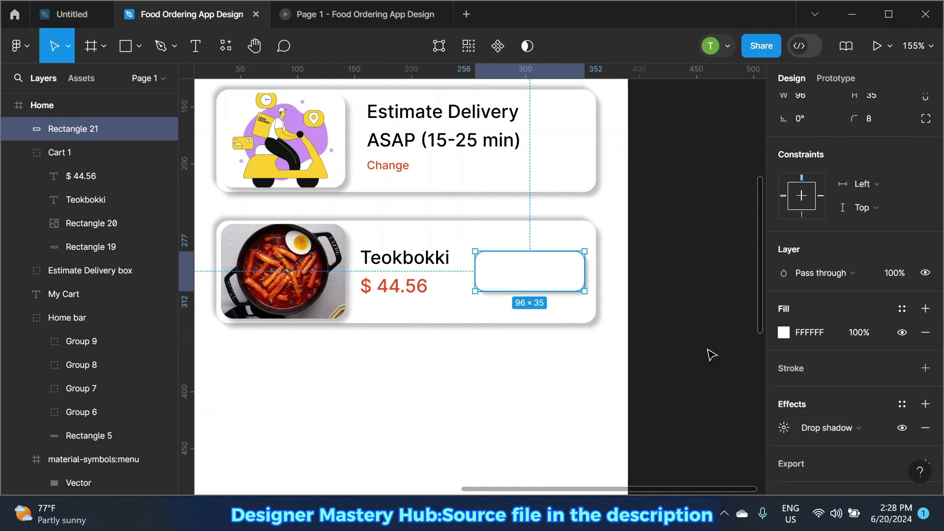
scroll(546, 255, "up", 3)
left_click(487, 270)
Step: Add a '+' text label inside the box and a duplicated '1' label to its right
left_click(195, 46)
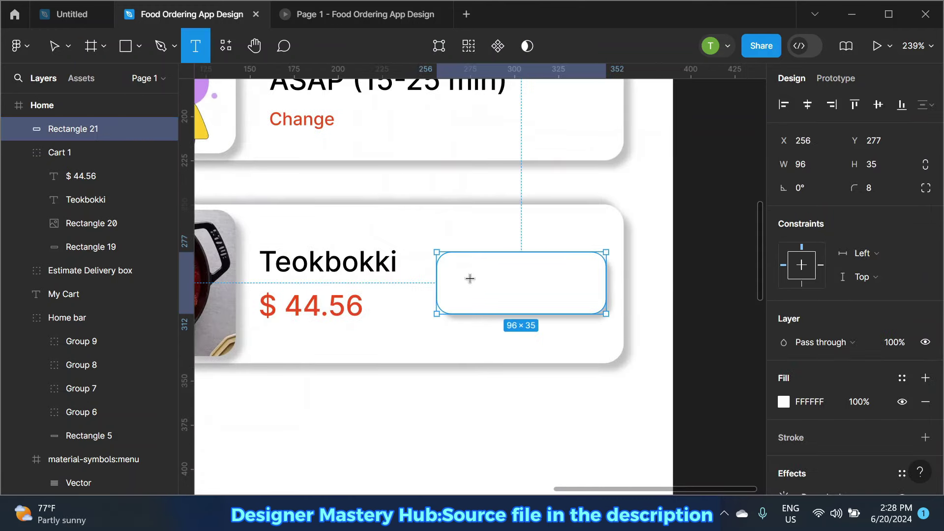
left_click(460, 275)
type("+")
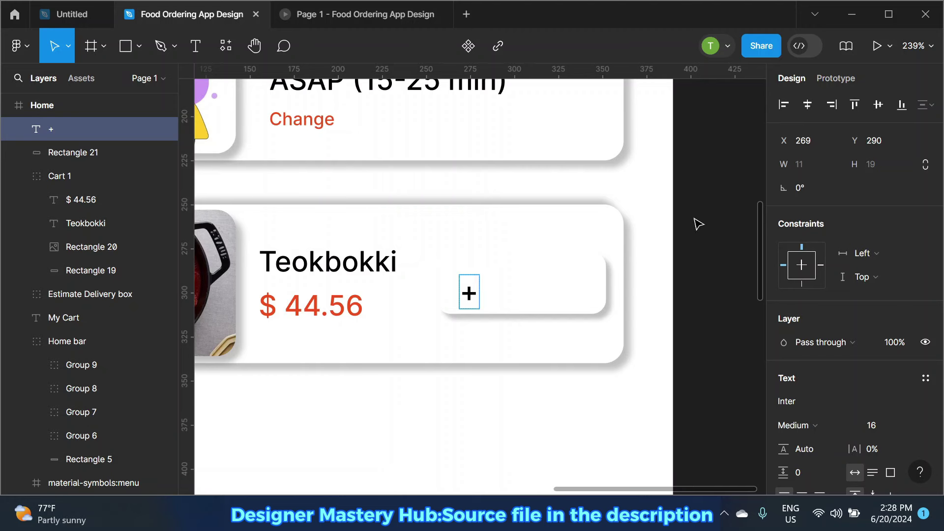
key("Escape")
key("ctrl+d")
left_click_drag(470, 294, 519, 295)
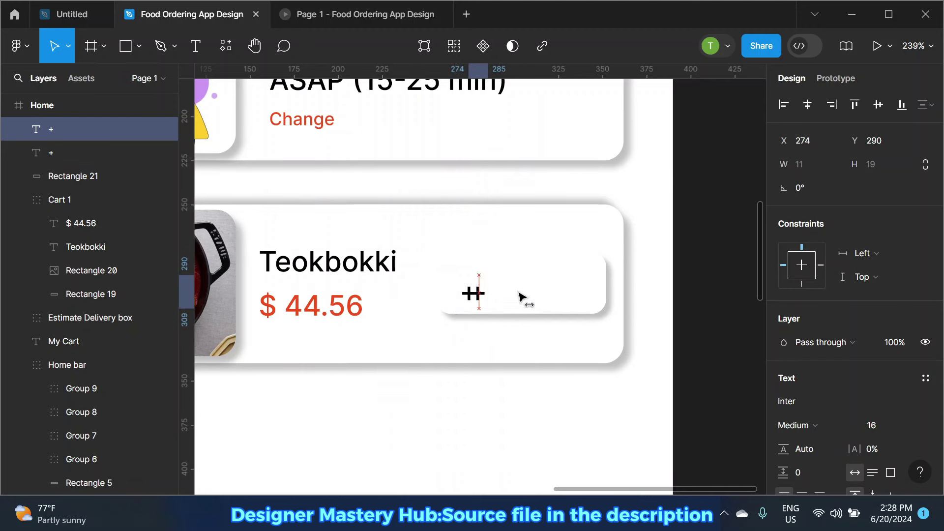
type("1")
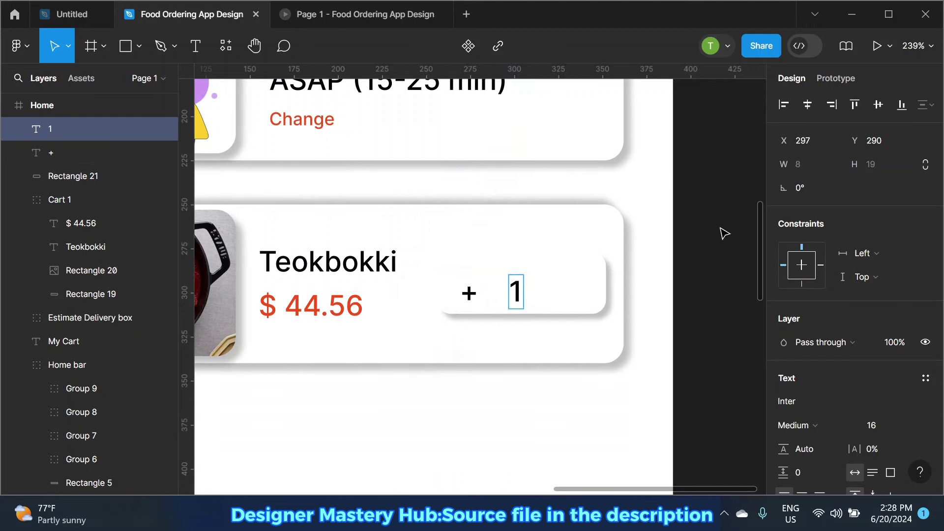
key("Escape")
Step: Add a '−' label further right and centre the three stepper symbols in the box
left_click_drag(551, 303, 566, 302)
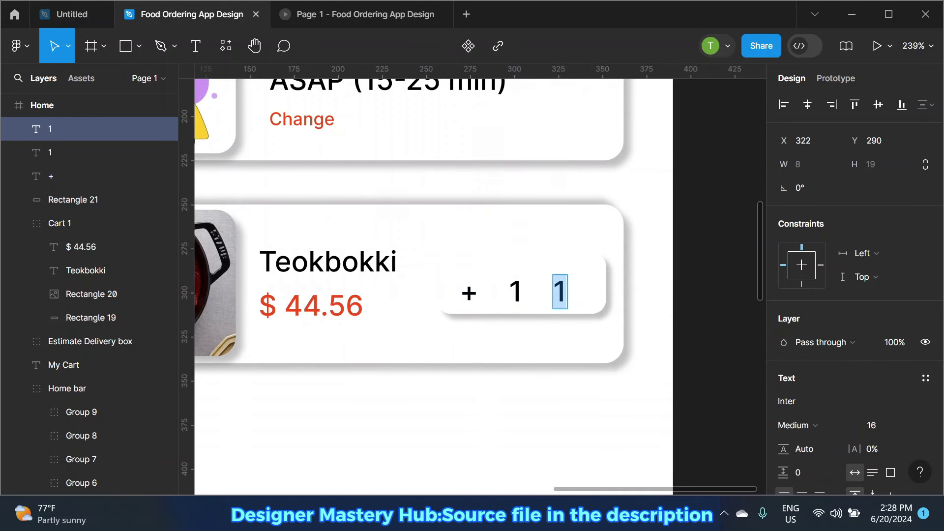
type("-")
key("Escape")
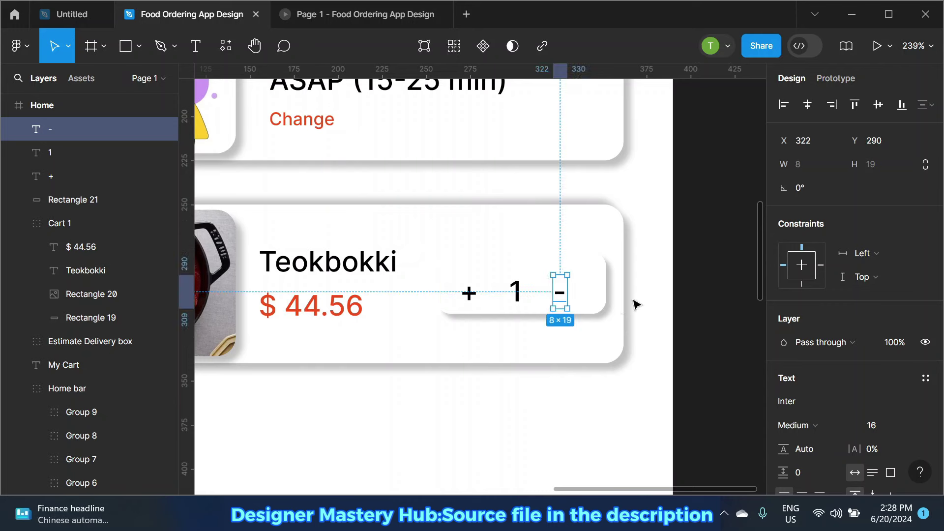
left_click(517, 295, "shift")
left_click(470, 294, "shift")
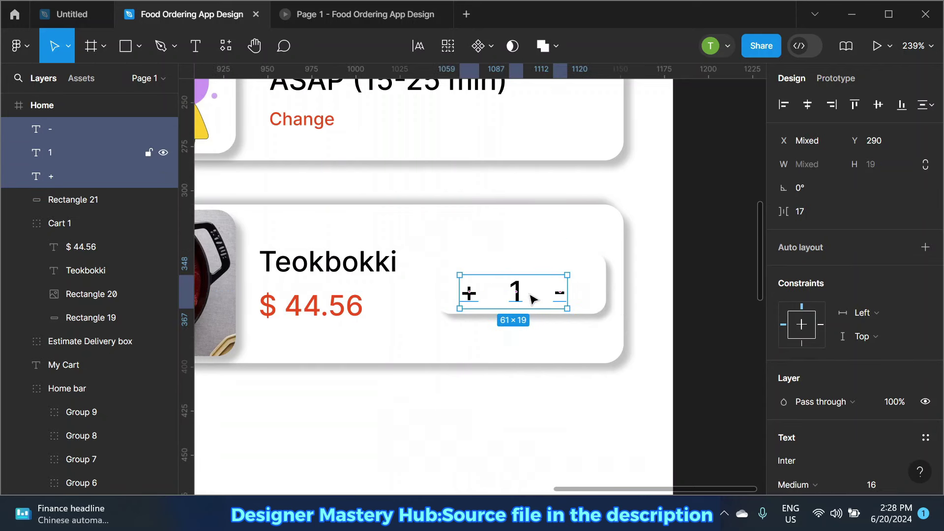
left_click_drag(533, 297, 544, 294)
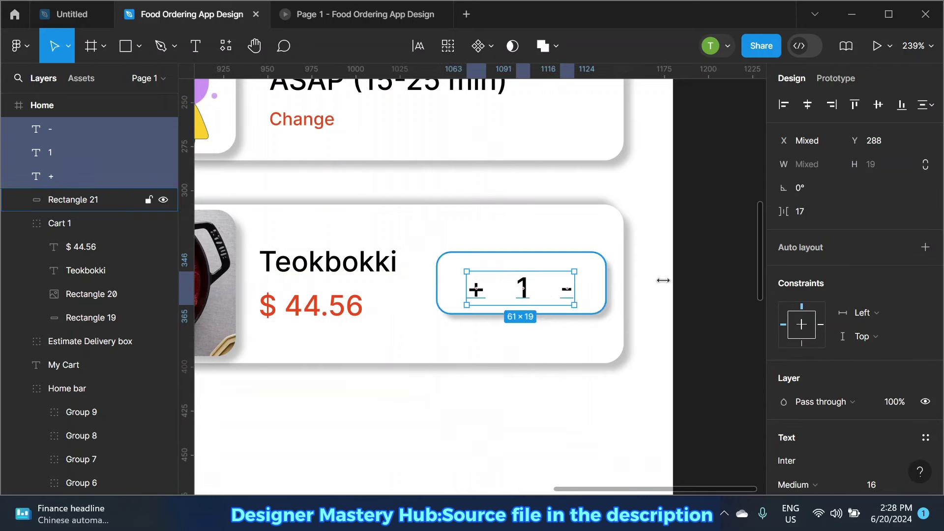
left_click(699, 276)
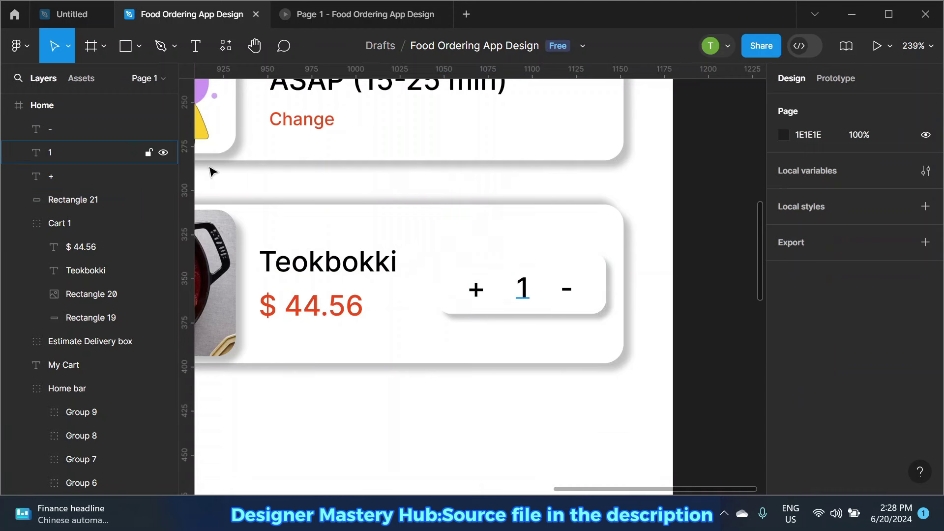
Step: Draw a small circle behind the number 1, fill it red F24E1E, and nudge it into place
left_click(139, 47)
left_click(118, 135)
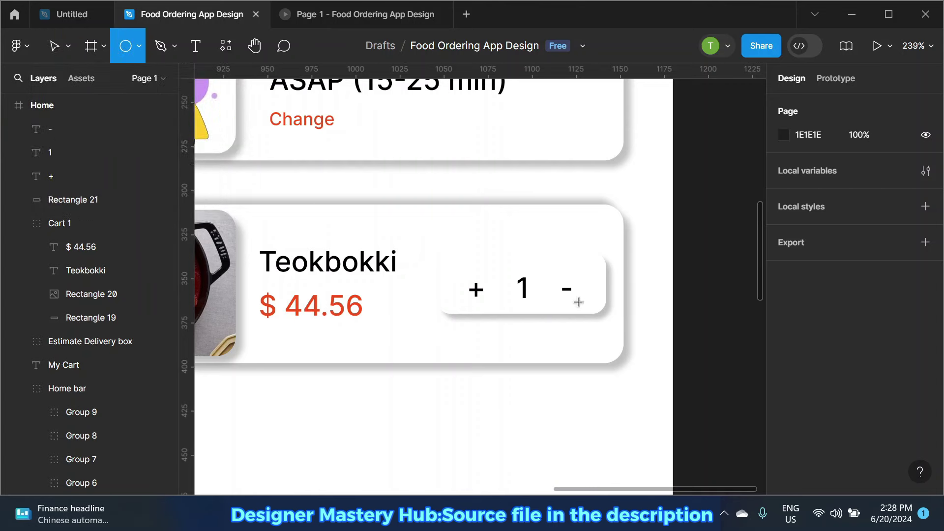
scroll(573, 302, "up", 3)
mouse_move(479, 256)
left_mouse_down()
mouse_move(515, 307)
mouse_move(518, 286)
left_mouse_up()
scroll(511, 286, "up", 2)
left_click_drag(57, 129, 56, 213)
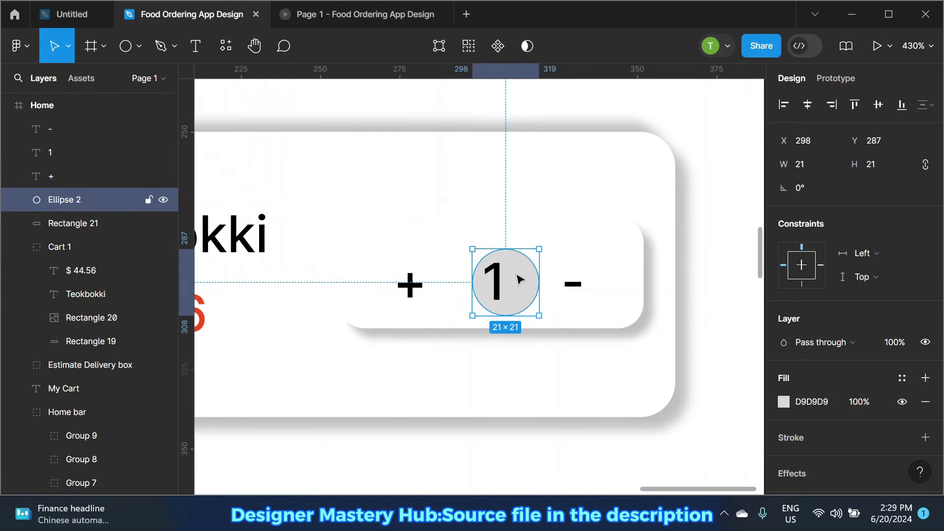
key("Left")
key("Left")
key("Left")
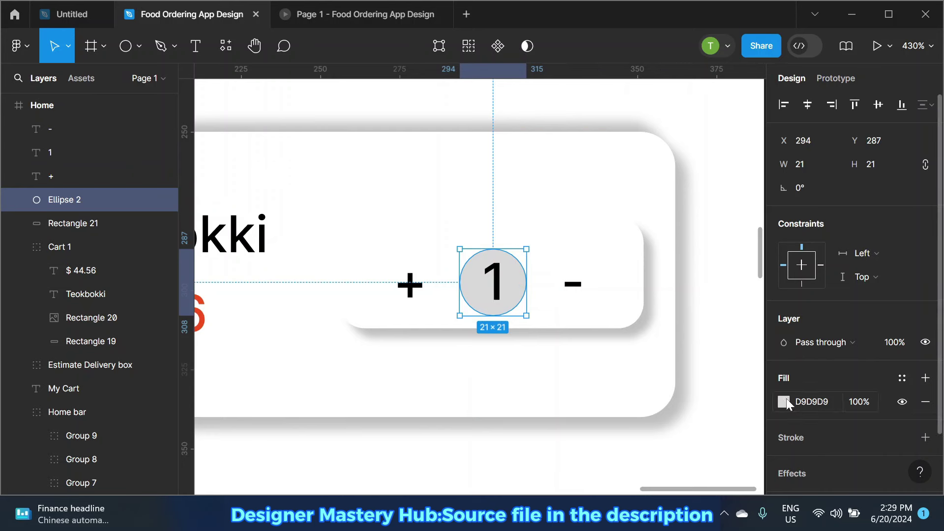
left_click(784, 402)
left_click(643, 424)
left_click(751, 78)
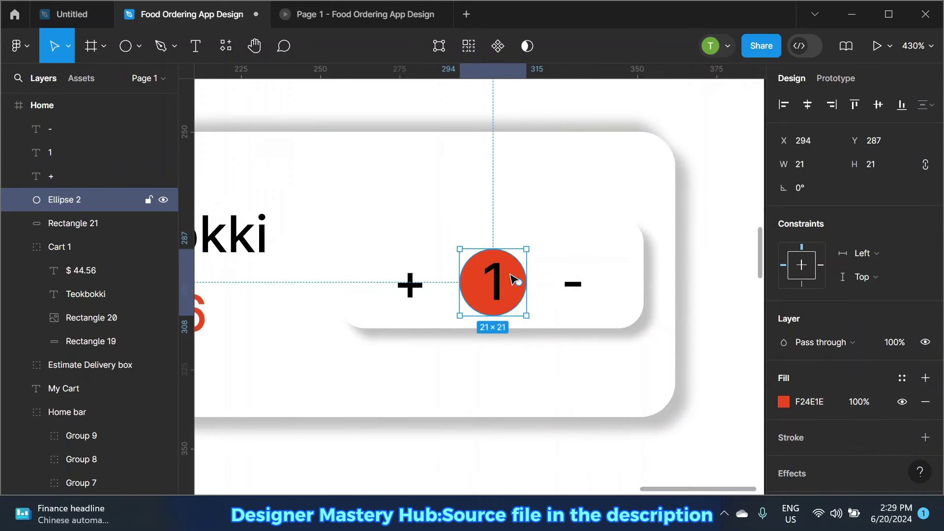
key("Up")
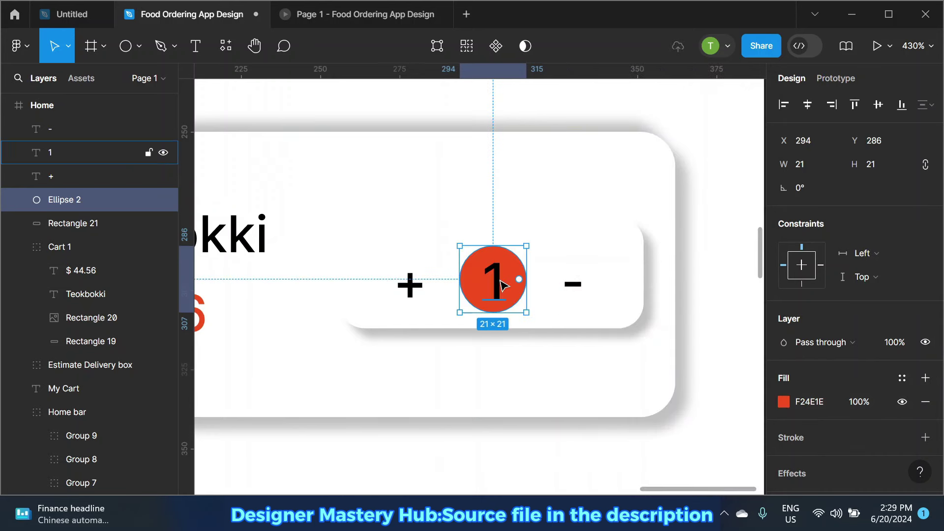
Step: Change the number 1's fill to white FFFFFF
left_click(512, 279)
left_click(785, 334)
left_click_drag(632, 166, 592, 107)
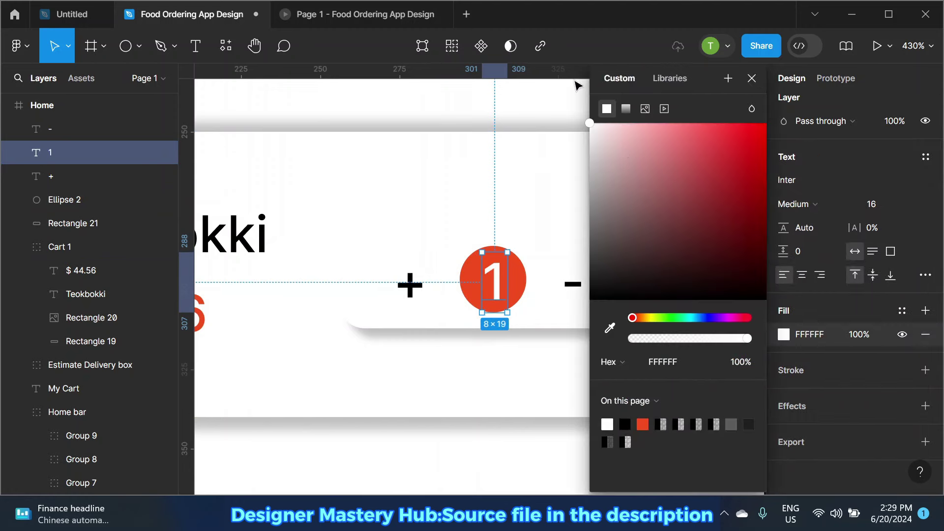
left_click(751, 79)
scroll(560, 281, "down", 3, "ctrl")
left_click(733, 224)
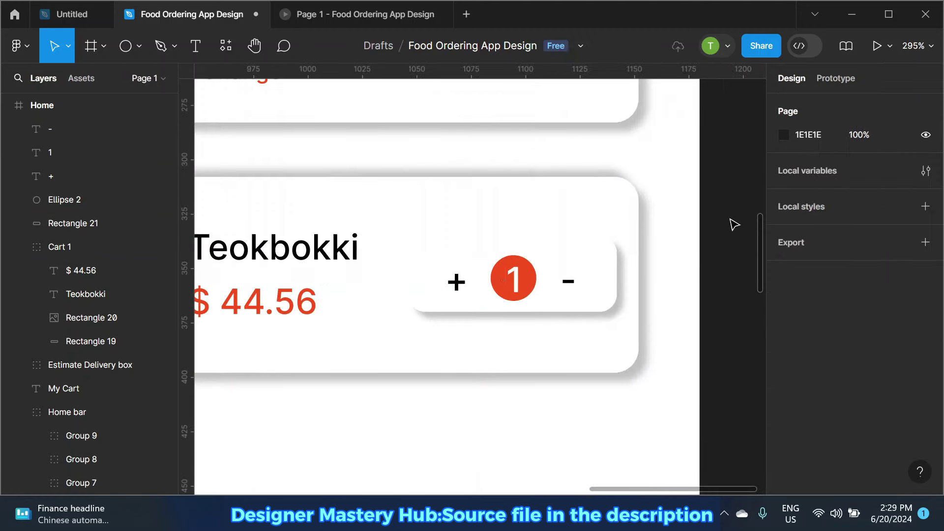
Step: Position the red badge with equal spacing between the + and − signs
left_click(532, 273)
scroll(531, 274, "up", 2, "ctrl")
scroll(524, 274, "up", 2, "ctrl")
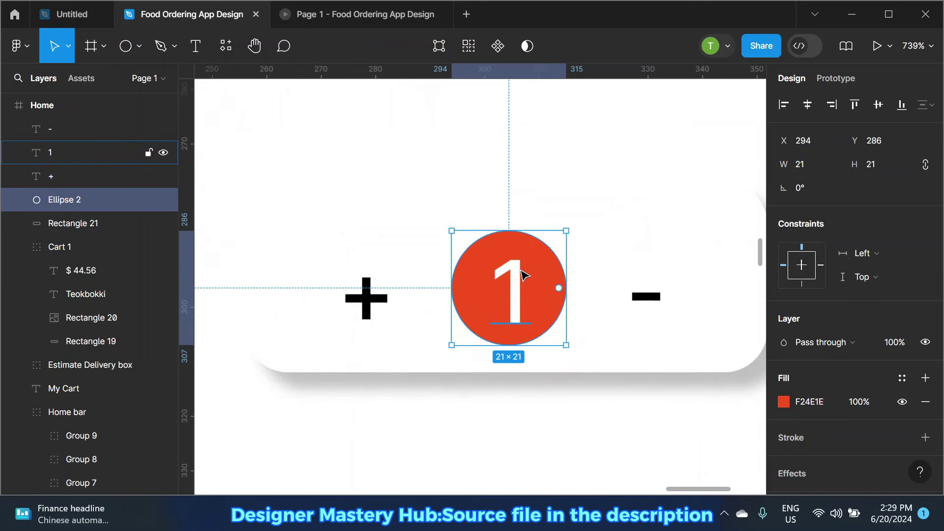
left_click_drag(540, 269, 553, 269)
scroll(458, 269, "down", 1, "ctrl")
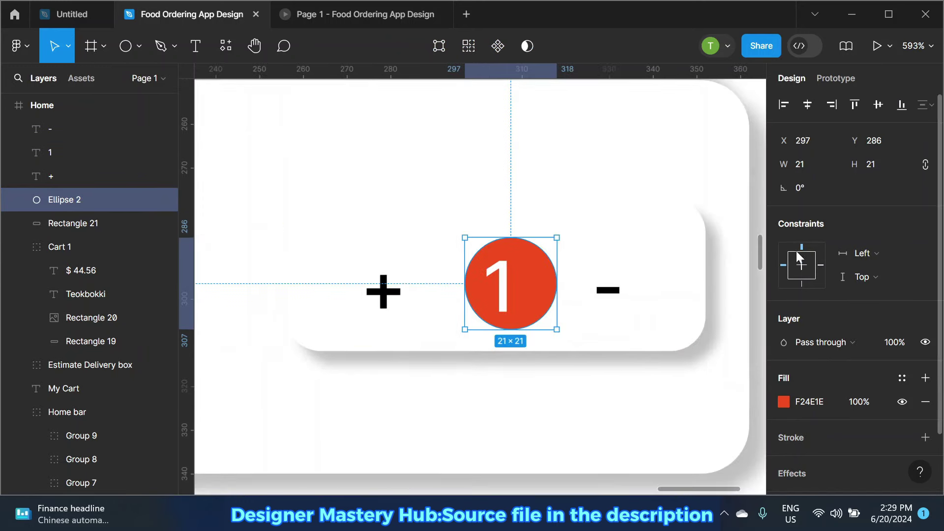
left_click(803, 111)
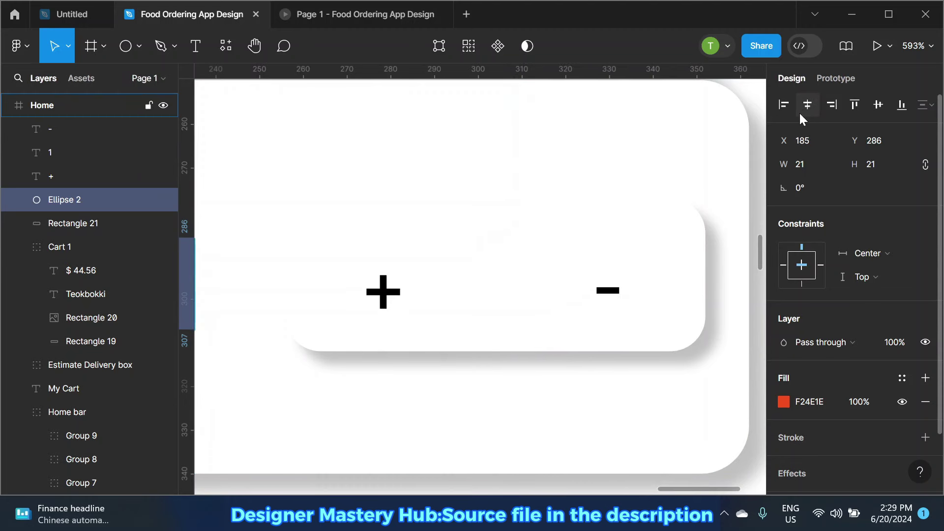
key("ctrl+z")
key("ctrl+z")
left_click_drag(526, 284, 519, 285)
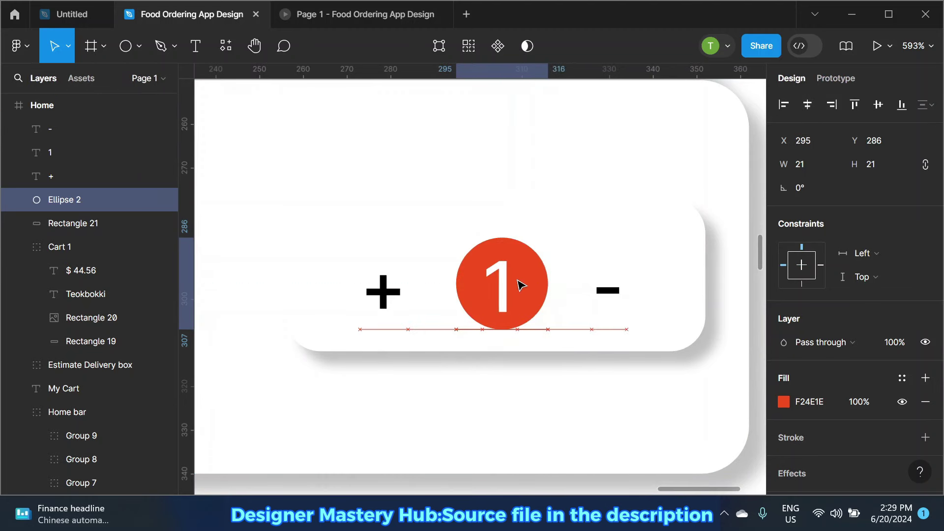
scroll(519, 285, "down", 3, "ctrl")
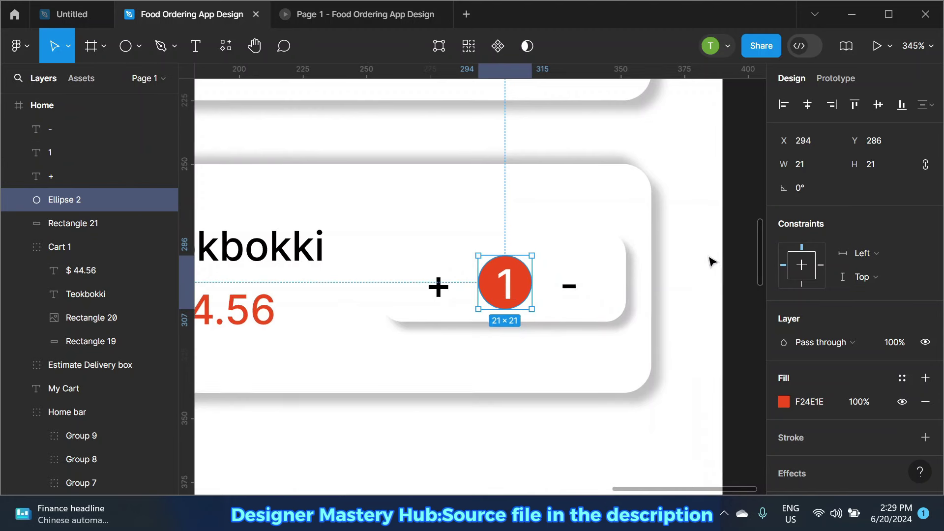
scroll(846, 416, "down", 2)
Step: Add a drop shadow to the red badge with blur 2.2
left_click(926, 405)
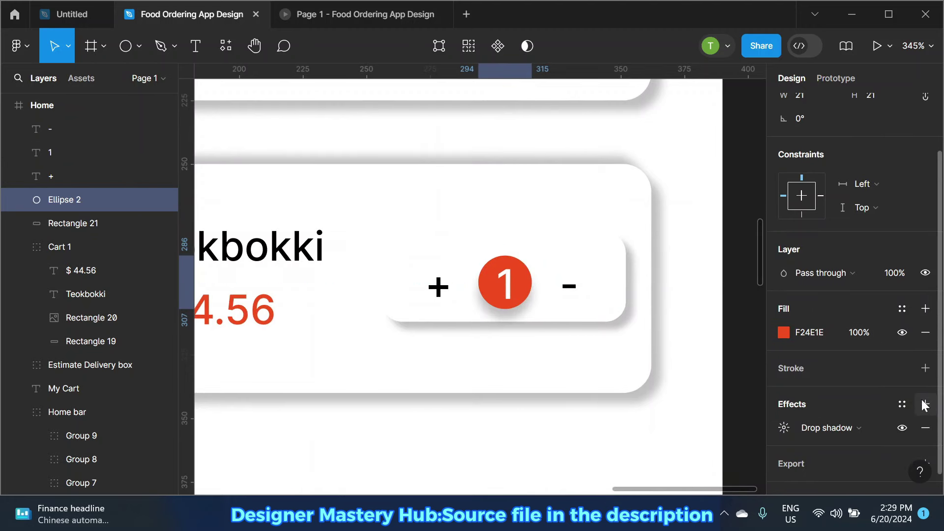
left_click(784, 428)
scroll(477, 295, "up", 2, "ctrl")
mouse_move(687, 424)
left_mouse_down()
mouse_move(635, 427)
mouse_move(598, 444)
mouse_move(613, 422)
left_mouse_up()
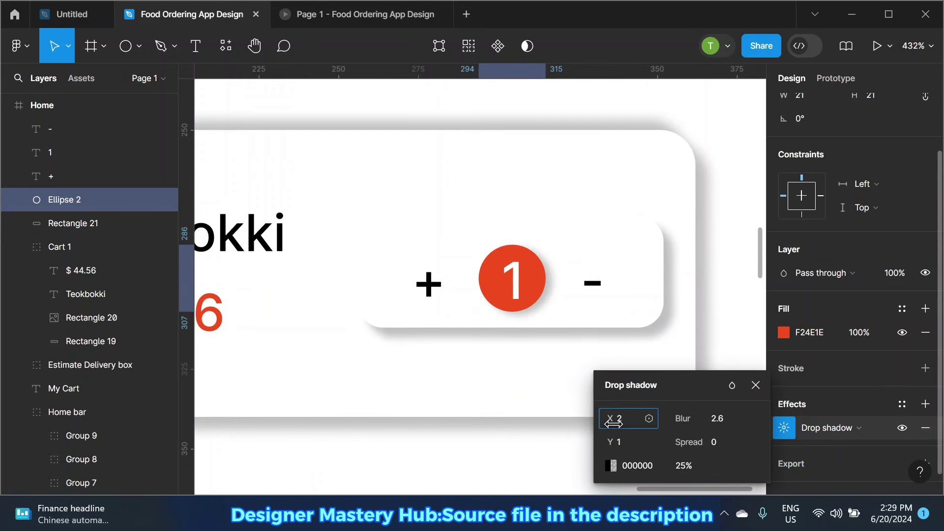
left_click_drag(686, 424, 679, 426)
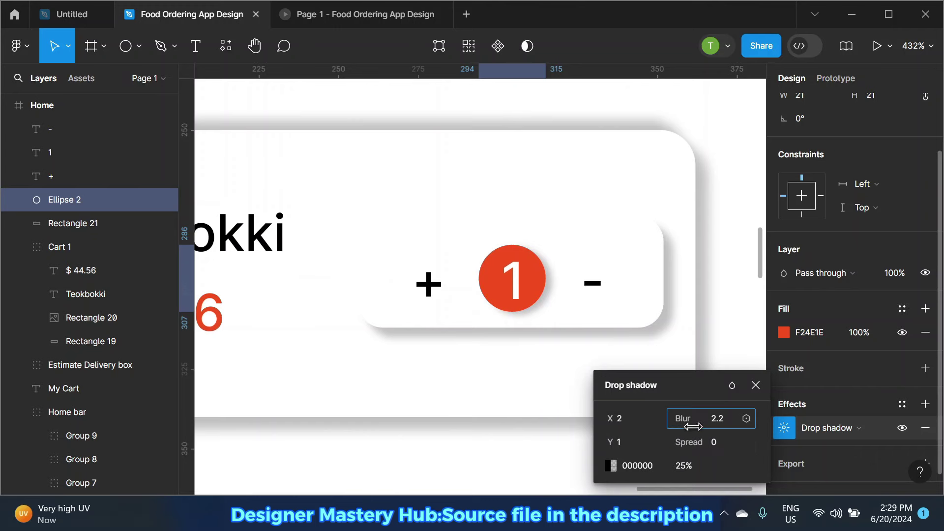
key("Escape")
scroll(472, 350, "down", 3)
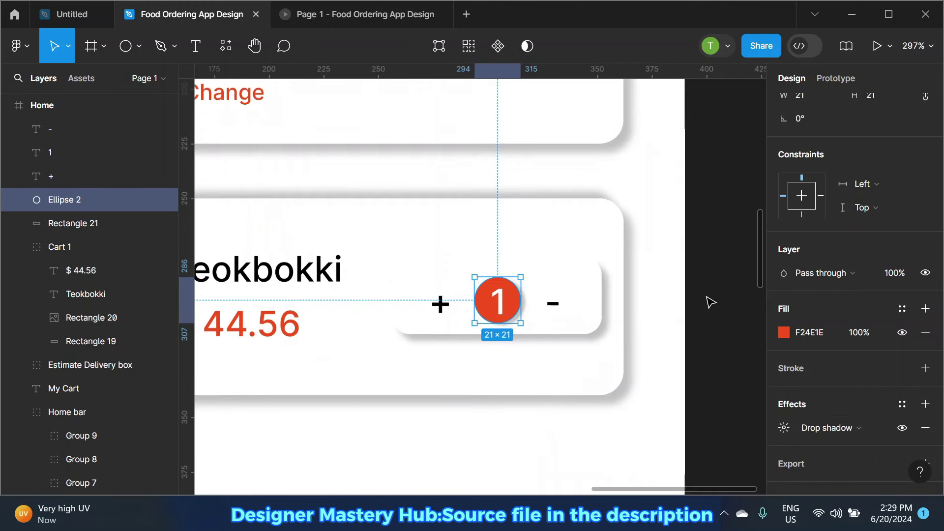
left_click(711, 303)
Step: Add a second drop shadow to the stepper pill with Y −4 and a negative X offset
left_click(596, 295)
scroll(836, 364, "down", 3)
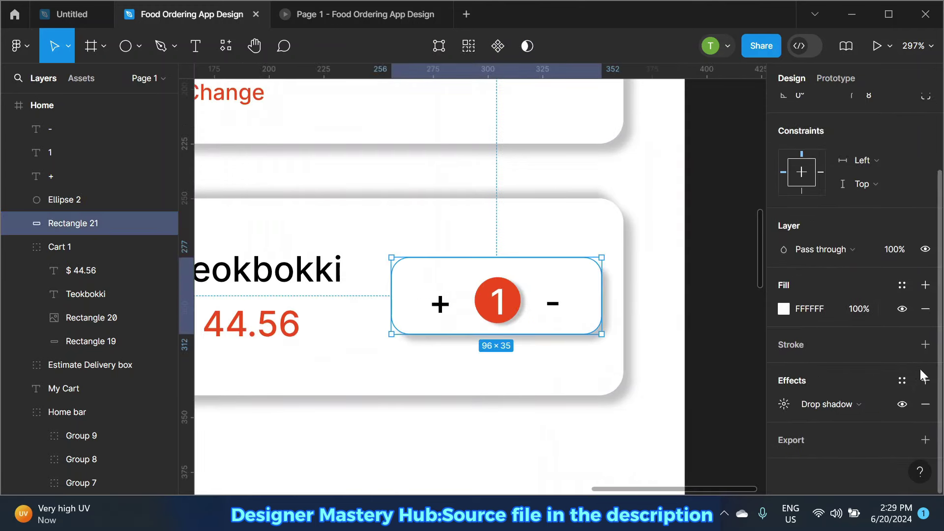
left_click(784, 404)
left_click(629, 442)
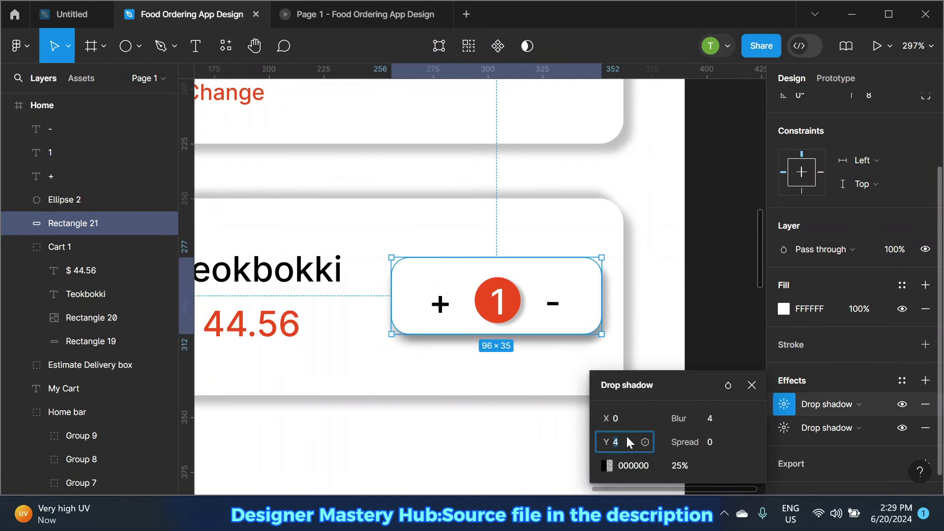
type("-4")
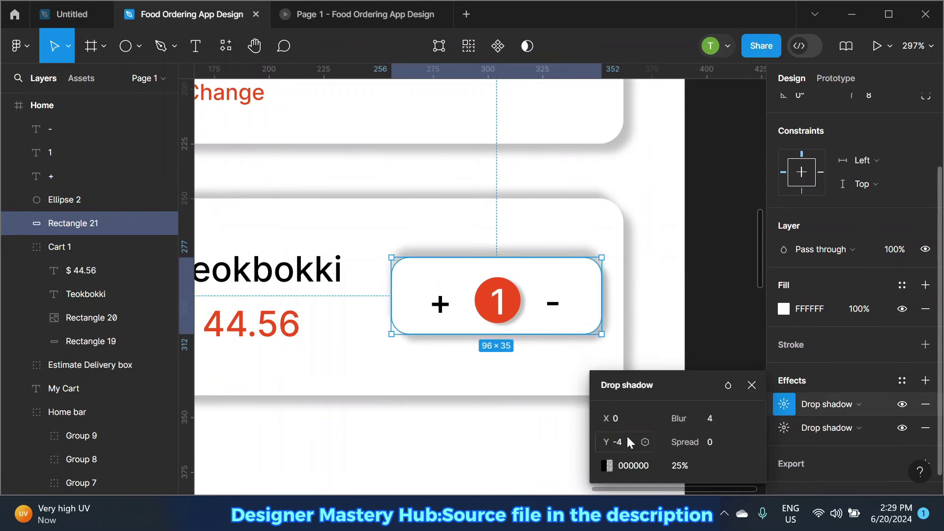
key("Return")
left_click_drag(603, 418, 605, 439)
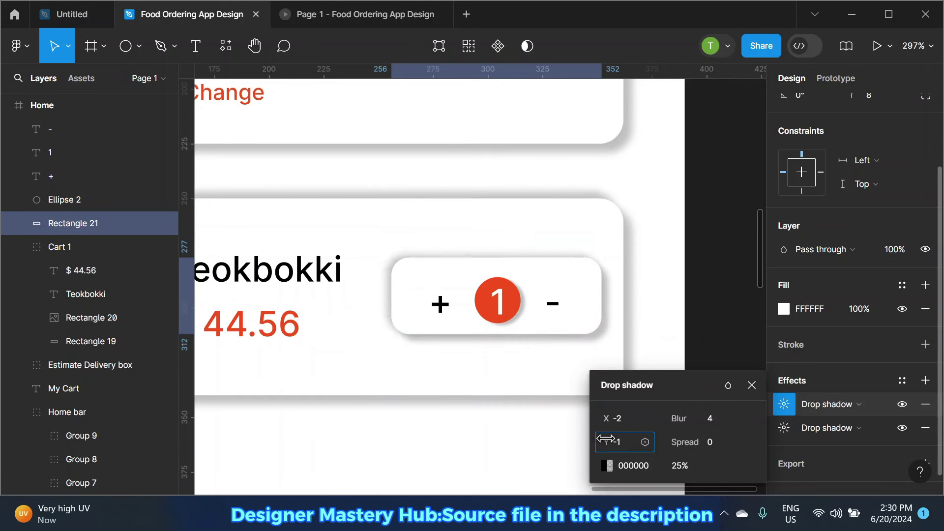
left_click(751, 385)
key("Escape")
scroll(506, 367, "down", 5, "ctrl")
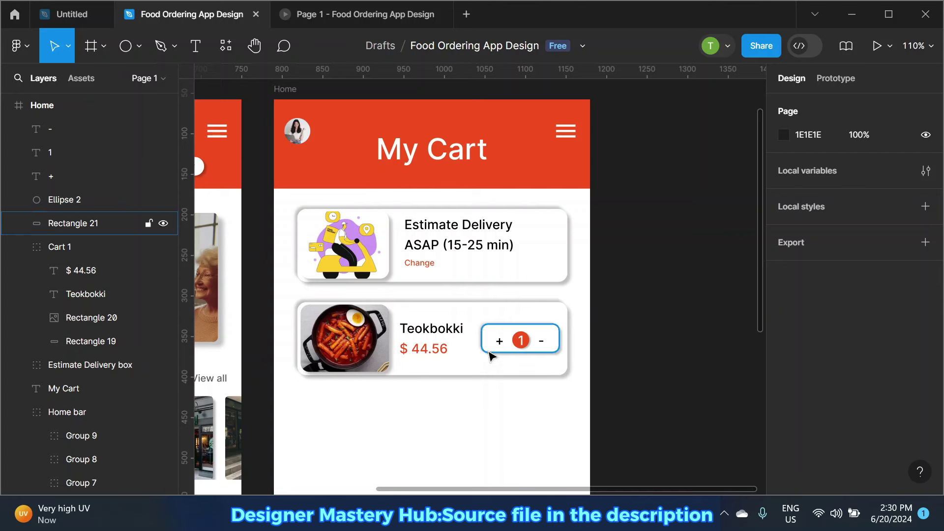
Step: Move the −, 1, +, Ellipse 2 and Rectangle 21 layers into Cart 1 and group them as Group 10
scroll(487, 346, "up", 3, "ctrl")
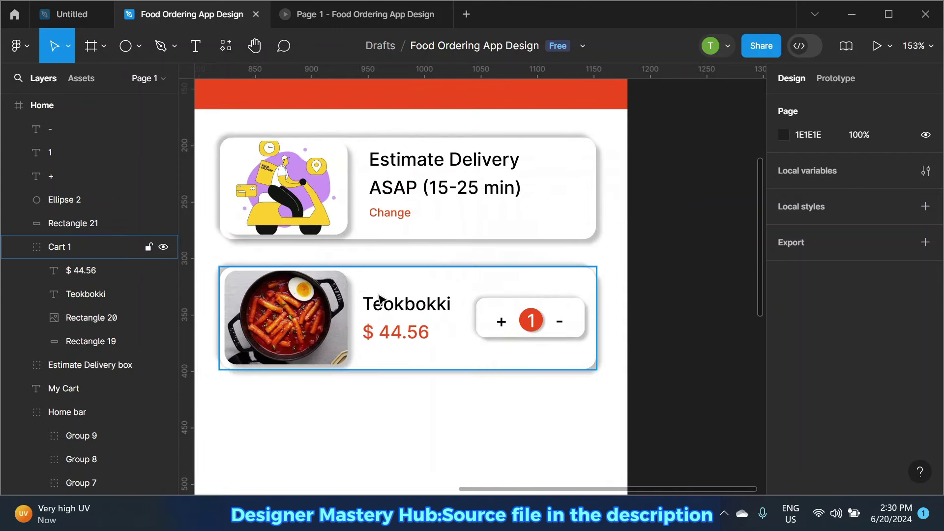
scroll(625, 317, "down", 1, "ctrl")
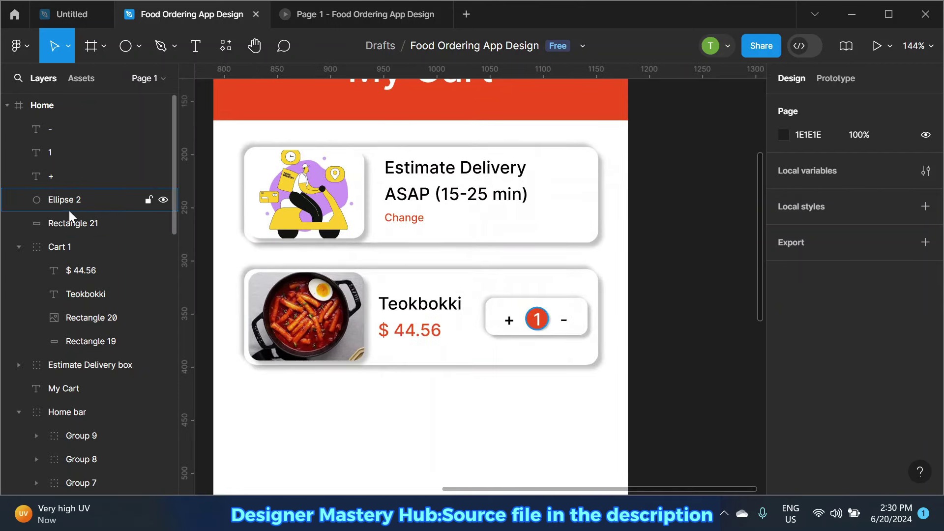
left_click(49, 128)
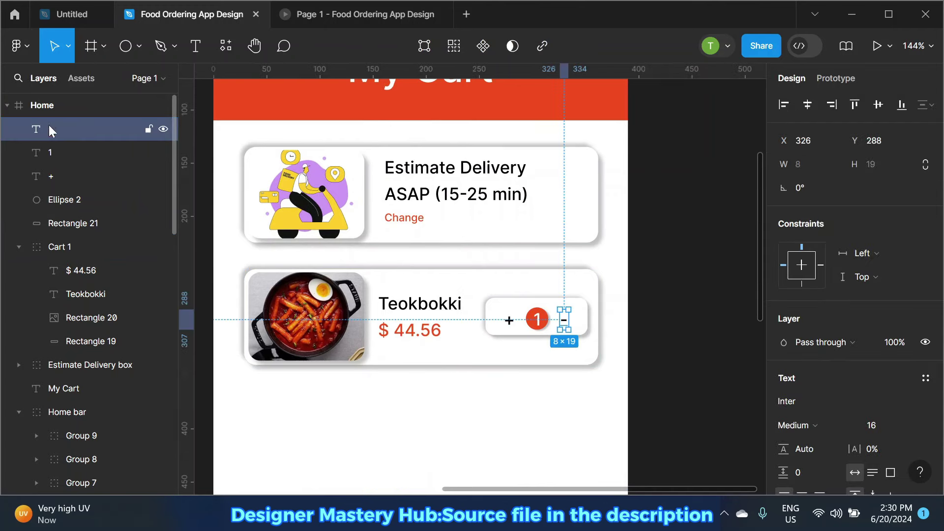
left_click(52, 220, "shift")
left_click_drag(88, 146, 81, 256)
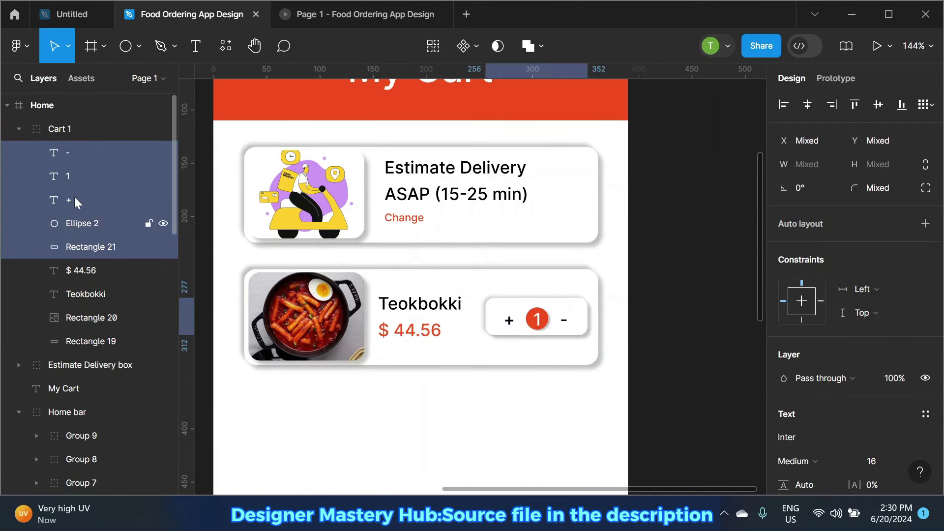
right_click(87, 188)
left_click(111, 161)
double_click(90, 152)
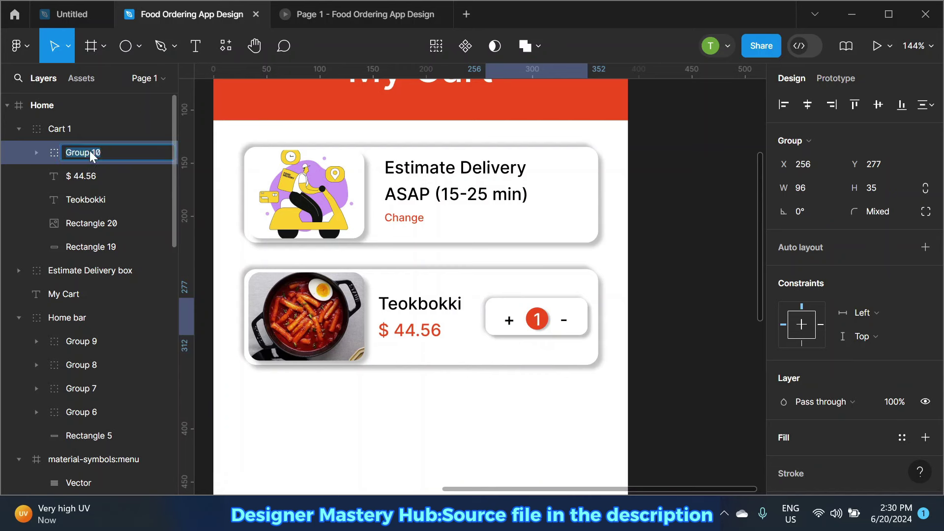
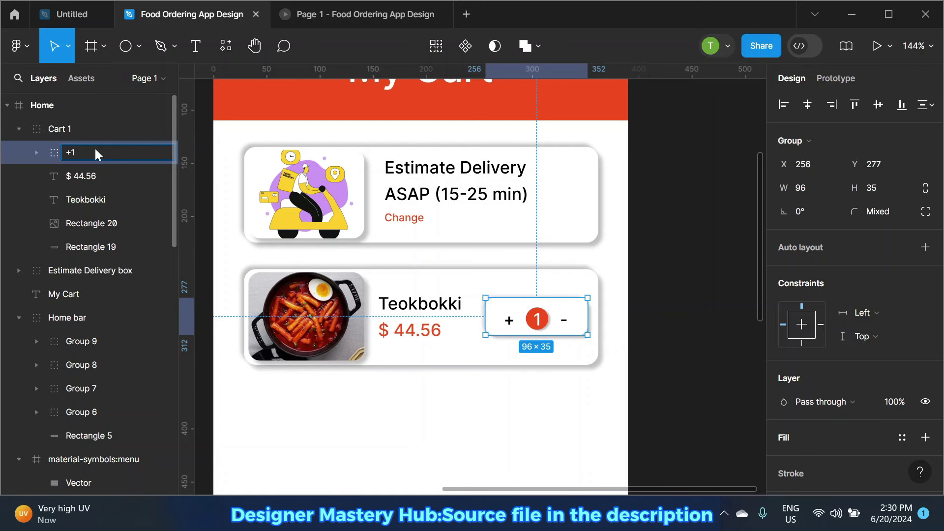
Step: Duplicate the Teokbokki cart card and place the copy below the original
type("-")
left_click(670, 247)
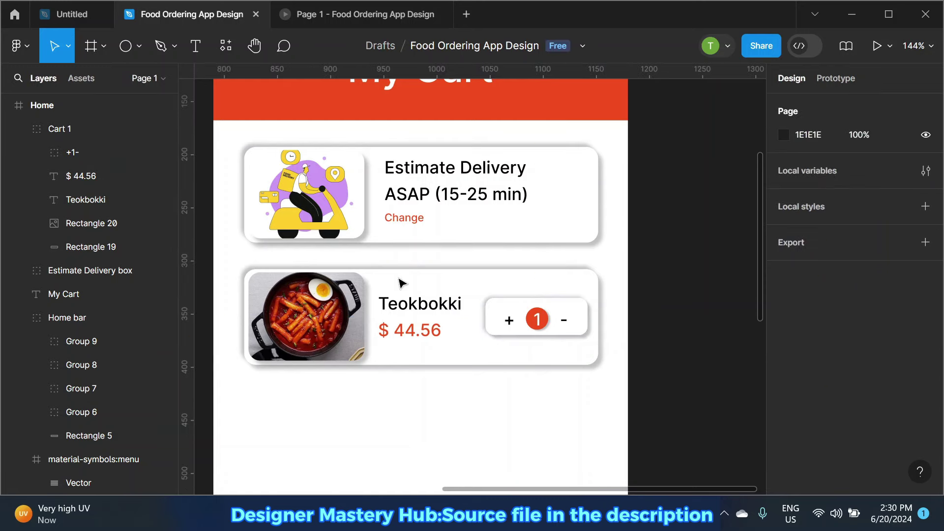
scroll(498, 286, "down", 1, "ctrl")
left_click(450, 313)
key("ctrl+d")
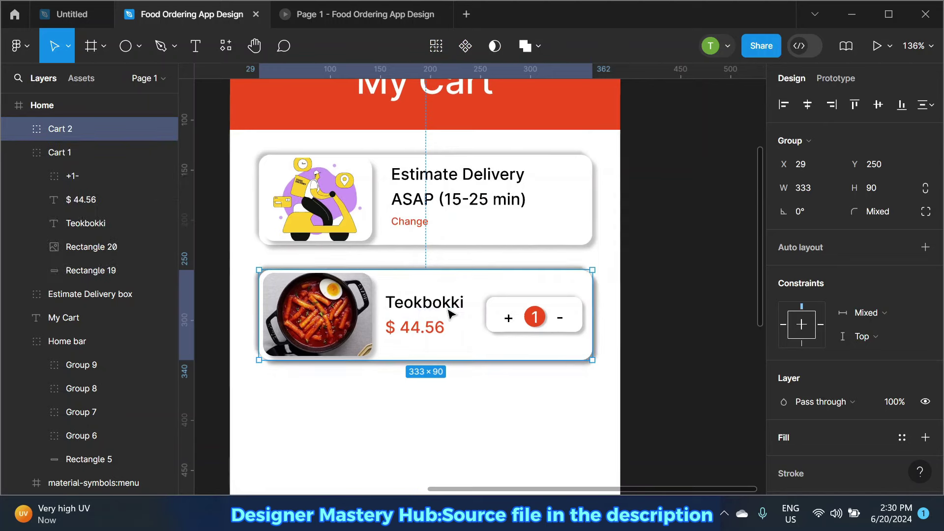
scroll(450, 314, "down", 2, "ctrl")
left_click_drag(458, 291, 446, 400)
Step: Replace the copied card's food photo with the 15-Minute Garlic Bread image
double_click(335, 373)
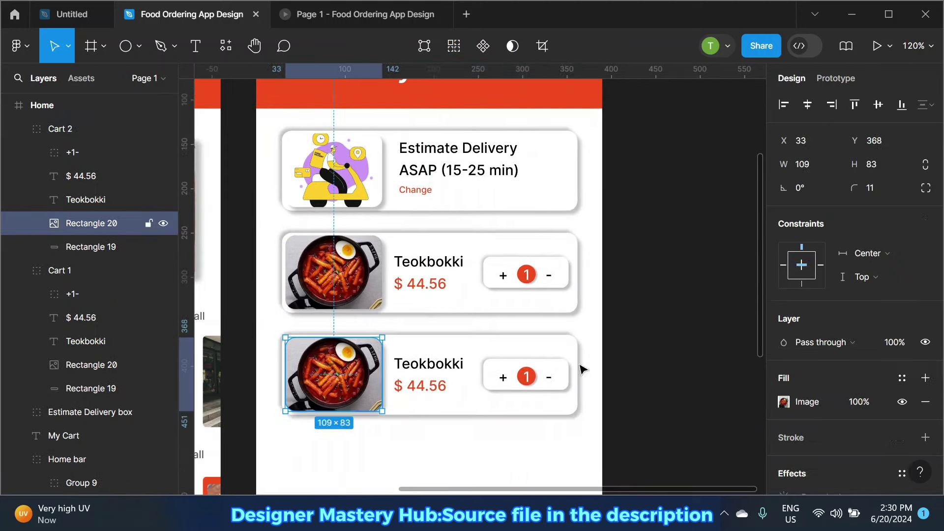
left_click(784, 402)
left_click(689, 249)
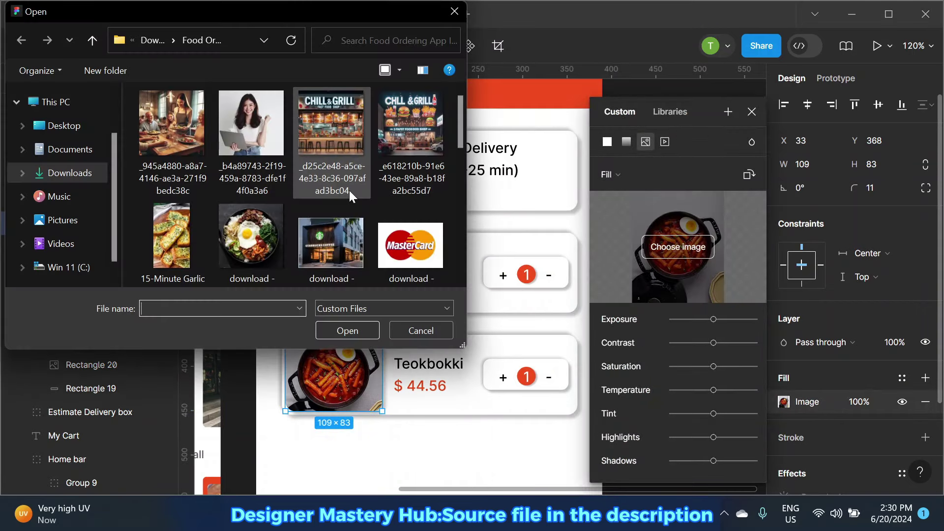
scroll(346, 192, "down", 2)
scroll(344, 191, "down", 2)
scroll(363, 193, "down", 2)
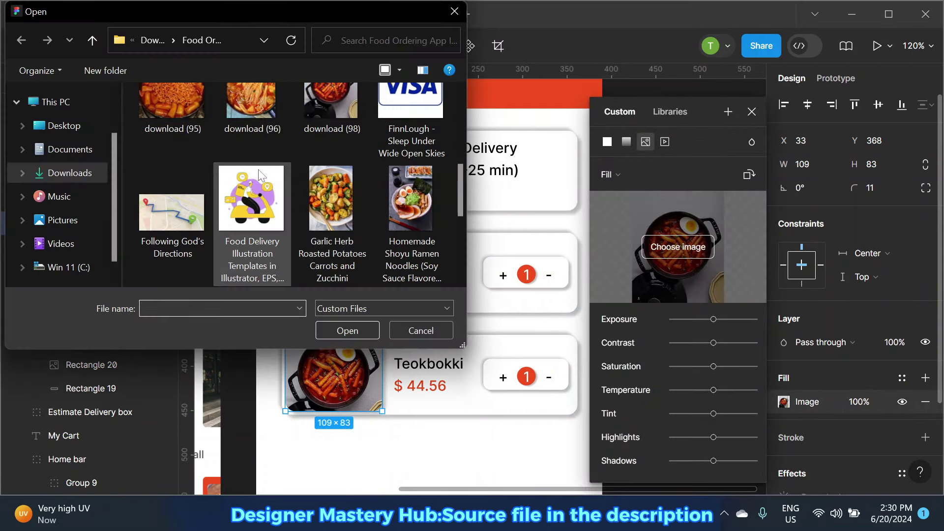
scroll(305, 167, "down", 2)
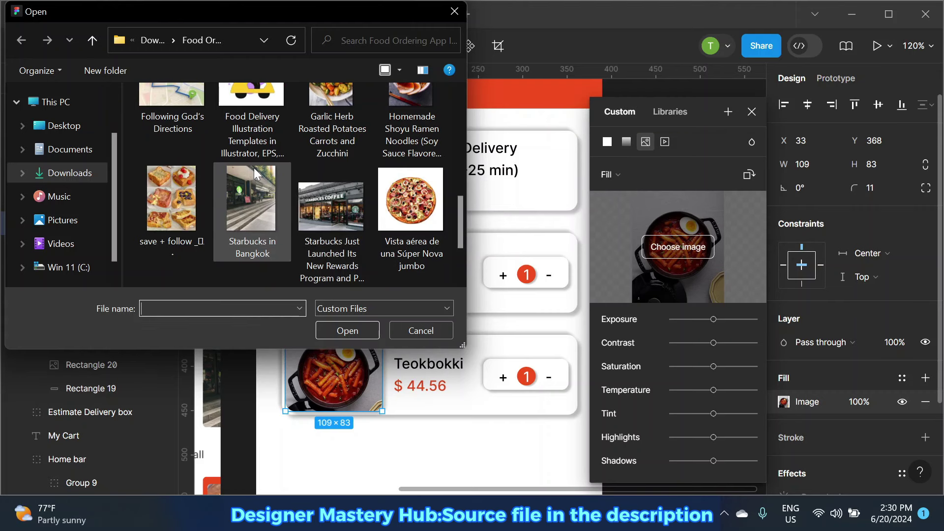
scroll(253, 167, "up", 1)
scroll(335, 178, "down", 1)
scroll(350, 181, "down", 2)
scroll(320, 181, "up", 3)
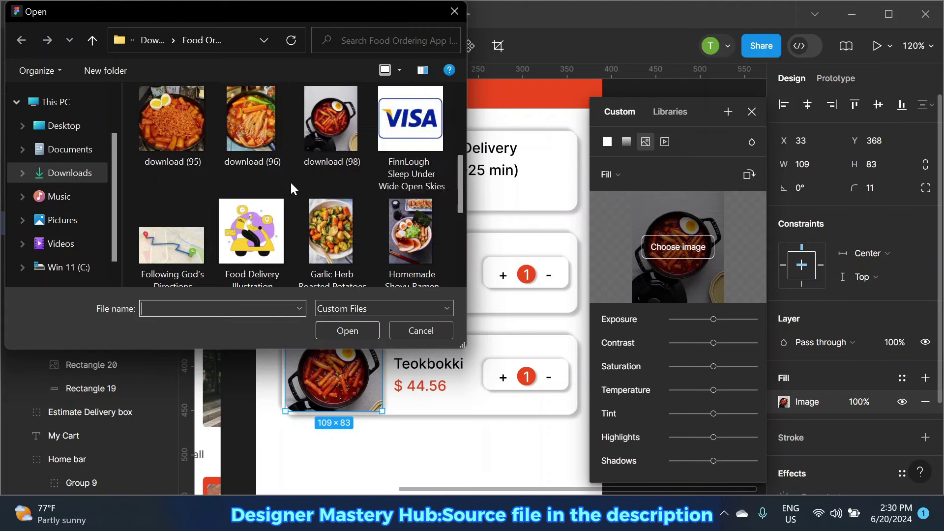
scroll(397, 193, "up", 2)
scroll(300, 172, "up", 2)
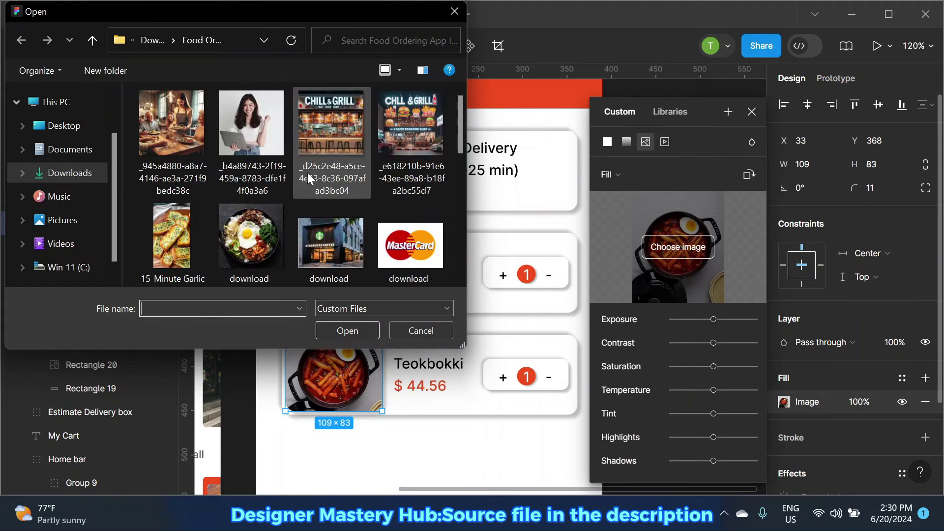
scroll(308, 172, "down", 1)
left_click(172, 212)
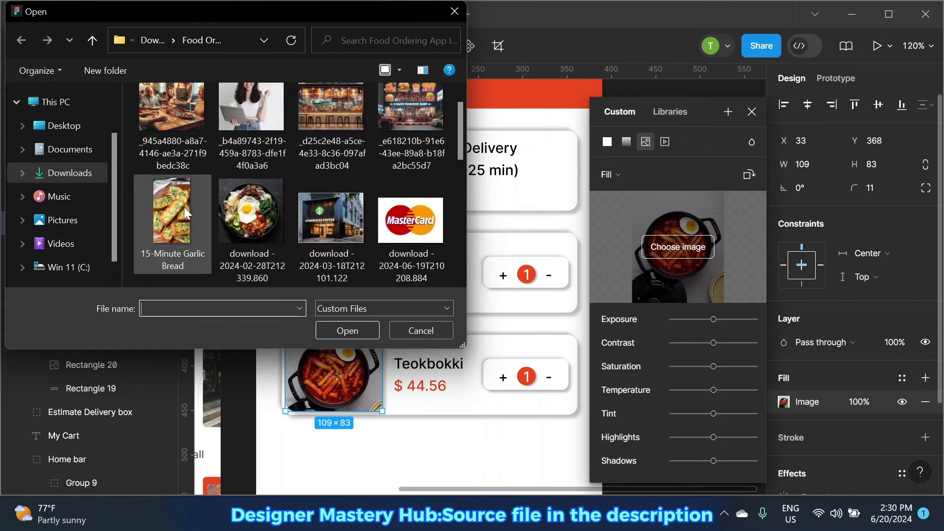
left_click(363, 338)
left_click(752, 111)
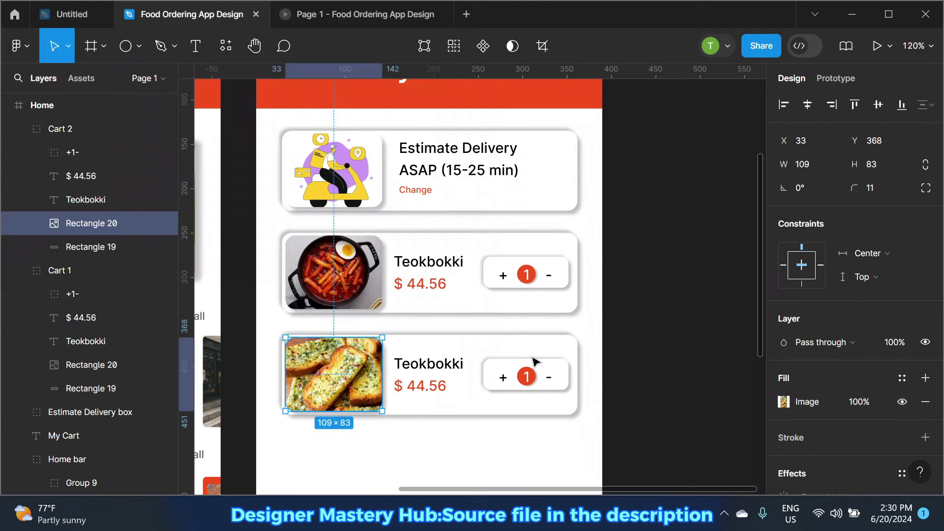
Step: Retitle the copied card's item name to 'Garlic Bread'
left_click(428, 365)
scroll(427, 366, "up", 3)
double_click(426, 367)
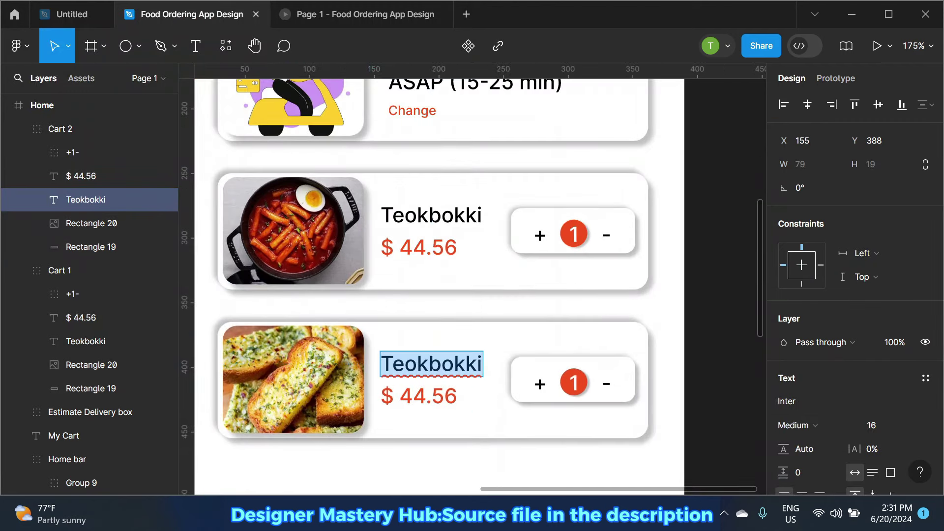
type("Gar")
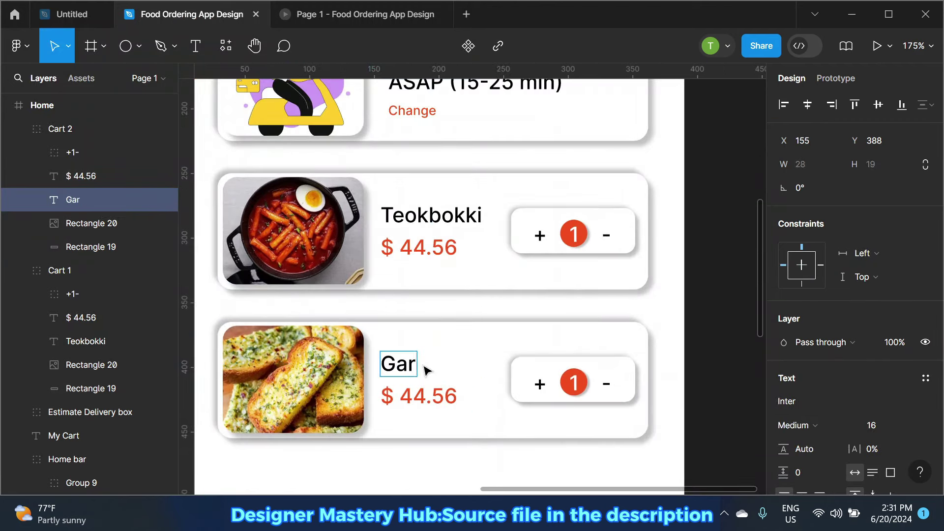
type("lic B")
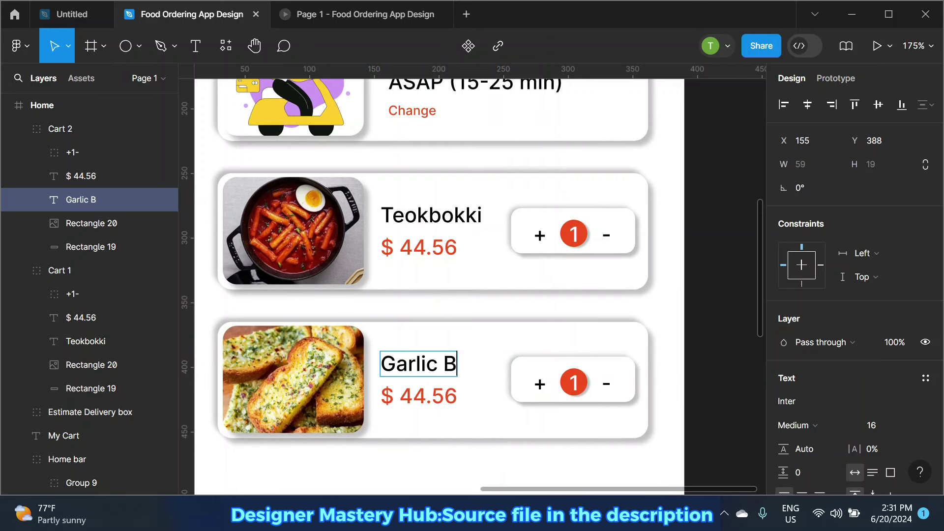
type("read")
key("Escape")
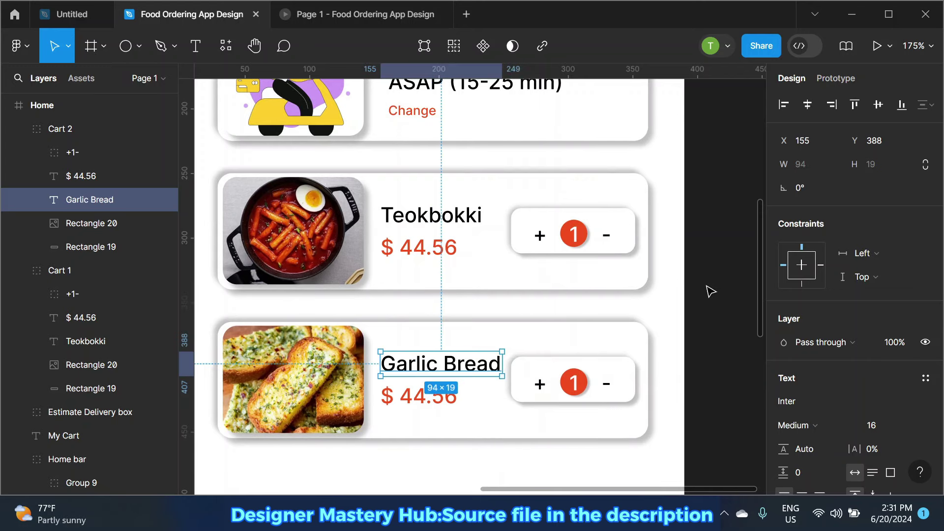
Step: Change the Garlic Bread price to $ 43.11
double_click(422, 396)
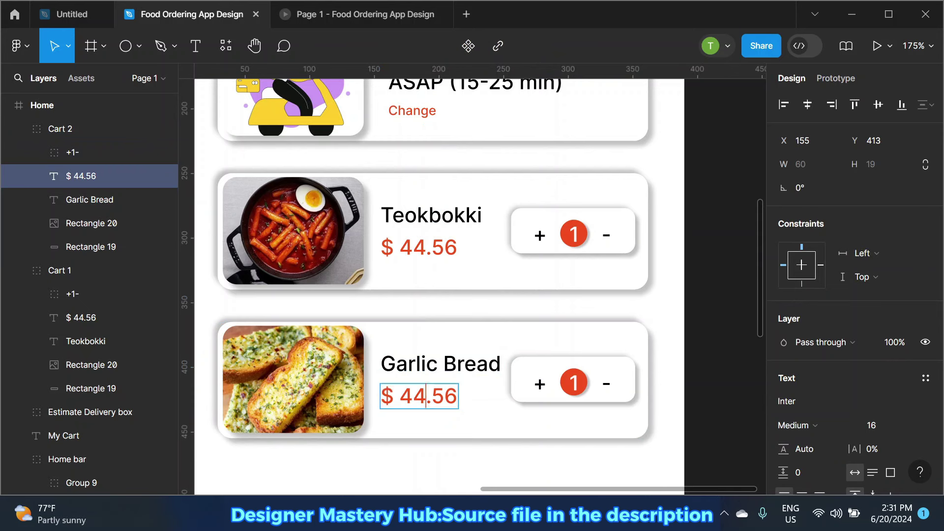
left_click_drag(412, 396, 426, 396)
type("3")
left_click_drag(439, 396, 460, 396)
type("1")
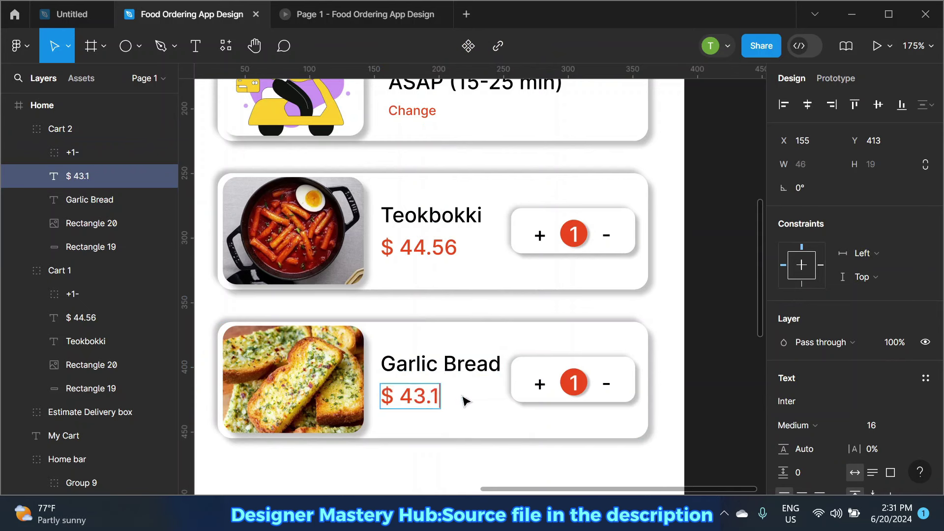
type("1")
key("Escape")
left_click(712, 344)
Step: Select the Teokbokki and Garlic Bread cart cards in turn to compare them
scroll(379, 333, "down", 2)
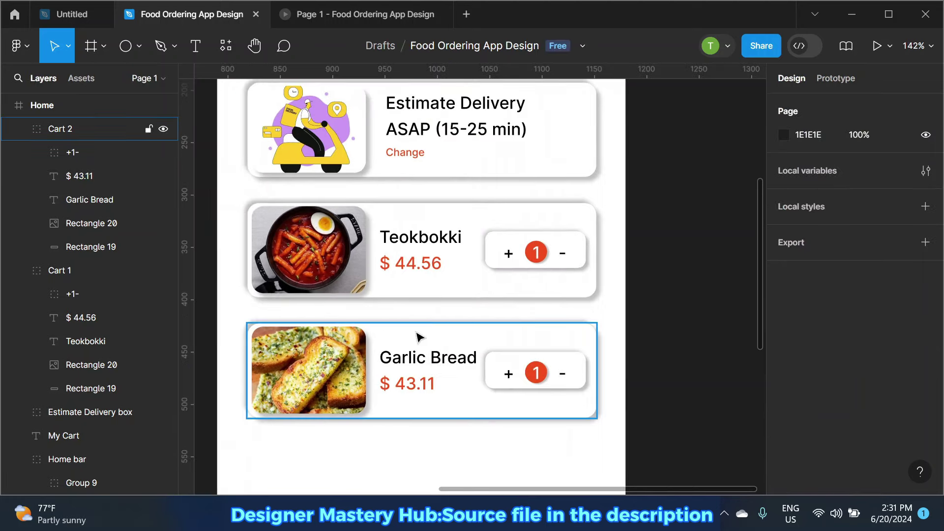
scroll(418, 333, "down", 3)
left_click(453, 298)
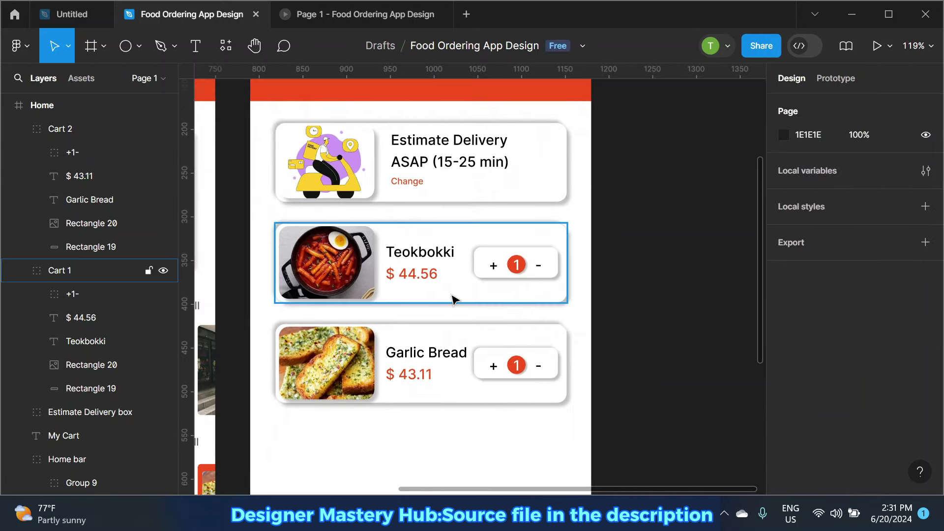
scroll(453, 299, "up", 1)
scroll(458, 238, "down", 2)
left_click(477, 382)
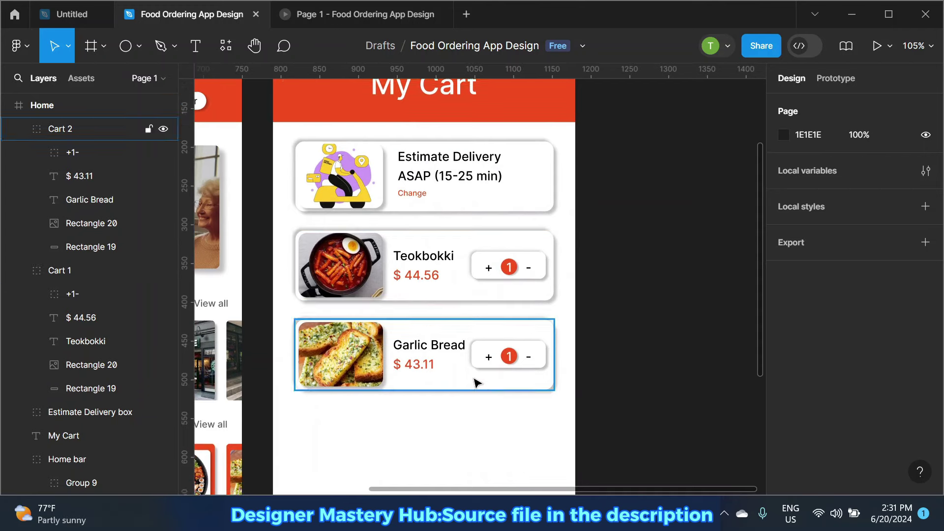
scroll(463, 378, "down", 3)
left_click(447, 373)
scroll(454, 354, "down", 2)
scroll(472, 295, "up", 1)
scroll(481, 262, "up", 1)
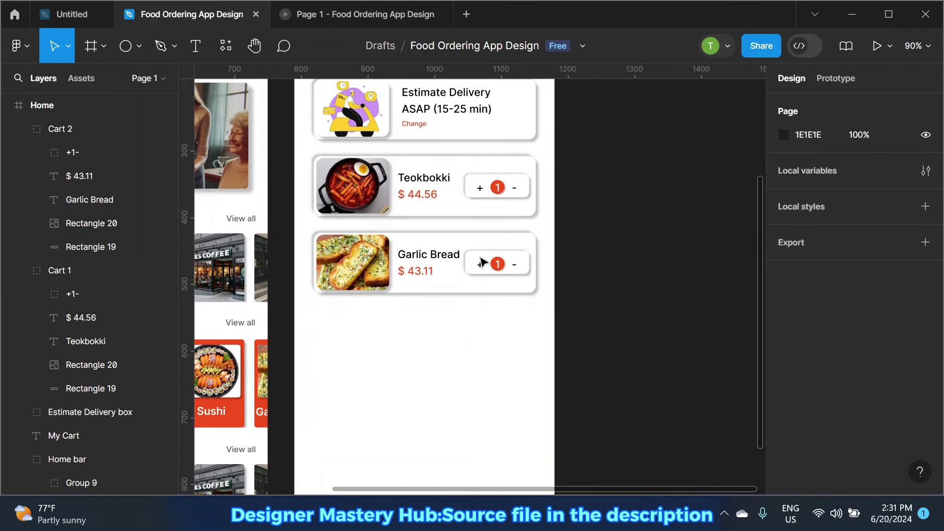
scroll(482, 262, "down", 1)
scroll(413, 295, "down", 1)
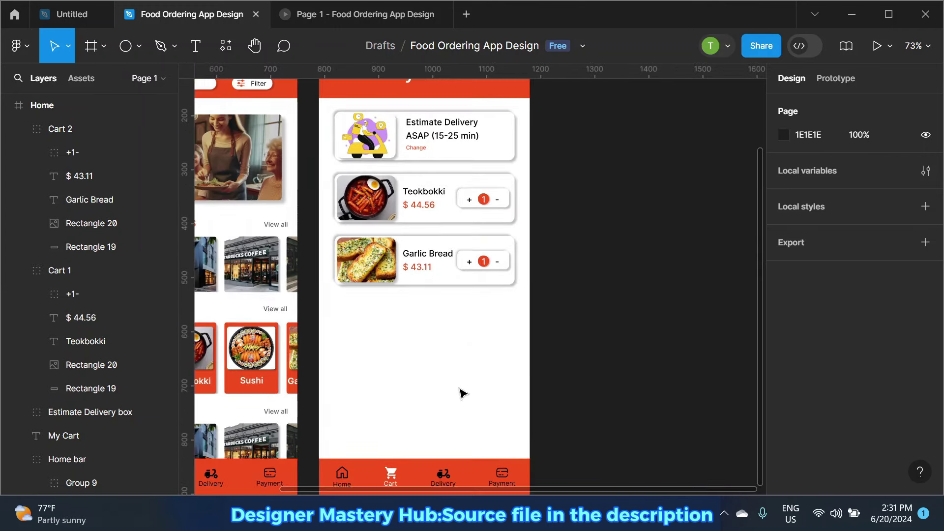
scroll(463, 393, "up", 1)
Step: Draw a rectangle below Garlic Bread with corner radius 9 and white FFFFFF fill, centred horizontally
left_click(137, 48)
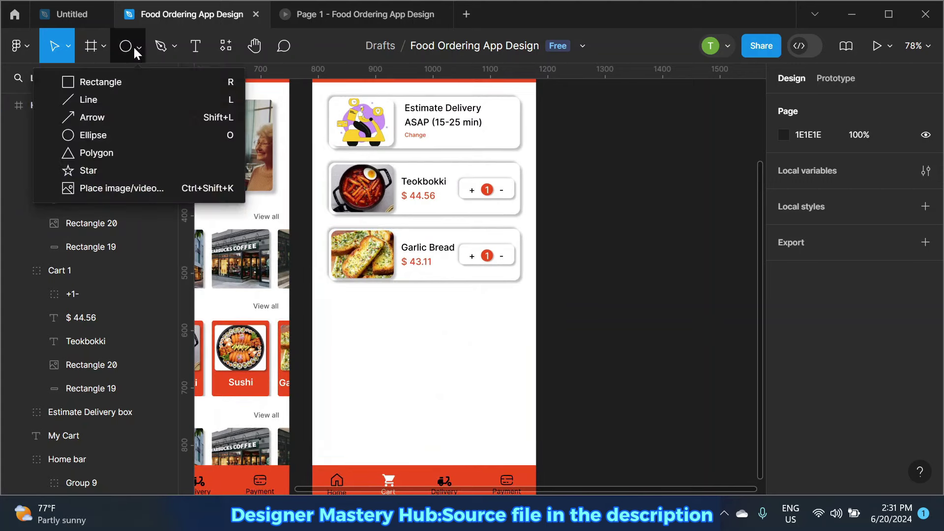
left_click(118, 82)
left_click_drag(335, 295, 519, 403)
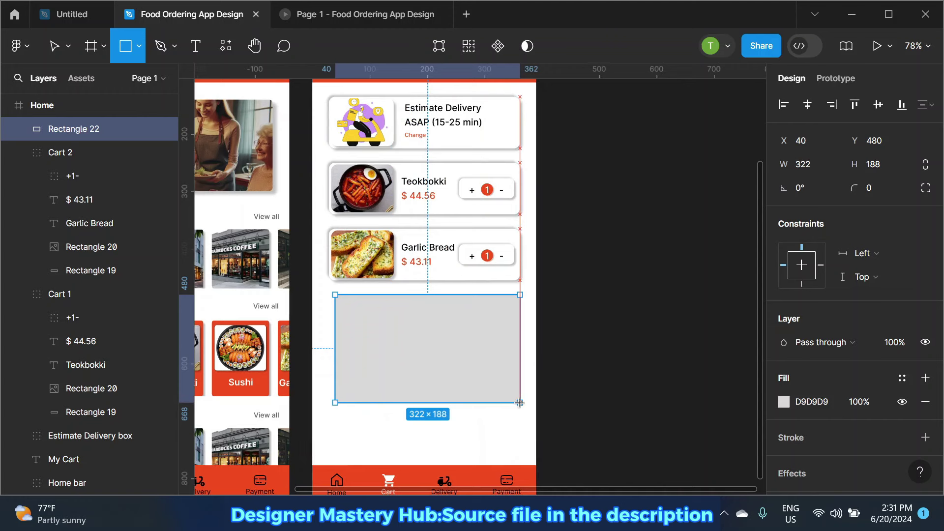
left_click_drag(335, 354, 329, 355)
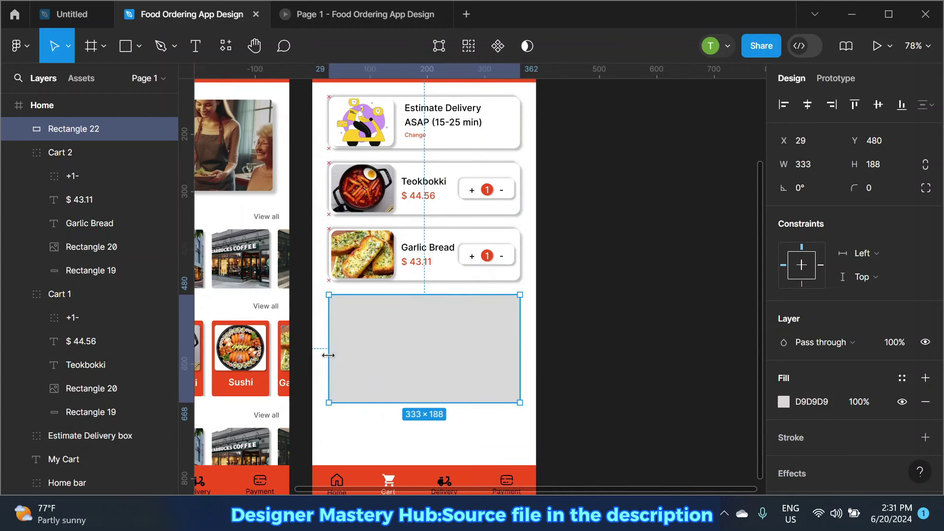
left_click_drag(855, 188, 46, 184)
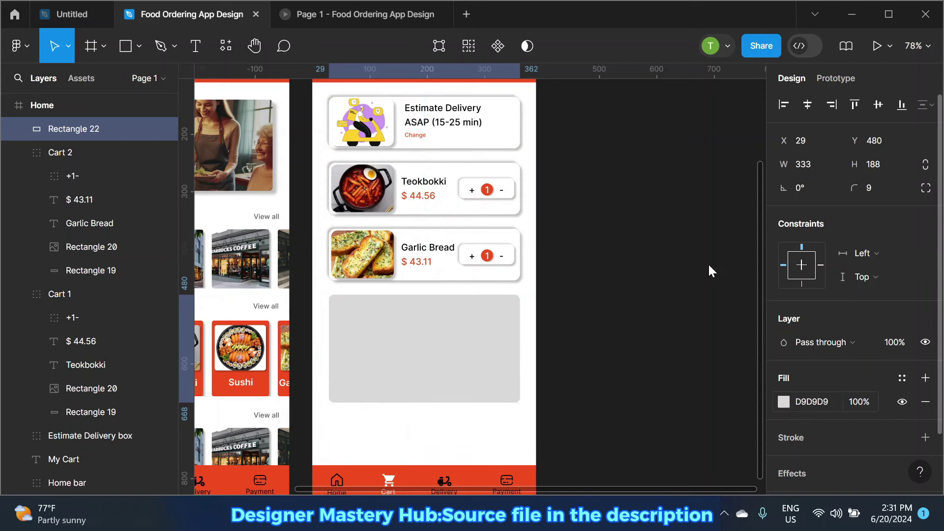
left_click(784, 402)
type("FFFFFF")
key("Return")
left_click(753, 78)
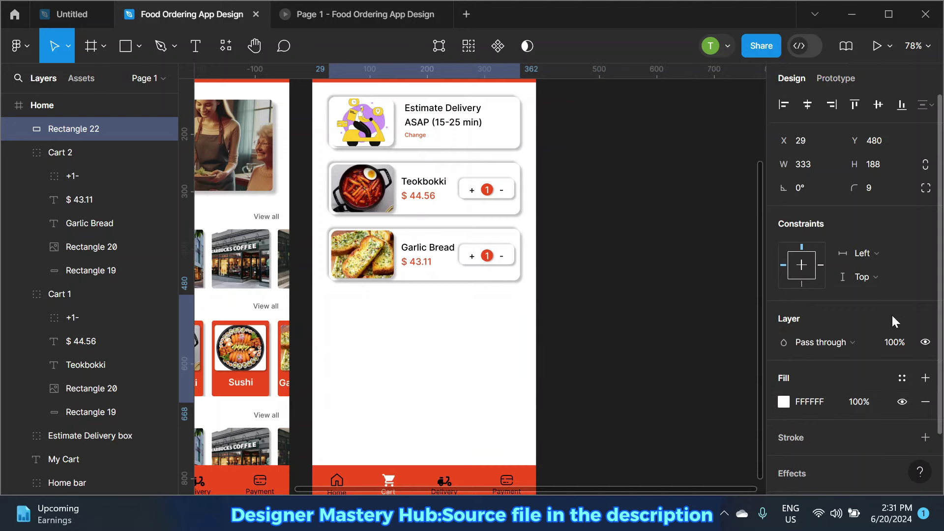
left_click(807, 105)
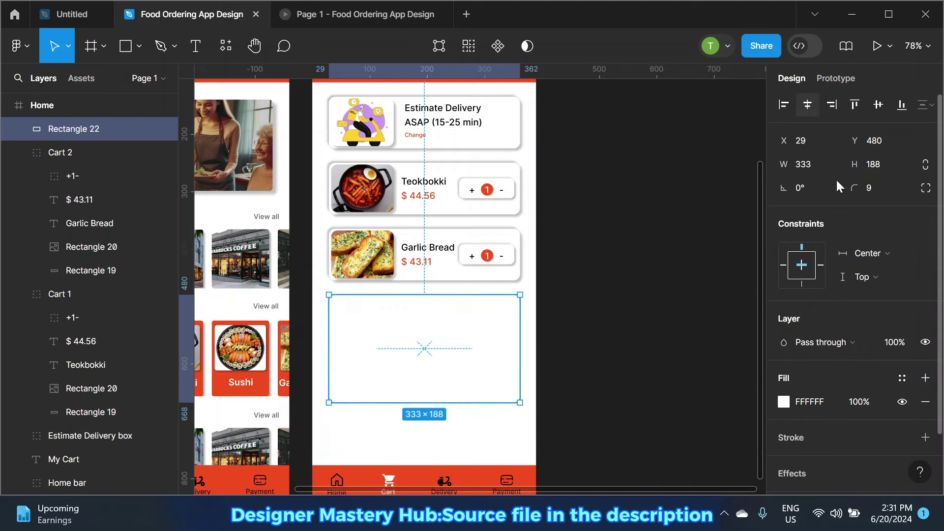
Step: Add two drop shadows to the card, shifting the first shadow upward
scroll(836, 397, "down", 3)
left_click(925, 404)
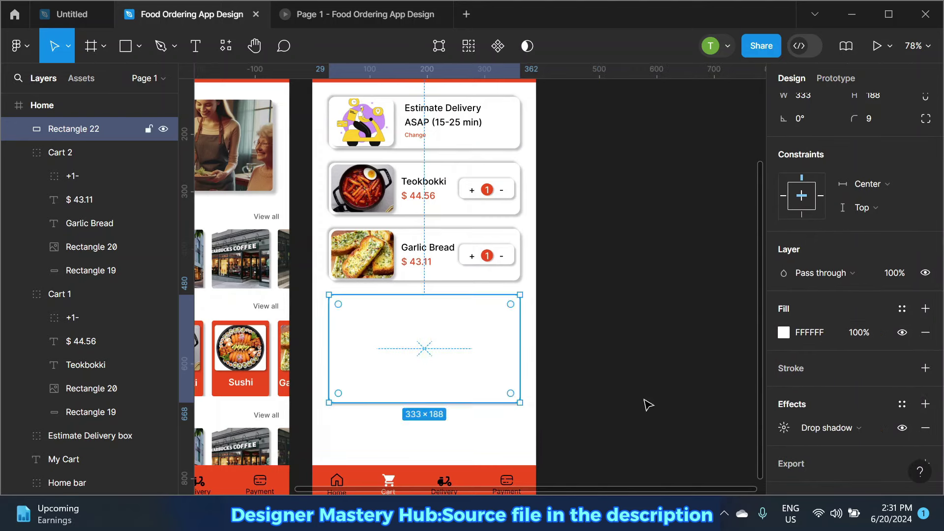
left_click(785, 428)
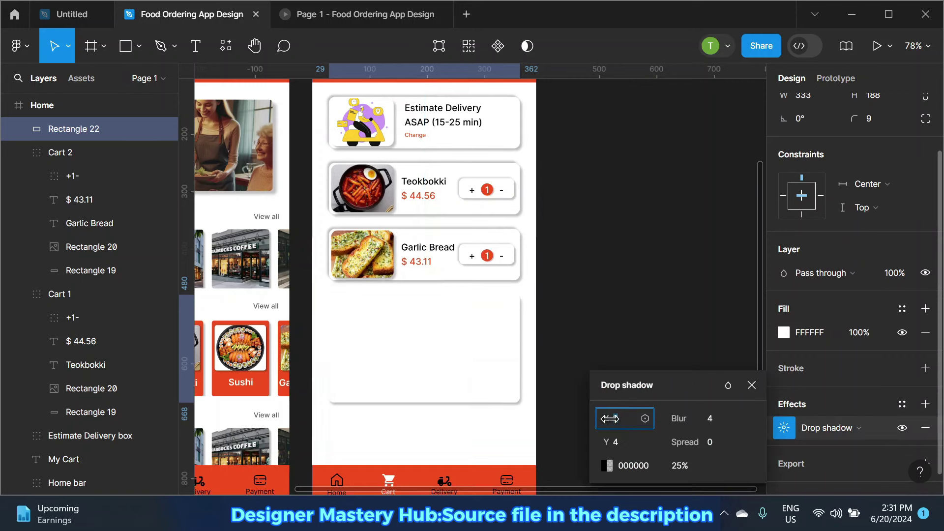
left_click(751, 385)
left_click(925, 404)
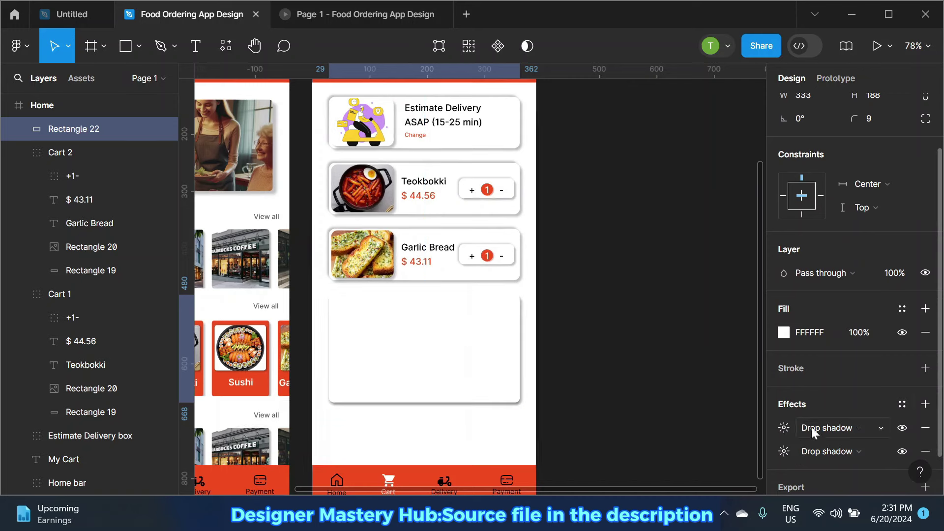
left_click(784, 427)
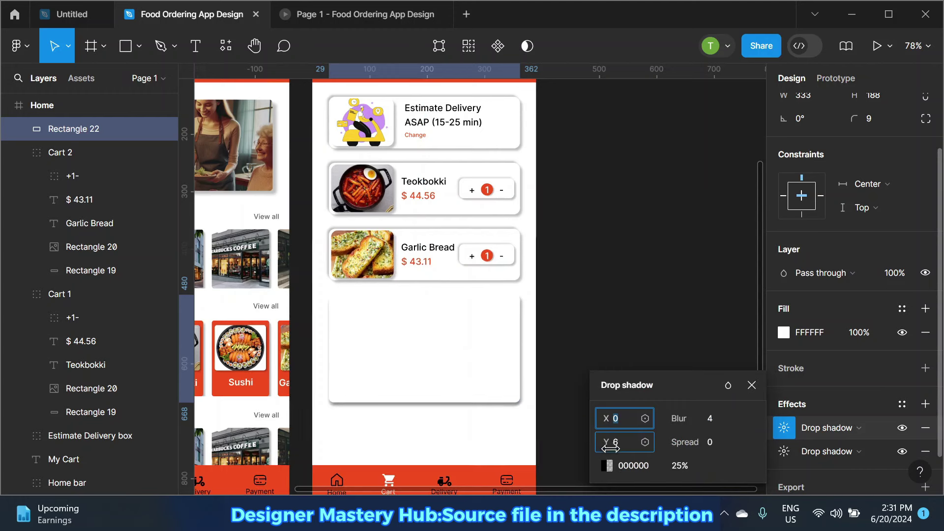
mouse_move(610, 447)
left_mouse_down()
mouse_move(594, 444)
mouse_move(604, 427)
left_mouse_up()
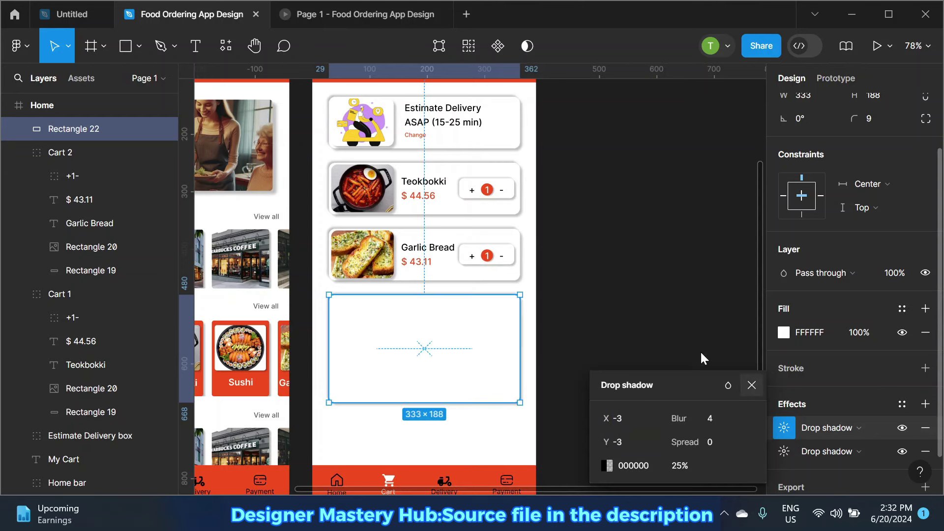
left_click(653, 327)
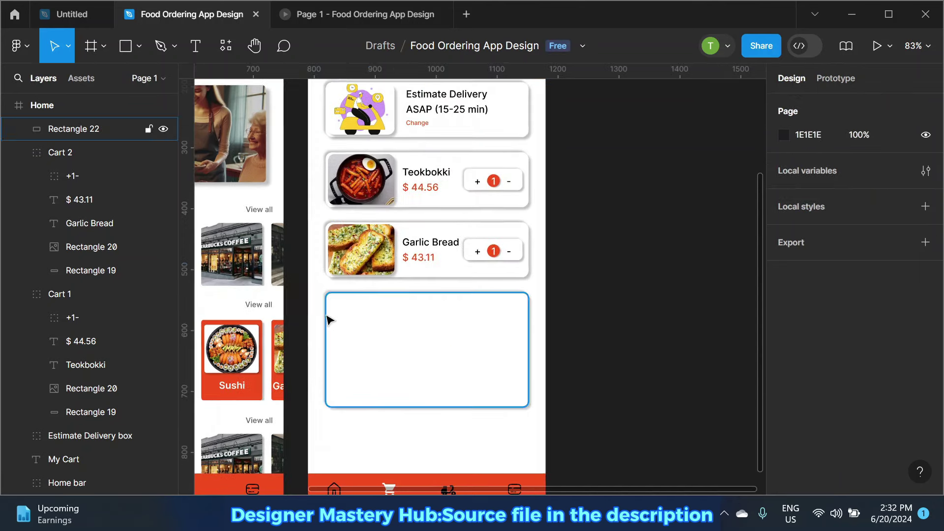
Step: Add an 'Item Total' text label at the top left of the card
scroll(329, 321, "up", 3)
left_click(195, 46)
scroll(350, 306, "up", 2)
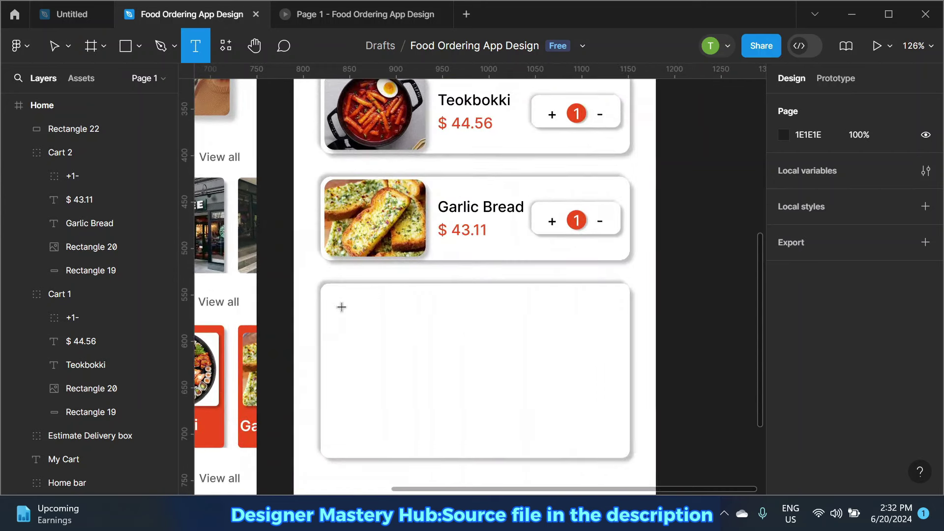
left_click(343, 309)
type("tem")
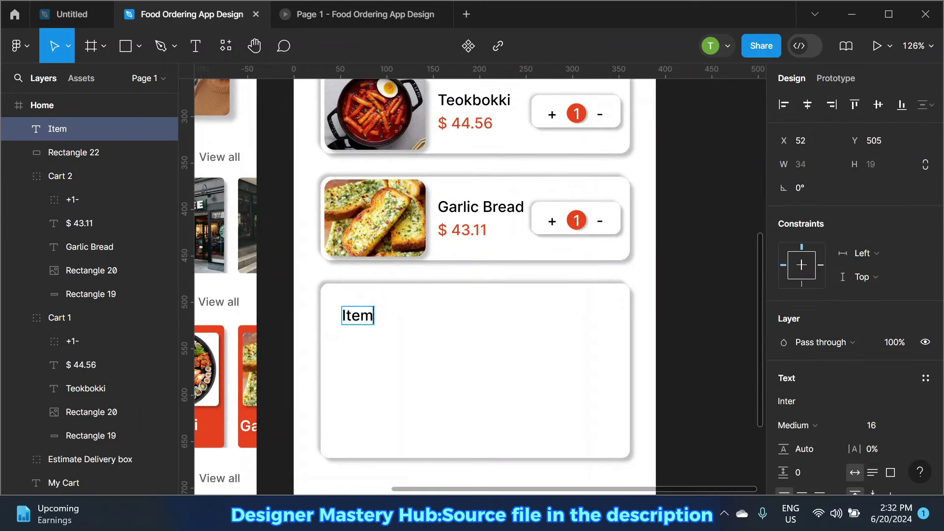
type(" Total")
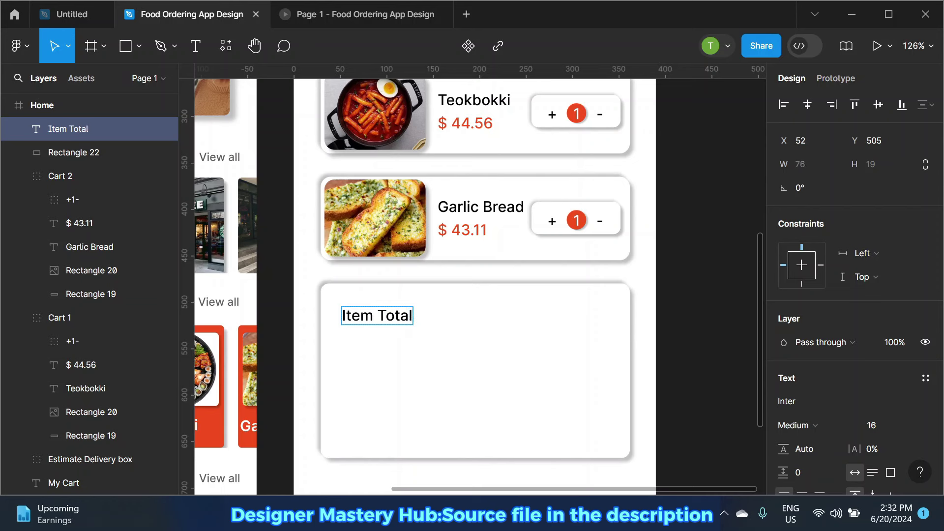
key("Escape")
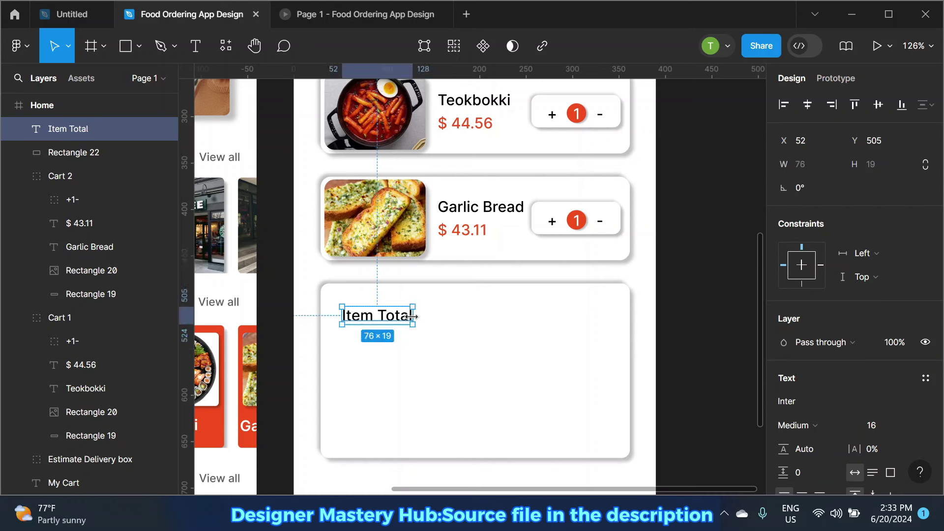
left_click(461, 318)
left_click(408, 321)
Step: Duplicate Item Total below it and change the copy to 'Coupon Discount'
key("ctrl+d")
left_click_drag(408, 321, 390, 355)
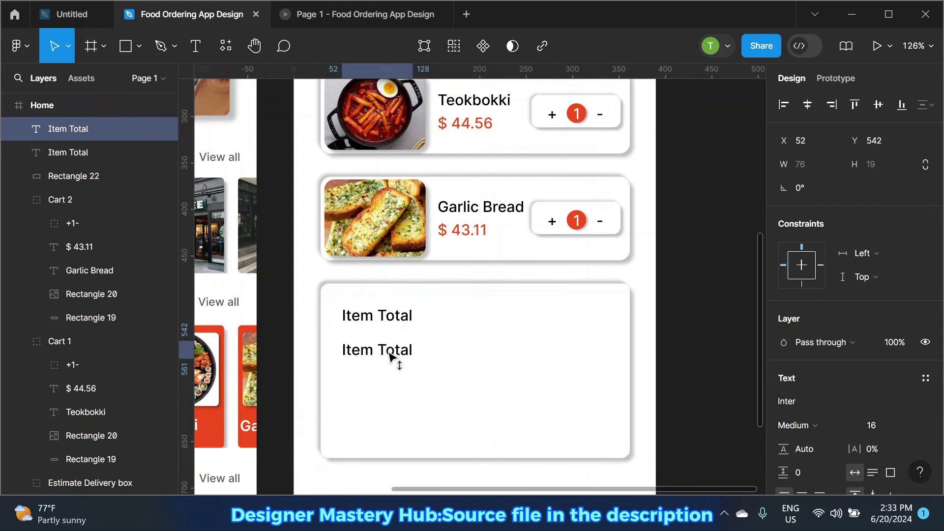
key("Return")
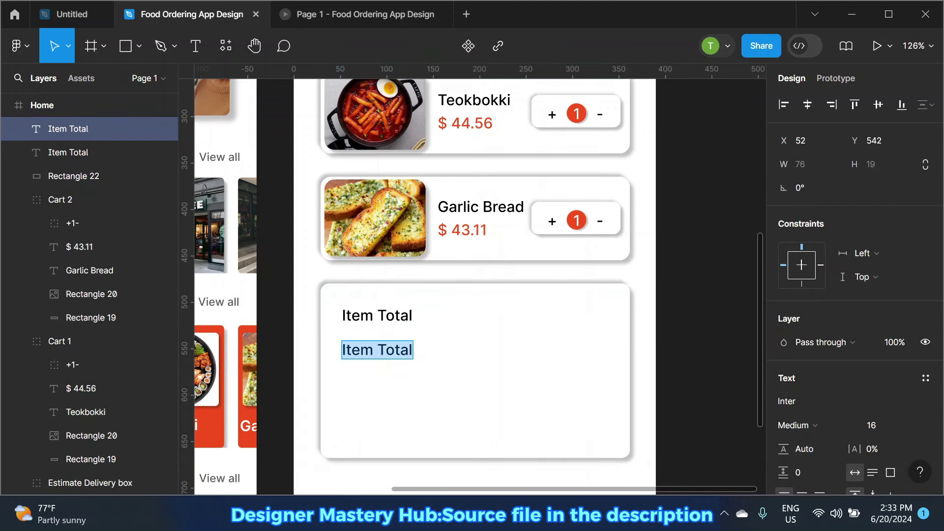
type("Copon")
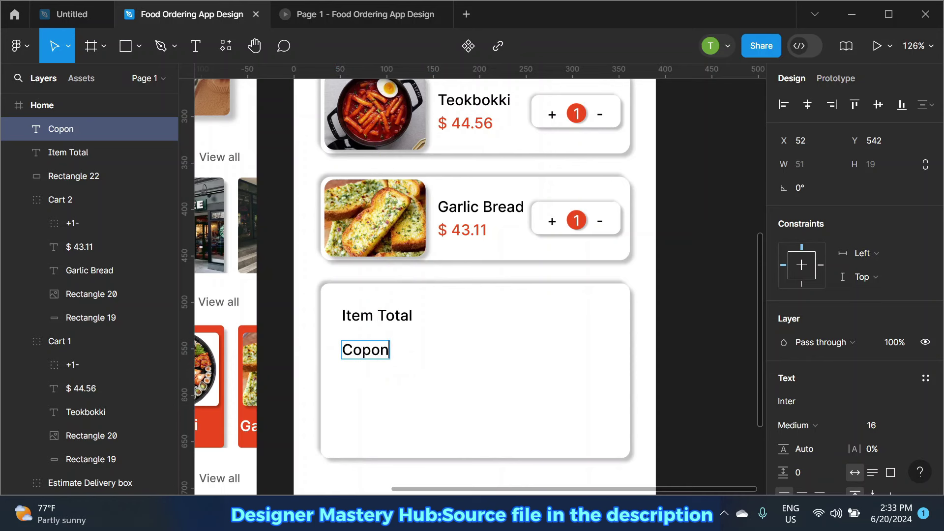
key("BackSpace")
key("BackSpace")
key("BackSpace")
key("BackSpace")
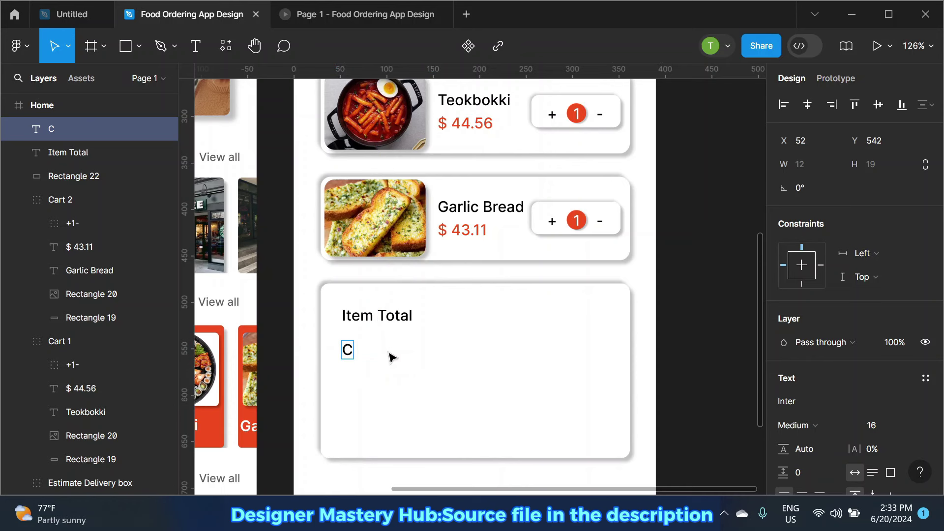
type("oupon")
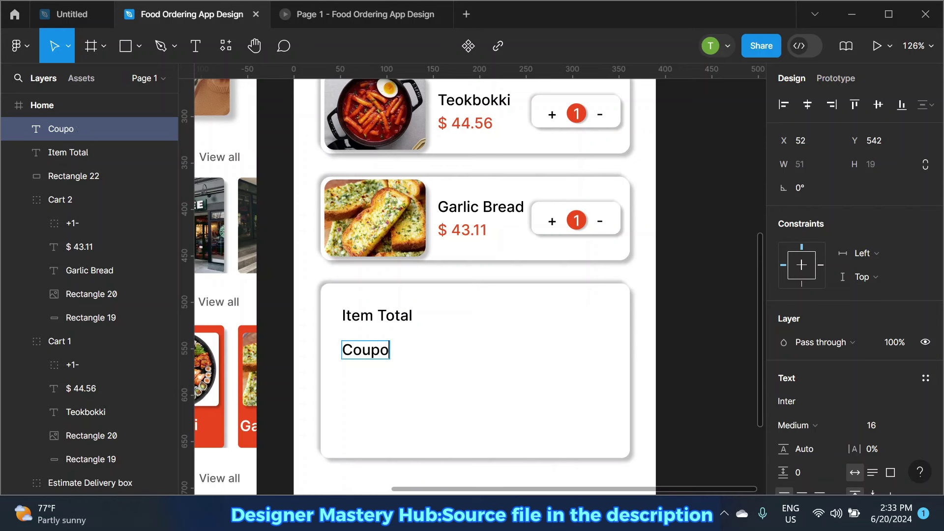
type(" Dis")
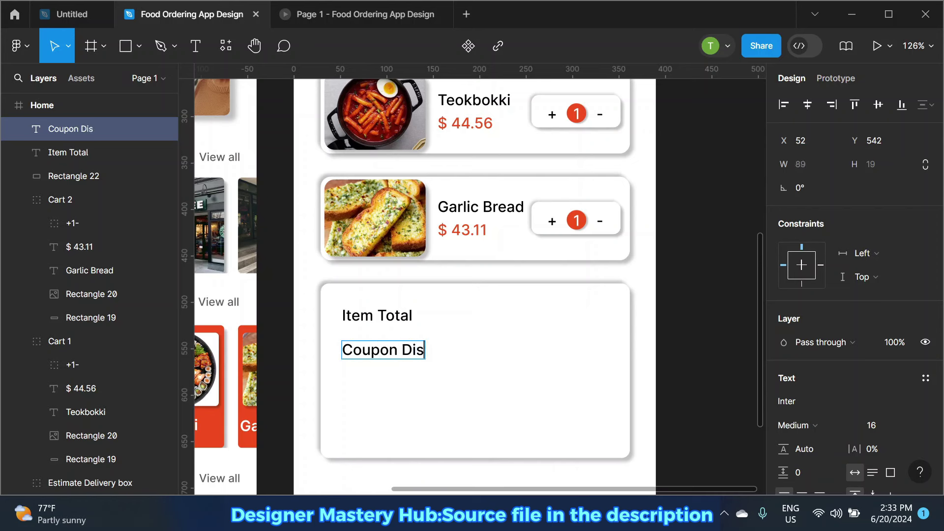
type("count")
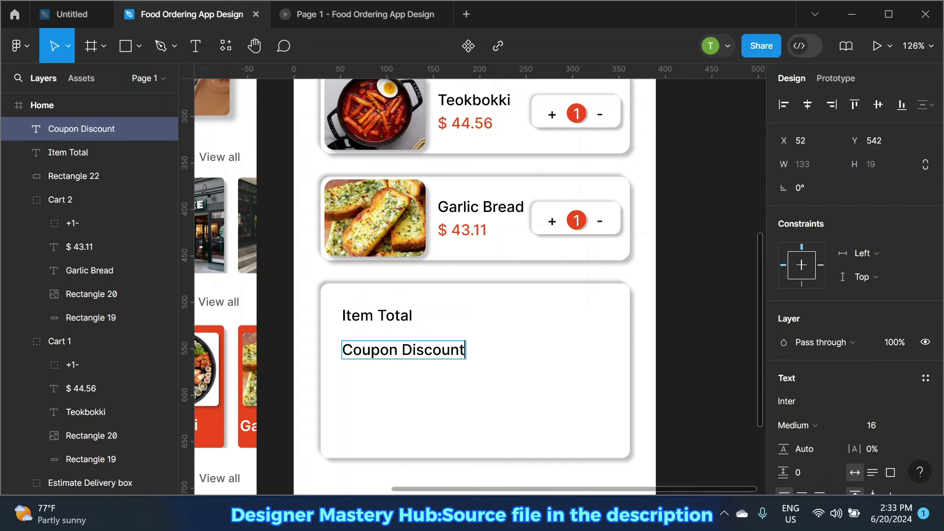
key("Escape")
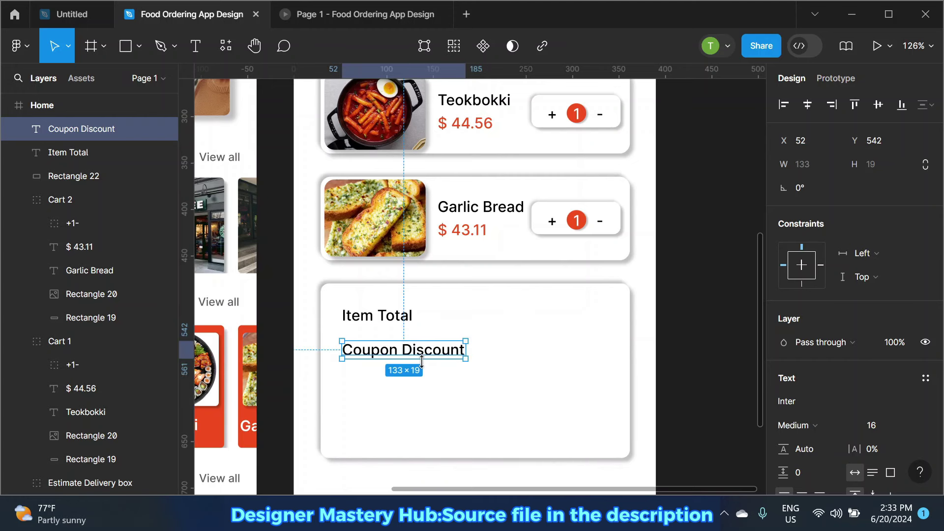
Step: Duplicate Coupon Discount below it and change the copy to 'Delivery Charges'
key("ctrl+d")
left_click_drag(416, 359, 416, 396)
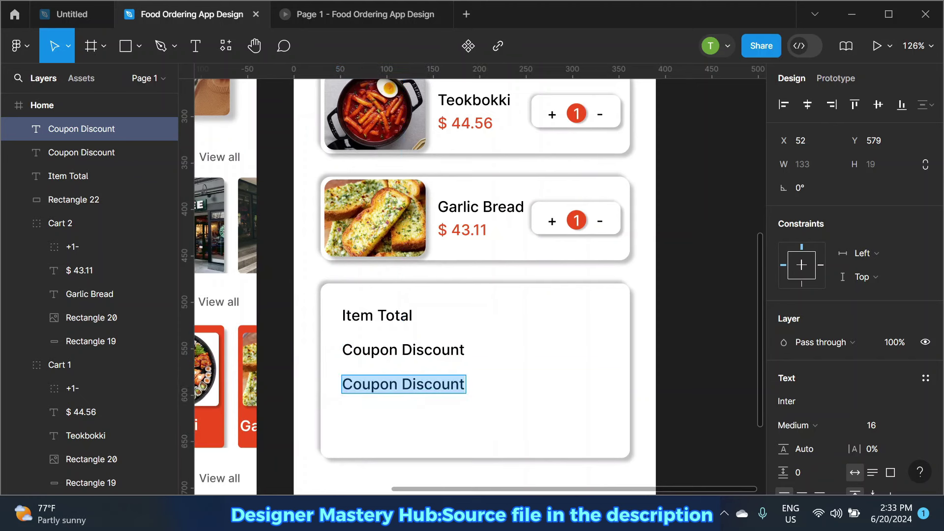
type("Deli")
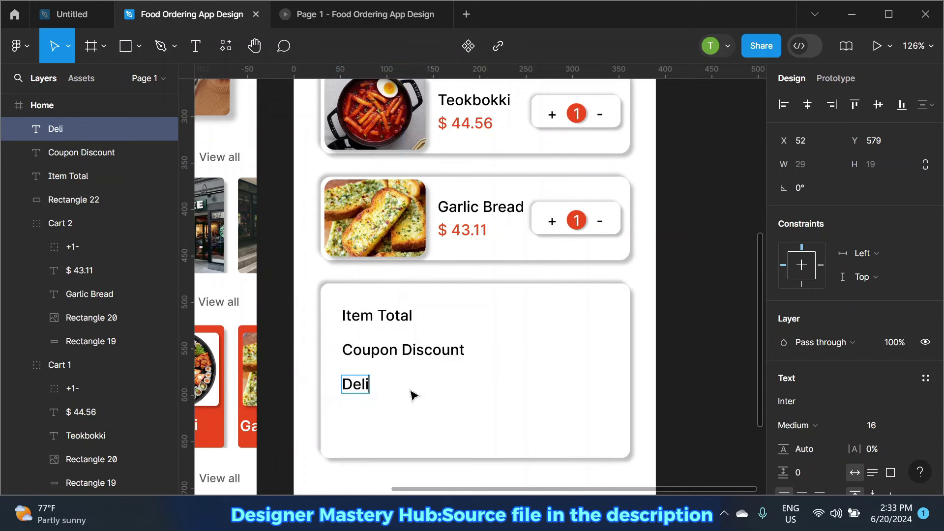
type("very")
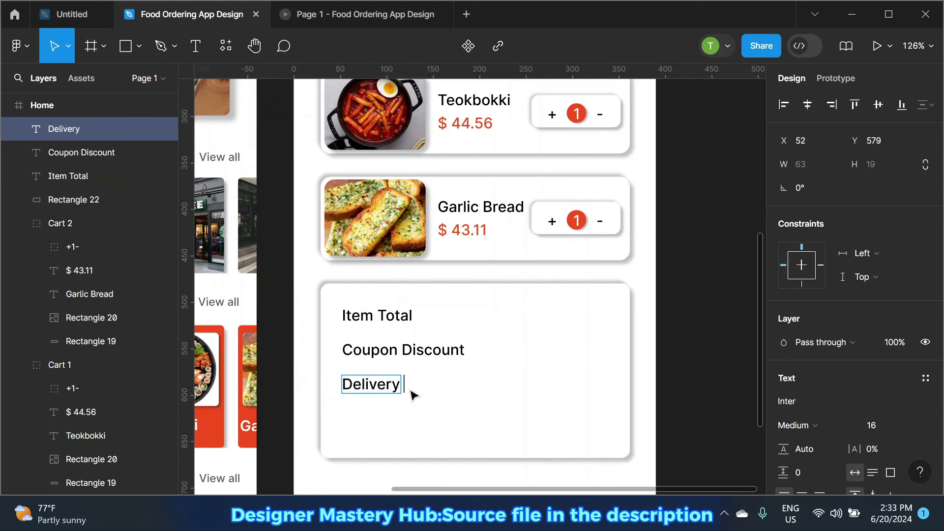
type(" Chard")
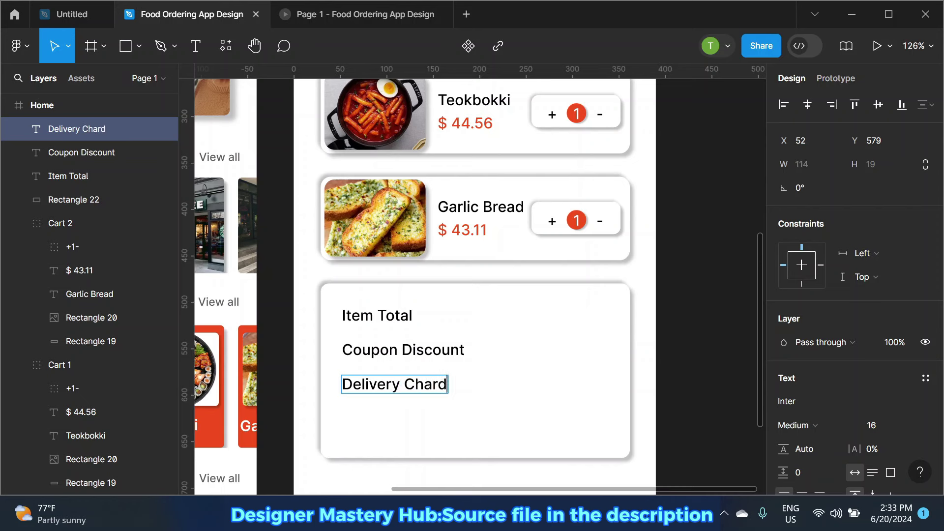
type("e")
key("BackSpace")
key("BackSpace")
type("gs")
key("BackSpace")
type("e")
type("s")
key("Escape")
key("Escape")
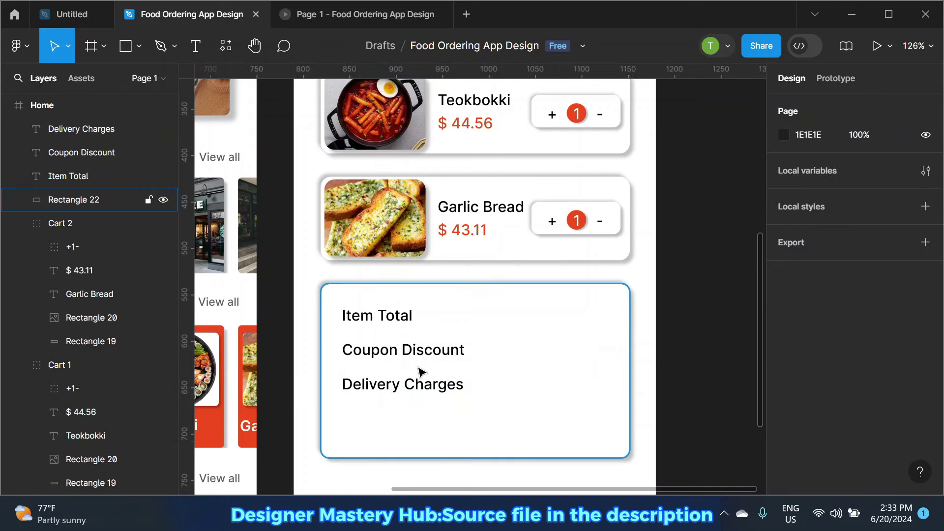
Step: Try a dash copy of Item Total on its row, then delete it
left_click(394, 319)
key("ctrl+d")
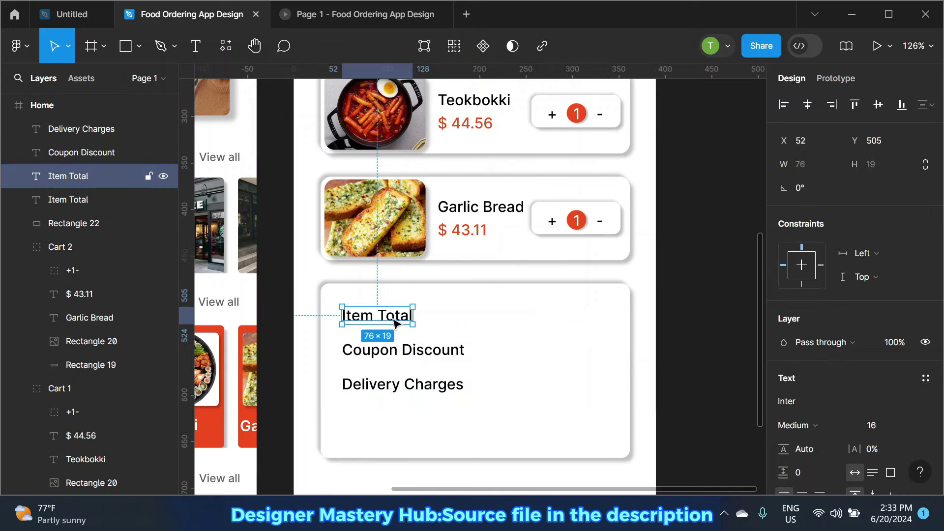
left_click_drag(393, 321, 533, 323)
double_click(517, 315)
key("BackSpace")
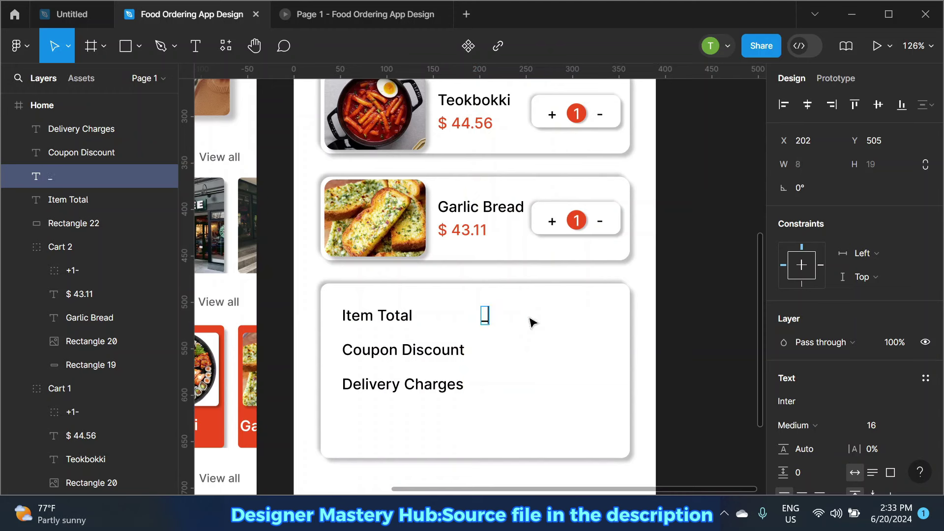
type("-")
key("Escape")
left_click_drag(485, 320, 529, 320)
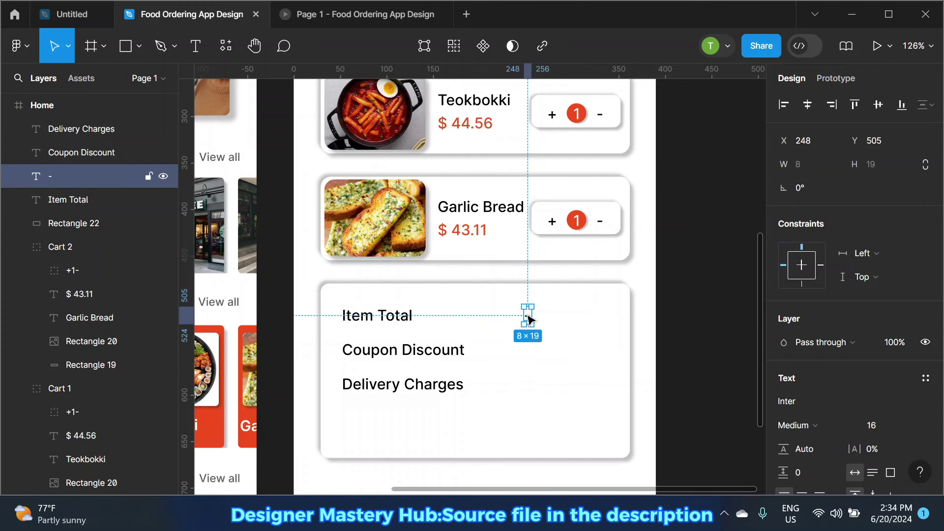
key("Delete")
Step: Copy Item Total to the right end of its row and change it to '$ 87.67'
left_click(393, 318)
left_click_drag(393, 317, 586, 318)
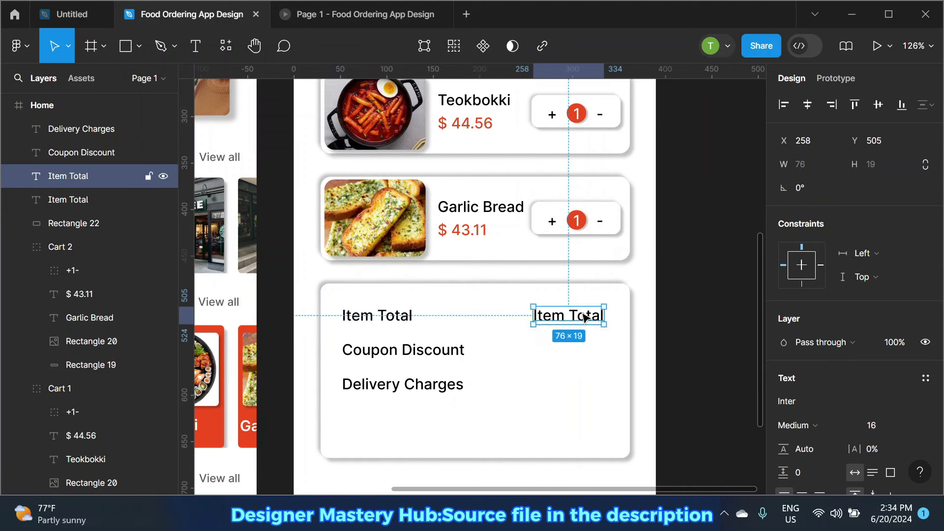
double_click(585, 317)
type("87")
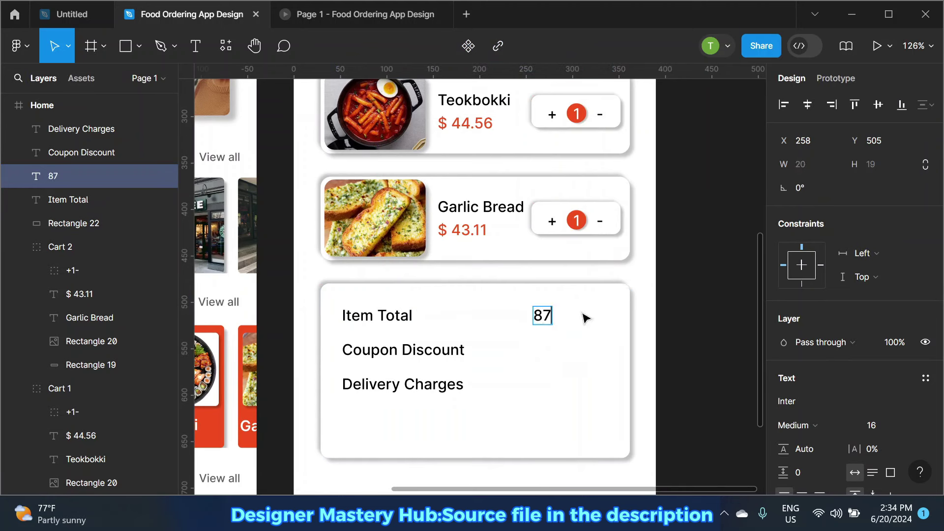
key("BackSpace")
key("BackSpace")
type("$")
type(" 87.")
type("67")
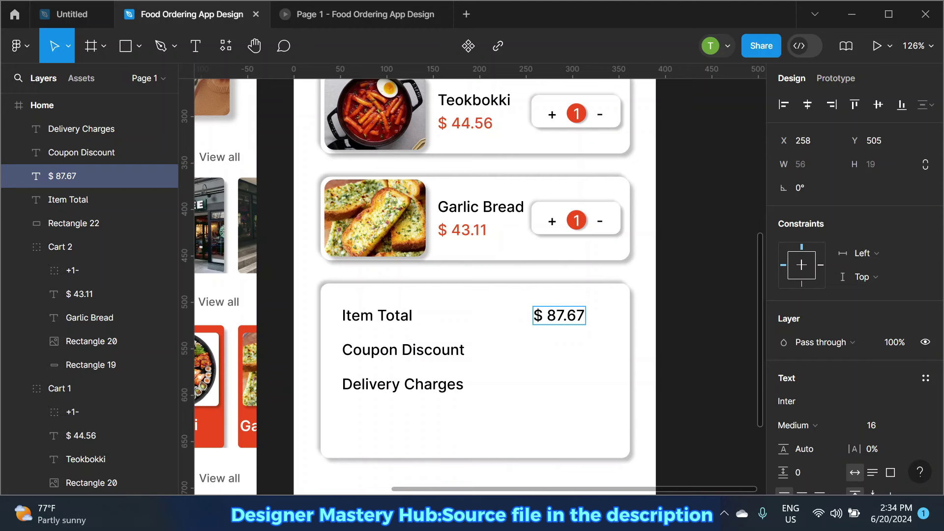
key("Escape")
left_click_drag(576, 316, 588, 315)
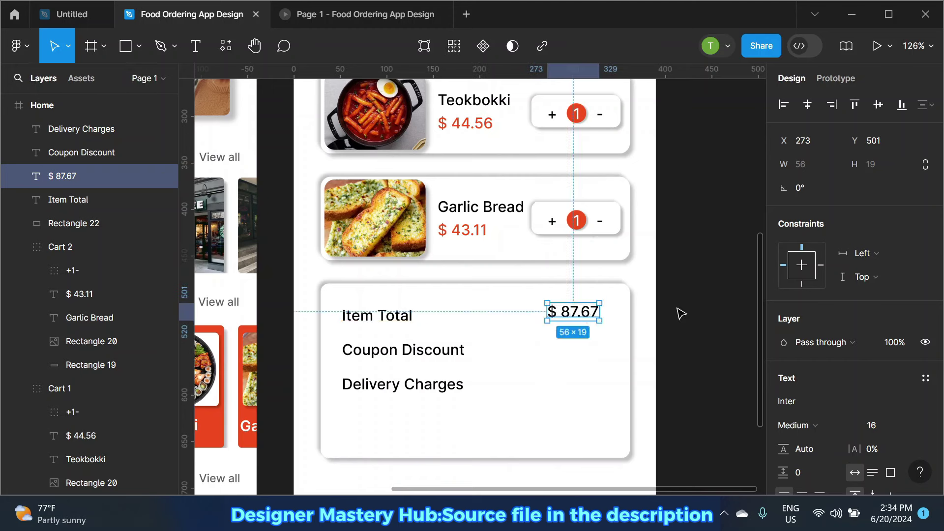
left_click(691, 313)
Step: Duplicate the amount down as '-' beside Coupon Discount and '$ 3' beside Delivery Charges
left_click(585, 317)
key("ctrl+d")
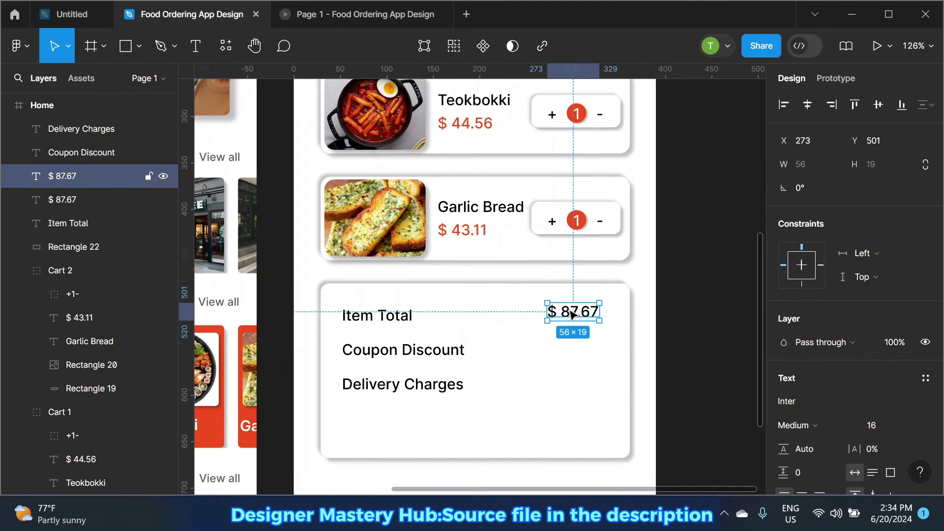
left_click_drag(585, 316, 574, 351)
double_click(574, 350)
type("-")
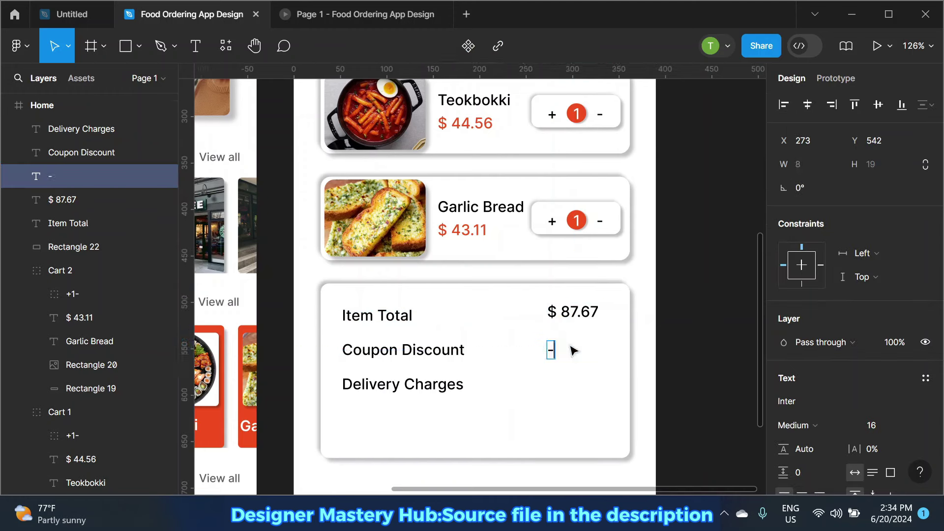
key("Escape")
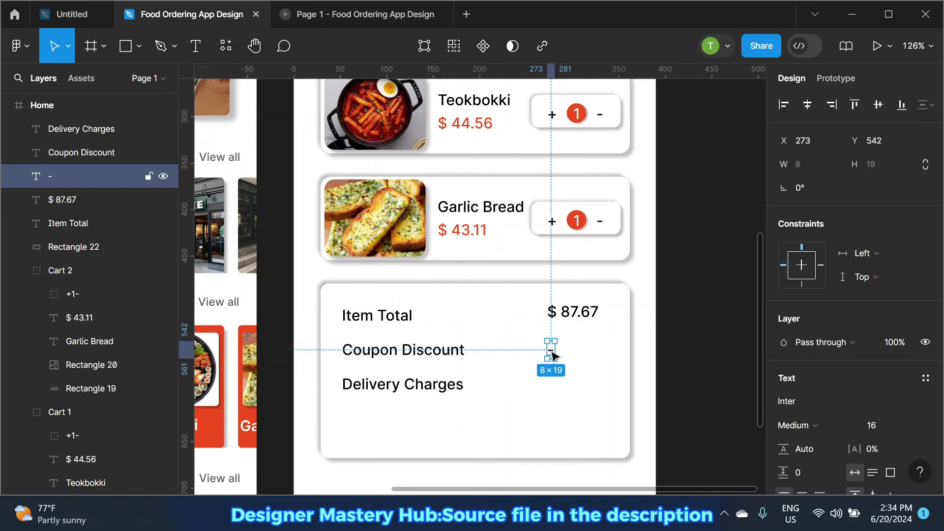
key("ctrl+d")
left_click_drag(554, 355, 554, 386)
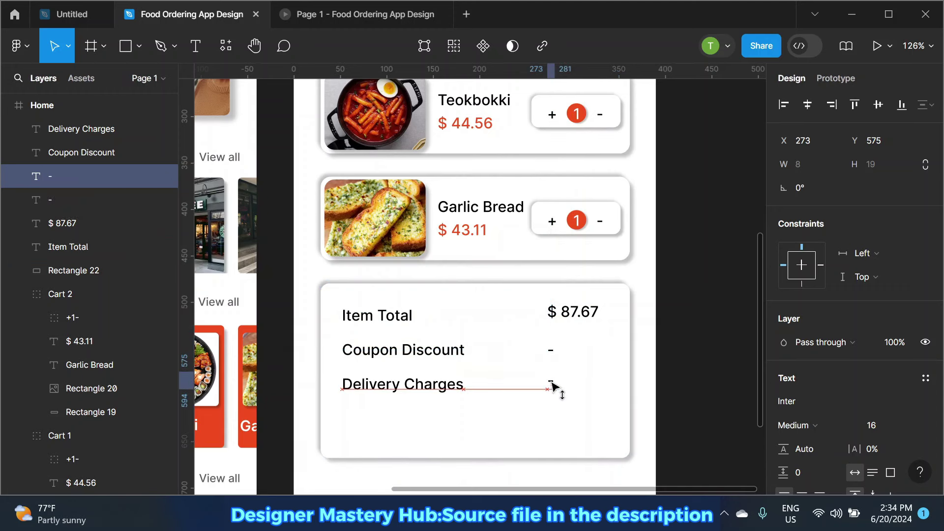
double_click(552, 383)
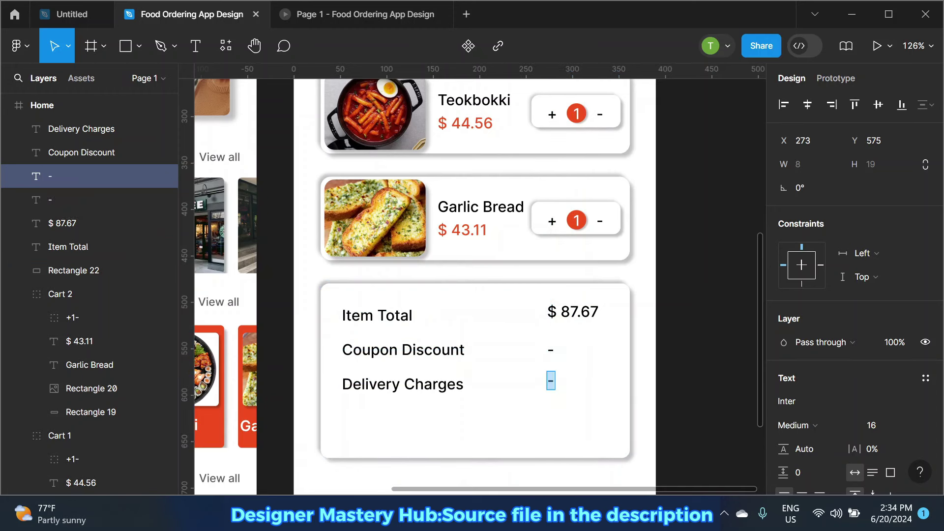
type("$ 3")
key("Escape")
key("Escape")
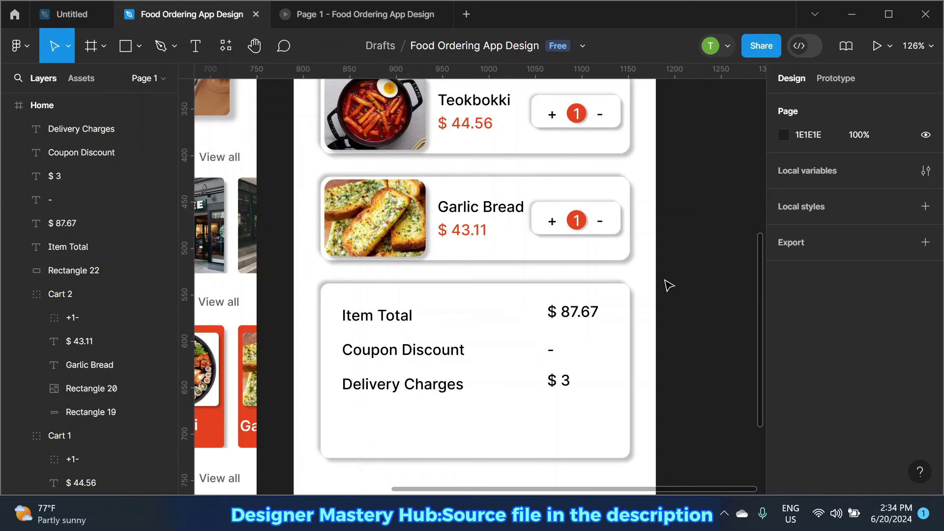
Step: Draw a horizontal line across the summary card below Delivery Charges
scroll(684, 342, "down", 2)
scroll(681, 344, "down", 1, "ctrl")
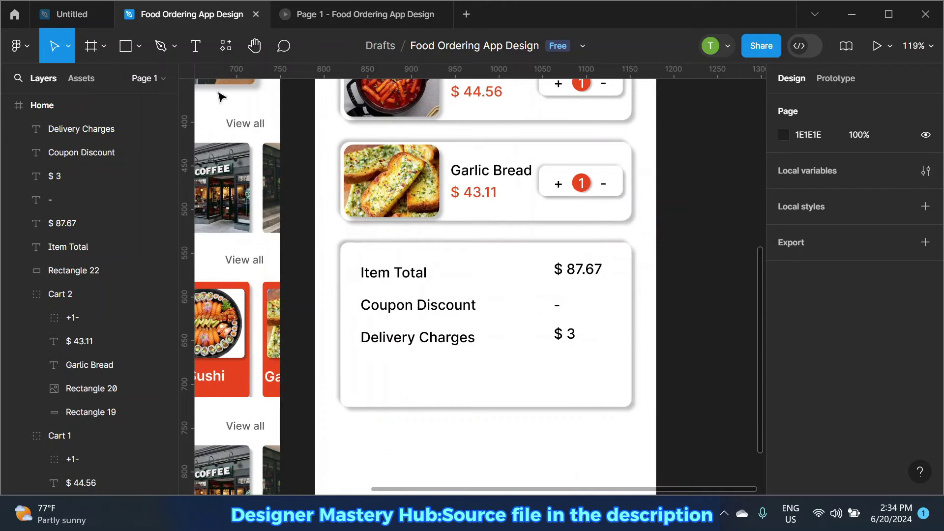
left_click(139, 45)
left_click(126, 102)
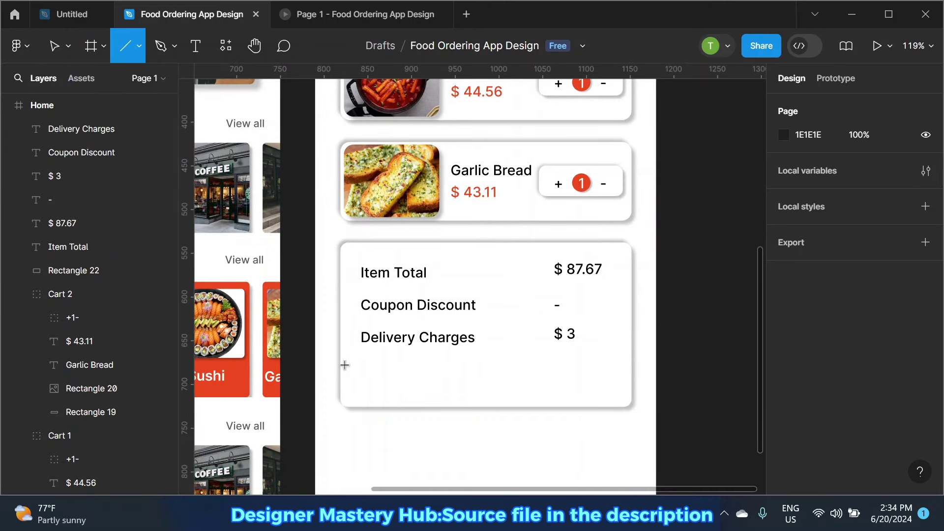
left_click_drag(341, 360, 631, 360)
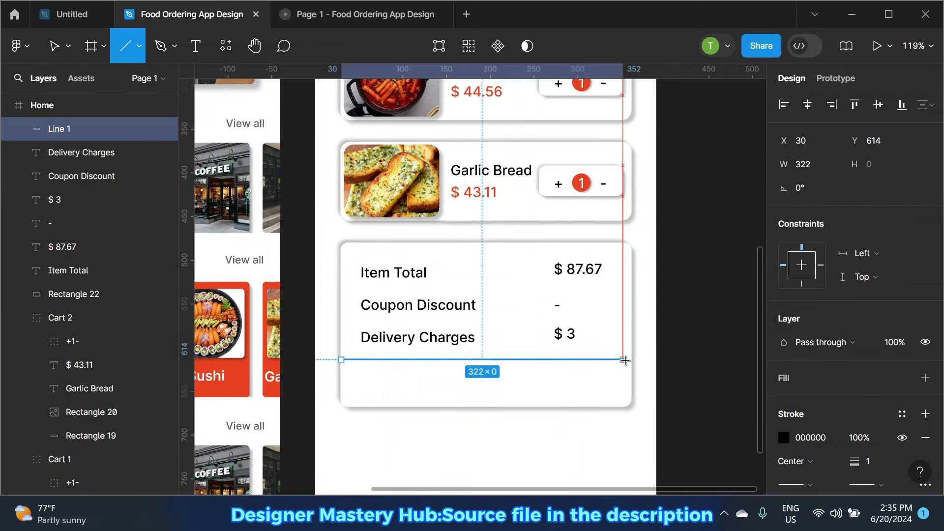
Step: Extend the divider's left end to the card edge and nudge it slightly lower
scroll(340, 361, "up", 3, "ctrl")
scroll(326, 371, "up", 3, "ctrl")
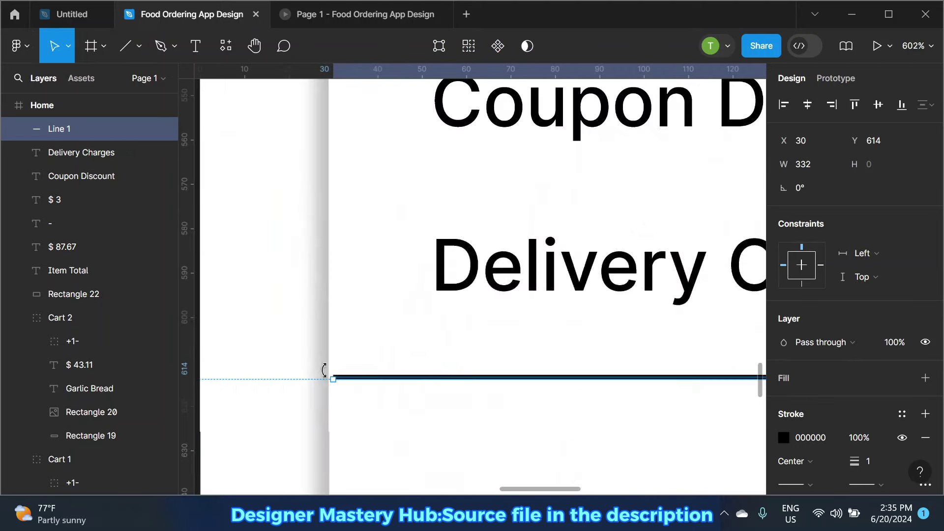
scroll(333, 382, "up", 2, "ctrl")
scroll(340, 386, "up", 1, "ctrl")
left_click_drag(341, 387, 331, 386)
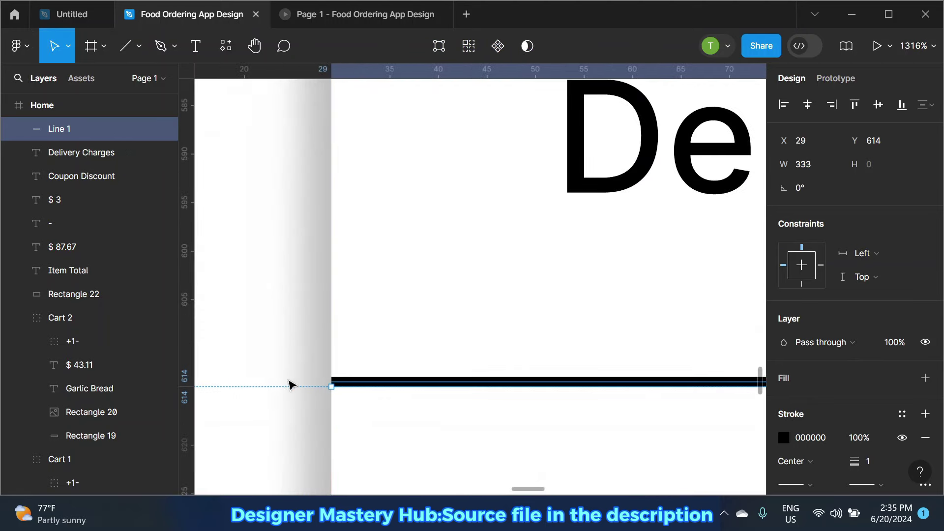
scroll(295, 383, "down", 3, "ctrl")
scroll(354, 372, "down", 3, "ctrl")
scroll(293, 339, "down", 3, "ctrl")
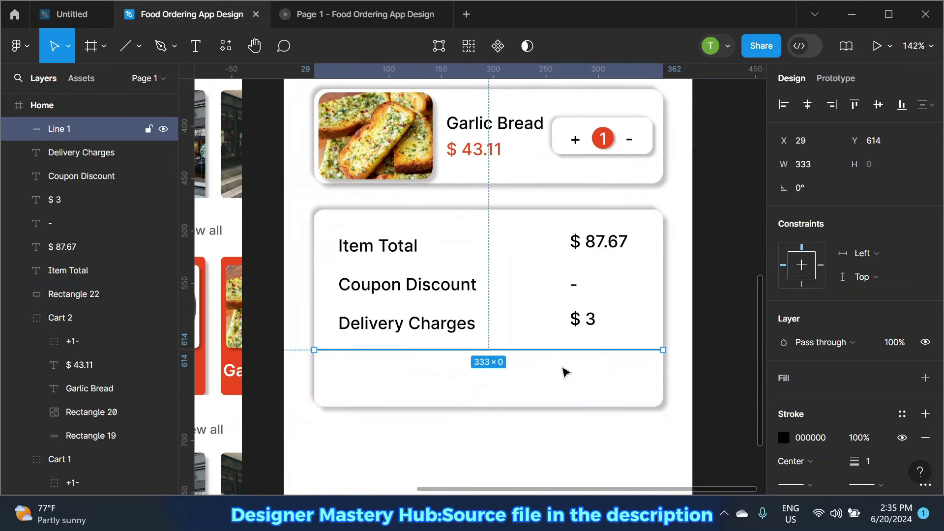
left_click_drag(559, 356, 557, 363)
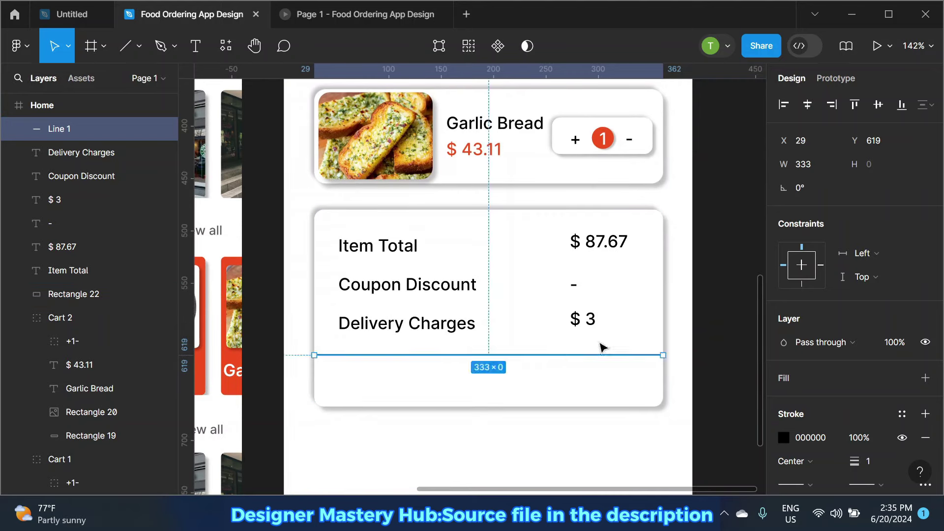
left_click(715, 304)
left_click(453, 336)
Step: Copy the Delivery Charges label below the divider and rename it Total
key("ctrl+d")
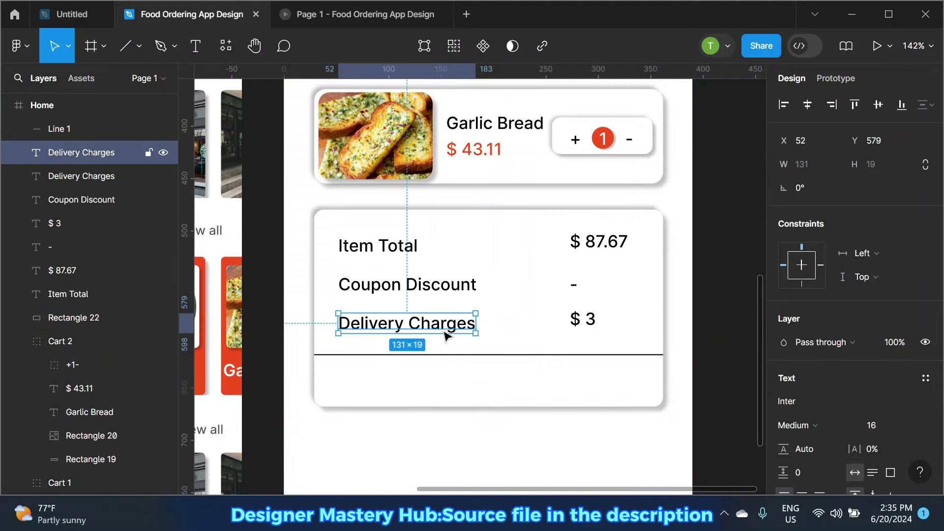
mouse_move(444, 331)
left_mouse_down()
mouse_move(438, 390)
mouse_move(446, 389)
left_mouse_up()
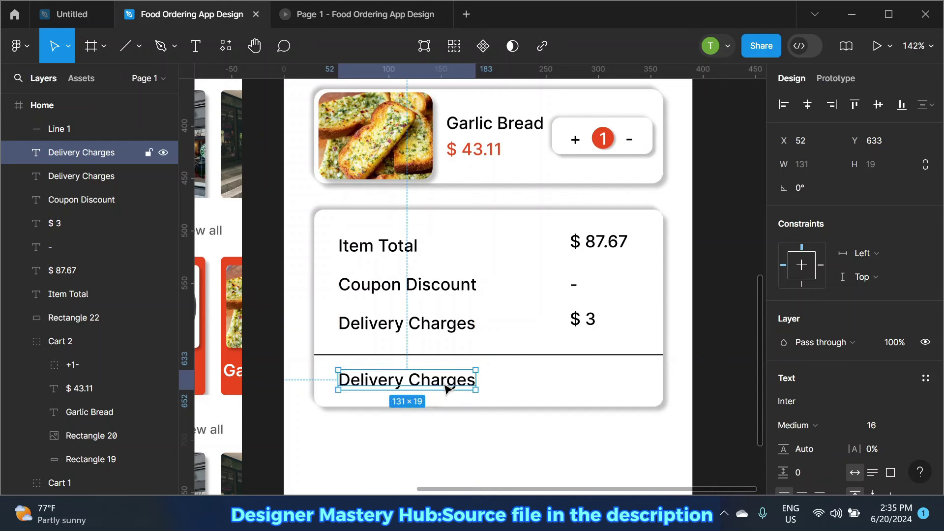
key("Return")
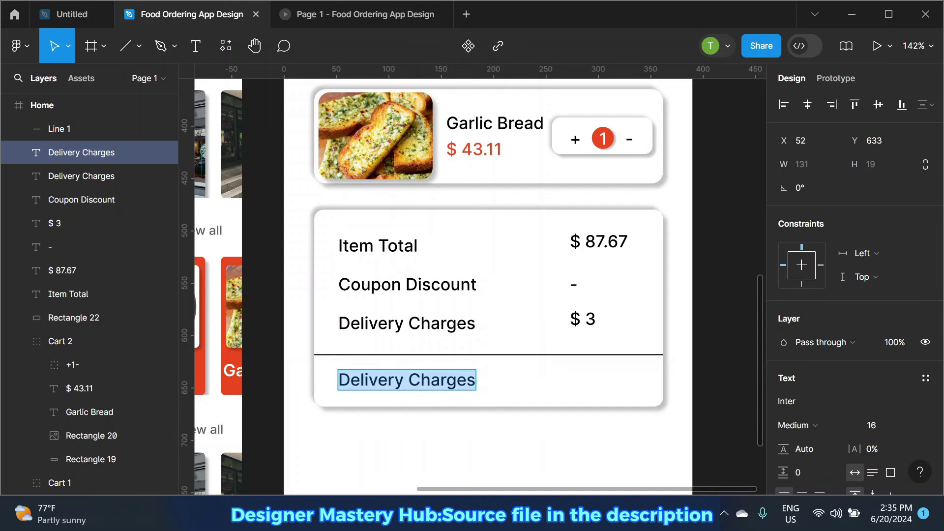
type("Total")
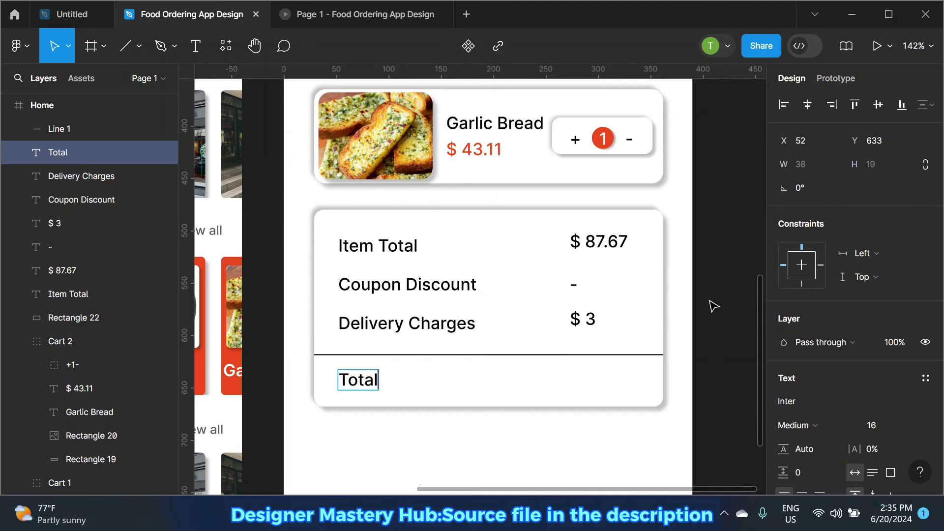
key("Escape")
Step: Copy the $ 3 amount beside Total and change it to $ 90.67
left_click(594, 322)
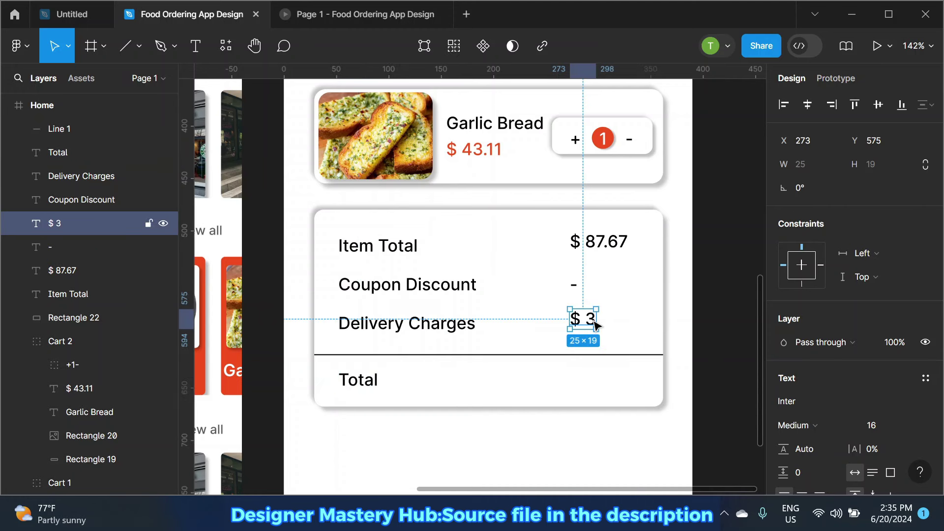
left_click_drag(594, 322, 590, 383, "alt")
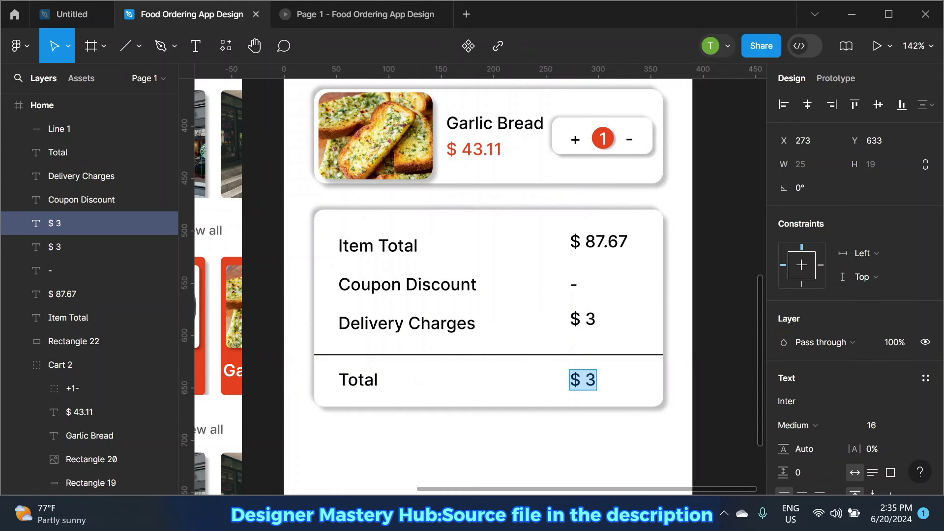
left_click(585, 379)
type("90.67")
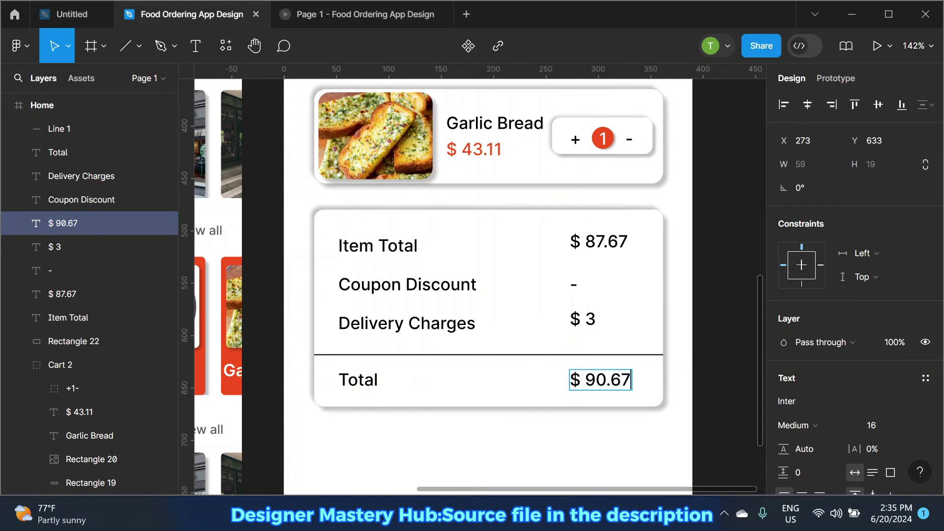
key("Return")
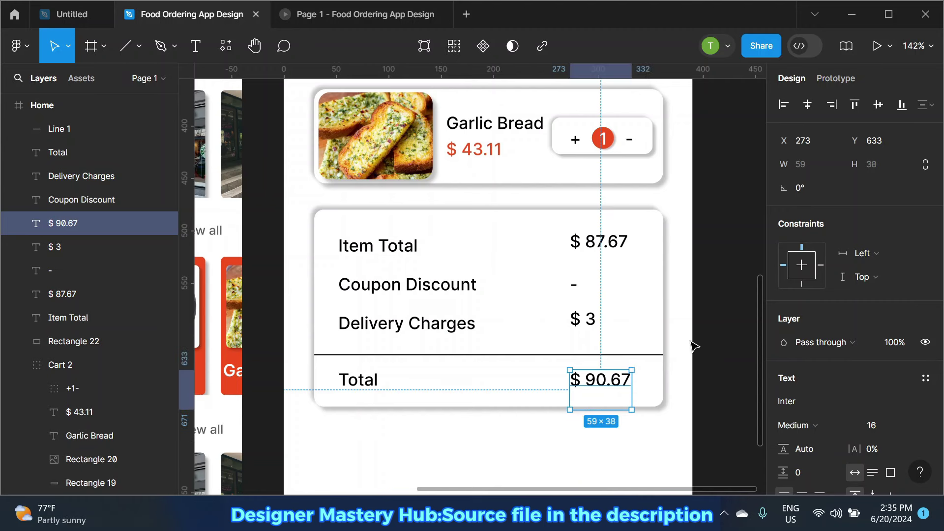
key("BackSpace")
key("Escape")
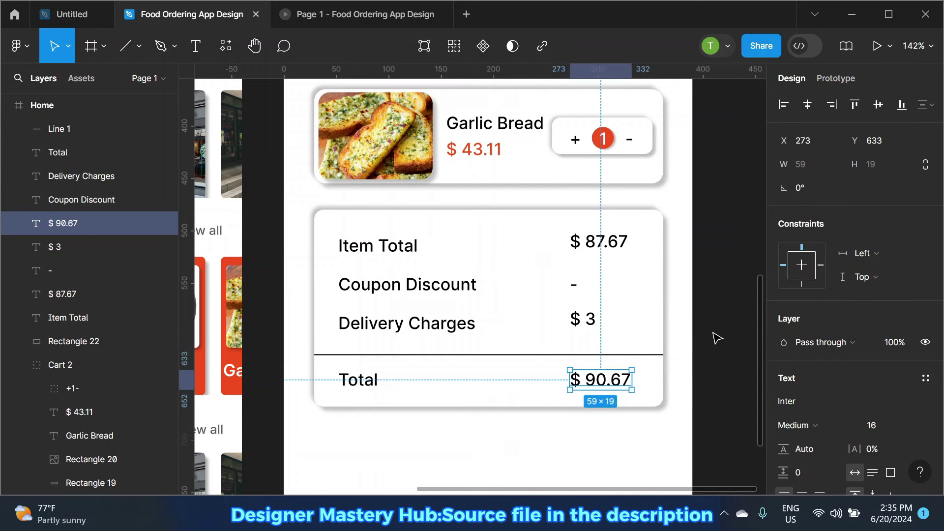
Step: Set the $ 90.67 amount's fill to red F24E1E
left_click(717, 338)
double_click(601, 379)
scroll(816, 343, "down", 3)
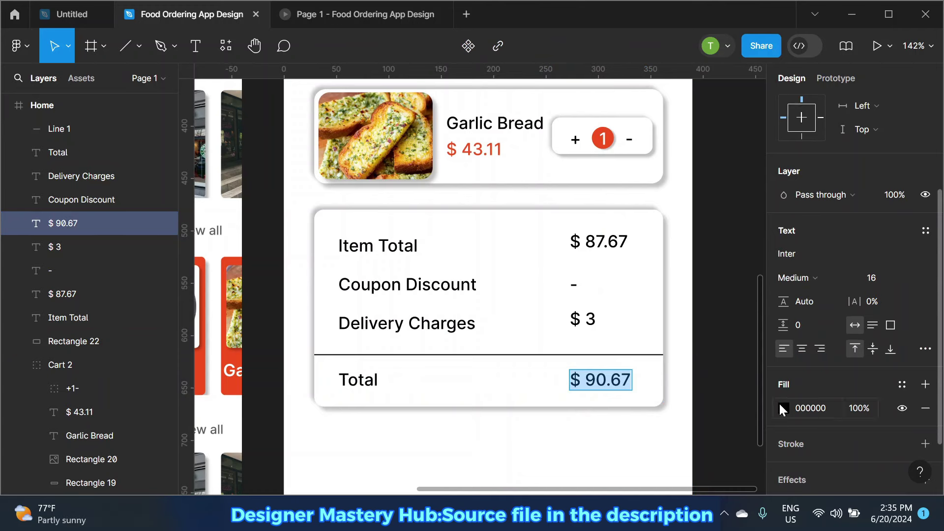
left_click(783, 409)
left_click(660, 424)
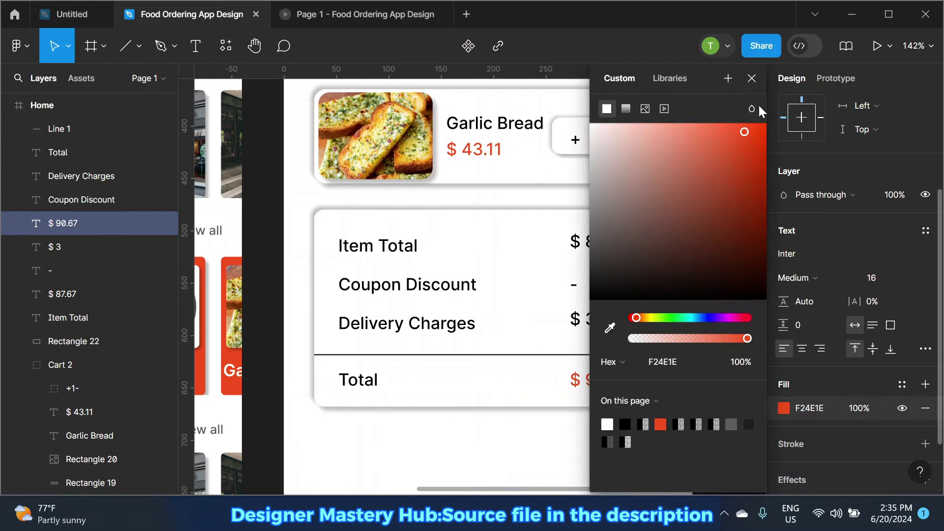
key("Escape")
scroll(533, 305, "down", 3)
key("Escape")
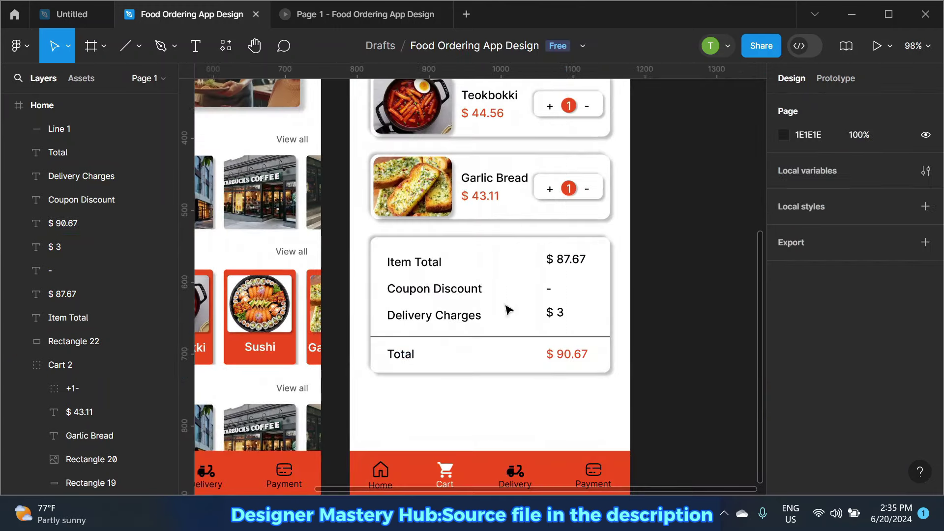
scroll(508, 310, "down", 1)
Step: Select the summary labels Total, Delivery Charges, Coupon Discount and Item Total
left_click(508, 310)
scroll(489, 297, "down", 3)
scroll(497, 294, "up", 3)
scroll(497, 295, "up", 3)
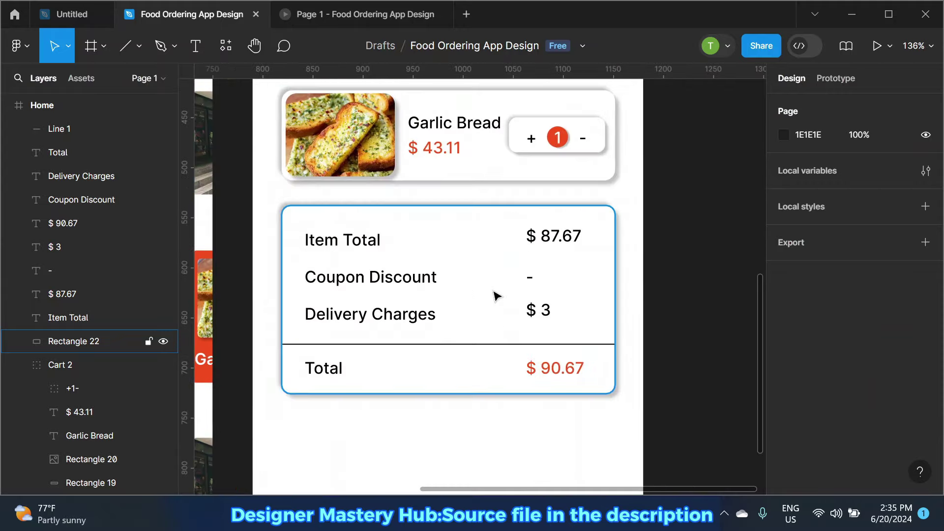
scroll(497, 296, "down", 2)
left_click(358, 355)
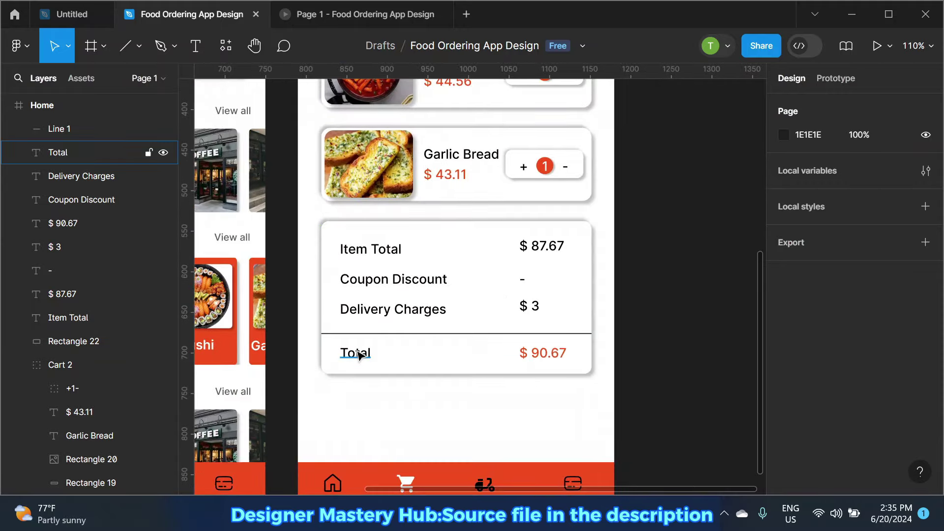
left_click(364, 319, "shift")
left_click(373, 279, "shift")
left_click(373, 250, "shift")
scroll(883, 380, "down", 3)
scroll(789, 398, "down", 1)
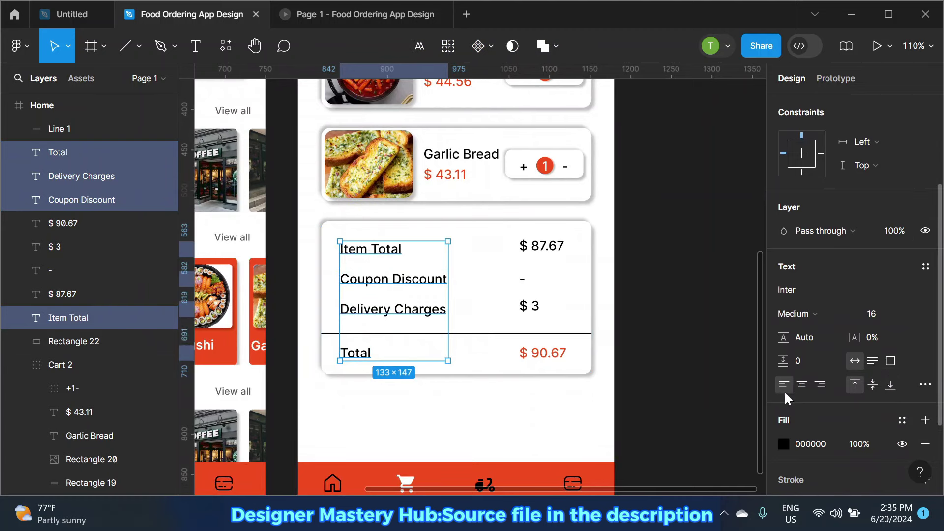
left_click(700, 379)
Step: Select the summary amounts $ 90.67, $ 3, the dash and $ 87.67, then clear the selection
left_click(550, 356)
left_click(531, 308, "shift")
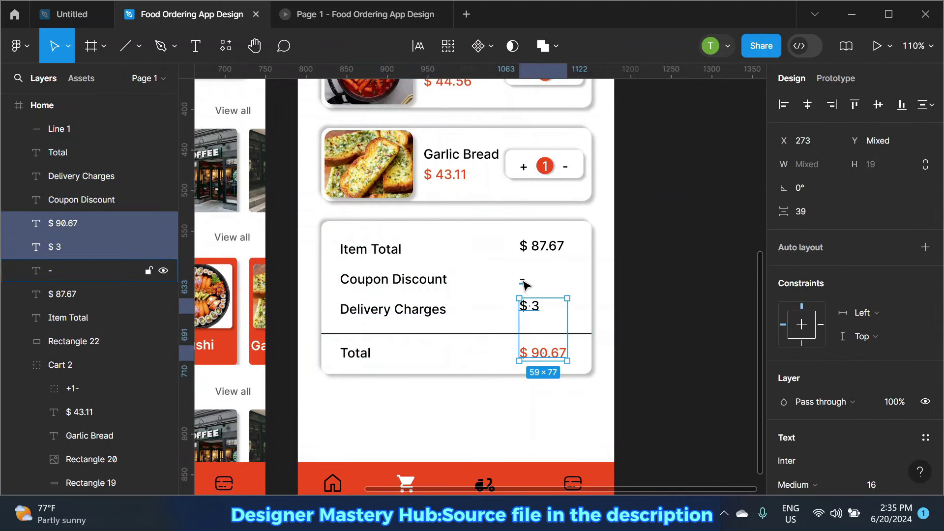
left_click(523, 282, "shift")
left_click(578, 273, "shift")
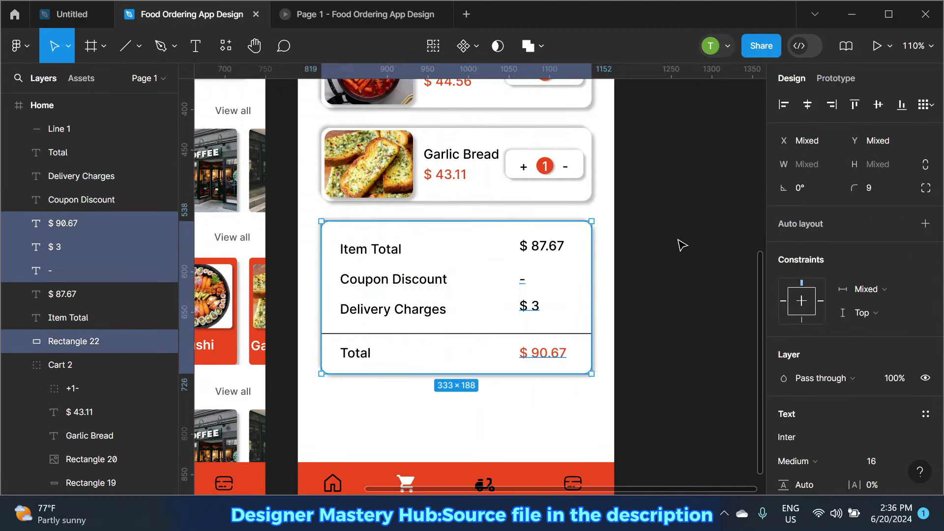
left_click(585, 252, "shift")
left_click(551, 247, "shift")
scroll(799, 394, "down", 4)
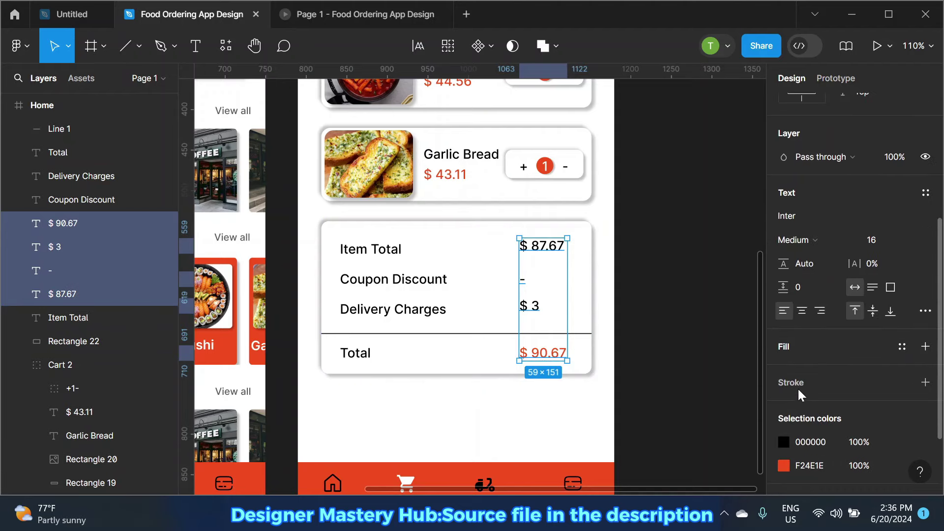
left_click(723, 328)
scroll(500, 405, "down", 2)
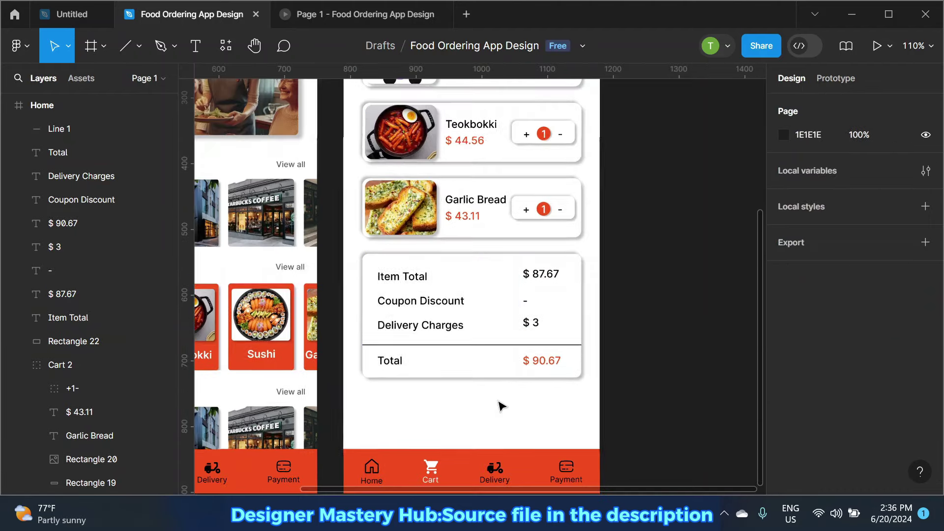
left_click(137, 46)
Step: Draw a button rectangle with corner radius 7, centred 35 below the summary card
left_click(122, 82)
scroll(401, 407, "up", 2)
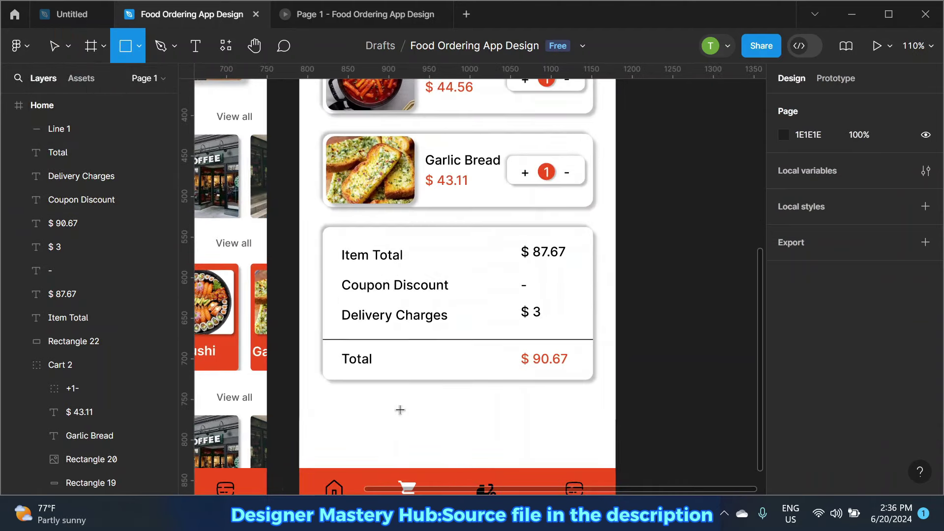
mouse_move(365, 402)
left_mouse_down()
mouse_move(540, 428)
mouse_move(573, 423)
left_mouse_up()
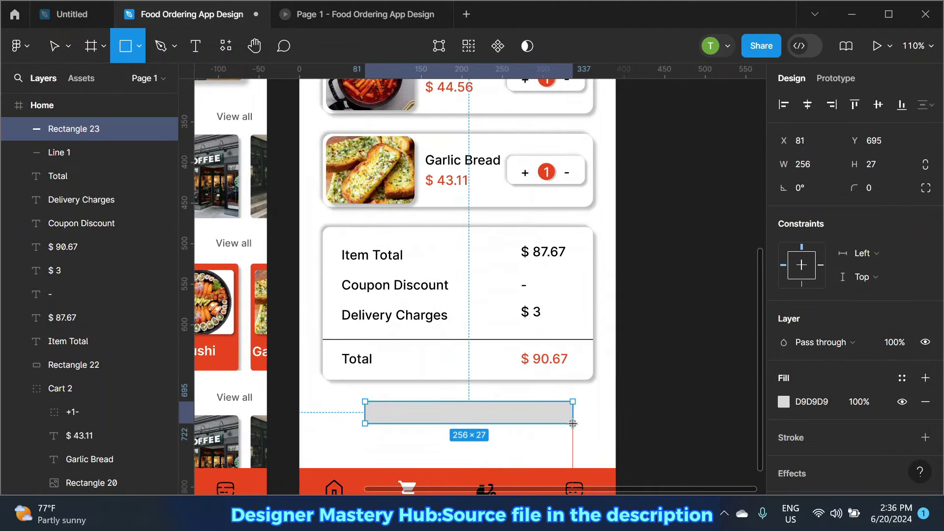
mouse_move(496, 422)
left_mouse_down()
mouse_move(473, 431)
mouse_move(474, 444)
left_mouse_up()
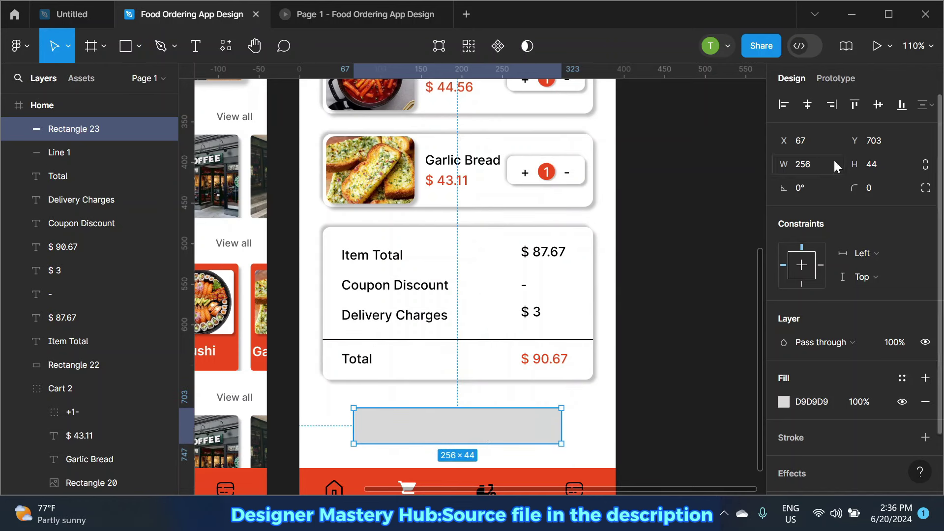
left_click(871, 188)
type("7")
key("Return")
scroll(565, 255, "down", 2)
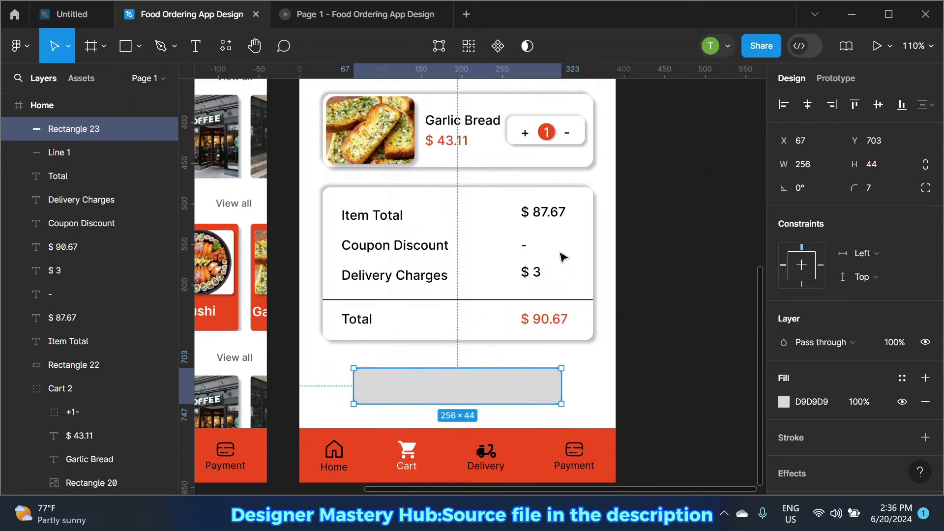
scroll(444, 372, "up", 2)
left_click_drag(468, 379, 467, 378)
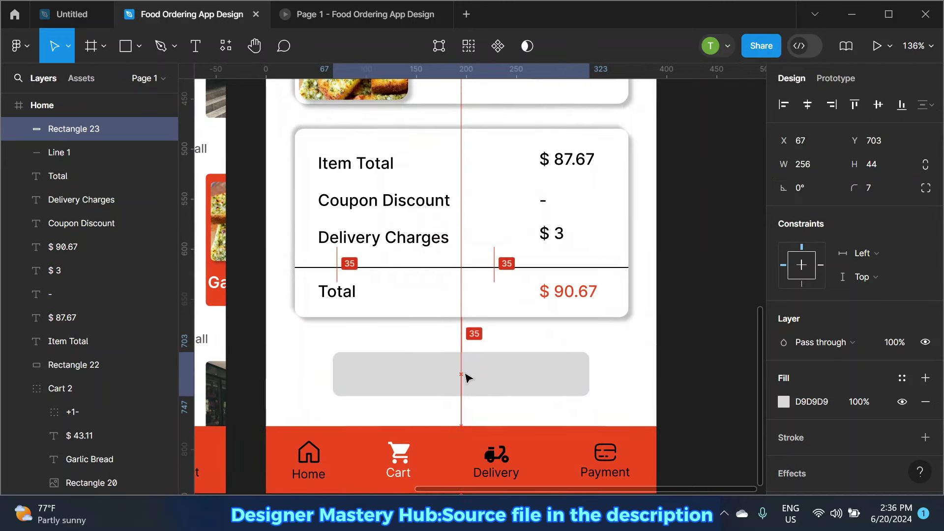
Step: Fill the rectangle red F24E1E and begin a text label inside it
left_click(784, 402)
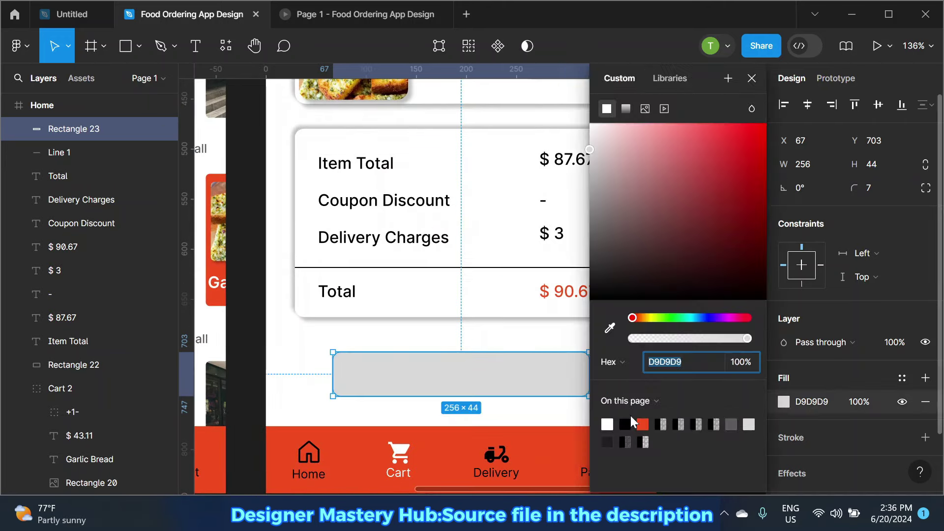
left_click(642, 424)
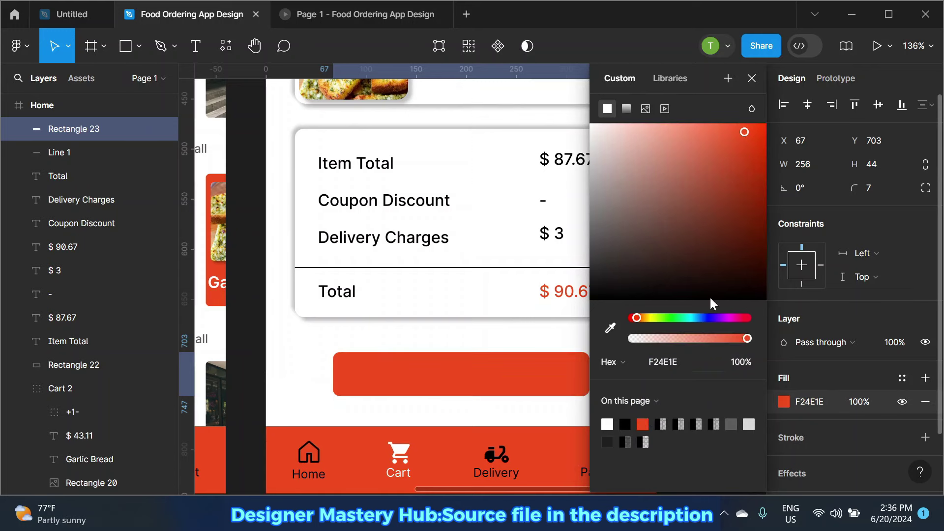
left_click(752, 78)
left_click(745, 180)
left_click(500, 382)
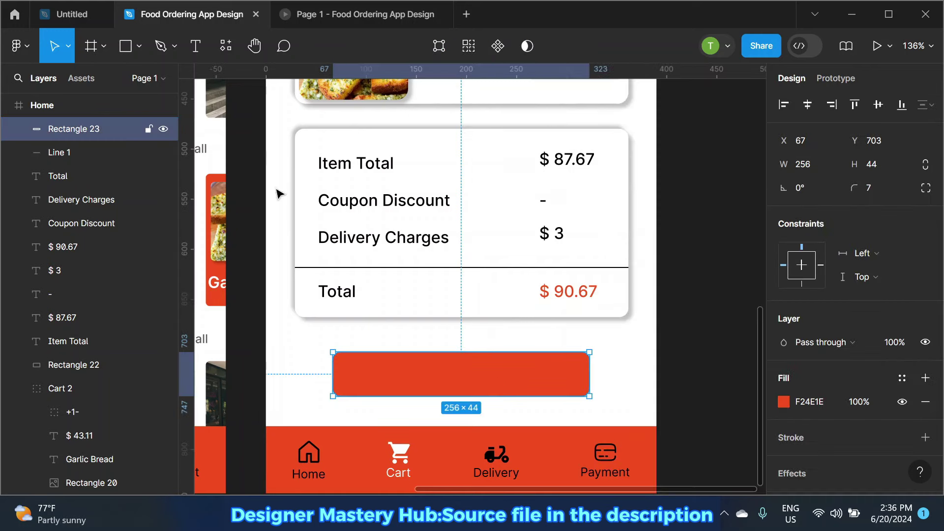
left_click(195, 46)
left_click(368, 369)
Step: Label the button 'Proceed To Delivery' at font size 20, centred on the rectangle
type("P")
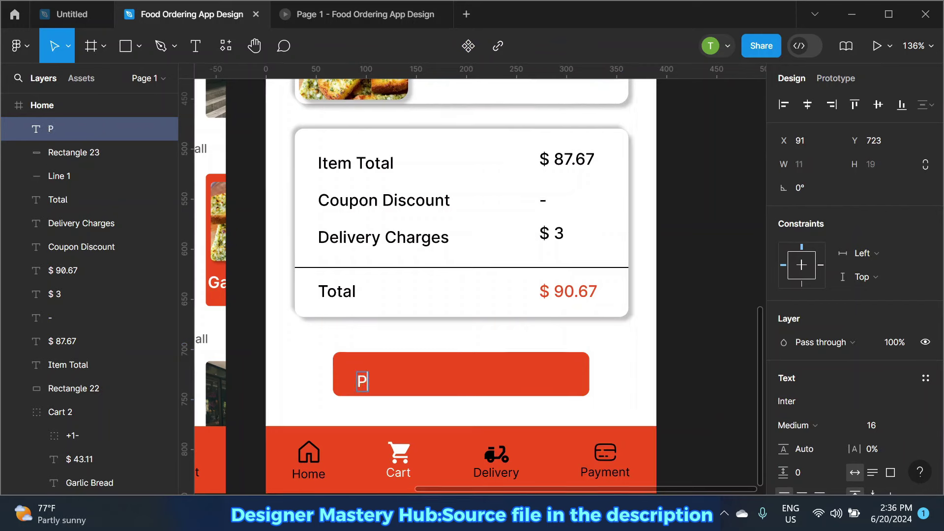
type("roce")
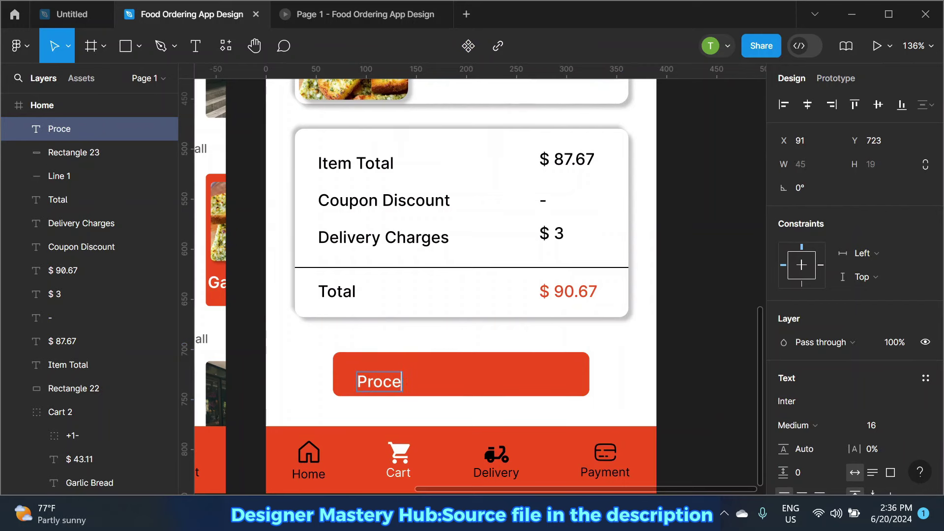
type("ed T")
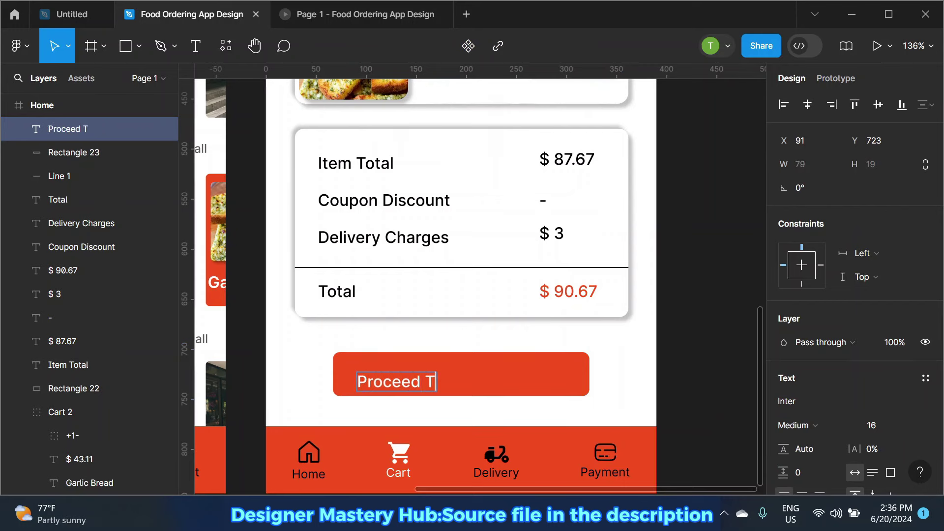
type("o Del")
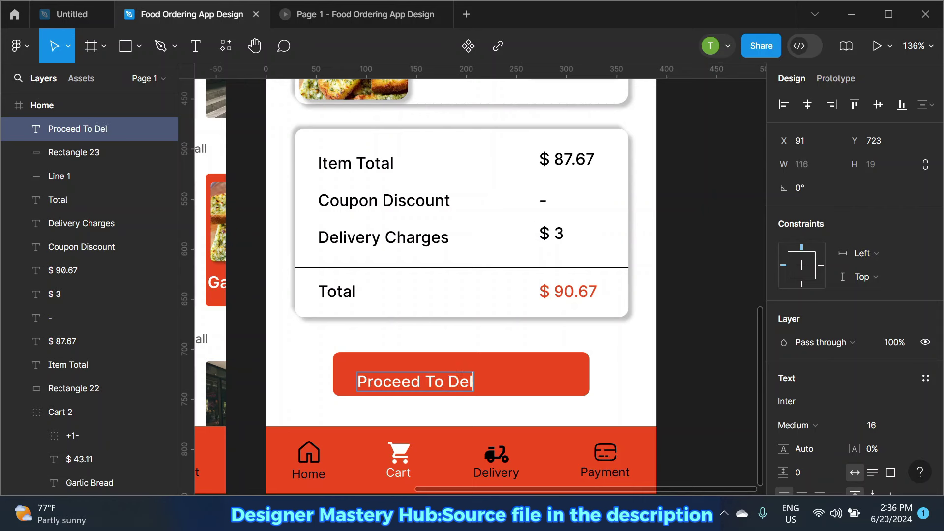
type("ivery")
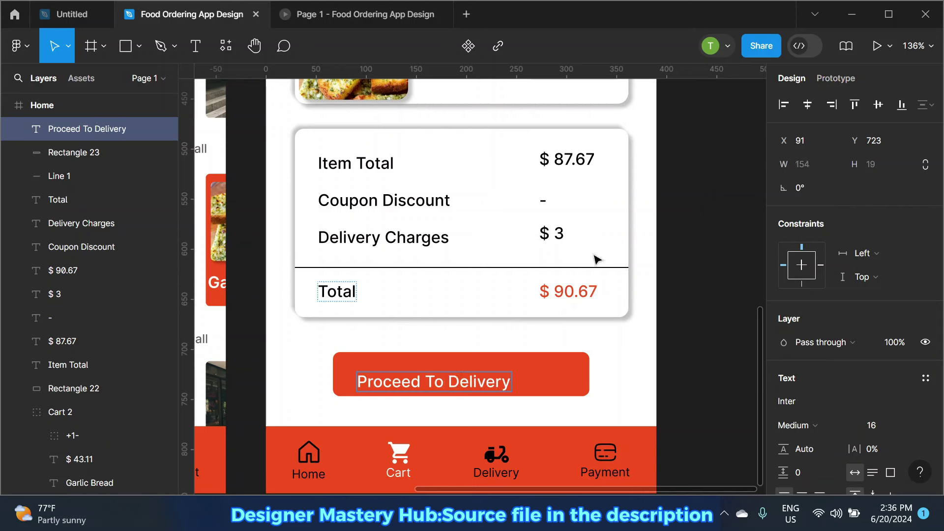
key("Escape")
left_click(808, 106)
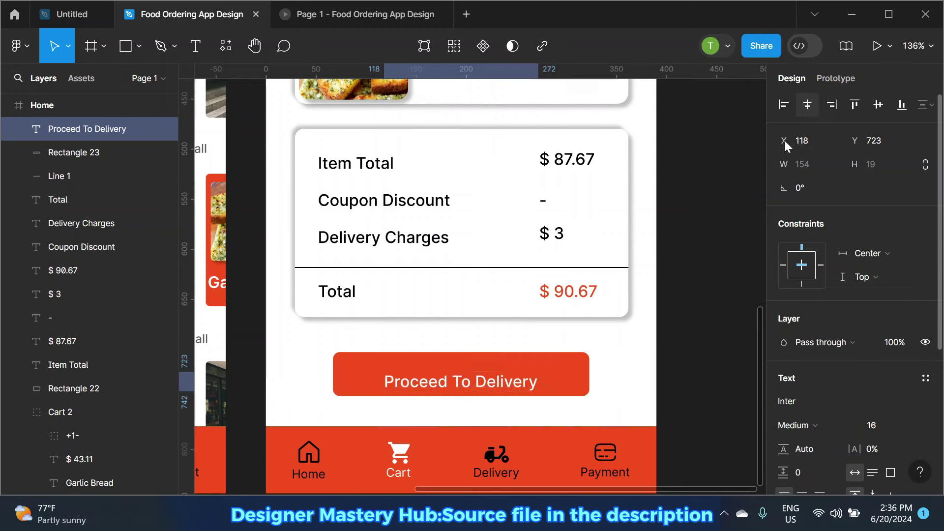
left_click_drag(478, 382, 480, 377)
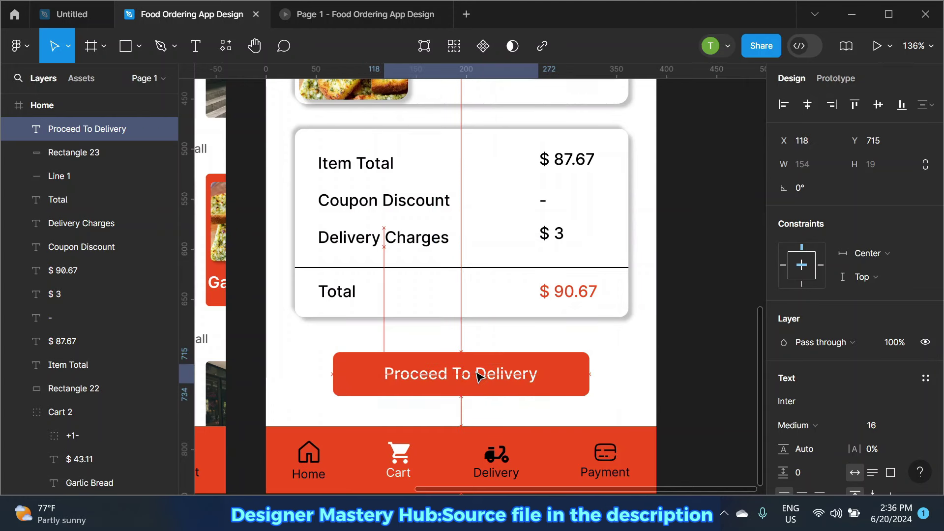
left_click(912, 426)
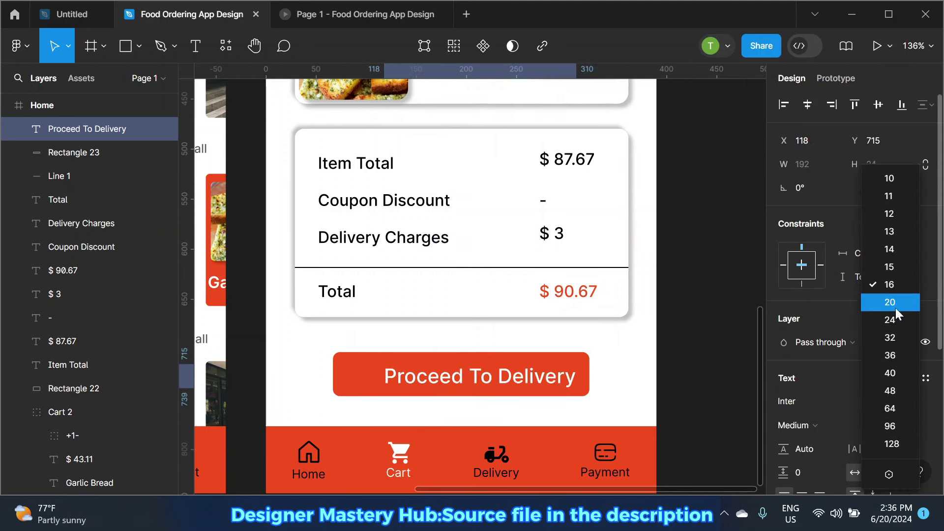
left_click(896, 312)
left_click_drag(492, 381, 474, 383)
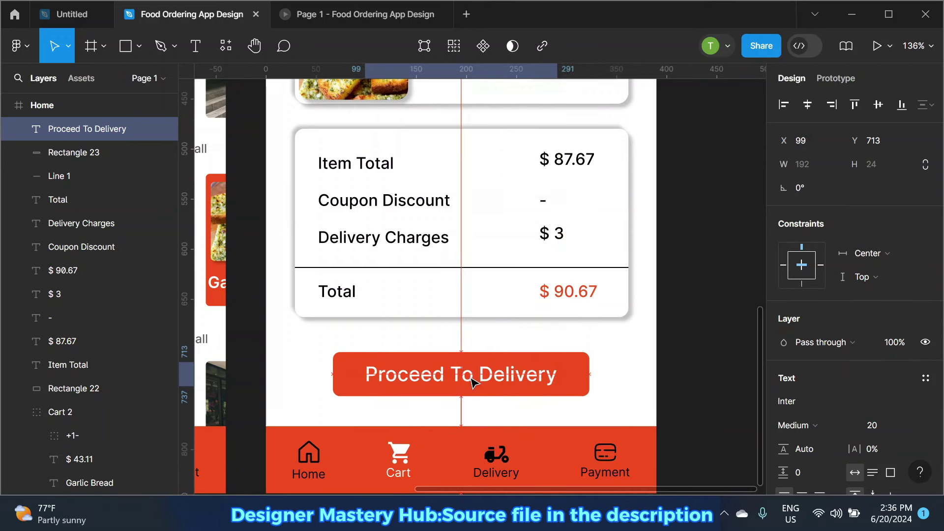
scroll(472, 382, "down", 3)
Step: Group the button label and rectangle, naming the group CTA 1
left_click(525, 378, "shift")
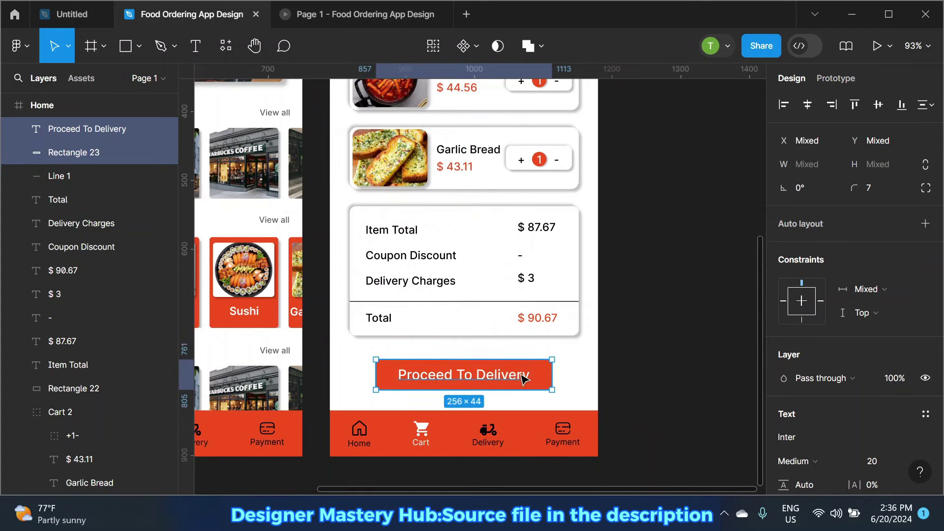
right_click(525, 379)
left_click(561, 205)
double_click(111, 138)
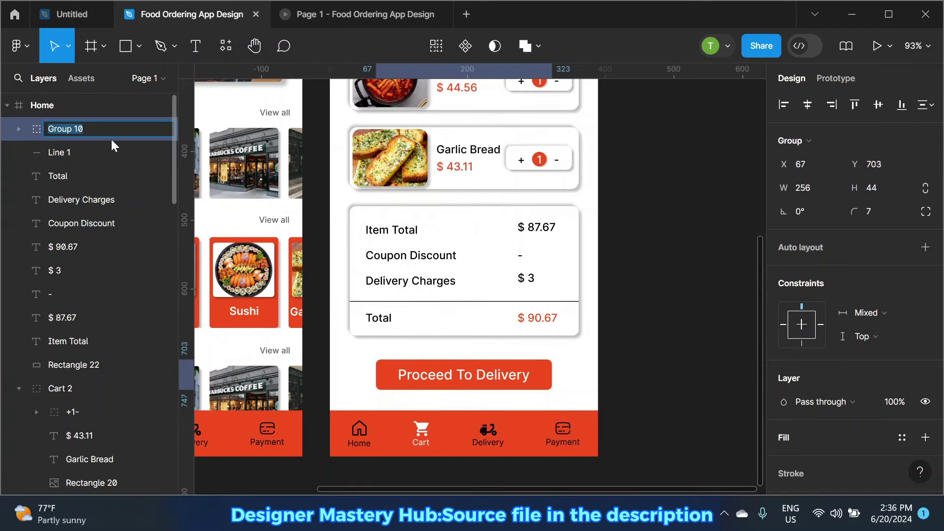
type("CTA ")
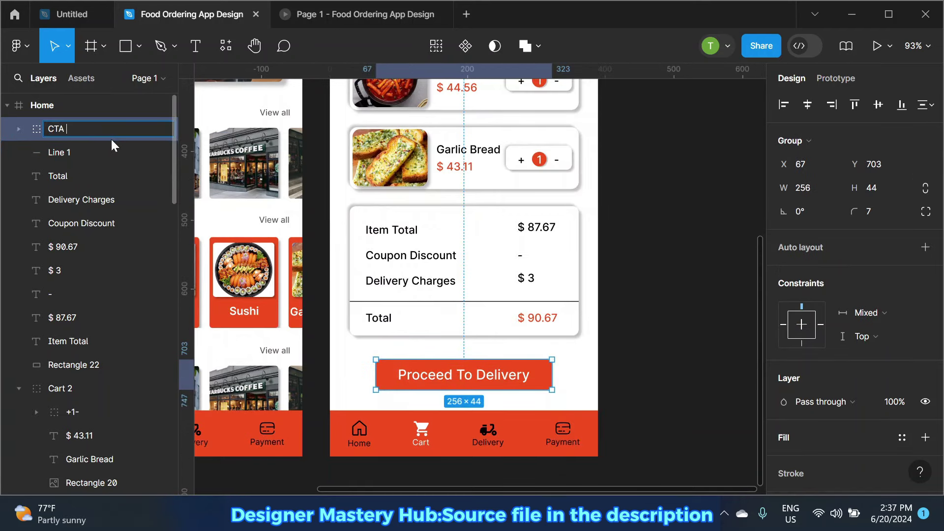
type("1")
Step: Give CTA 1 a drop shadow with X offset 5 and 35% opacity
scroll(878, 375, "down", 3)
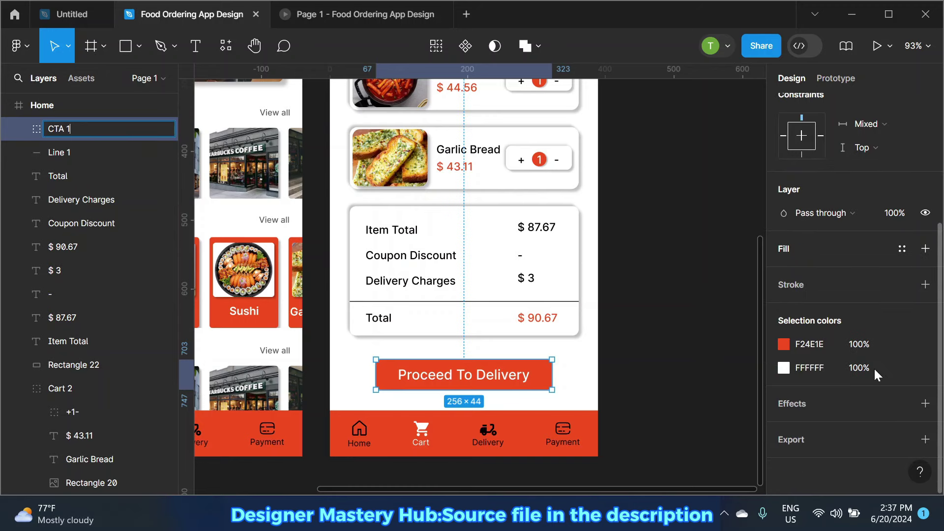
left_click(927, 404)
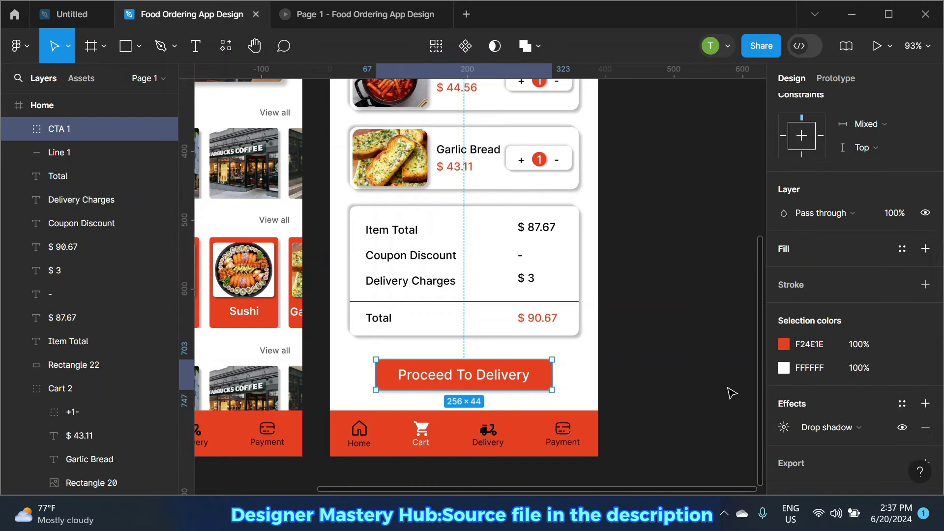
left_click(784, 427)
left_click_drag(609, 387, 612, 387)
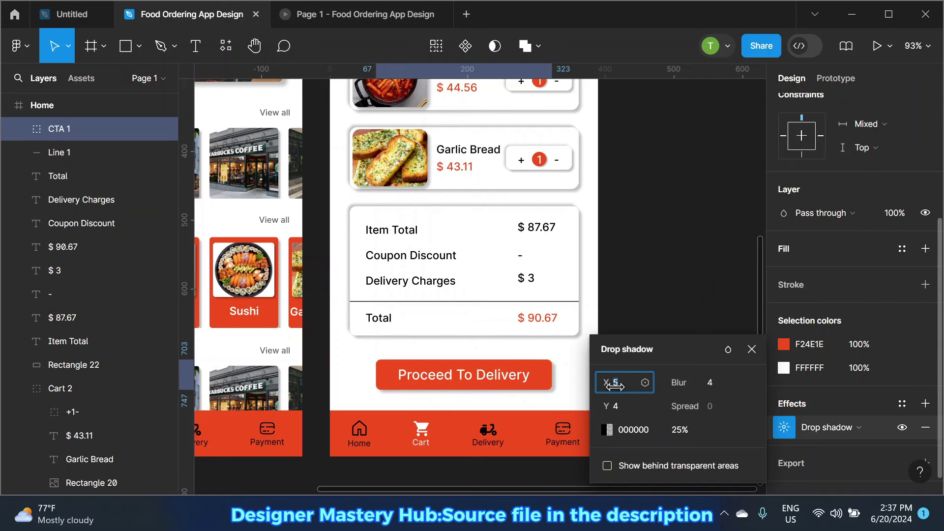
left_click(679, 429)
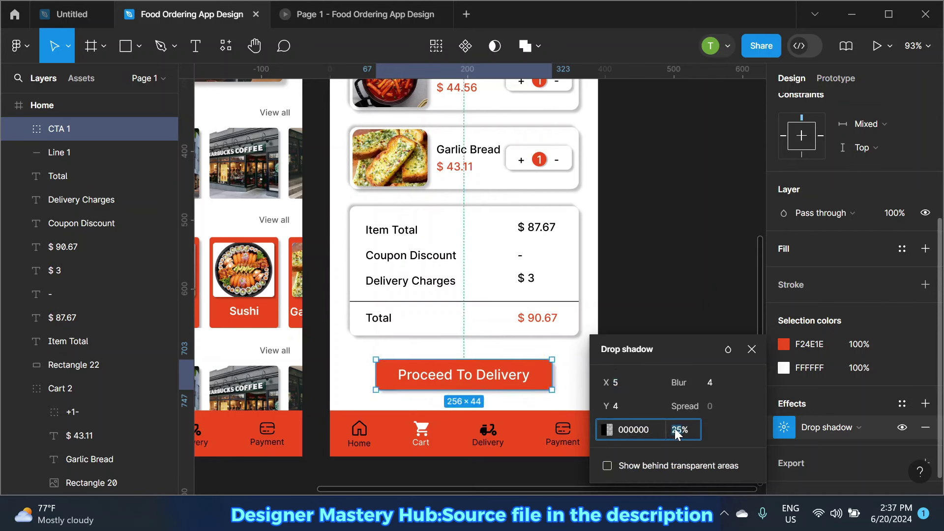
type("35")
key("Return")
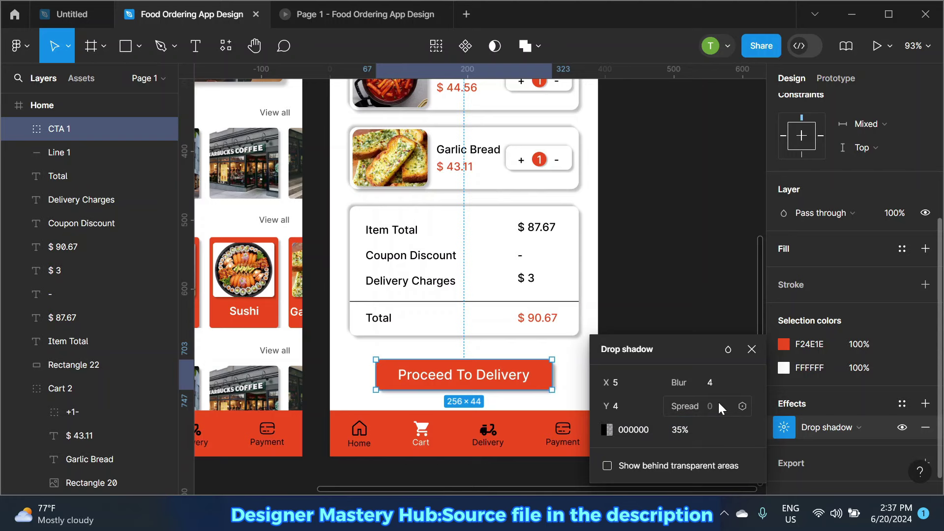
left_click(698, 309)
Step: Move the CTA 1 button to X 67, Y 693, centred 25 below the summary card
scroll(418, 334, "down", 5, "ctrl")
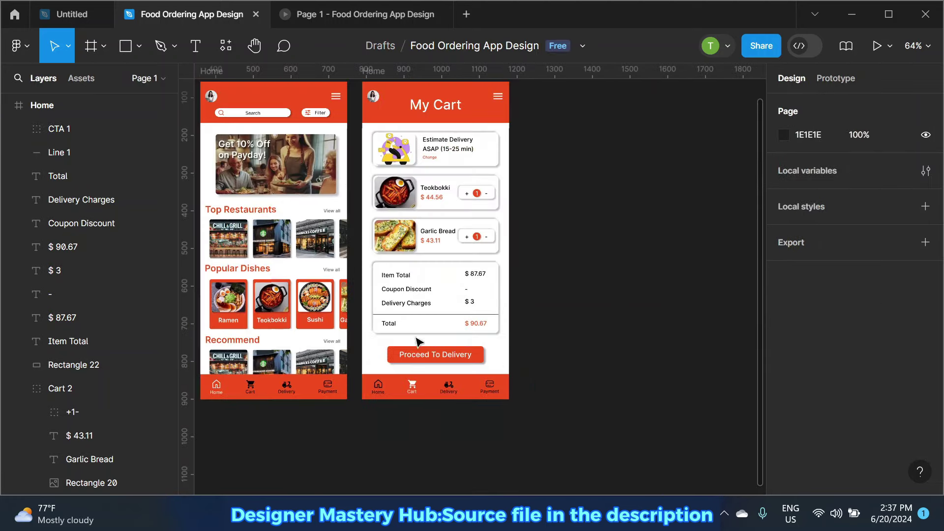
scroll(626, 380, "up", 1)
left_click_drag(437, 390, 441, 386)
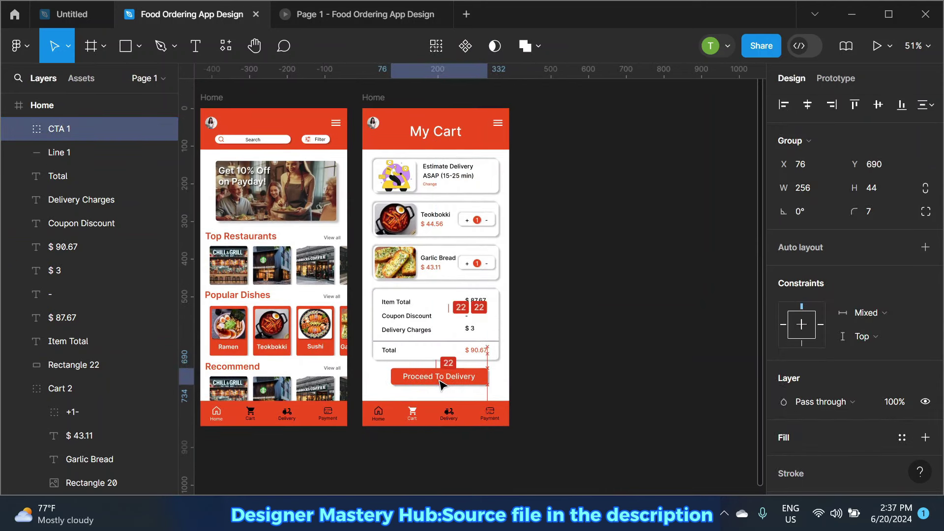
left_click_drag(439, 380, 437, 387)
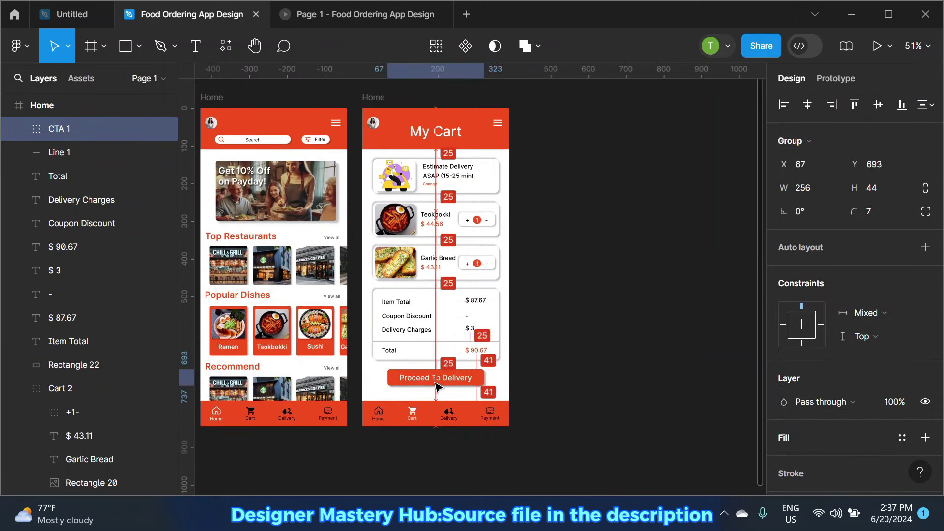
left_click(607, 329)
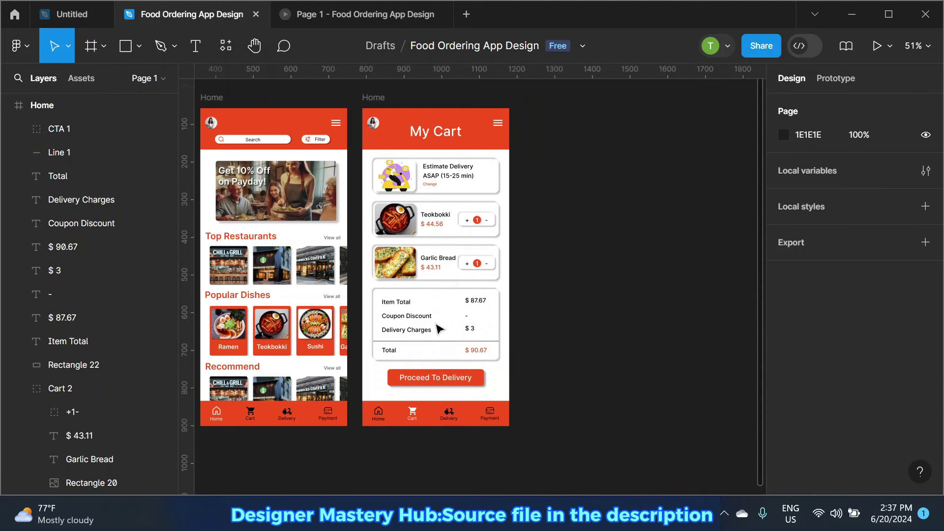
scroll(586, 301, "down", 3)
scroll(588, 300, "up", 1)
scroll(563, 209, "up", 2)
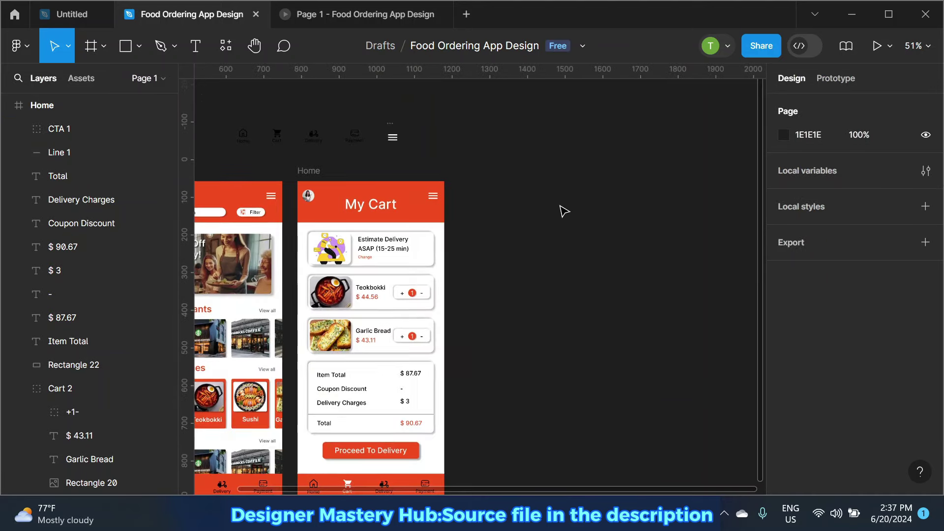
left_click(338, 15)
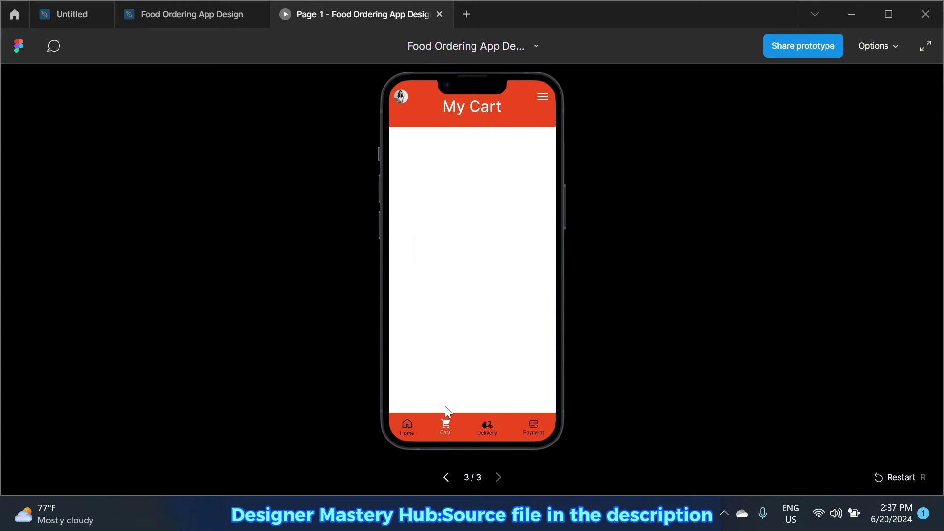
left_click(445, 422)
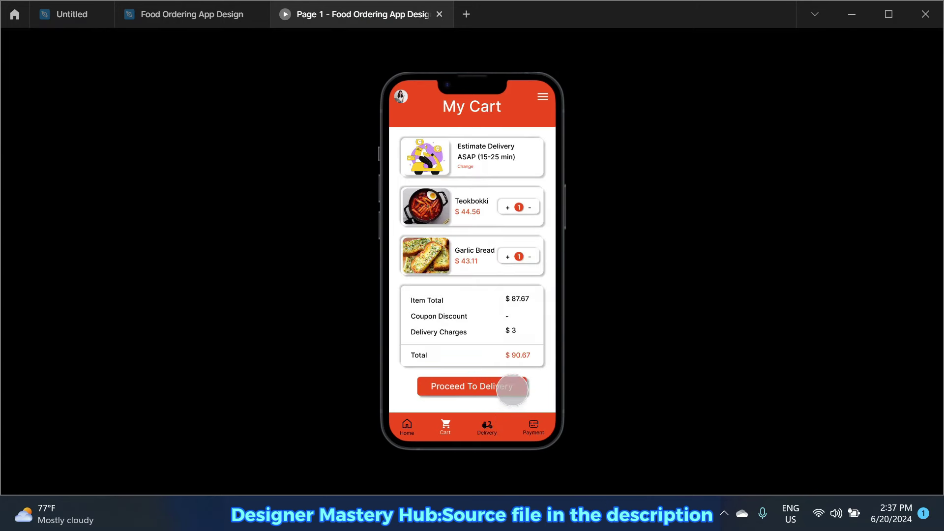
key("r")
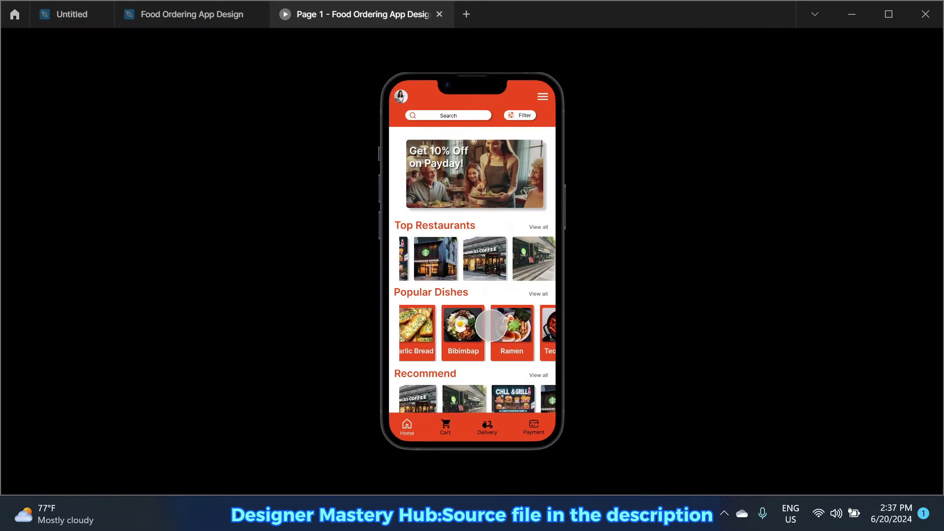
left_click(199, 15)
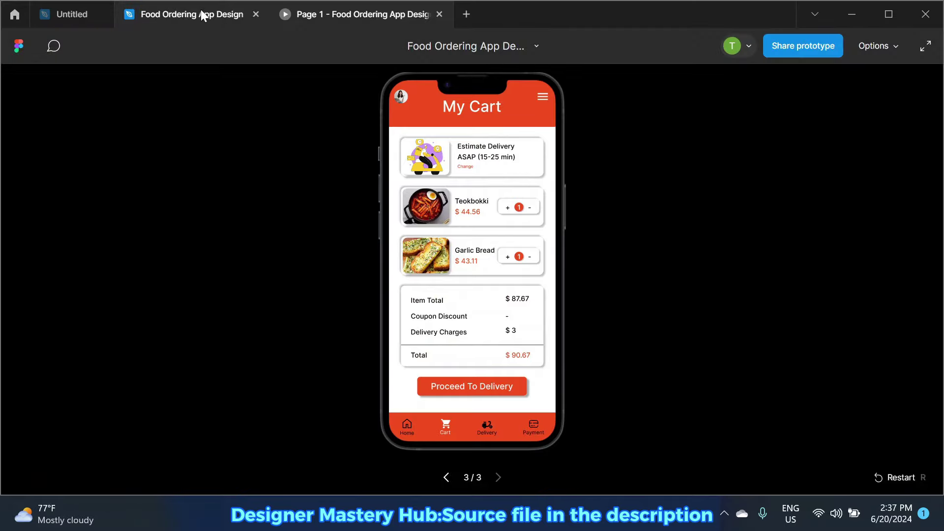
scroll(498, 209, "down", 1)
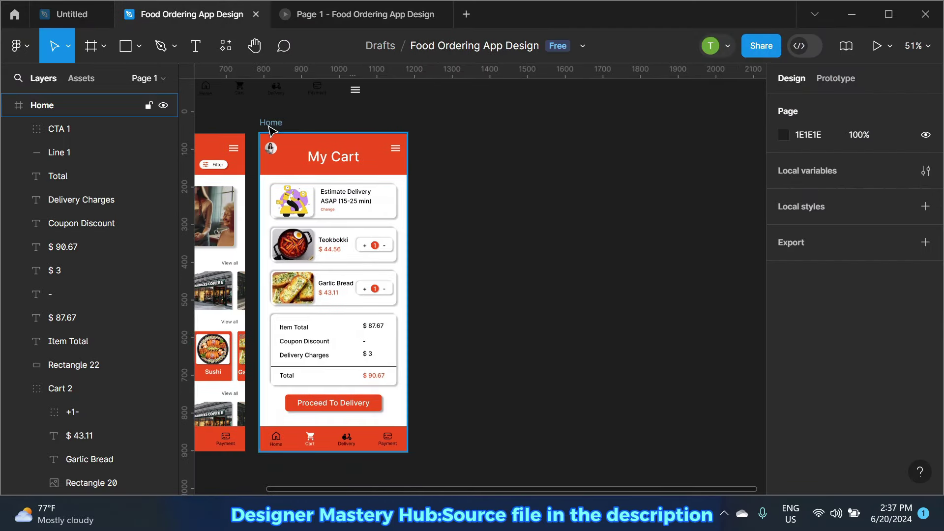
Step: Rename the Home frame to My Cart and duplicate it beside the original
left_click(271, 123)
type("My ")
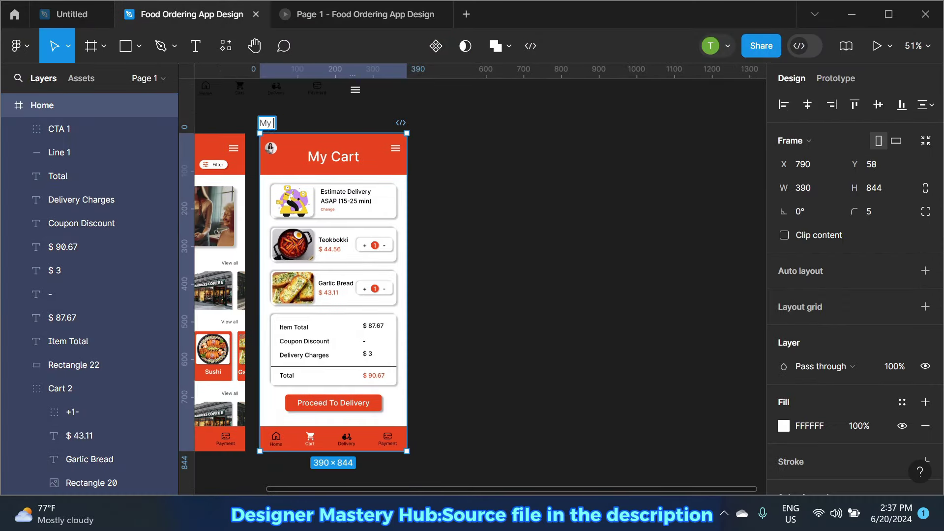
type("Cart")
key("Return")
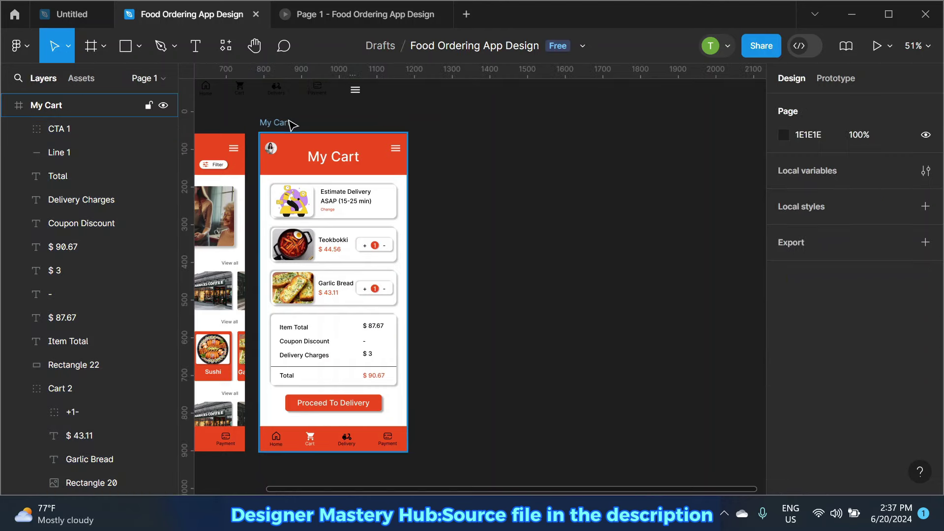
key("ctrl+d")
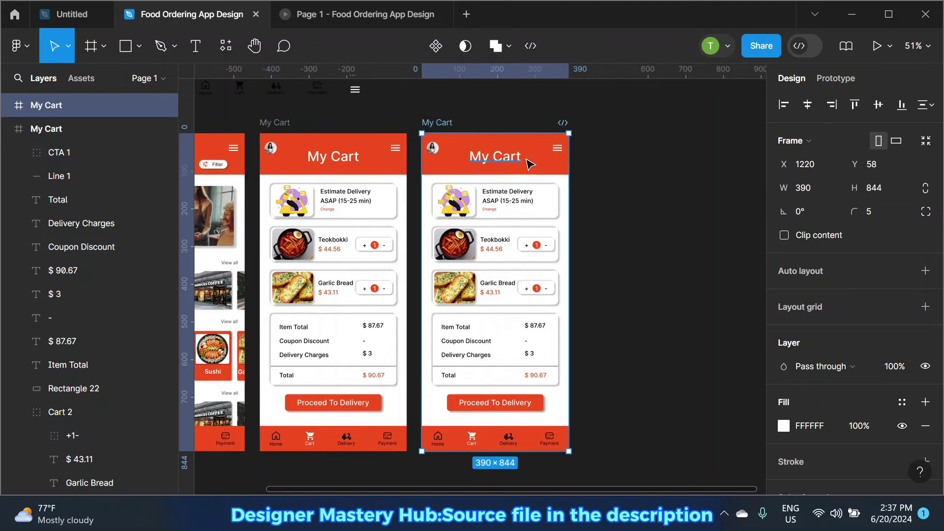
left_click_drag(541, 161, 534, 162)
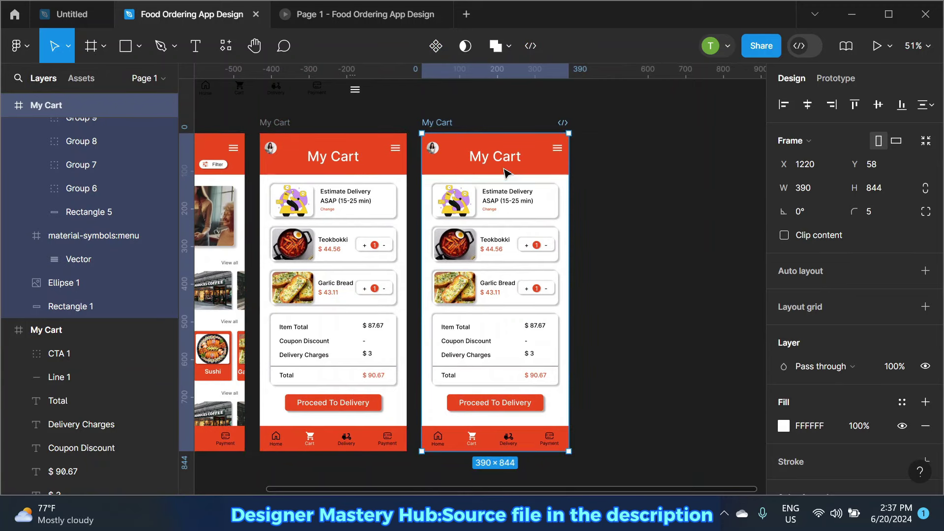
Step: Change the copy's header title and frame name to Delivery
left_click(507, 158)
type("Deli")
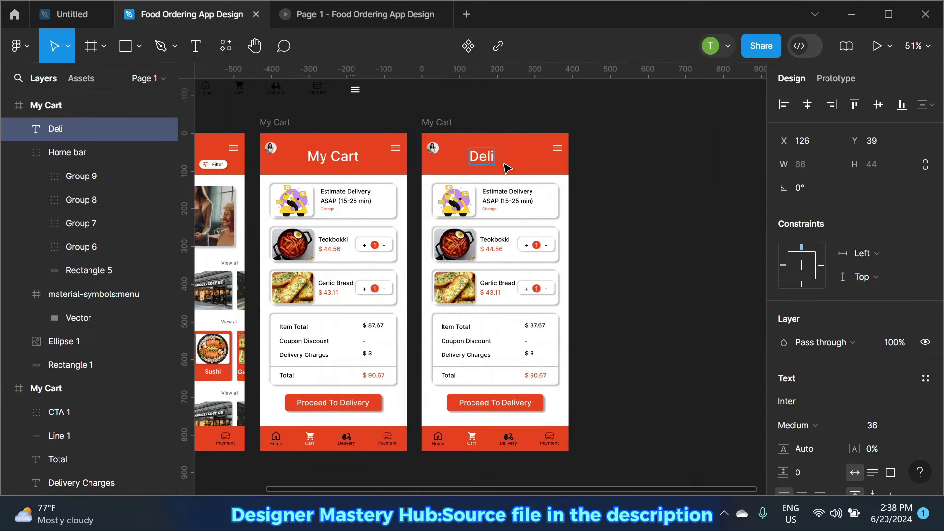
type("very")
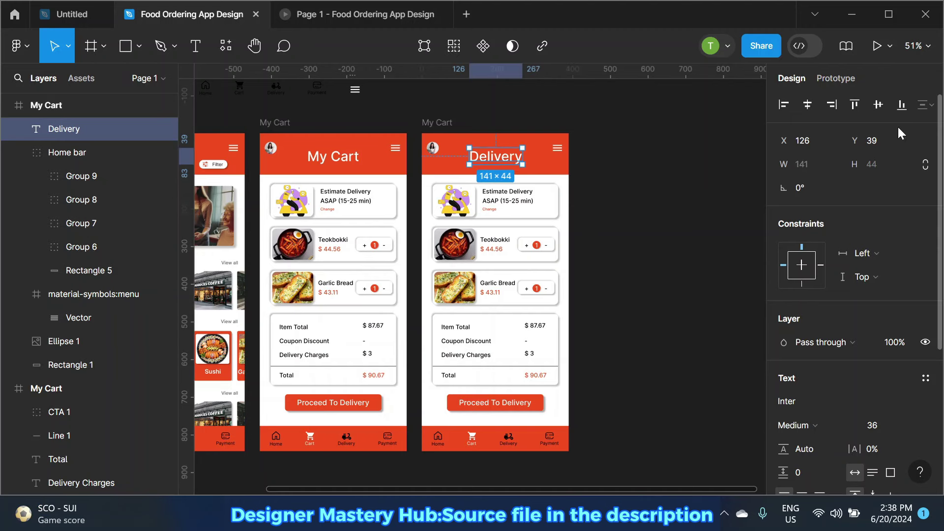
left_click(807, 104)
left_click(615, 125)
double_click(431, 123)
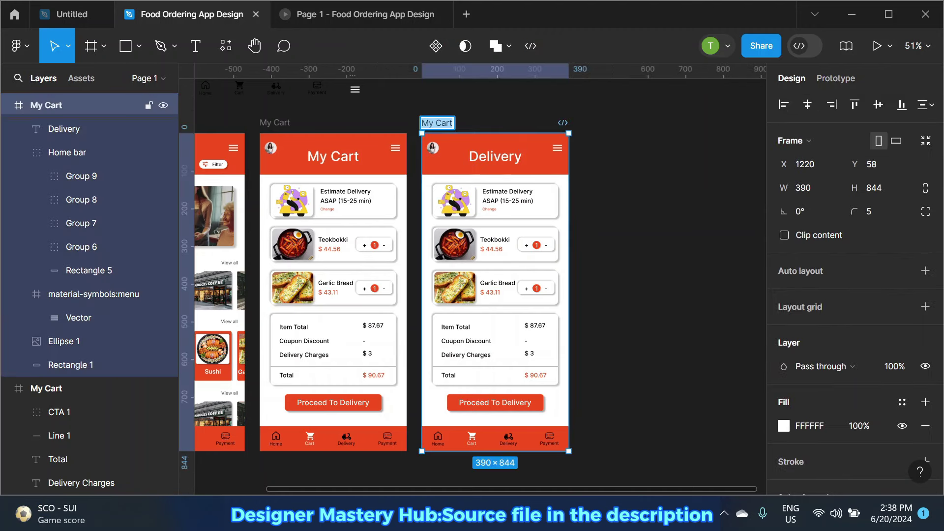
type("Delivery")
key("Return")
key("Escape")
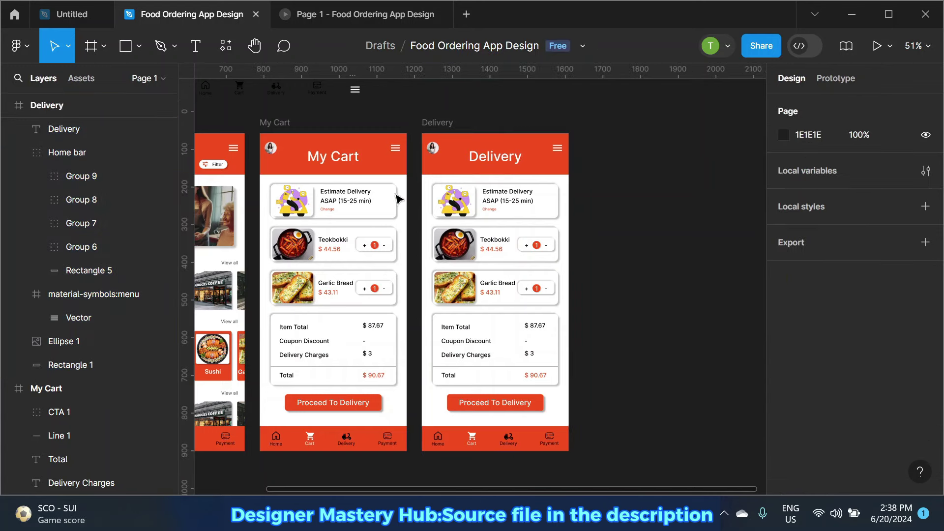
Step: Delete all the cart cards from the Delivery screen
left_click_drag(412, 179, 566, 390)
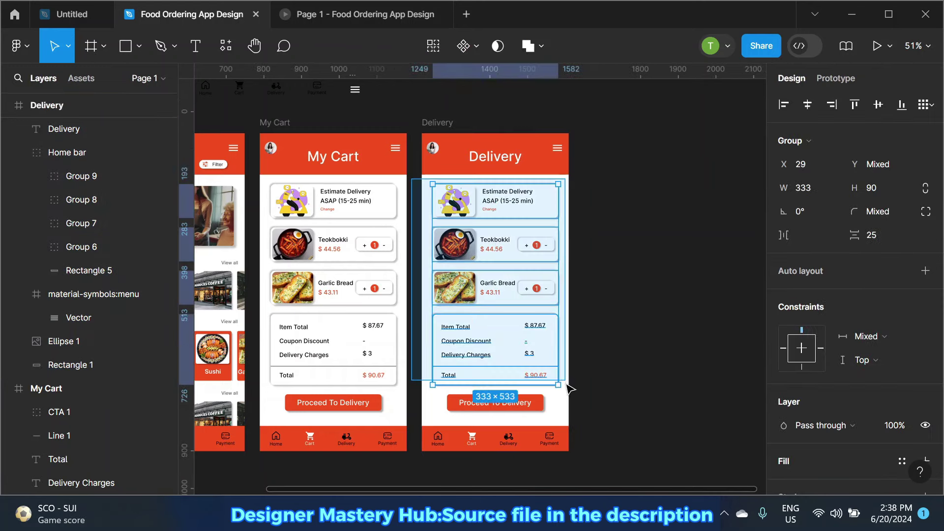
key("Delete")
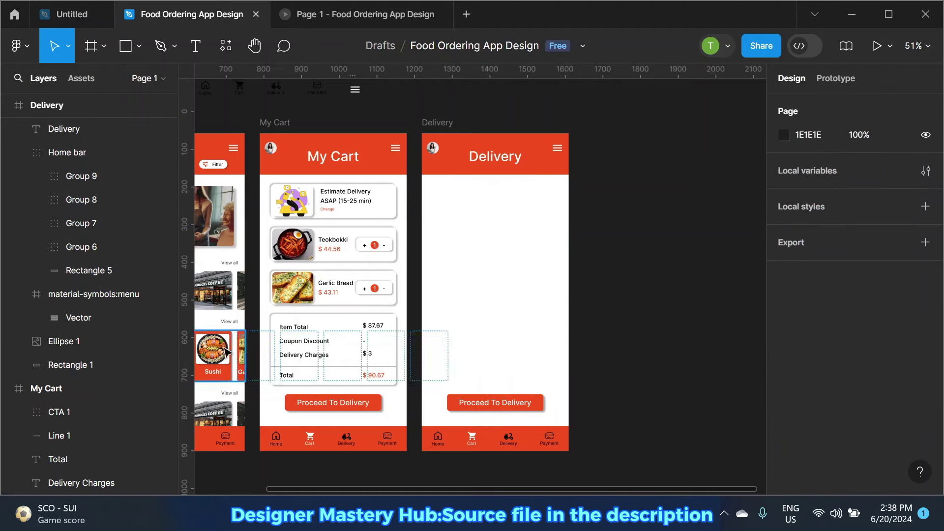
scroll(285, 353, "up", 2)
scroll(285, 353, "up", 2)
Step: Select the My Cart summary labels and amounts, from Item Total to $ 87.67
left_click(295, 318, "shift")
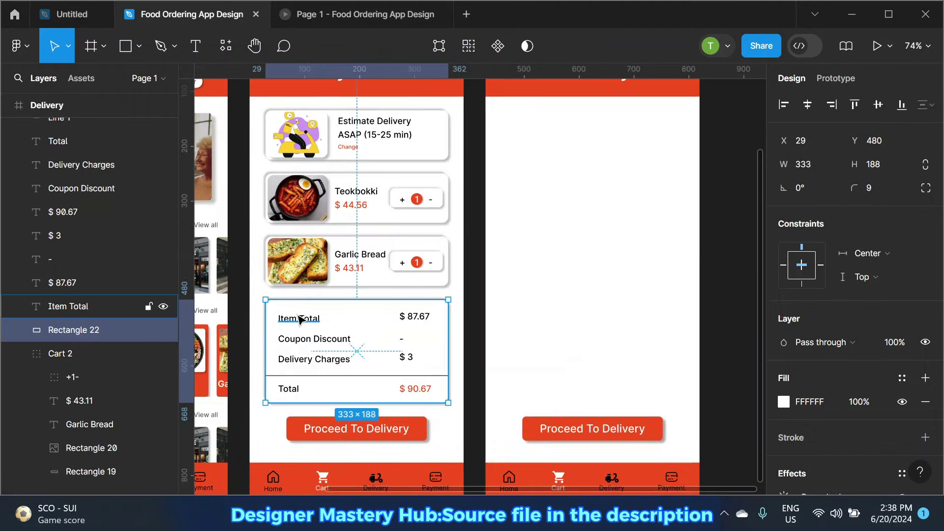
left_click(298, 344, "shift")
left_click(316, 359, "shift")
left_click(292, 389, "shift")
left_click(412, 389, "shift")
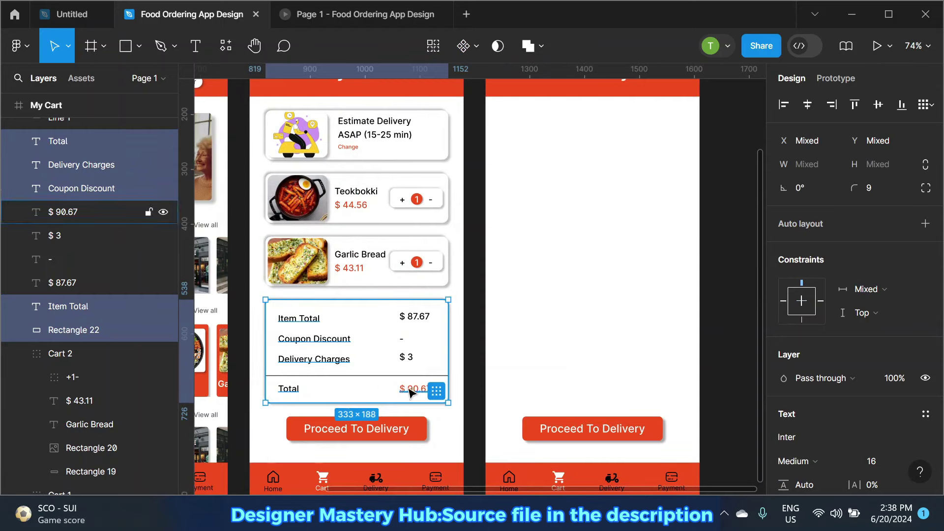
left_click(406, 358, "shift")
left_click(401, 339, "shift")
left_click(413, 317, "shift")
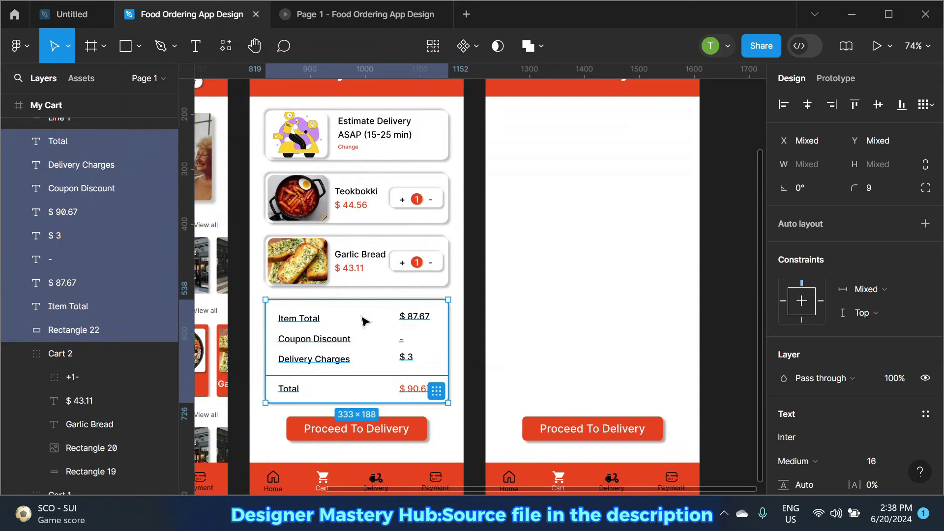
Step: Group the selected summary layers and name the group Order detail 1
right_click(412, 322)
left_click(467, 198)
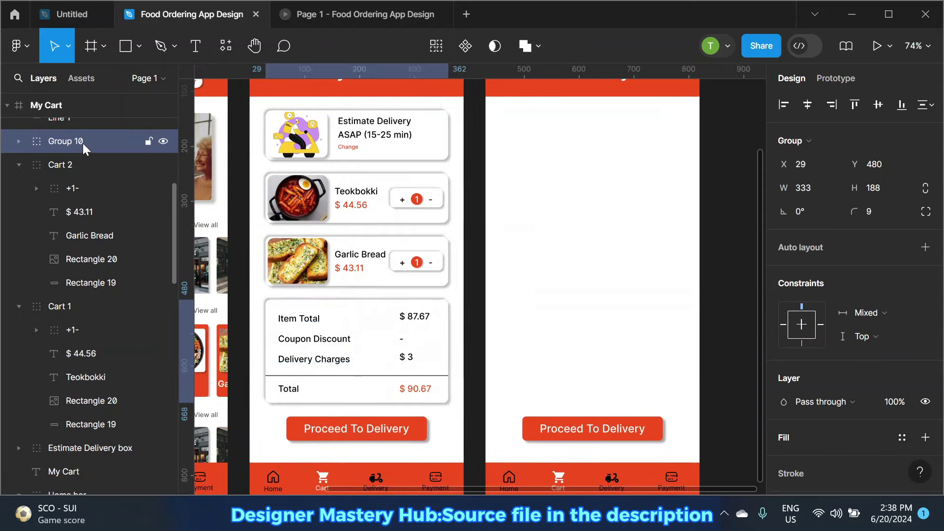
double_click(82, 143)
type("Order detai")
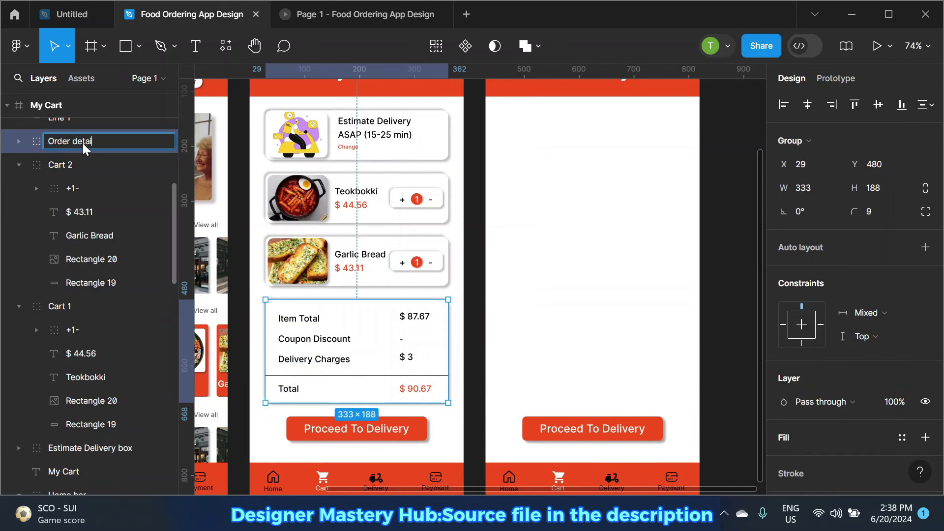
type("l 1")
key("Return")
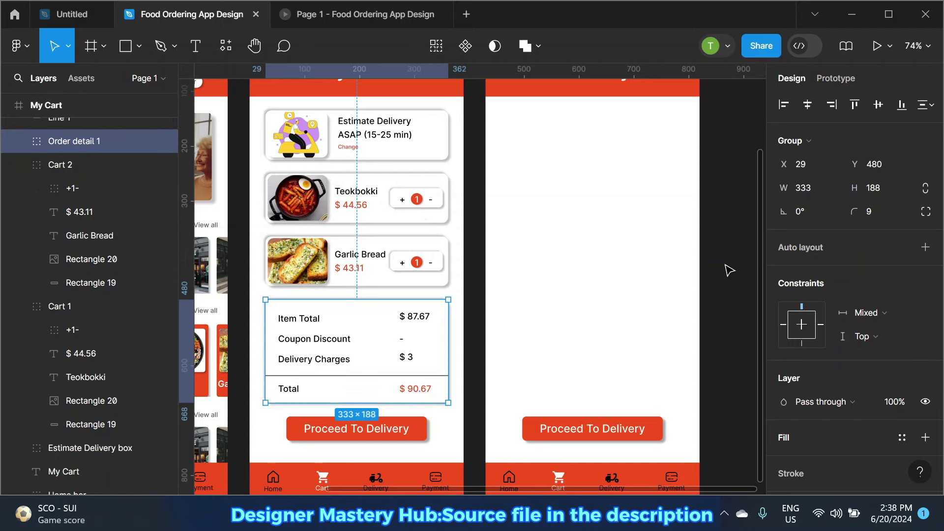
left_click(727, 268)
scroll(511, 330, "down", 2)
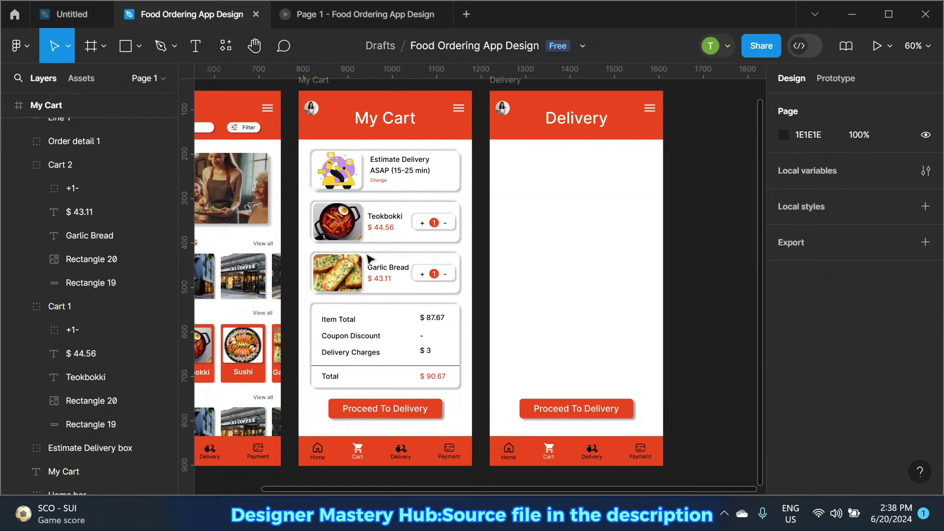
Step: Collapse Cart 1 and Cart 2 layers and move Line 1 into Order detail 1
left_click(19, 165)
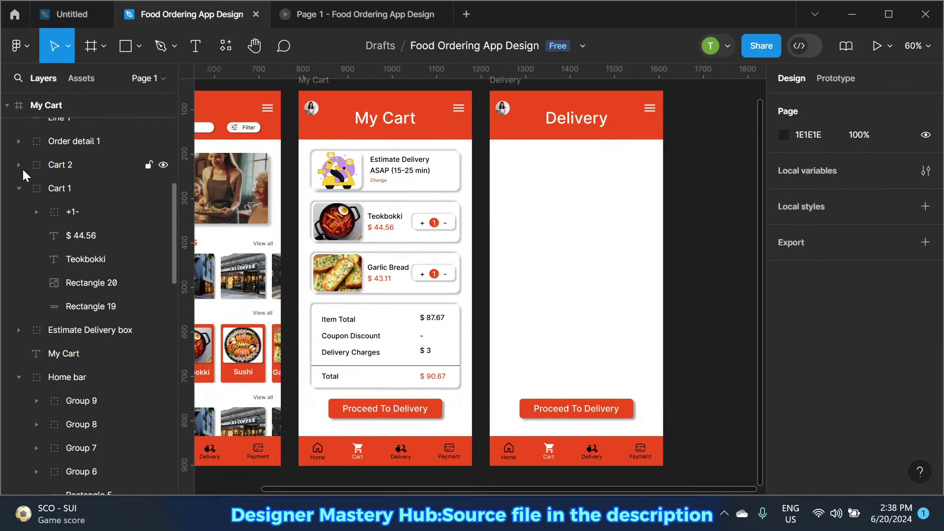
left_click(19, 188)
scroll(53, 166, "up", 3)
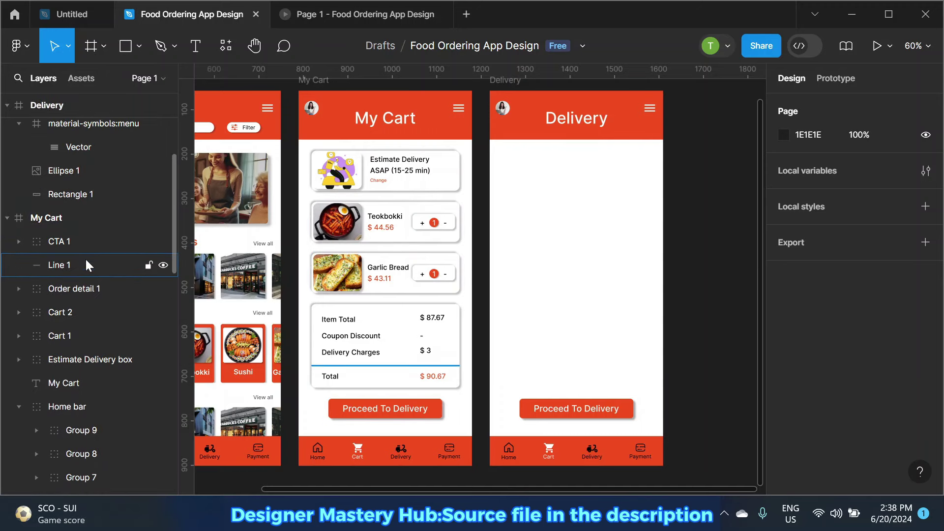
left_click(82, 263)
left_click_drag(82, 263, 84, 289)
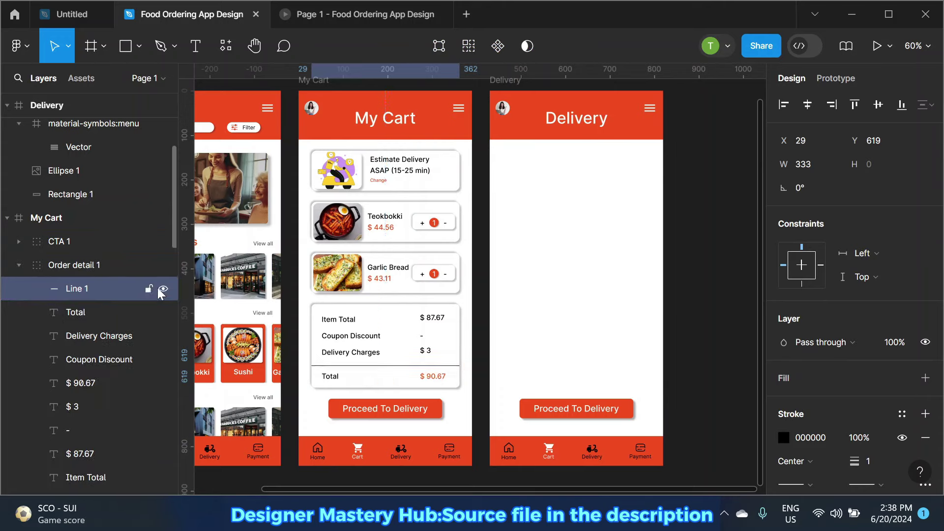
left_click(19, 264)
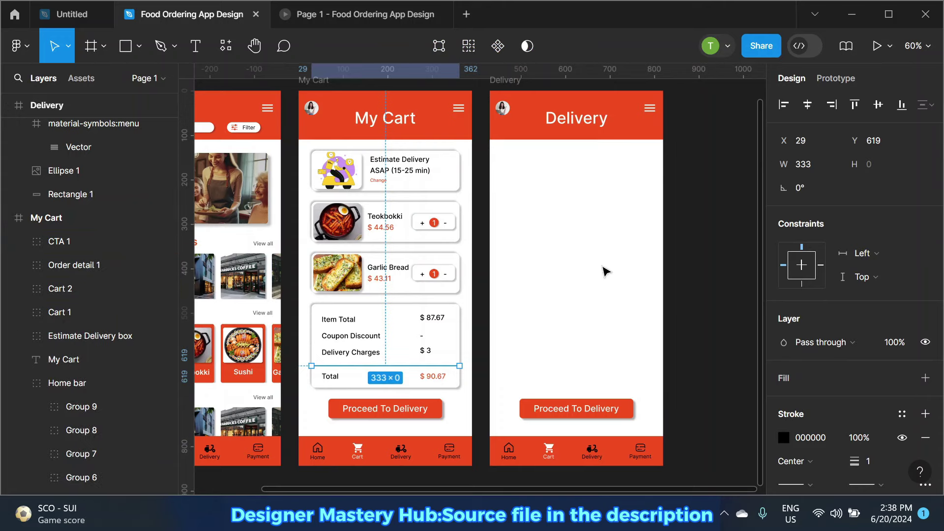
left_click(624, 253)
scroll(390, 268, "down", 3)
scroll(626, 270, "up", 2)
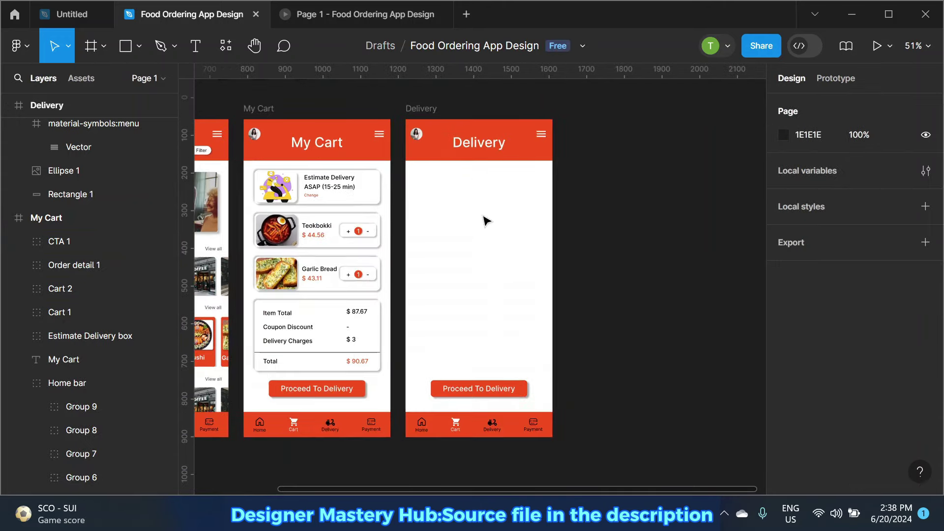
scroll(486, 221, "up", 1)
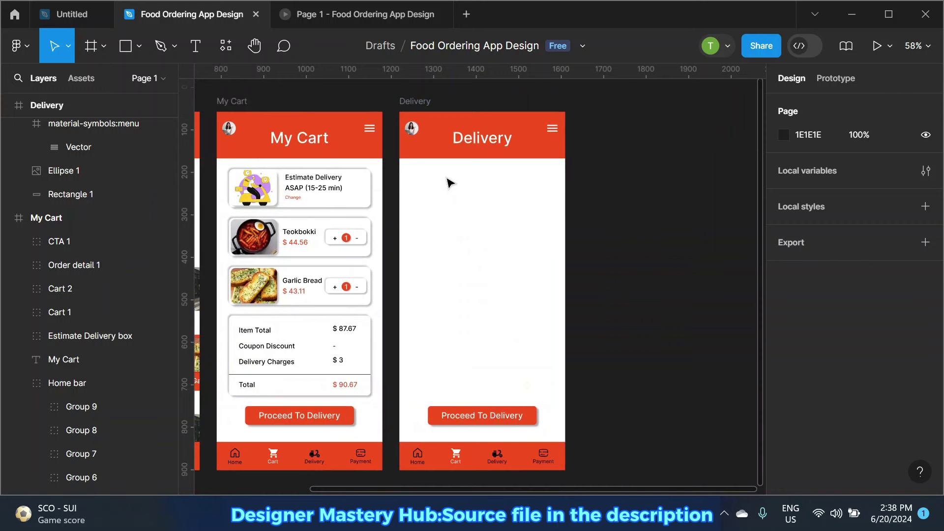
Step: Type the heading 'Choose Your Delivery Method' at the Delivery screen's top-left
left_click(191, 57)
left_click(413, 171)
type("Choose Your Deli")
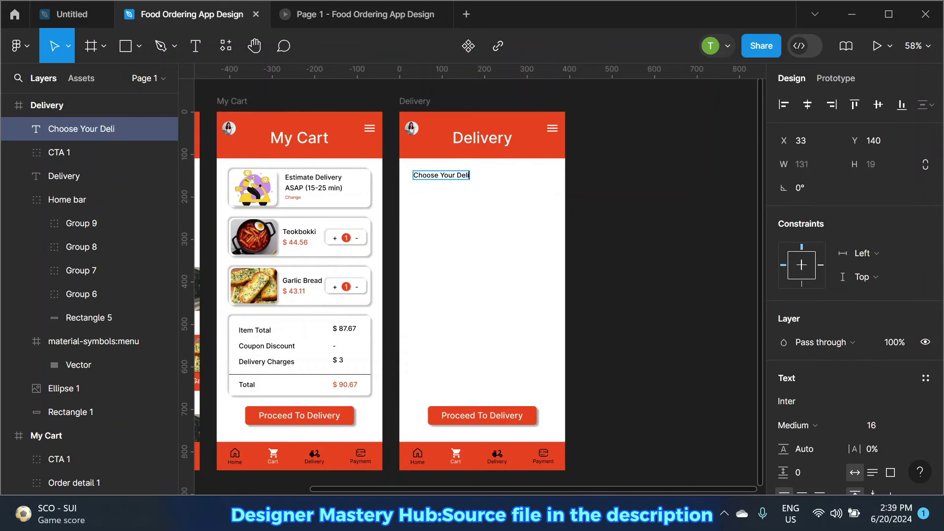
type("very Method.")
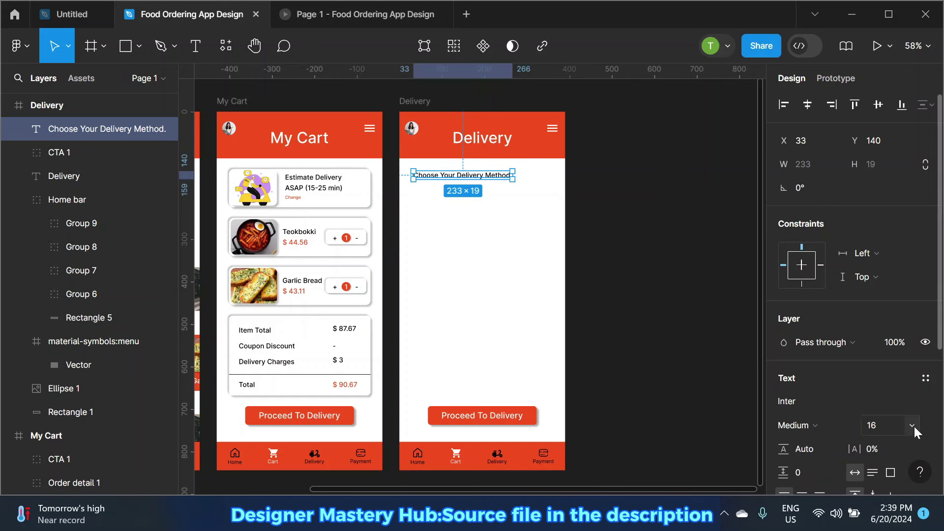
Step: Give the heading an initial font size of 24 and nudge it up and left
left_click(914, 426)
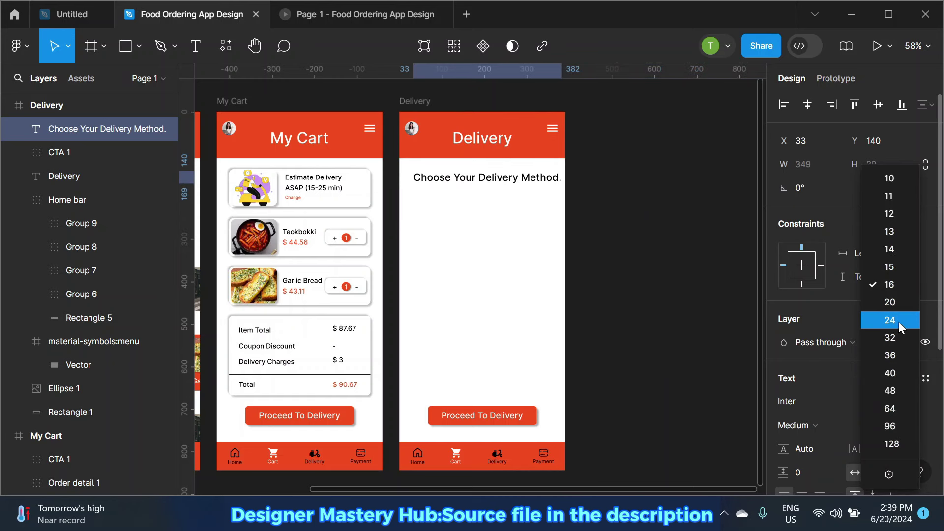
left_click(899, 321)
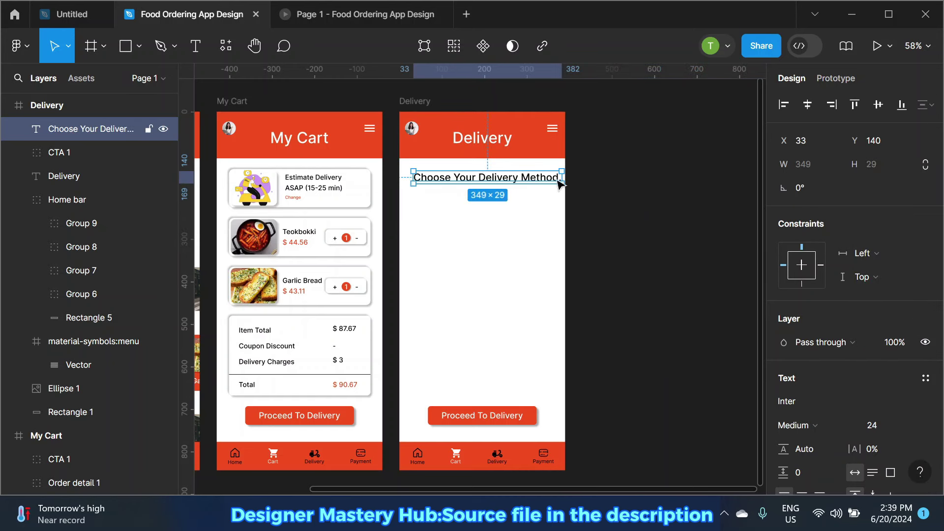
left_click_drag(499, 184, 497, 181)
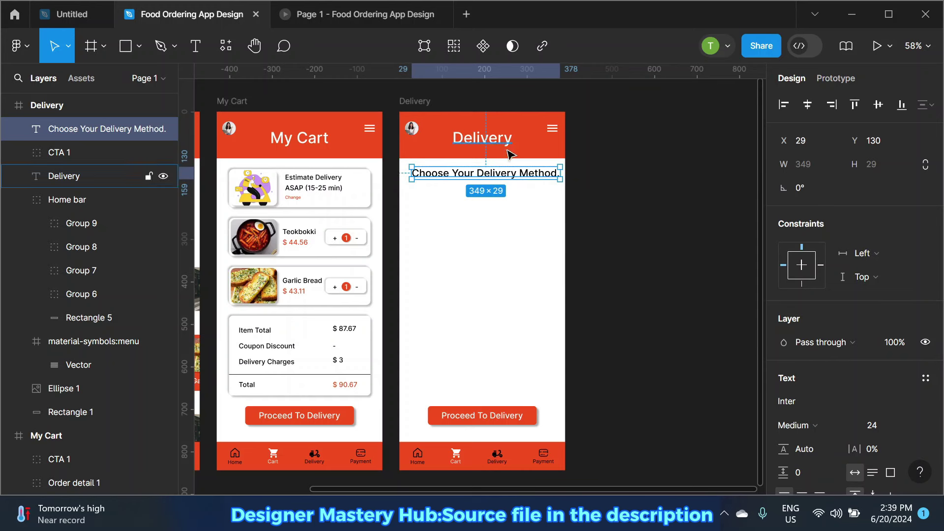
double_click(533, 175)
left_click(555, 171)
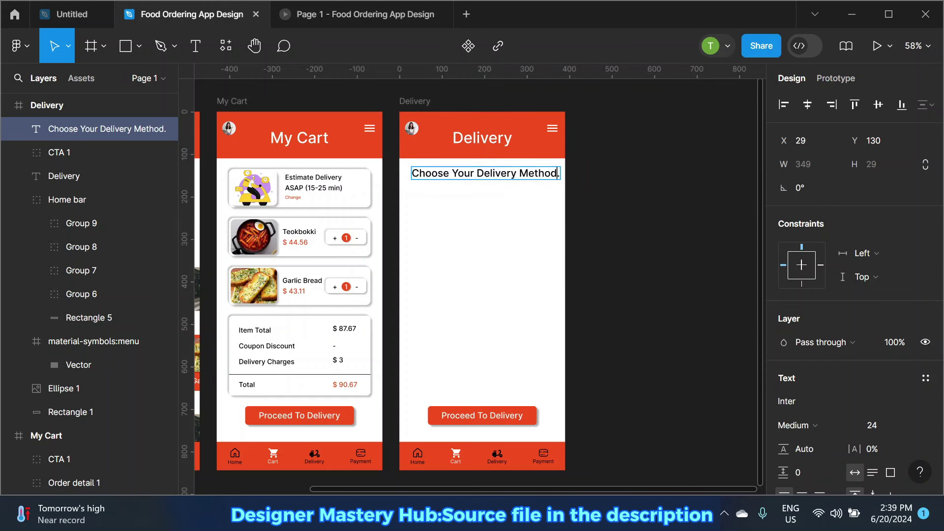
key("Escape")
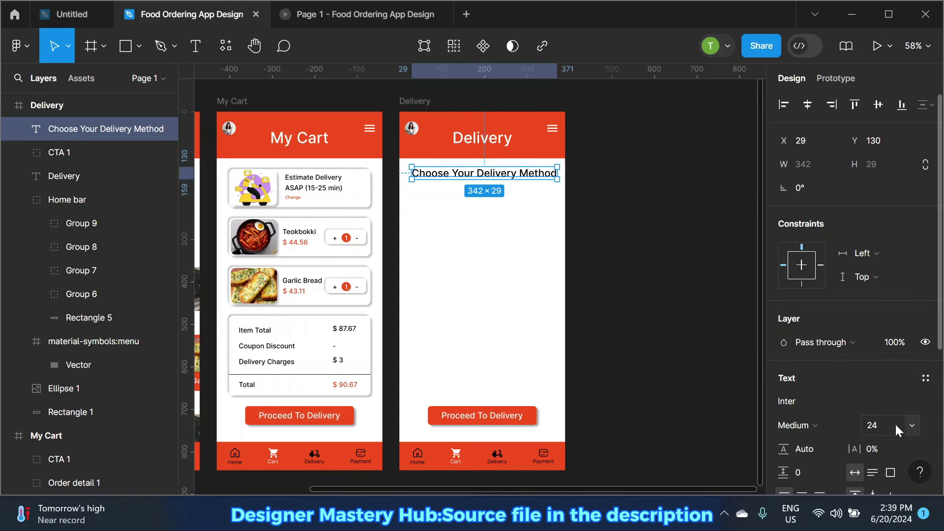
Step: Set the heading to size 30, wrap it onto two lines, and shift it left
left_click(921, 425)
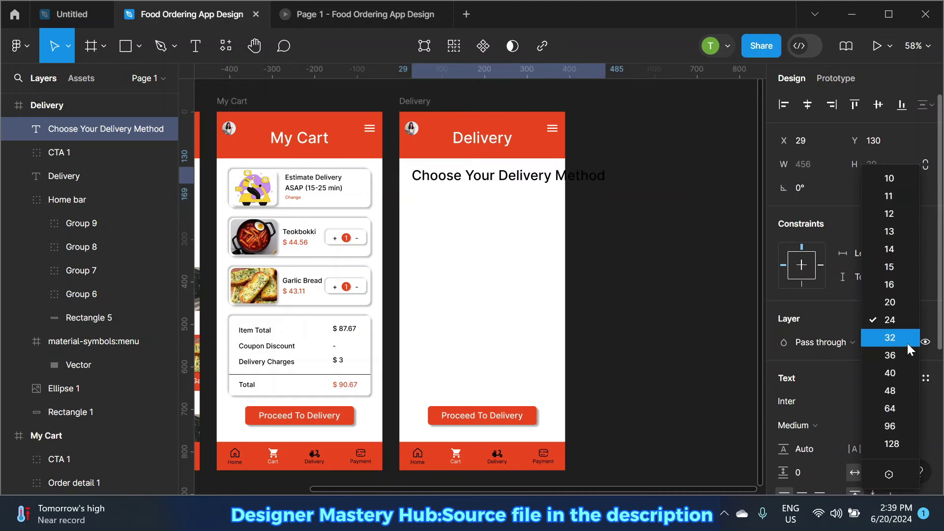
left_click(893, 321)
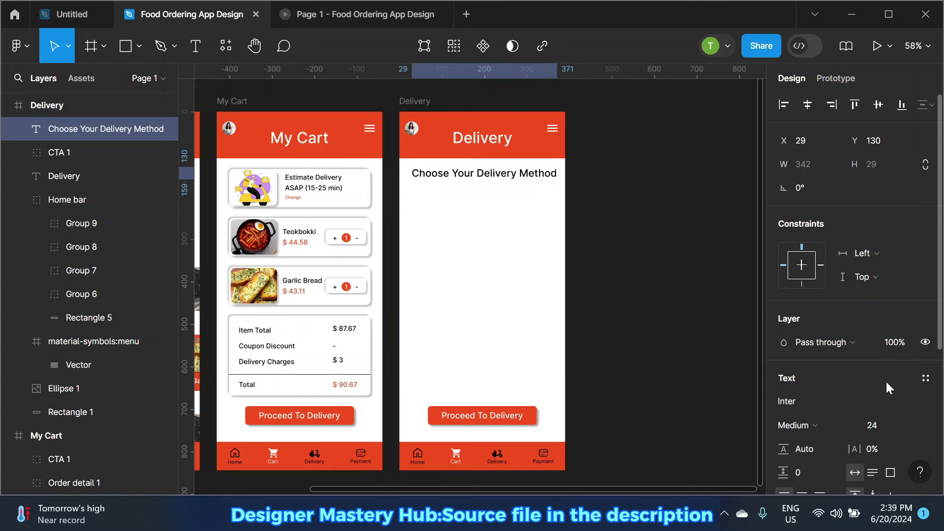
left_click(884, 427)
type("30")
key("Return")
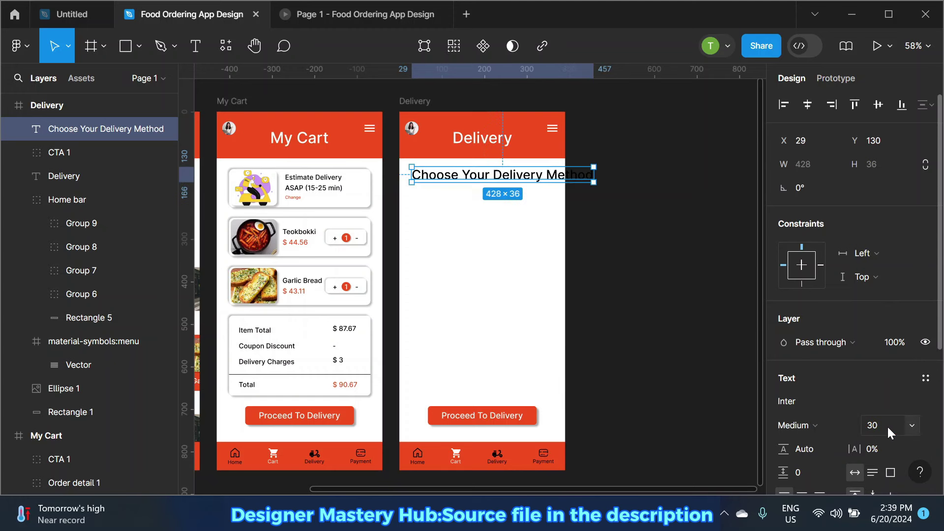
left_click_drag(562, 175, 540, 174)
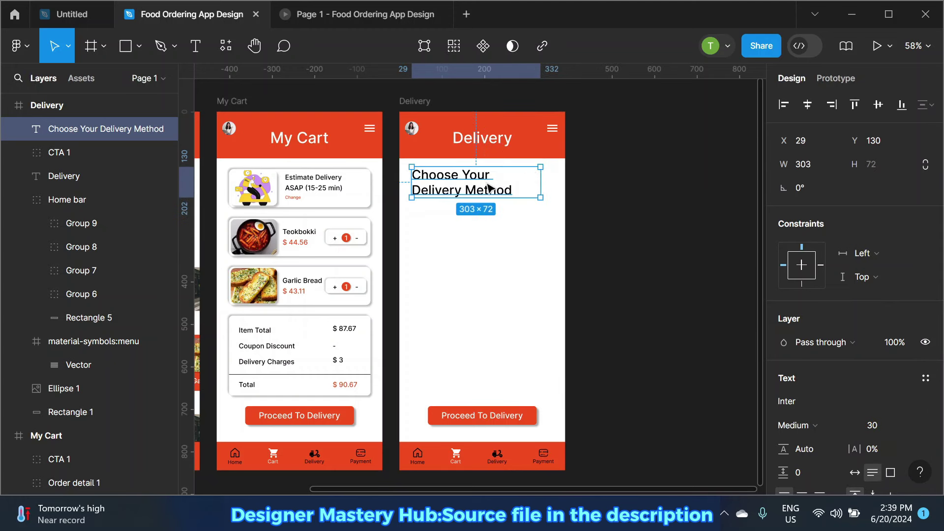
mouse_move(489, 188)
left_mouse_down()
mouse_move(551, 180)
mouse_move(509, 189)
left_mouse_up()
left_click(606, 189)
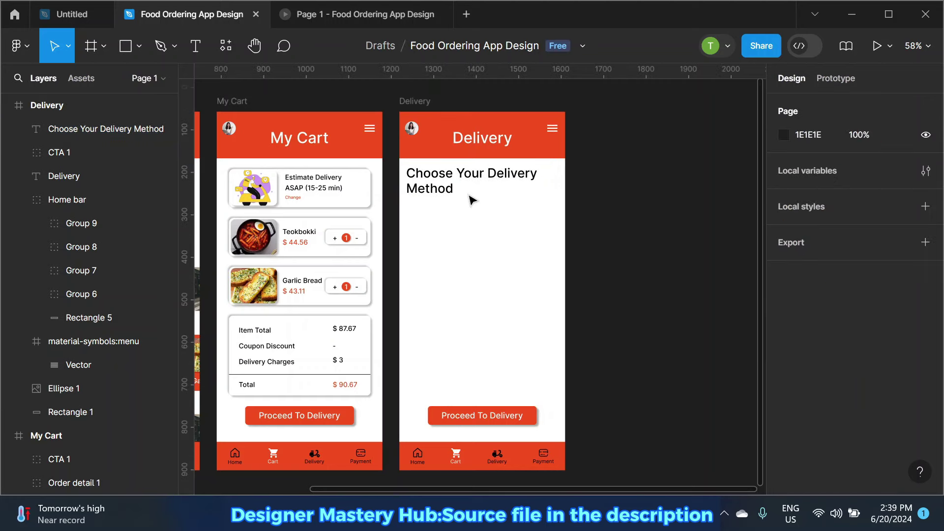
Step: Draw a small 17×17 square just below the heading
scroll(480, 225, "down", 3)
scroll(485, 216, "up", 4)
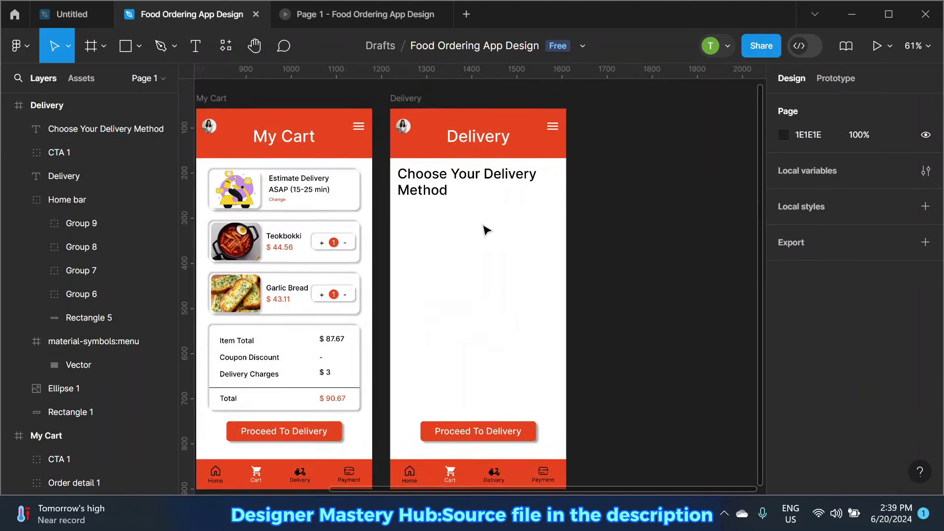
scroll(487, 228, "up", 2)
scroll(480, 197, "up", 3)
scroll(457, 216, "up", 1)
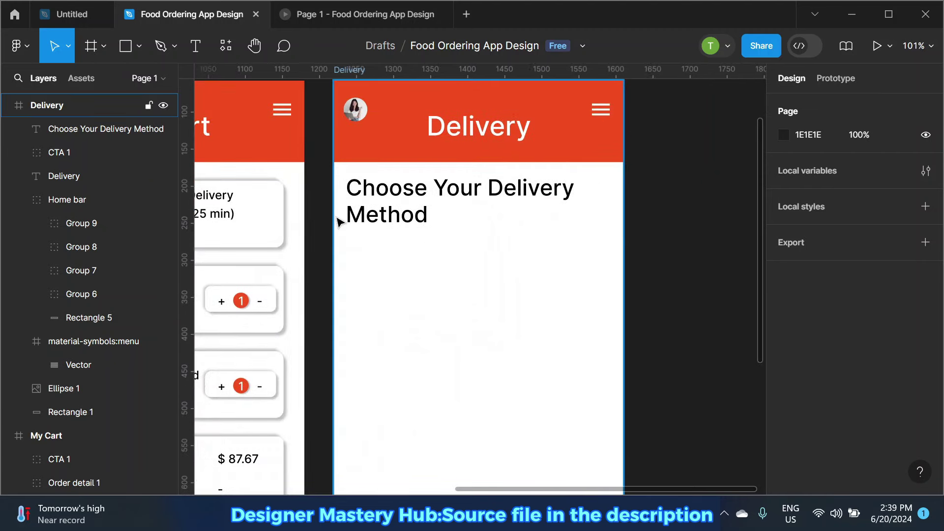
scroll(340, 219, "down", 2)
left_click(123, 46)
scroll(321, 162, "up", 2)
left_click_drag(360, 241, 372, 254)
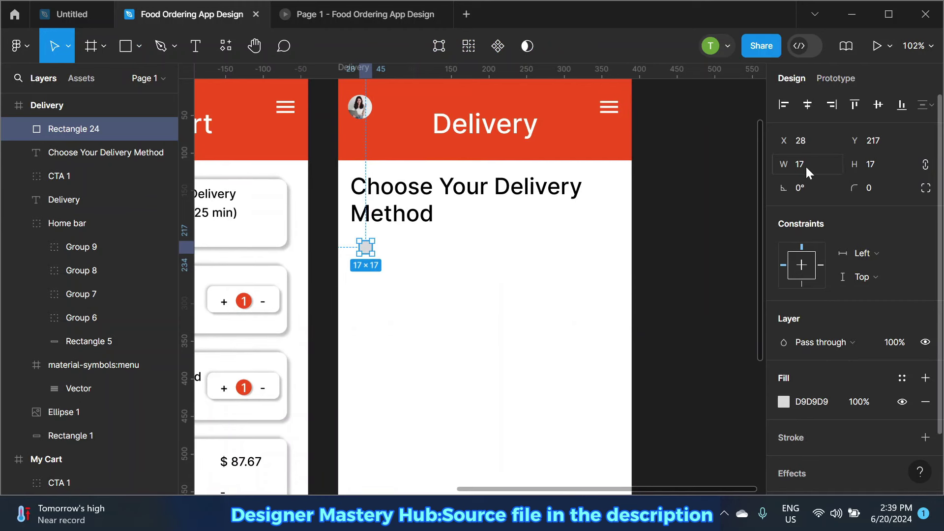
left_click(748, 347)
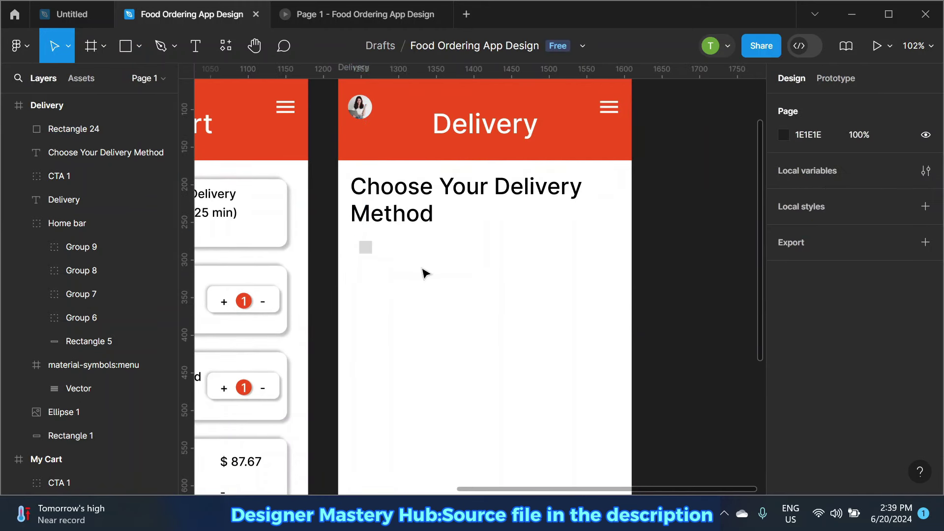
left_click(370, 252)
Step: Give the square a 1 px black outline and white FFFFFF fill, tucked under the heading
left_click(925, 366)
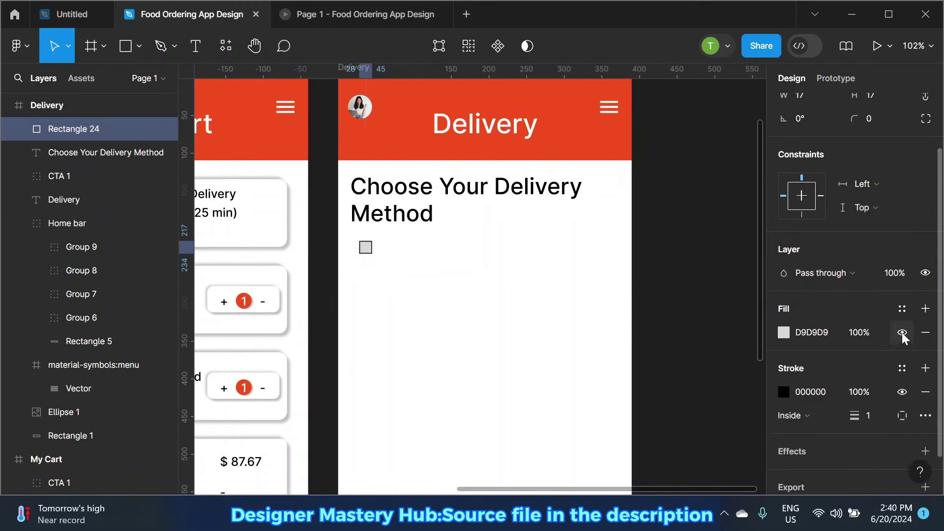
left_click(783, 333)
left_click_drag(672, 152, 590, 123)
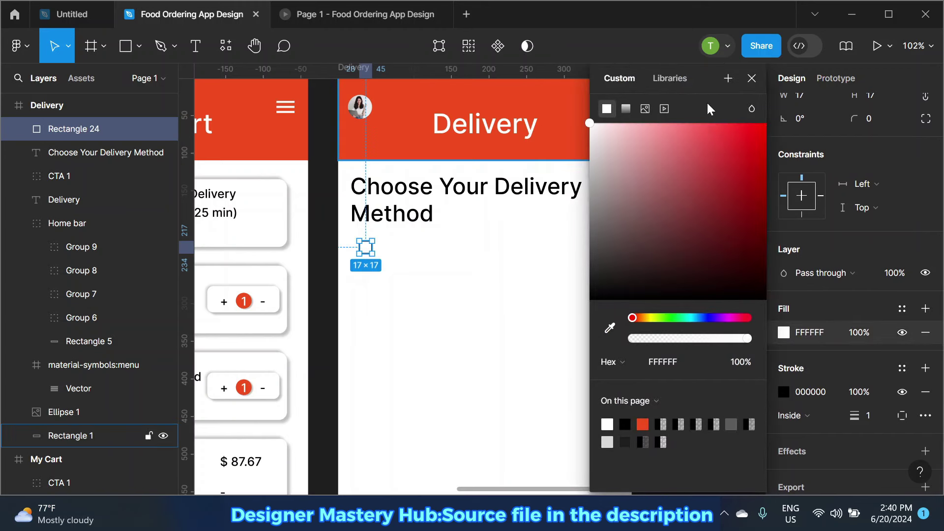
left_click(751, 81)
left_click(709, 196)
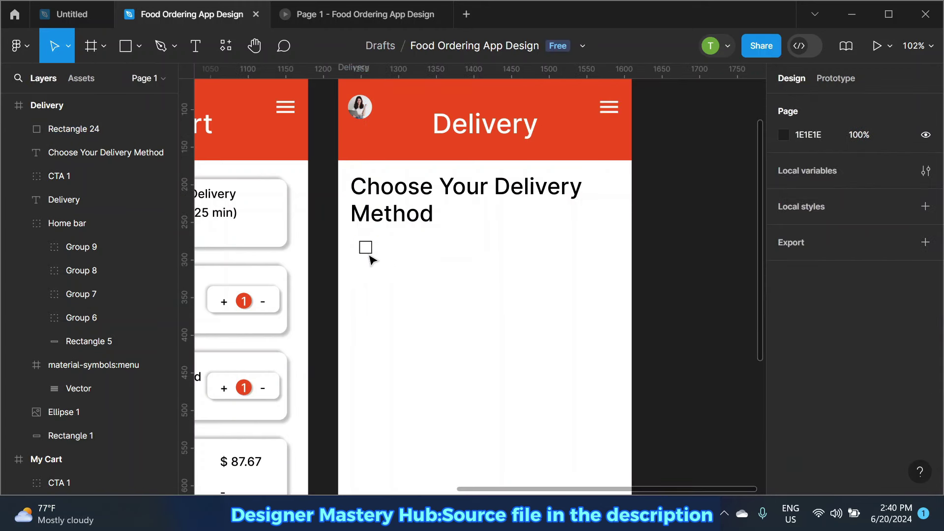
left_click_drag(369, 255, 362, 258)
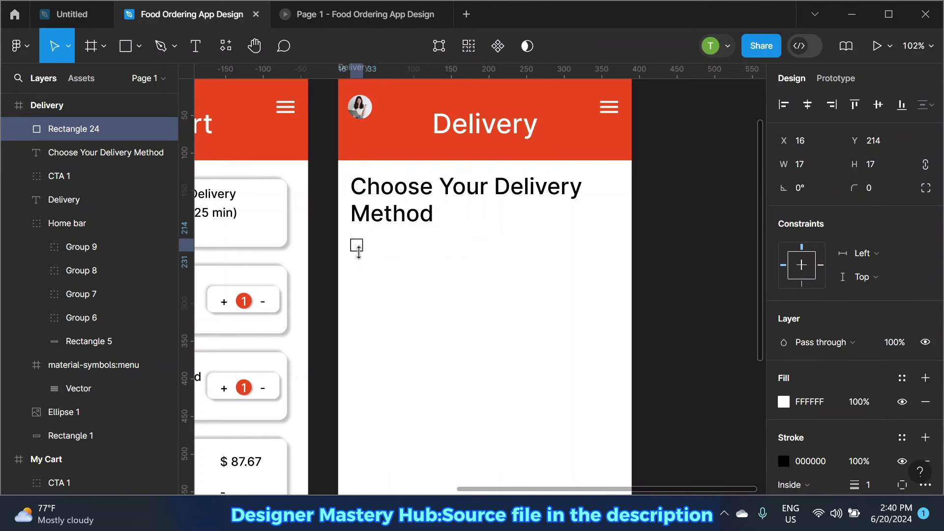
left_click(671, 253)
key("t")
scroll(370, 241, "up", 1, "ctrl")
Step: Add the label 'Contactless Delivery' beside the square at font size 12
scroll(371, 241, "up", 2, "ctrl")
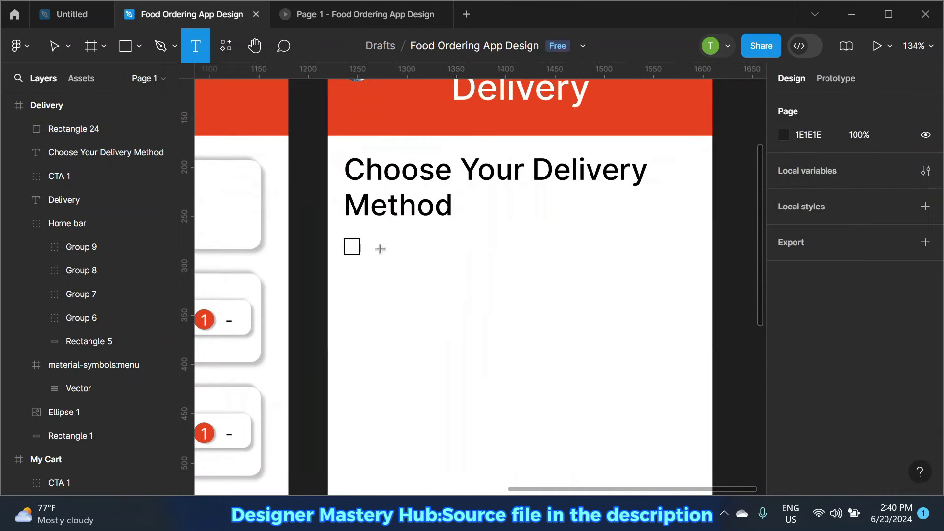
left_click(382, 250)
type("Cont")
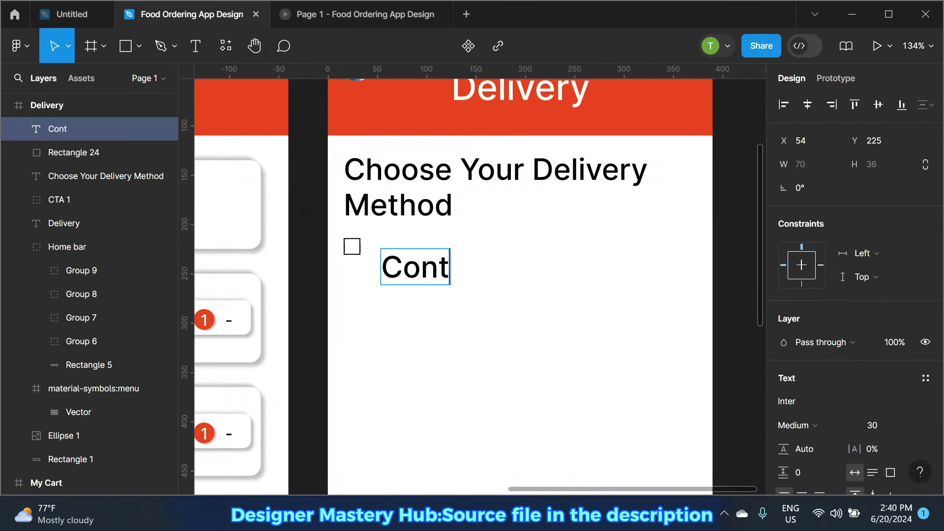
type("actle")
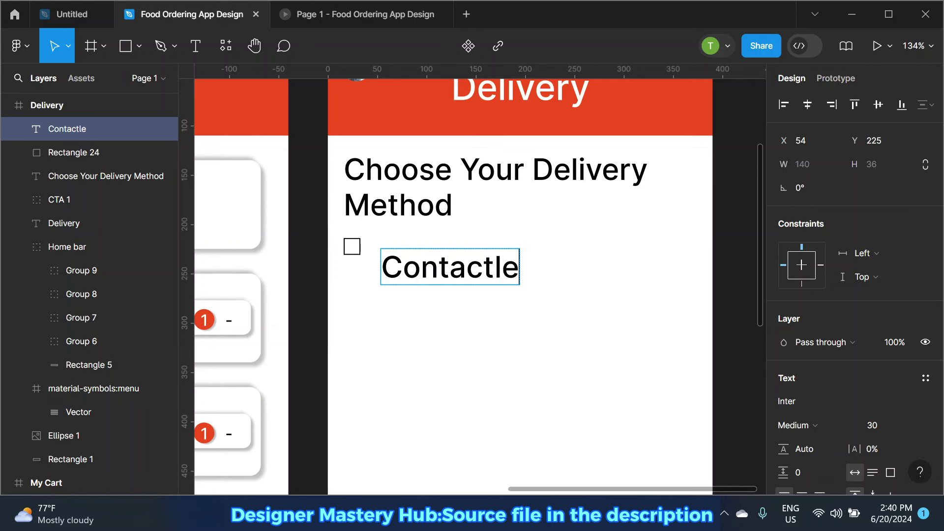
type("ss")
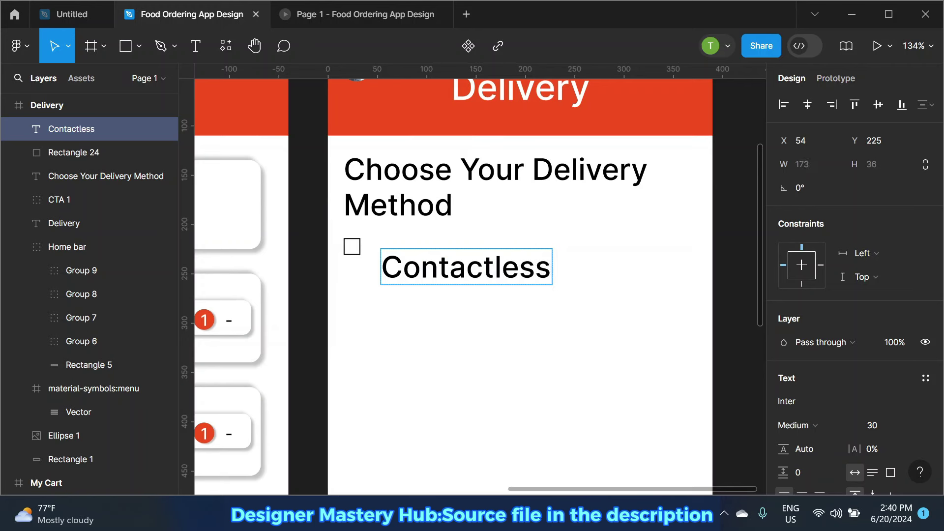
type(" De")
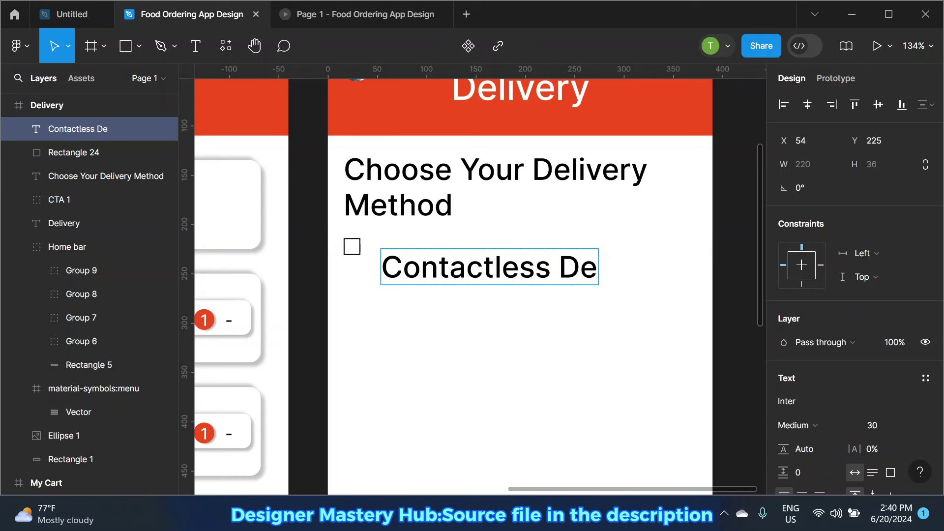
type("liver")
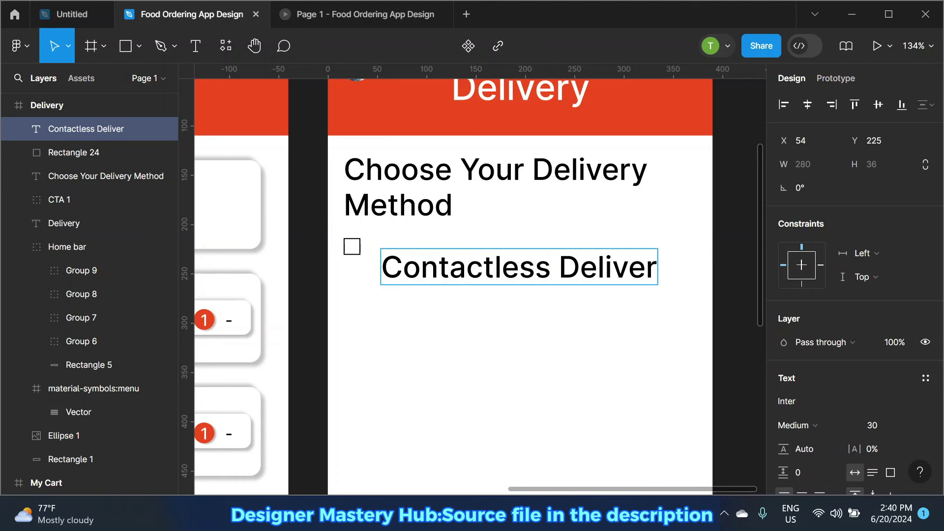
type("y")
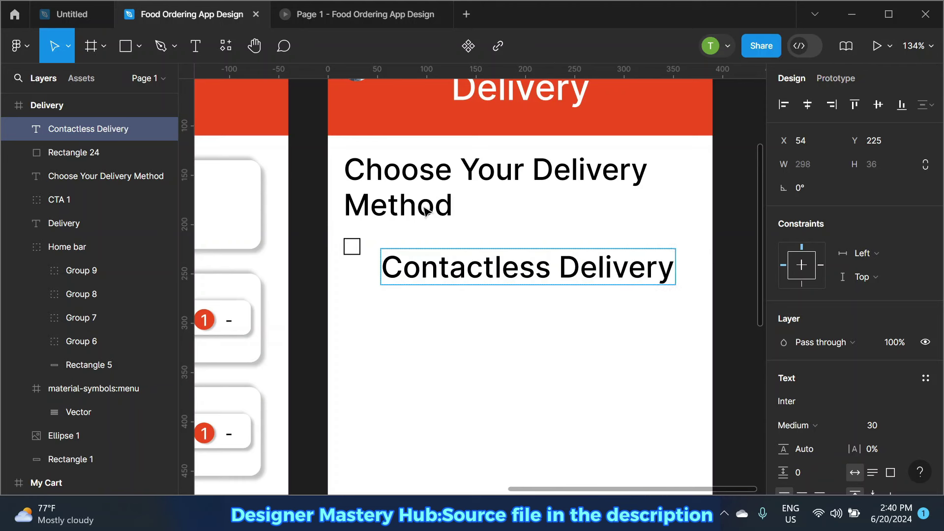
key("Escape")
left_click(914, 426)
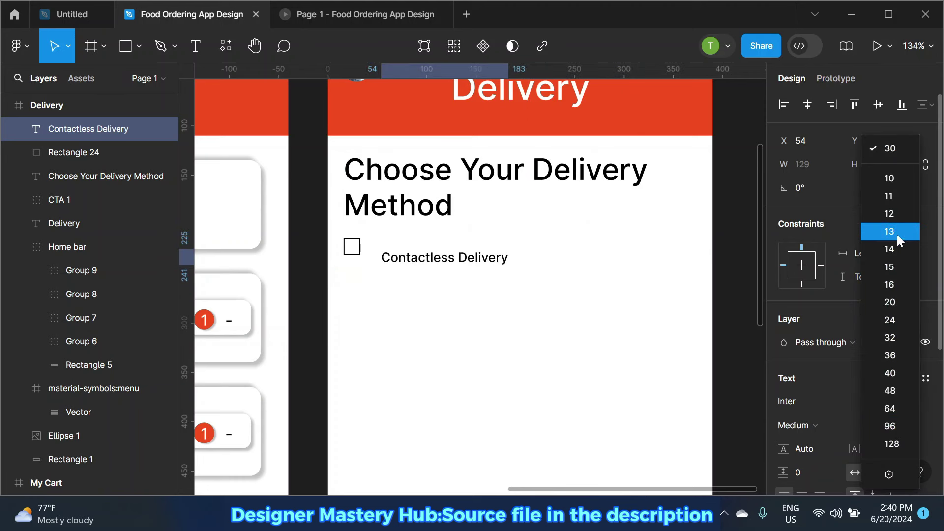
left_click(889, 213)
left_click_drag(454, 263, 451, 253)
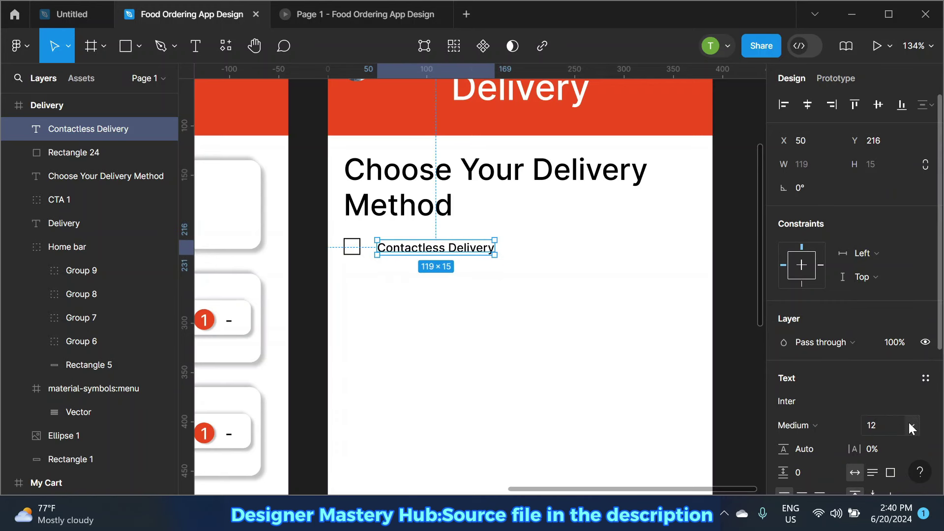
Step: Increase the label to size 15 and align it with the checkbox square
left_click(913, 428)
left_click(896, 267)
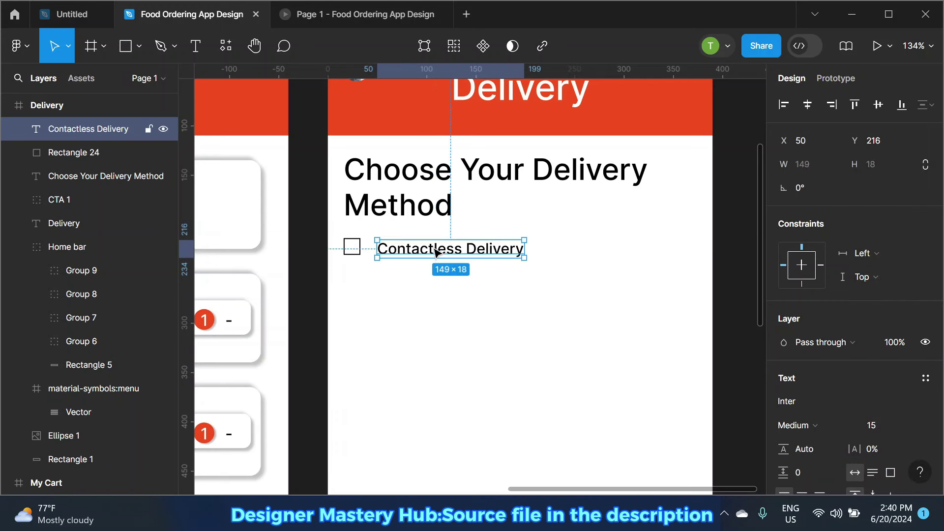
left_click(359, 249, "shift")
left_click_drag(418, 252, 419, 260)
left_click(418, 265)
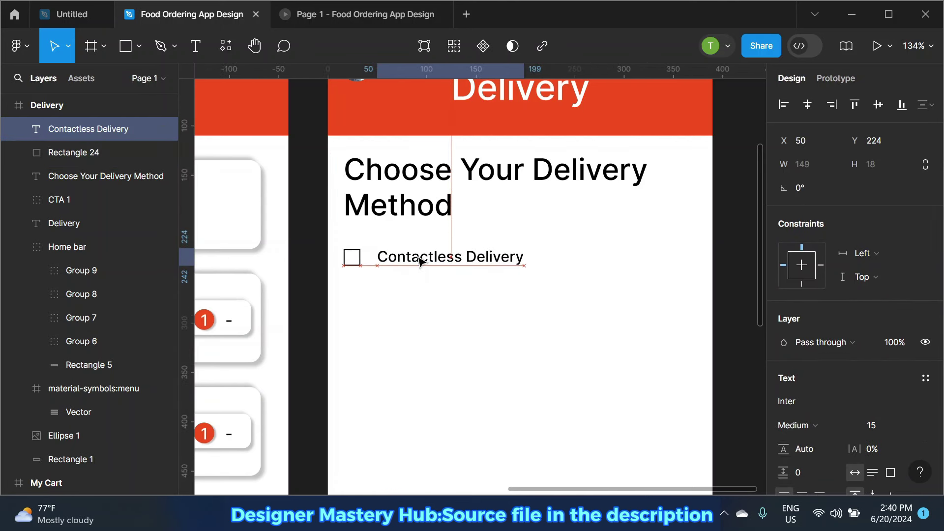
left_click(352, 257, "shift")
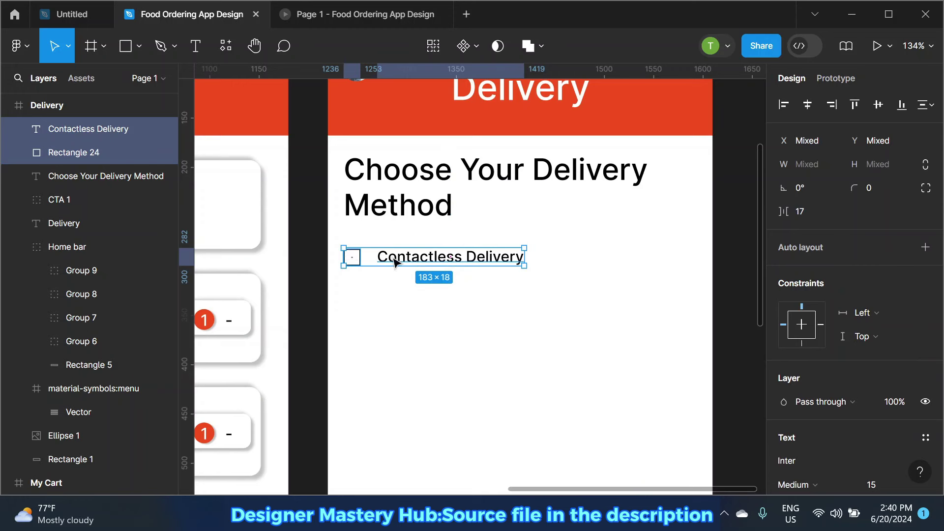
Step: Duplicate the checkbox row below and relabel the copy 'Hand-To-Hand Delivery'
key("ctrl+d")
mouse_move(395, 262)
left_mouse_down()
mouse_move(396, 296)
mouse_move(462, 290)
left_mouse_up()
double_click(396, 290)
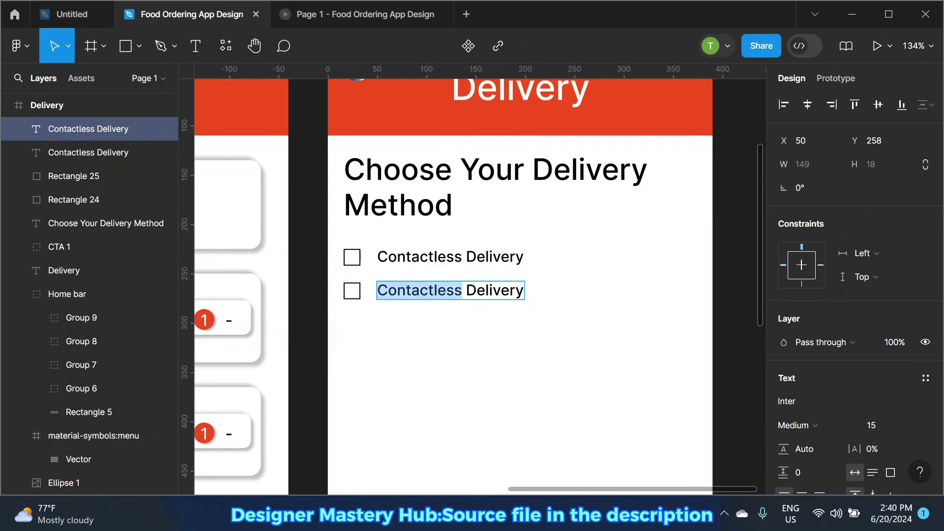
type("Hand")
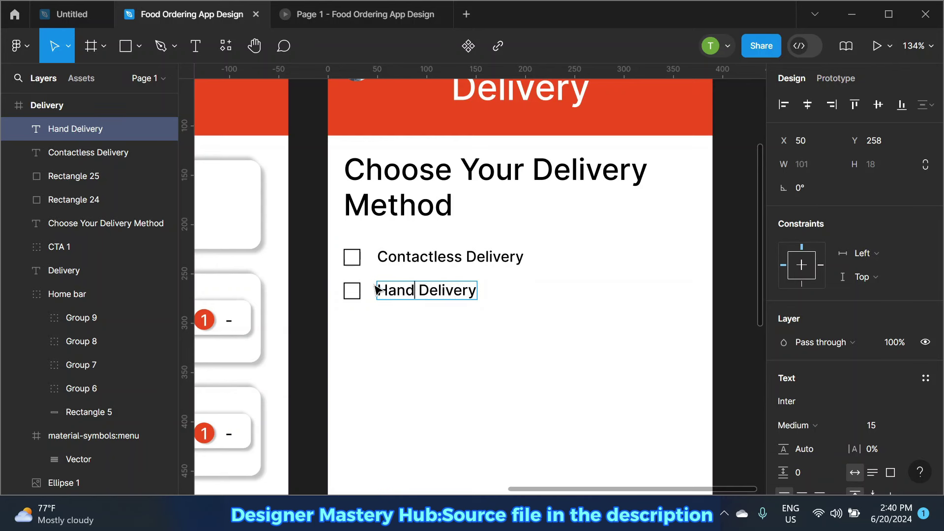
type("-")
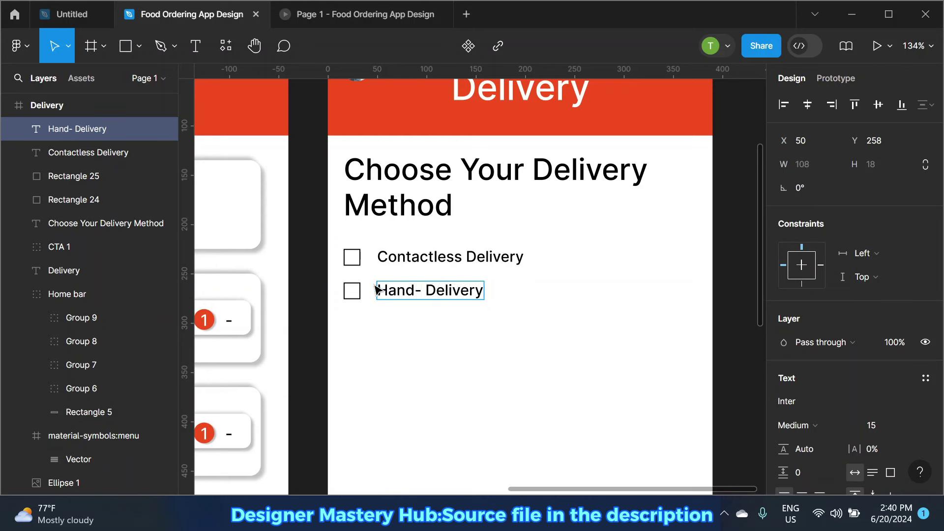
type("To-")
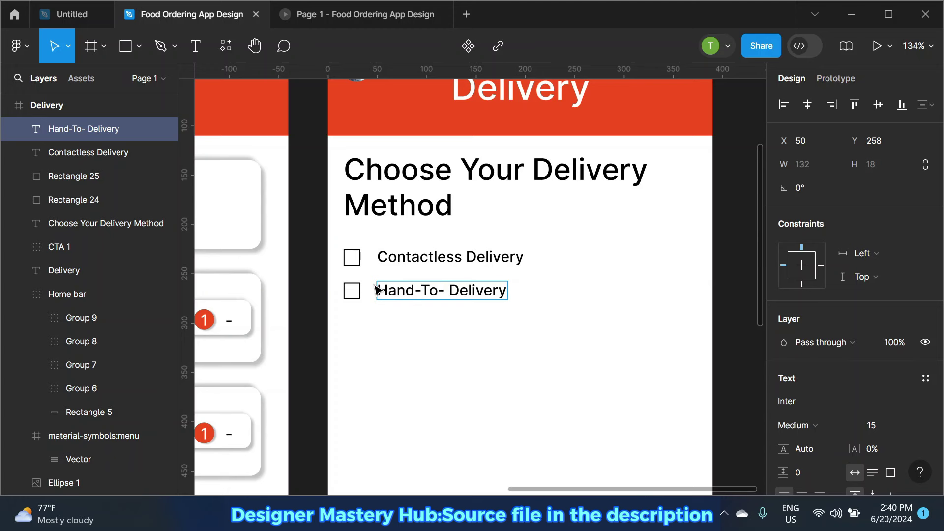
type("Hand")
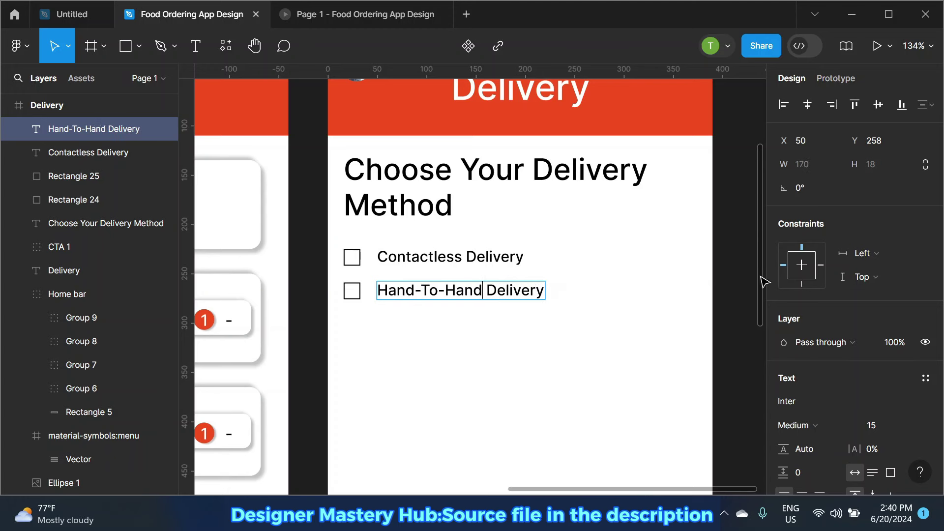
key("Escape")
Step: Align the Hand-To-Hand Delivery label with its checkbox
left_click(733, 276)
left_click(421, 295)
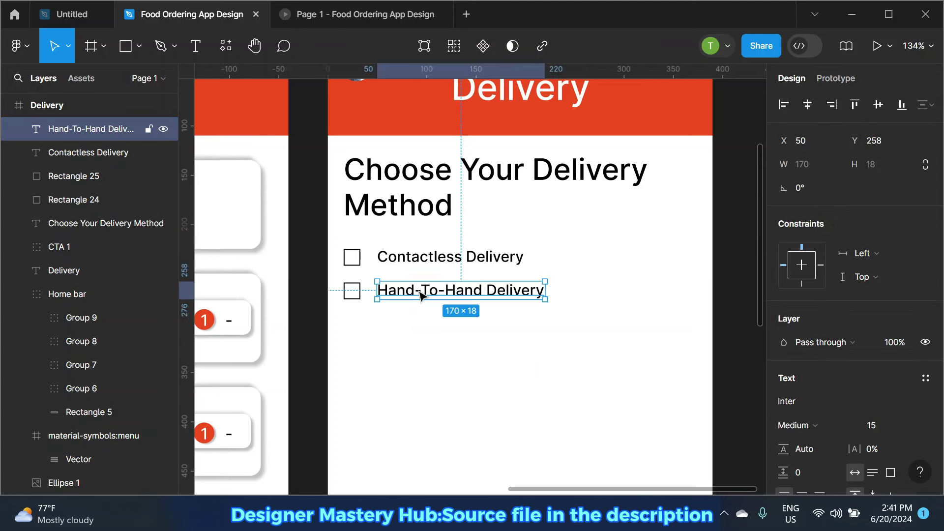
left_click_drag(419, 291, 421, 269)
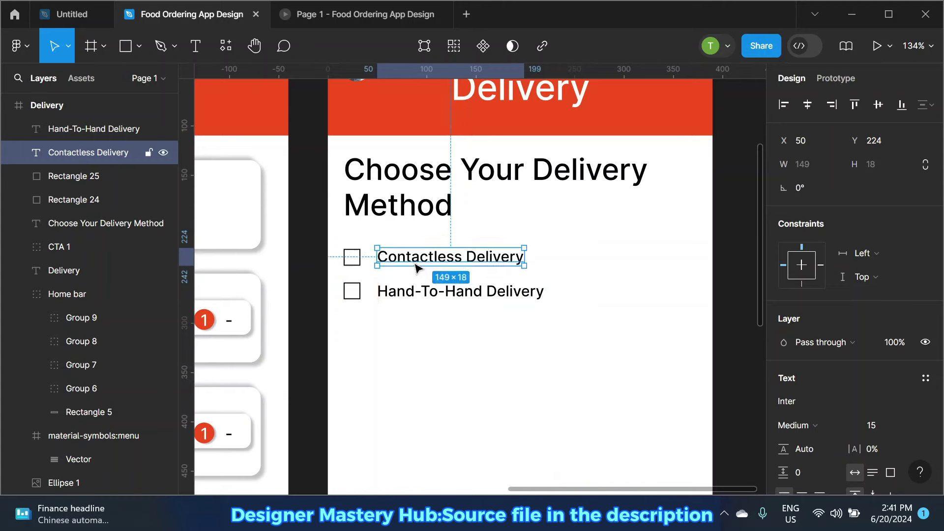
scroll(422, 268, "down", 3)
key("Escape")
scroll(447, 280, "down", 3)
scroll(541, 310, "up", 2)
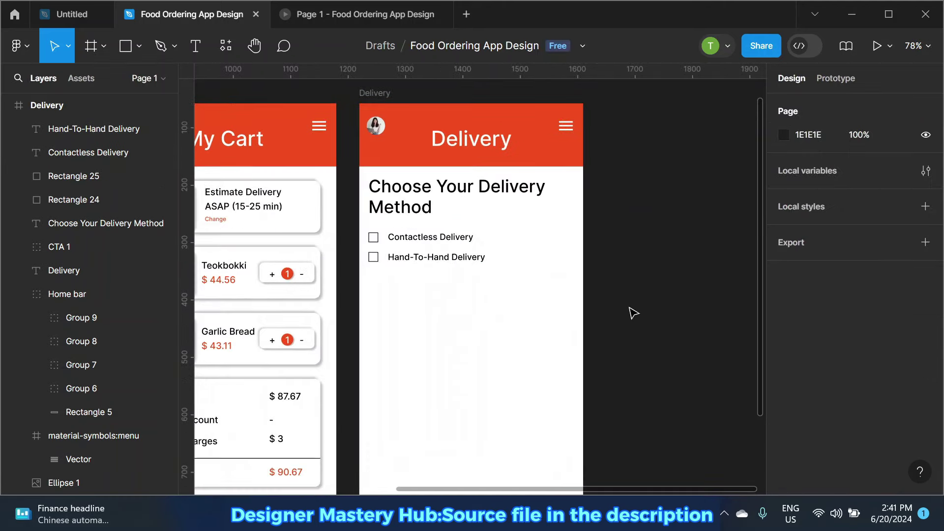
scroll(481, 272, "up", 1)
scroll(437, 259, "down", 3)
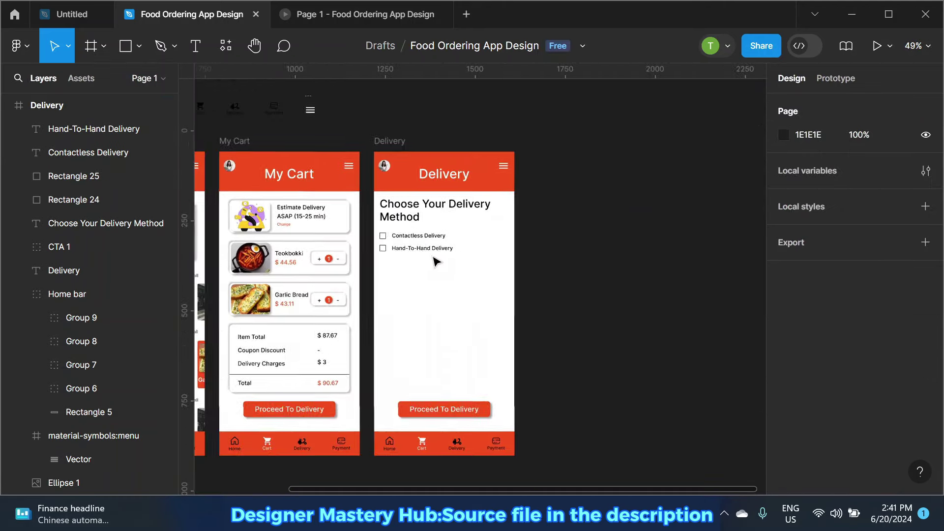
scroll(444, 264, "up", 2)
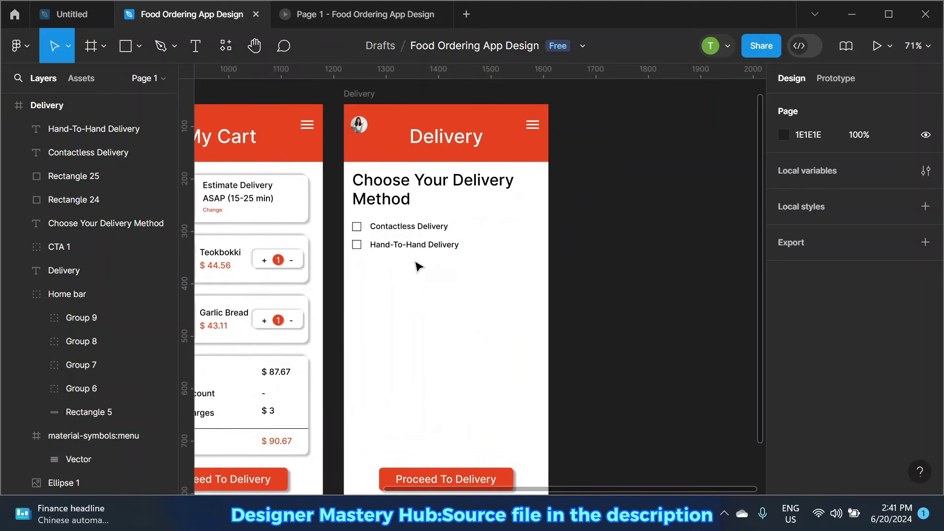
scroll(415, 226, "up", 2)
Step: Draw a 170-wide bar below the two options with corner radius 6
left_click(126, 46)
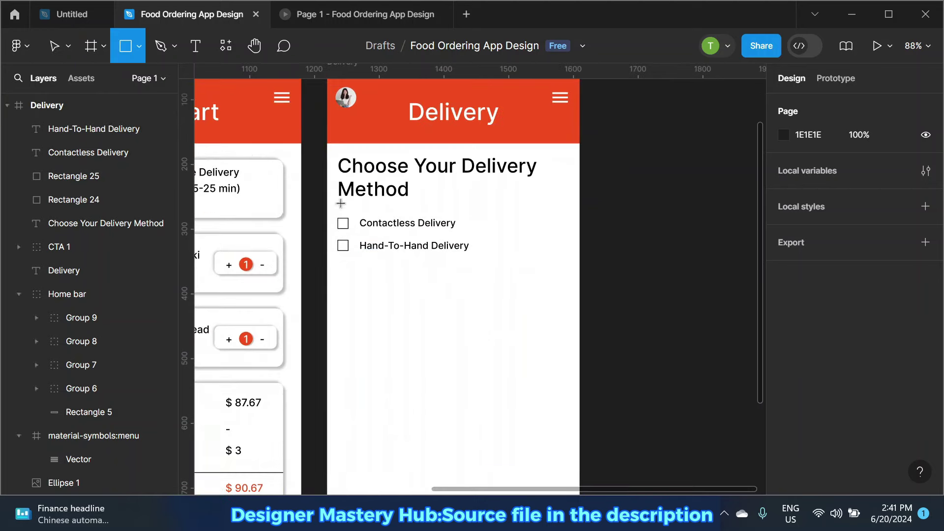
left_click_drag(403, 266, 487, 280)
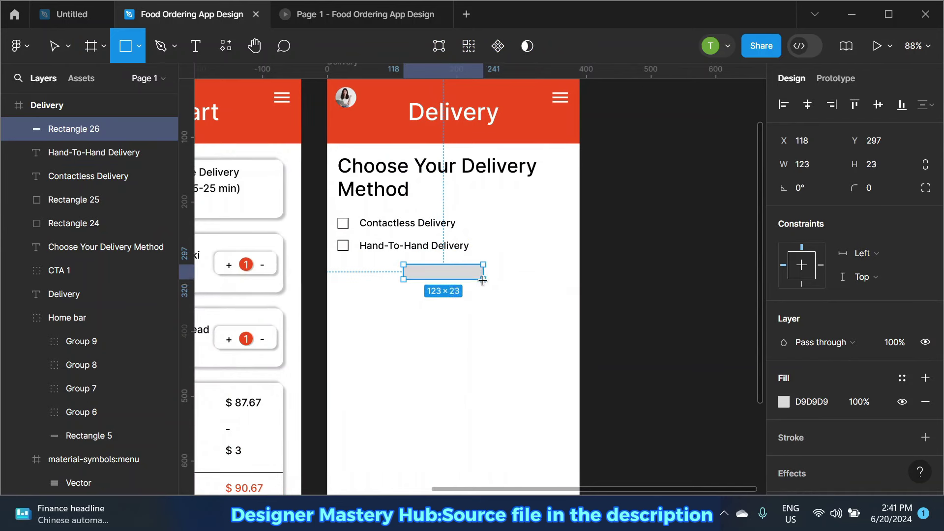
mouse_move(486, 280)
left_mouse_down()
mouse_move(521, 280)
mouse_move(487, 285)
left_mouse_up()
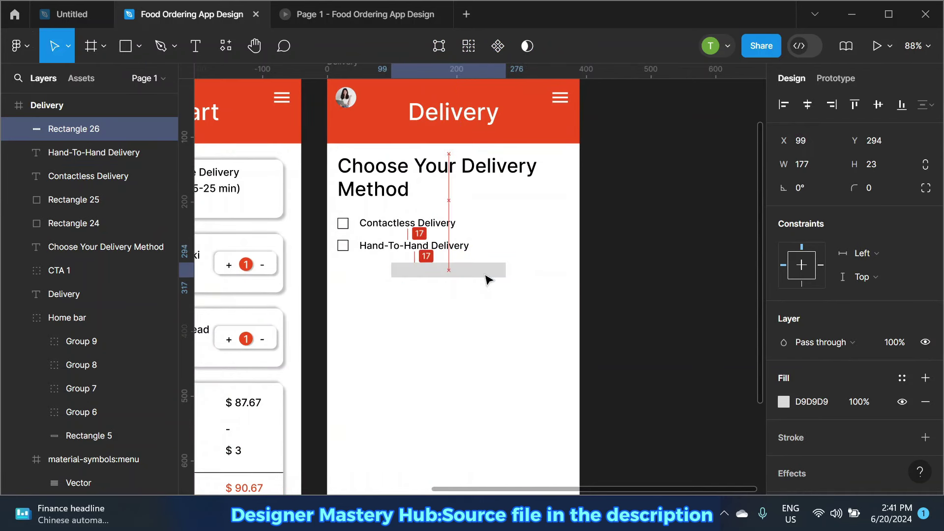
left_click(869, 188)
type("6")
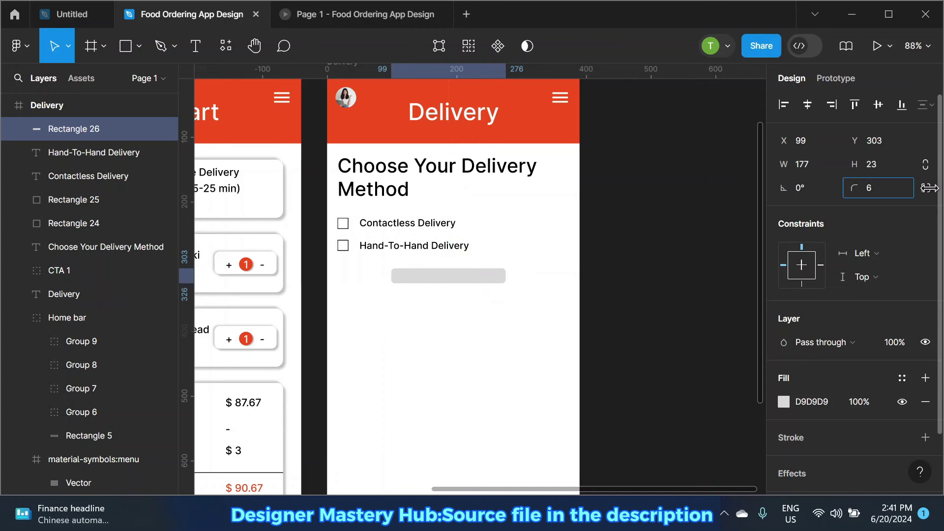
key("Return")
Step: Fill the bar with the header red F24E1E sampled from the design
left_click(784, 402)
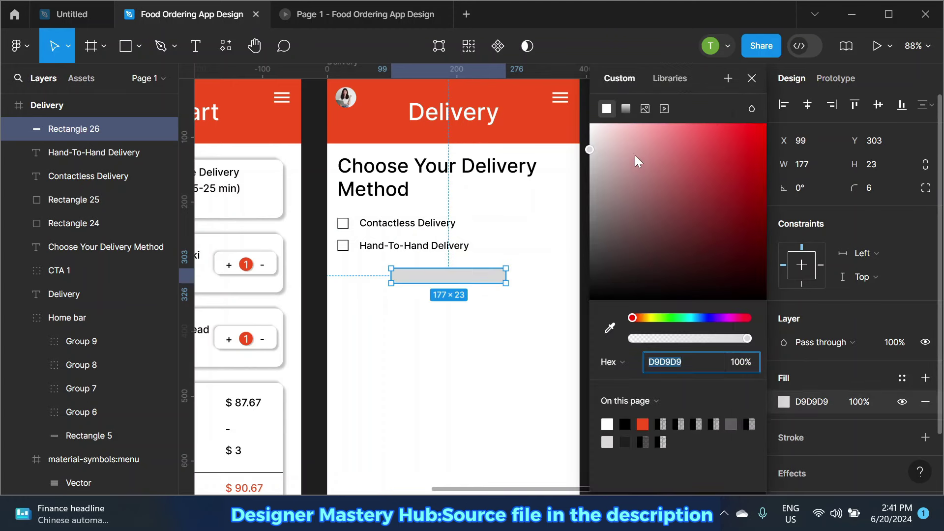
left_click(690, 135)
left_click(609, 328)
left_click(517, 120)
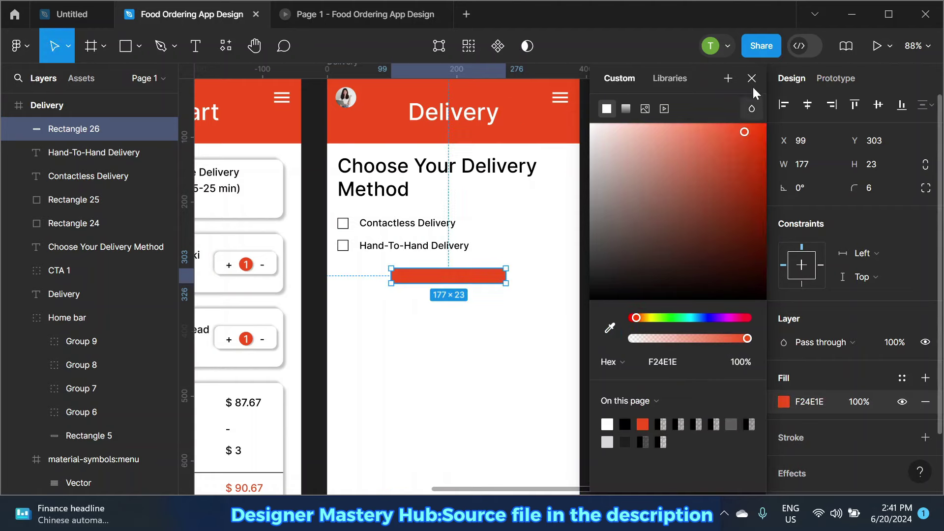
left_click(752, 78)
key("Escape")
scroll(452, 294, "up", 3)
scroll(453, 293, "up", 3)
Step: Add the label 'Save Delivery Method' and centre it on the red button
key("t")
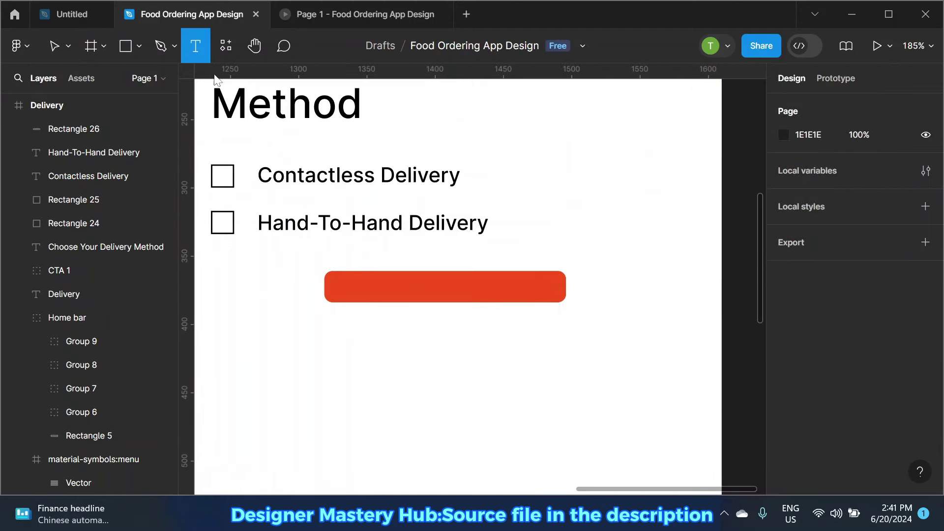
left_click(344, 291)
type("Save Y")
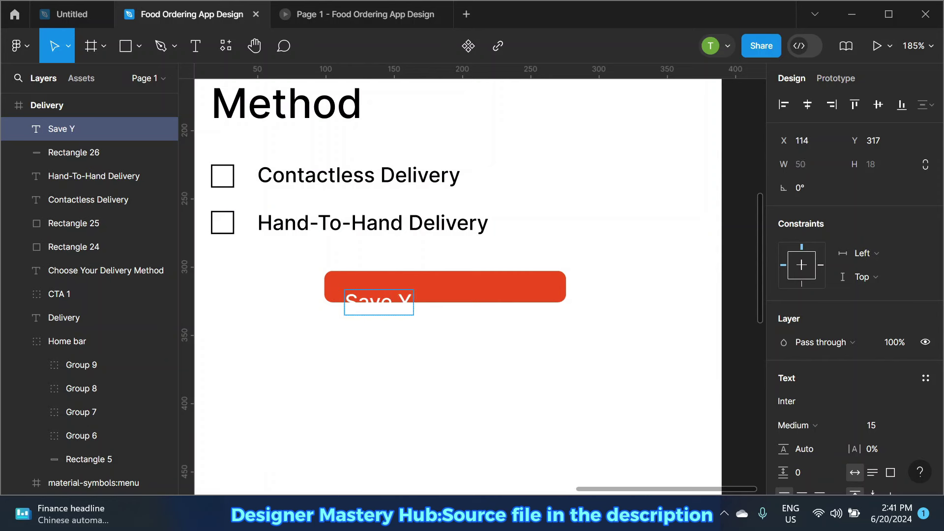
key("BackSpace")
type("Deliver")
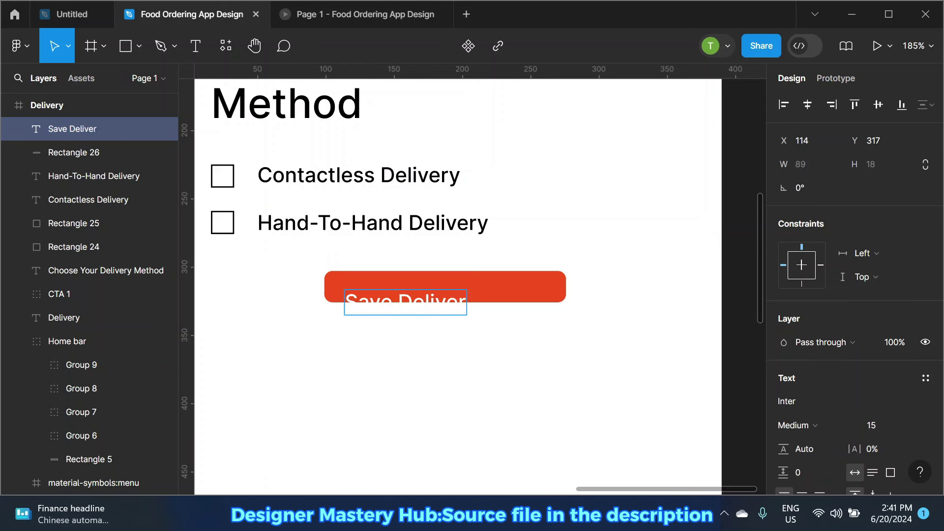
type("y Method")
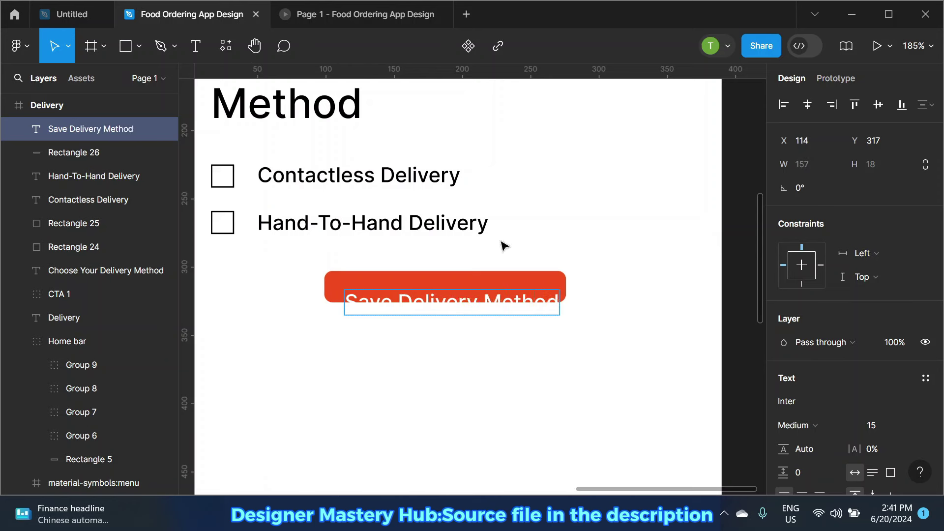
key("Escape")
mouse_move(452, 306)
left_mouse_down()
mouse_move(448, 291)
mouse_move(438, 295)
left_mouse_up()
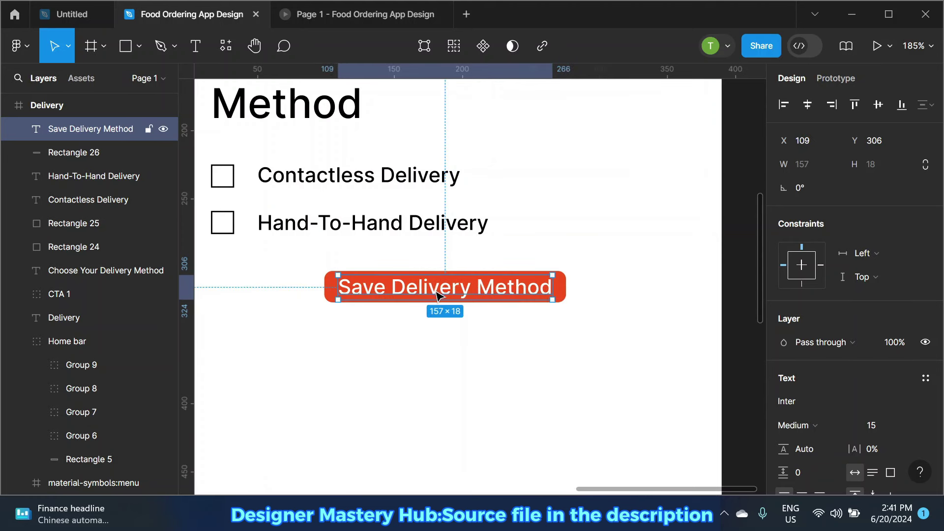
Step: Give the red button a drop shadow: X 3, Y 2, blur 3.2, 30% opacity
left_click(564, 294)
scroll(844, 363, "down", 3)
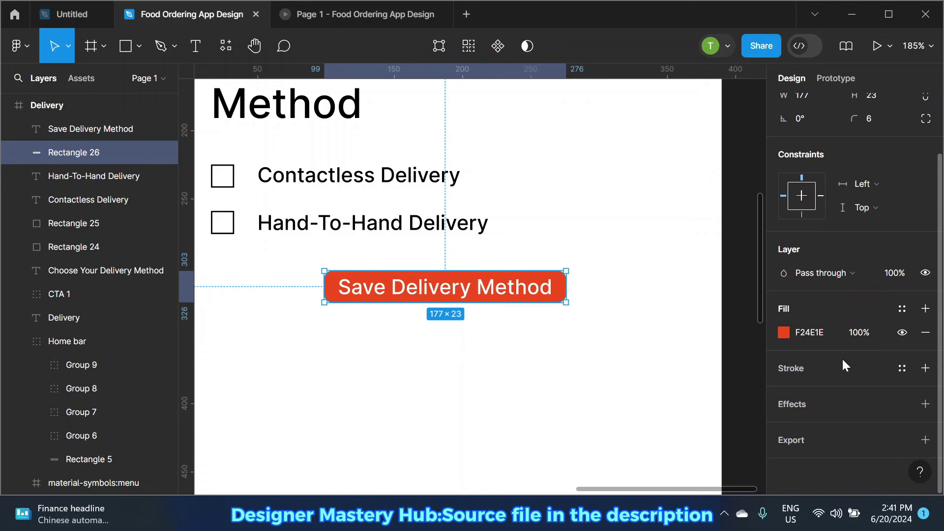
left_click(926, 404)
left_click(784, 428)
left_click_drag(679, 418, 664, 422)
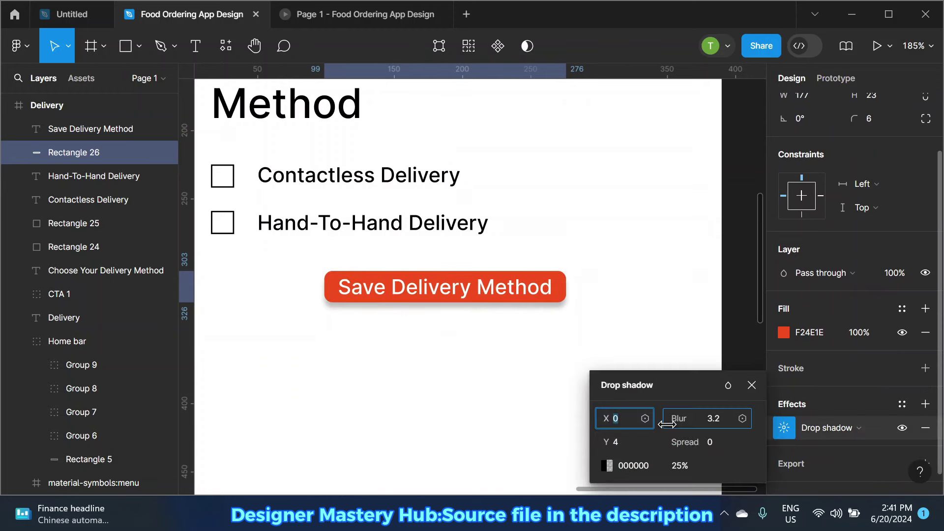
left_click(604, 429)
left_click_drag(604, 435, 615, 424)
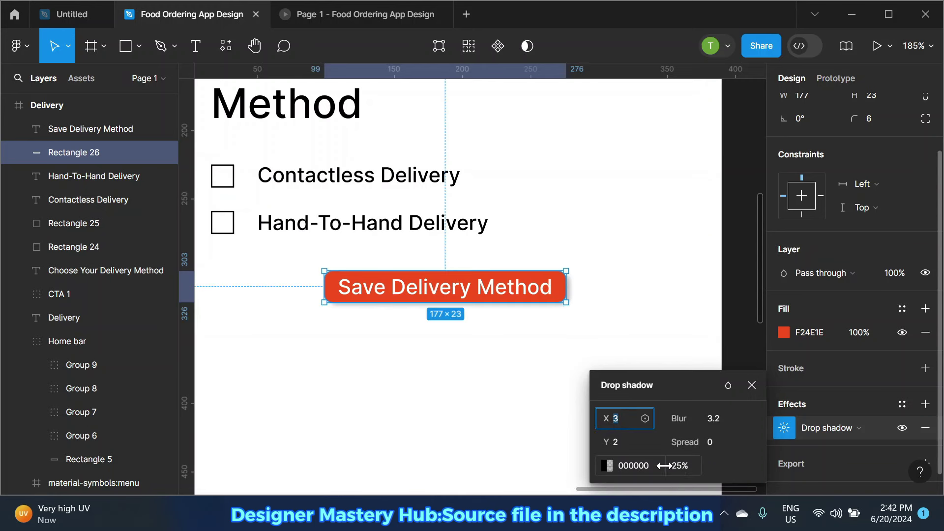
left_click_drag(664, 465, 670, 465)
left_click(752, 385)
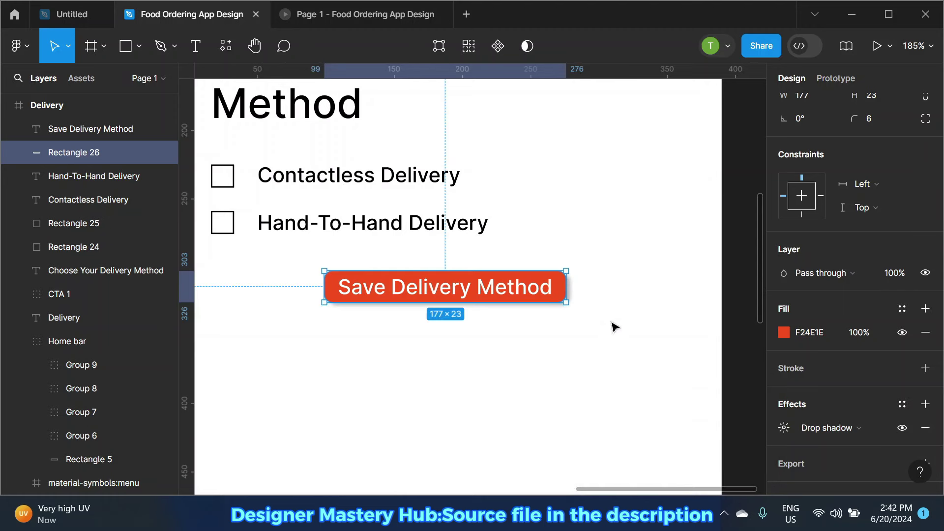
Step: Group the button shape with its label and name the group CTA 2
left_click(544, 290, "shift")
right_click(536, 288)
left_click(562, 194)
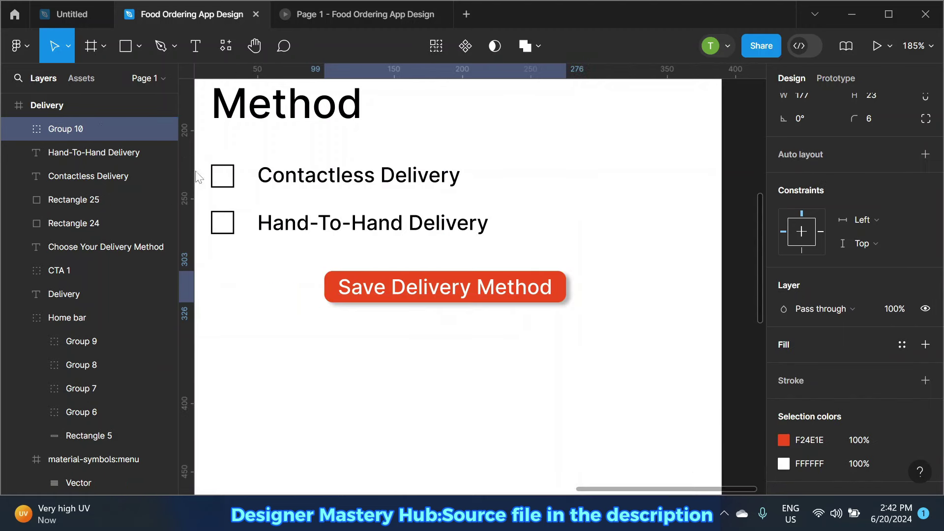
double_click(100, 127)
type("C")
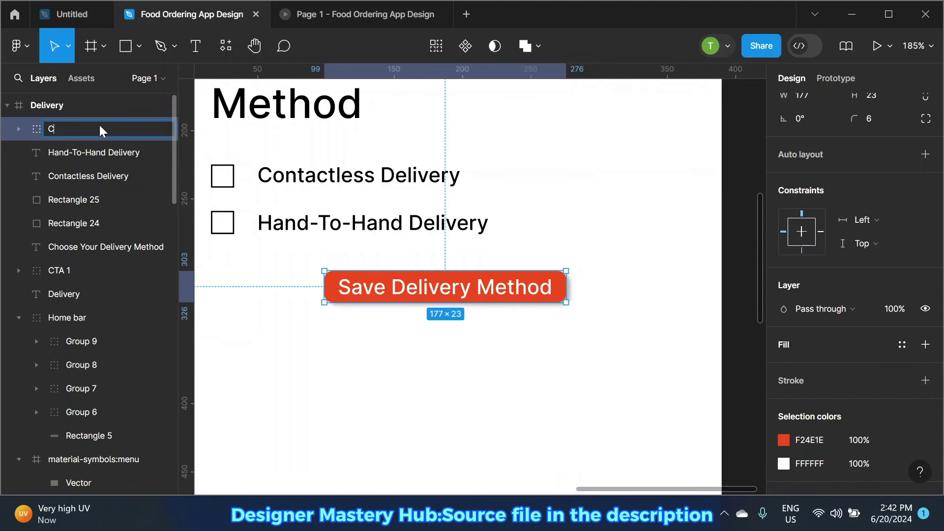
type("TA 2")
key("Return")
Step: Reselect the CTA 2 group and nudge it to the right
scroll(462, 197, "down", 2)
left_click(489, 232)
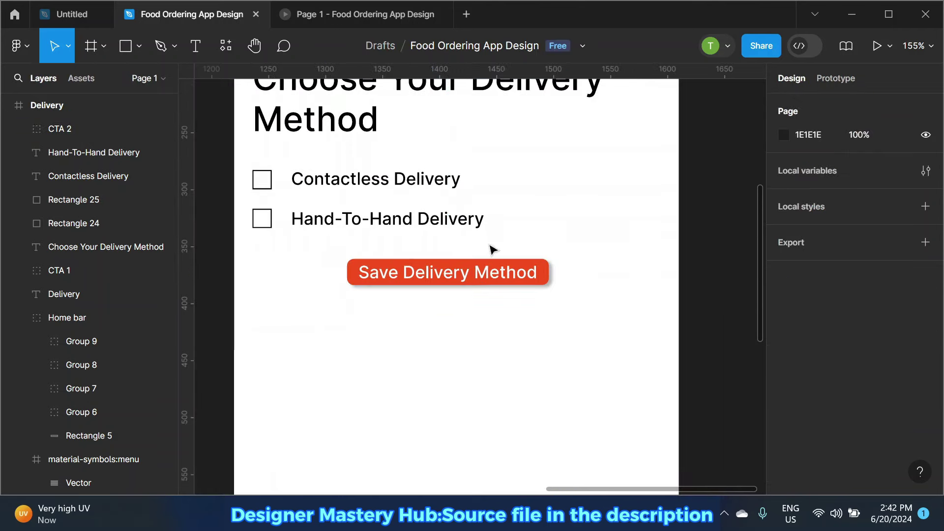
scroll(426, 273, "down", 3)
left_click(426, 275)
scroll(428, 276, "down", 2)
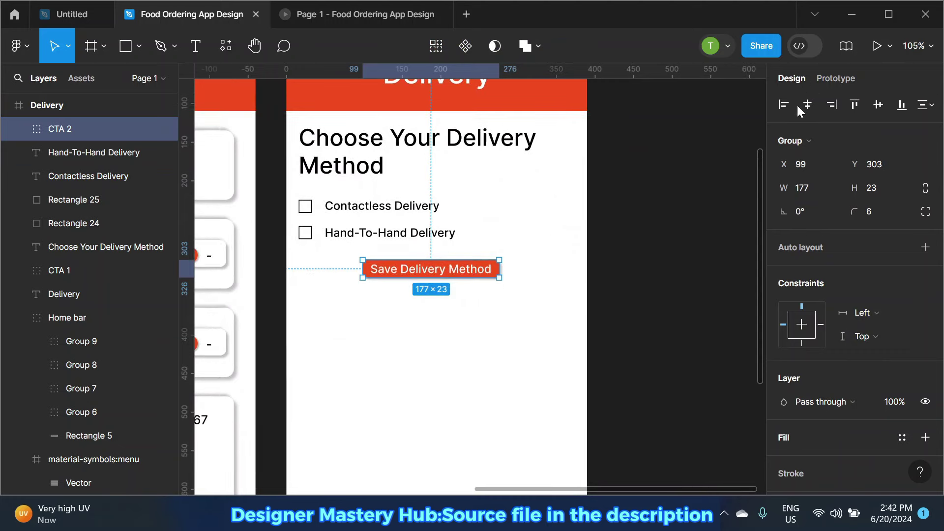
key("shift+Right")
left_click(670, 149)
scroll(442, 291, "down", 2)
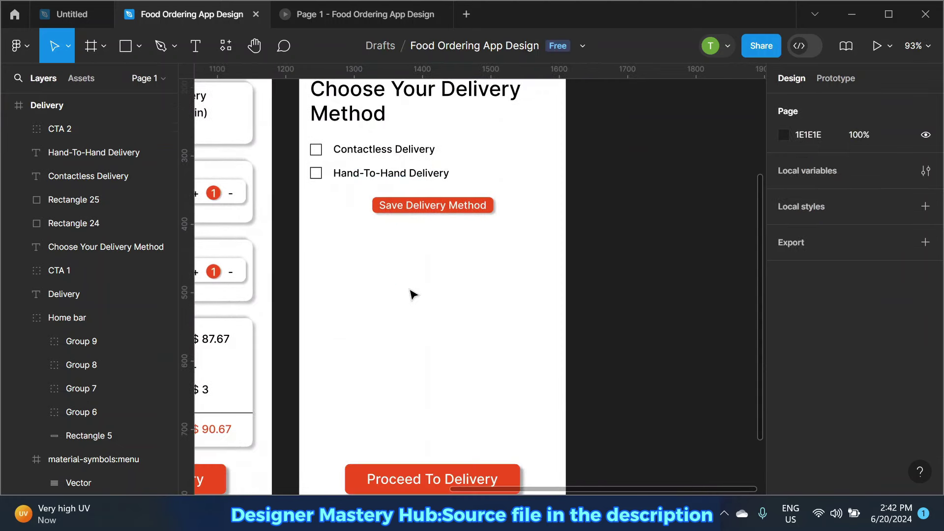
scroll(384, 276, "down", 1)
Step: Draw a full-width 390×288 rectangle below the Save button
key("r")
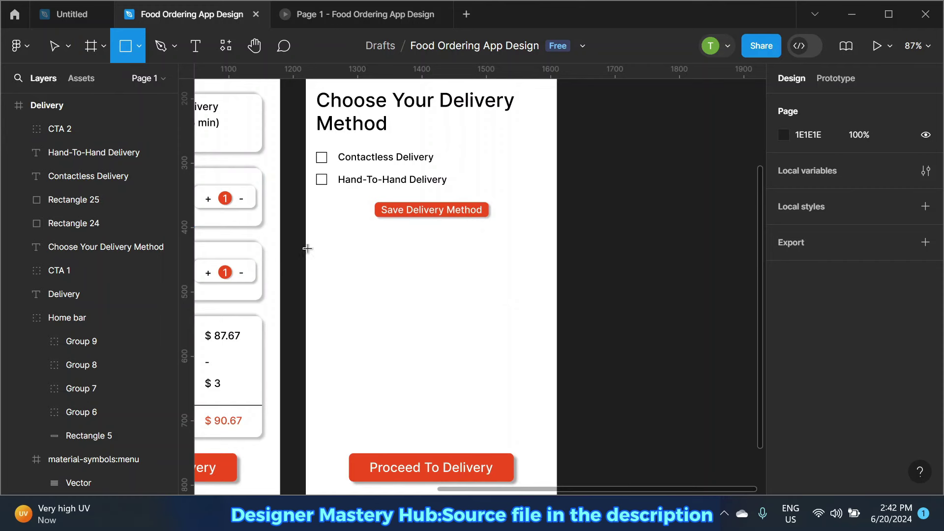
left_click_drag(307, 214, 558, 399)
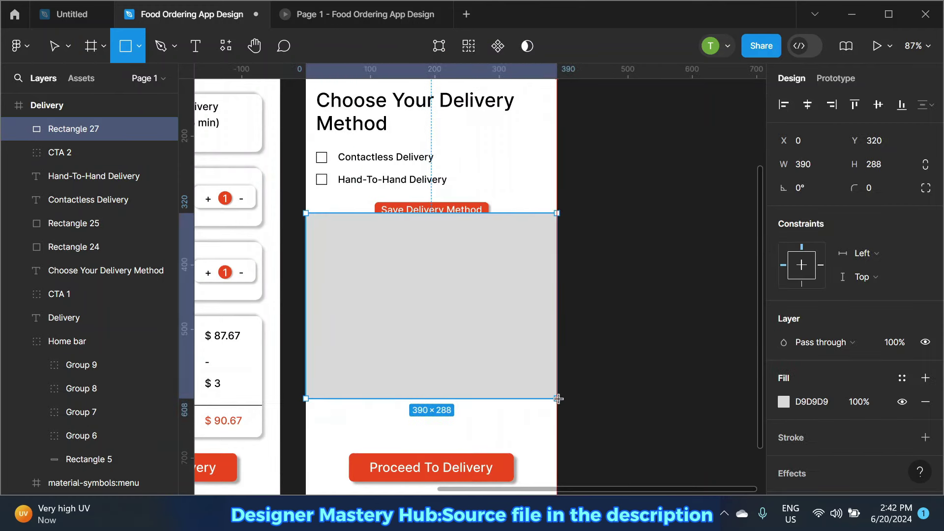
left_click_drag(463, 338, 463, 364)
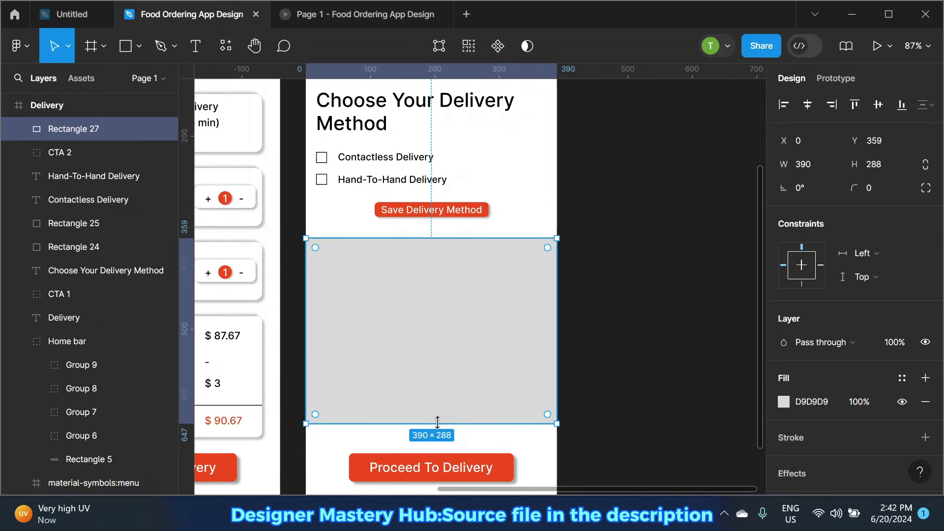
scroll(586, 338, "down", 1)
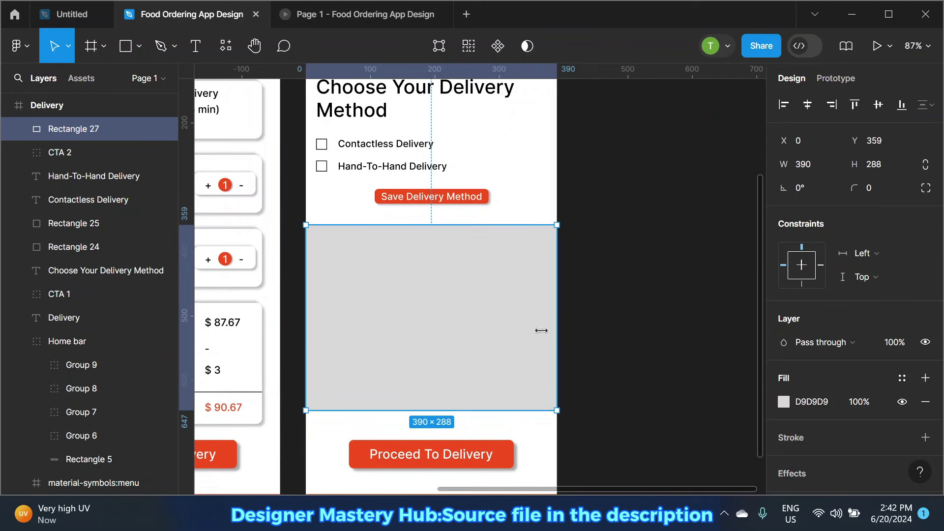
Step: Fill the rectangle with the route map image file
left_click(784, 402)
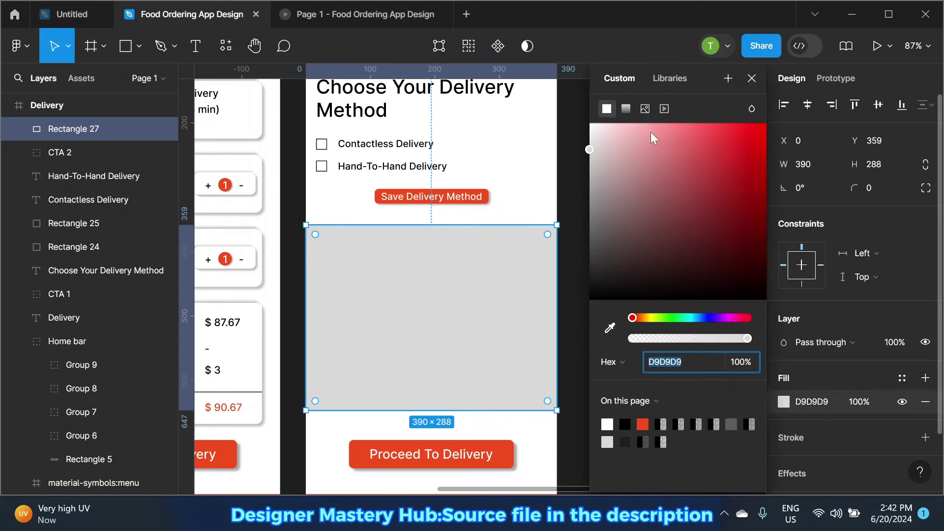
left_click(646, 109)
left_click(678, 214)
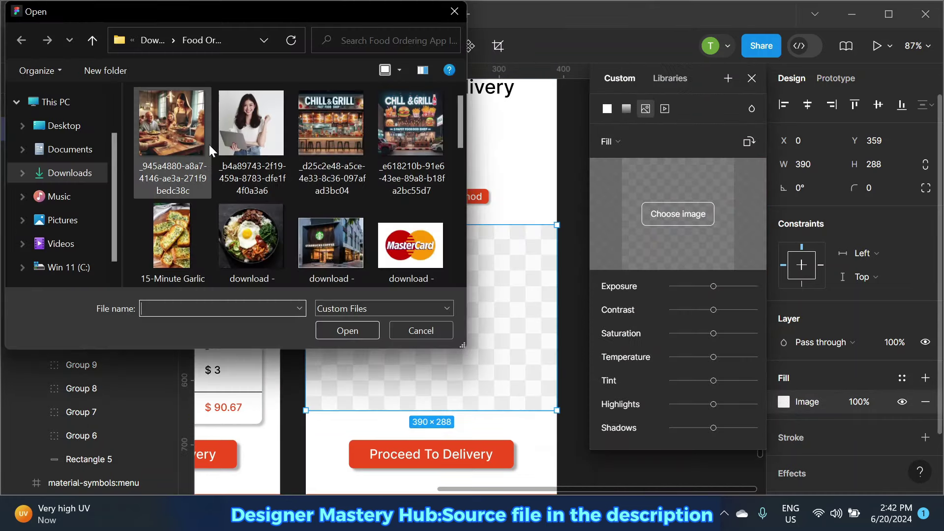
scroll(209, 144, "down", 1)
scroll(350, 145, "down", 3)
left_click(171, 212)
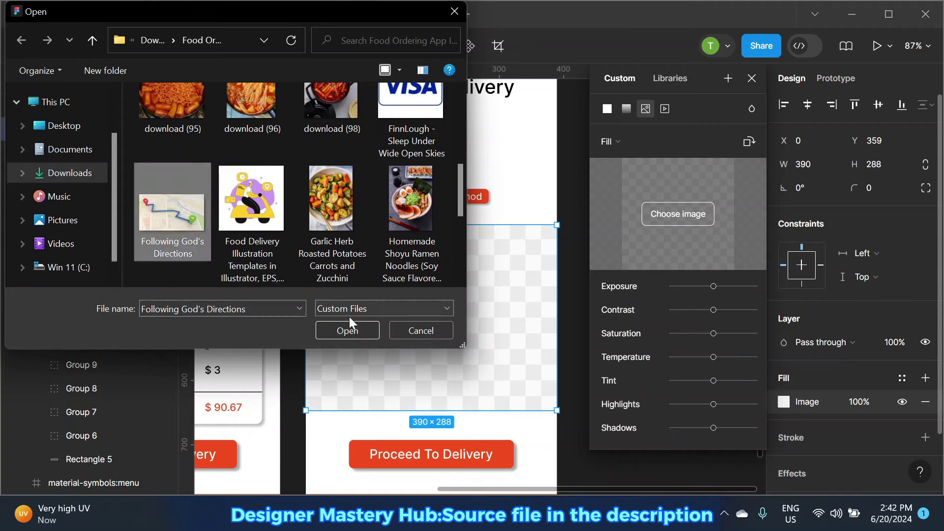
left_click(347, 331)
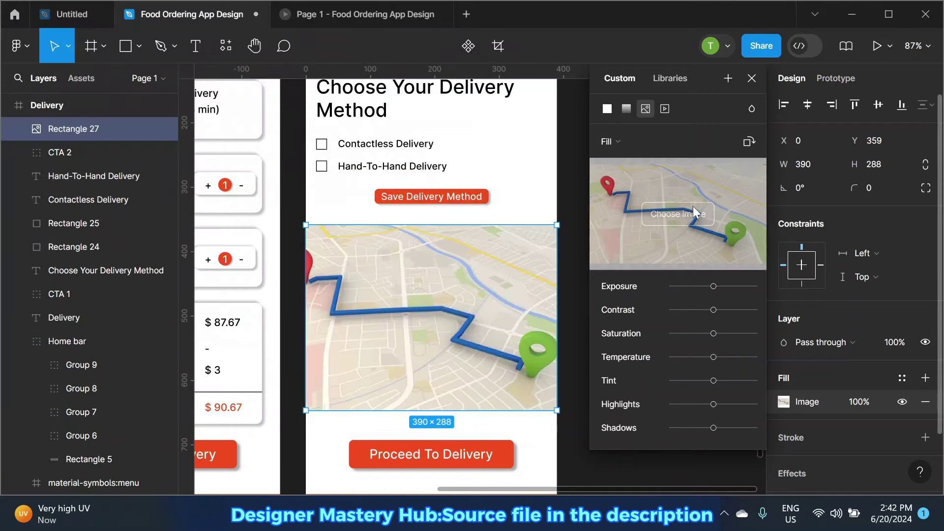
Step: Crop the map image to the frame edges, leaving it 390×242
left_click(636, 141)
left_click(633, 181)
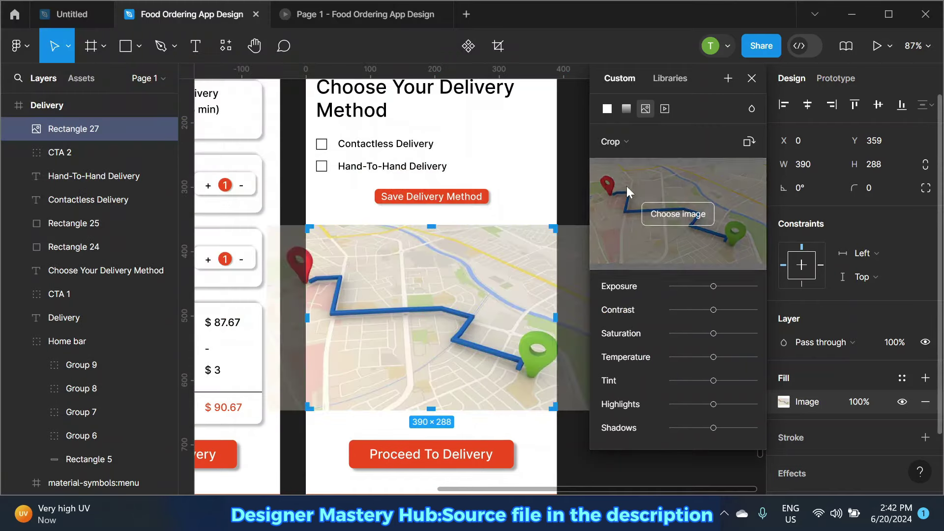
scroll(280, 289, "down", 2, "ctrl")
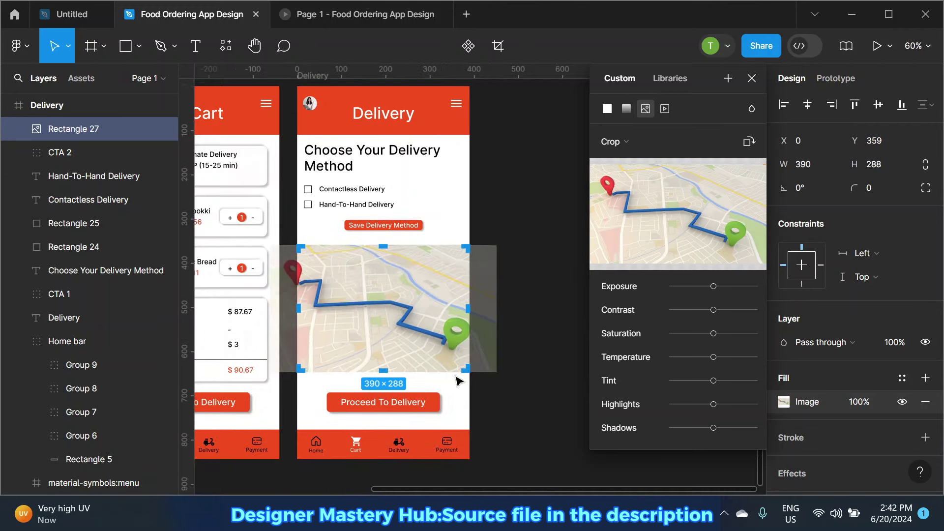
left_click_drag(496, 312, 471, 311)
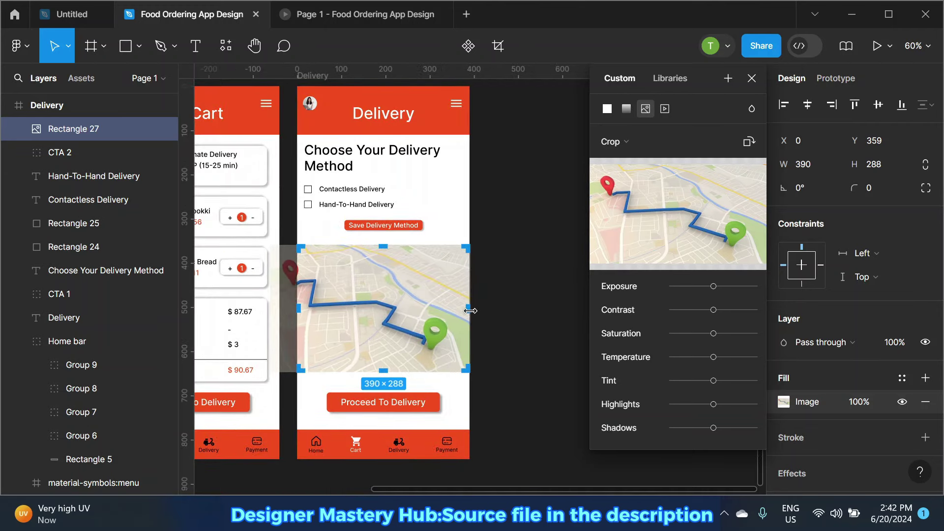
left_click_drag(274, 309, 295, 309)
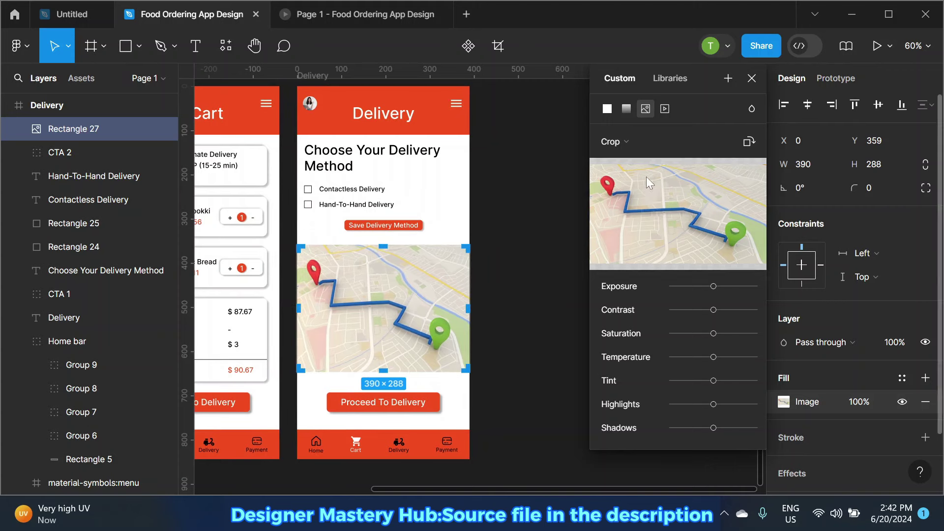
left_click(484, 199)
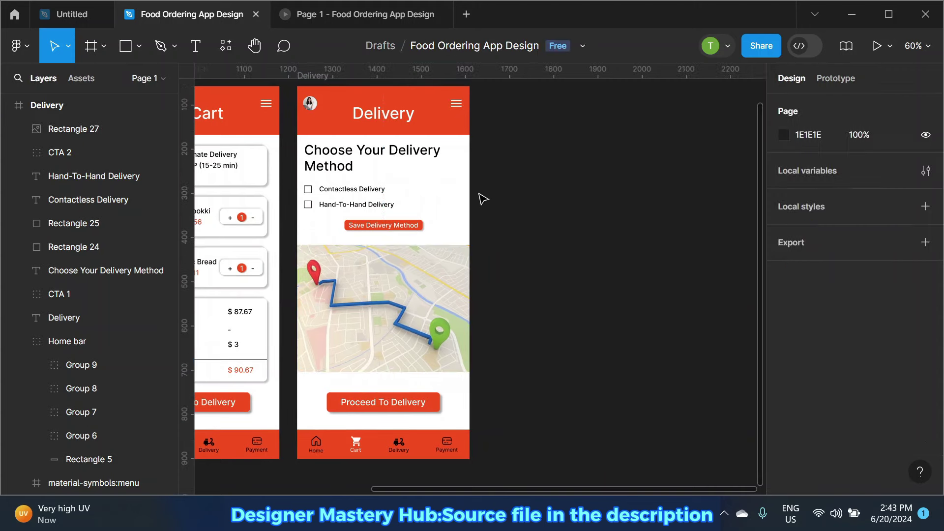
left_click(369, 338)
Step: Shorten the route map image to 242 high, then reselect it
left_click_drag(379, 373, 379, 352)
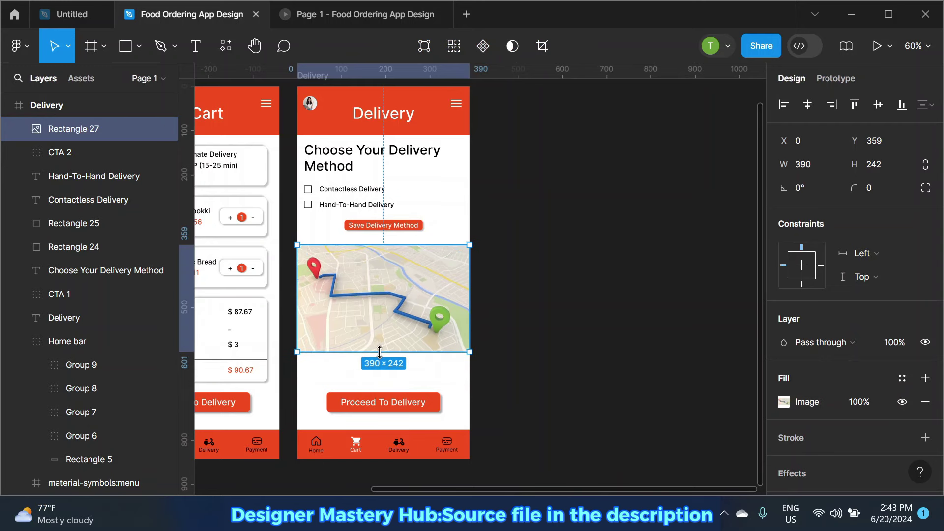
left_click(548, 323)
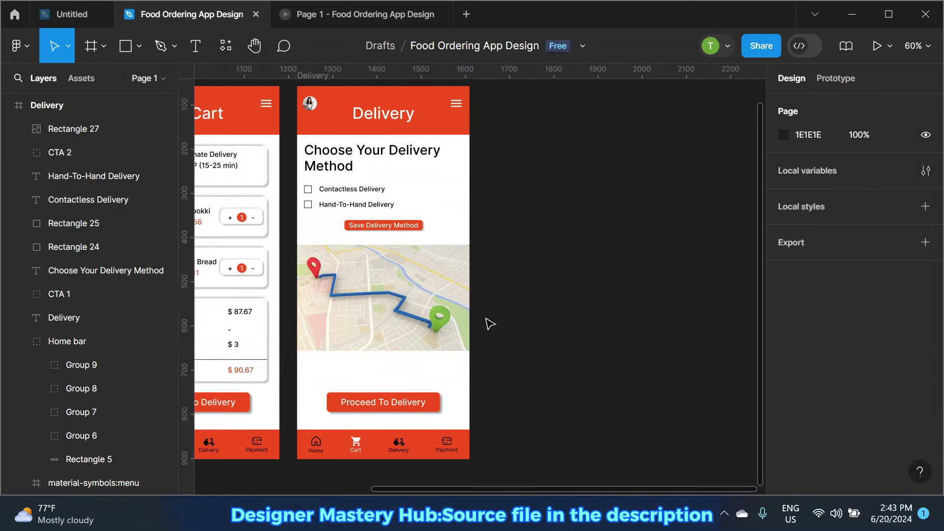
scroll(356, 321, "up", 3)
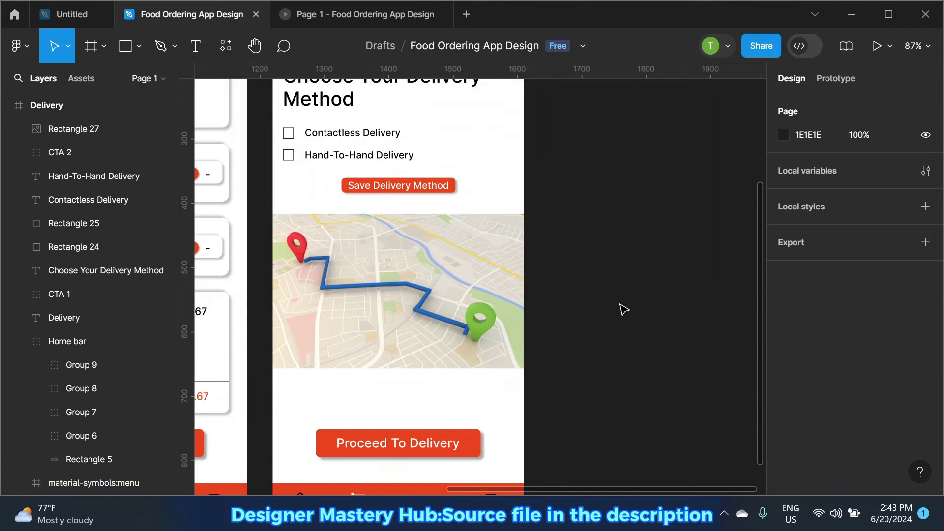
scroll(492, 305, "down", 1)
left_click(492, 296)
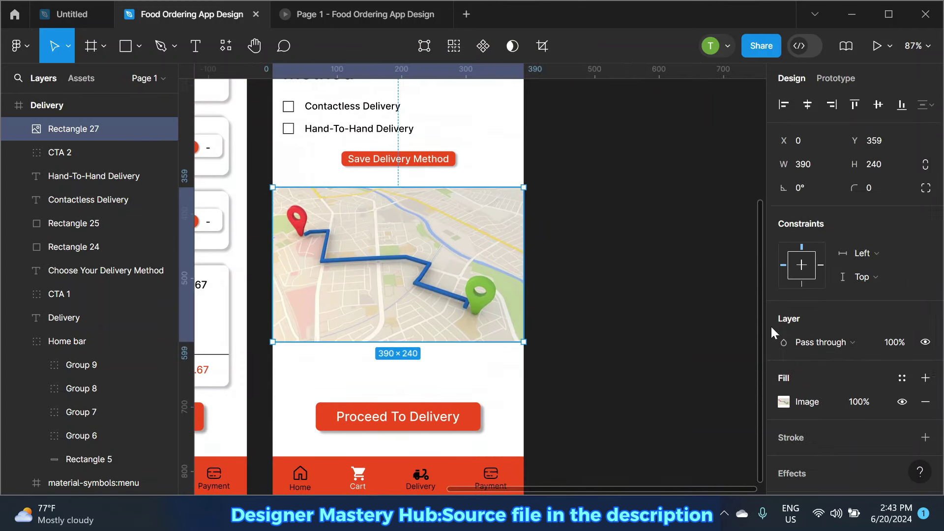
Step: Raise the map image's contrast and saturation and tweak its tint, highlights and shadows
left_click(782, 402)
mouse_move(713, 342)
left_mouse_down()
mouse_move(737, 343)
mouse_move(733, 366)
left_mouse_up()
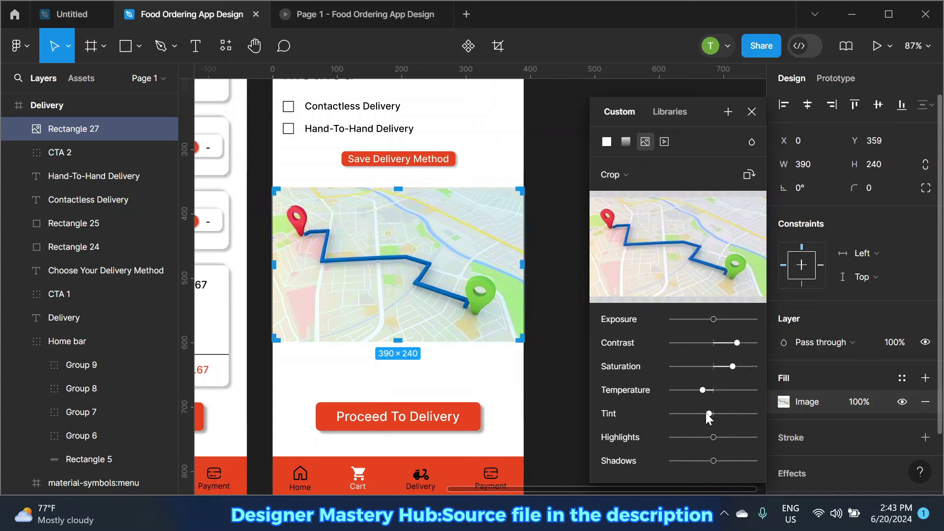
mouse_move(707, 414)
left_mouse_down()
mouse_move(716, 438)
mouse_move(749, 462)
left_mouse_up()
left_click(752, 111)
left_click(668, 145)
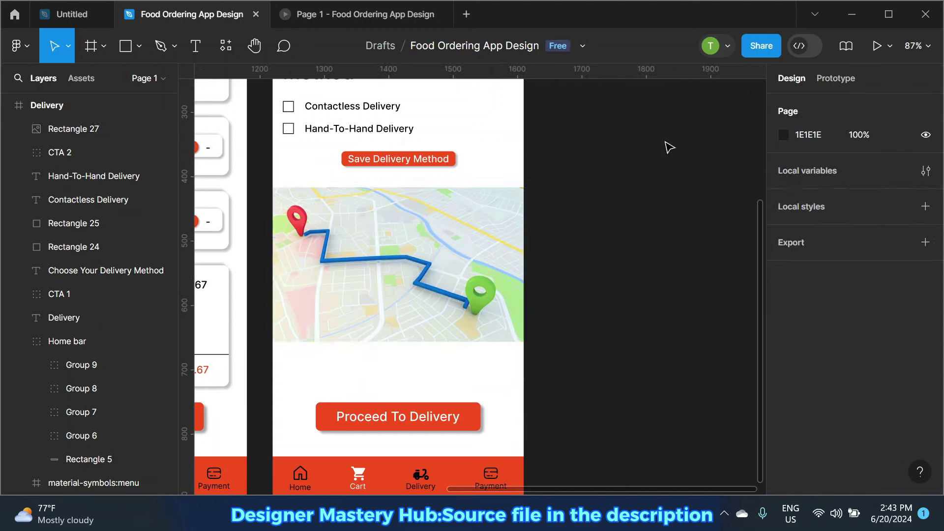
scroll(417, 299, "down", 1)
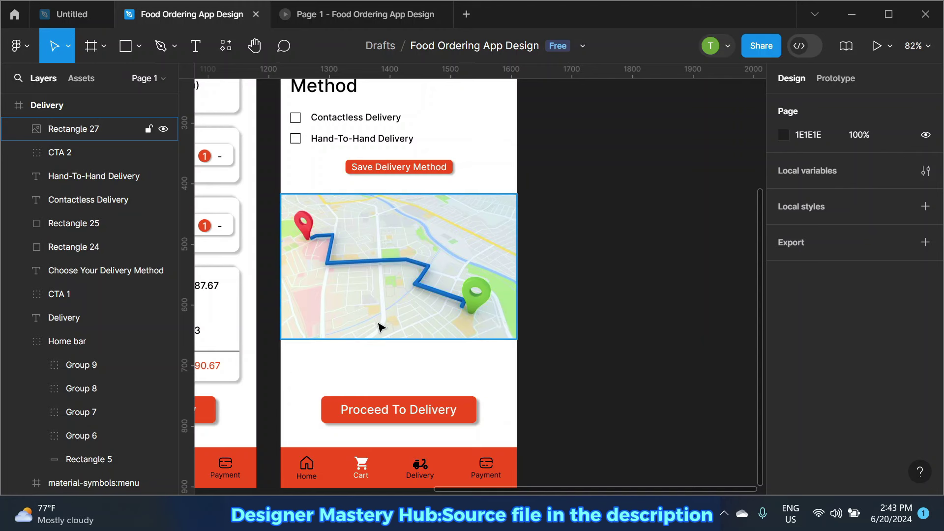
Step: Draw and delete a scratch rectangle, then resize the map image to 390×257
key("Escape")
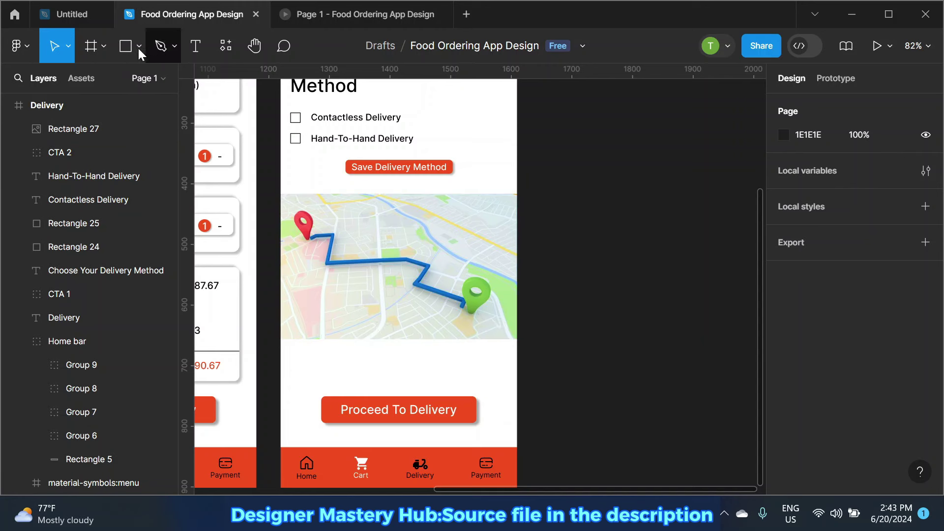
key("r")
mouse_move(281, 317)
left_mouse_down()
mouse_move(351, 349)
mouse_move(385, 349)
left_mouse_up()
key("Delete")
left_click(326, 327)
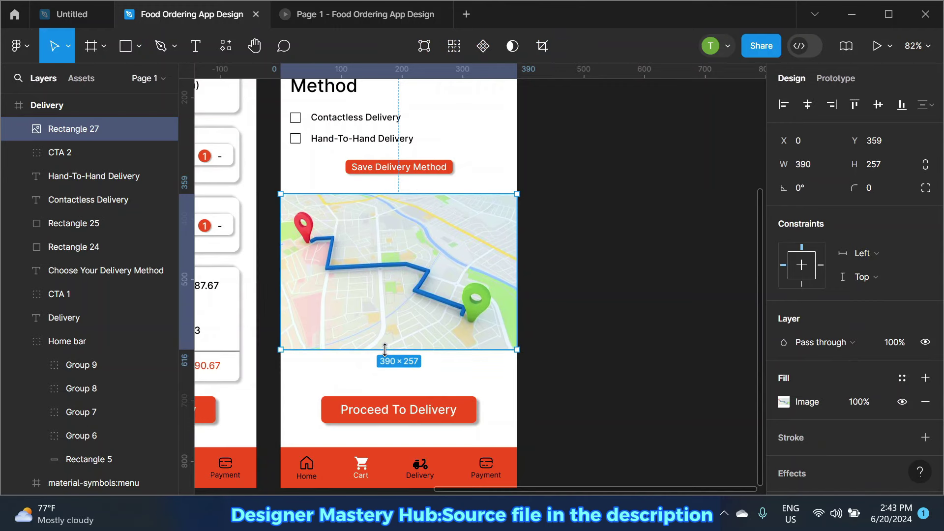
left_click(576, 298)
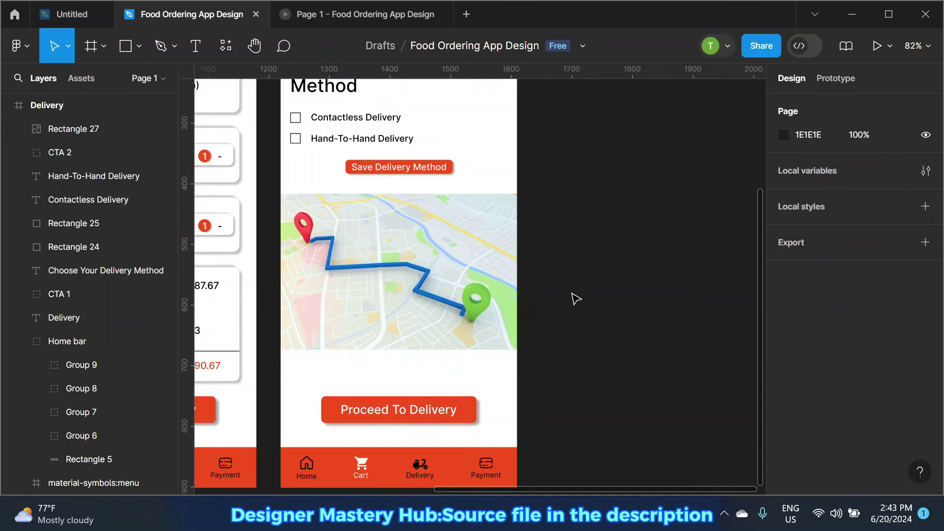
Step: Move the clock icon to the map's bottom-right, keeping the location pin at bottom-left
scroll(448, 212, "down", 2)
scroll(448, 212, "down", 2)
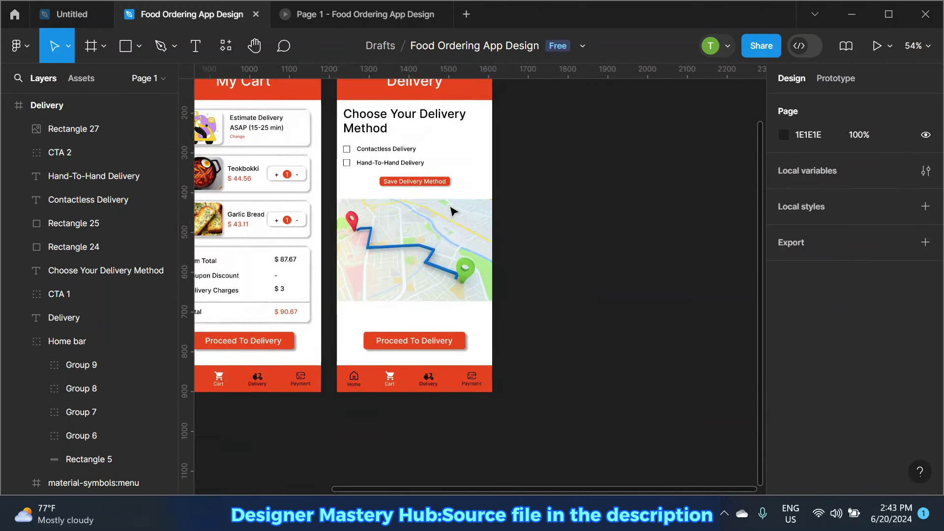
scroll(452, 212, "up", 2)
scroll(492, 213, "down", 2)
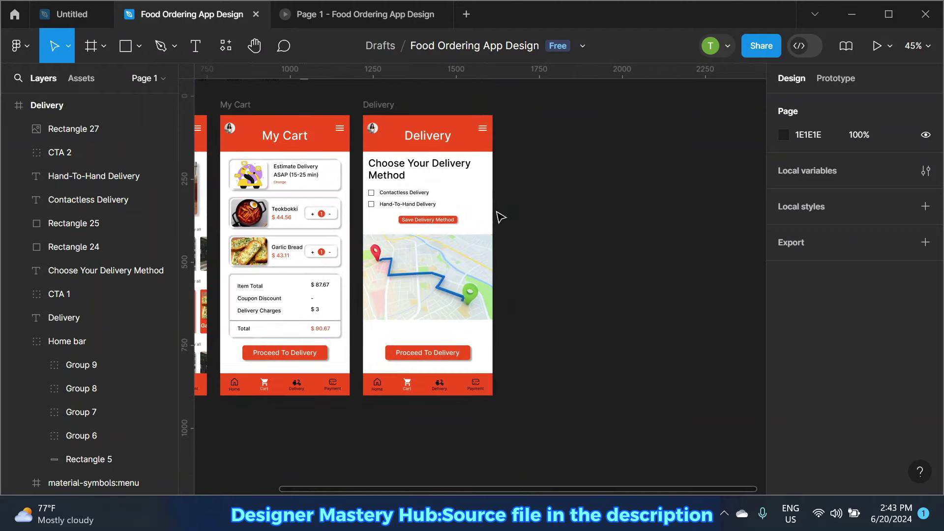
scroll(407, 331, "up", 1)
scroll(402, 329, "up", 2)
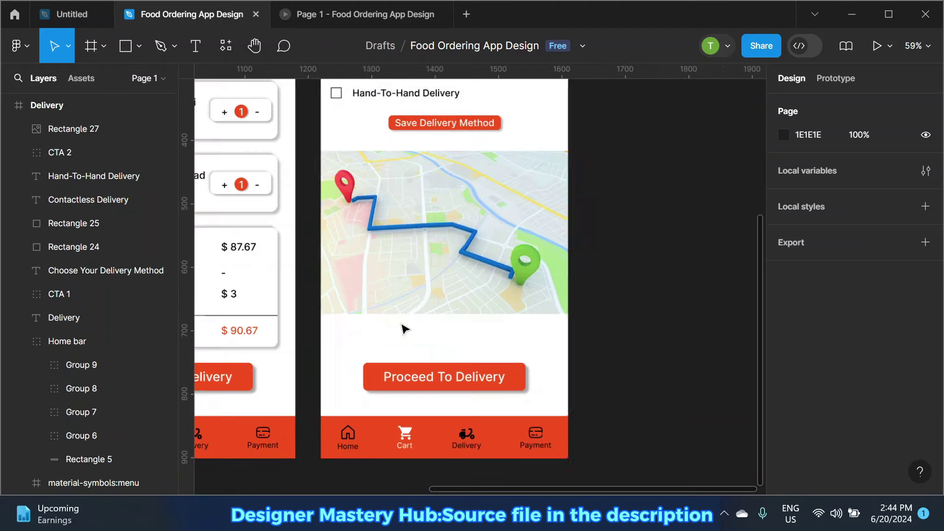
mouse_move(402, 327)
left_mouse_down()
mouse_move(479, 281)
mouse_move(413, 309)
left_mouse_up()
scroll(479, 281, "up", 3)
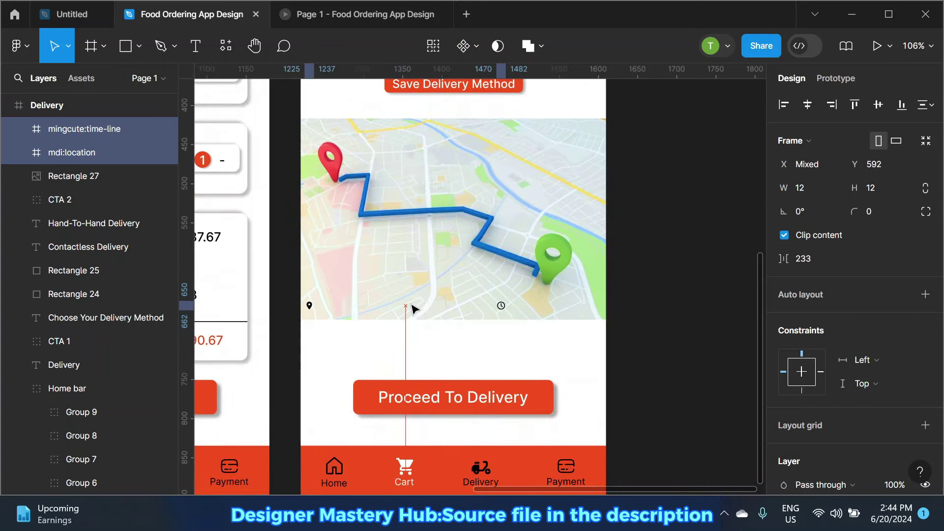
left_click(686, 243)
left_click_drag(504, 308, 541, 309)
left_click(671, 282)
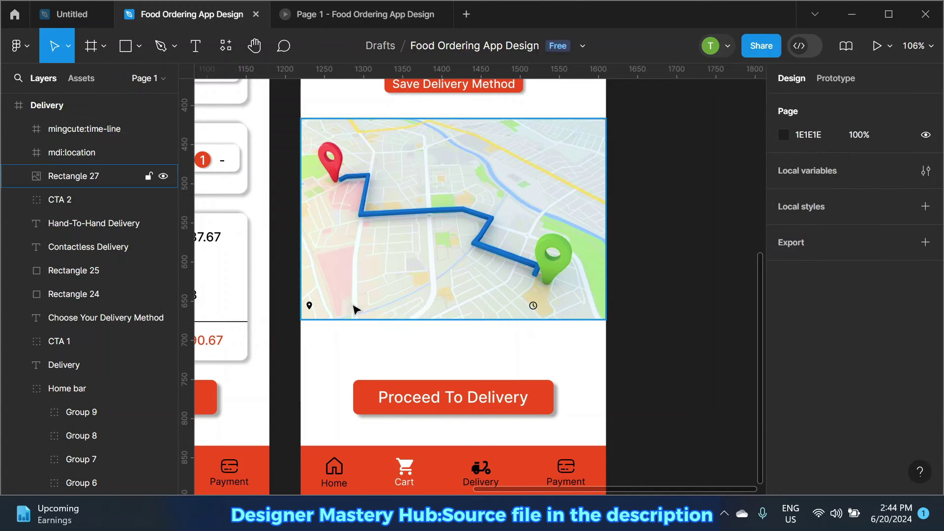
left_click(310, 305)
scroll(309, 306, "up", 3)
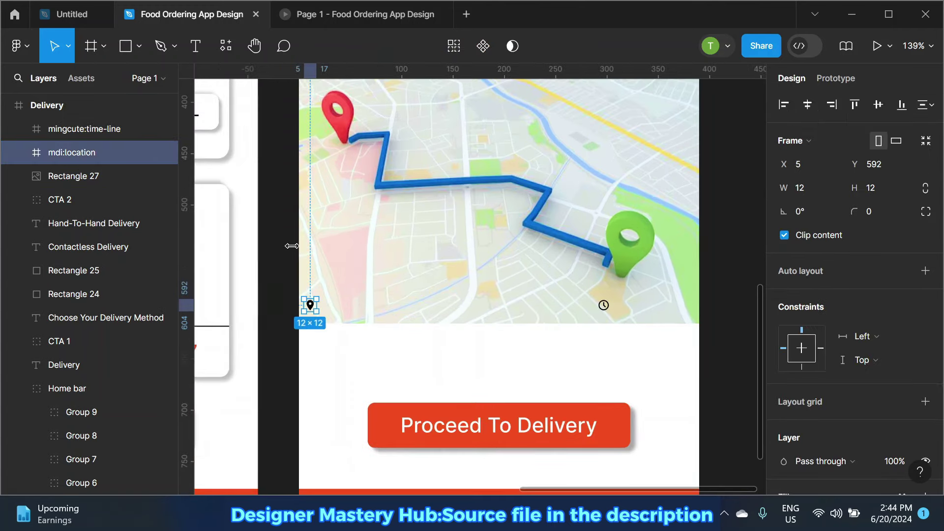
Step: Add a 'Pink Garden St' text label beside the location pin
left_click(195, 45)
scroll(310, 306, "up", 2)
left_click(335, 310)
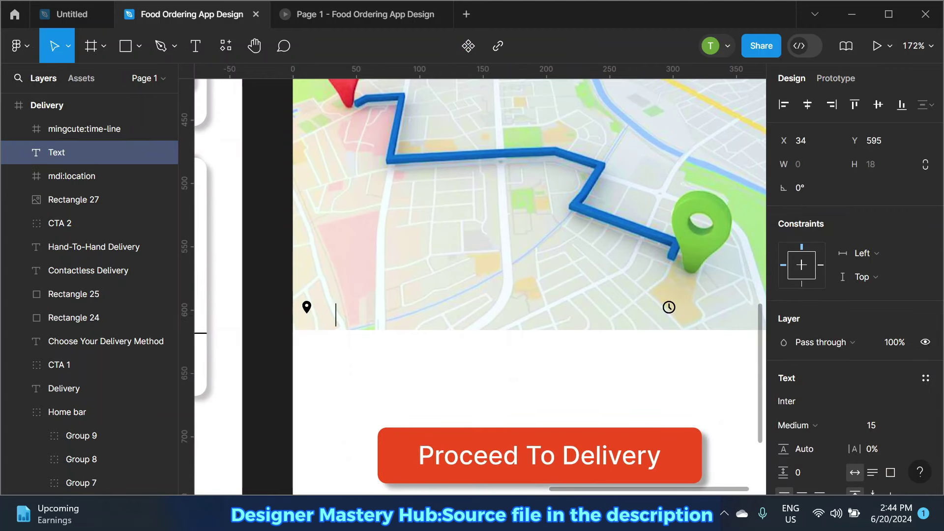
type("Pink")
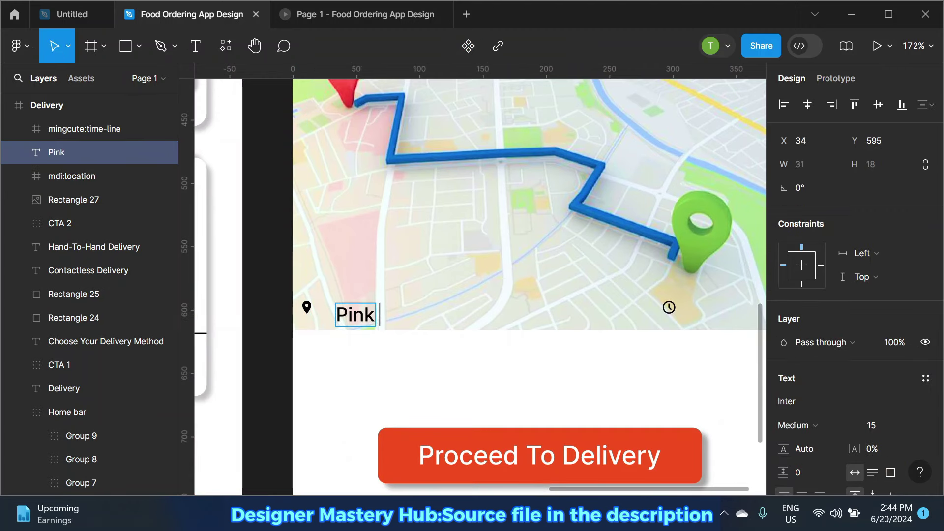
type("arden St")
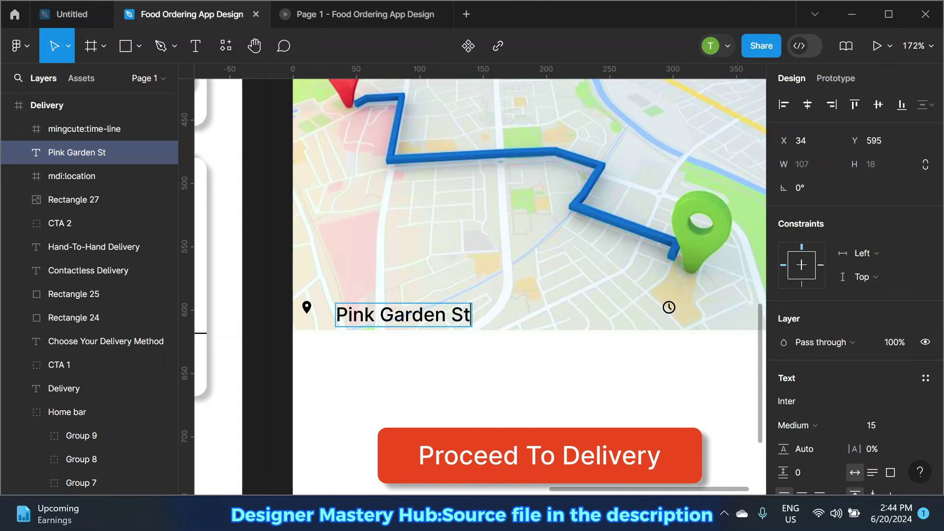
key("Escape")
scroll(297, 297, "down", 3)
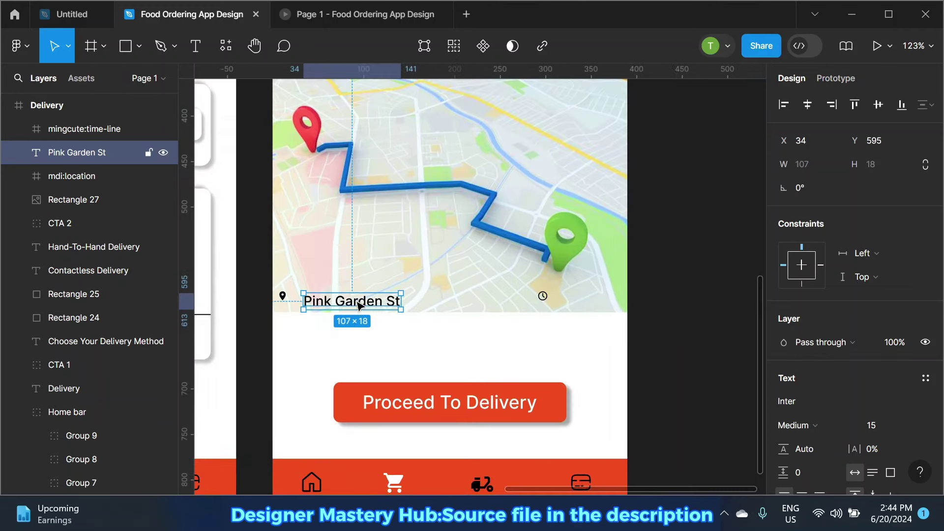
Step: Nudge the Pink Garden St label and the clock icon slightly left
left_click_drag(357, 302, 346, 300)
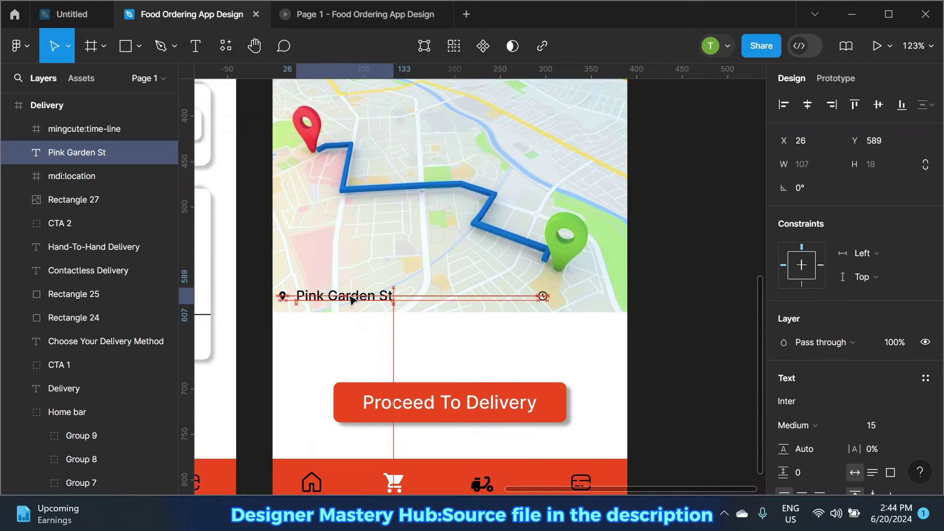
left_click(738, 295)
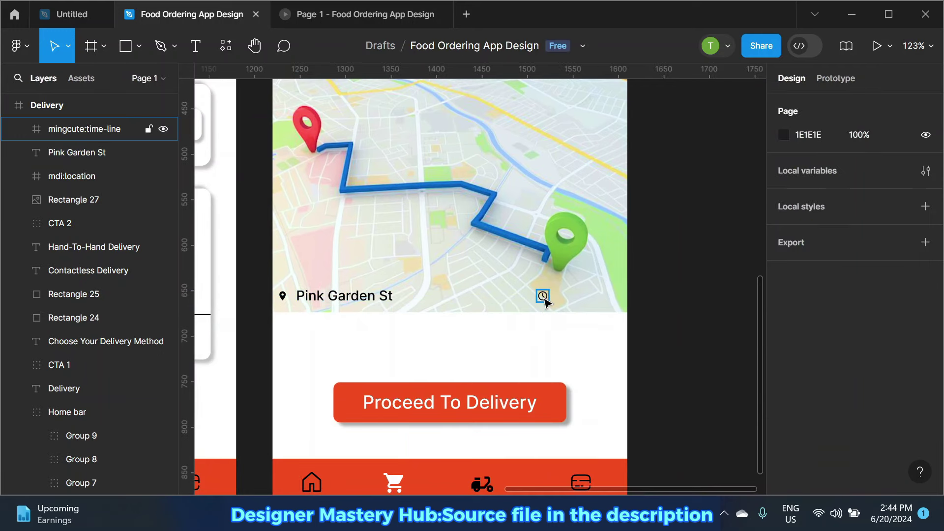
left_click_drag(544, 298, 527, 302)
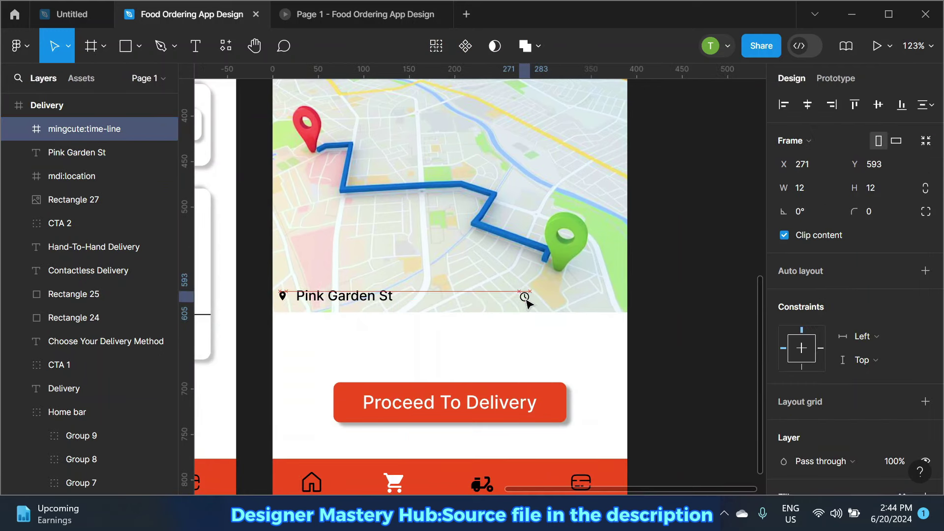
left_click(681, 294)
scroll(531, 295, "down", 2)
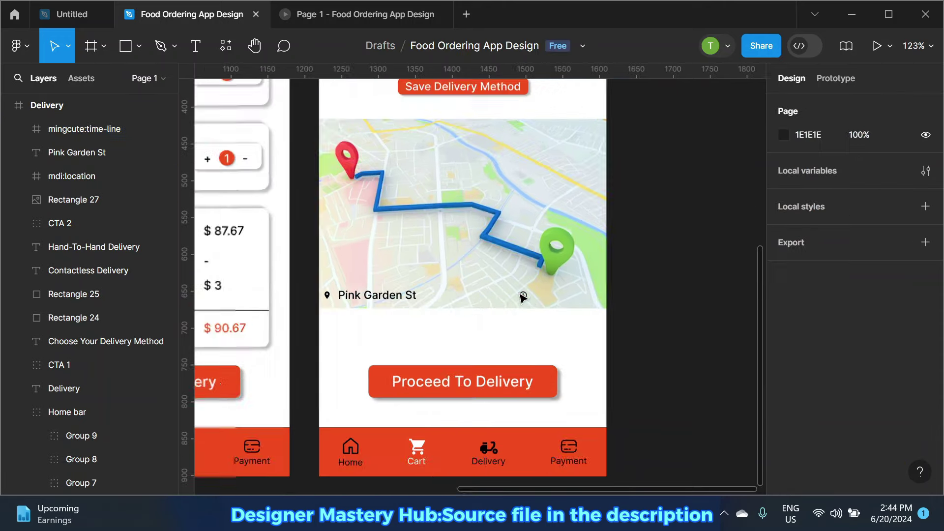
scroll(467, 246, "down", 2)
scroll(394, 196, "down", 2)
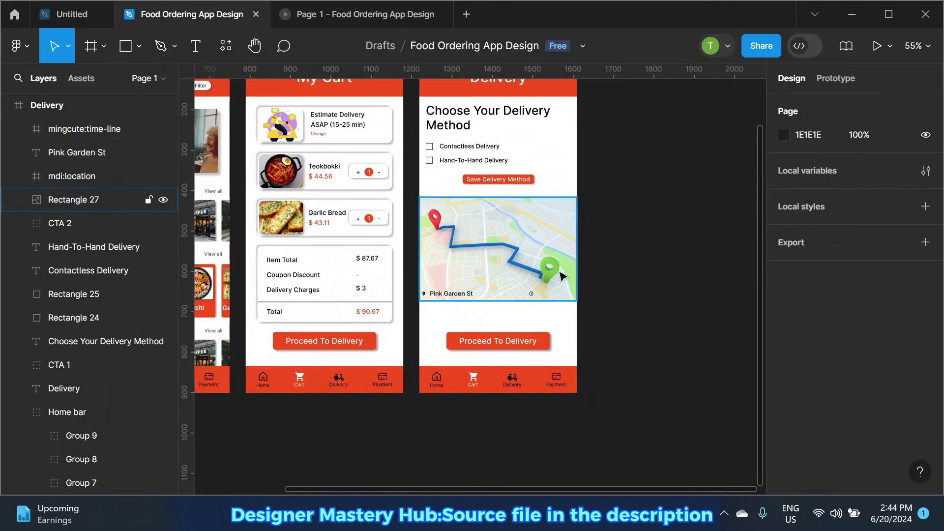
scroll(565, 293, "up", 2)
scroll(560, 297, "up", 2)
Step: Start an ASAP text label to the right of the clock icon
left_click(195, 45)
scroll(548, 295, "up", 2)
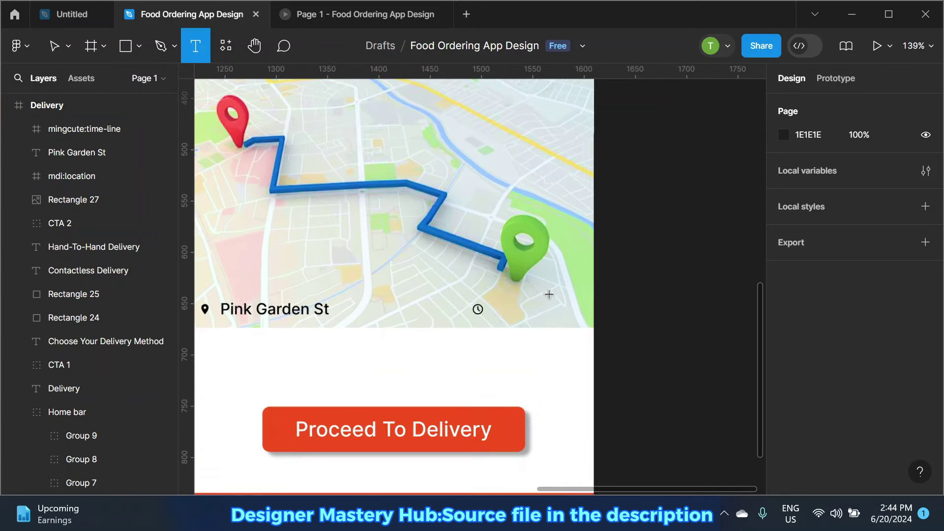
left_click(494, 315)
type("ASAP (15-25 min")
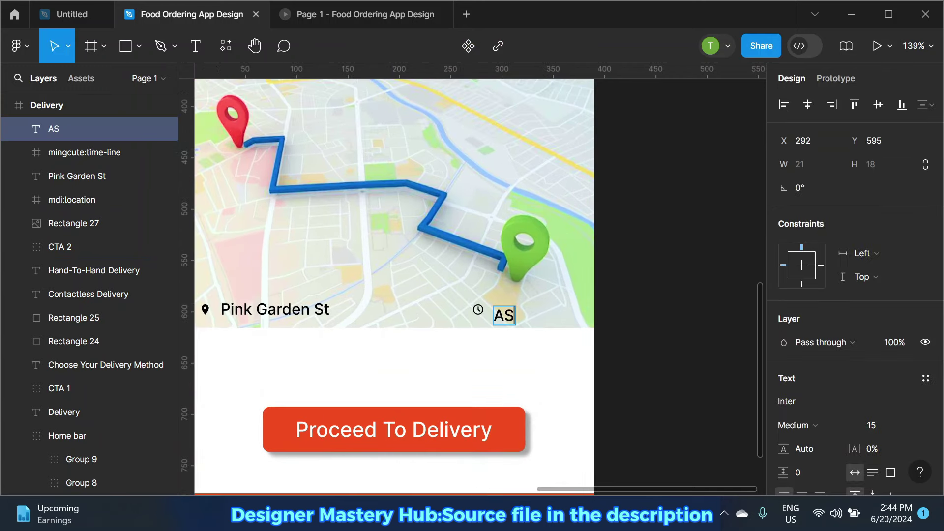
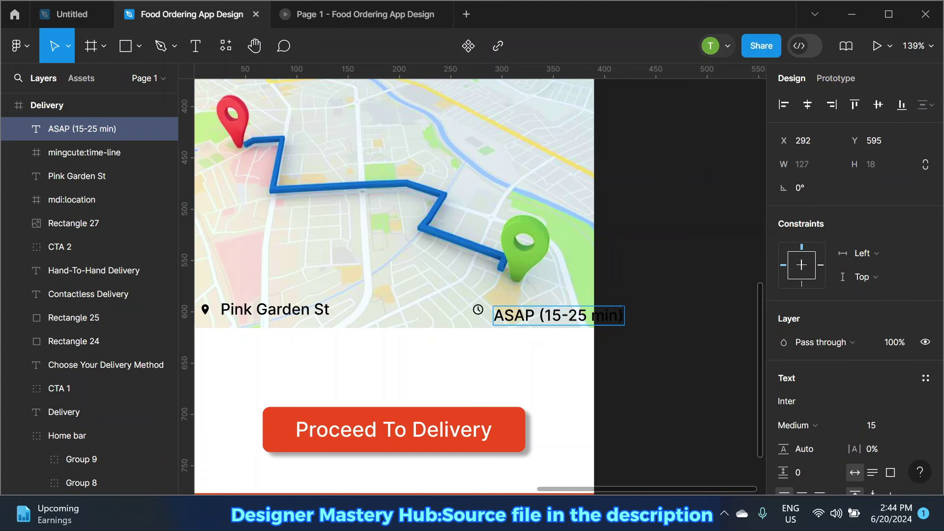
Step: Shift the ASAP text and clock icon left so the clock sits before the label
left_click(580, 320)
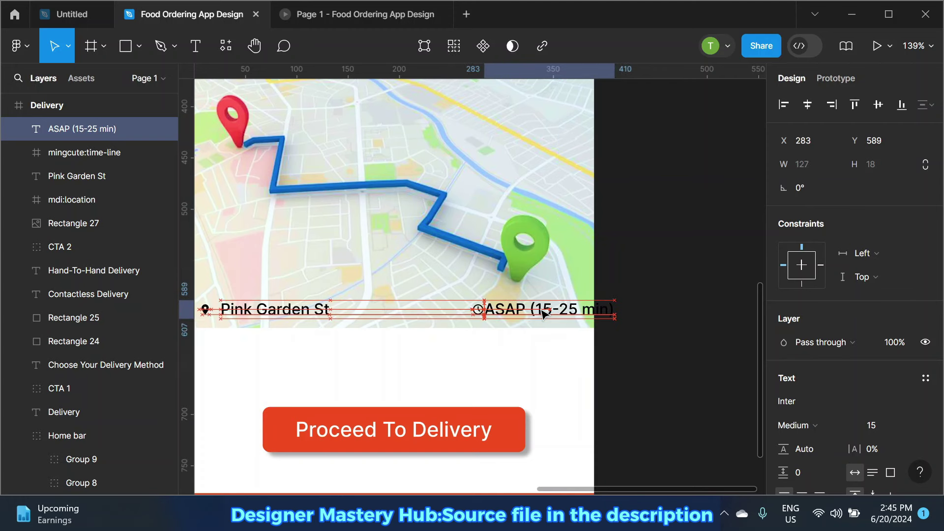
left_click(469, 310)
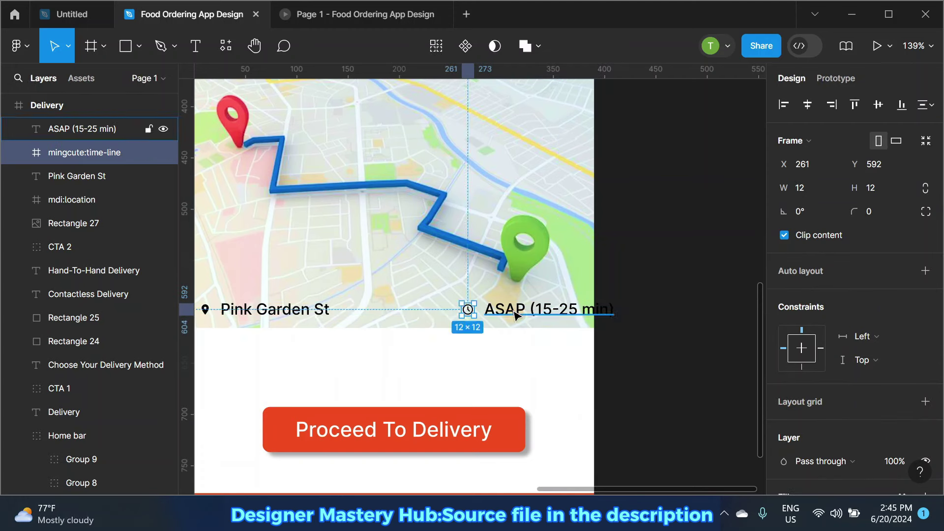
left_click_drag(479, 310, 469, 310)
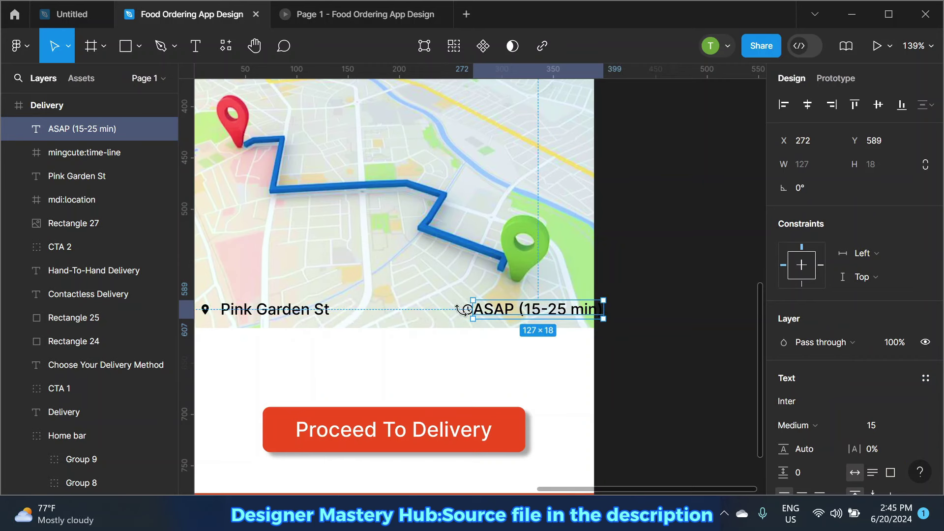
mouse_move(468, 311)
left_mouse_down()
mouse_move(447, 314)
mouse_move(506, 315)
left_mouse_up()
left_click(511, 315)
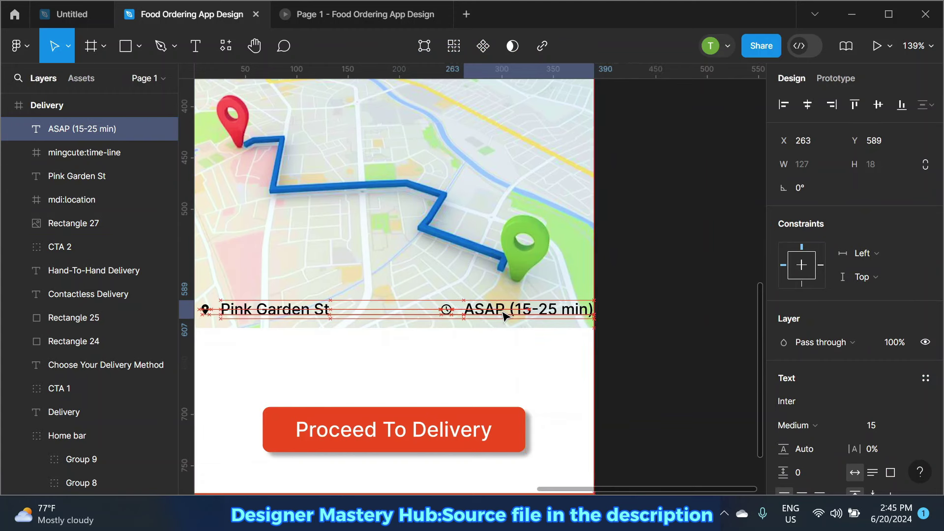
left_click_drag(505, 316, 503, 312)
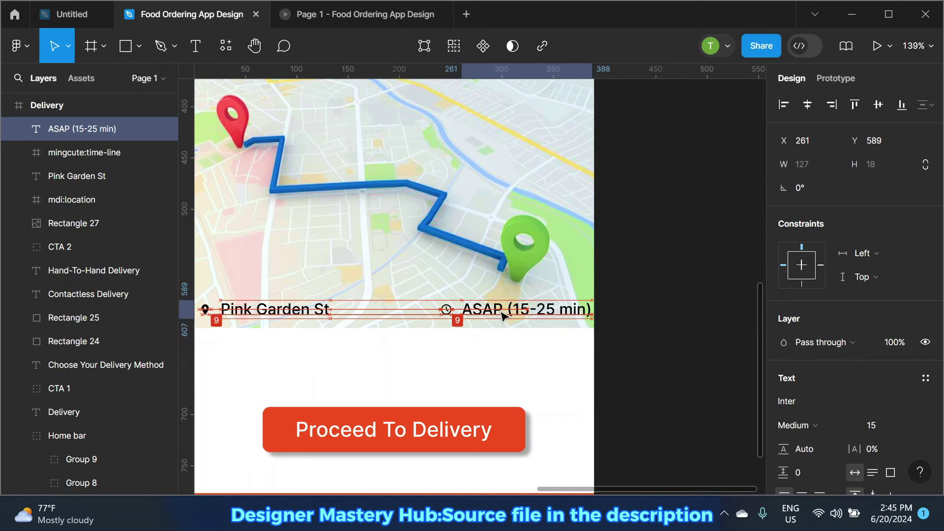
left_click(659, 297)
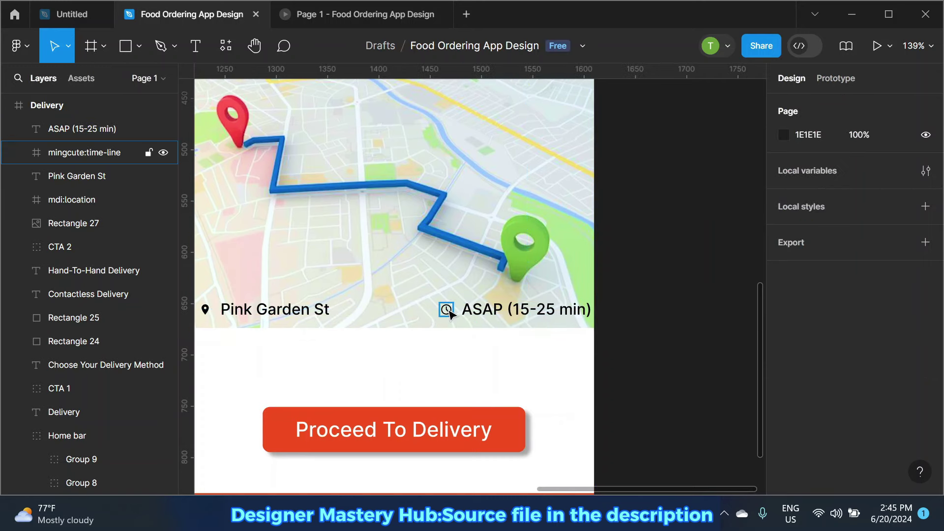
Step: Resize the clock and location pin icons together to 15×15
left_click(83, 152)
scroll(362, 315, "down", 2)
left_click(271, 309, "shift")
scroll(268, 306, "up", 5)
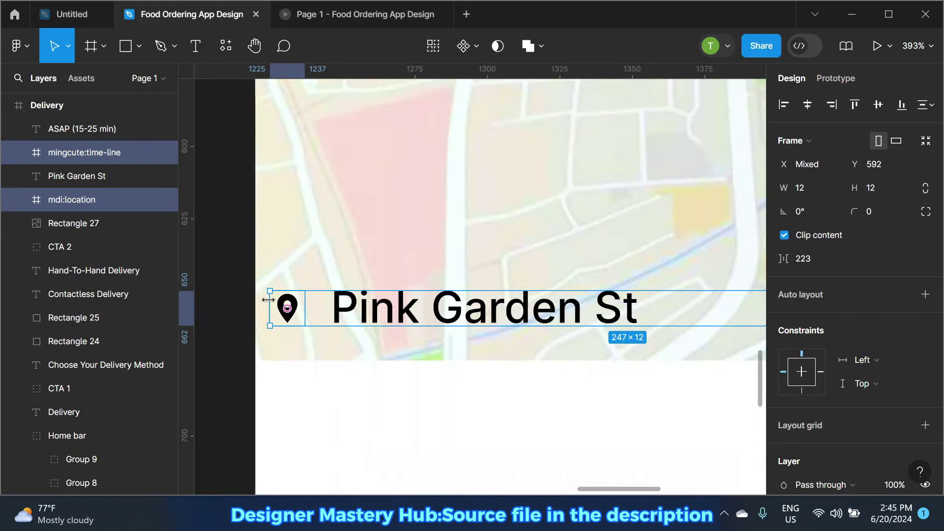
left_click_drag(265, 285, 261, 280)
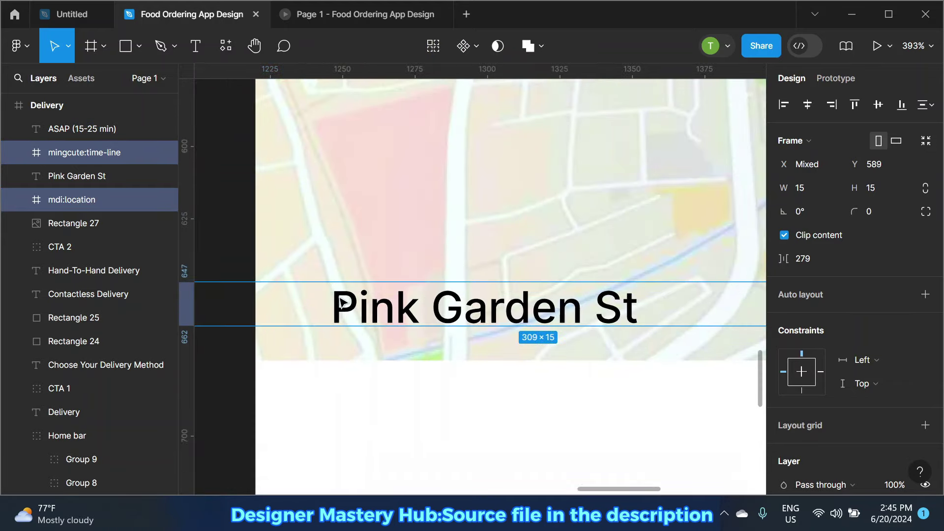
Step: Line the clock icon and location pin up beside the ASAP and Pink Garden St labels
scroll(364, 308, "down", 3)
scroll(484, 321, "down", 2)
left_click(483, 324)
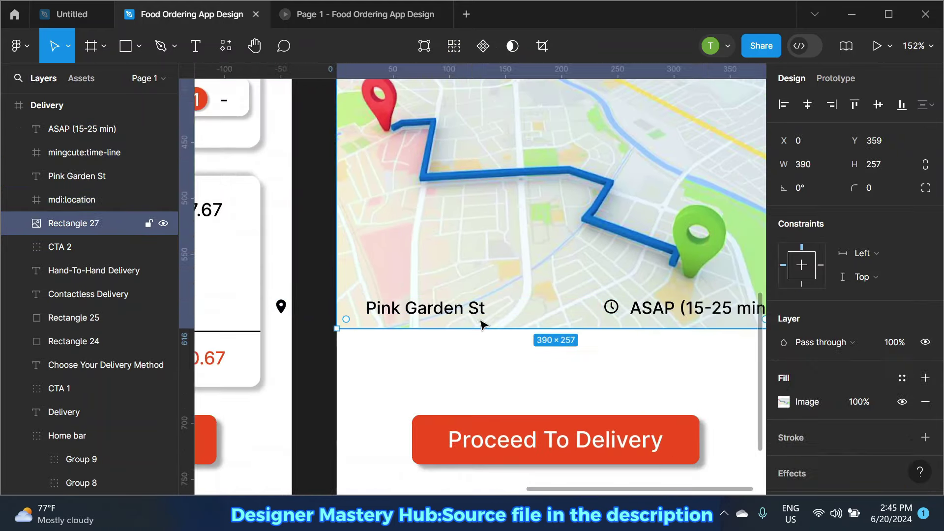
scroll(605, 310, "up", 3)
left_click_drag(601, 313, 609, 310)
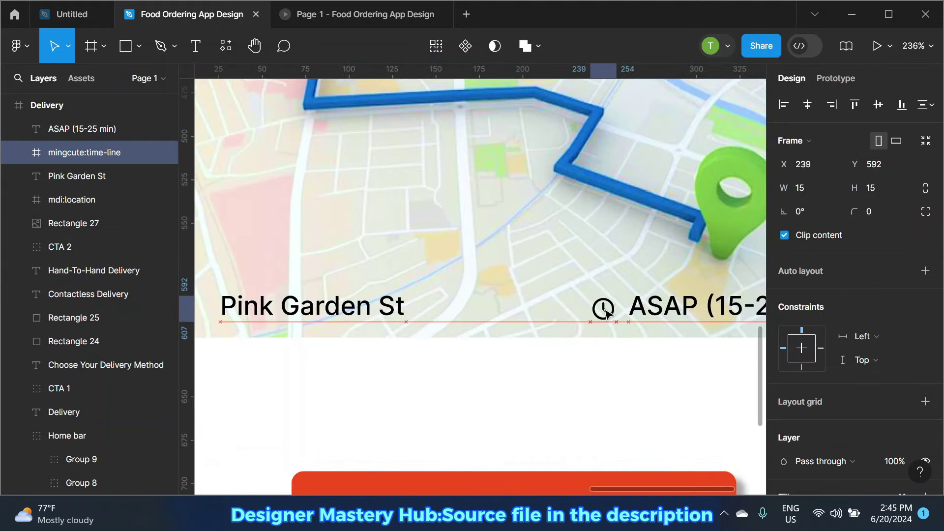
scroll(606, 308, "down", 2)
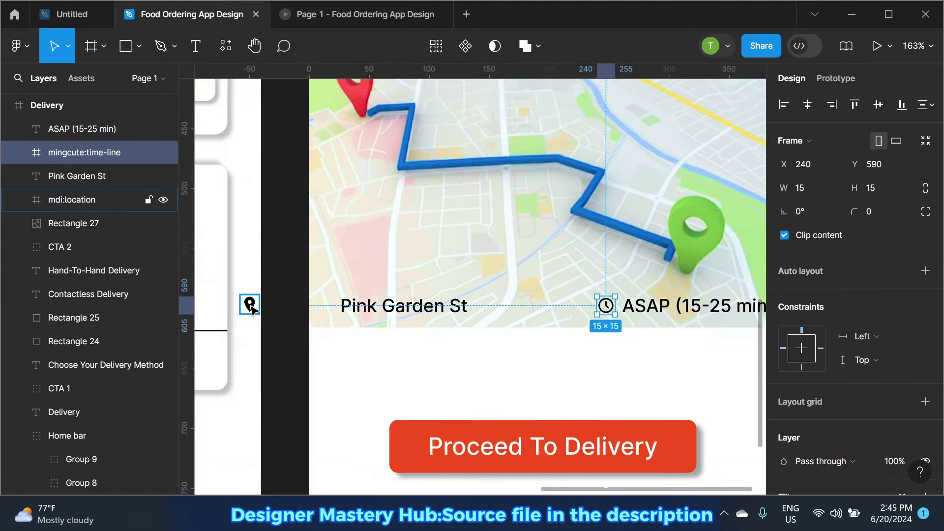
left_click_drag(249, 304, 325, 311)
left_click(295, 310)
Step: Fill the location pin's vector with the red swatch F24E1E
scroll(295, 310, "down", 3)
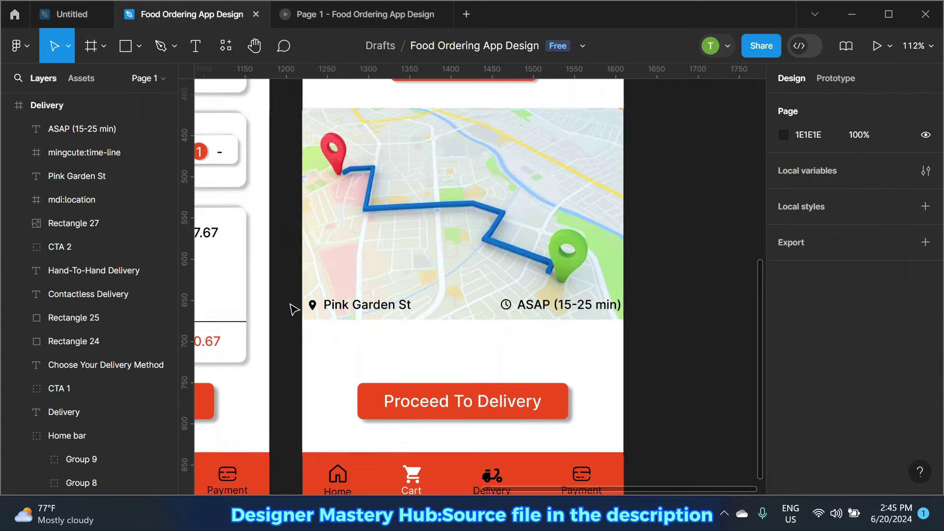
left_click(312, 305, "ctrl")
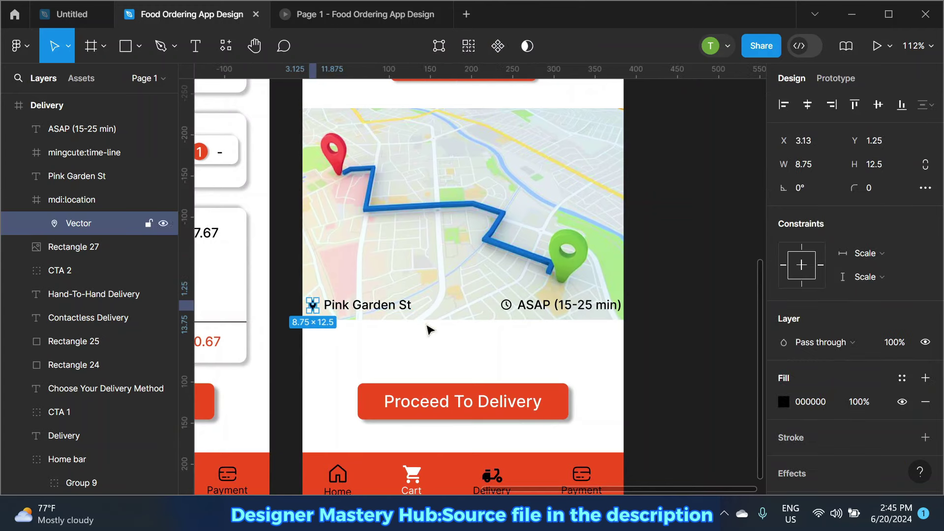
left_click(784, 402)
left_click(644, 421)
left_click(287, 349)
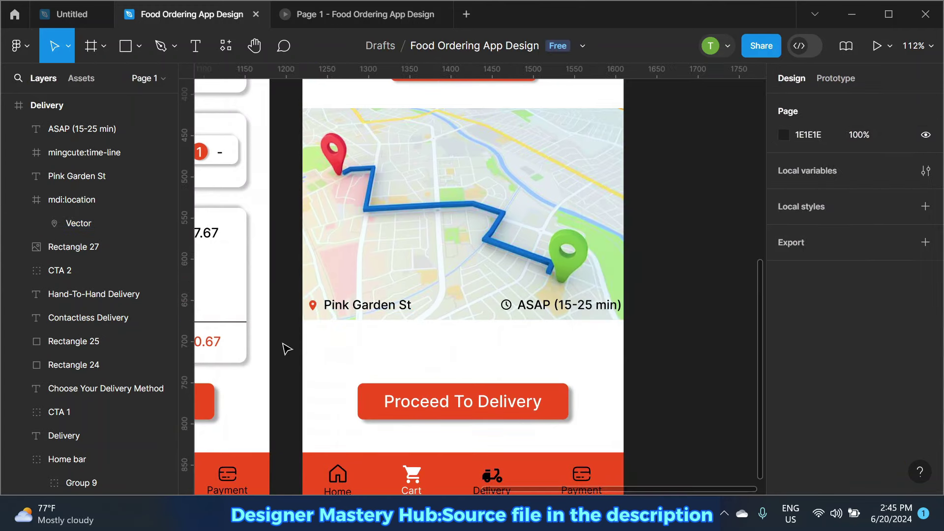
Step: Fill the clock icon's vector with red F24E1E
left_click(507, 305, "ctrl")
left_click(784, 402)
left_click(643, 424)
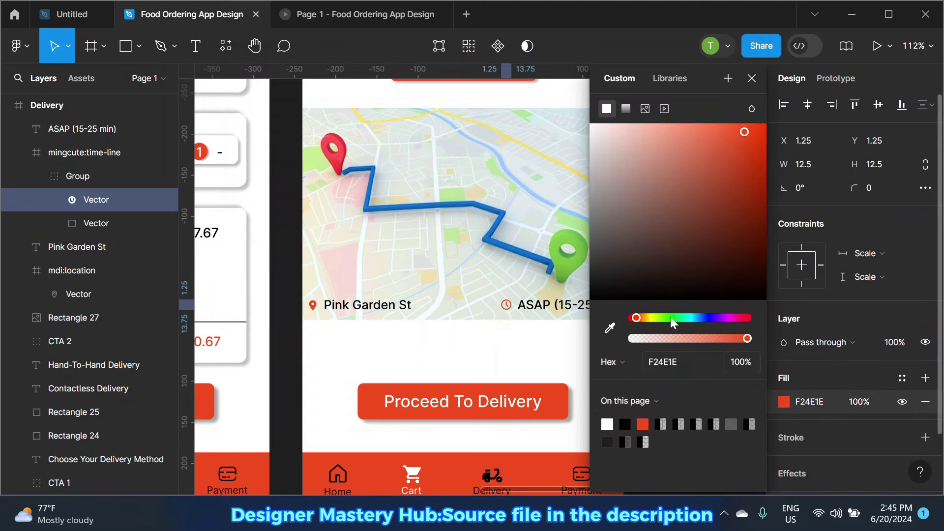
left_click(752, 78)
left_click(659, 165)
scroll(528, 227, "down", 3, "ctrl")
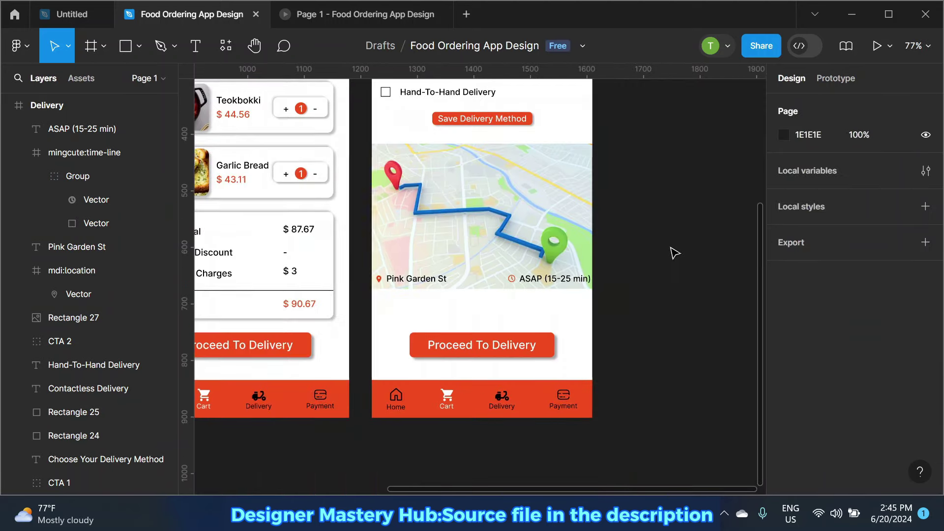
scroll(626, 295, "up", 4, "ctrl")
scroll(558, 295, "up", 3, "ctrl")
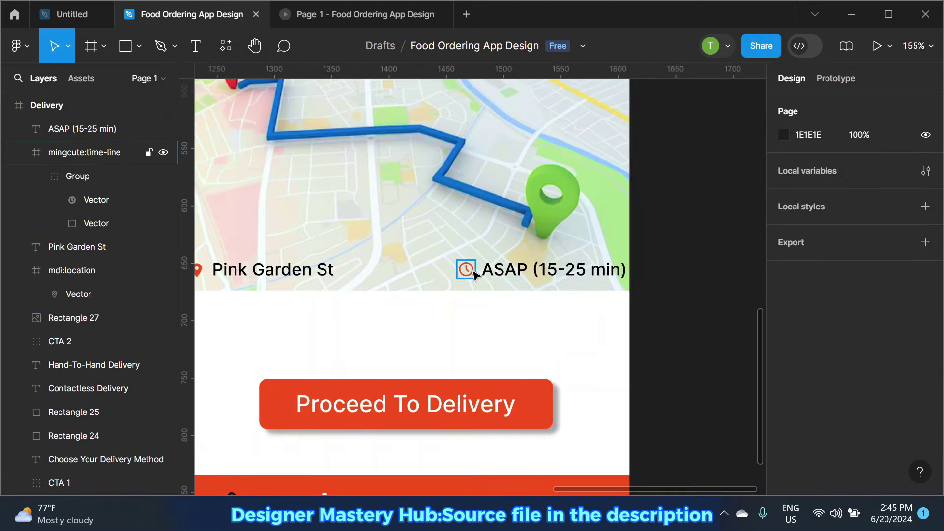
Step: Set the clock icon back to black 000000 through Selection colors
left_click(466, 270)
scroll(814, 399, "down", 5)
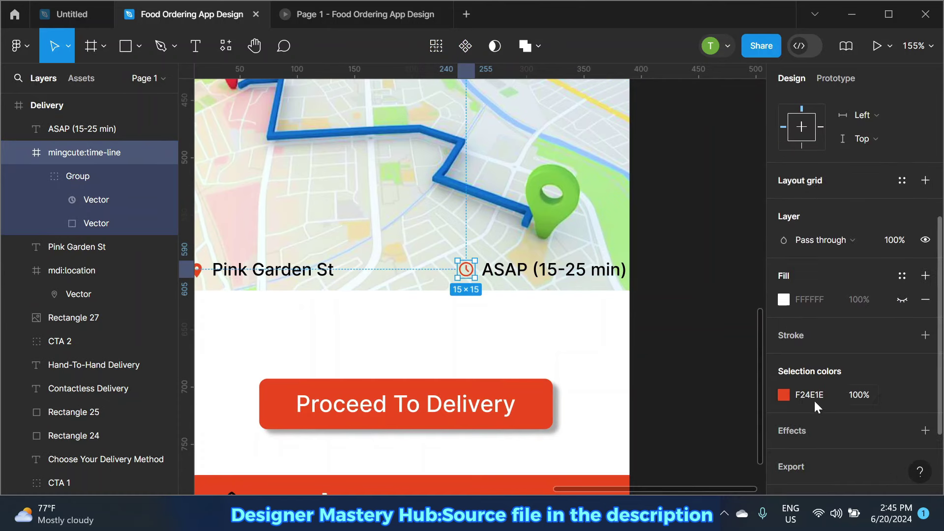
left_click(784, 395)
left_click(624, 424)
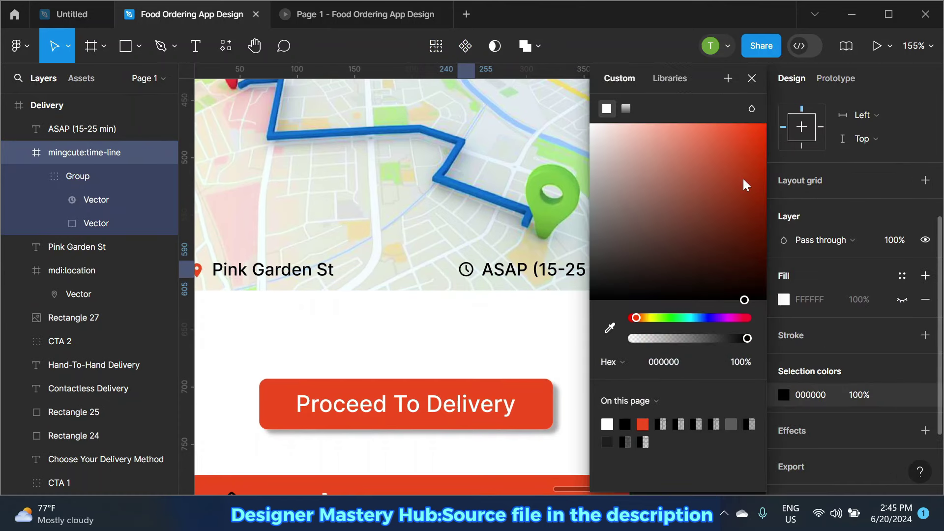
left_click(752, 78)
left_click(711, 196)
scroll(506, 273, "down", 2)
scroll(514, 288, "down", 2)
Step: Change the button label from Proceed To Delivery to Proceed To Checkout
left_click(491, 359)
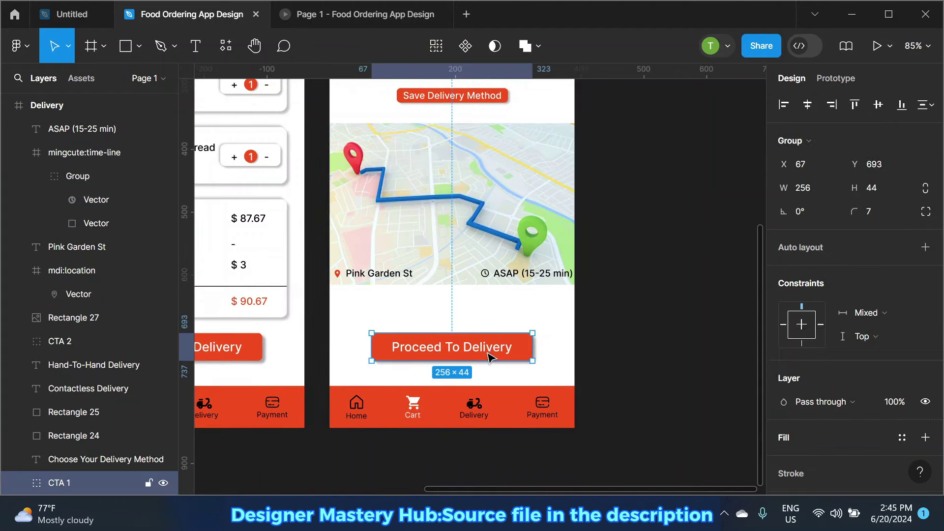
double_click(491, 358)
scroll(491, 359, "up", 2)
key("Return")
left_click(482, 345)
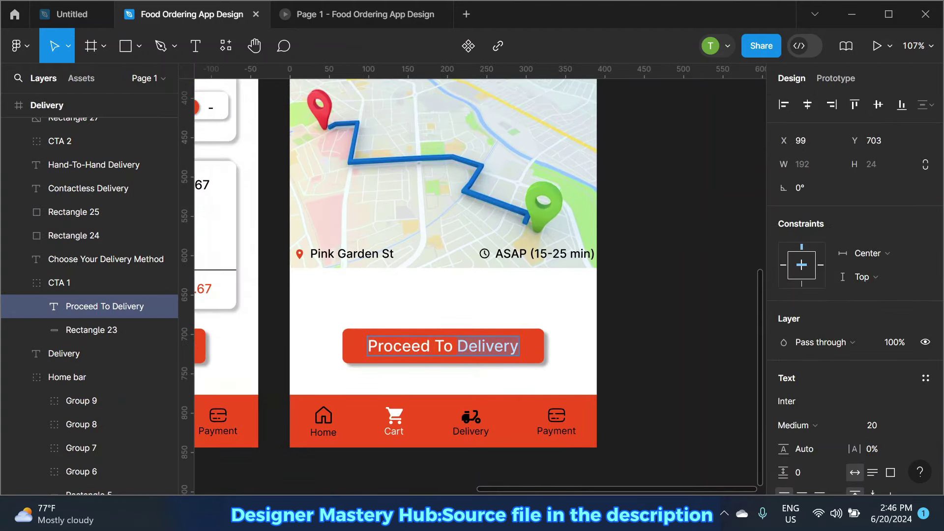
type("Checkout")
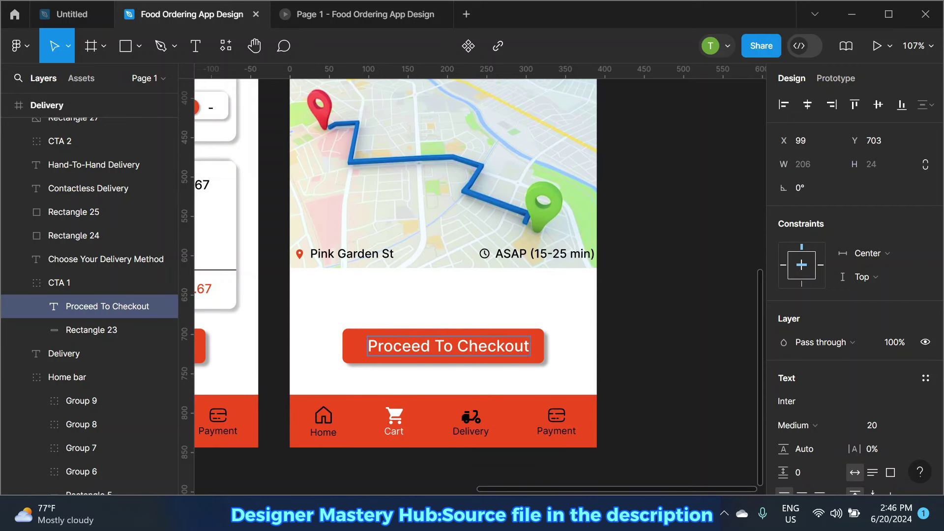
key("Escape")
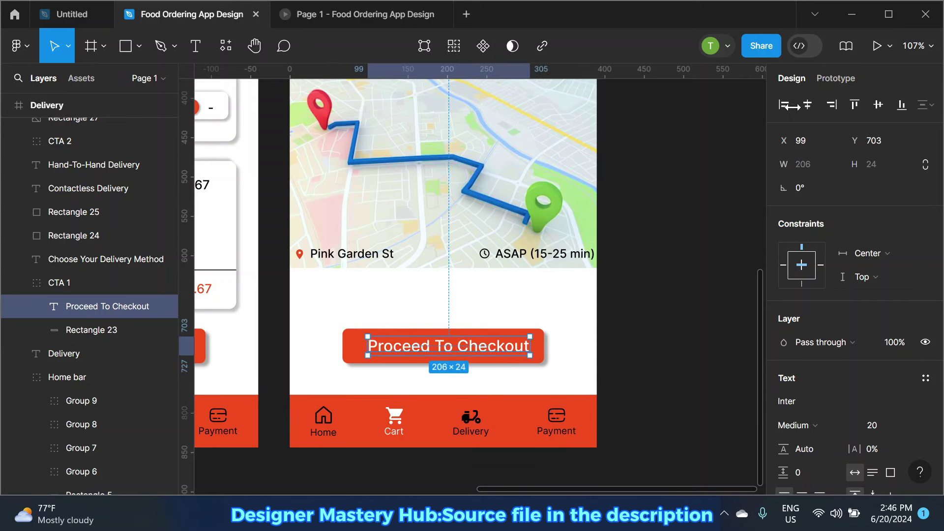
left_click(655, 222)
scroll(647, 307, "down", 3)
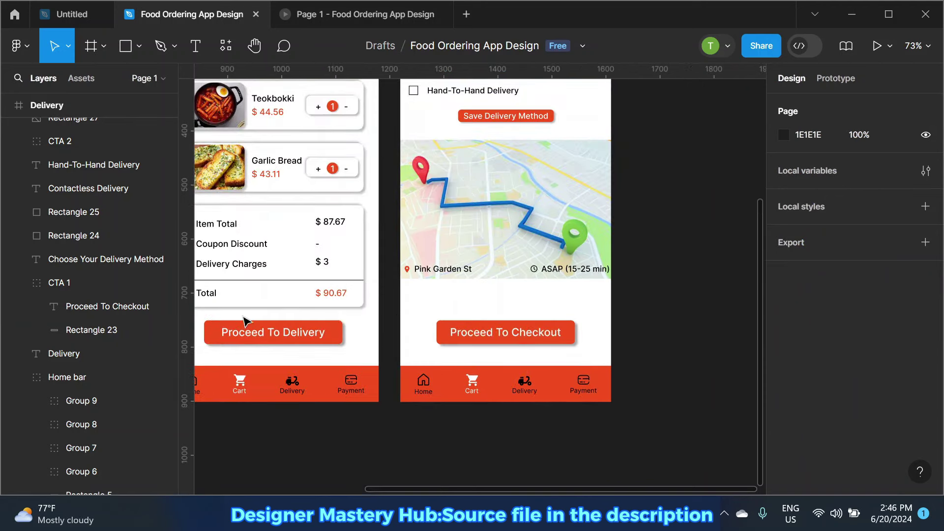
Step: Rename the button's layer group from CTA 1 to CTA 3
left_click(92, 285)
double_click(81, 282)
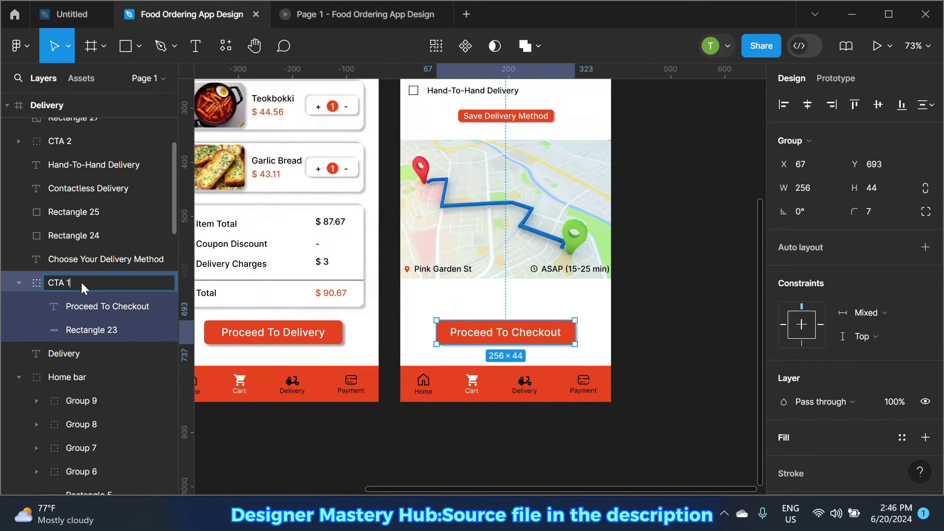
type("3")
key("Return")
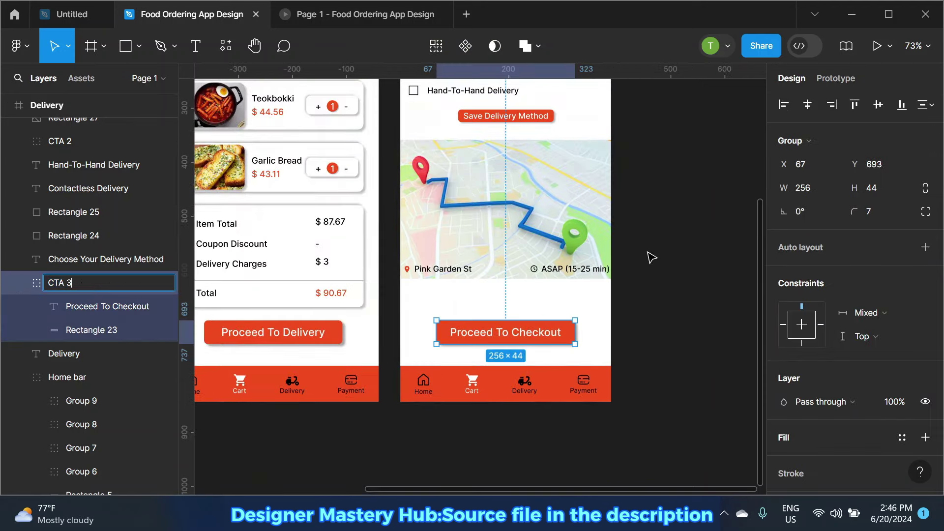
left_click(649, 261)
left_click(19, 283)
scroll(88, 295, "up", 5)
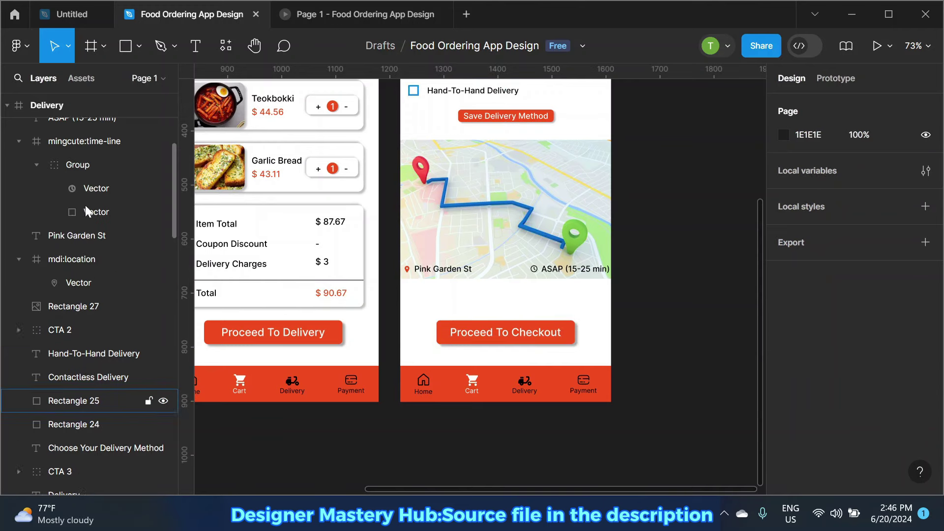
scroll(600, 279, "down", 1)
scroll(599, 279, "down", 5)
scroll(679, 245, "up", 2)
scroll(640, 281, "up", 2)
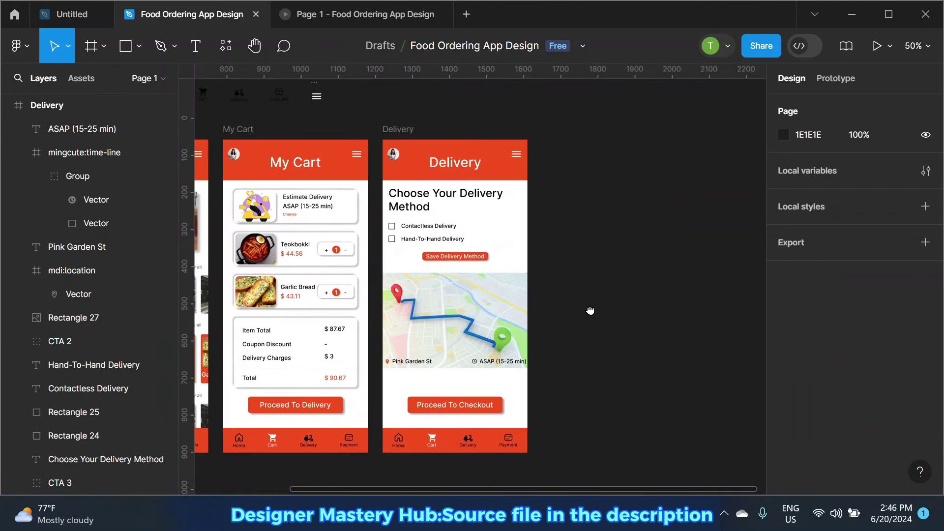
Step: Flip the prototype back and forth between My Cart and Delivery, then return to the editor
left_click(327, 19)
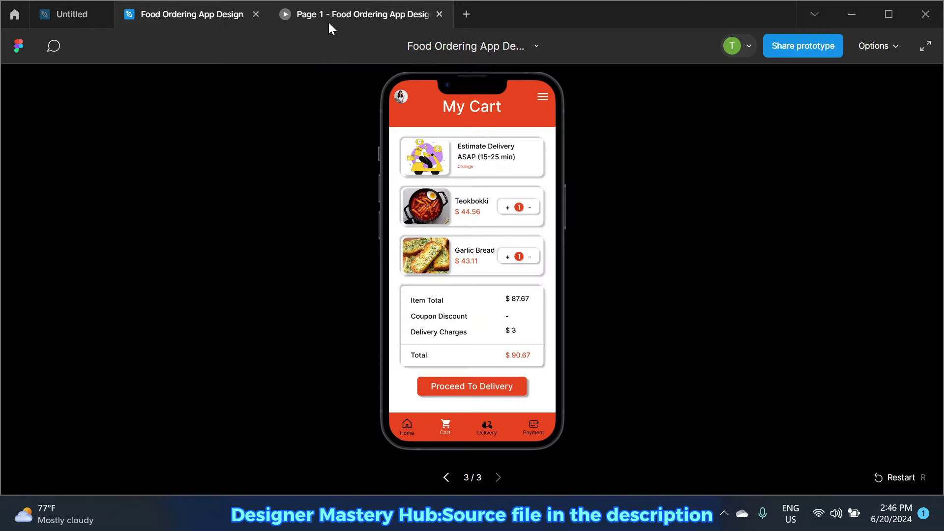
key("Right")
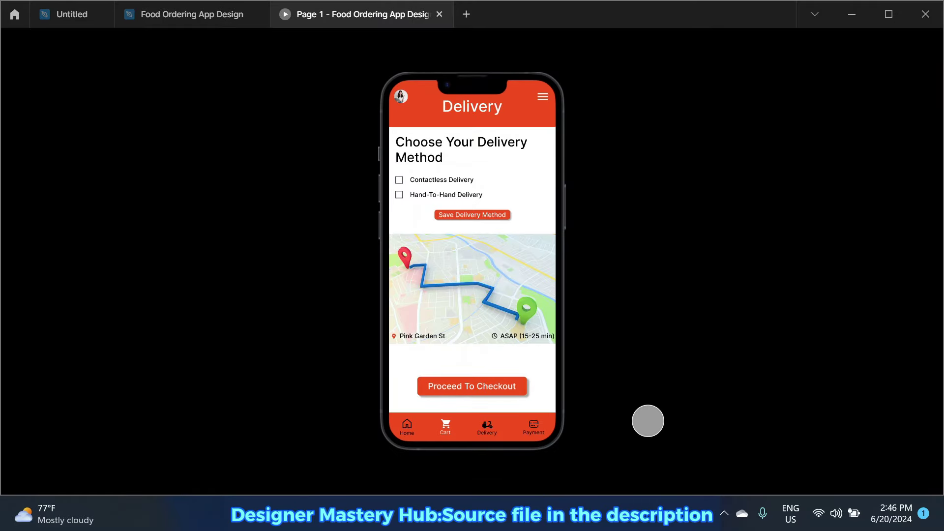
key("Left")
key("Right")
key("Left")
key("Right")
key("Left")
key("Right")
key("Left")
key("Left")
key("Right")
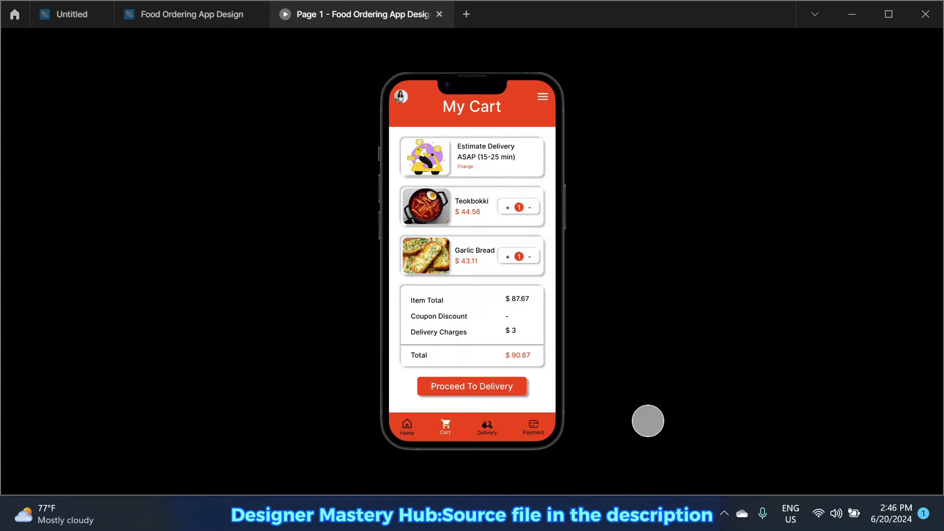
key("Right")
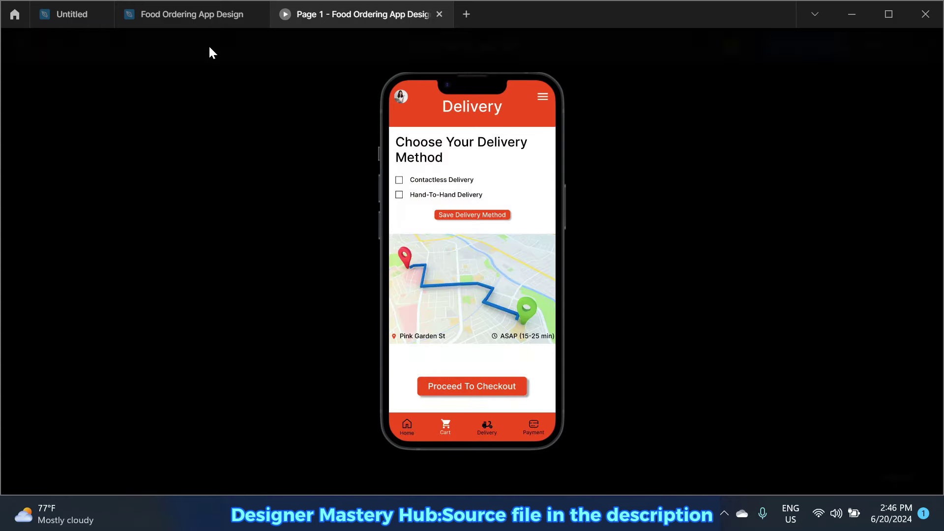
left_click(192, 14)
Step: Recolour the cart icon in the Delivery screen's bottom nav bar
left_click(372, 130)
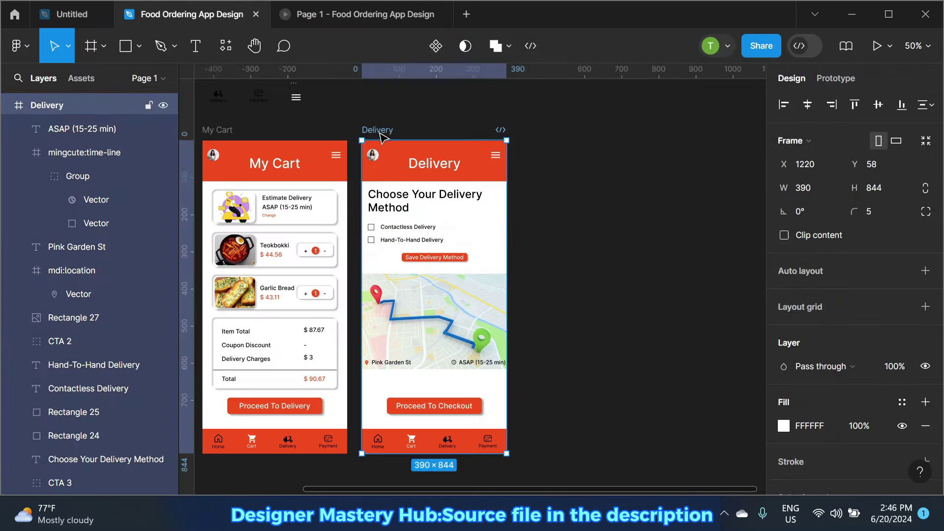
left_click(603, 398)
left_click(415, 445)
double_click(412, 440)
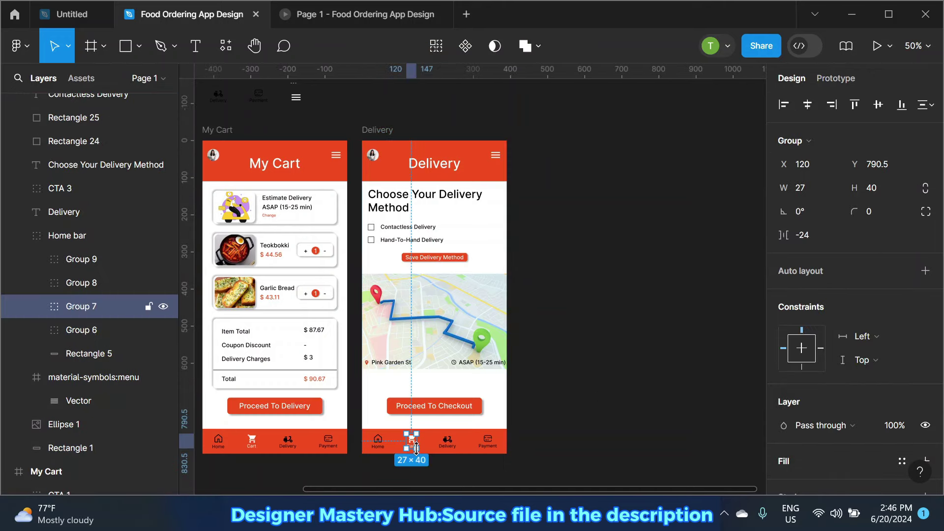
scroll(413, 440, "up", 3, "ctrl")
scroll(807, 433, "down", 3)
left_click(784, 368)
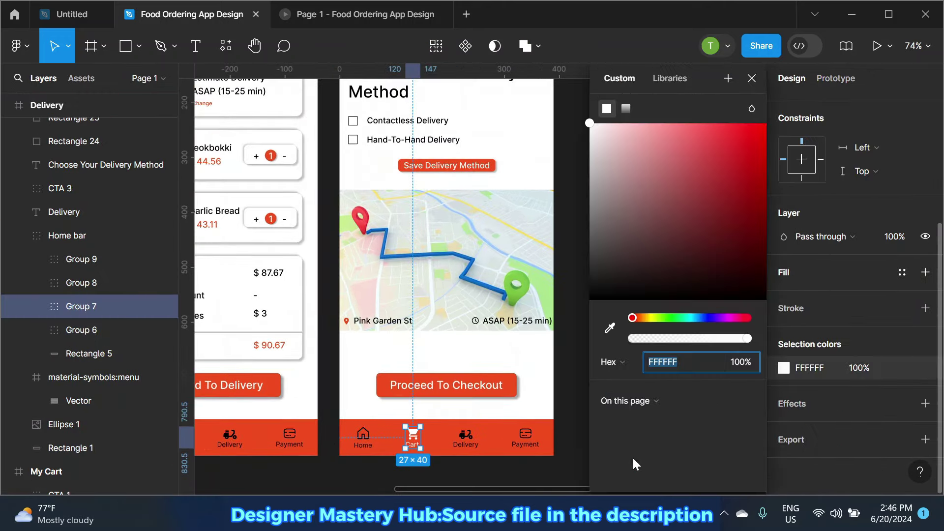
left_click(624, 424)
Step: Set the delivery nav item's colour to FFFFFF
double_click(466, 434)
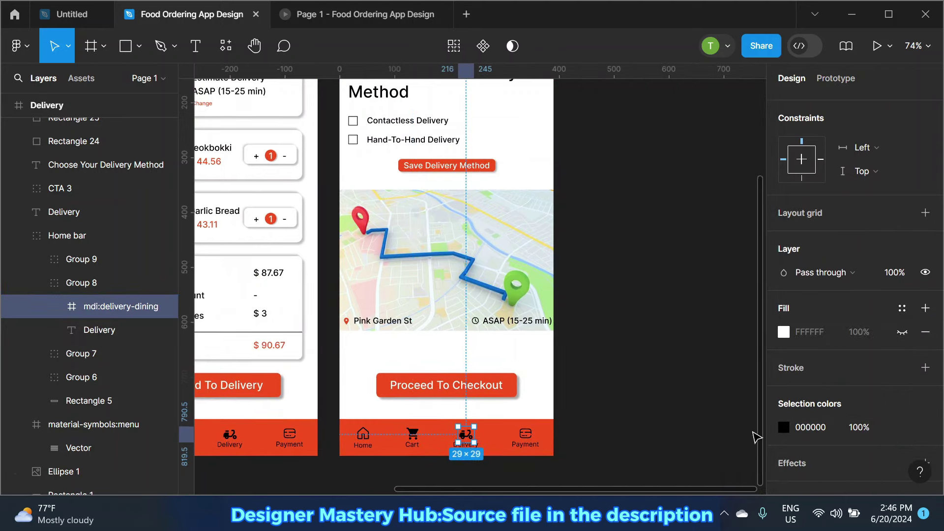
key("Escape")
double_click(466, 435)
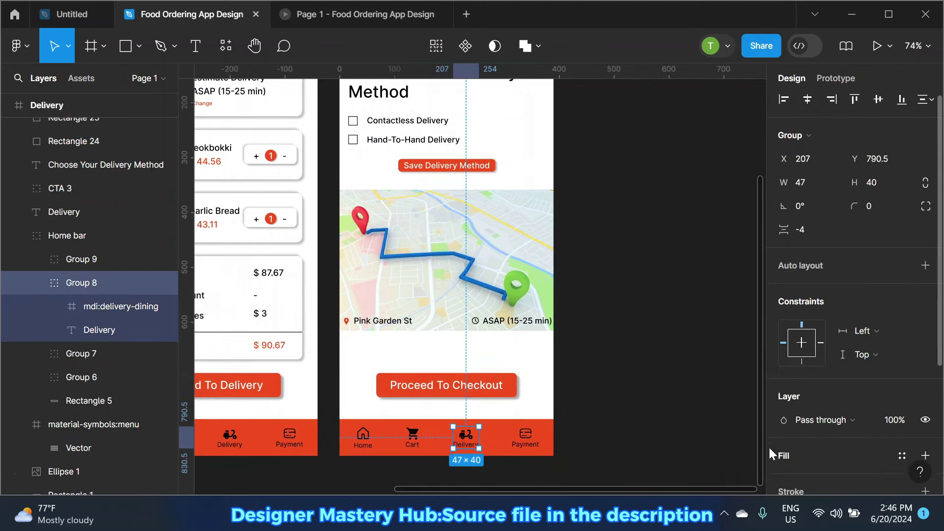
scroll(777, 433, "down", 3)
left_click(785, 410)
left_click(608, 424)
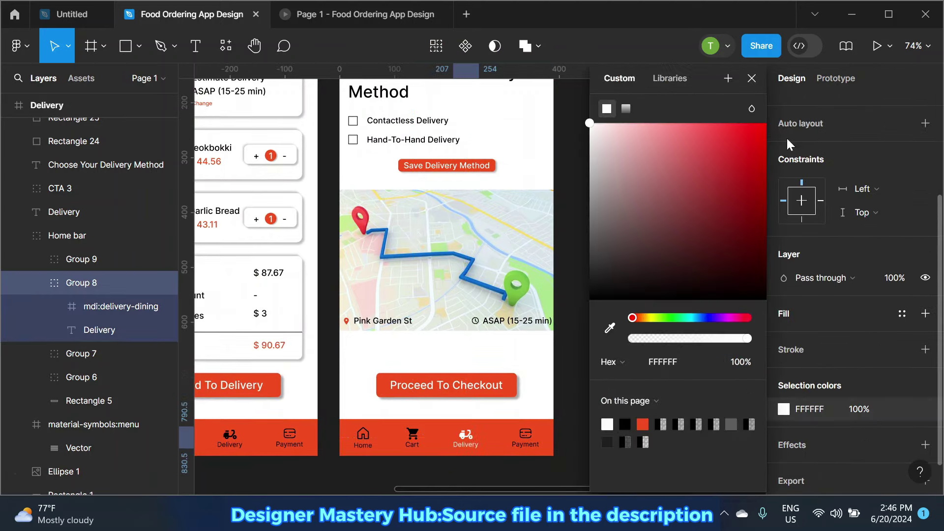
left_click(752, 78)
key("Escape")
Step: Duplicate the Delivery frame with Ctrl+D
scroll(540, 239, "down", 3)
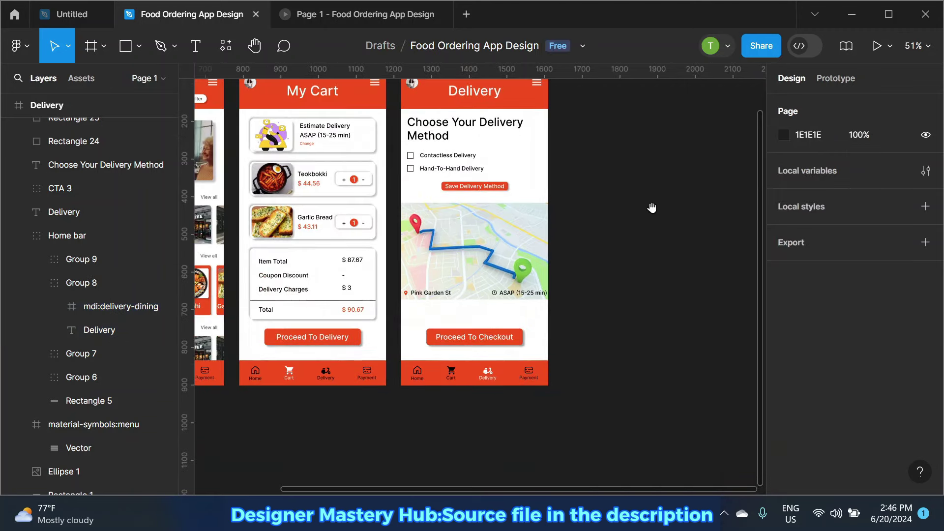
scroll(601, 297, "up", 2)
scroll(523, 272, "right", 2)
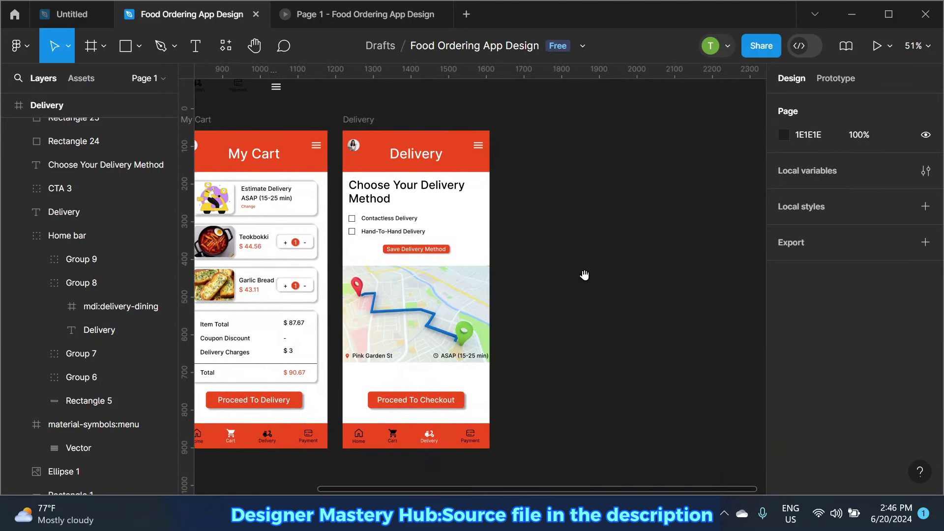
left_click(386, 129)
key("ctrl+d")
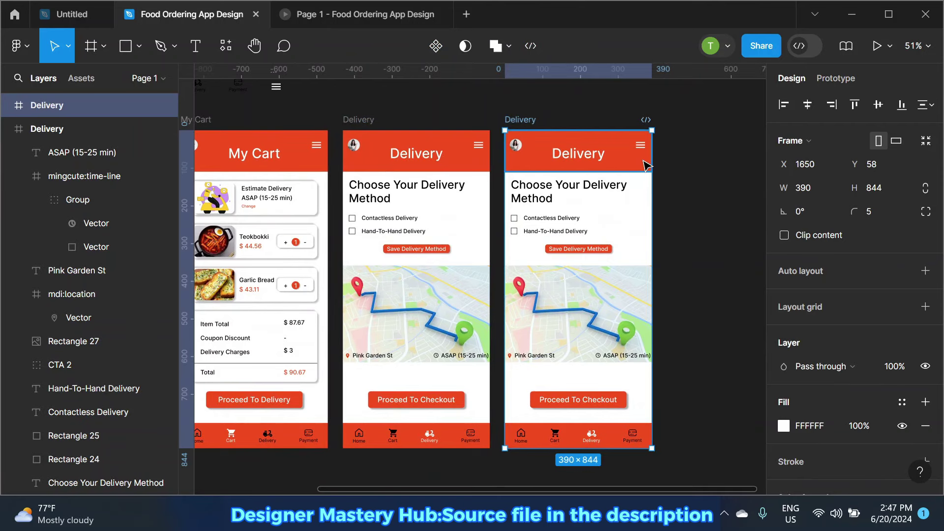
scroll(645, 142, "up", 3, "ctrl")
scroll(544, 127, "up", 1)
Step: Rename the copied frame Payment and retitle it Choose Your Payment Method
double_click(458, 154)
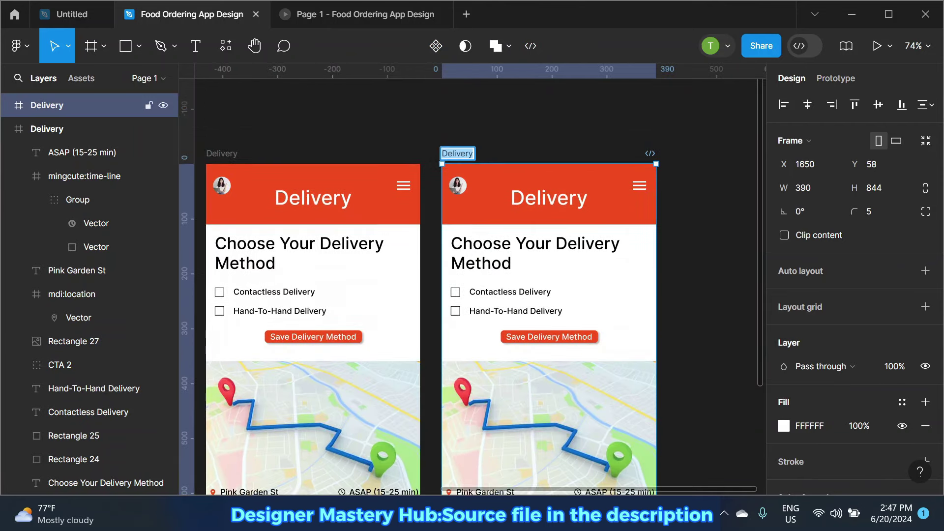
type("Payment")
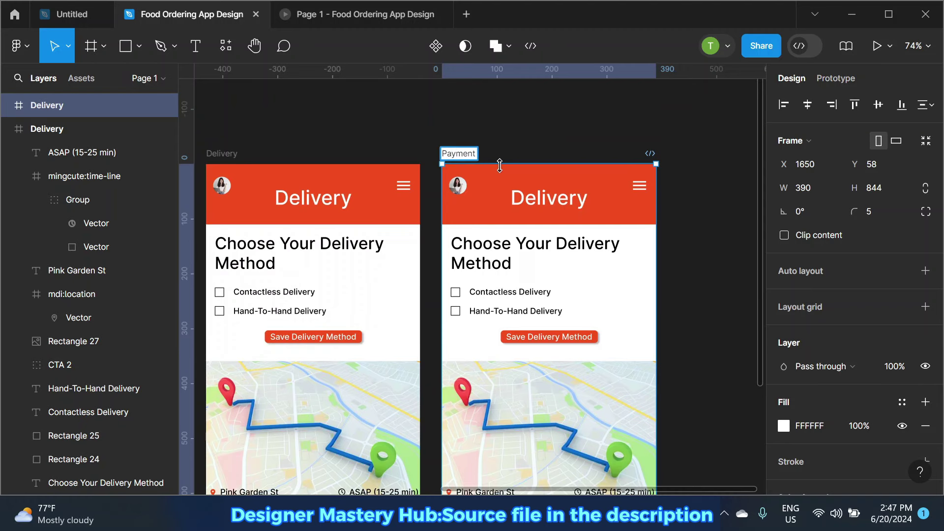
key("Return")
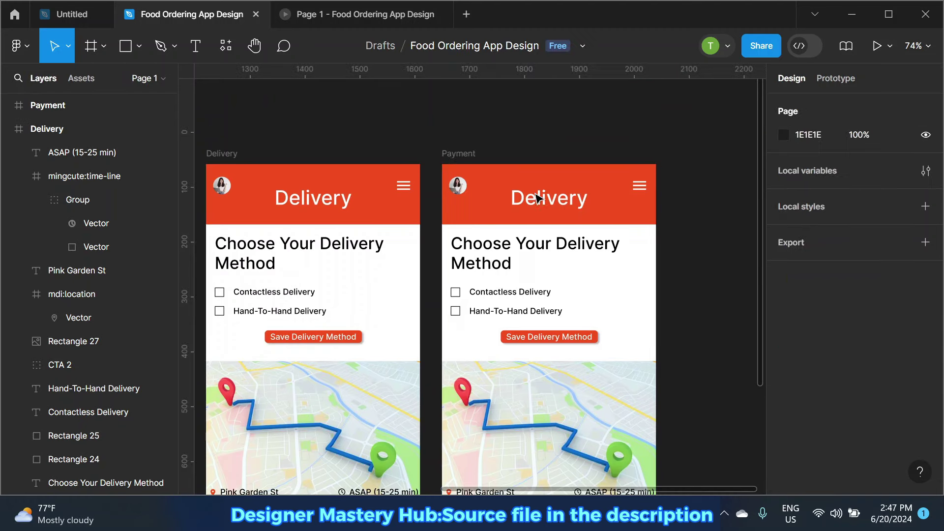
double_click(556, 244)
left_click_drag(556, 244, 624, 245)
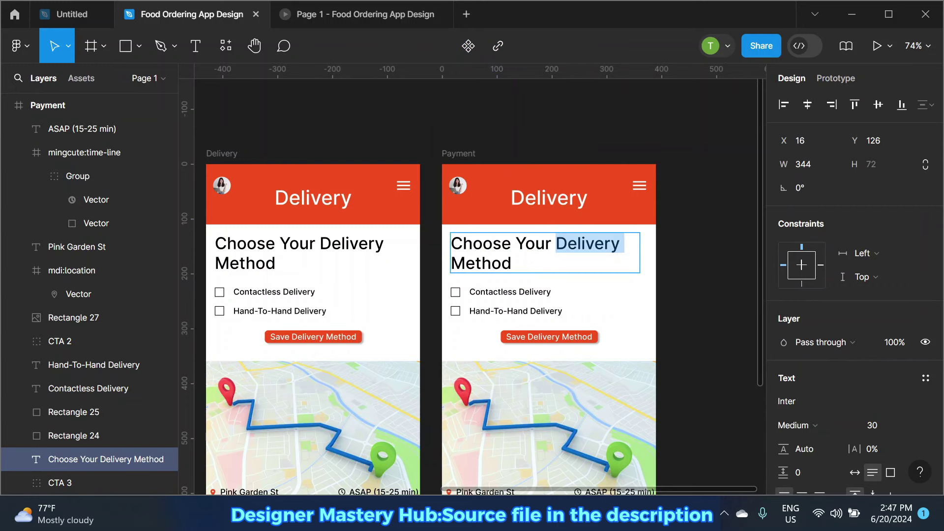
type("Payme")
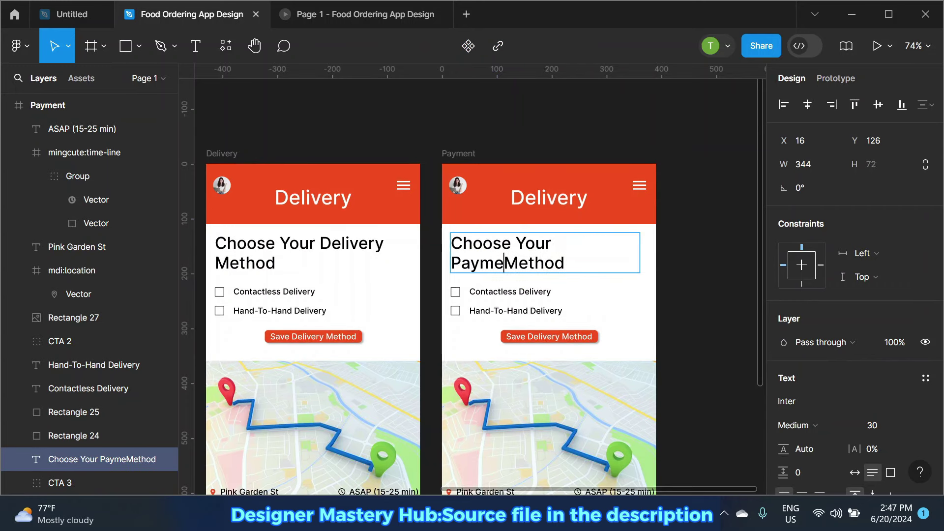
type("nt")
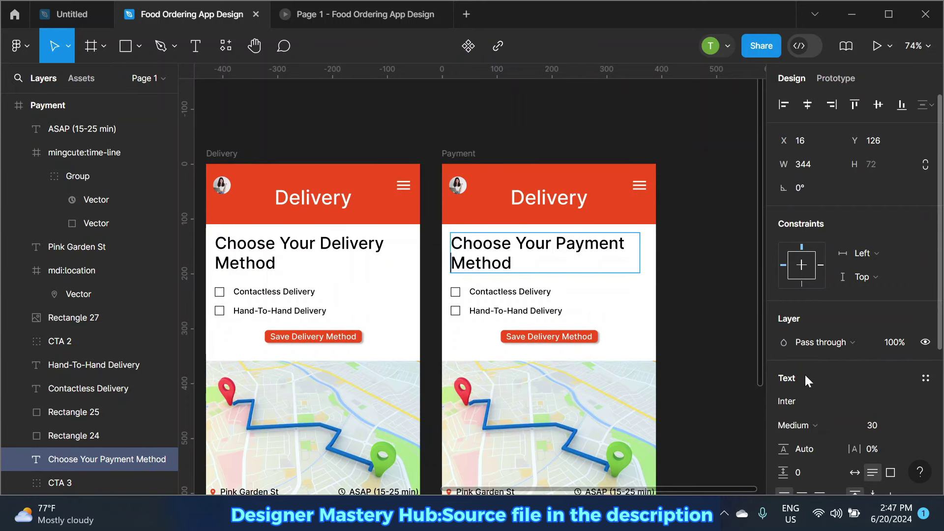
Step: Delete the delivery options, their checkboxes and the Save Delivery Method button
scroll(537, 302, "up", 1, "ctrl")
scroll(533, 312, "up", 2, "ctrl")
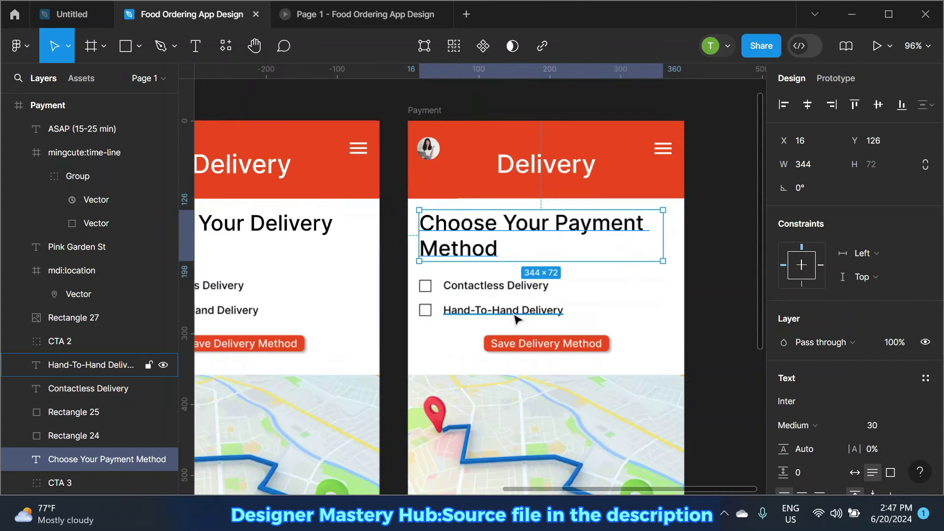
left_click(515, 314)
key("Delete")
left_click(426, 310)
key("Delete")
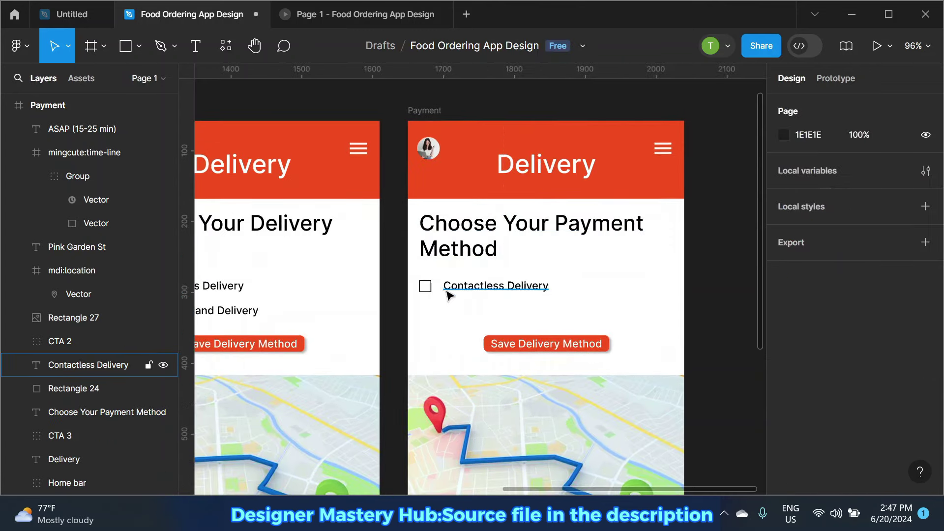
left_click(425, 286)
key("Delete")
left_click(509, 309)
key("Delete")
left_click(539, 343)
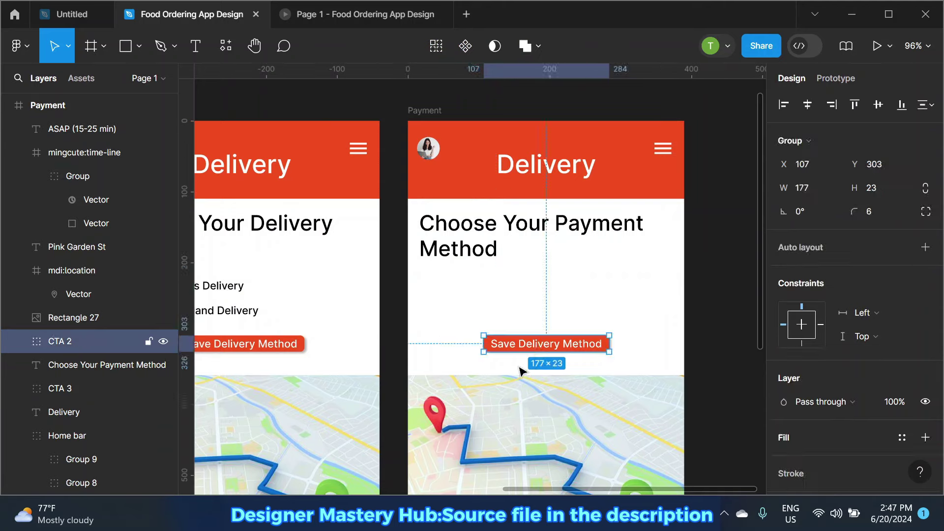
key("Delete")
Step: Delete the map image, Pink Garden St address, location pin and clock icon
left_click(516, 391)
key("Delete")
scroll(487, 344, "down", 3)
scroll(480, 359, "down", 1)
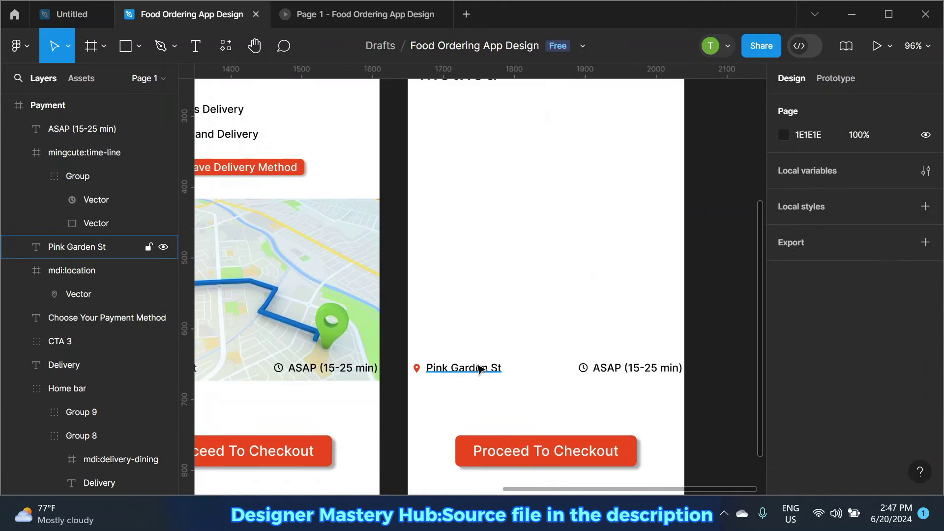
left_click(465, 369)
key("Delete")
left_click(417, 368)
key("Delete")
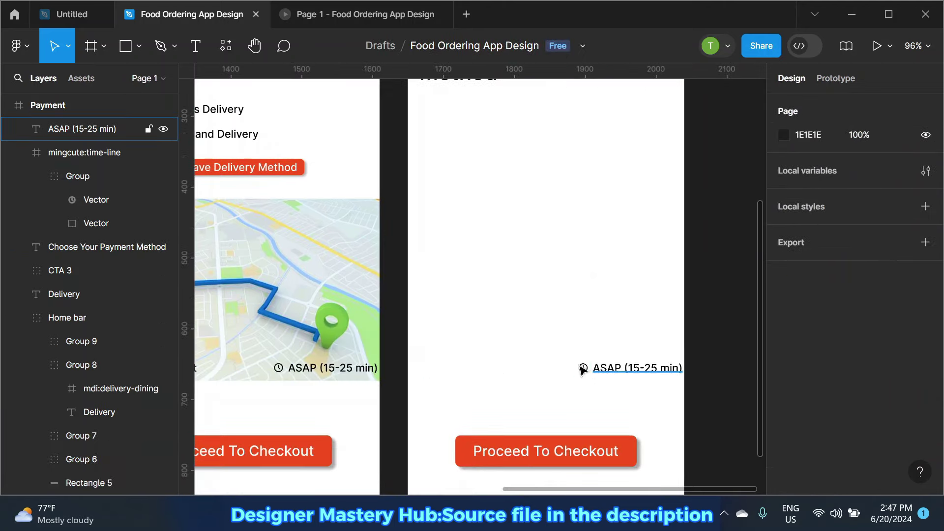
left_click(584, 368)
key("Delete")
key("Delete")
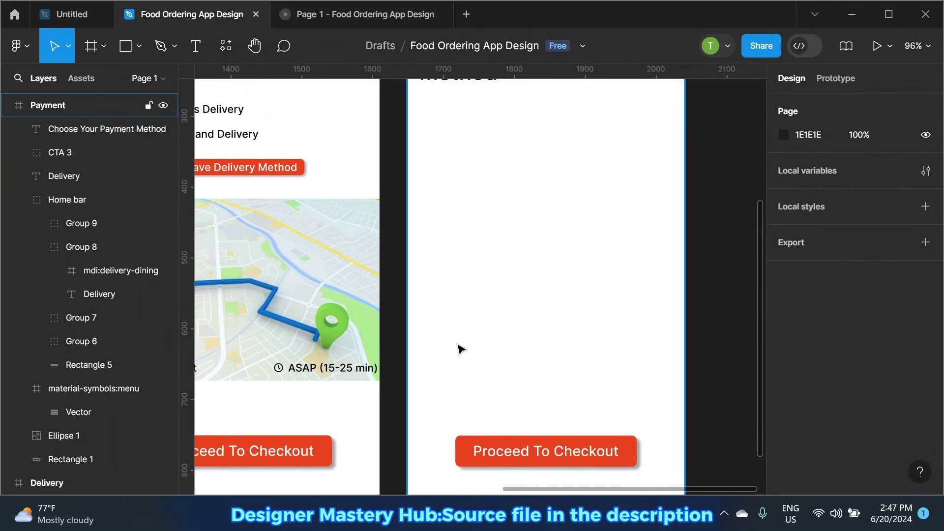
scroll(456, 350, "down", 1)
scroll(532, 423, "down", 1)
Step: Shorten the Payment button label to 'Checkout', centre it, and narrow the red button to fit
double_click(547, 443)
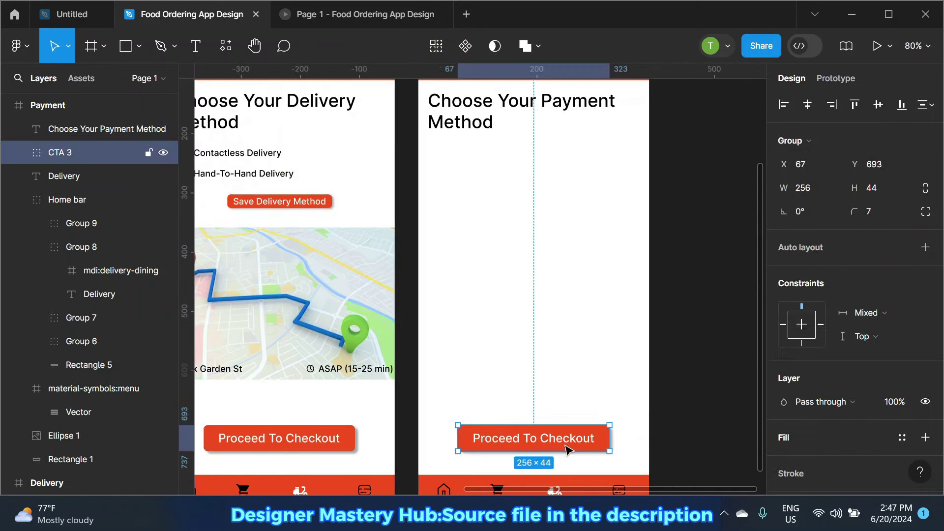
scroll(536, 442, "up", 2)
double_click(528, 440)
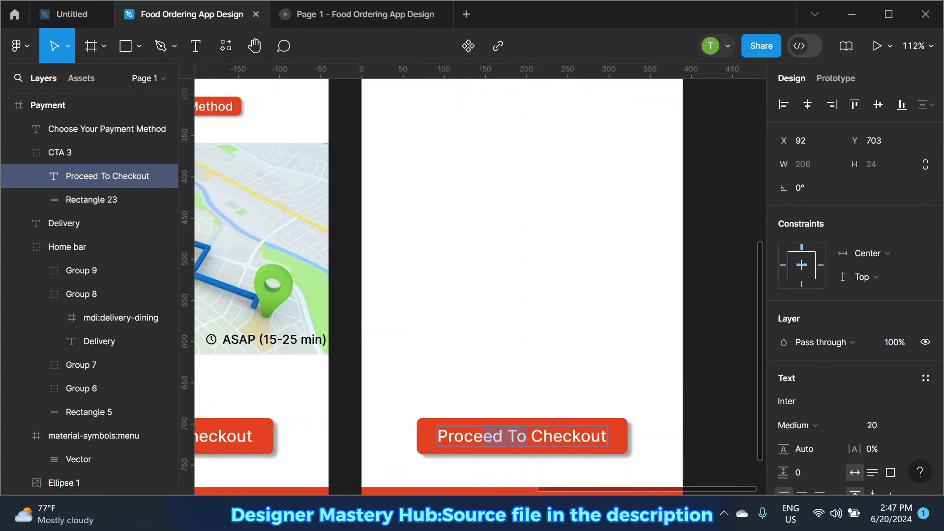
key("BackSpace")
key("Escape")
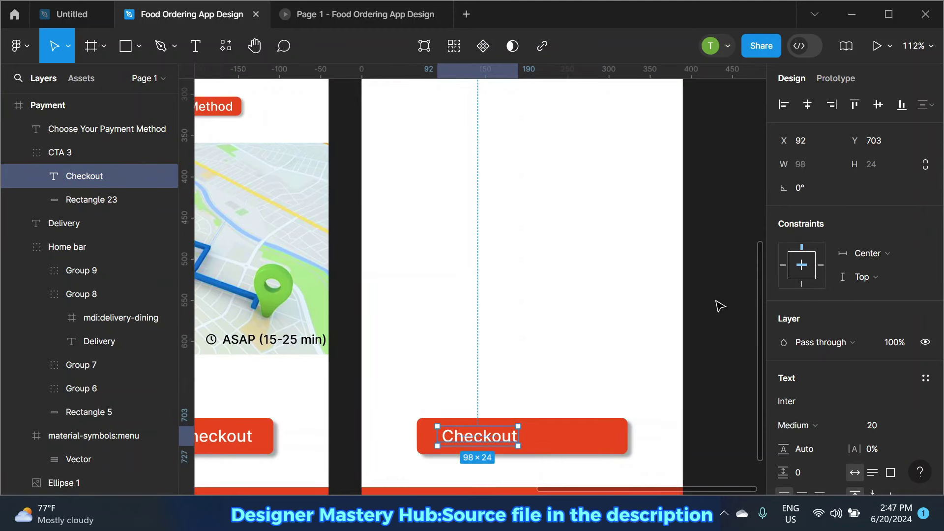
left_click_drag(488, 445, 526, 442)
left_click(428, 436)
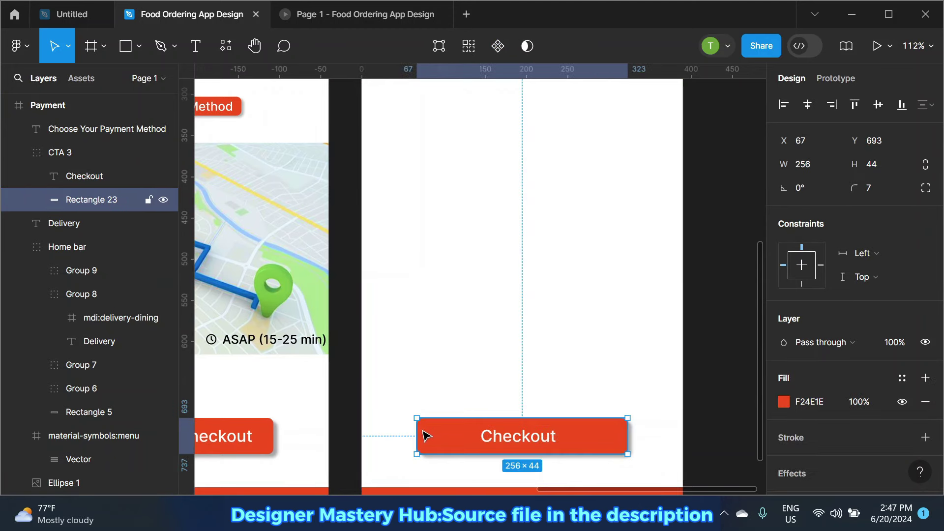
left_click_drag(444, 432, 477, 432)
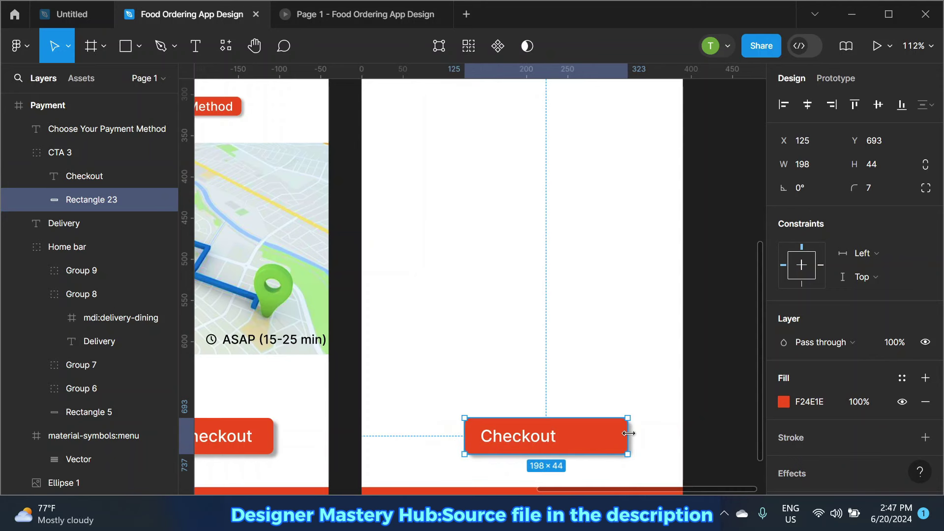
left_click_drag(629, 433, 577, 433)
left_click(528, 441)
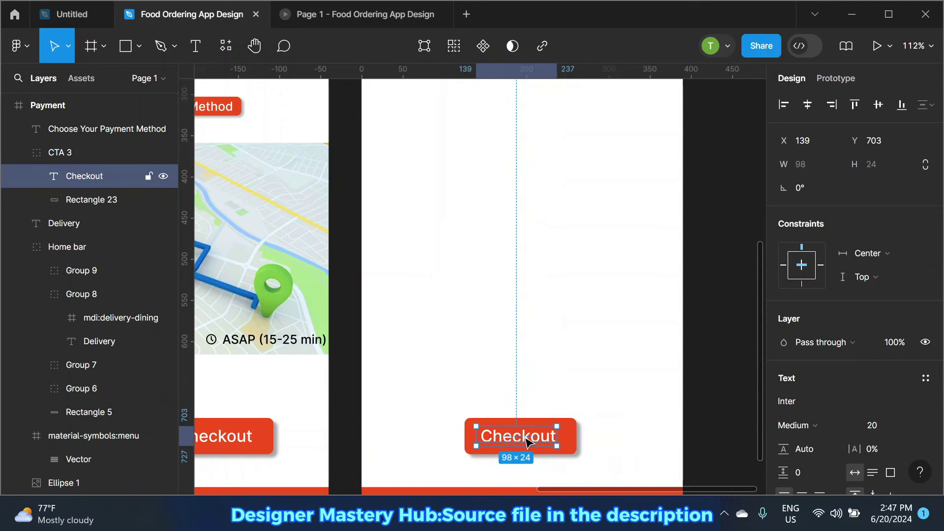
Step: Rename the checkout button group layer from CTA 3 to CTA 4
left_click(729, 372)
left_click(73, 152)
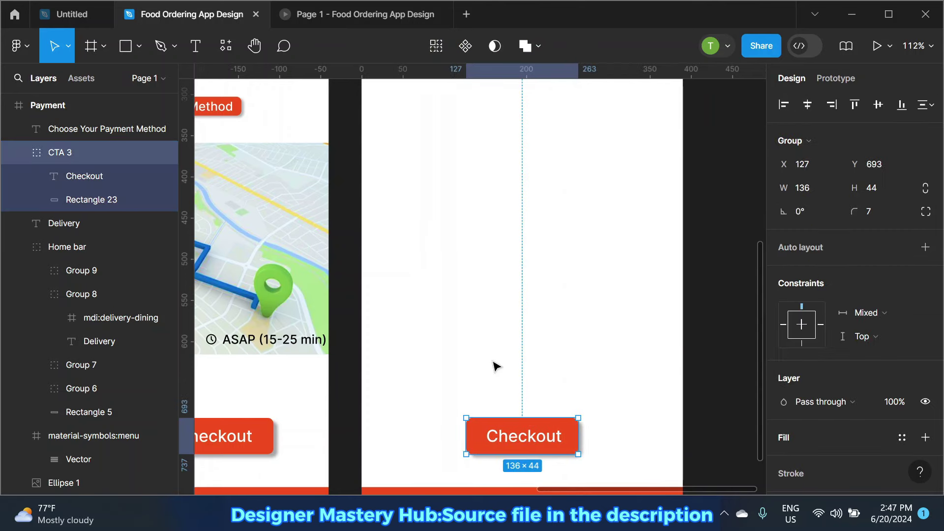
scroll(495, 366, "down", 3)
double_click(83, 150)
type("4")
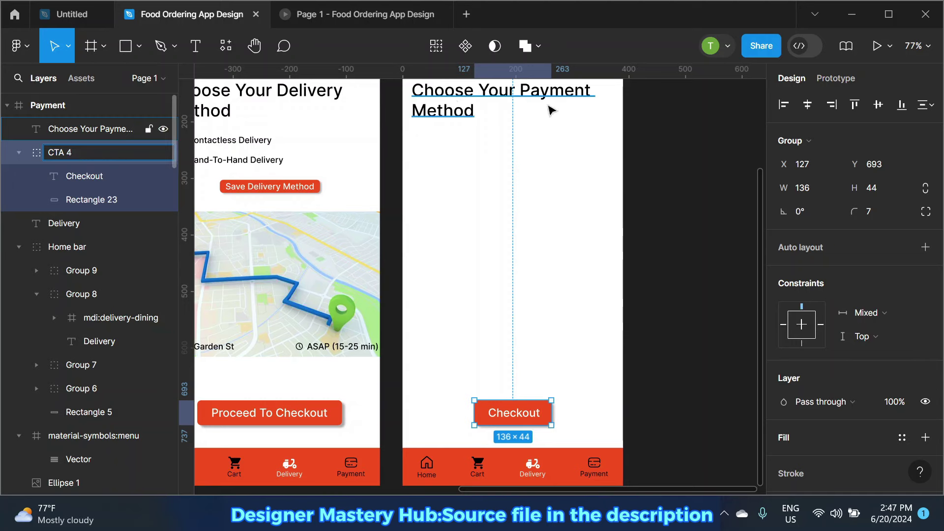
left_click(656, 167)
scroll(507, 310, "down", 2)
scroll(506, 310, "down", 1)
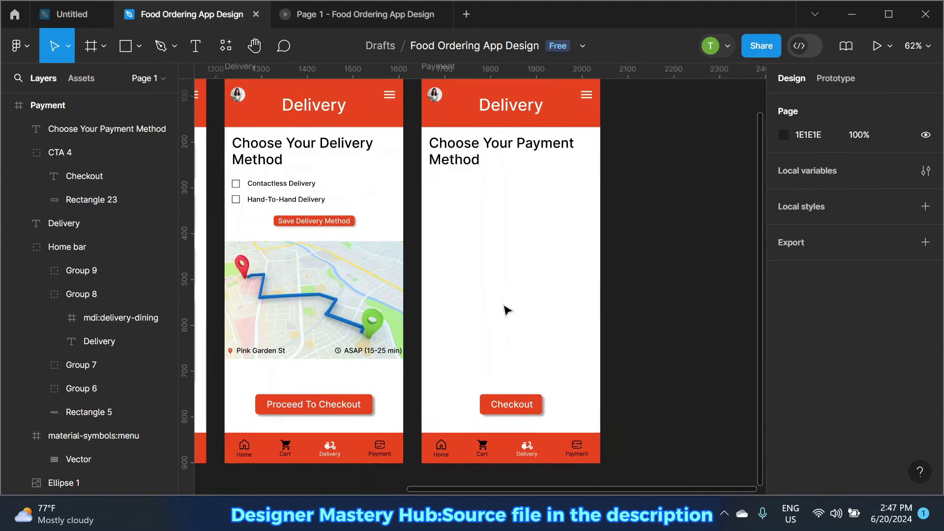
scroll(541, 213, "up", 2)
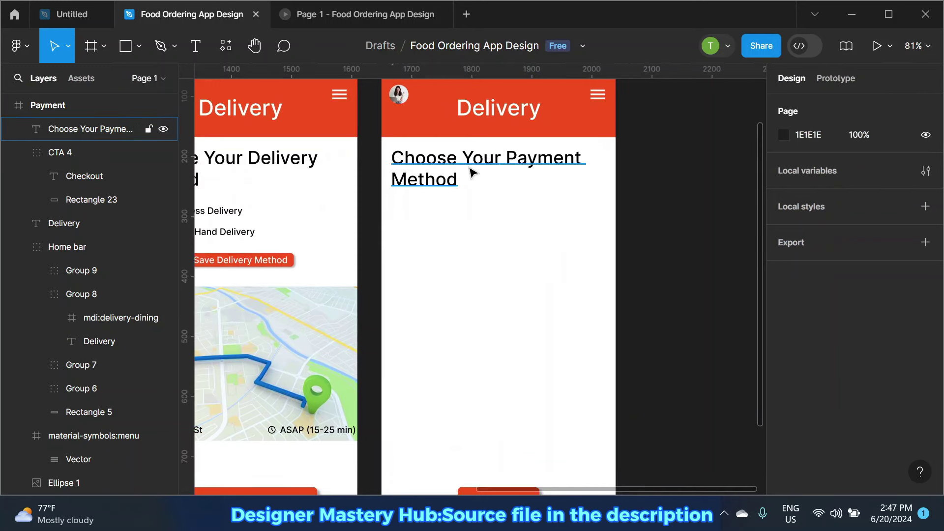
scroll(506, 198, "up", 2)
scroll(548, 270, "up", 1)
Step: Draw a 59×59 circle below the Choose Your Payment Method heading
mouse_move(635, 267)
left_mouse_down()
mouse_move(603, 305)
mouse_move(596, 291)
left_mouse_up()
left_click(141, 48)
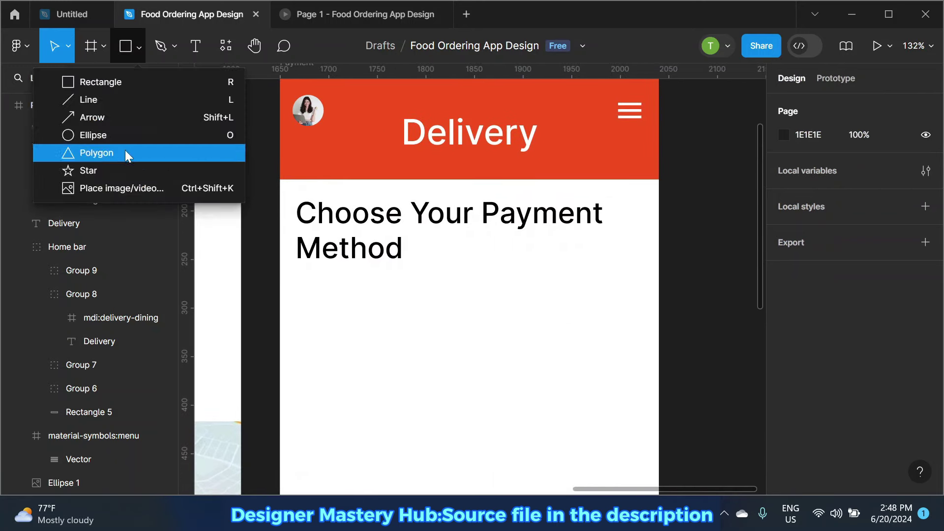
left_click(96, 133)
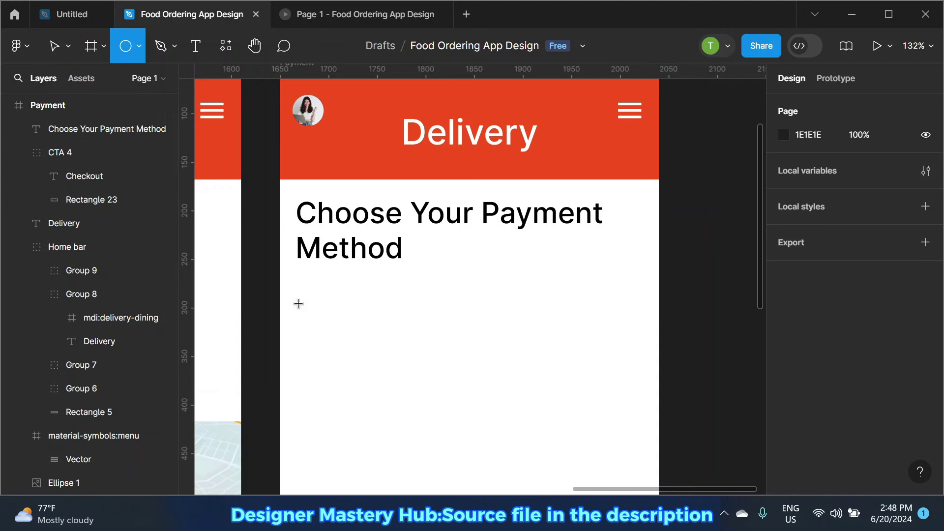
left_click_drag(299, 304, 331, 360)
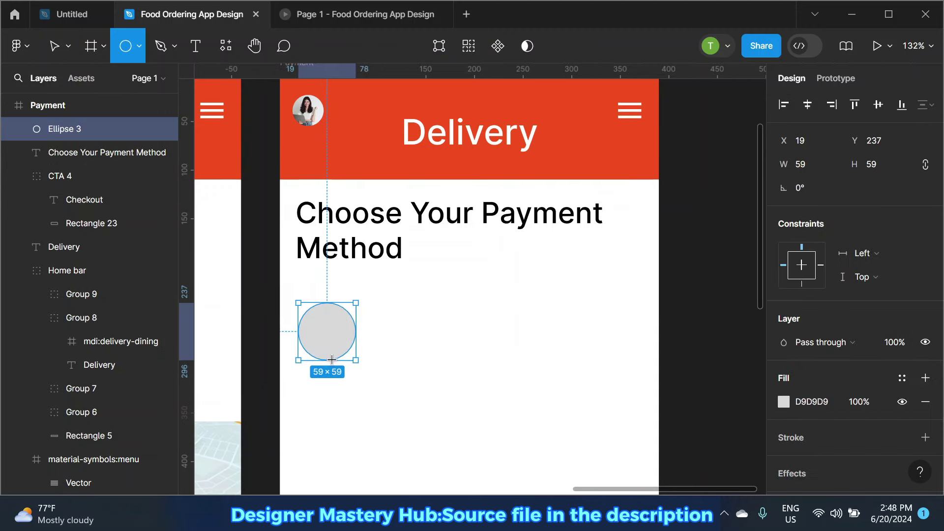
Step: Fill the circle with the MasterCard logo image
left_click(784, 402)
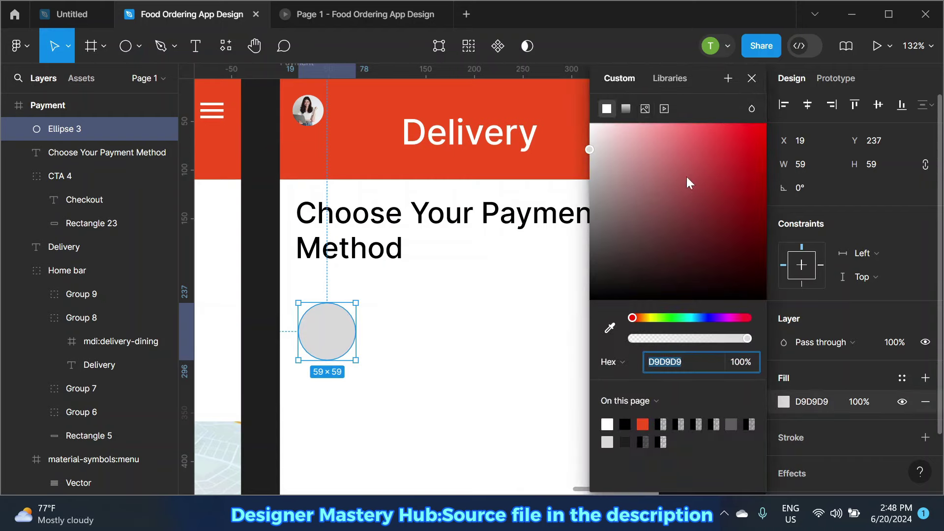
left_click(645, 108)
left_click(682, 216)
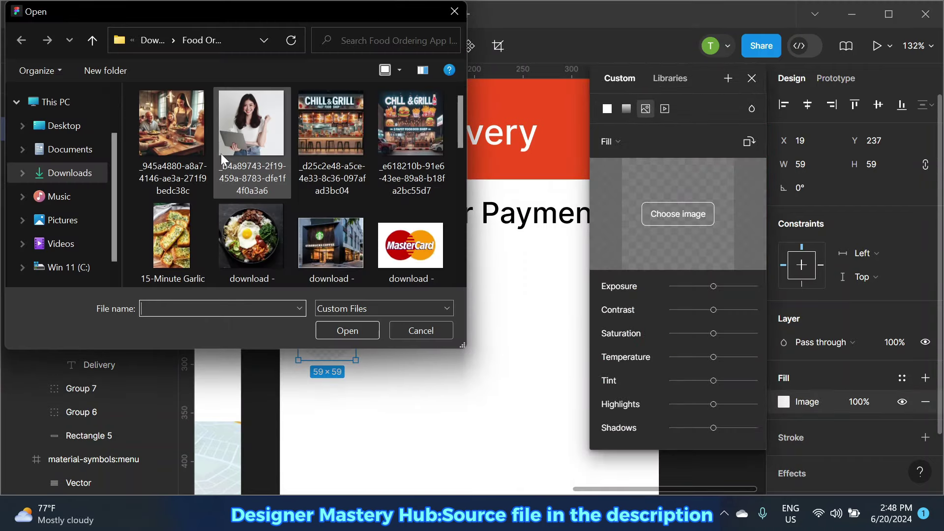
left_click(411, 246)
left_click(347, 331)
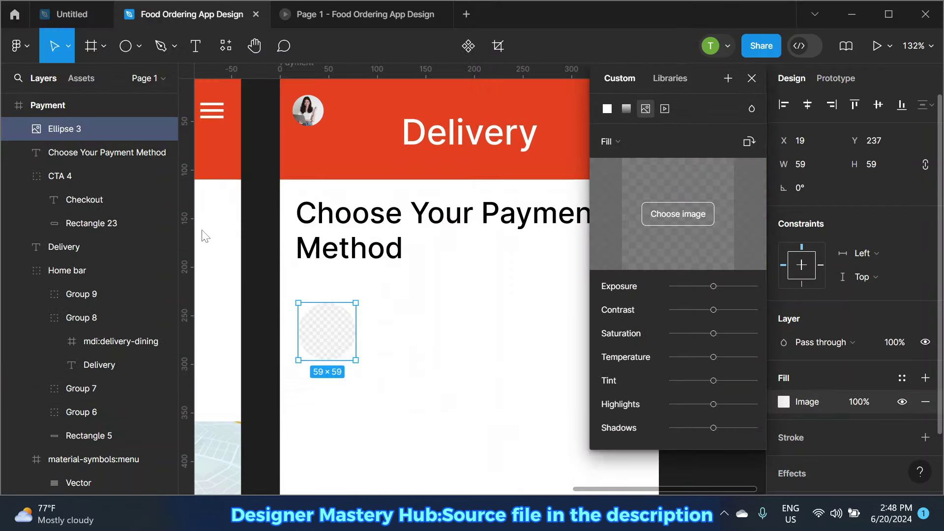
left_click(262, 232)
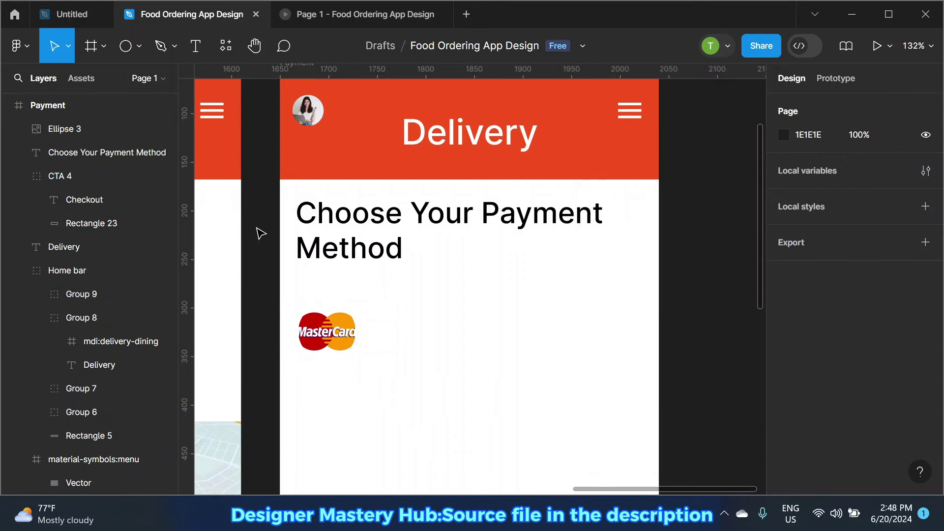
left_click(333, 325)
Step: Give the MasterCard circle a drop shadow with X offset 3 and 31% opacity
scroll(905, 374, "down", 2)
left_click(925, 404)
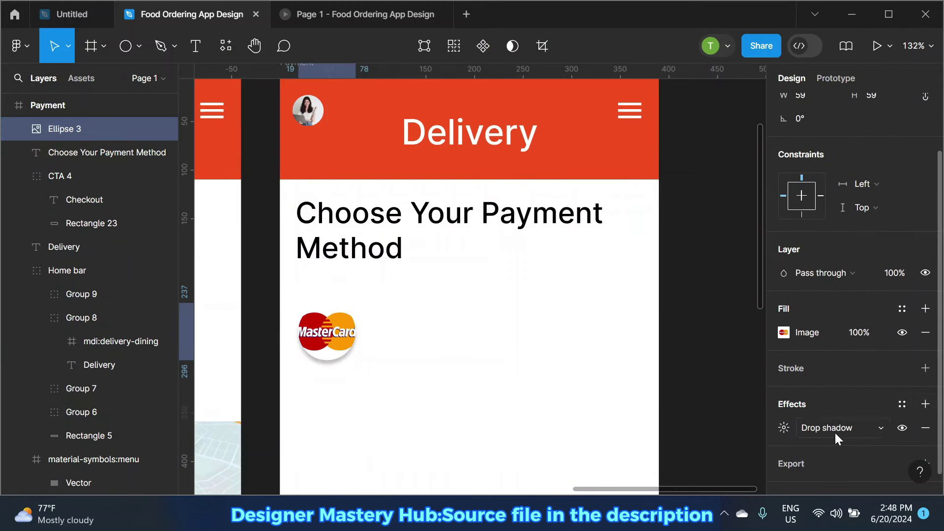
left_click(927, 367)
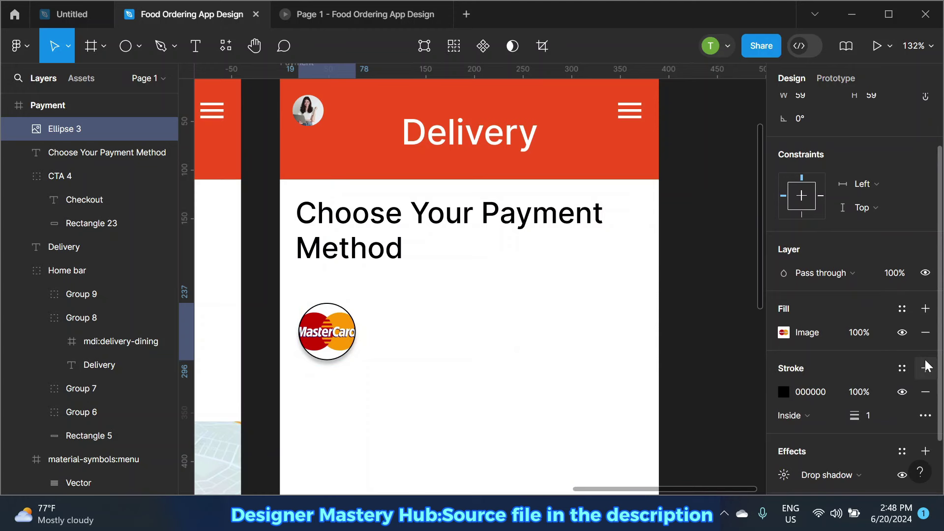
left_click(925, 392)
left_click(784, 428)
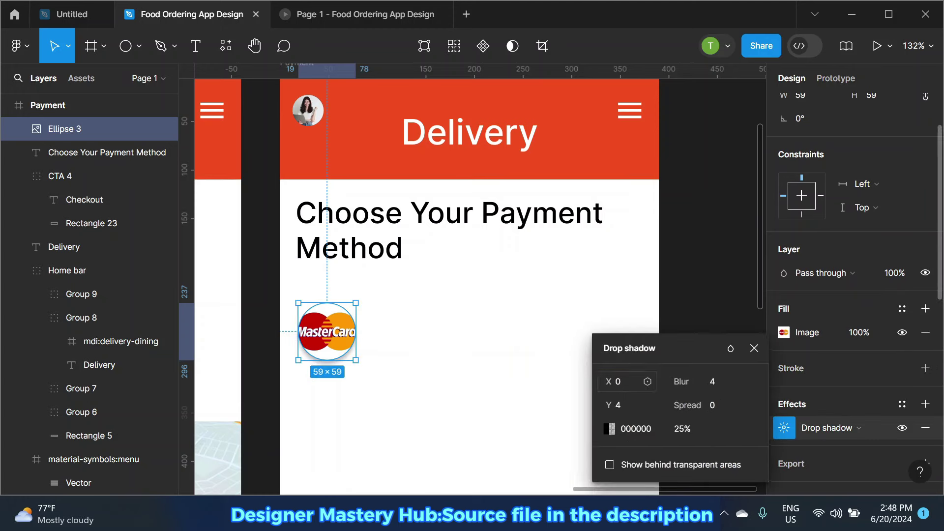
left_click_drag(612, 389, 609, 409)
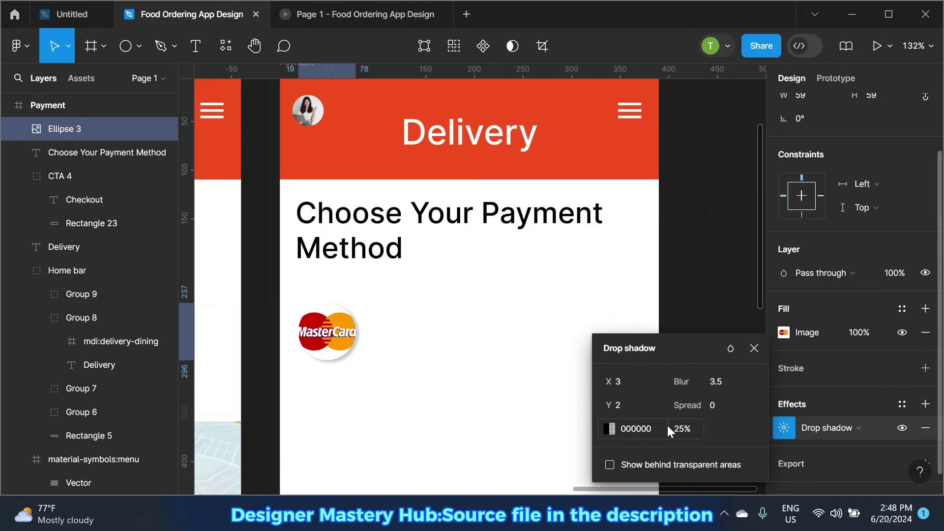
left_click_drag(669, 426, 675, 426)
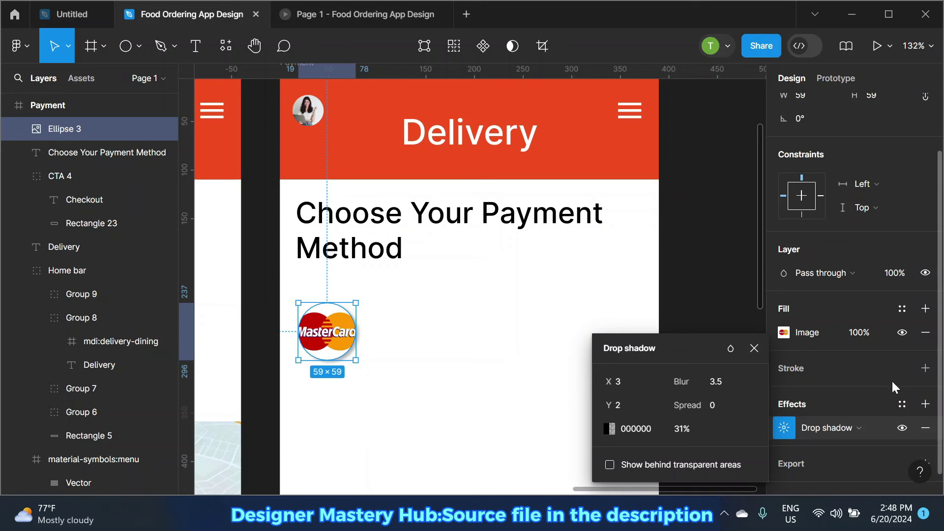
left_click(754, 348)
left_click(700, 337)
Step: Add a second drop shadow offset up and left with blur 2.3
left_click(352, 335)
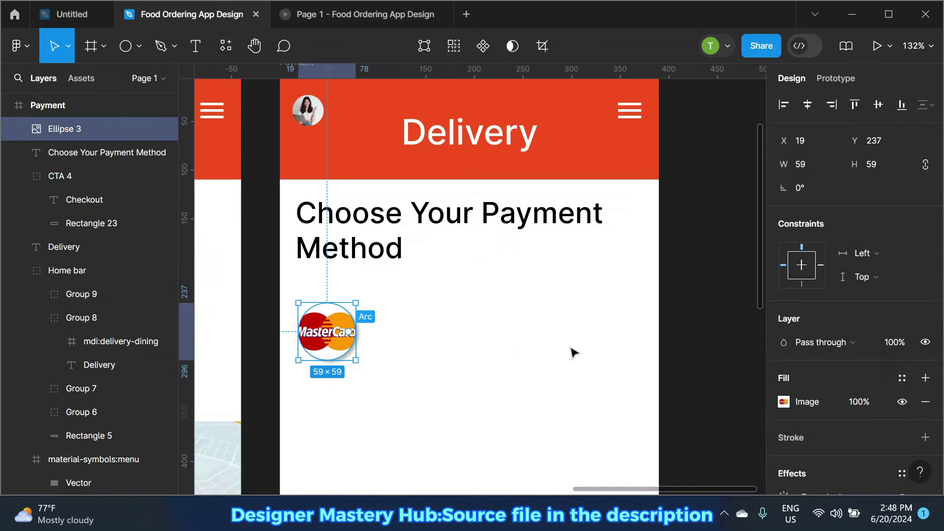
scroll(860, 344, "down", 3)
left_click(926, 380)
left_click(784, 405)
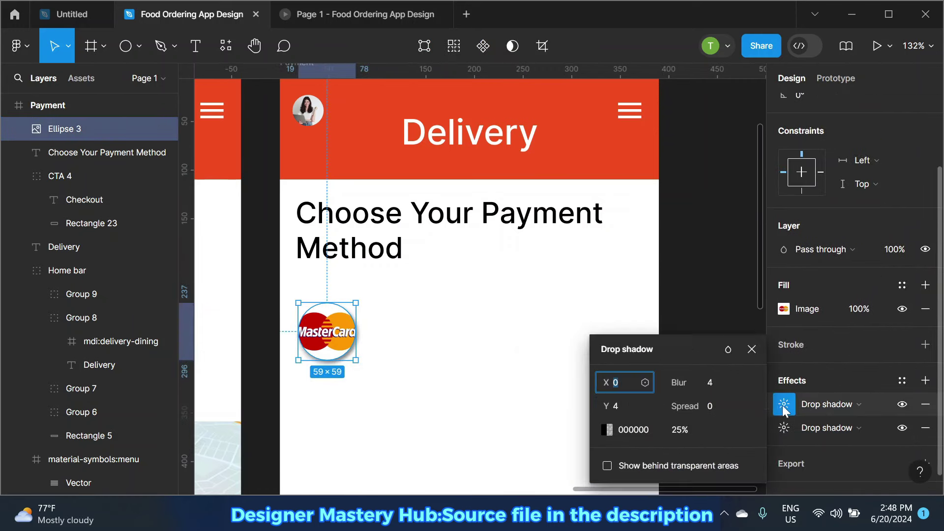
left_click_drag(608, 407, 601, 389)
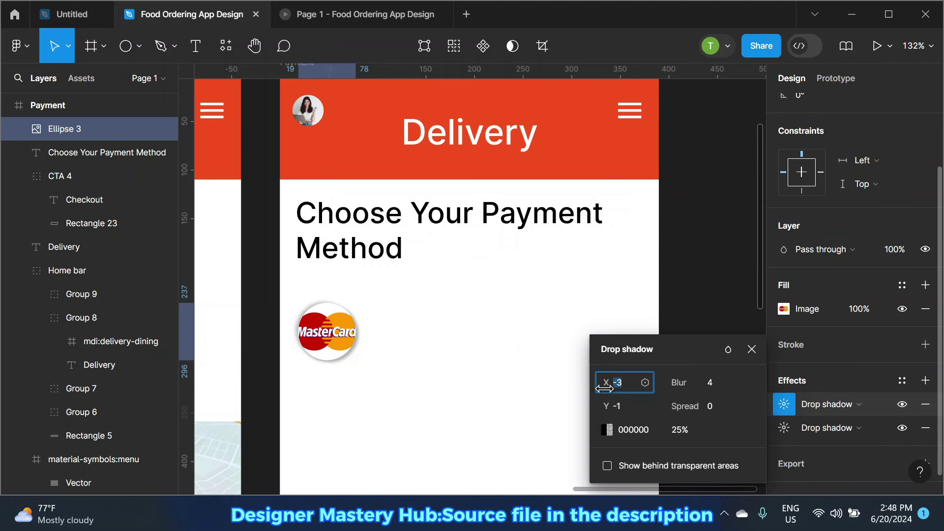
scroll(305, 336, "up", 3)
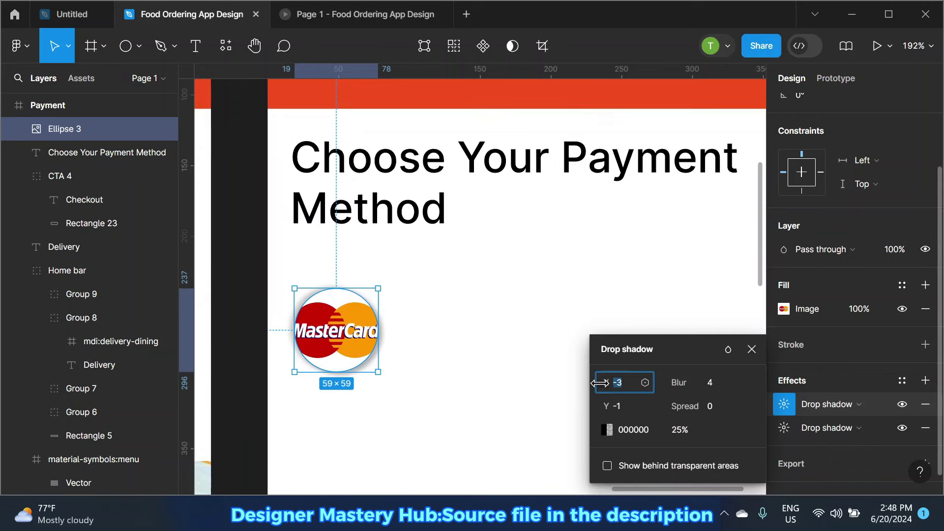
left_click_drag(594, 383, 602, 384)
left_click_drag(678, 384, 669, 385)
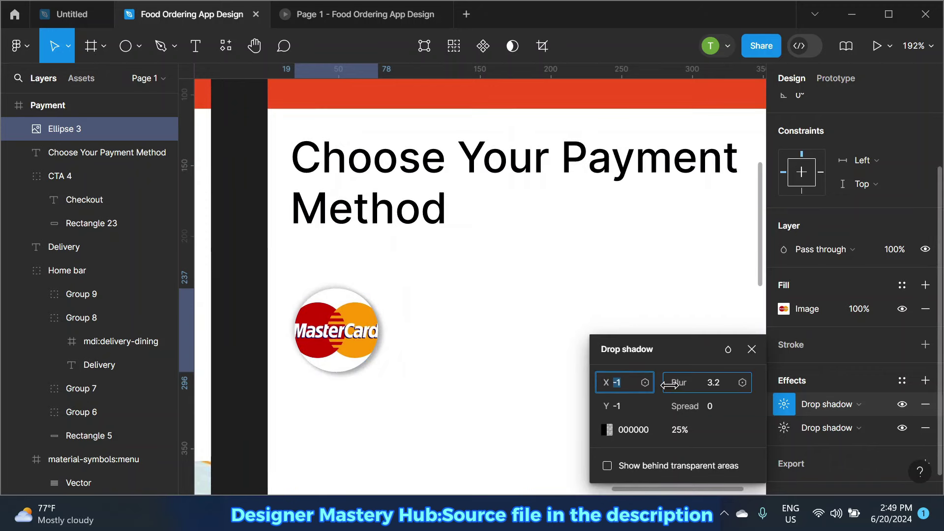
left_click(756, 362)
scroll(280, 322, "down", 3)
left_click(281, 322)
scroll(364, 358, "down", 2)
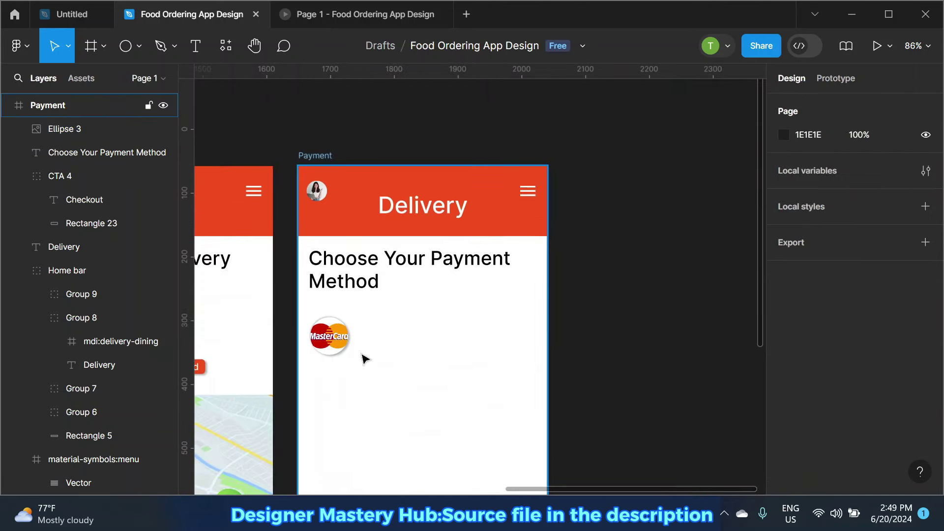
scroll(325, 336, "down", 1)
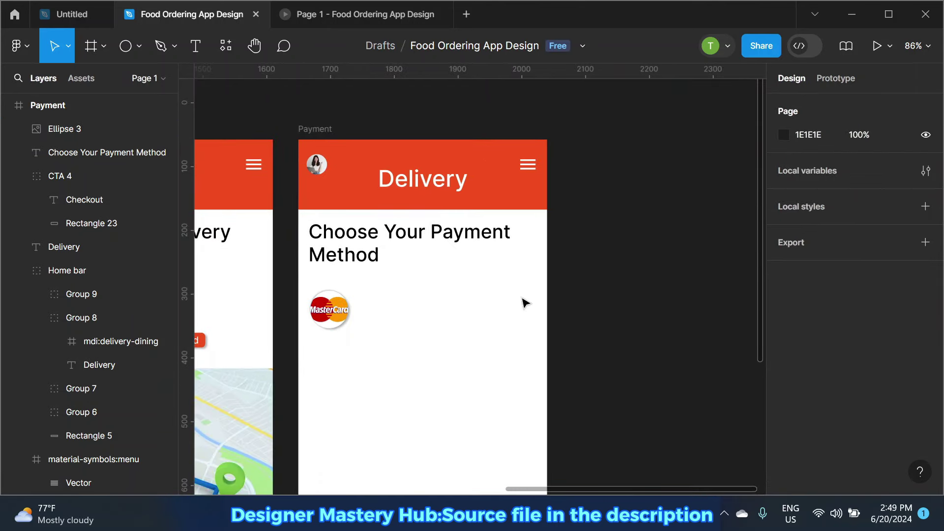
Step: Duplicate the MasterCard circle and place the copy to its right at X 95
left_click(328, 309)
key("ctrl+d")
scroll(340, 327, "up", 2, "ctrl")
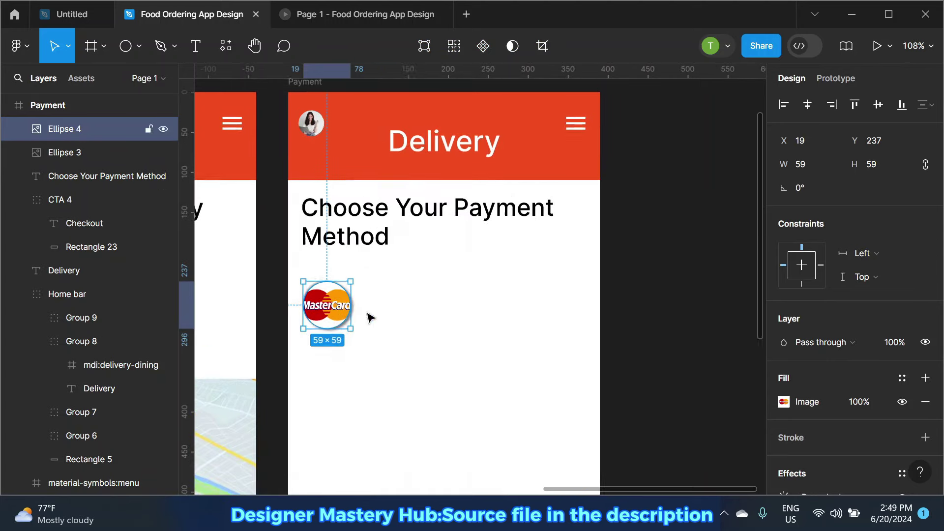
left_click_drag(334, 318, 395, 318)
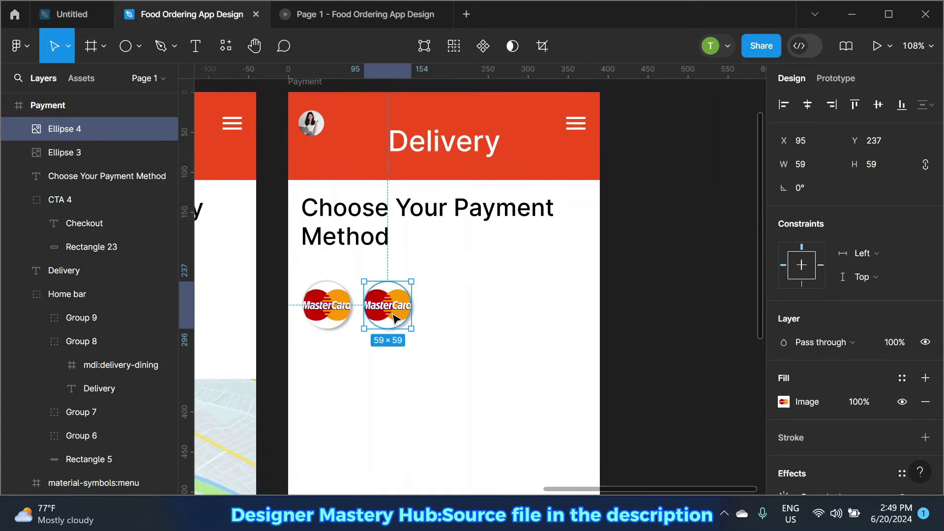
Step: Replace the copied circle's image fill with the VISA logo
left_click(784, 402)
left_click(679, 246)
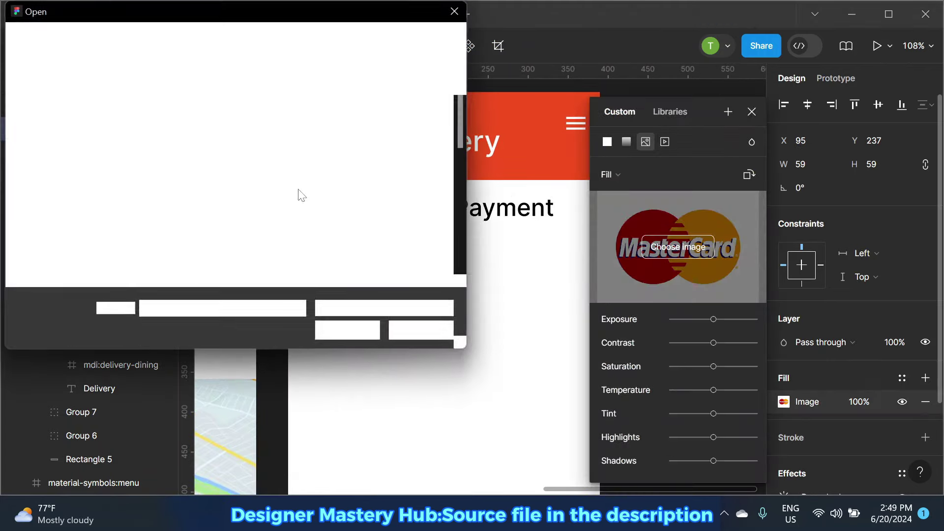
scroll(300, 193, "down", 3)
left_click(412, 212)
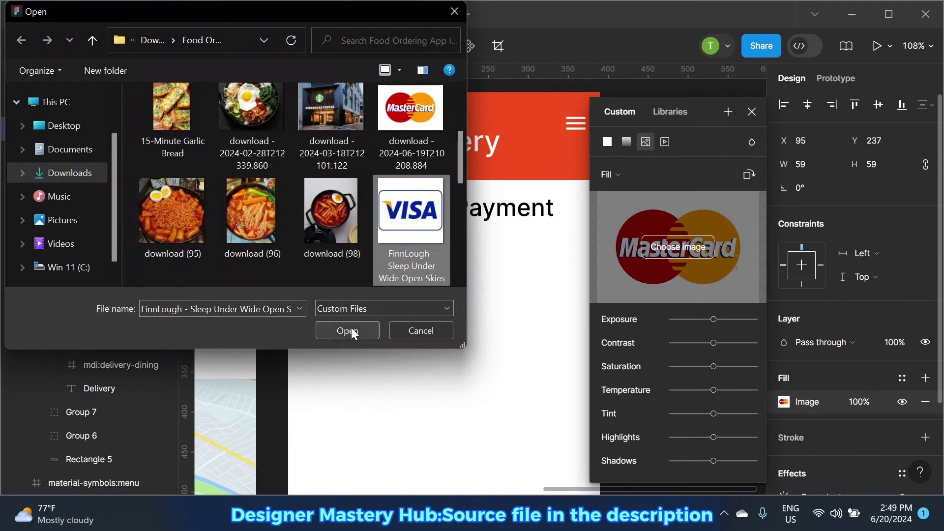
left_click(348, 330)
left_click(752, 112)
left_click(378, 268)
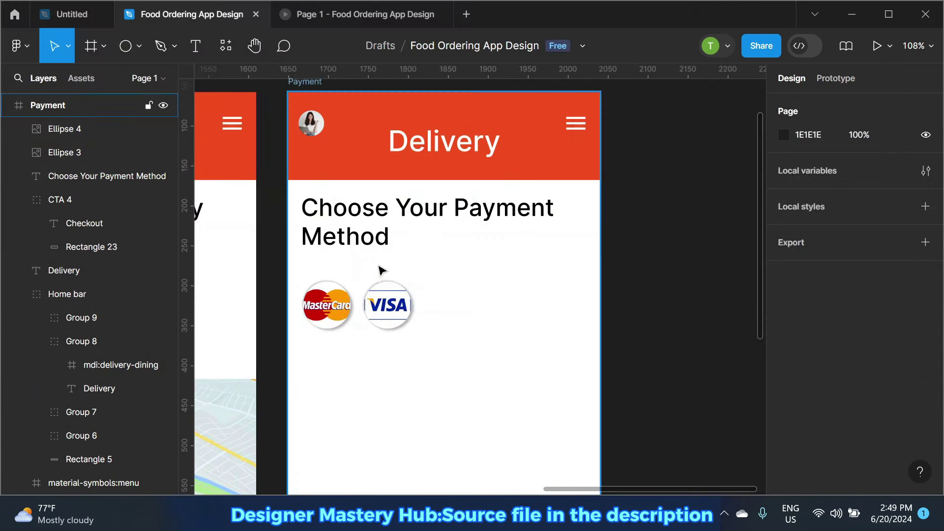
scroll(378, 268, "down", 3)
scroll(373, 324, "up", 2)
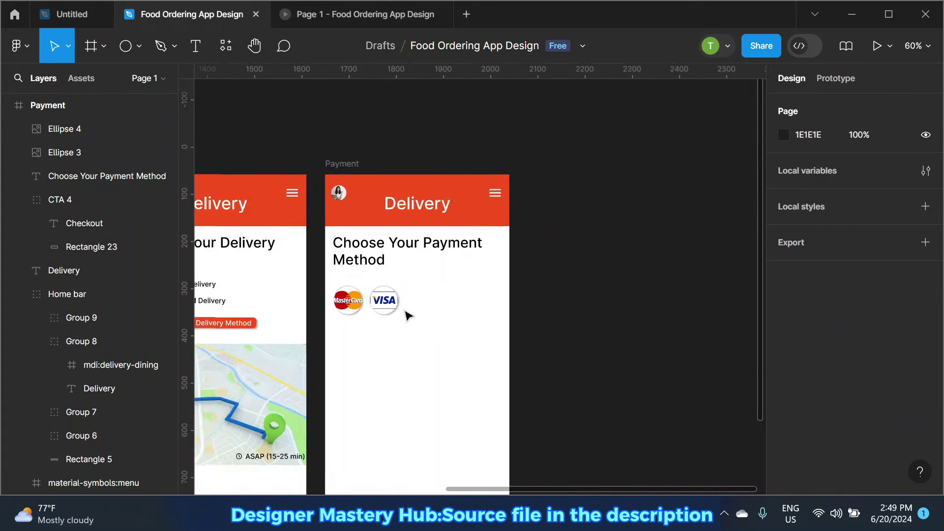
scroll(408, 315, "up", 3)
Step: Duplicate the VISA circle to the right and fill it with solid red F24E1E
left_click(343, 296)
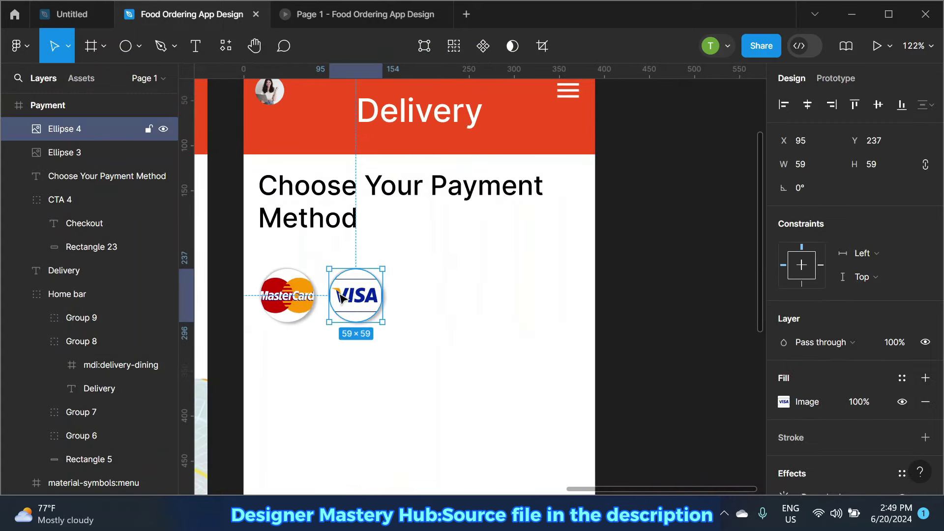
key("ctrl+d")
left_click_drag(343, 297, 420, 309)
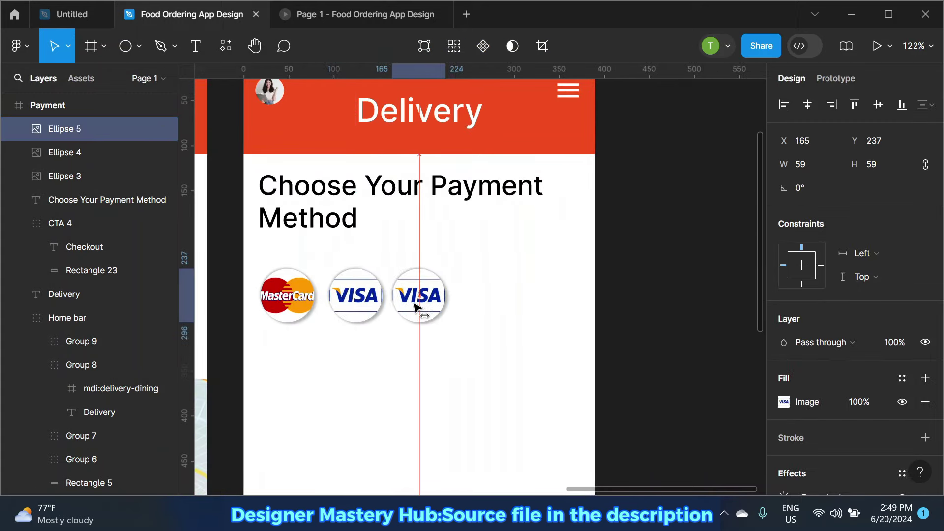
key("Return")
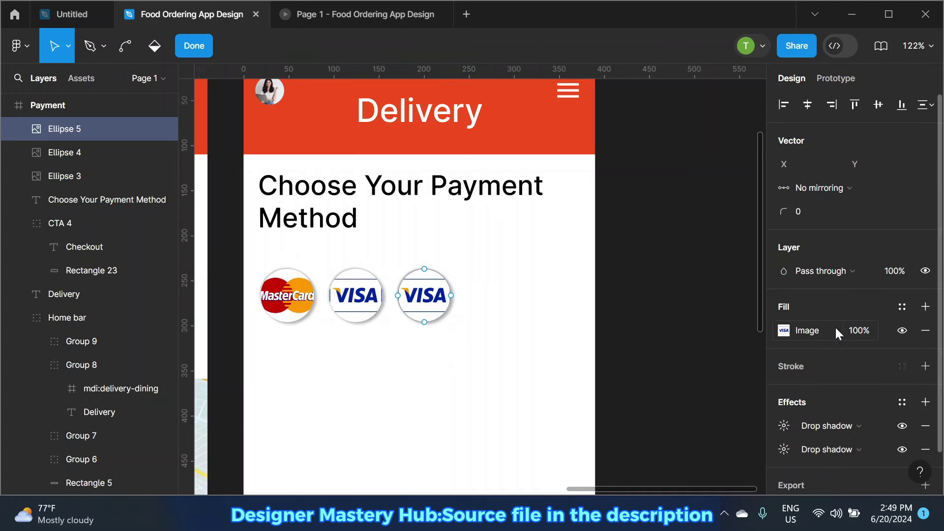
left_click(784, 330)
left_click(608, 109)
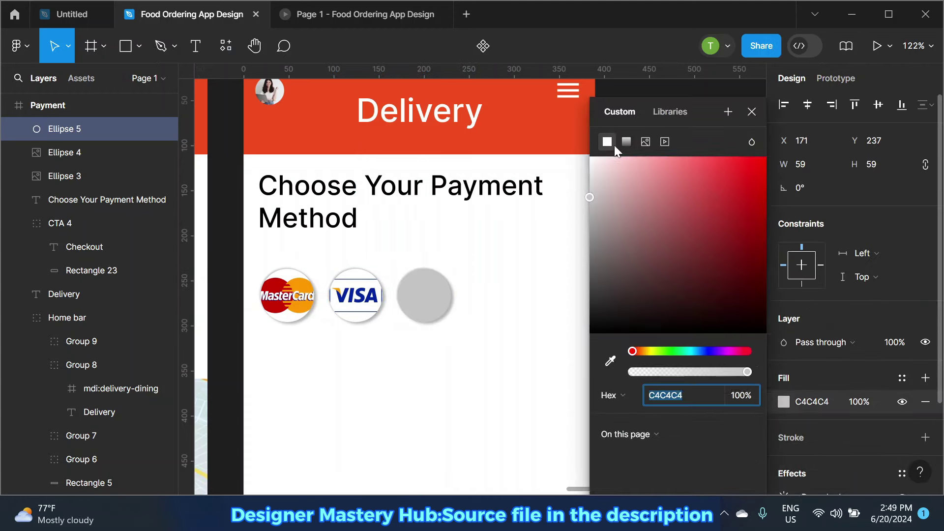
type("FFFFFF")
key("Return")
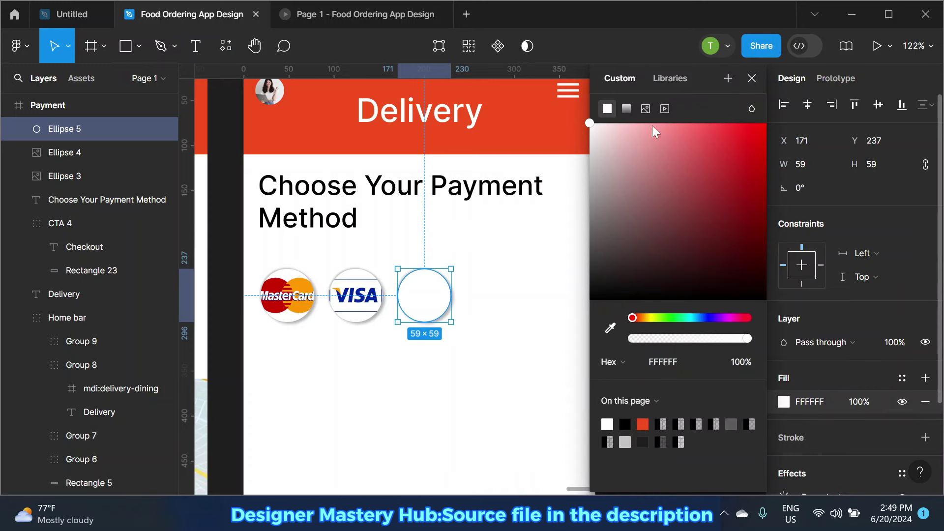
left_click(642, 424)
left_click(673, 171)
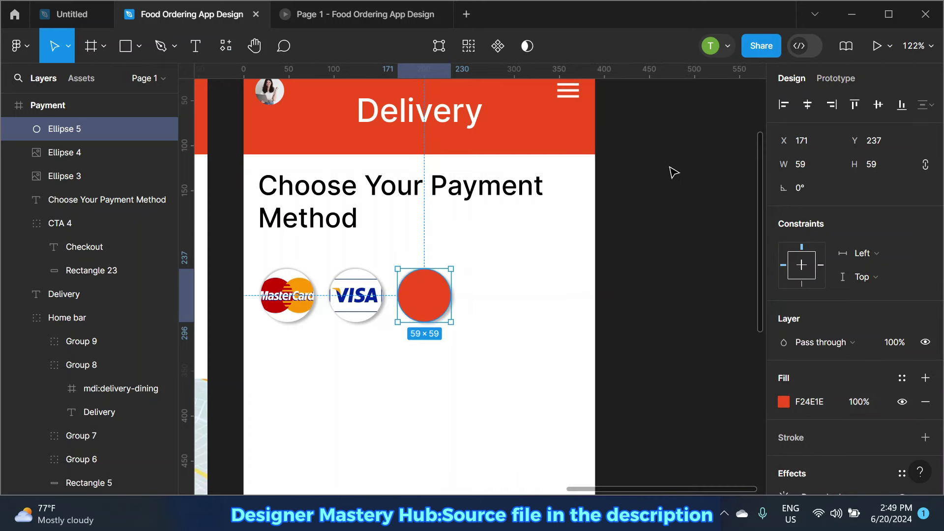
Step: Add a 'More' text label centred on the red circle
left_click(196, 46)
scroll(421, 299, "up", 3)
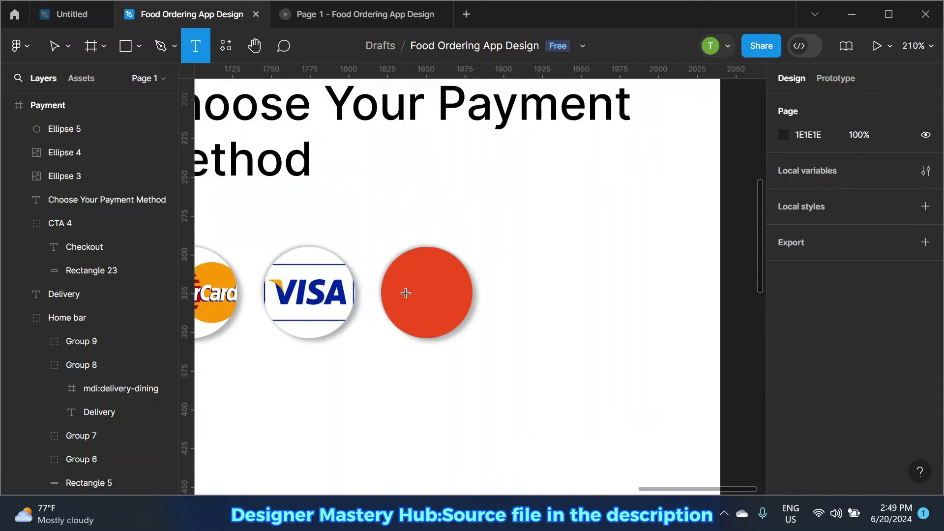
left_click(406, 294)
type("More")
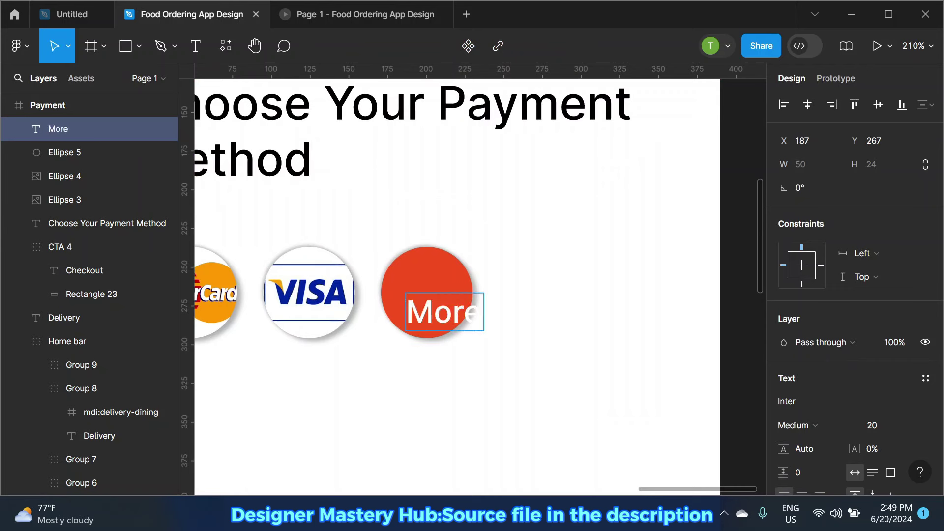
left_click(446, 173)
left_click(445, 326)
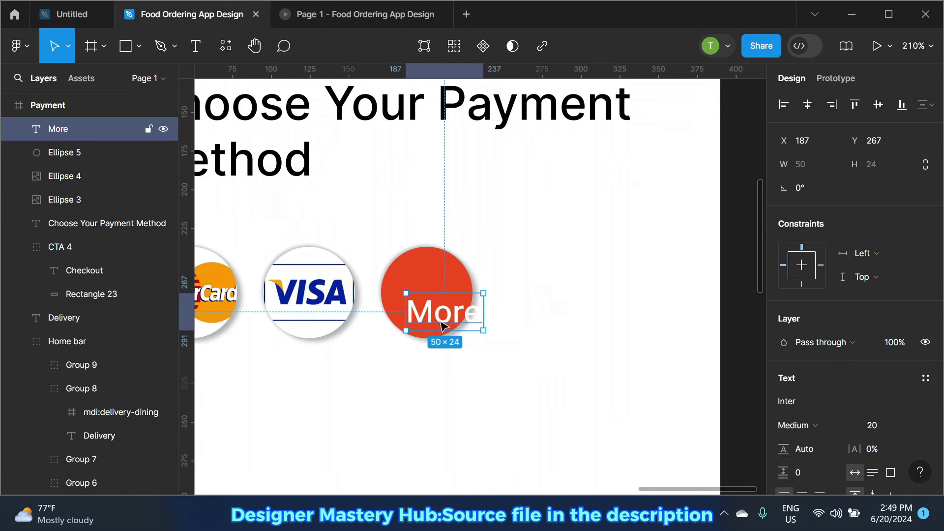
left_click_drag(444, 326, 427, 299)
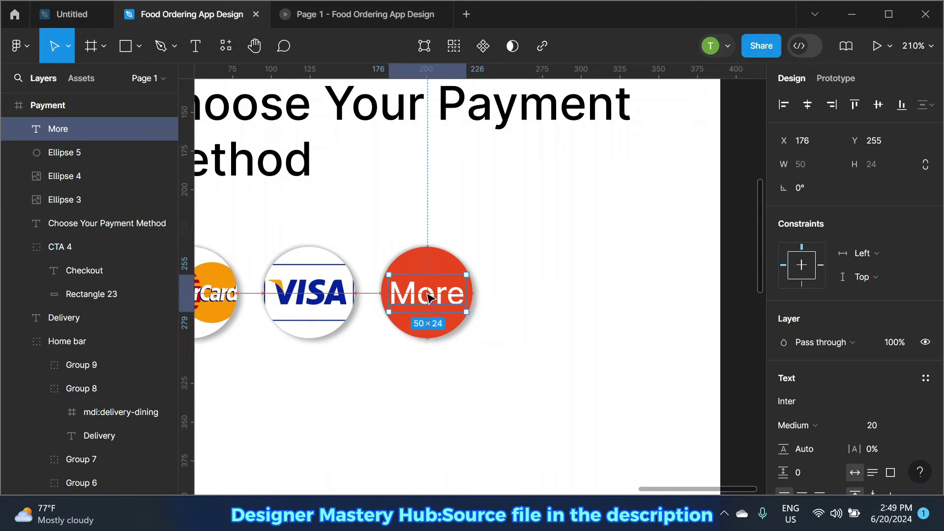
scroll(427, 295, "down", 4)
left_click(696, 228)
Step: Add 'Order Details' text below the payment circles in Inter Medium 24, left-aligned with the title
scroll(407, 274, "down", 4)
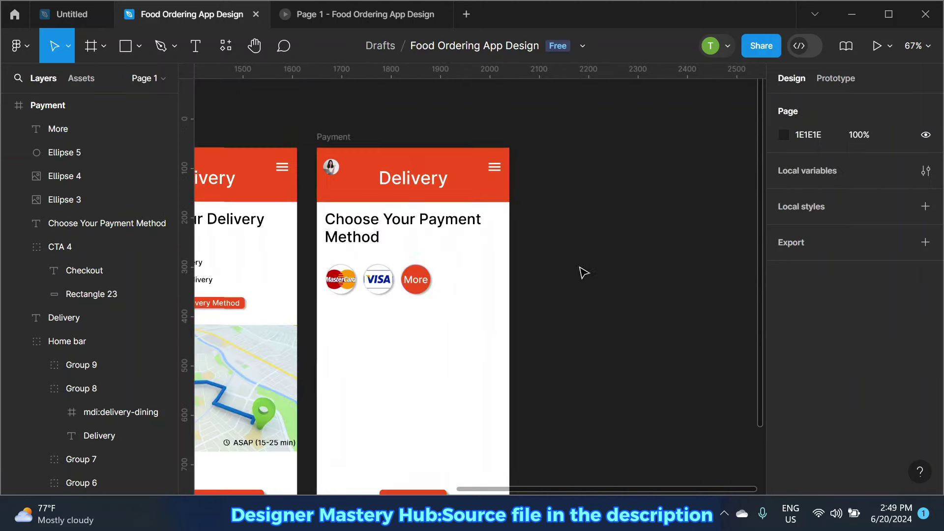
scroll(362, 270, "down", 1)
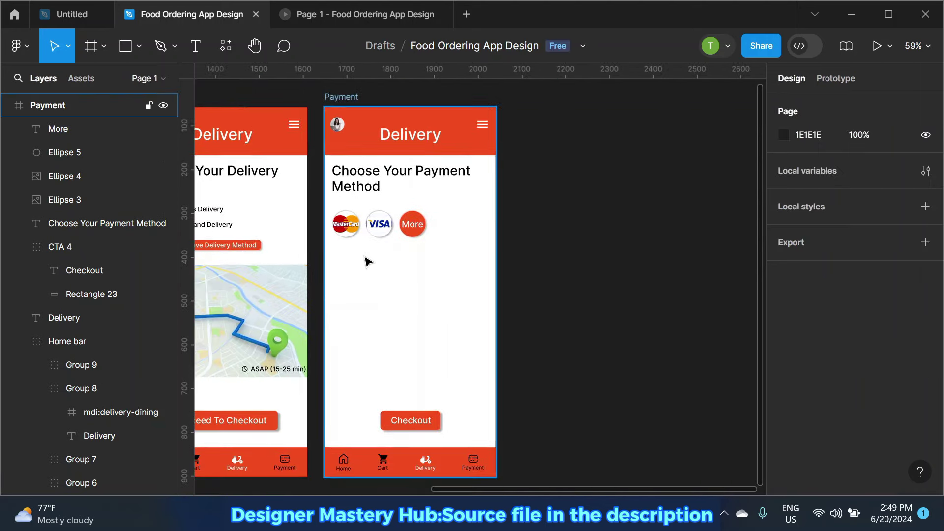
scroll(368, 261, "up", 2)
scroll(388, 258, "down", 1)
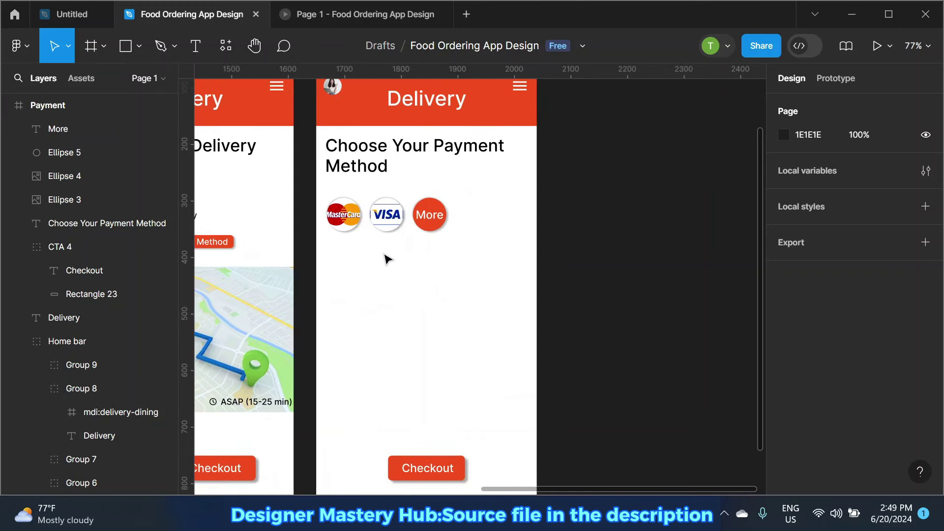
scroll(388, 259, "down", 1)
scroll(388, 259, "down", 1)
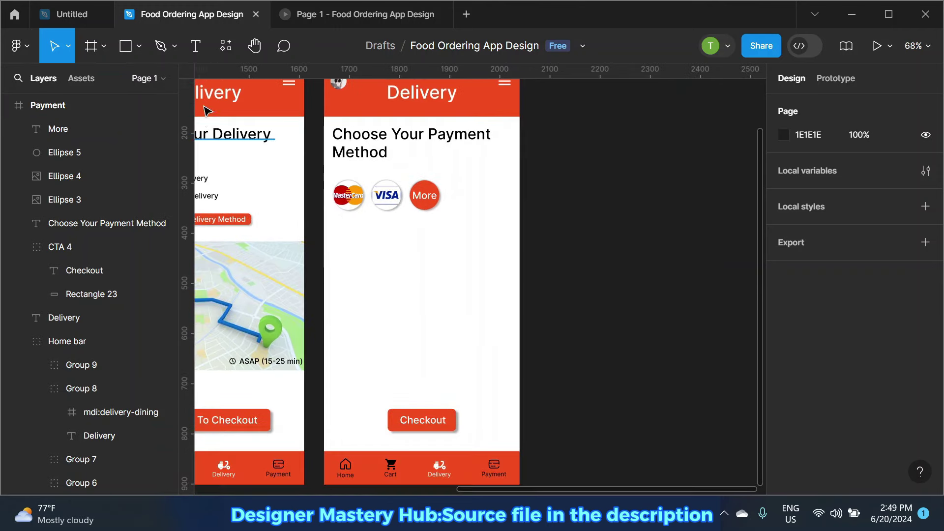
key("t")
scroll(353, 258, "up", 2)
left_click(335, 233)
type("Ord")
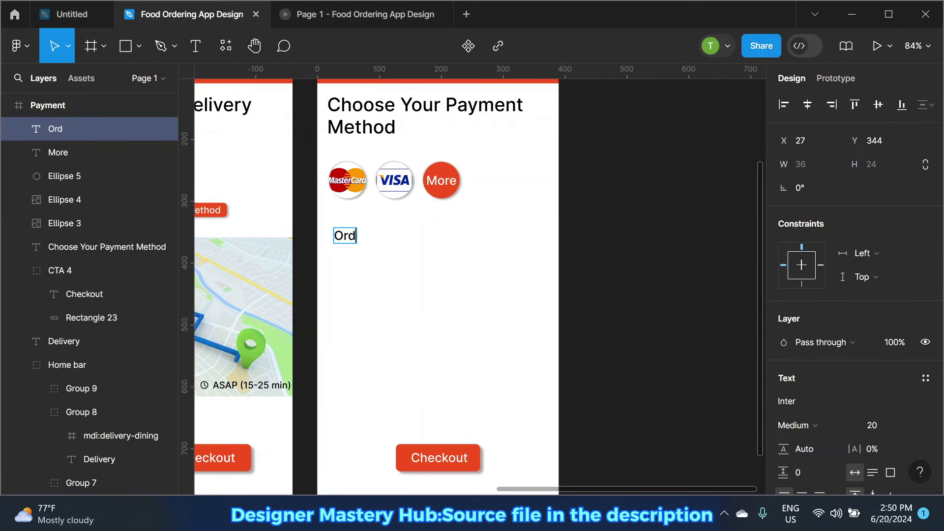
type("er Details")
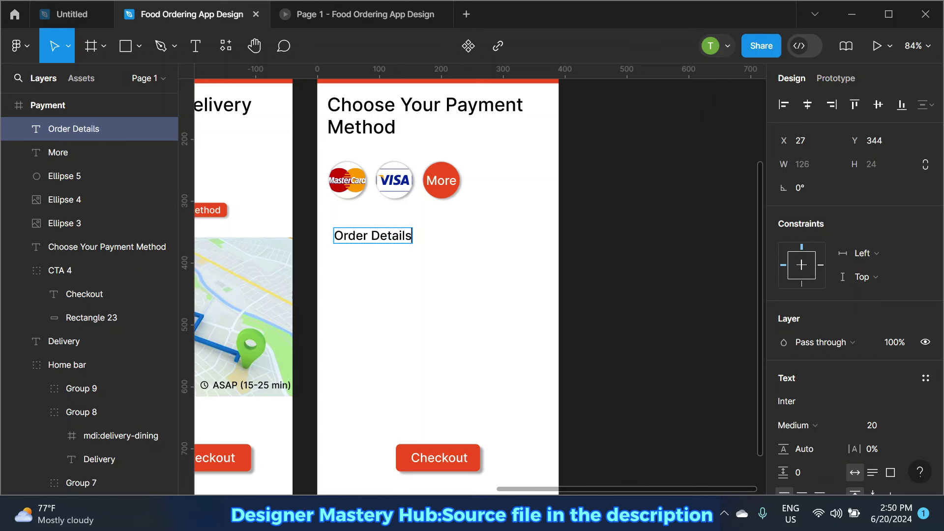
key("Escape")
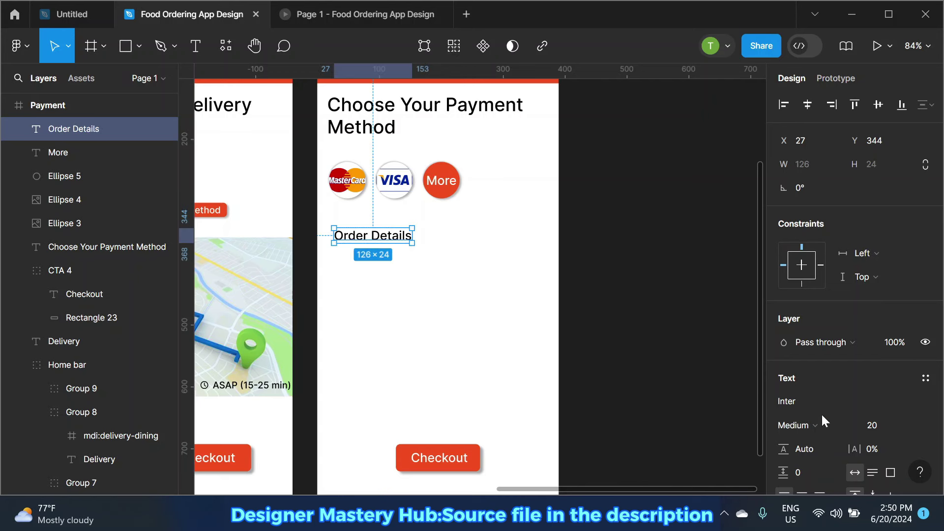
left_click(914, 426)
left_click(898, 323)
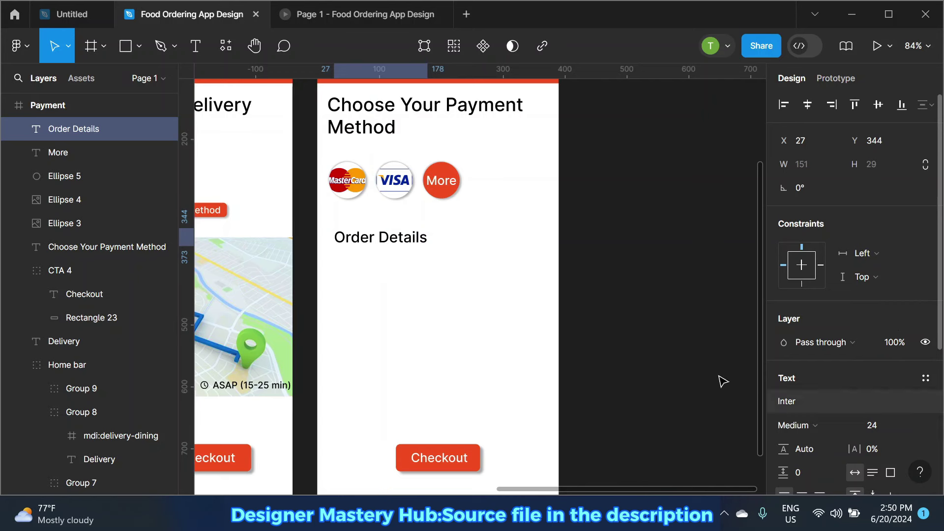
left_click_drag(384, 244, 380, 236)
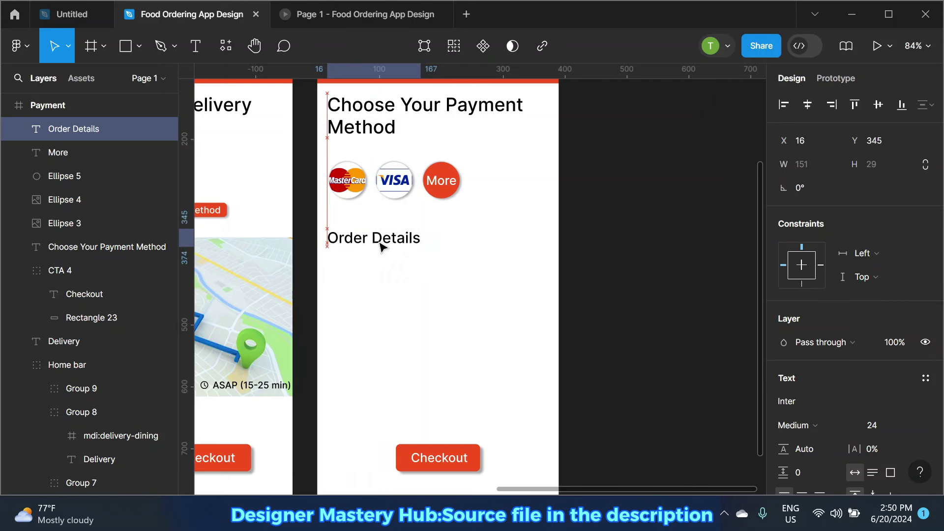
Step: Copy the My Cart order summary box ($90.67 total) into the Payment screen
left_click(659, 234)
scroll(645, 236, "down", 3)
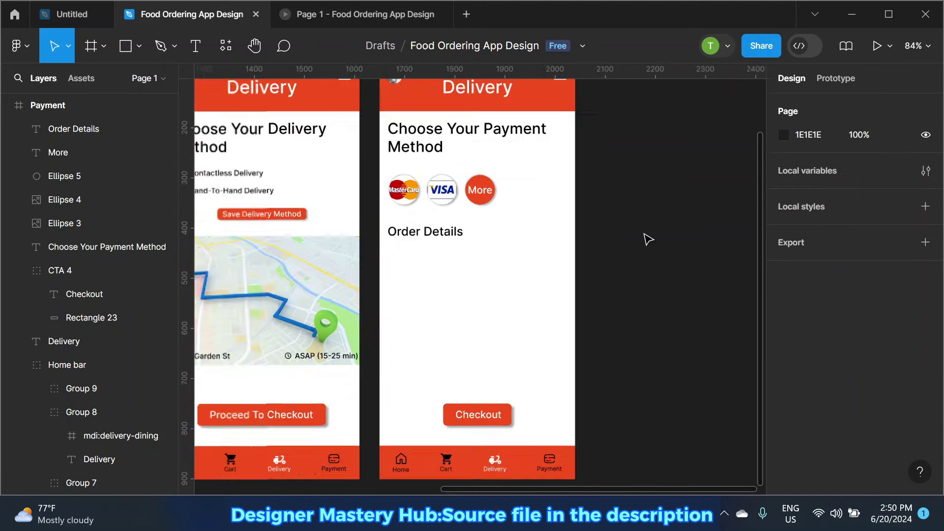
scroll(645, 236, "down", 3)
left_click(366, 287)
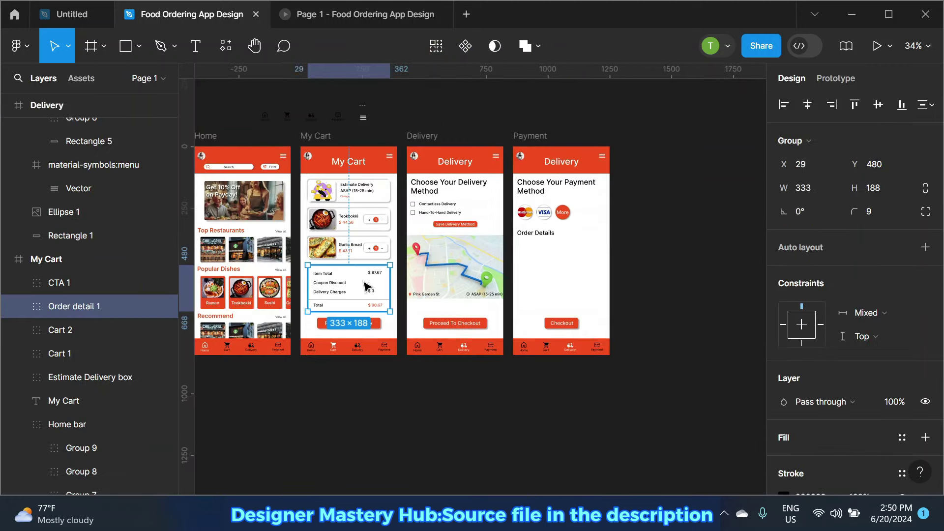
left_click_drag(366, 287, 577, 274)
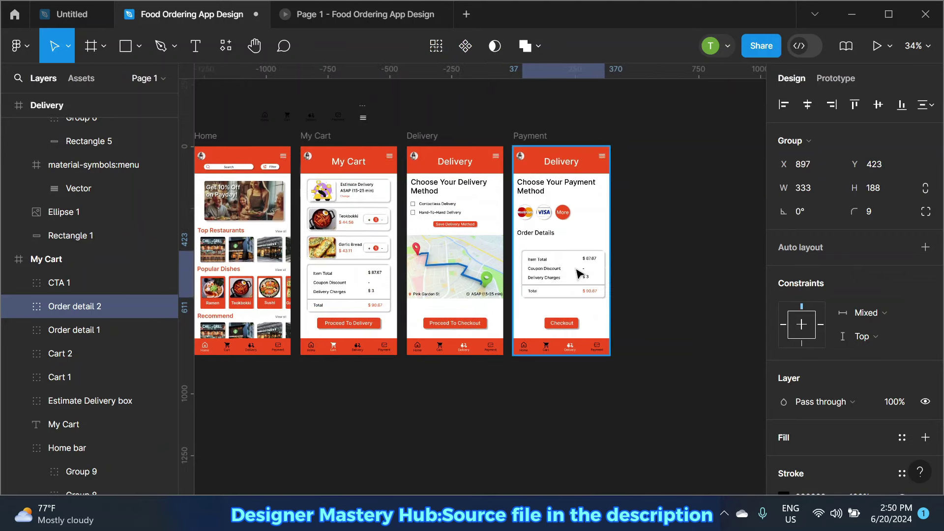
scroll(577, 273, "up", 3)
scroll(549, 274, "up", 2)
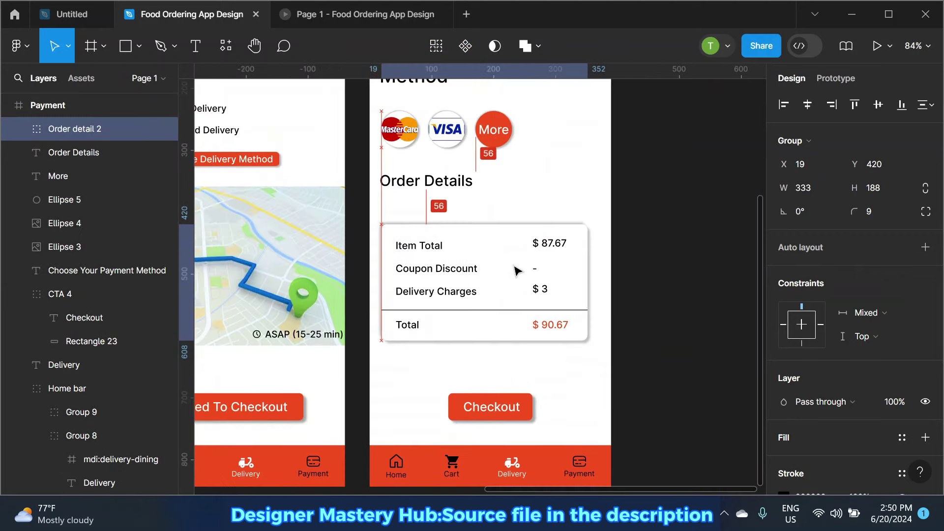
scroll(436, 253, "down", 3)
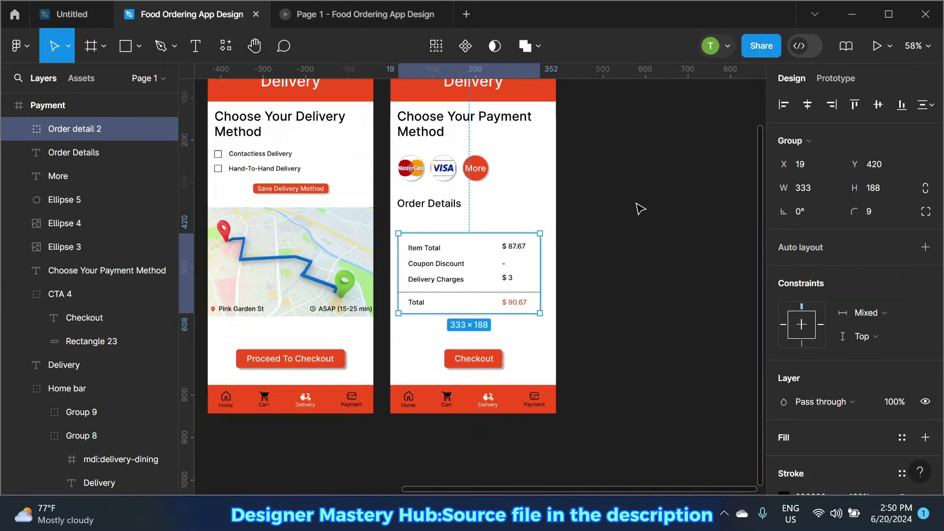
left_click(639, 209)
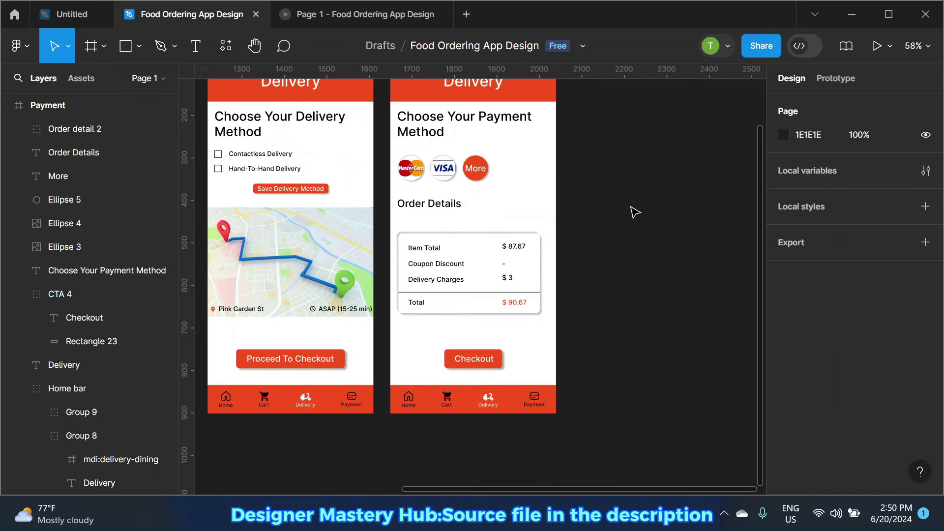
Step: Nudge the summary box and Order Details heading into even spacing below the circles
left_click(504, 276)
left_click_drag(504, 276, 508, 276)
left_click(644, 201)
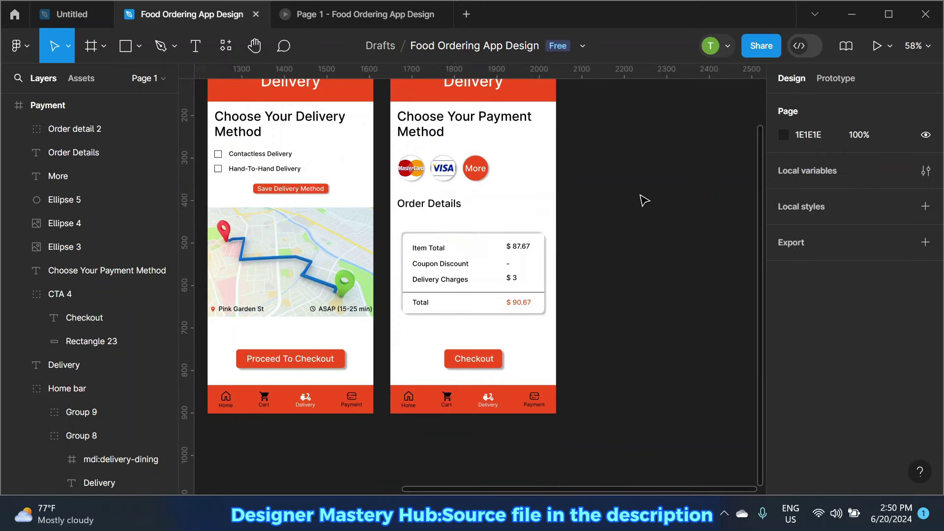
left_click(429, 207)
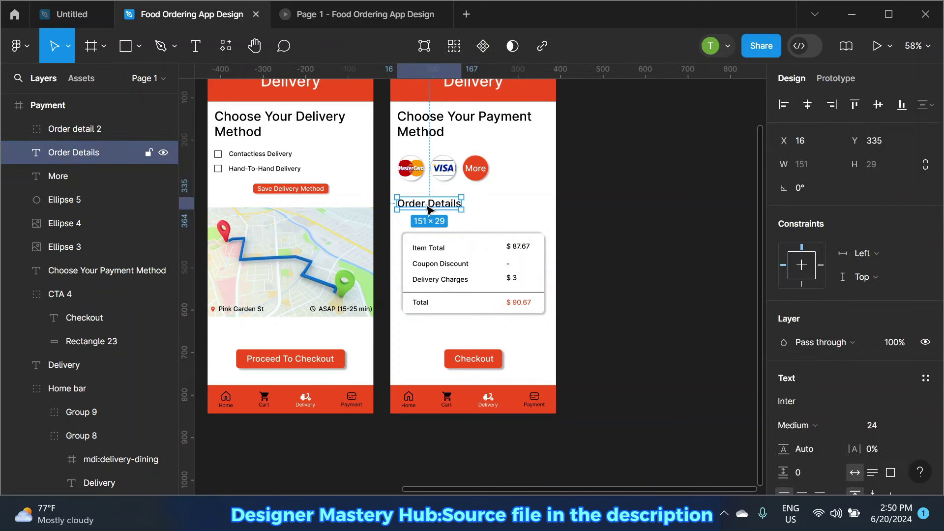
left_click_drag(428, 208, 428, 212)
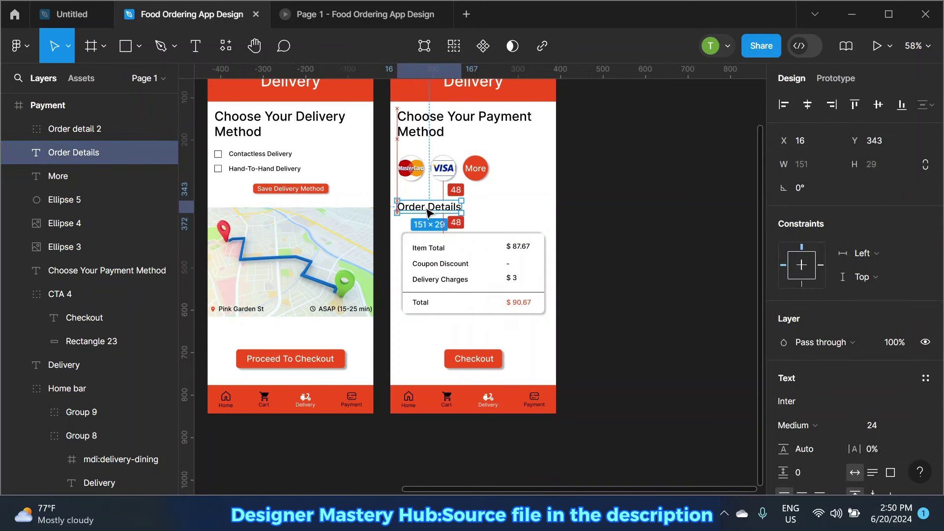
left_click(648, 205)
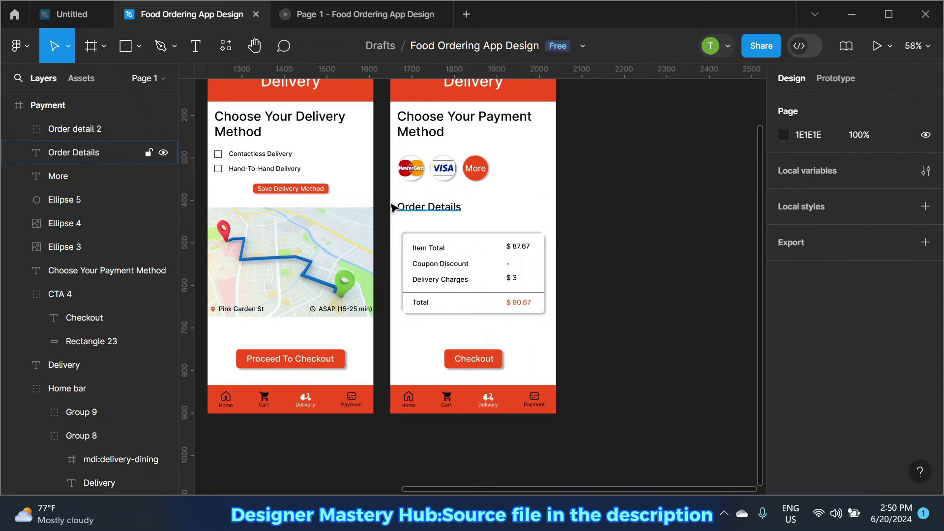
scroll(615, 331, "down", 3)
scroll(594, 279, "down", 3)
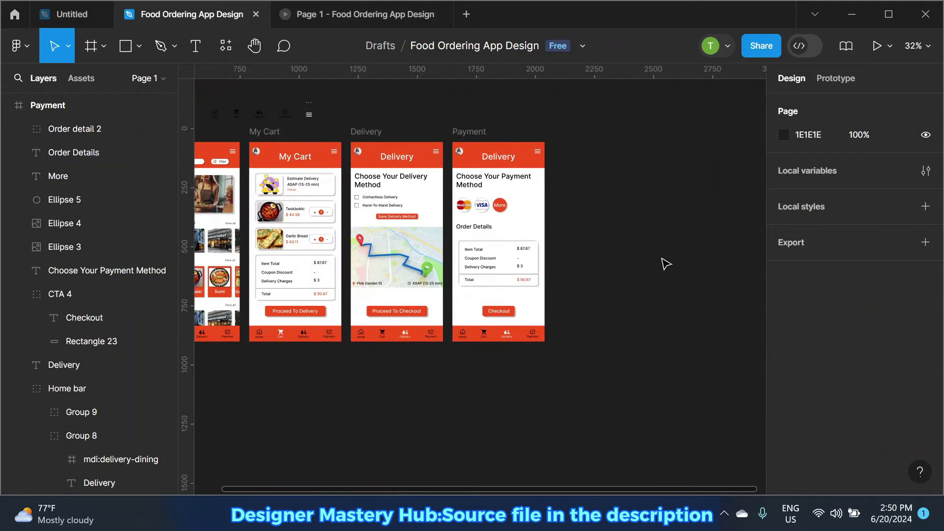
Step: Check the Delivery icon's 000000 colour in the Payment screen's bottom bar
scroll(507, 343, "up", 5)
double_click(484, 324)
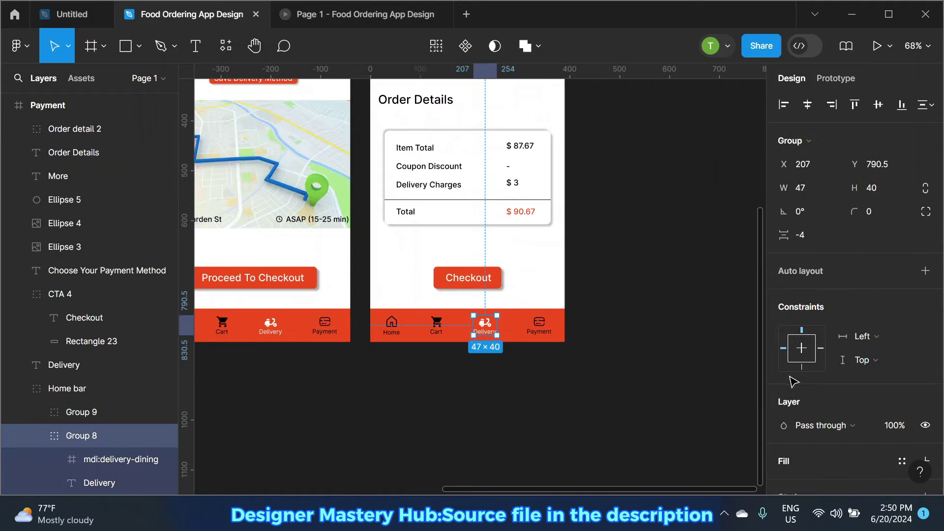
scroll(790, 379, "down", 3)
scroll(785, 408, "down", 1)
left_click(785, 410)
left_click(640, 422)
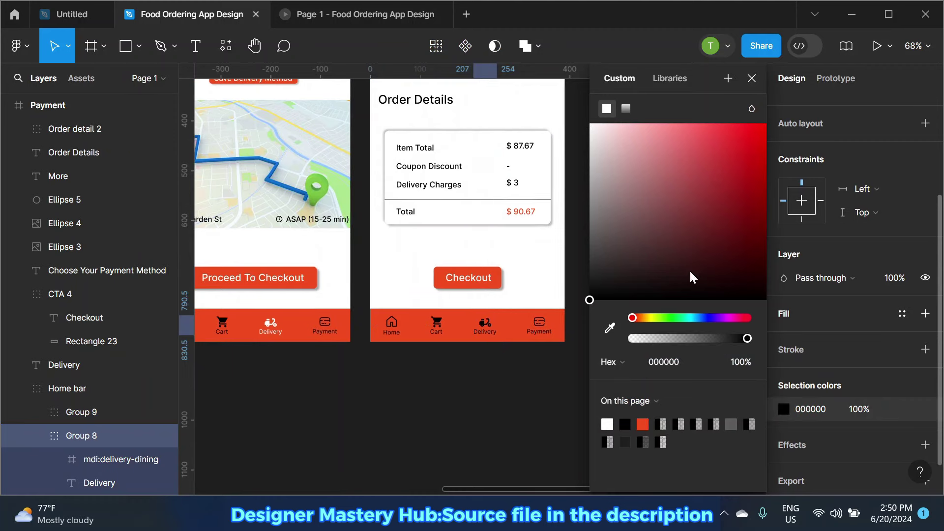
left_click(579, 304)
Step: Set the Payment icon group (Group 9) colour to FFFFFF
double_click(539, 322)
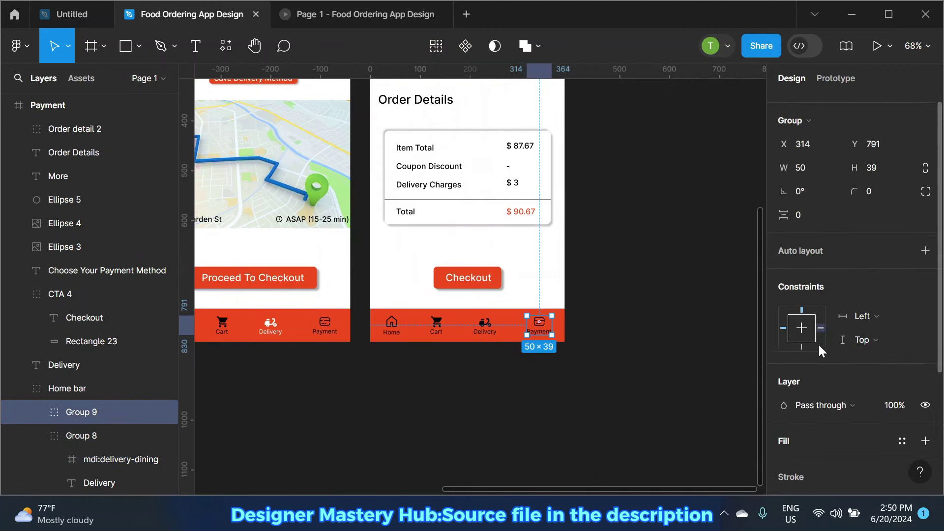
scroll(821, 348, "down", 3)
left_click(785, 409)
left_click(608, 424)
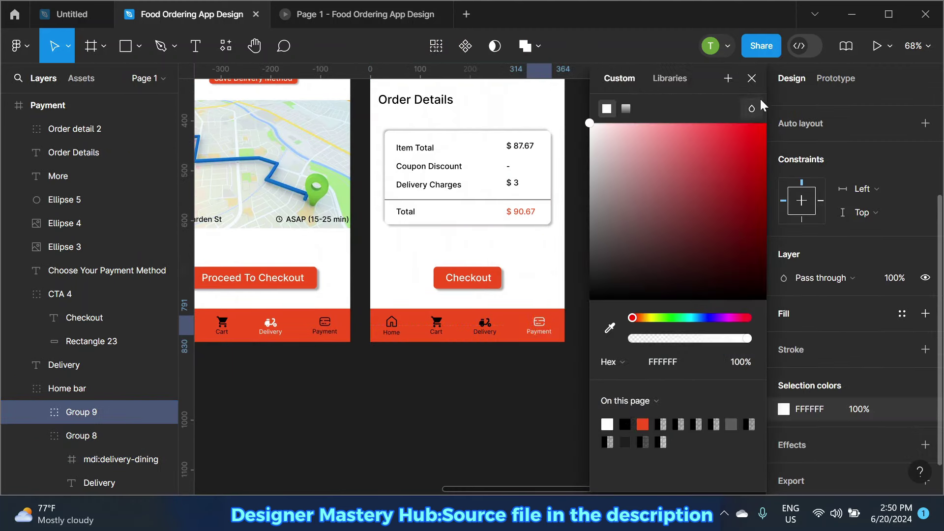
left_click(752, 79)
left_click(618, 274)
scroll(618, 274, "down", 3)
scroll(640, 254, "down", 3)
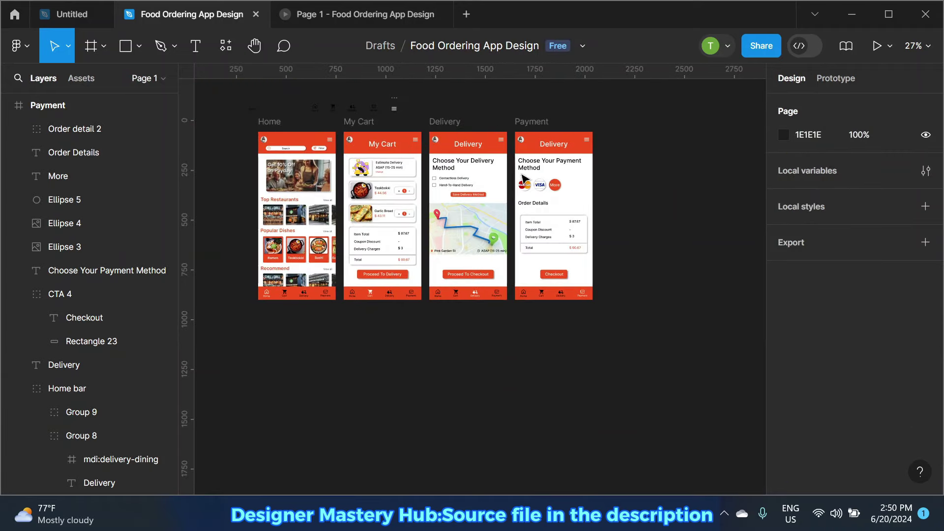
left_click(341, 14)
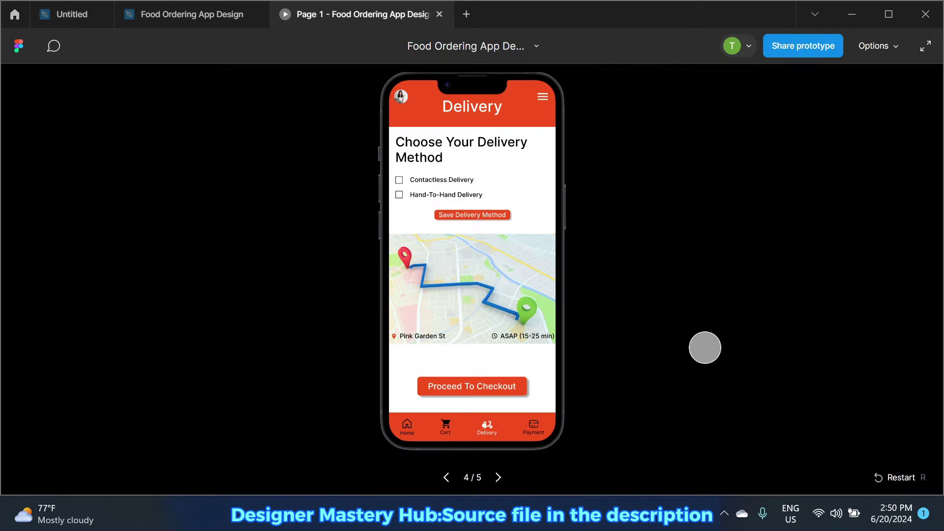
key("Right")
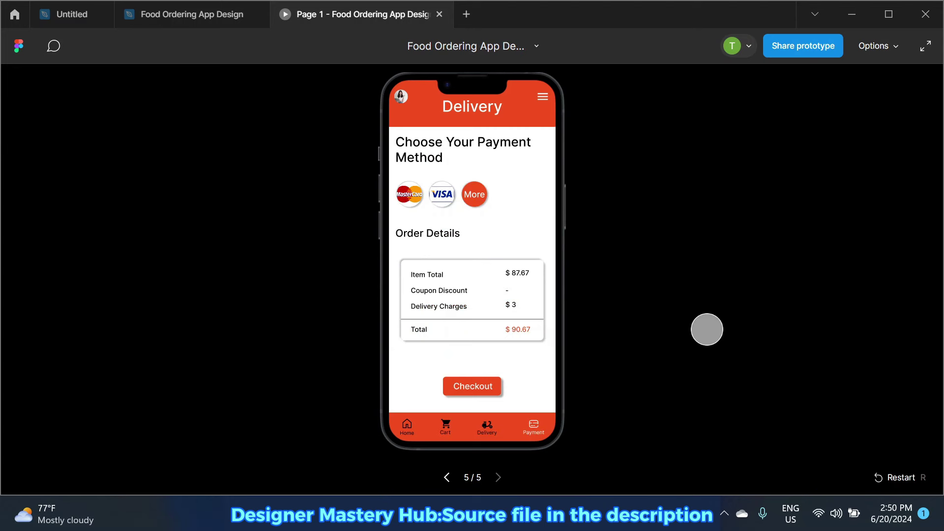
key("Left")
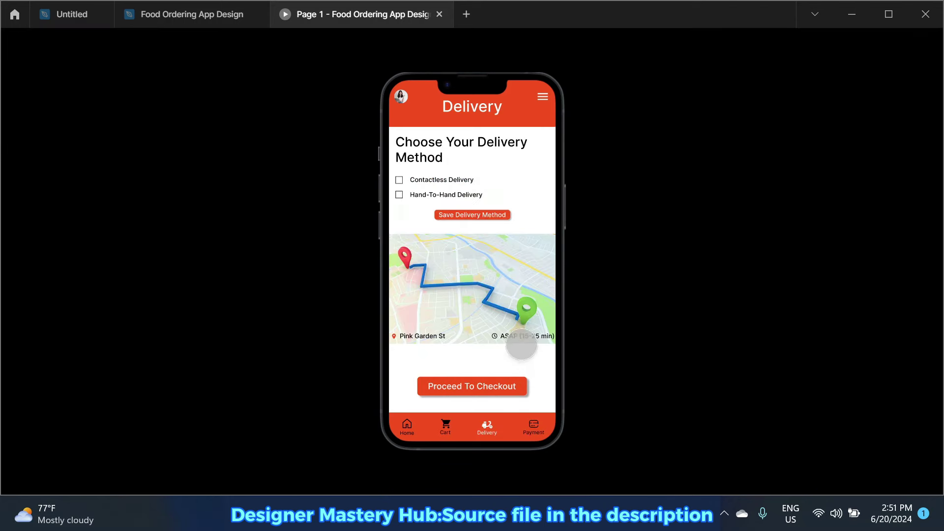
key("Left")
key("Left")
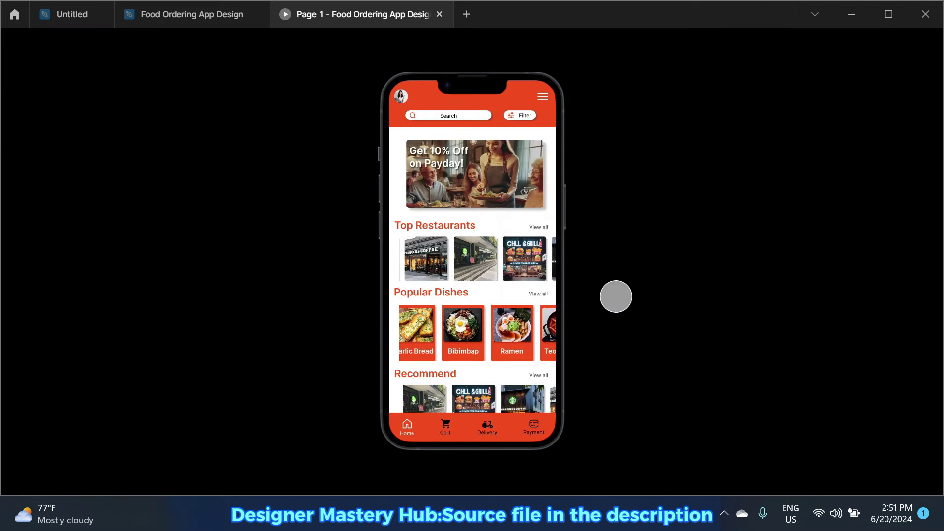
key("Left")
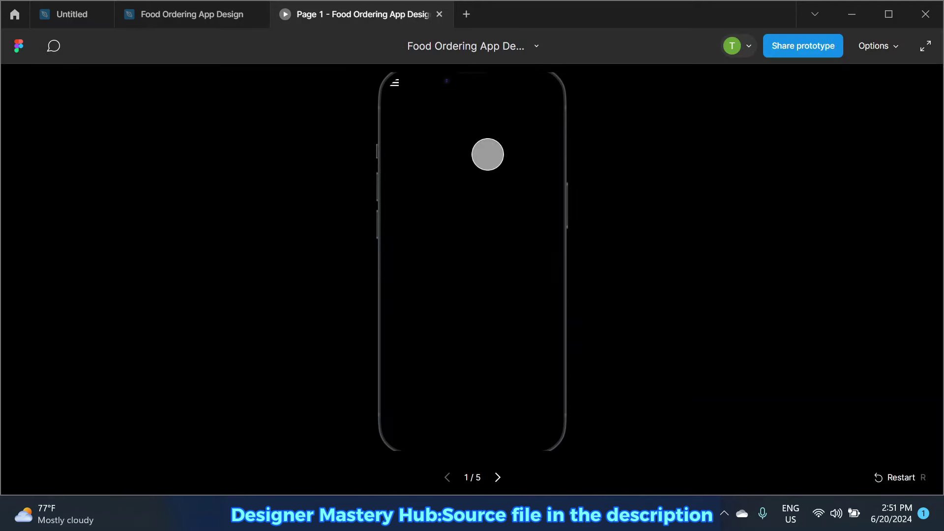
left_click(216, 15)
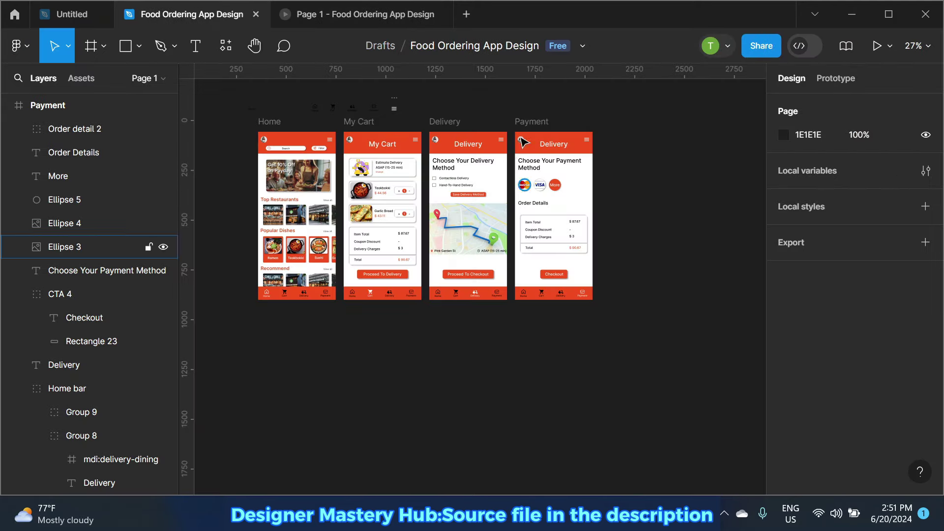
Step: Shift My Cart, Delivery and Payment right and move Home down level with them
left_click(531, 123)
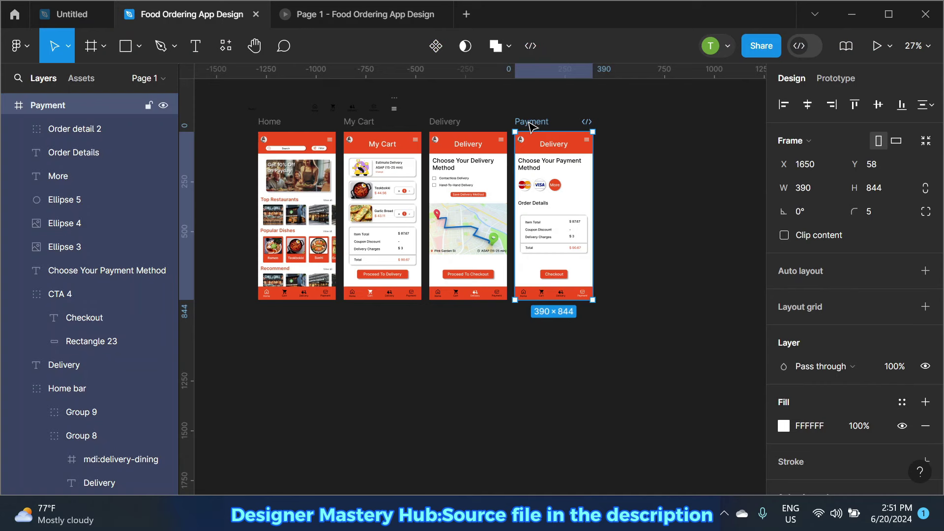
left_click(455, 123, "shift")
left_click(370, 123, "shift")
mouse_move(370, 127)
left_mouse_down()
mouse_move(379, 127)
mouse_move(396, 206)
left_mouse_up()
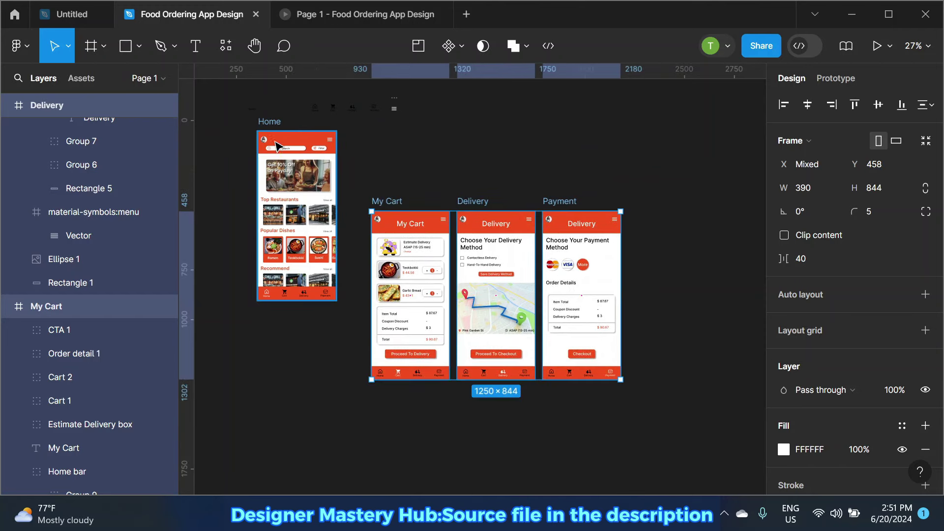
left_click_drag(278, 127, 278, 207)
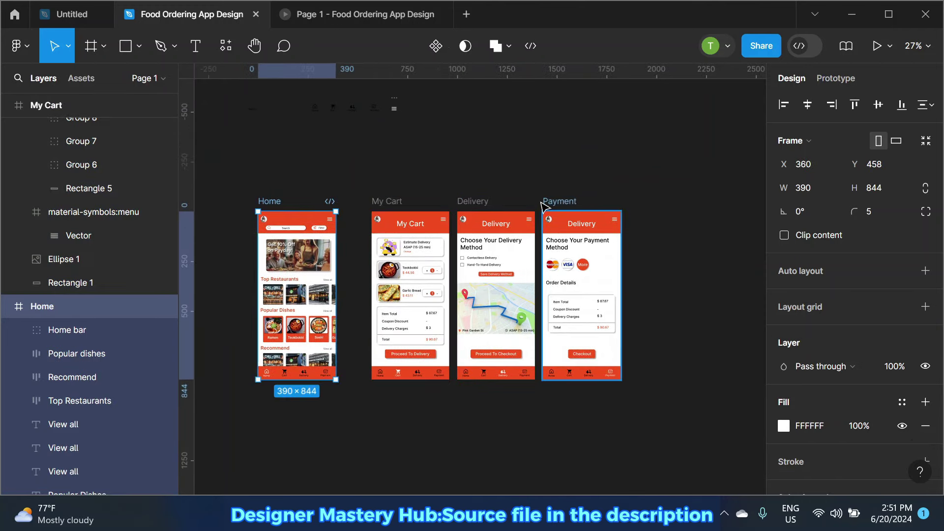
Step: Nudge Delivery and Payment right so all four screens are evenly spaced at Y 458
left_click(475, 201)
left_click(571, 202, "shift")
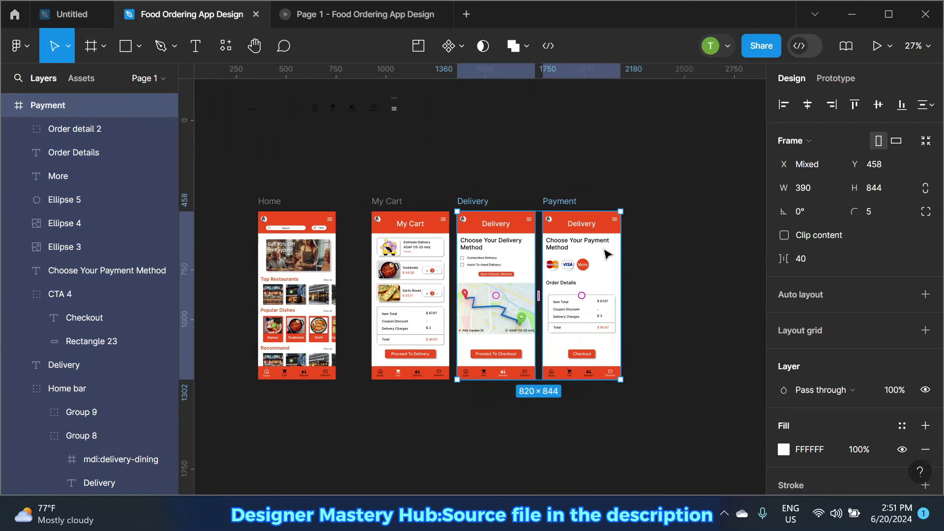
left_click_drag(608, 270, 636, 270)
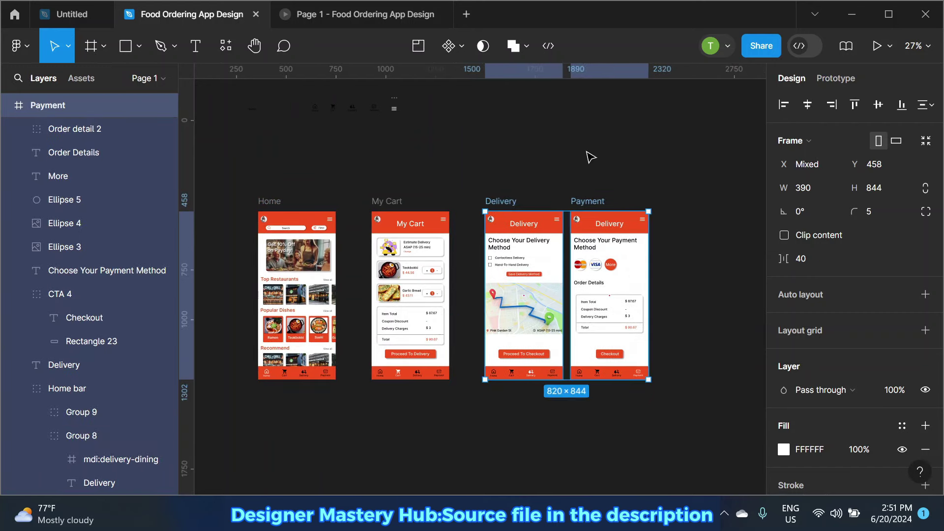
left_click(603, 163)
left_click_drag(603, 163, 535, 160)
left_click_drag(536, 200, 557, 201)
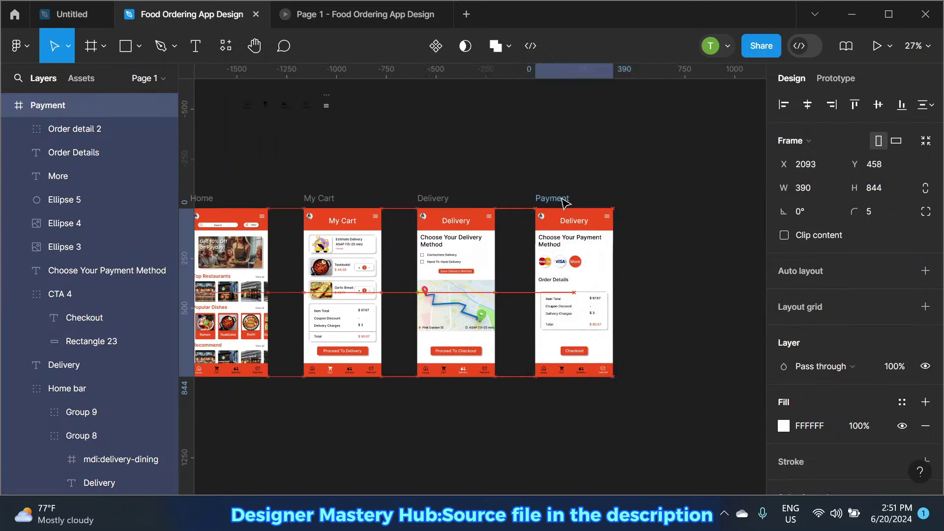
left_click(630, 169)
scroll(630, 168, "down", 2)
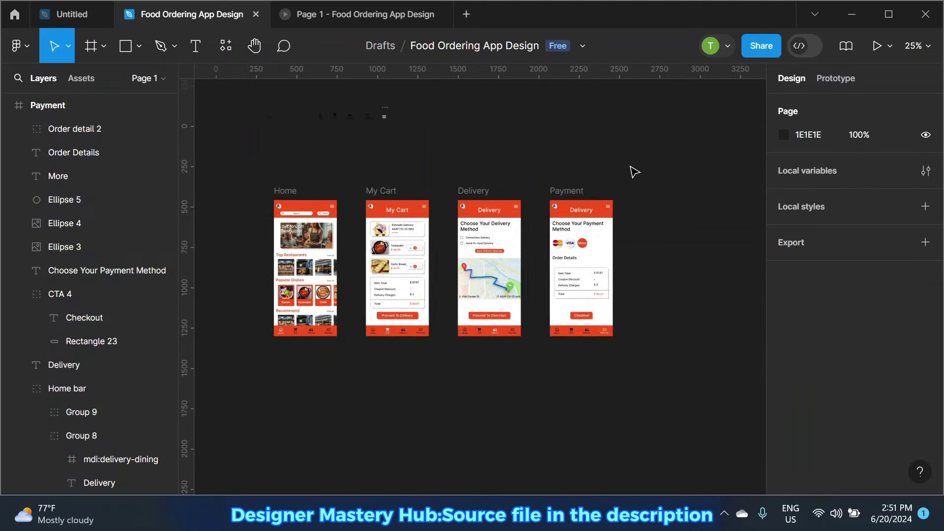
Step: Link Home's bottom-bar cart icon to My Cart with a Smart animate, Ease out 300ms tap
left_click(836, 78)
scroll(343, 348, "up", 4)
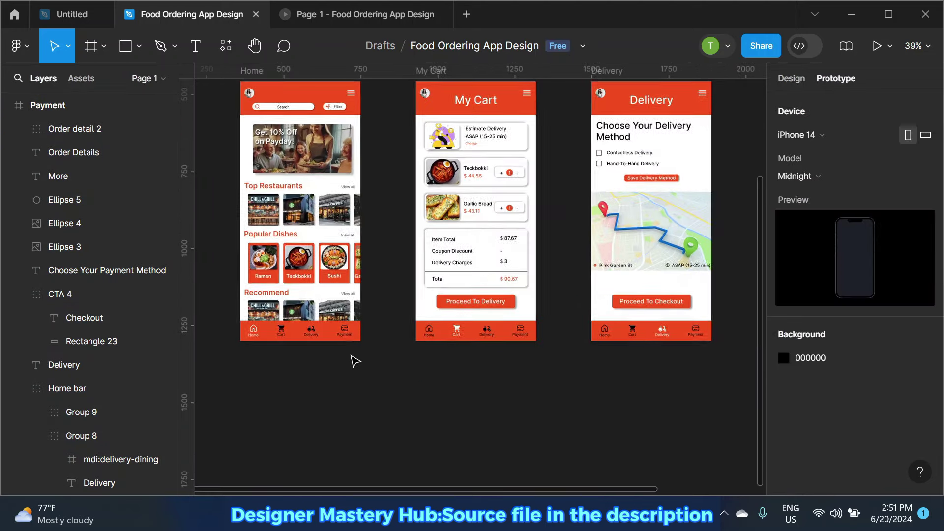
double_click(286, 334)
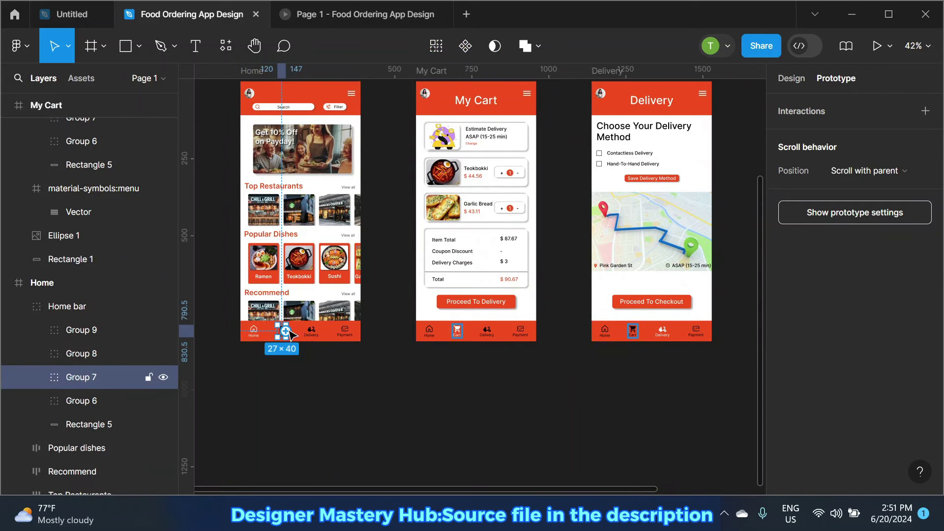
left_click_drag(285, 331, 420, 284)
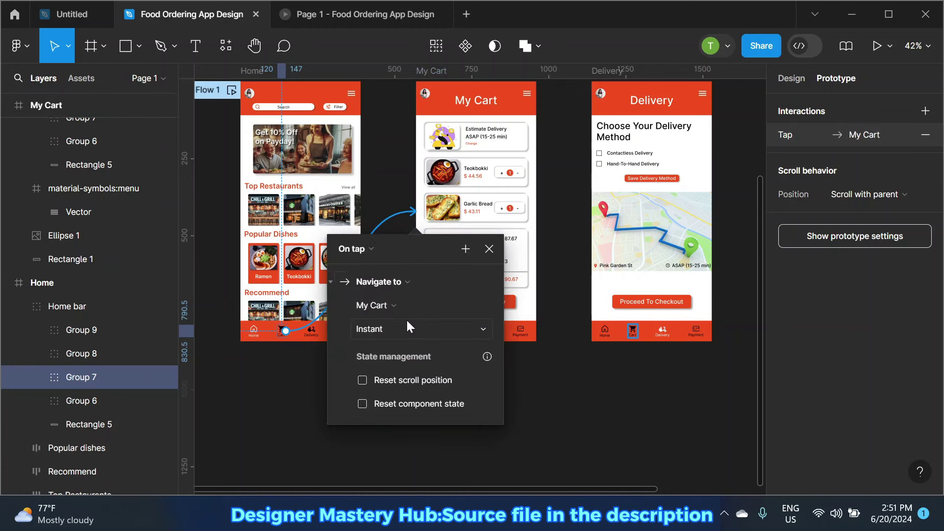
left_click(478, 336)
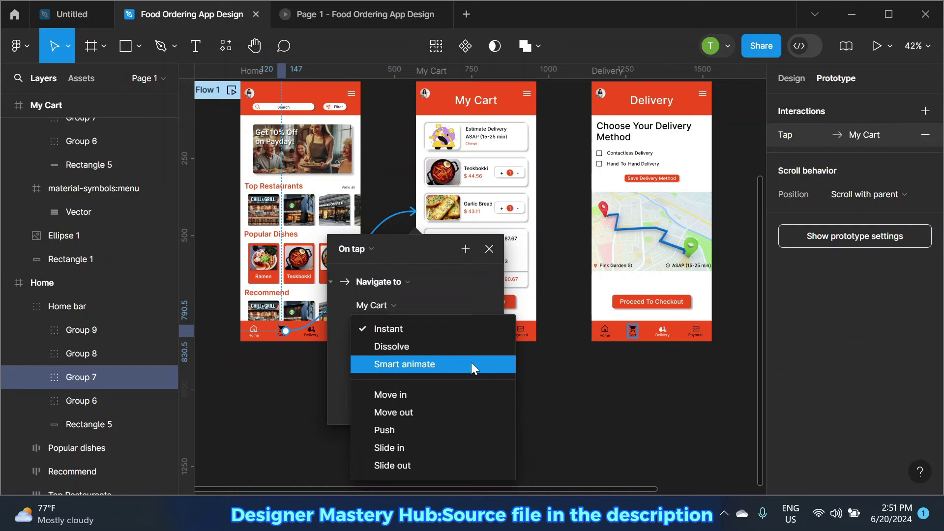
left_click(472, 366)
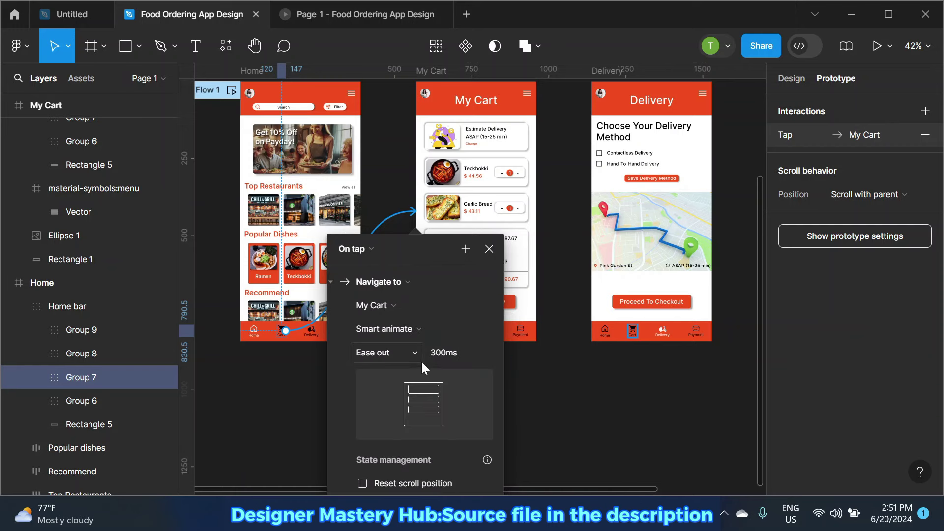
left_click(488, 249)
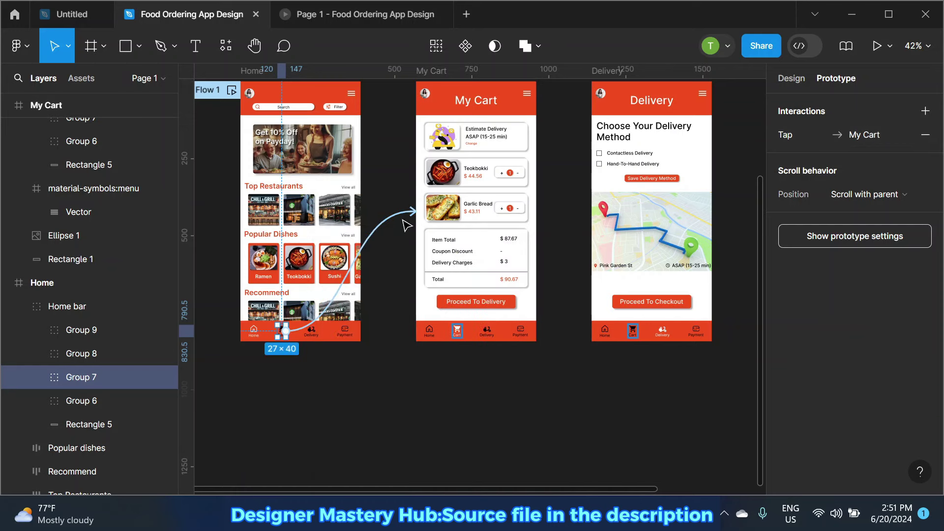
Step: Preview the cart tap, then change its transition to Move out, keeping Ease out
left_click(335, 14)
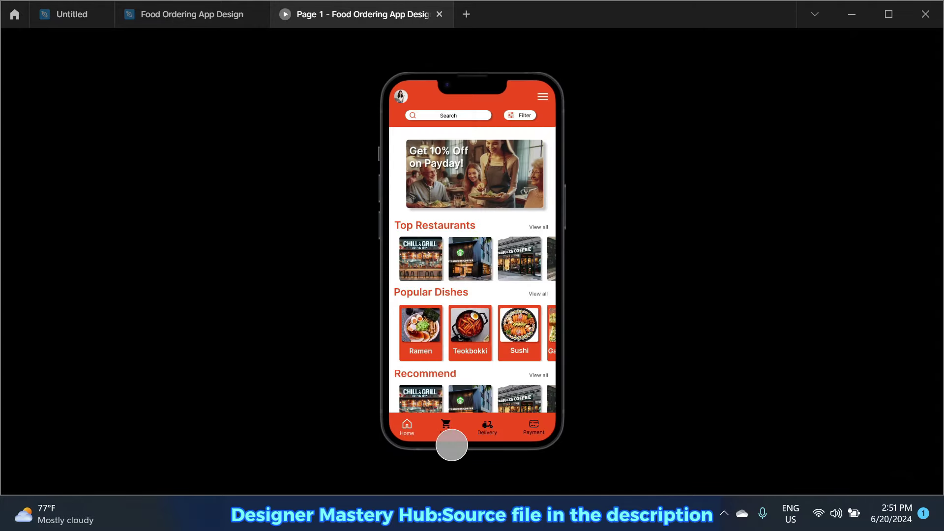
left_click(447, 428)
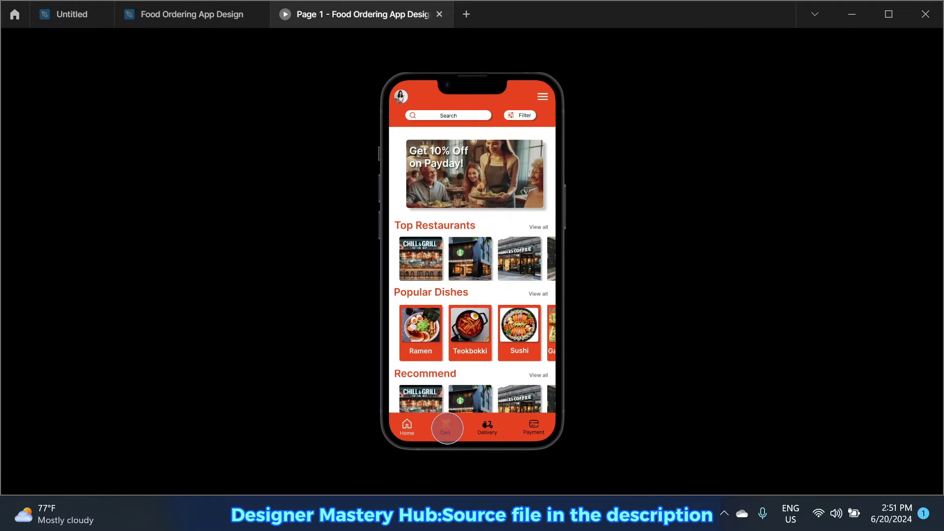
left_click(187, 15)
left_click(367, 241)
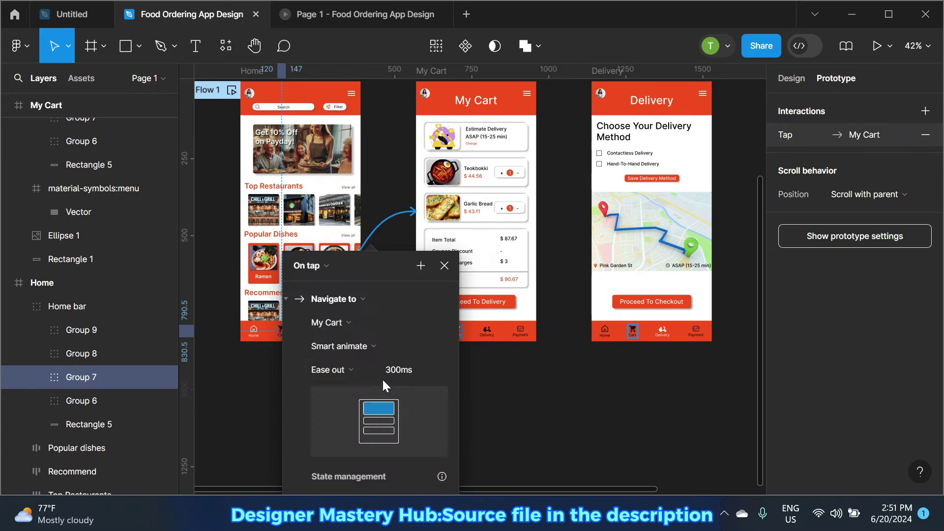
left_click(364, 311)
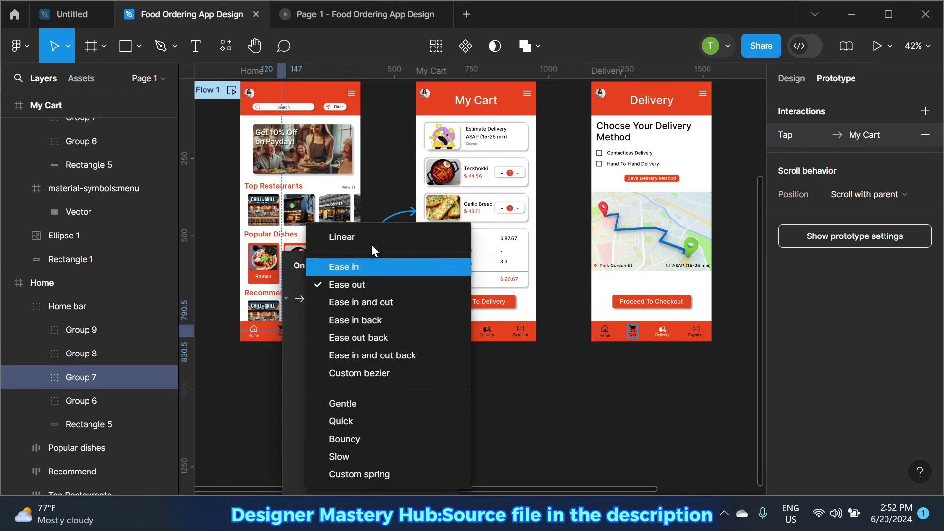
left_click(372, 284)
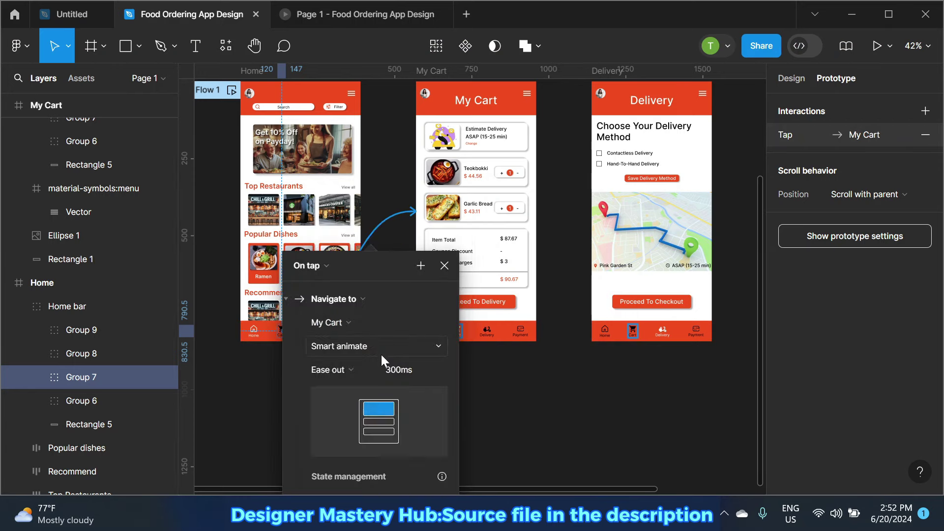
left_click(420, 348)
left_click(383, 308)
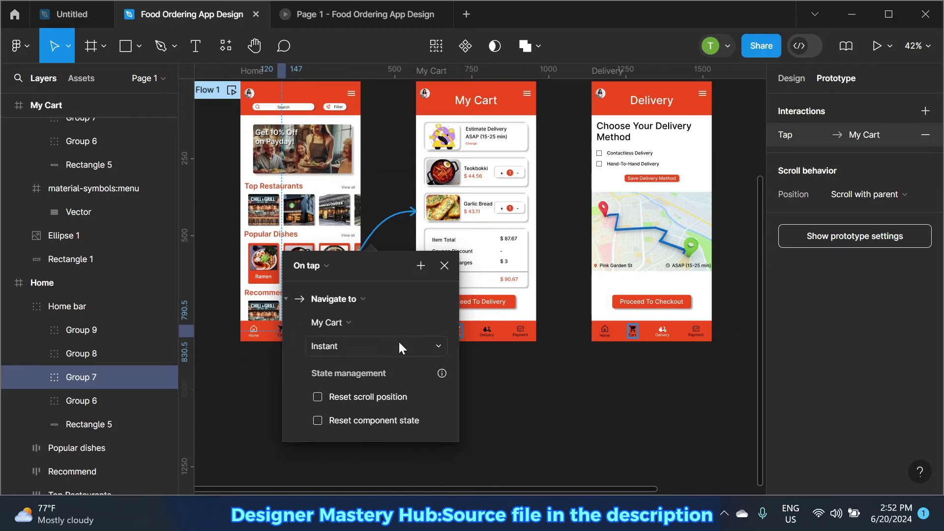
left_click(399, 342)
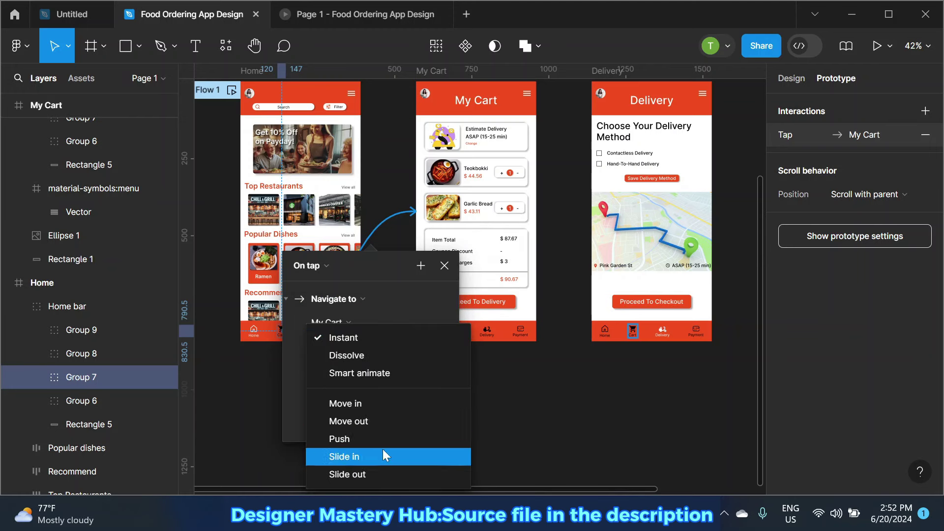
left_click(375, 422)
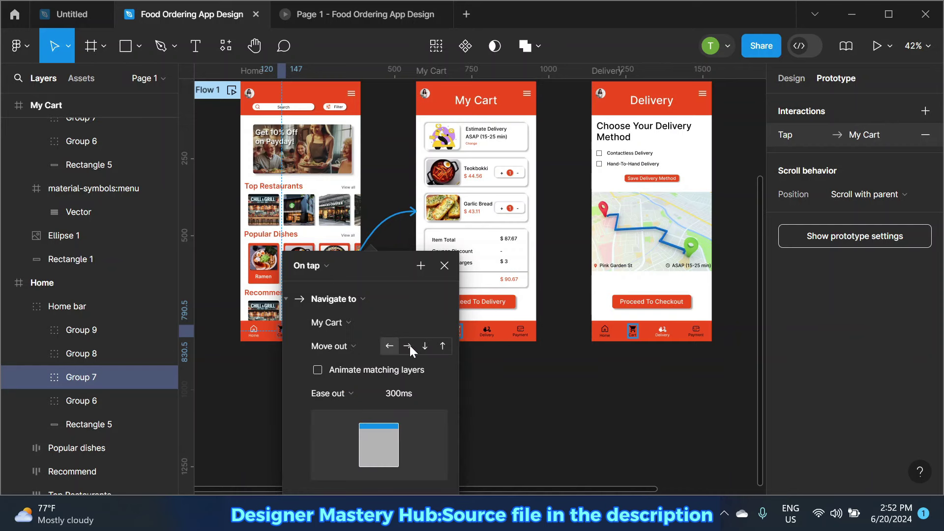
Step: Replay the prototype from Home twice to test the cart-icon transition
left_click(354, 14)
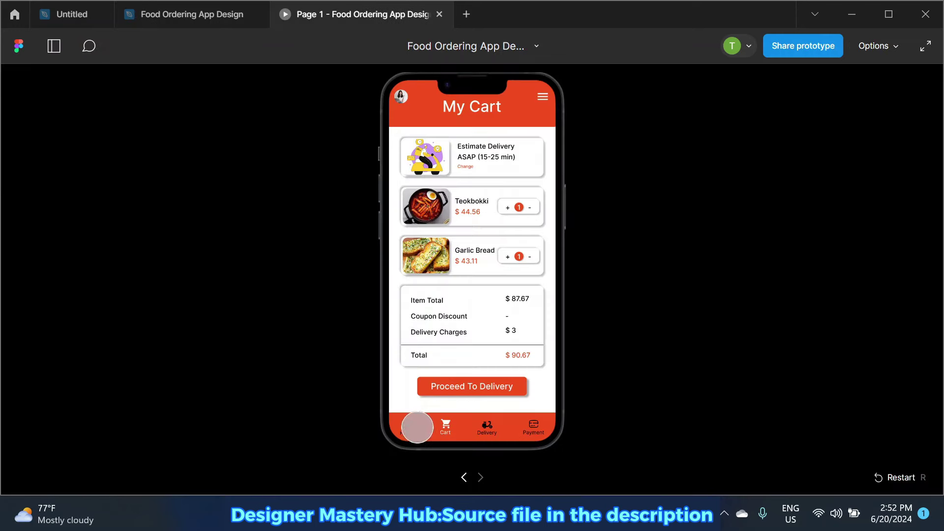
left_click(896, 477)
left_click(445, 426)
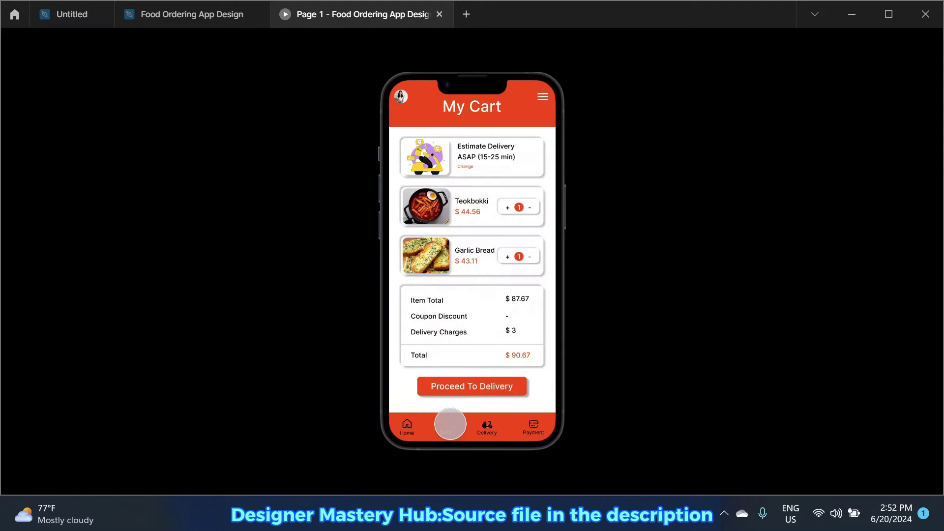
left_click(223, 25)
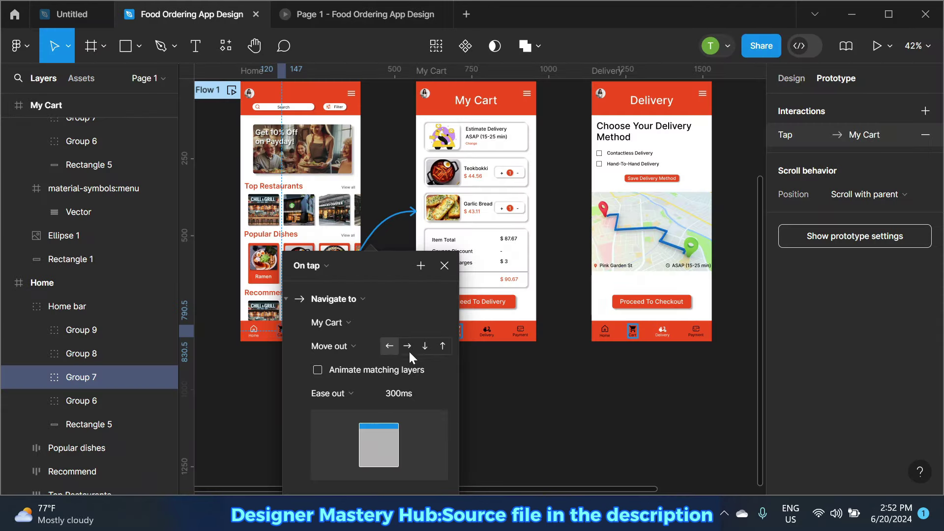
left_click(328, 16)
left_click(910, 483)
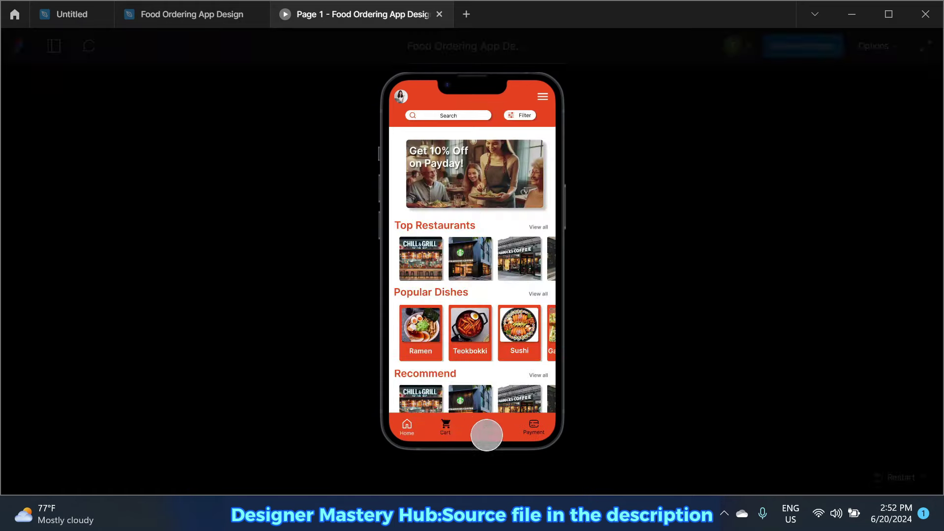
left_click(446, 424)
left_click(205, 25)
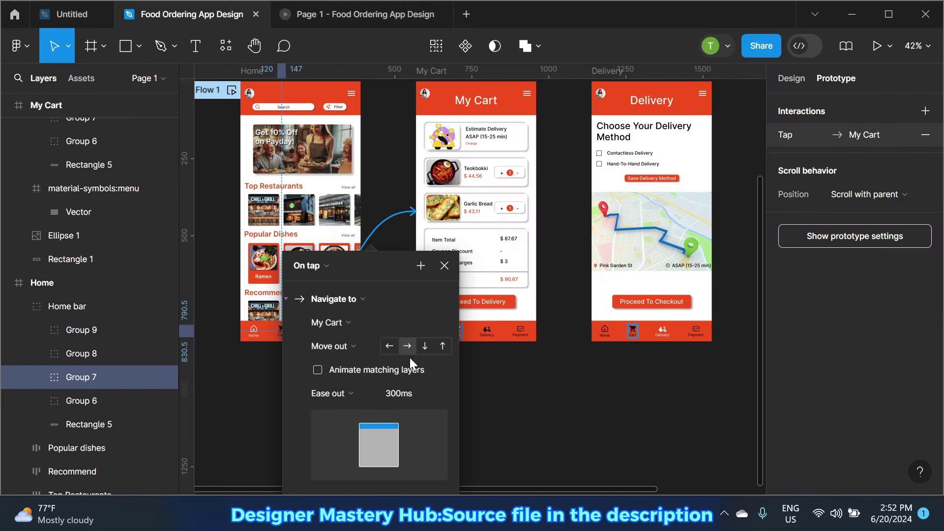
Step: Change the cart-icon transition to a leftward Push and confirm it in the preview
left_click(389, 346)
left_click(355, 346)
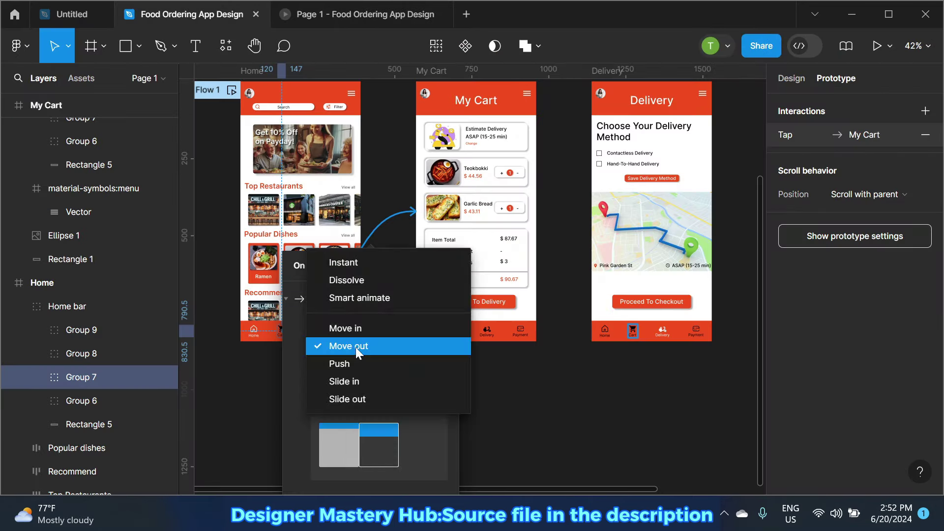
left_click(341, 22)
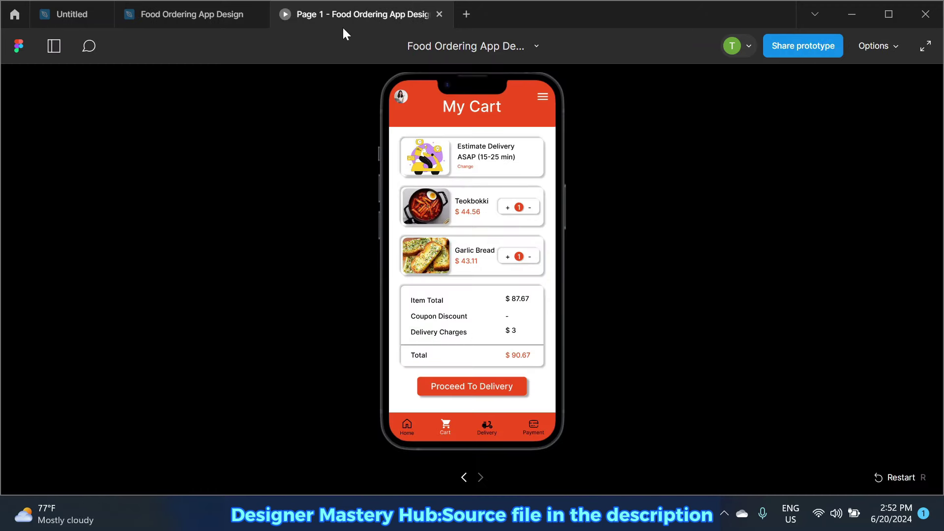
left_click(449, 431)
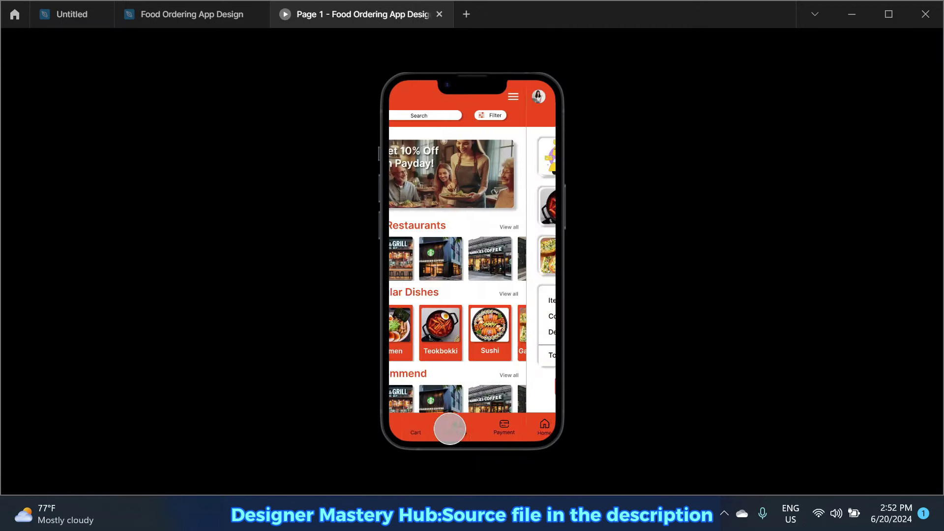
left_click(231, 15)
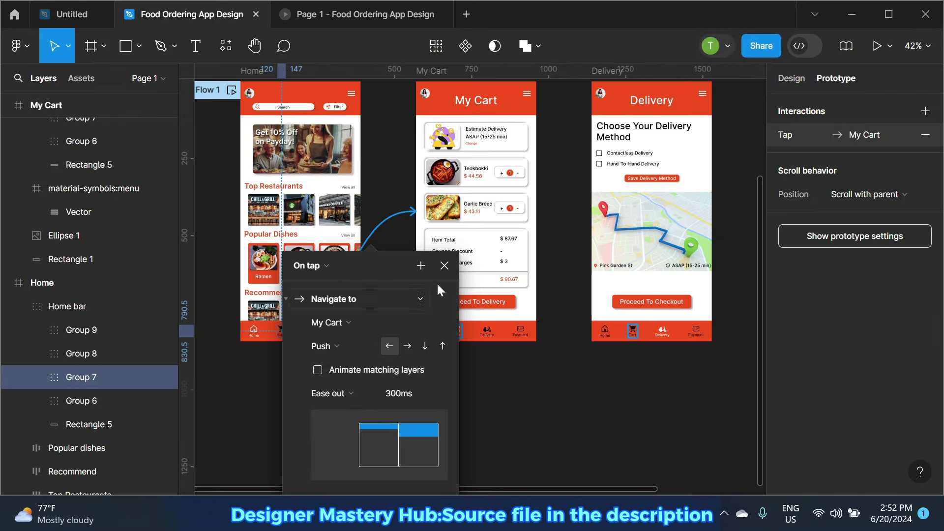
key("Escape")
Step: Link the My Cart screen's Proceed To Delivery button to the Delivery screen
left_click(540, 426)
mouse_move(555, 331)
left_mouse_down()
mouse_move(455, 340)
mouse_move(468, 354)
left_mouse_up()
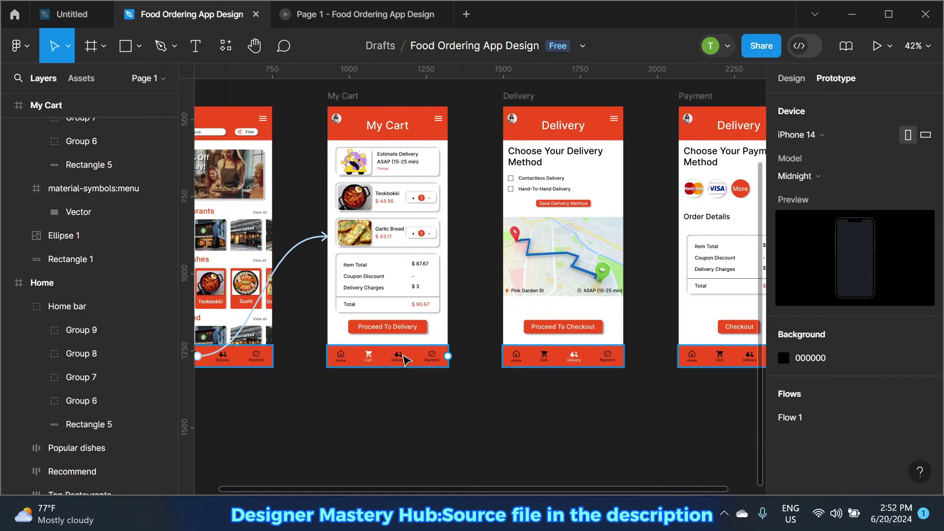
left_click(427, 328)
left_click_drag(427, 327, 500, 206)
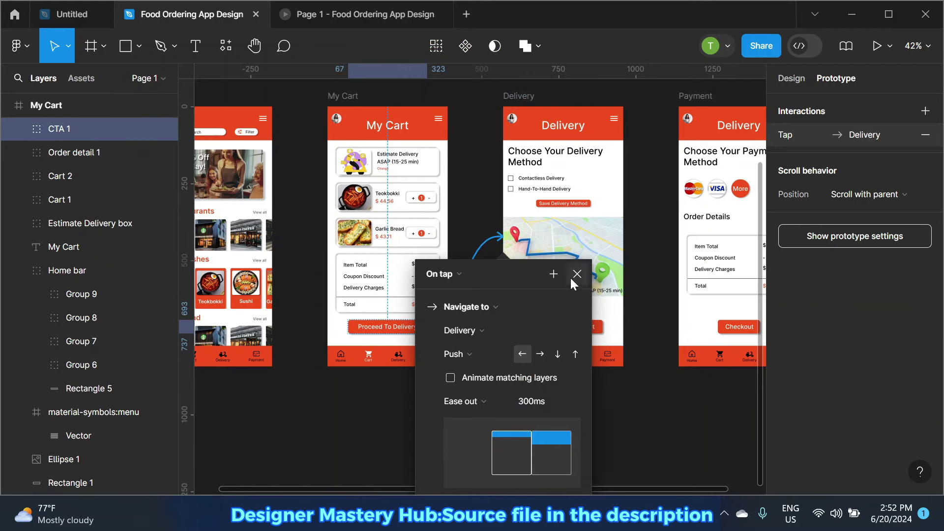
left_click(578, 274)
Step: Link the Delivery screen's Proceed To Checkout button to the Payment screen
left_click_drag(589, 335, 441, 339)
left_click(441, 336)
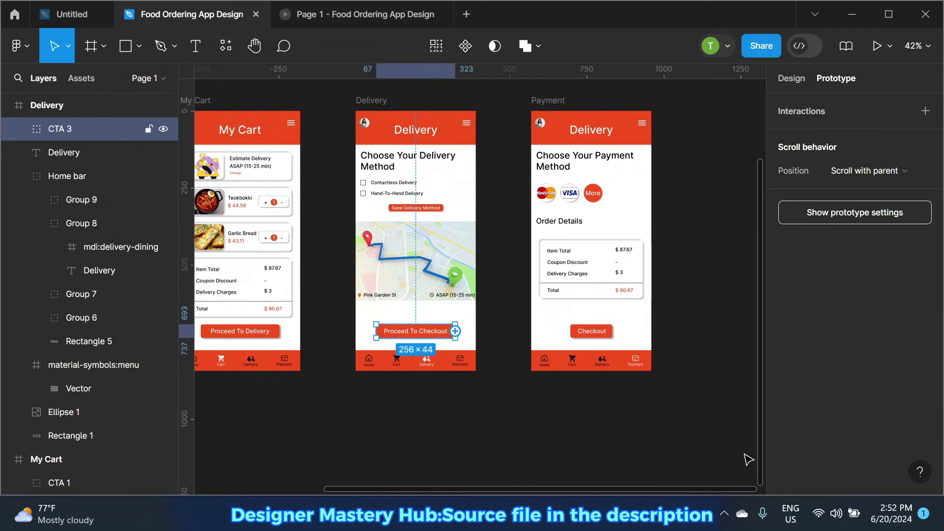
scroll(562, 296, "up", 1)
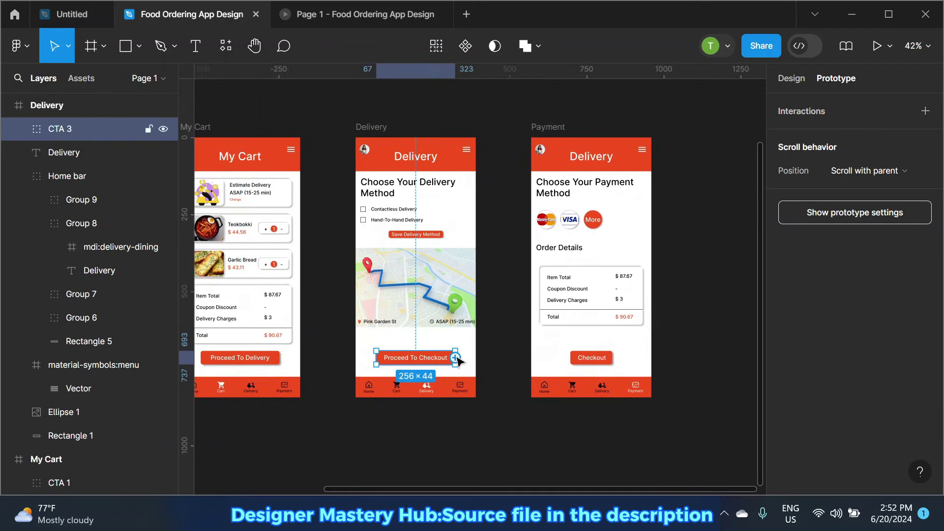
left_click_drag(456, 358, 555, 284)
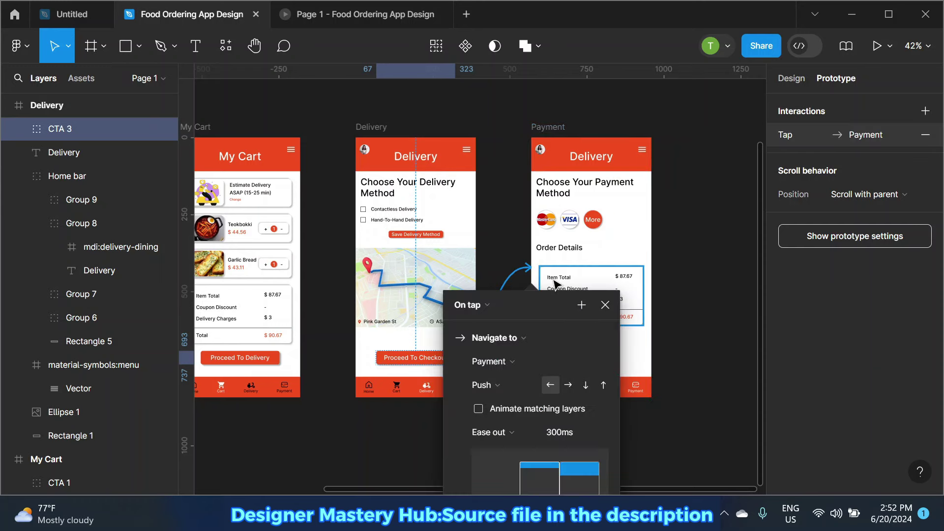
left_click(606, 305)
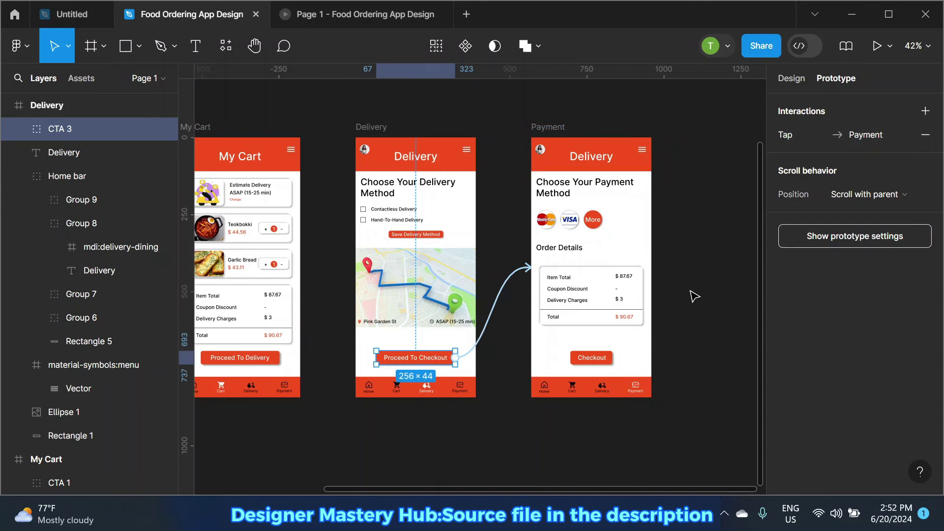
Step: Select the home icon inside the Payment screen's bottom nav bar
scroll(694, 296, "down", 2, "ctrl")
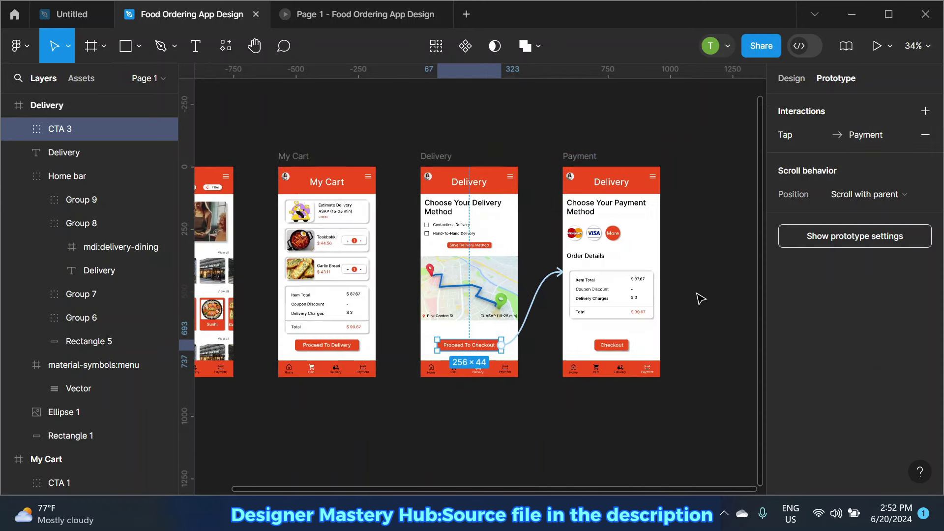
left_click(577, 376)
double_click(576, 374)
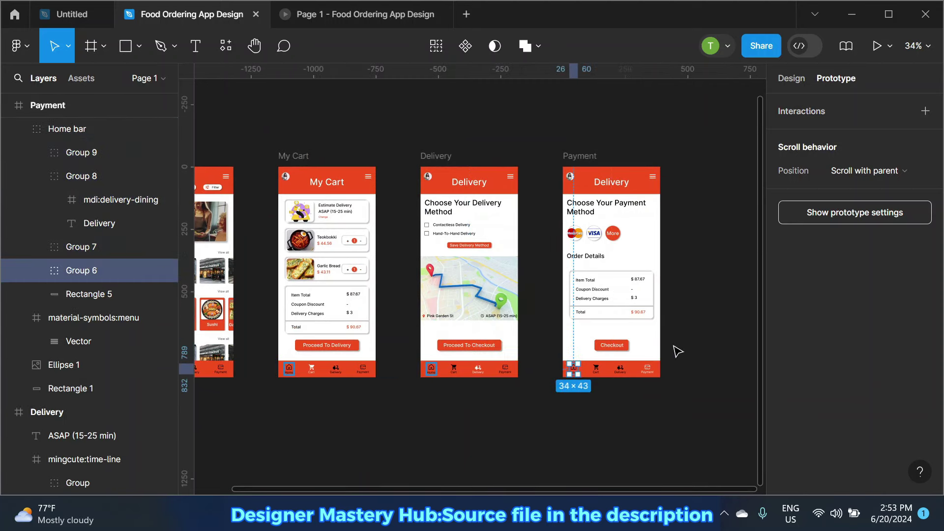
scroll(678, 352, "down", 2, "ctrl")
Step: Select the matching home icons on all four screens and link them to Home
left_click(435, 47)
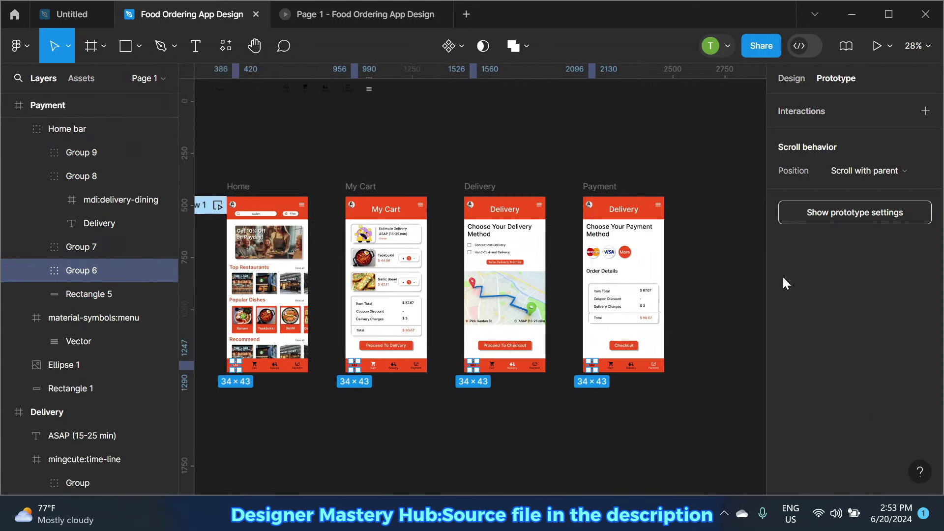
scroll(743, 327, "down", 1, "ctrl")
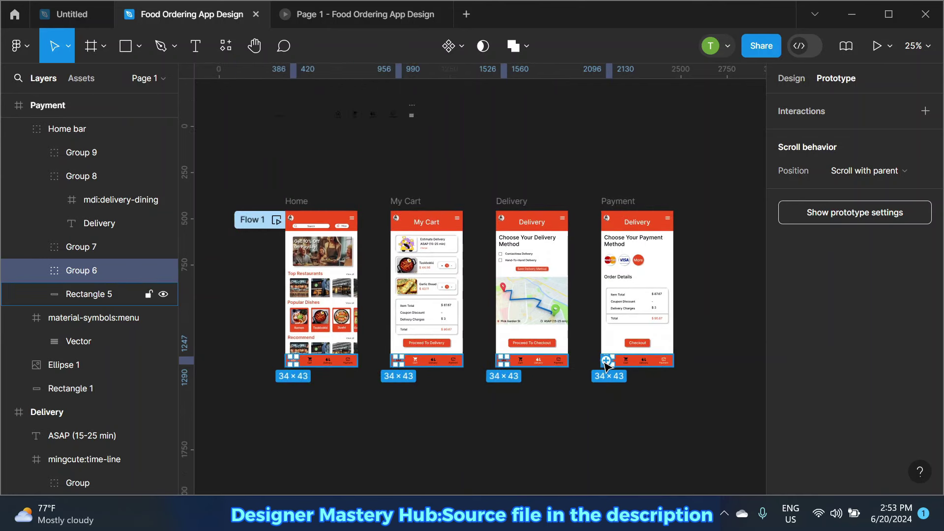
left_click_drag(612, 360, 357, 298)
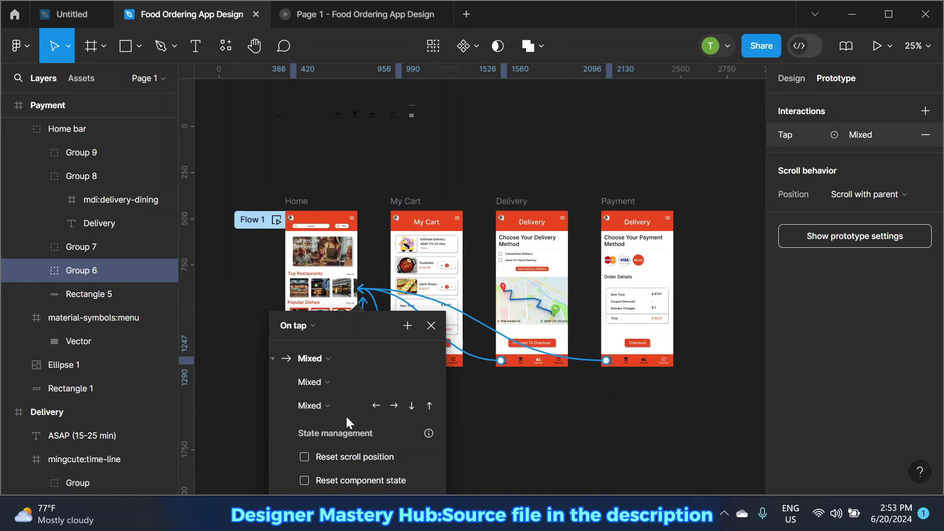
scroll(345, 406, "down", 1)
scroll(402, 396, "down", 1)
scroll(403, 397, "down", 1)
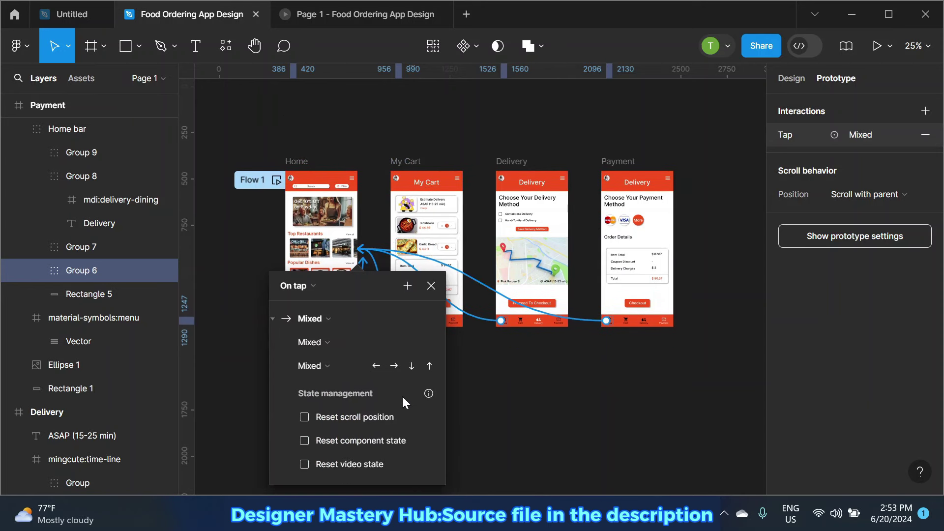
scroll(402, 391, "down", 3)
scroll(402, 389, "down", 1)
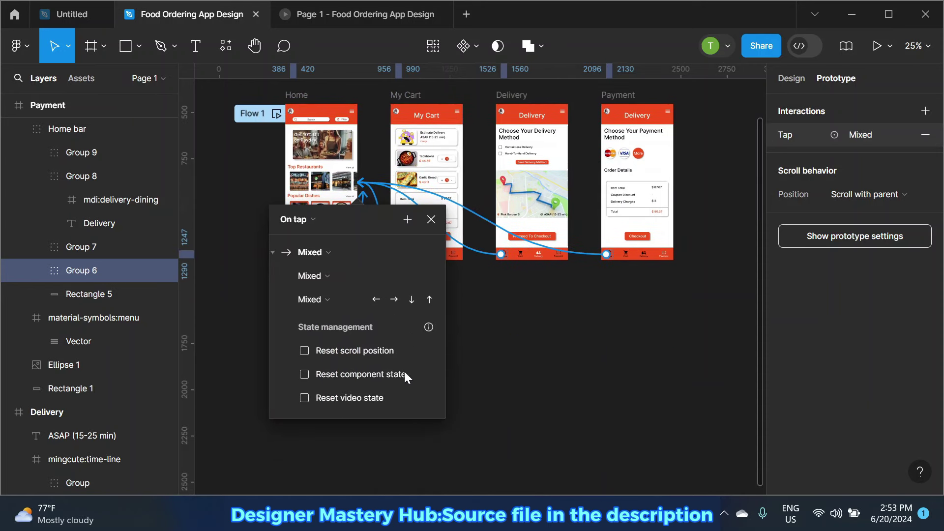
left_click(352, 252)
left_click(431, 221)
left_click(431, 213)
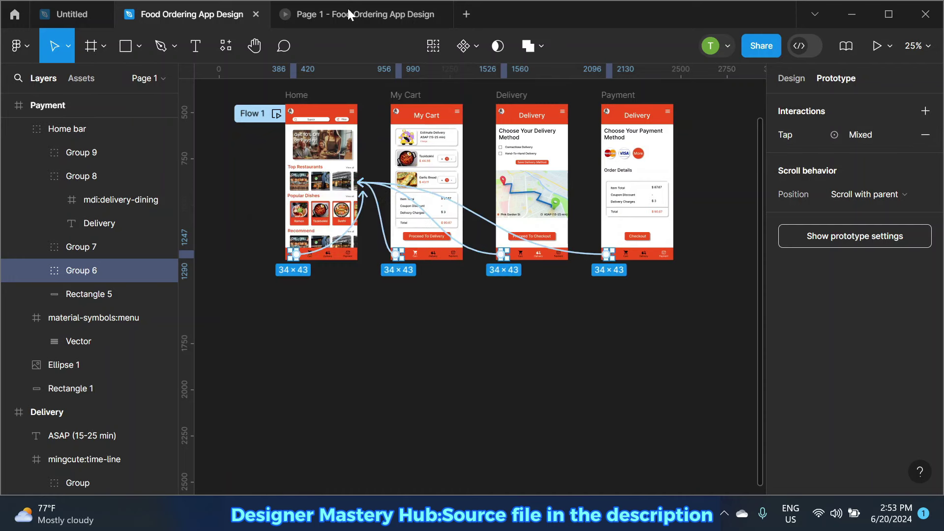
Step: Test the flow in preview: Proceed To Delivery, Proceed To Checkout, then home icon back
left_click(347, 8)
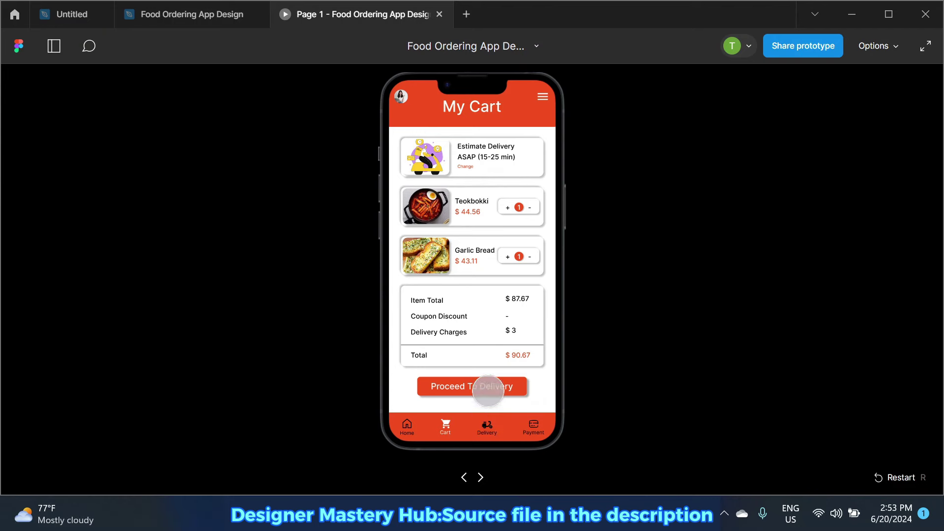
left_click(488, 392)
left_click(488, 387)
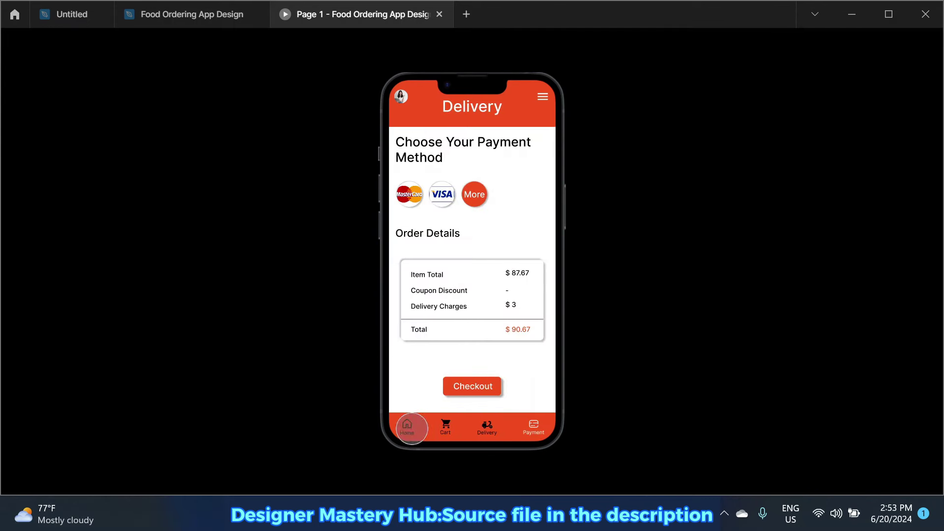
left_click(412, 429)
left_click(192, 14)
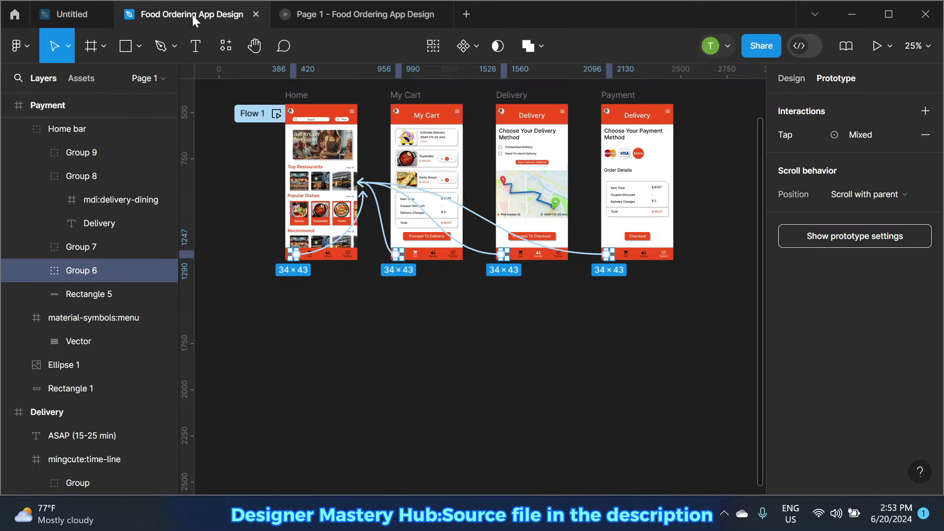
Step: Switch the Delivery, Payment and My Cart home-icon links to a rightward Push transition
left_click(385, 191)
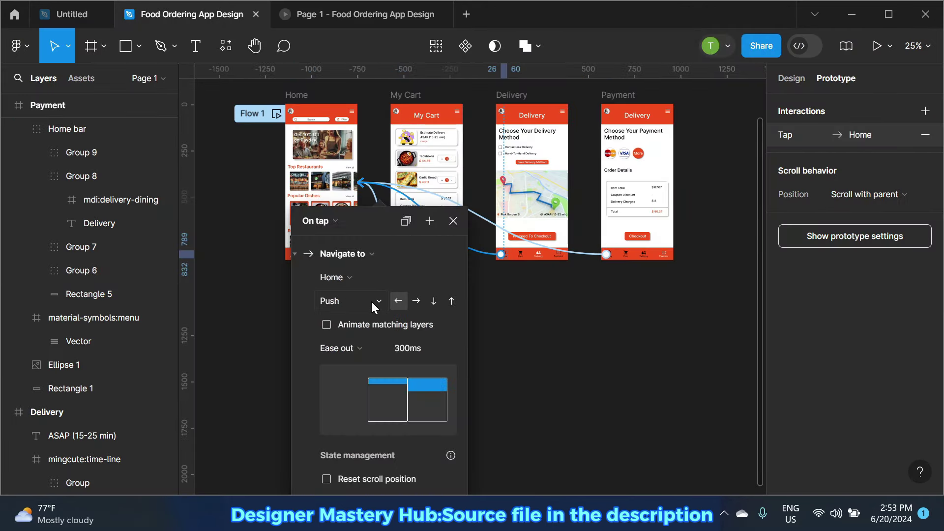
left_click(417, 302)
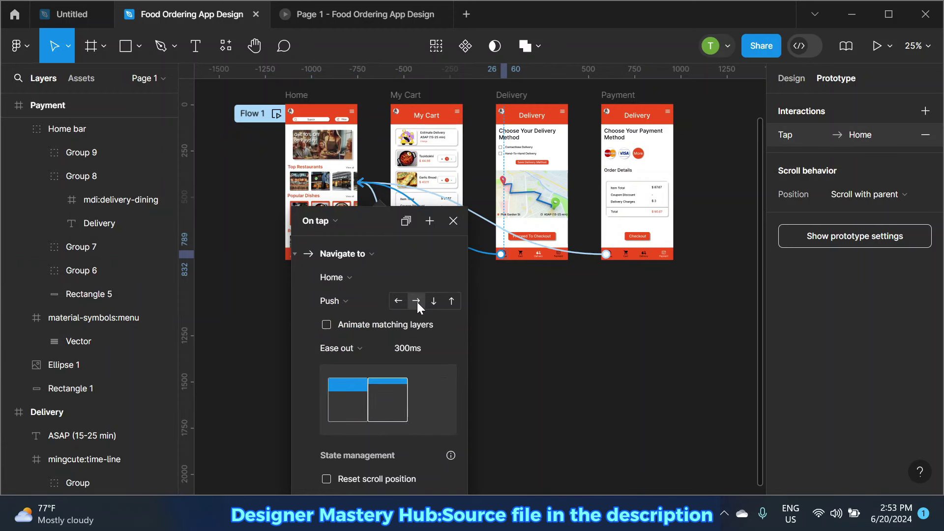
left_click(453, 221)
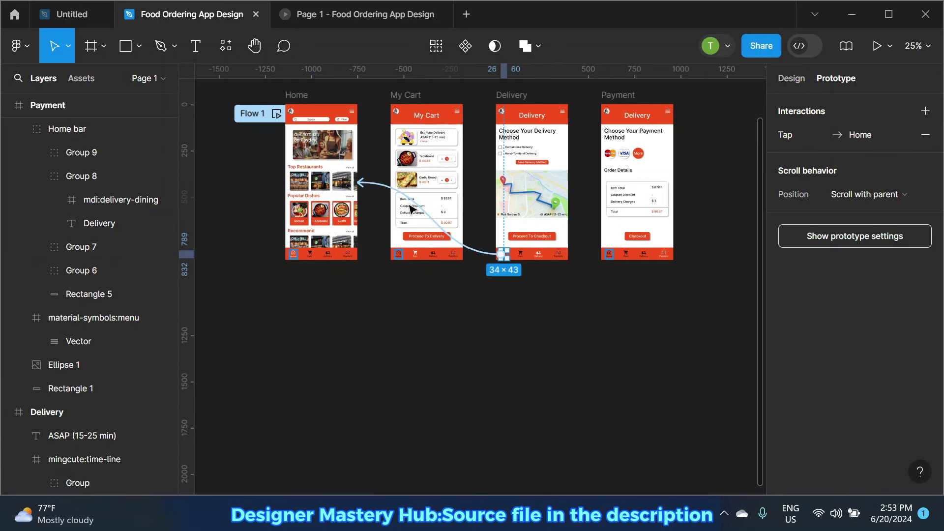
left_click(610, 255)
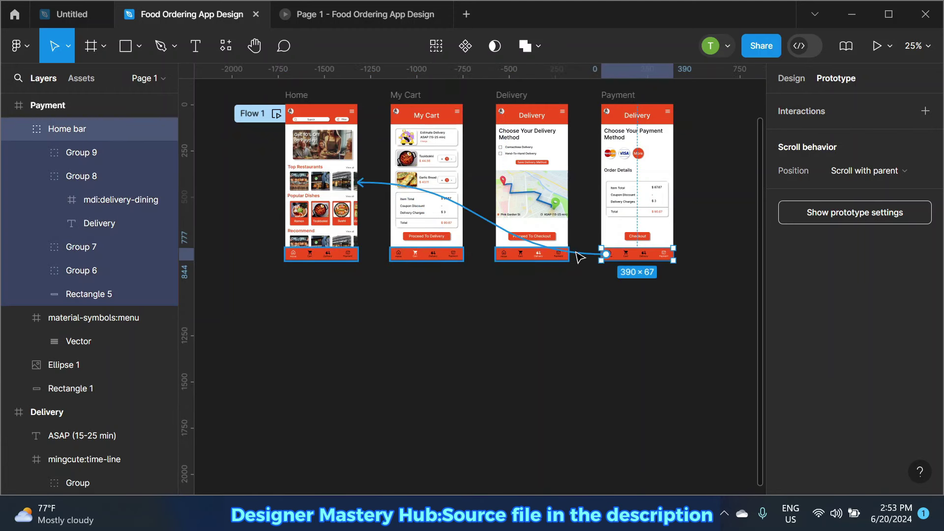
left_click_drag(607, 254, 344, 187)
left_click(612, 367)
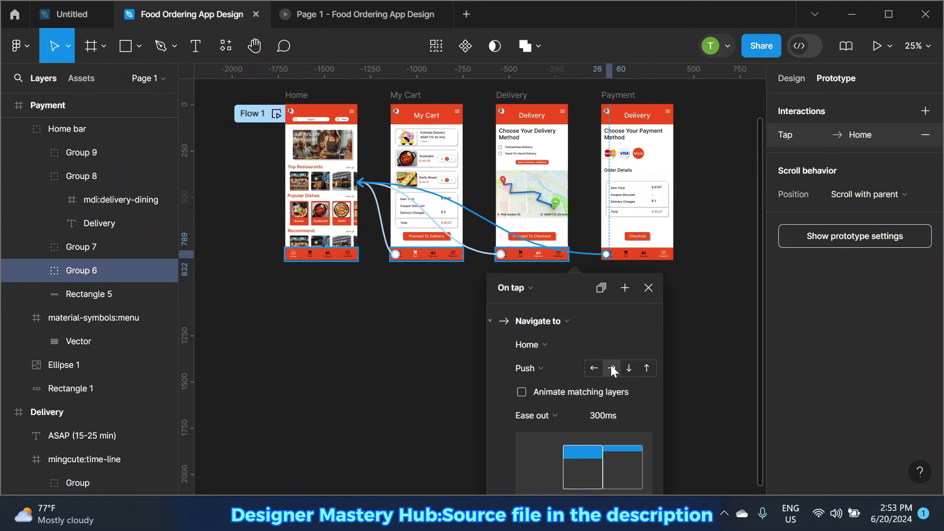
left_click(382, 225)
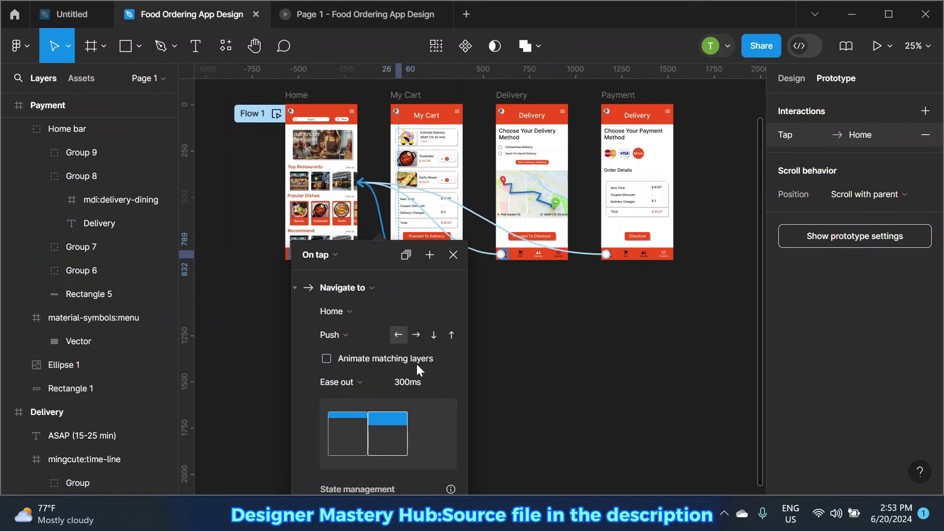
left_click(416, 335)
key("Escape")
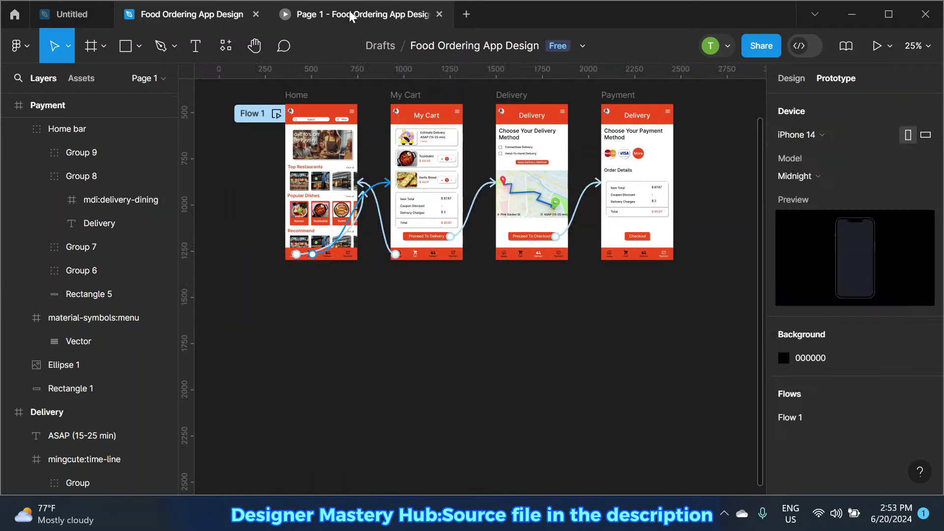
left_click(352, 14)
left_click(451, 426)
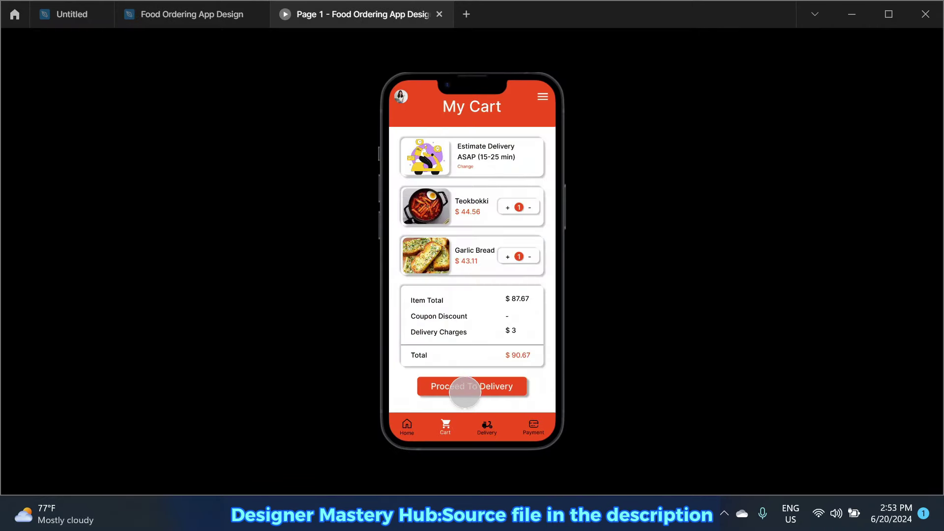
left_click(465, 387)
left_click(466, 387)
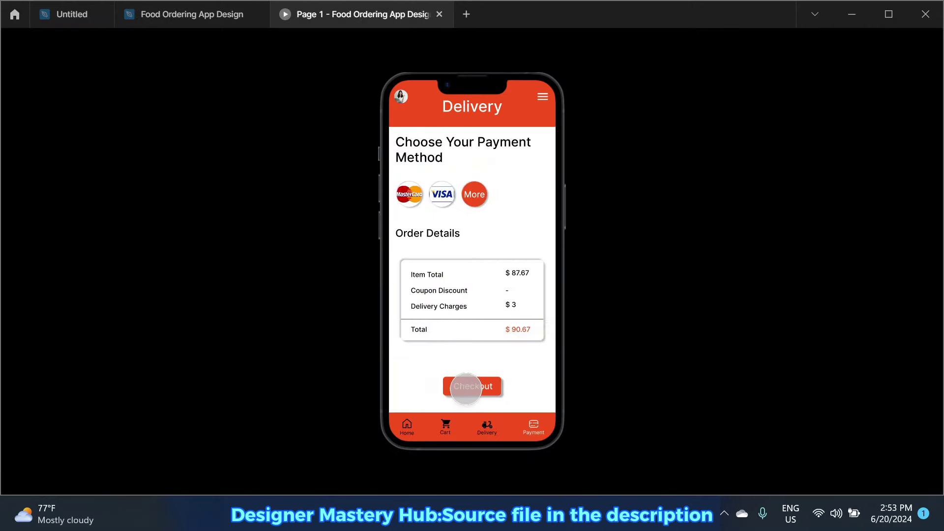
left_click(412, 427)
mouse_move(473, 30)
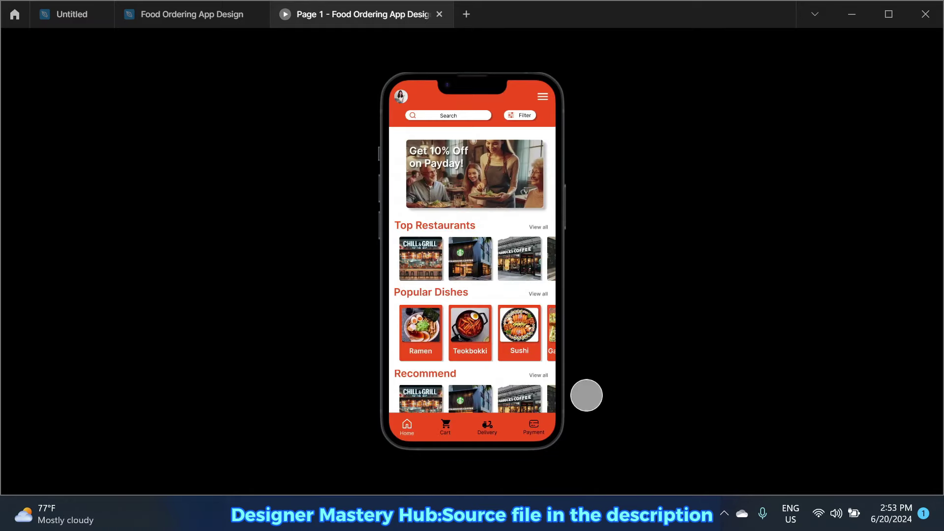
left_click(199, 21)
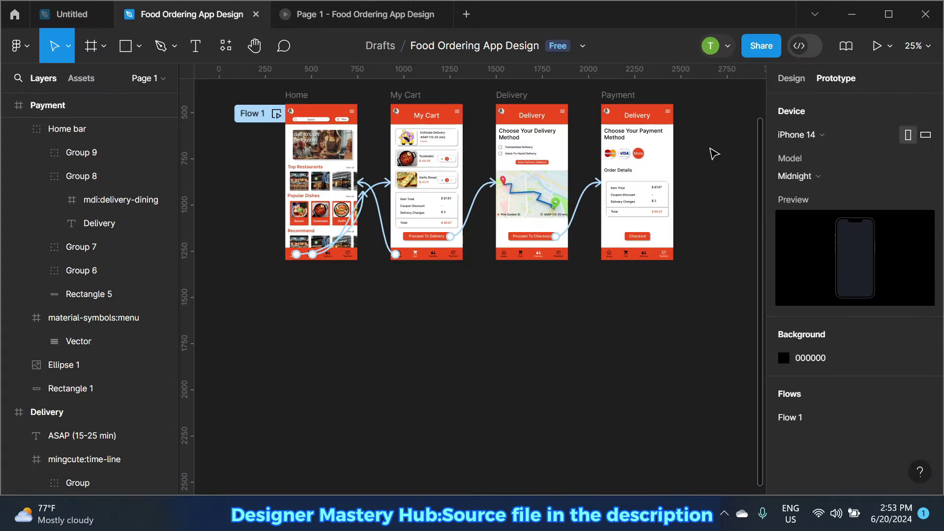
Step: Select the matching Cart nav icons on all screens and link them to My Cart
scroll(636, 212, "up", 2)
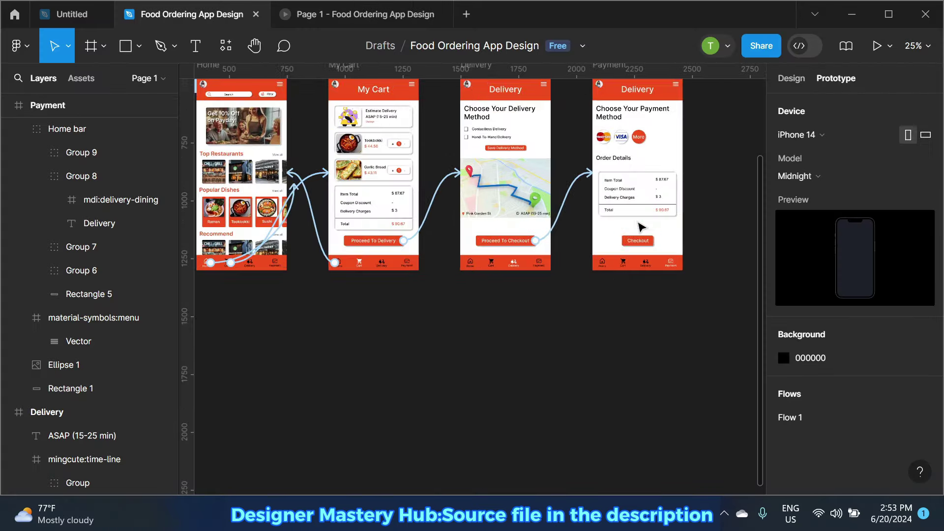
left_click(621, 263)
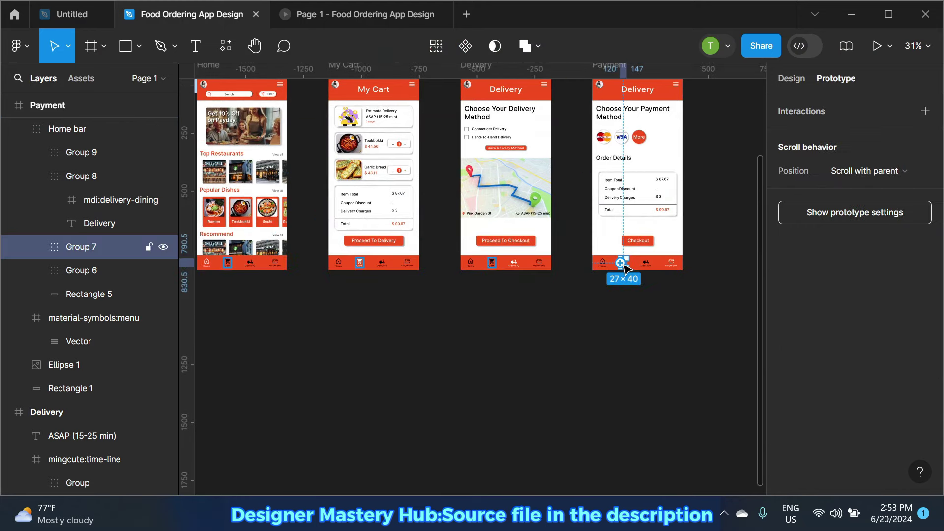
left_click(432, 46)
left_click_drag(624, 265, 420, 174)
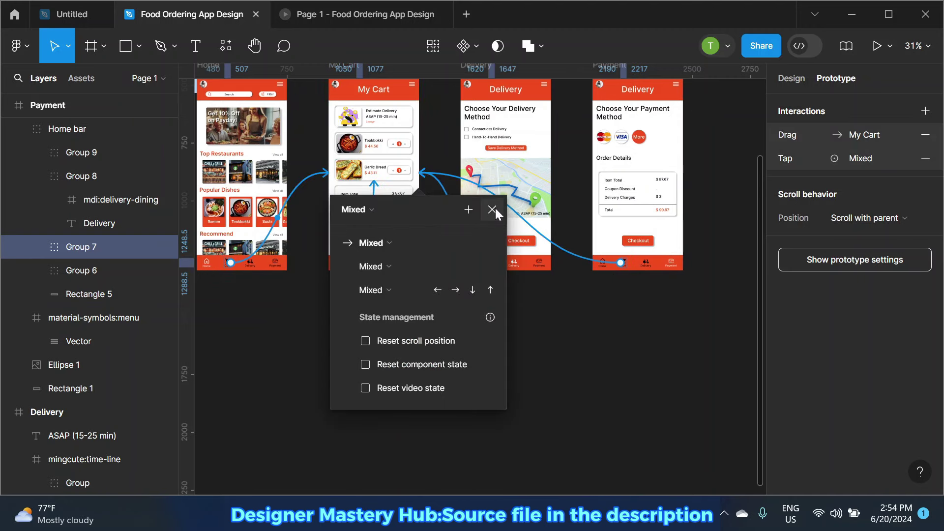
left_click(493, 210)
Step: Deselect everything and select the Payment screen's bottom nav bar
left_click_drag(490, 347, 473, 368)
left_click(498, 370)
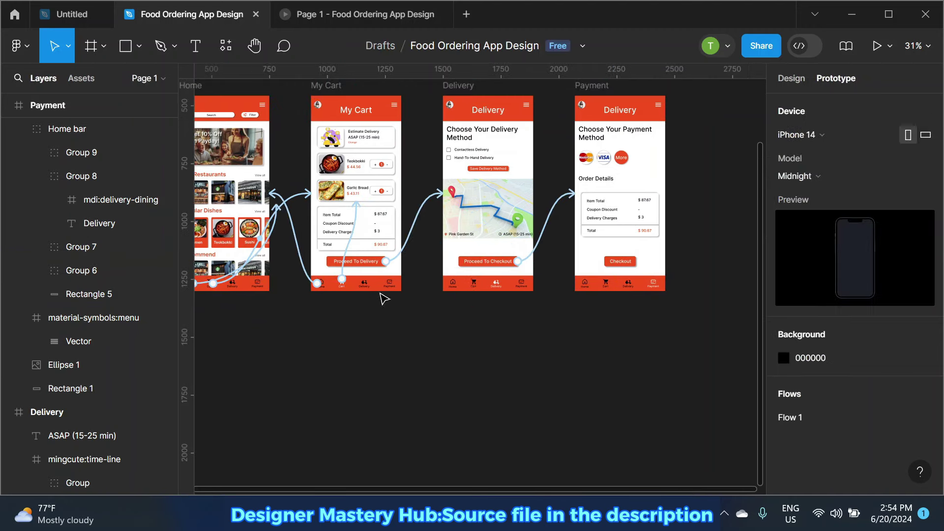
left_click(629, 288)
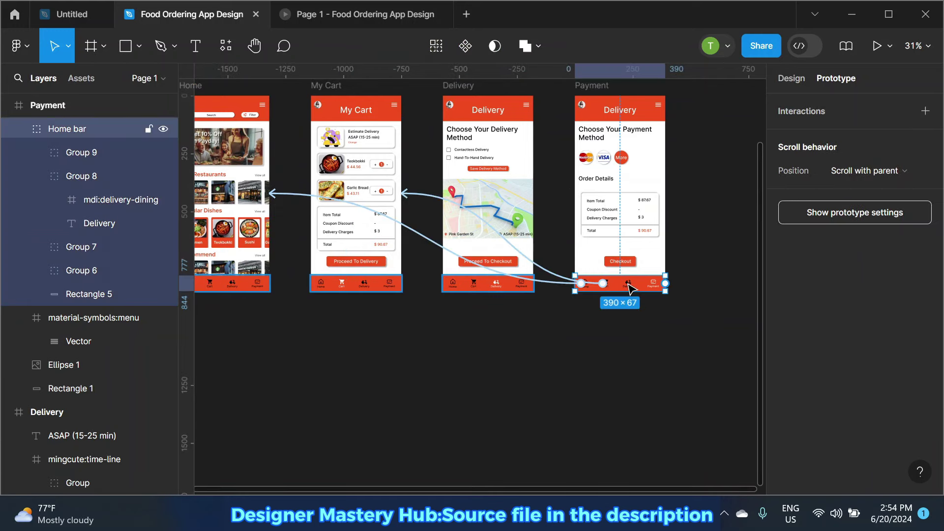
Step: Select the matching Delivery nav icons on all screens and link them to the Delivery screen
double_click(629, 288)
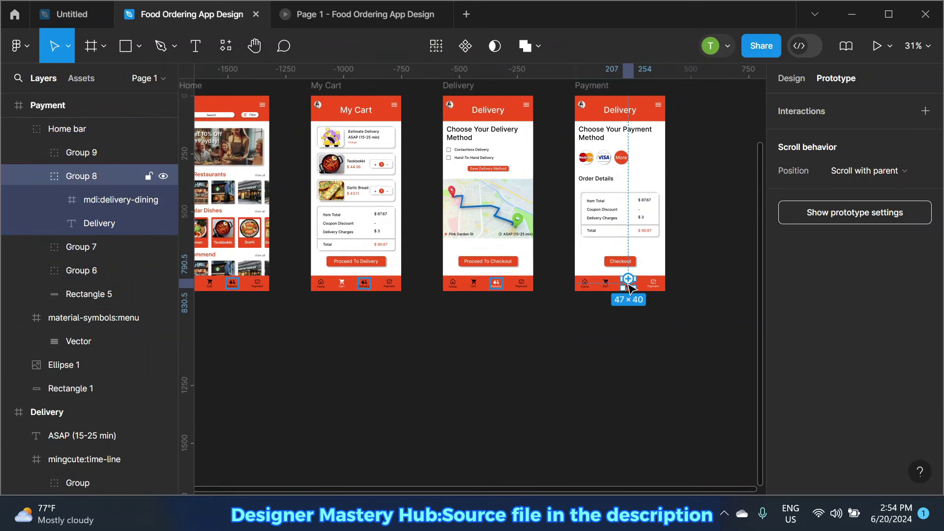
left_click(437, 46)
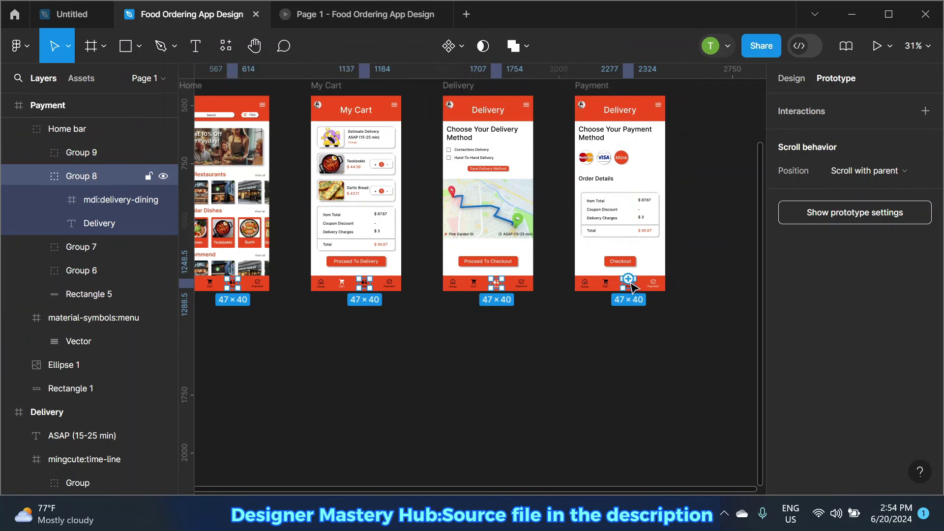
left_click_drag(634, 283, 528, 228)
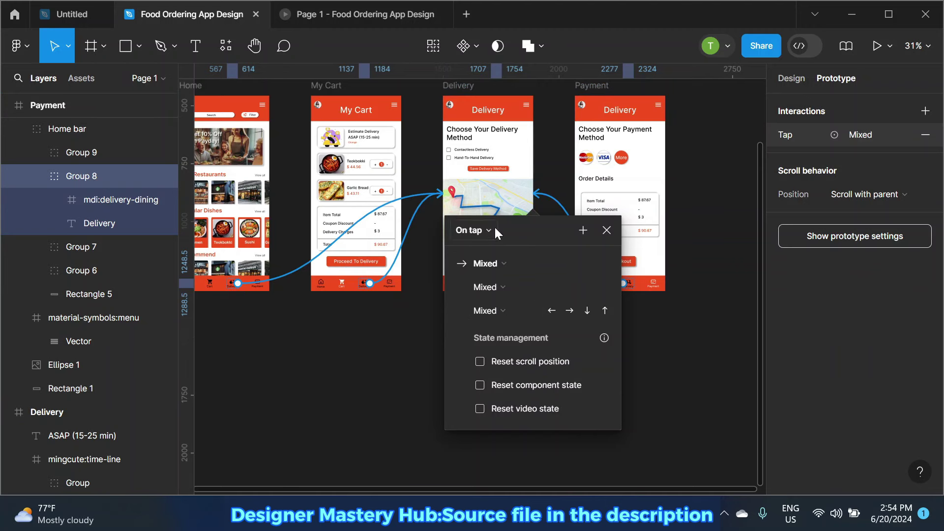
left_click(606, 230)
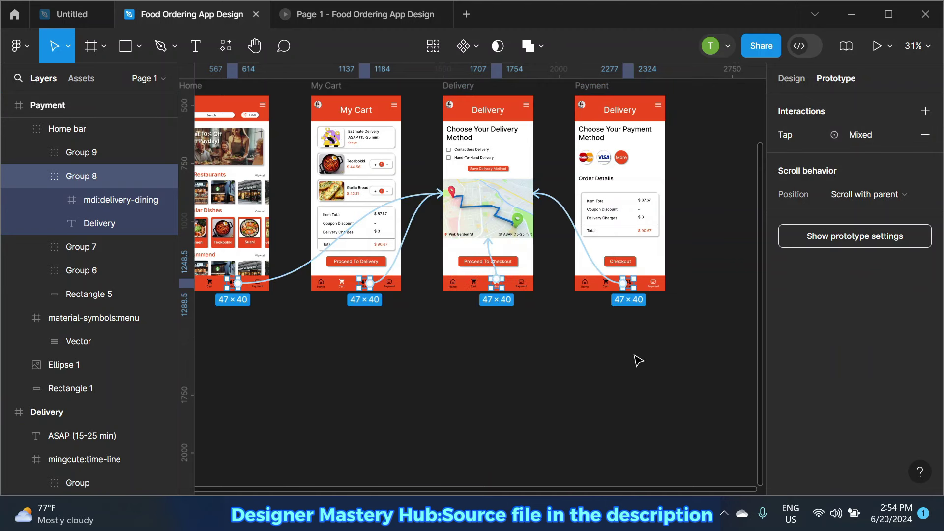
Step: Link the matching Payment nav icons to the Payment screen, then present with Ctrl+Alt+Enter
left_click(521, 284)
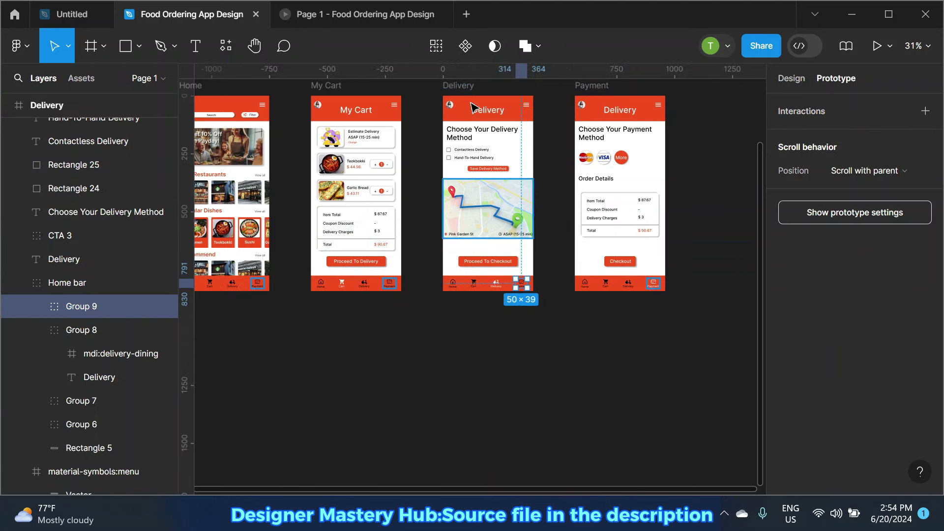
left_click(434, 47)
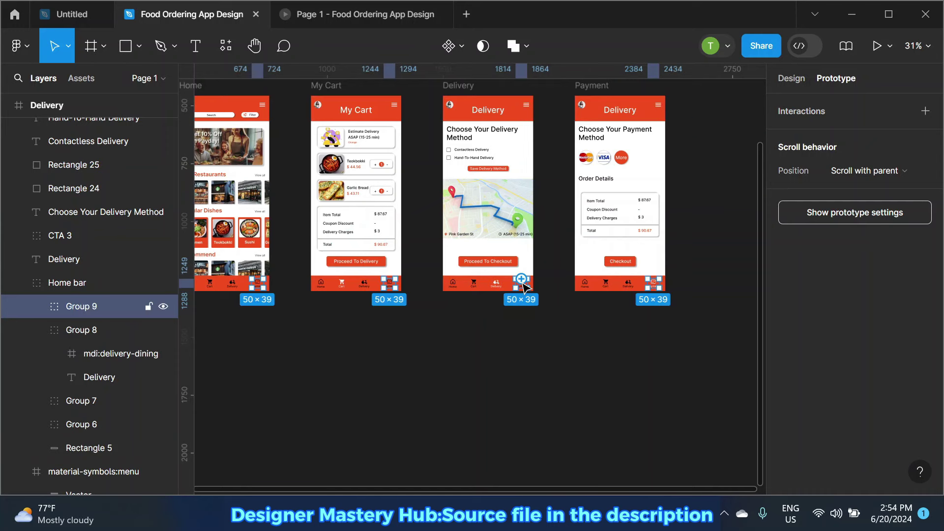
left_click_drag(523, 284, 582, 244)
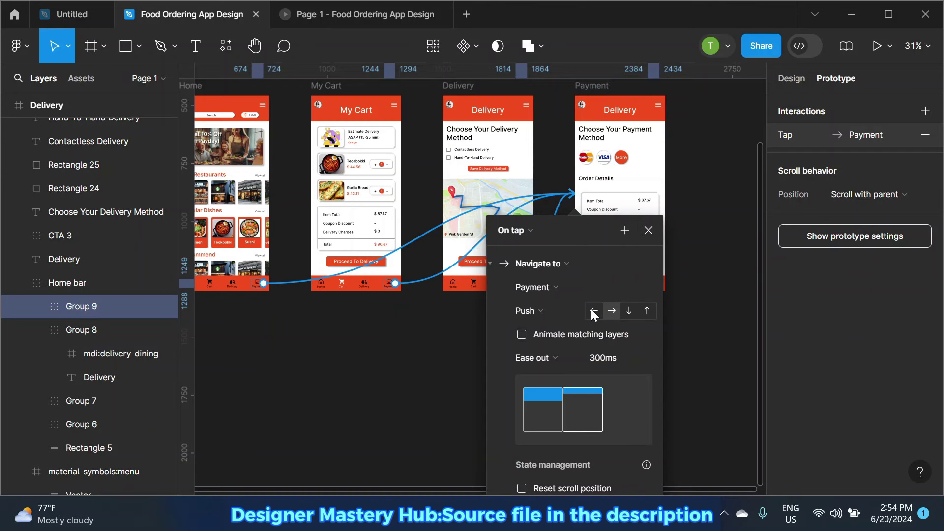
left_click(647, 229)
left_click(705, 229)
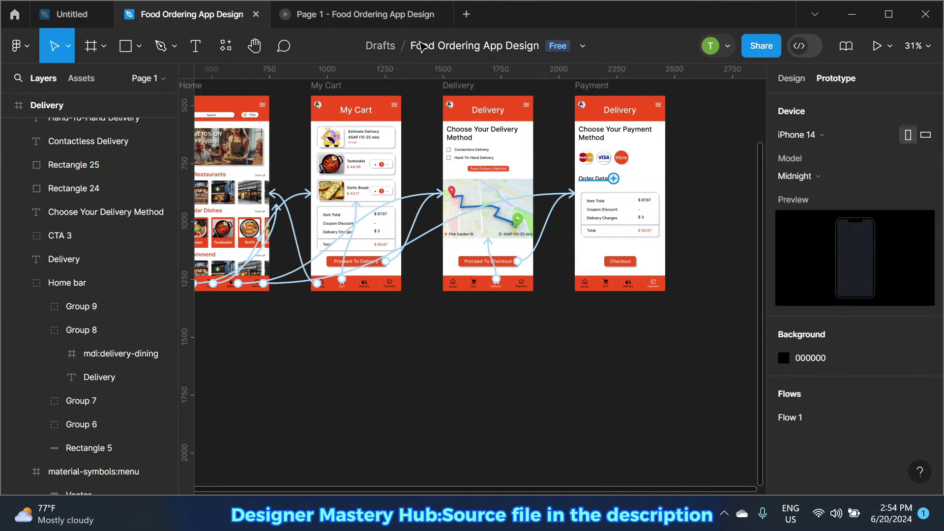
key("ctrl+alt+Return")
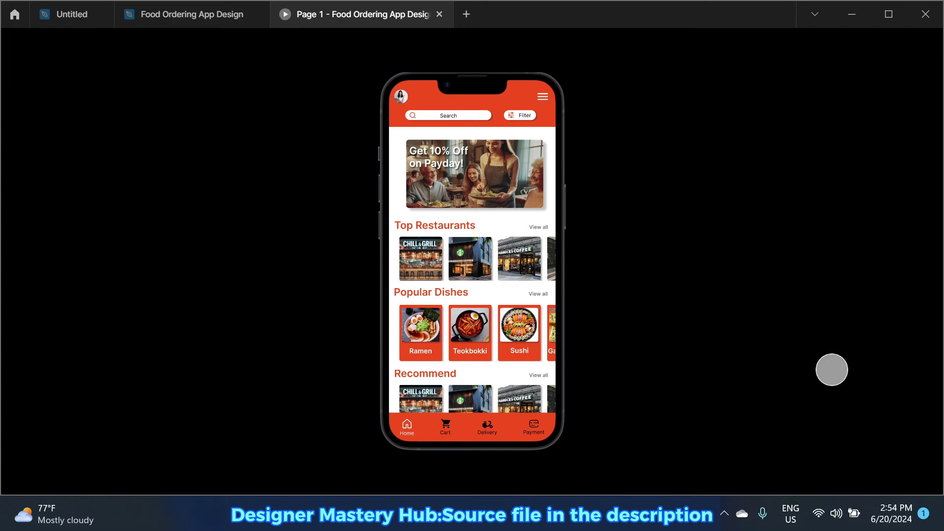
left_click(499, 271)
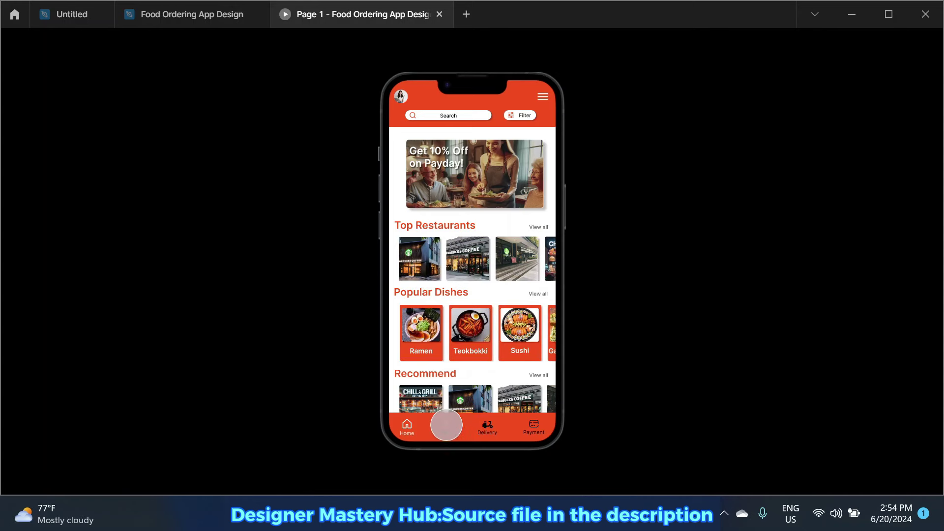
left_click(445, 423)
left_click(492, 432)
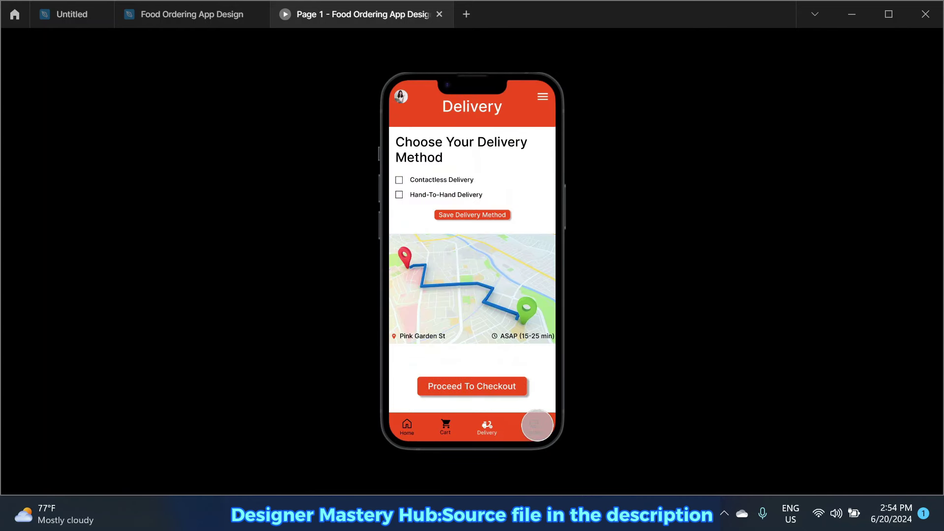
left_click(534, 425)
left_click(446, 428)
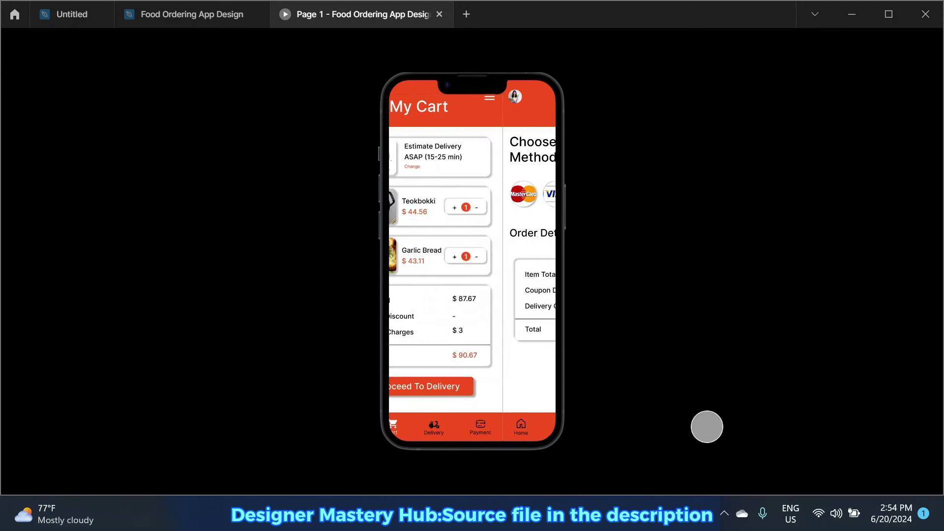
left_click(411, 427)
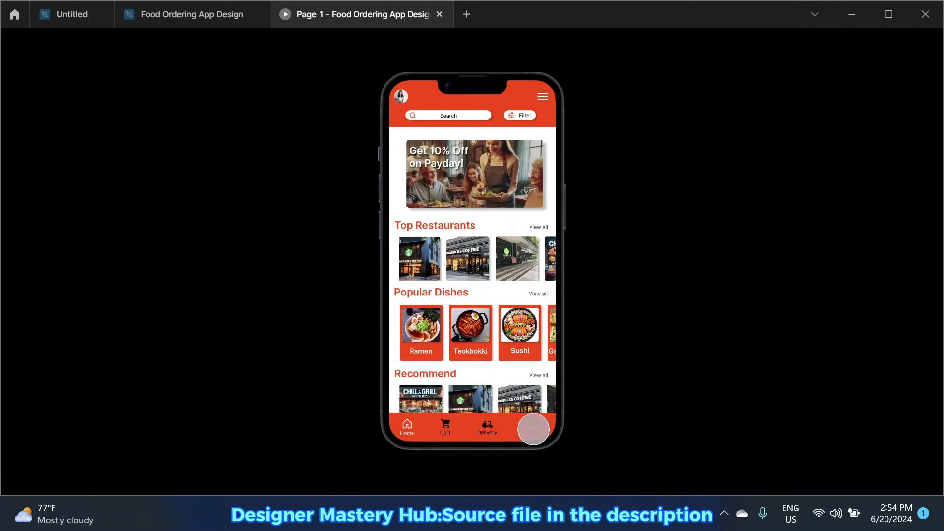
left_click(534, 428)
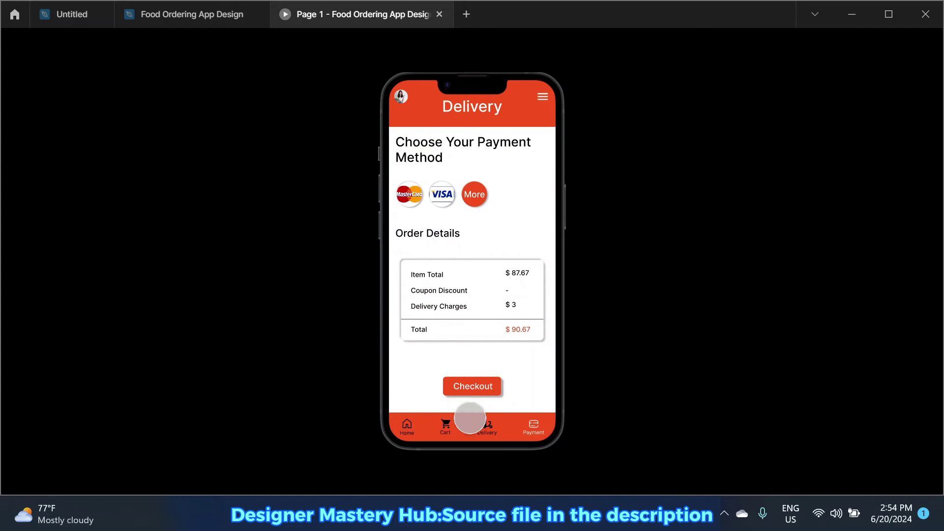
left_click(447, 426)
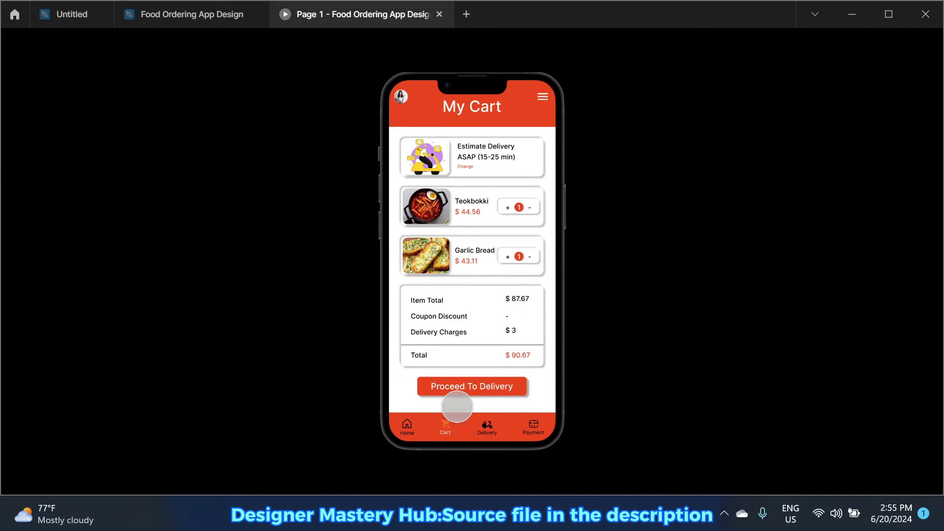
left_click(458, 387)
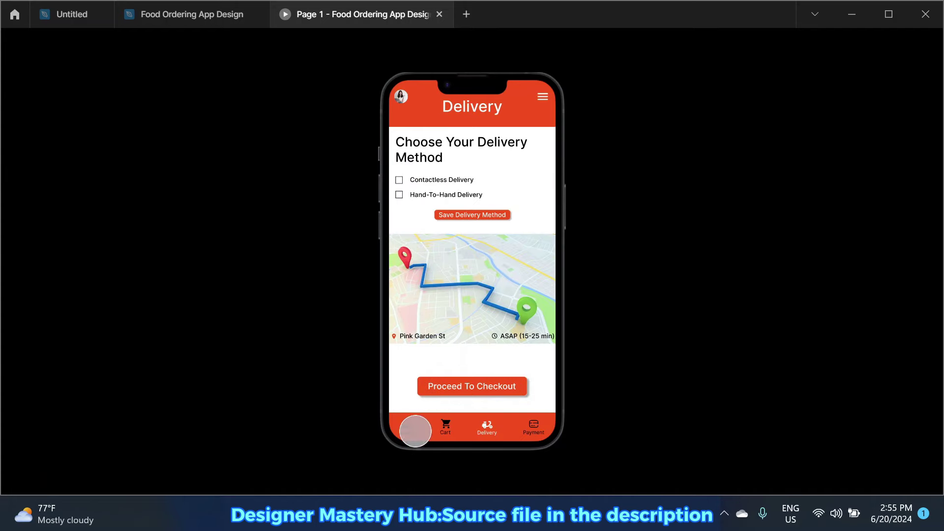
left_click(408, 427)
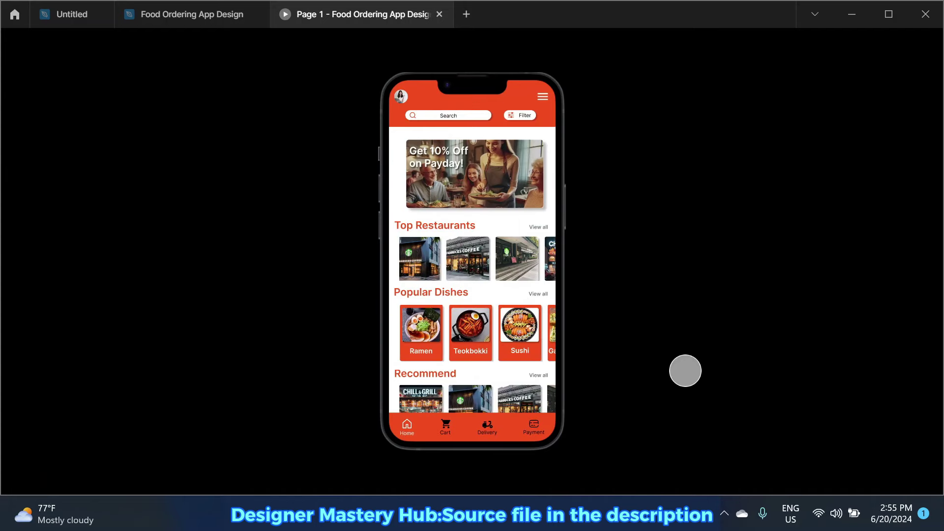